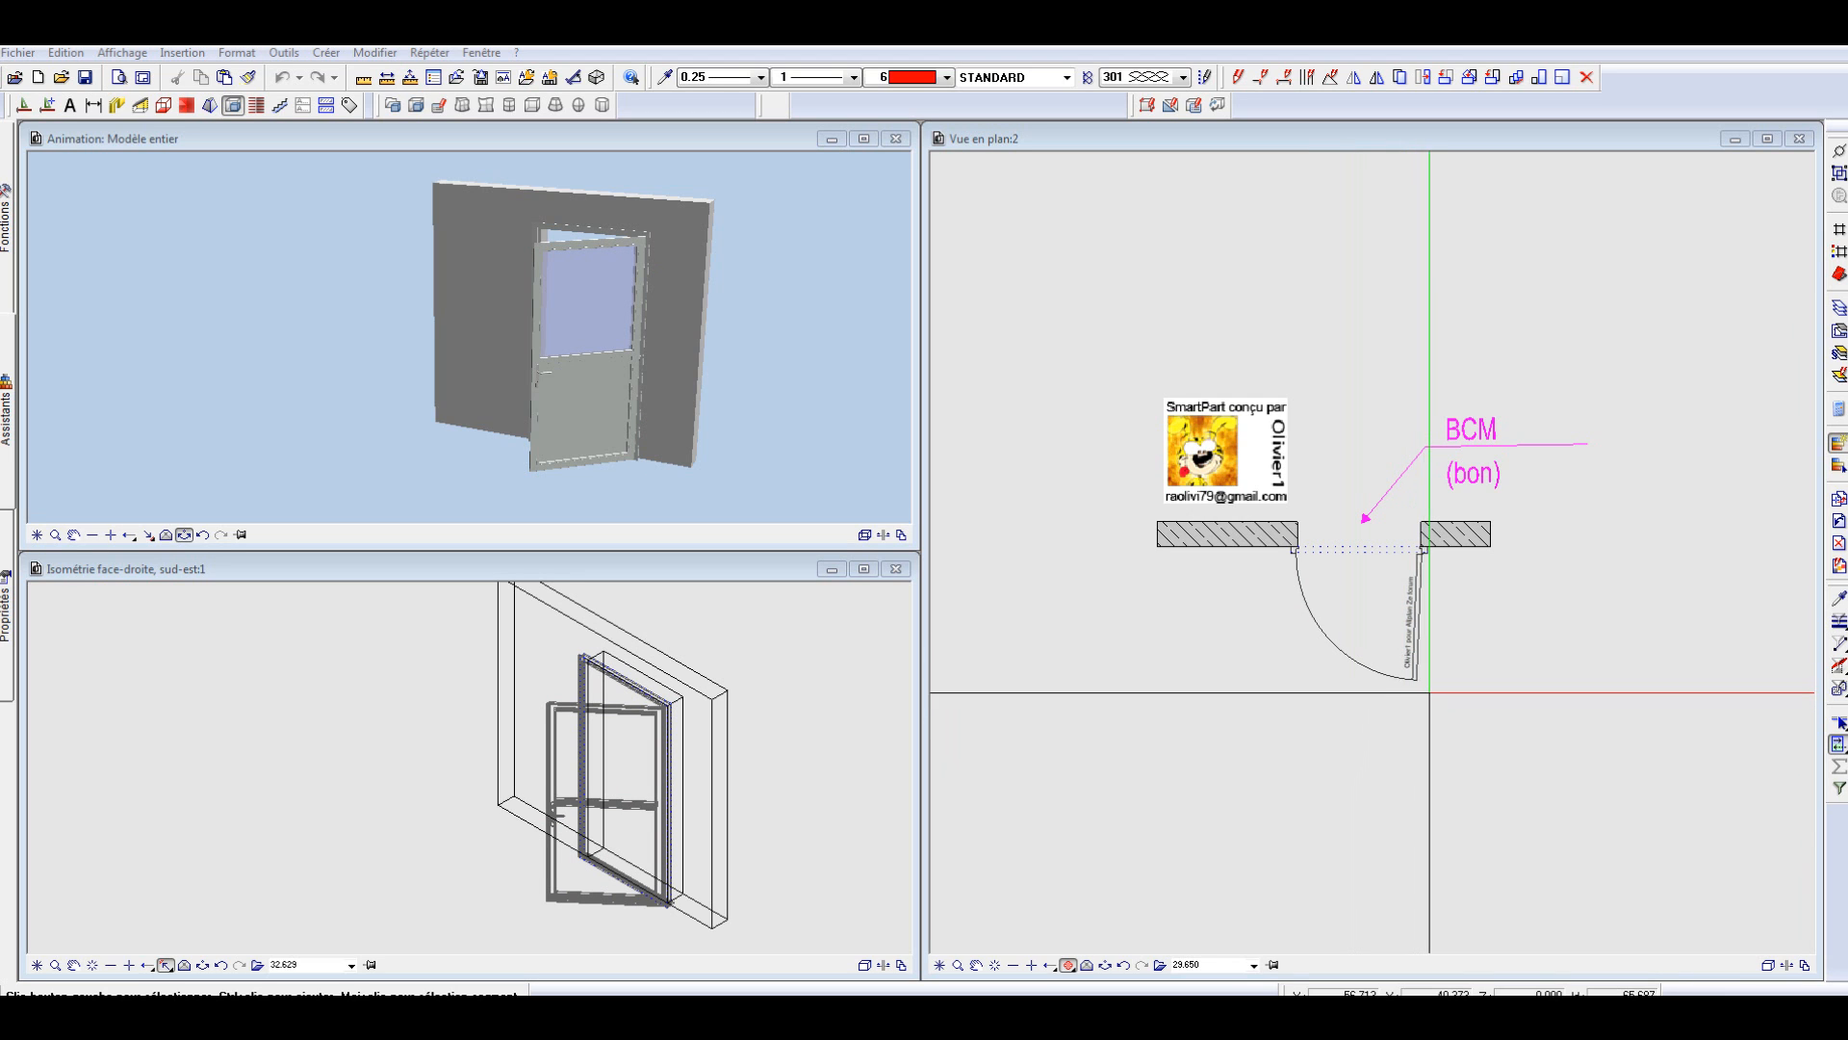
Step: Use the door SmartPart's handles in the plan view to set its 2D opening angle to about 44°
scroll(1453, 674, "up", 2)
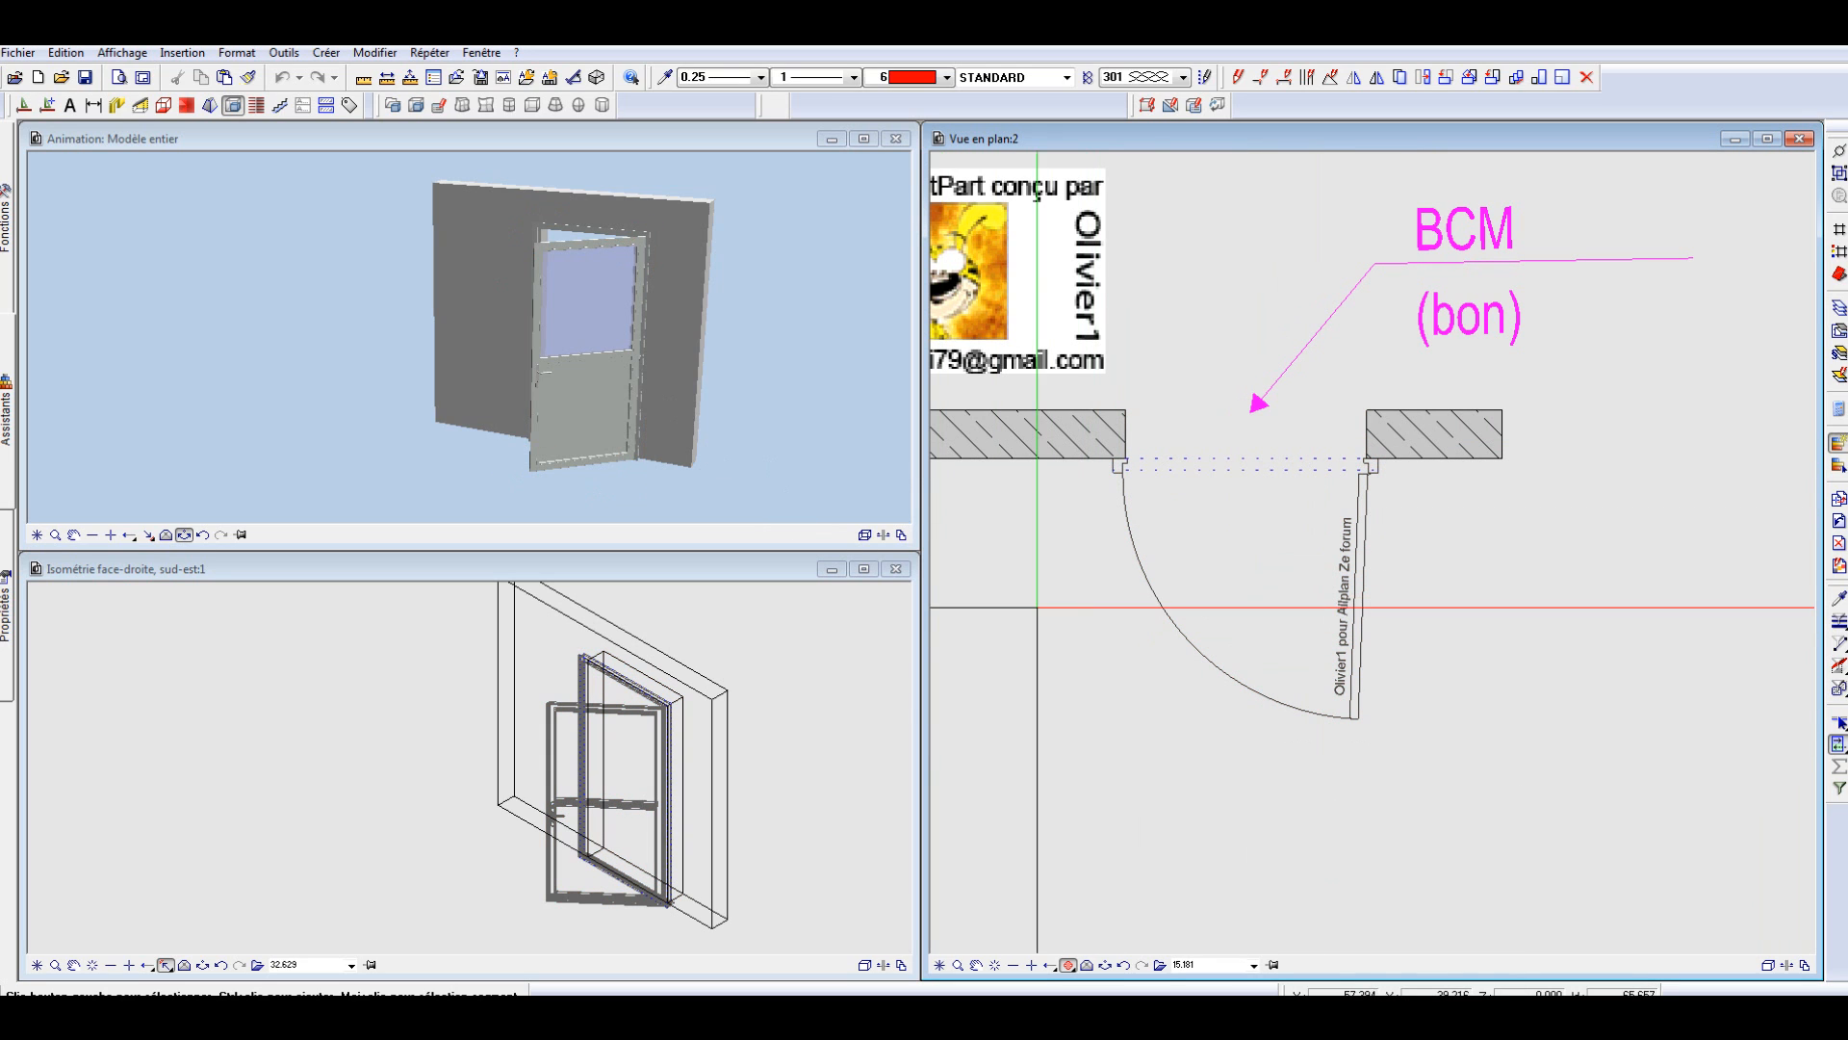
left_click(752, 642)
left_click(480, 324)
scroll(569, 300, "up", 2)
scroll(569, 298, "down", 2)
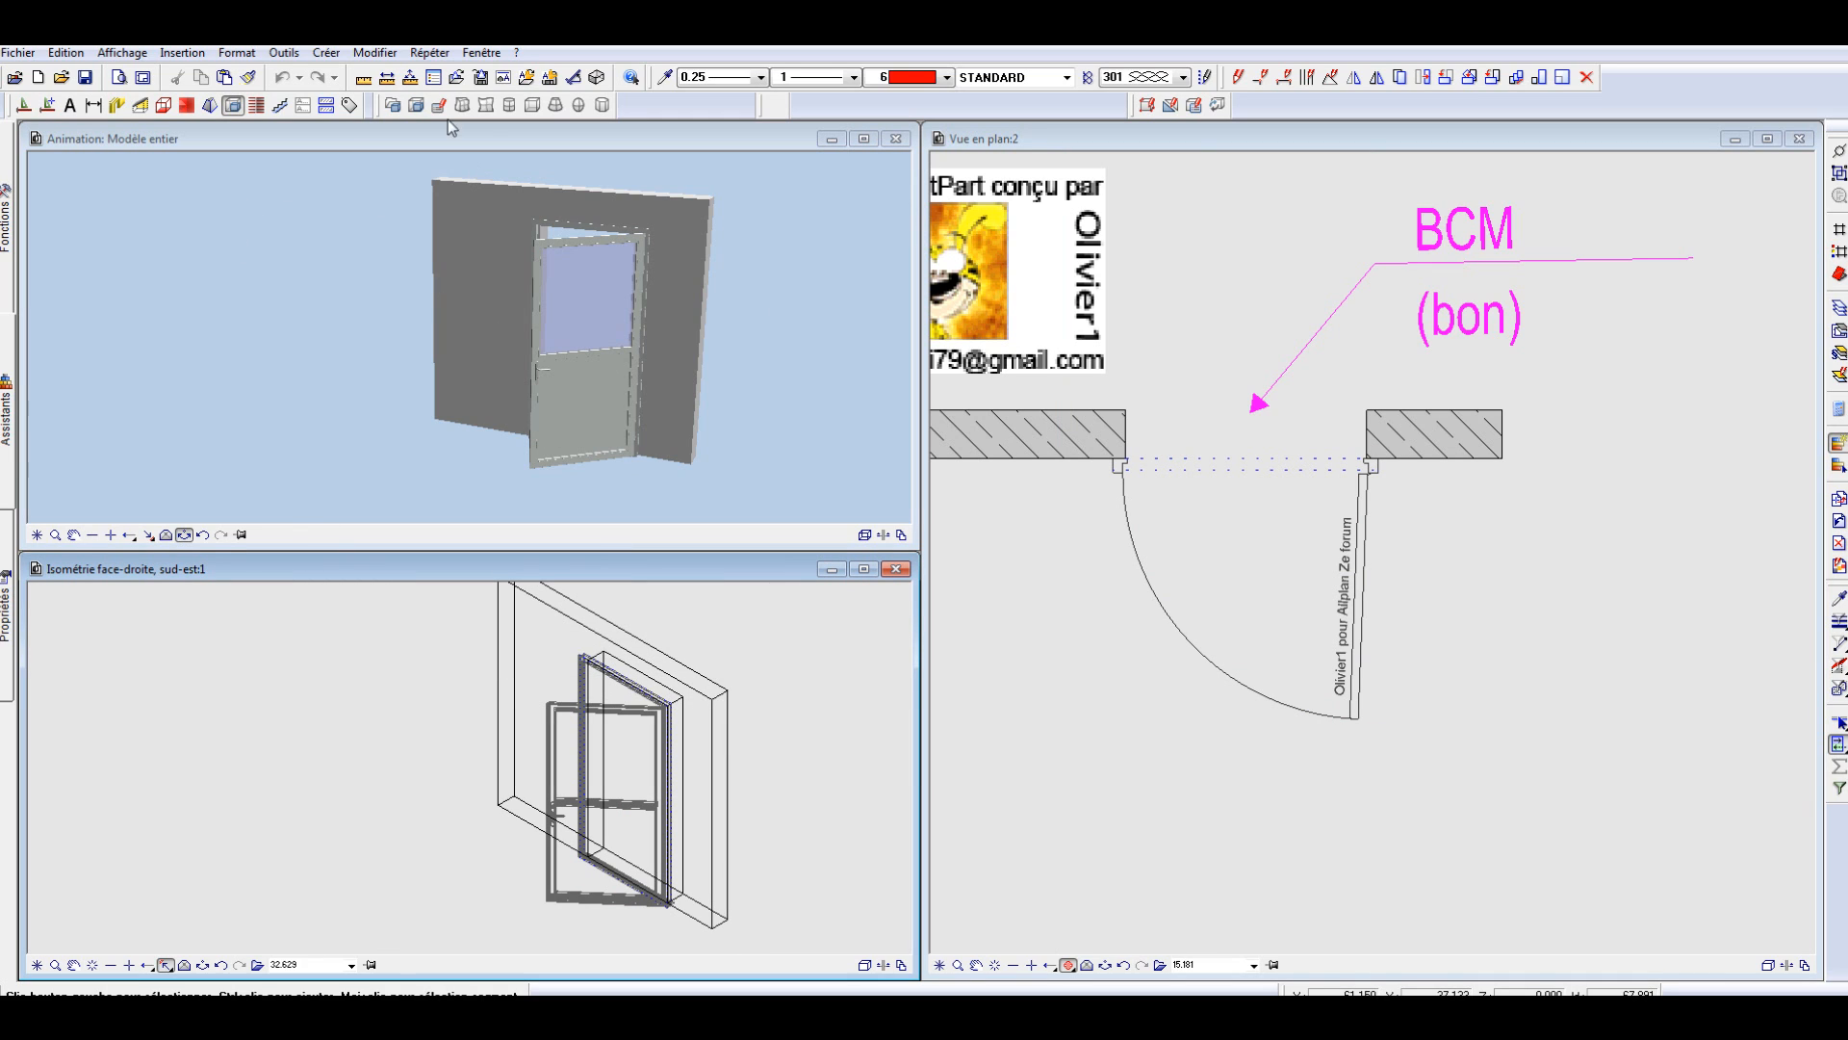
left_click(1147, 104)
left_click(1357, 659)
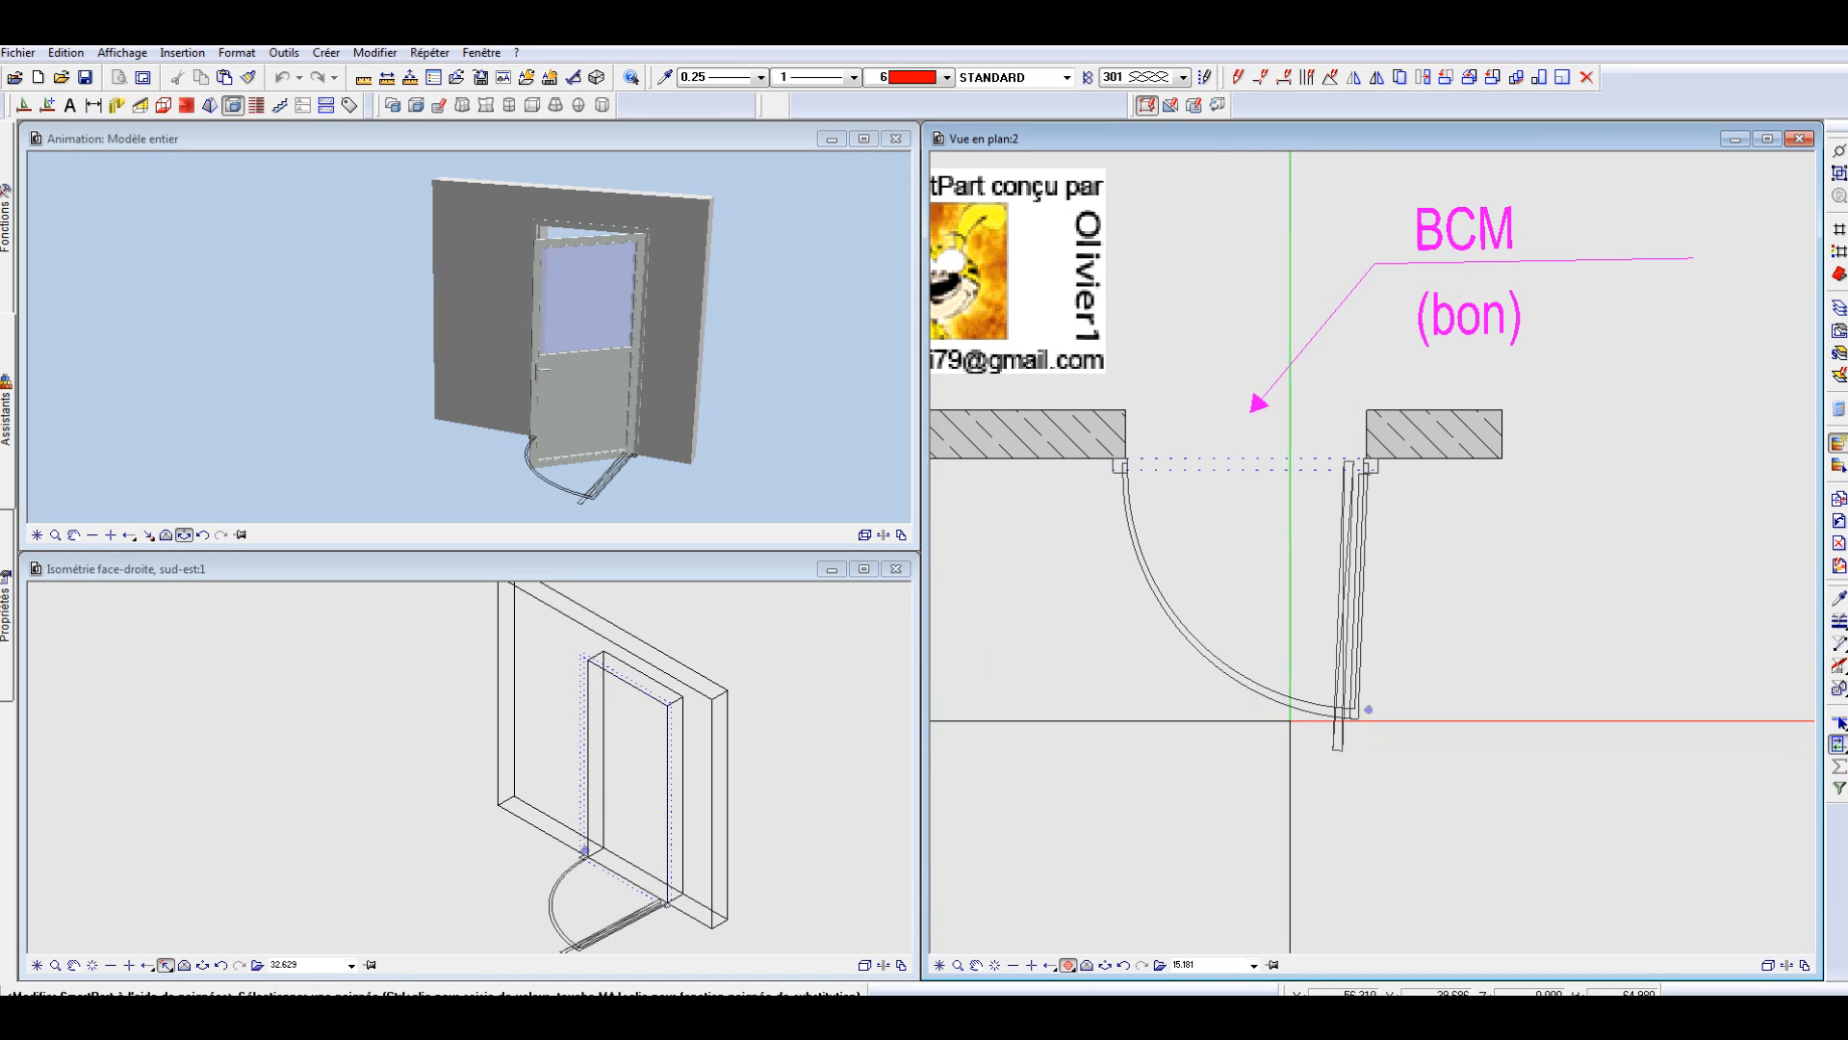
left_click(1367, 711)
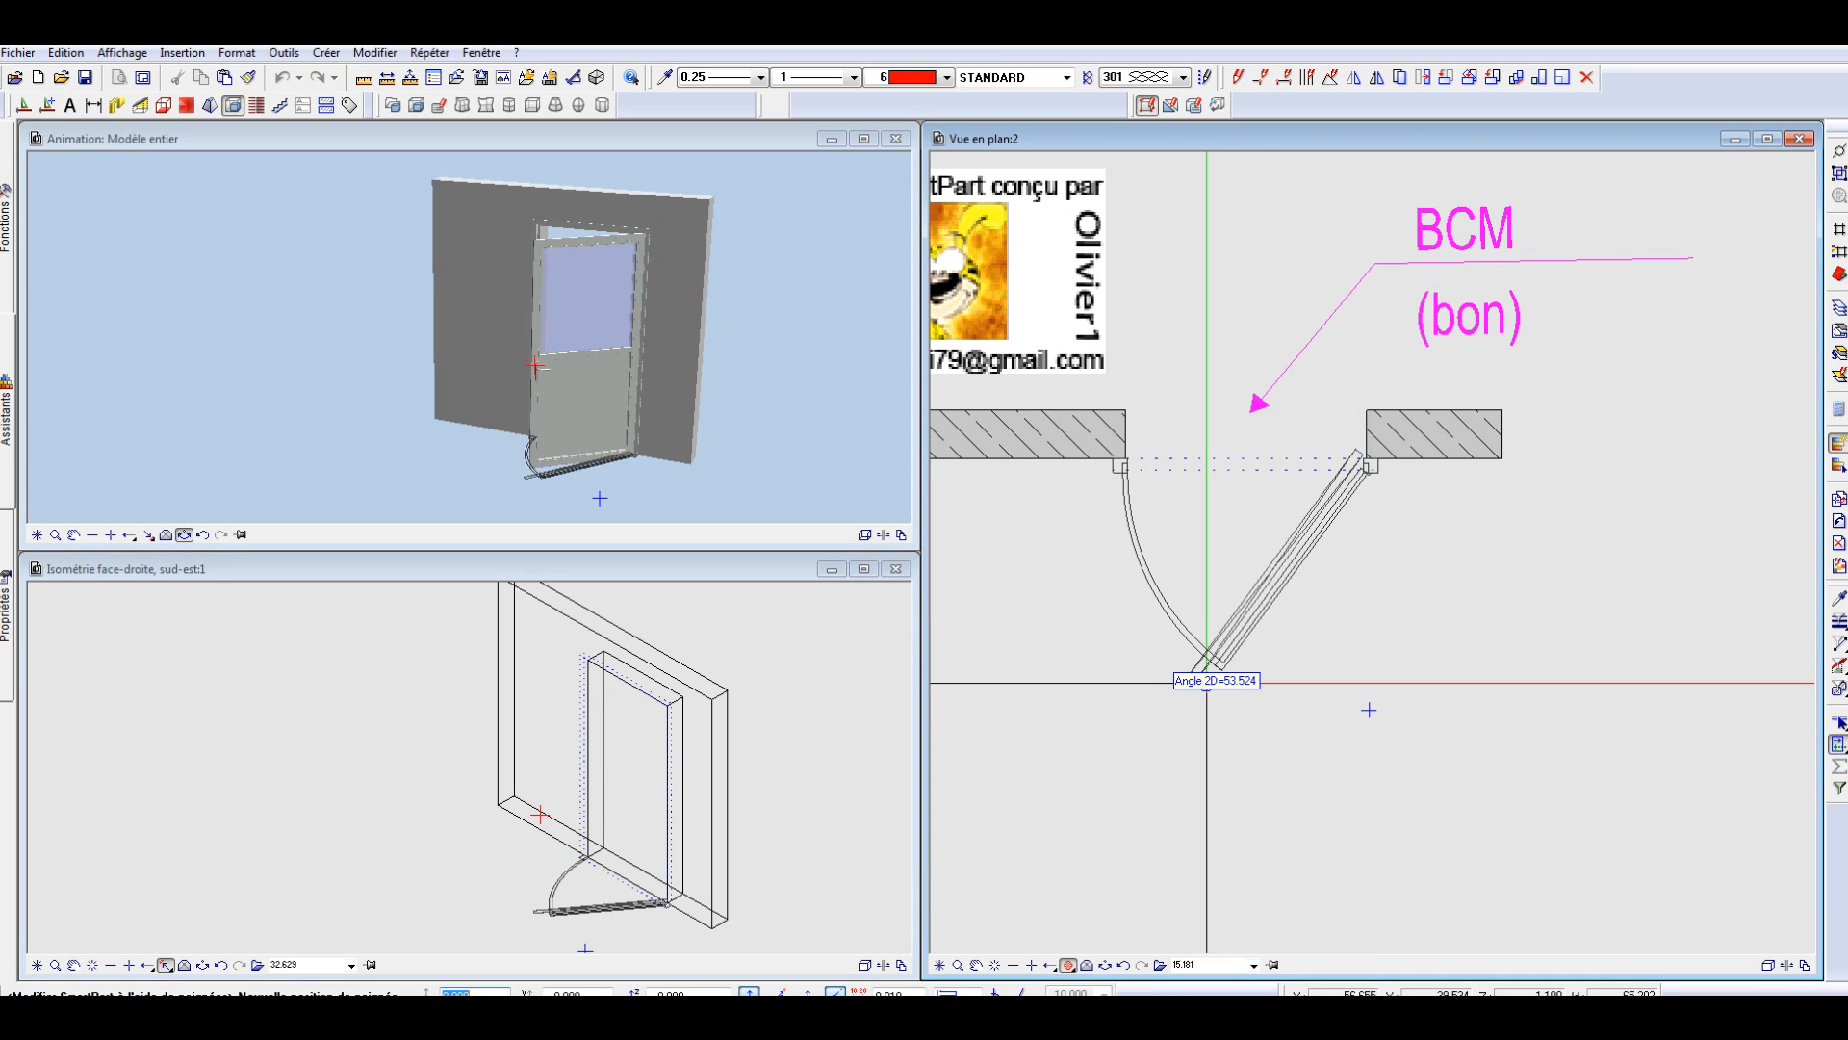
left_click(1163, 663)
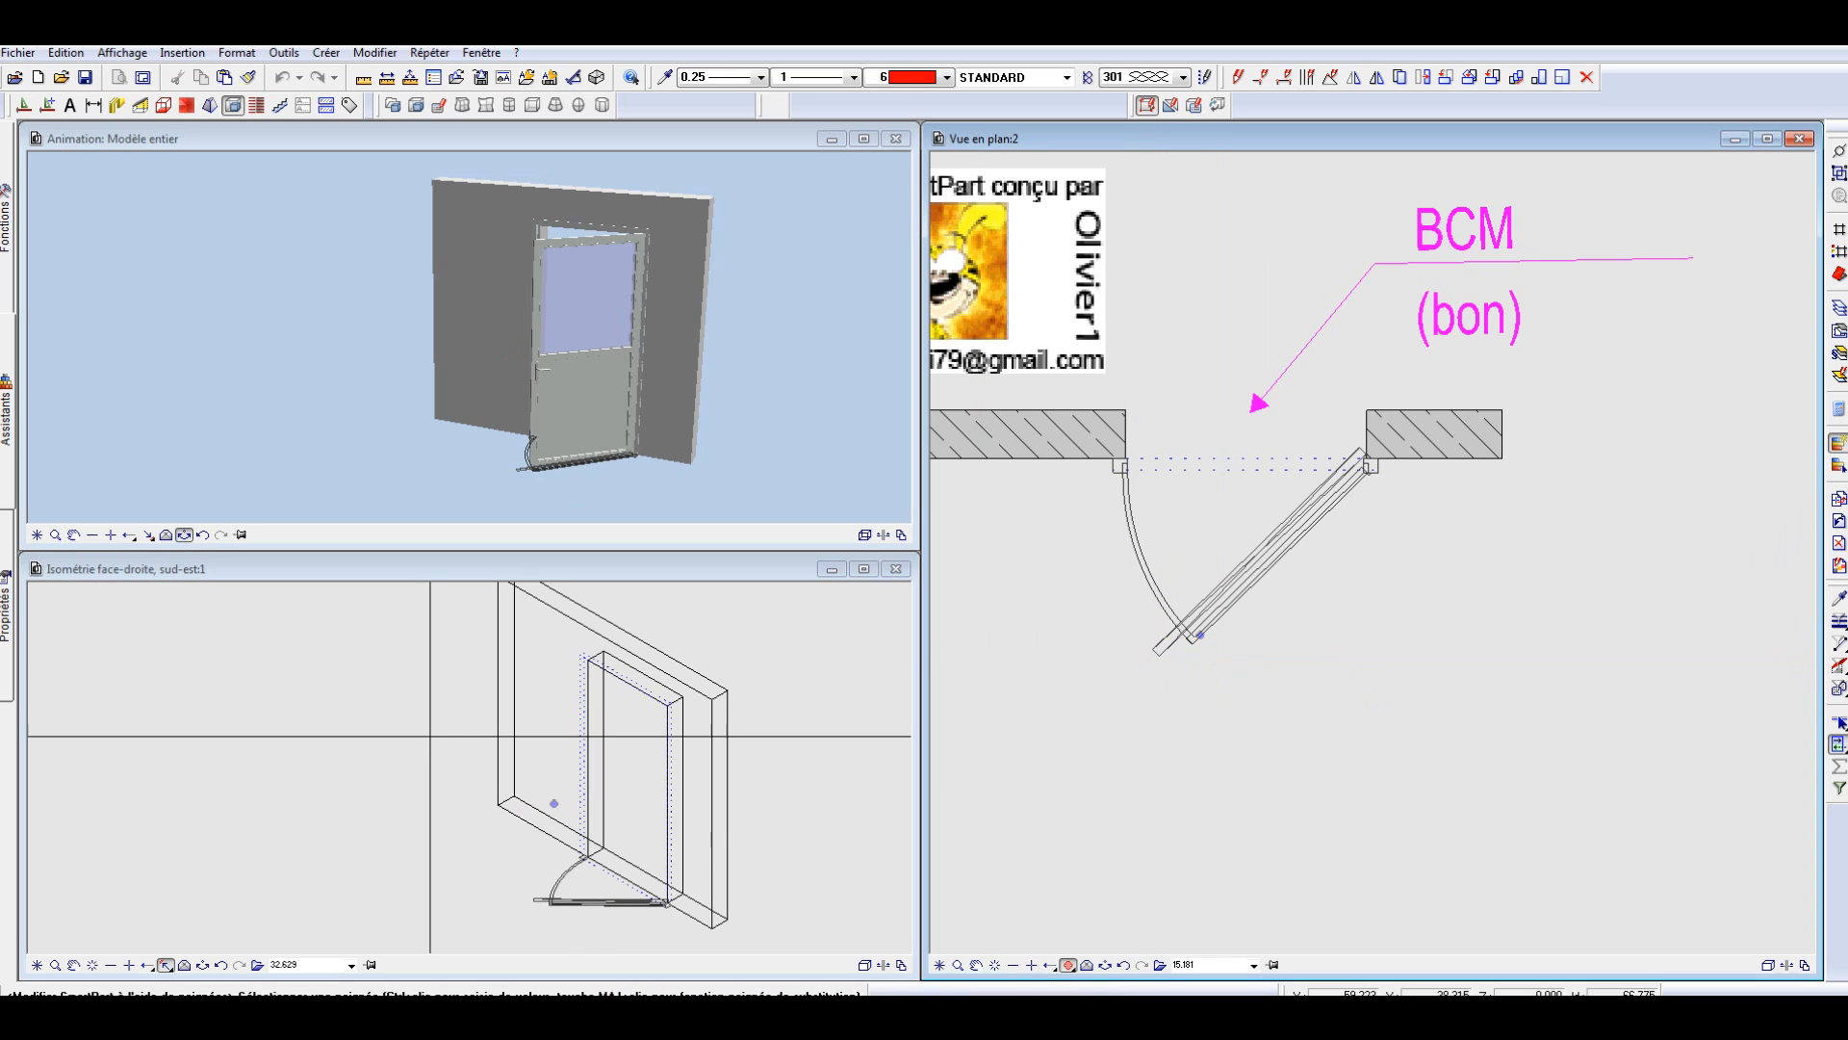
key("Escape")
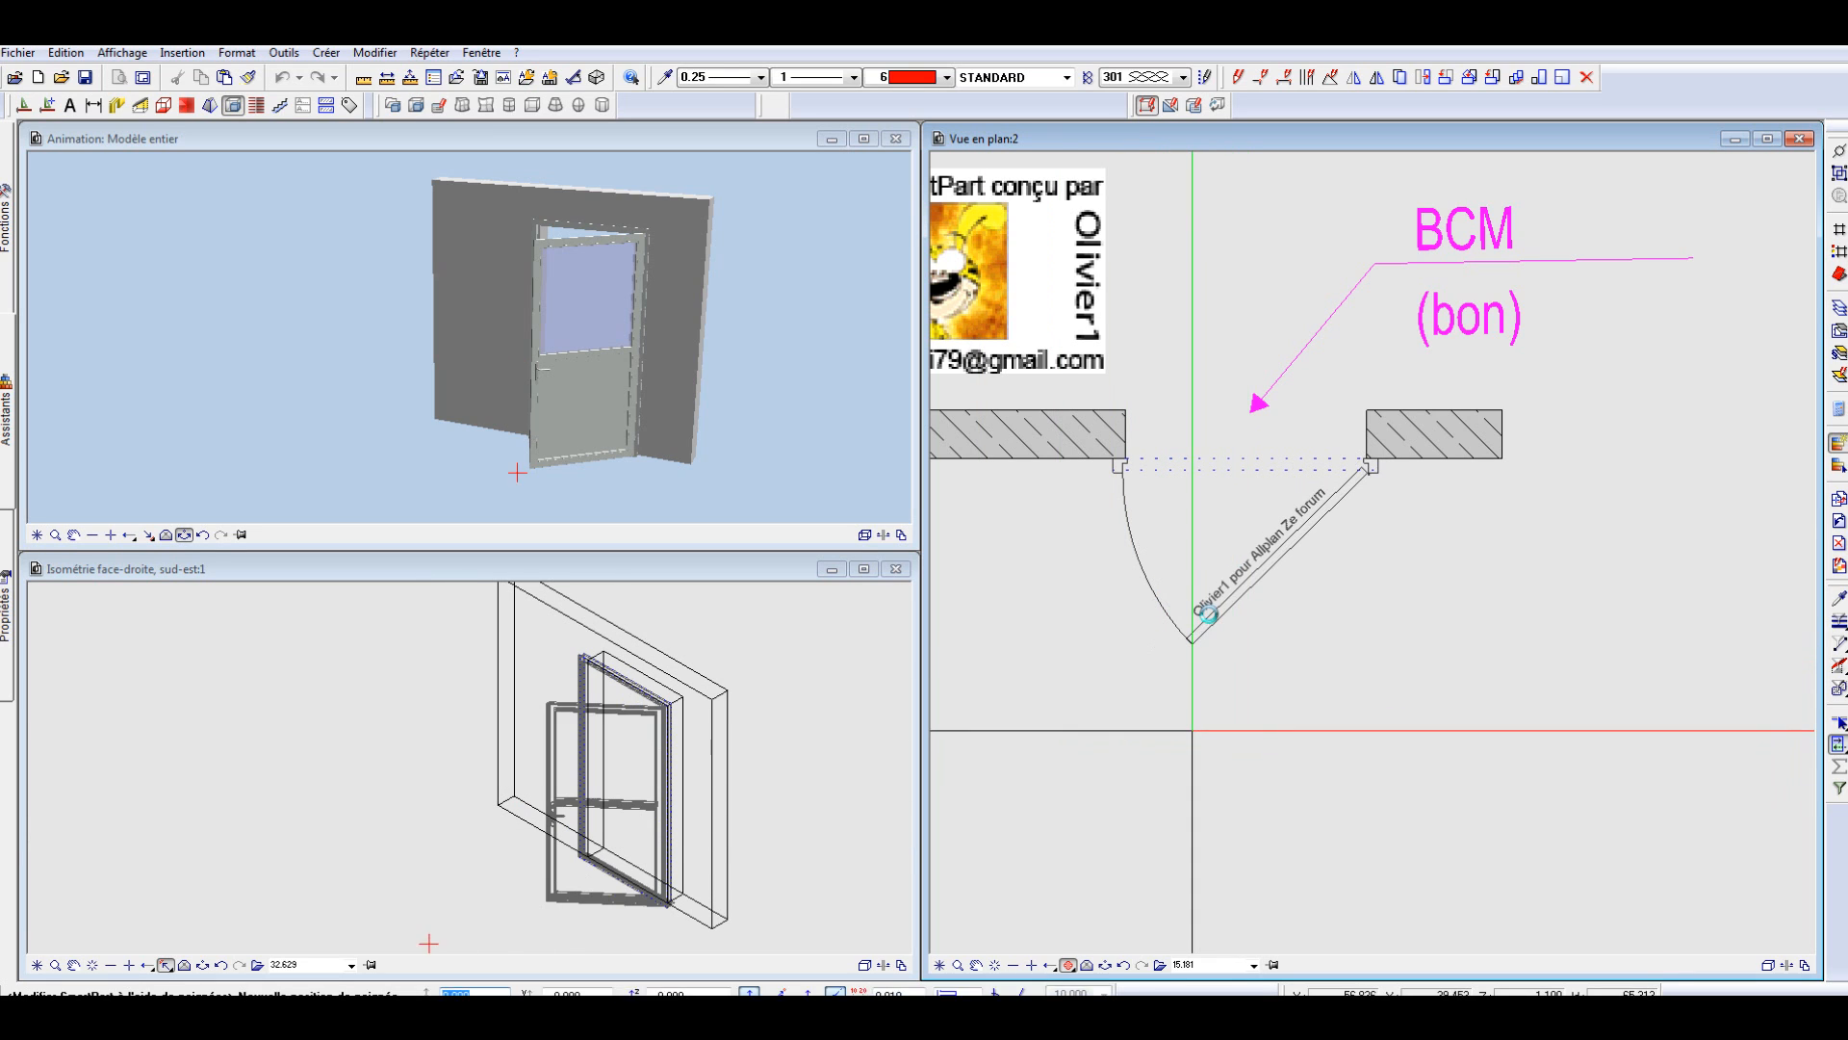
Step: Use the SmartPart handle on the door leaf in the isometric view to set its 3D opening angle to about 99°
left_click(1146, 105)
left_click(632, 806)
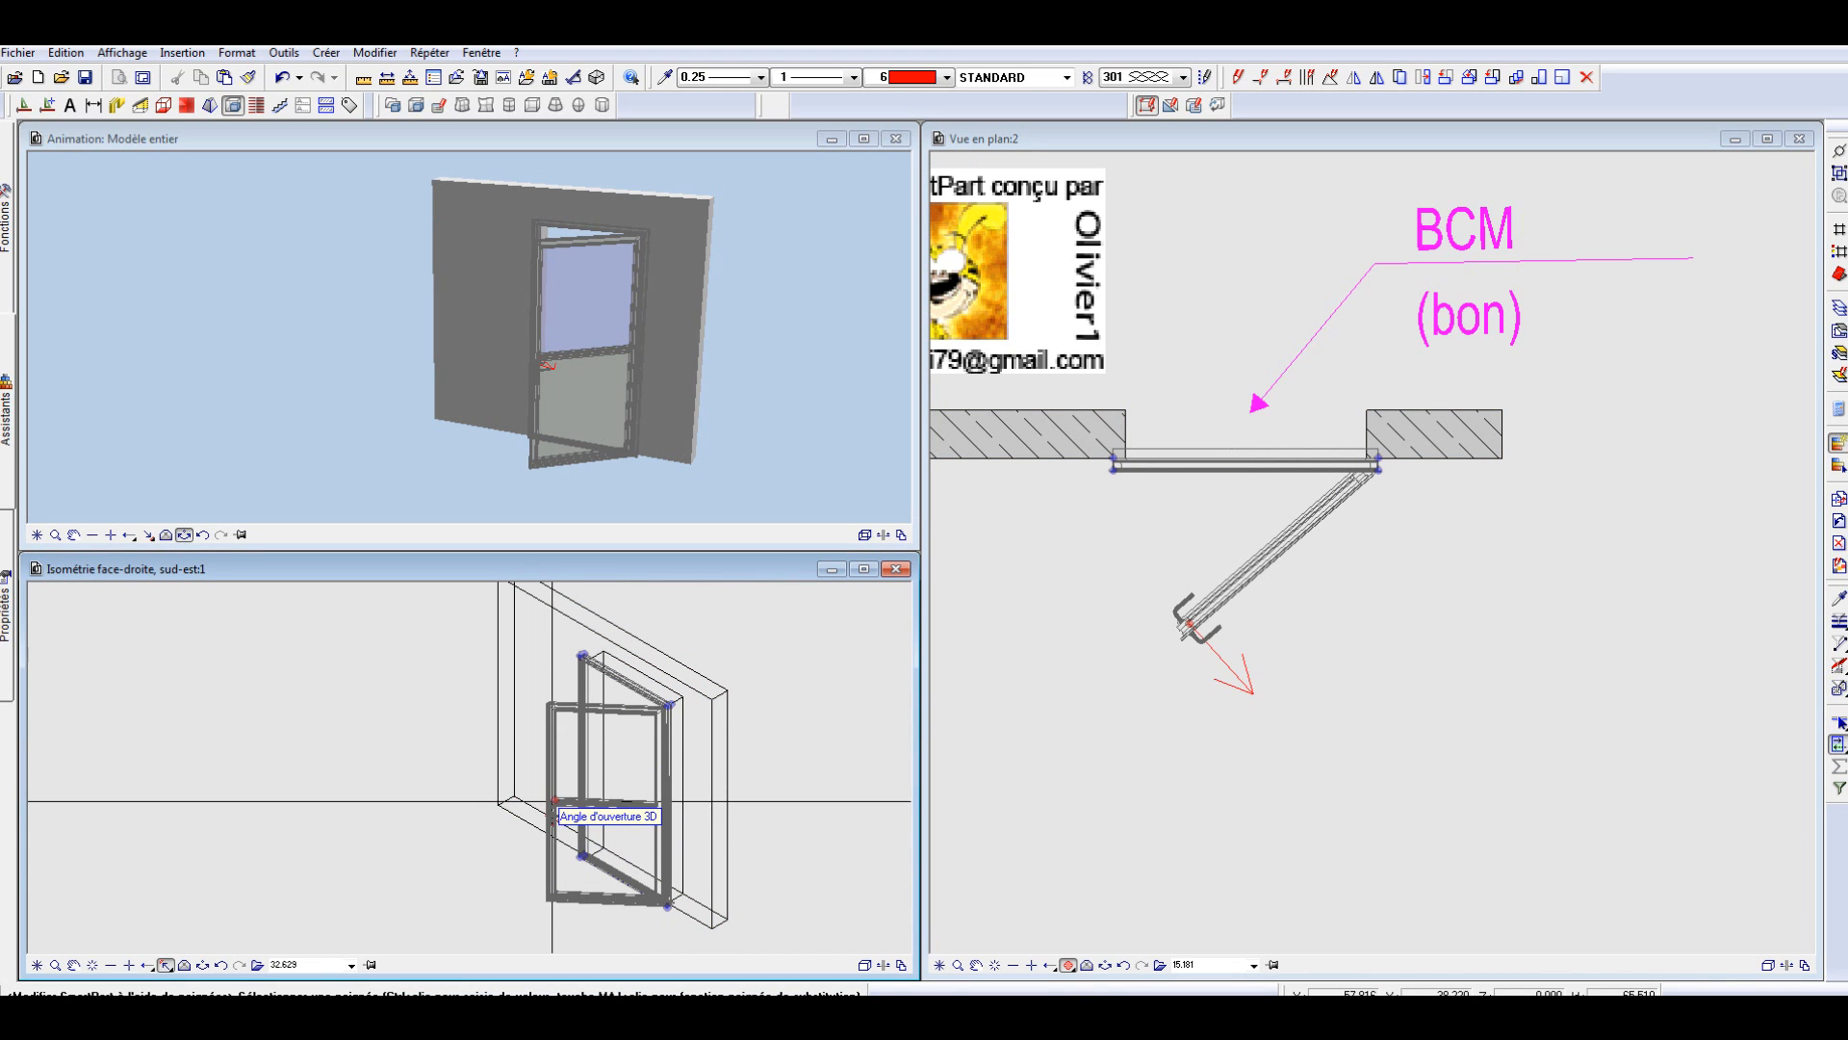
left_click(555, 799)
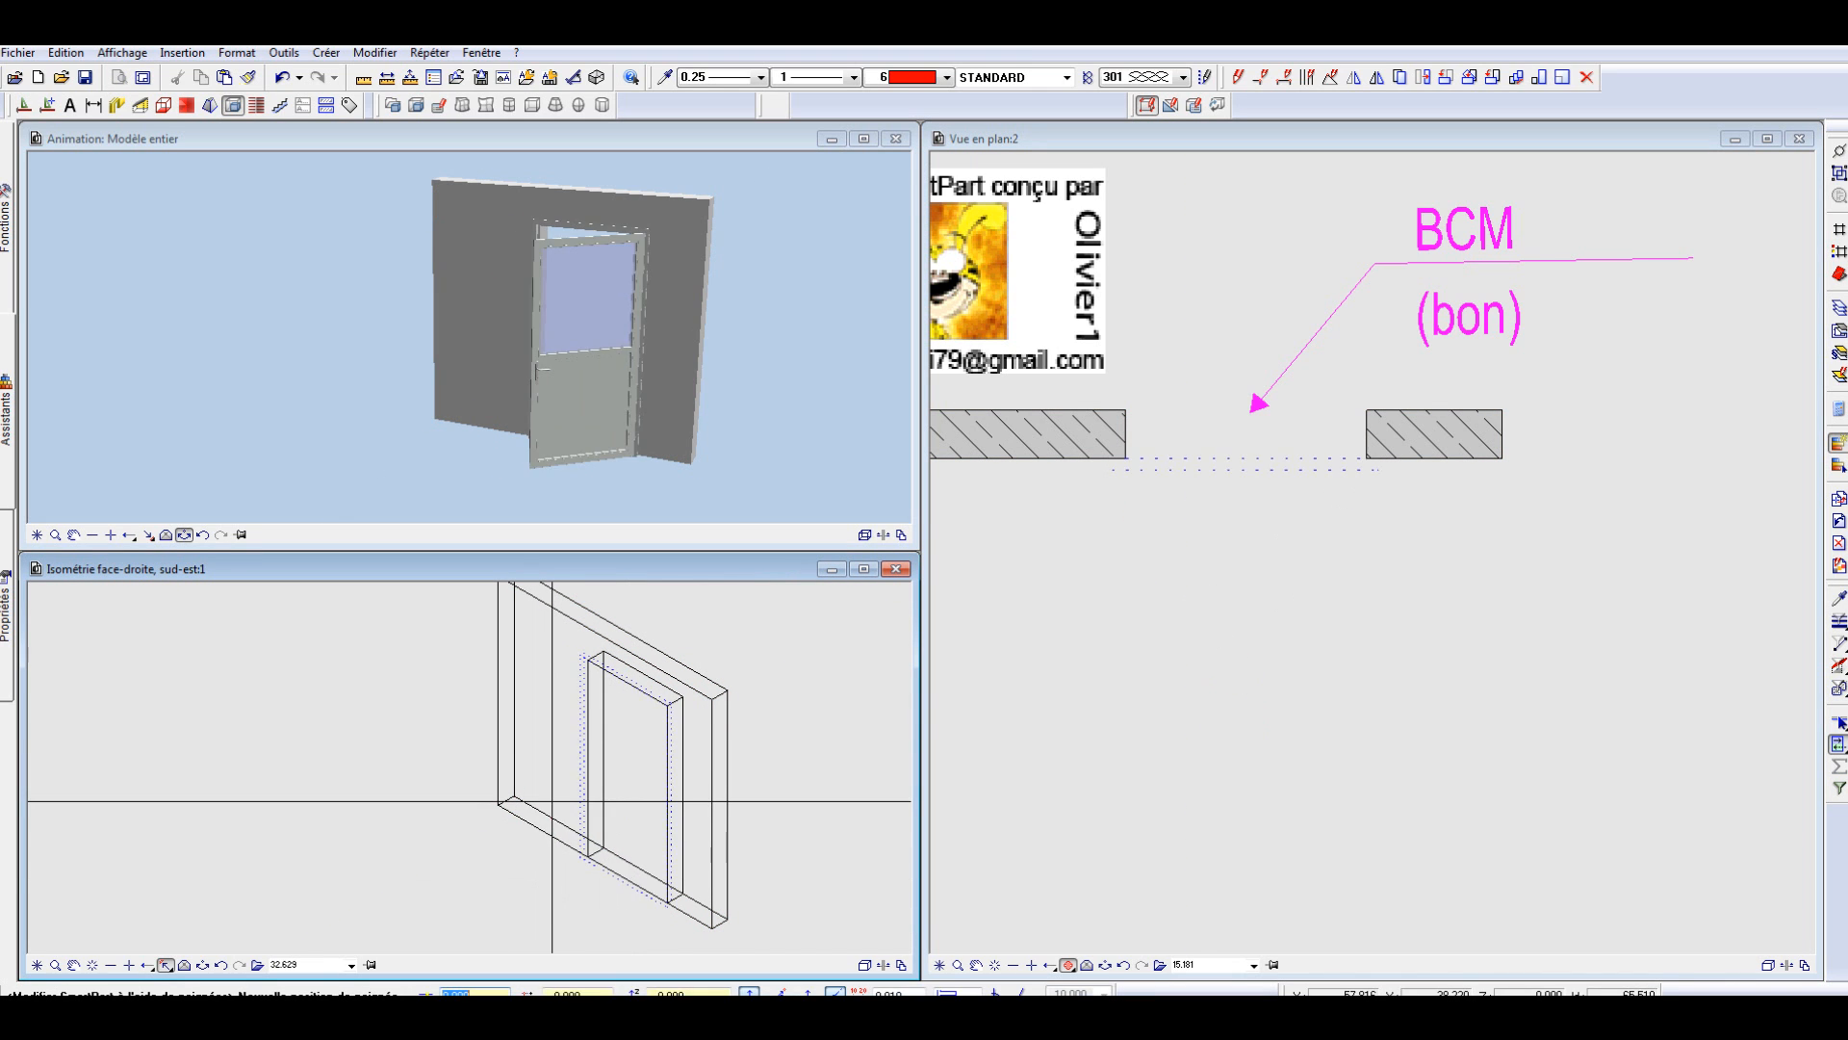
left_click(555, 900)
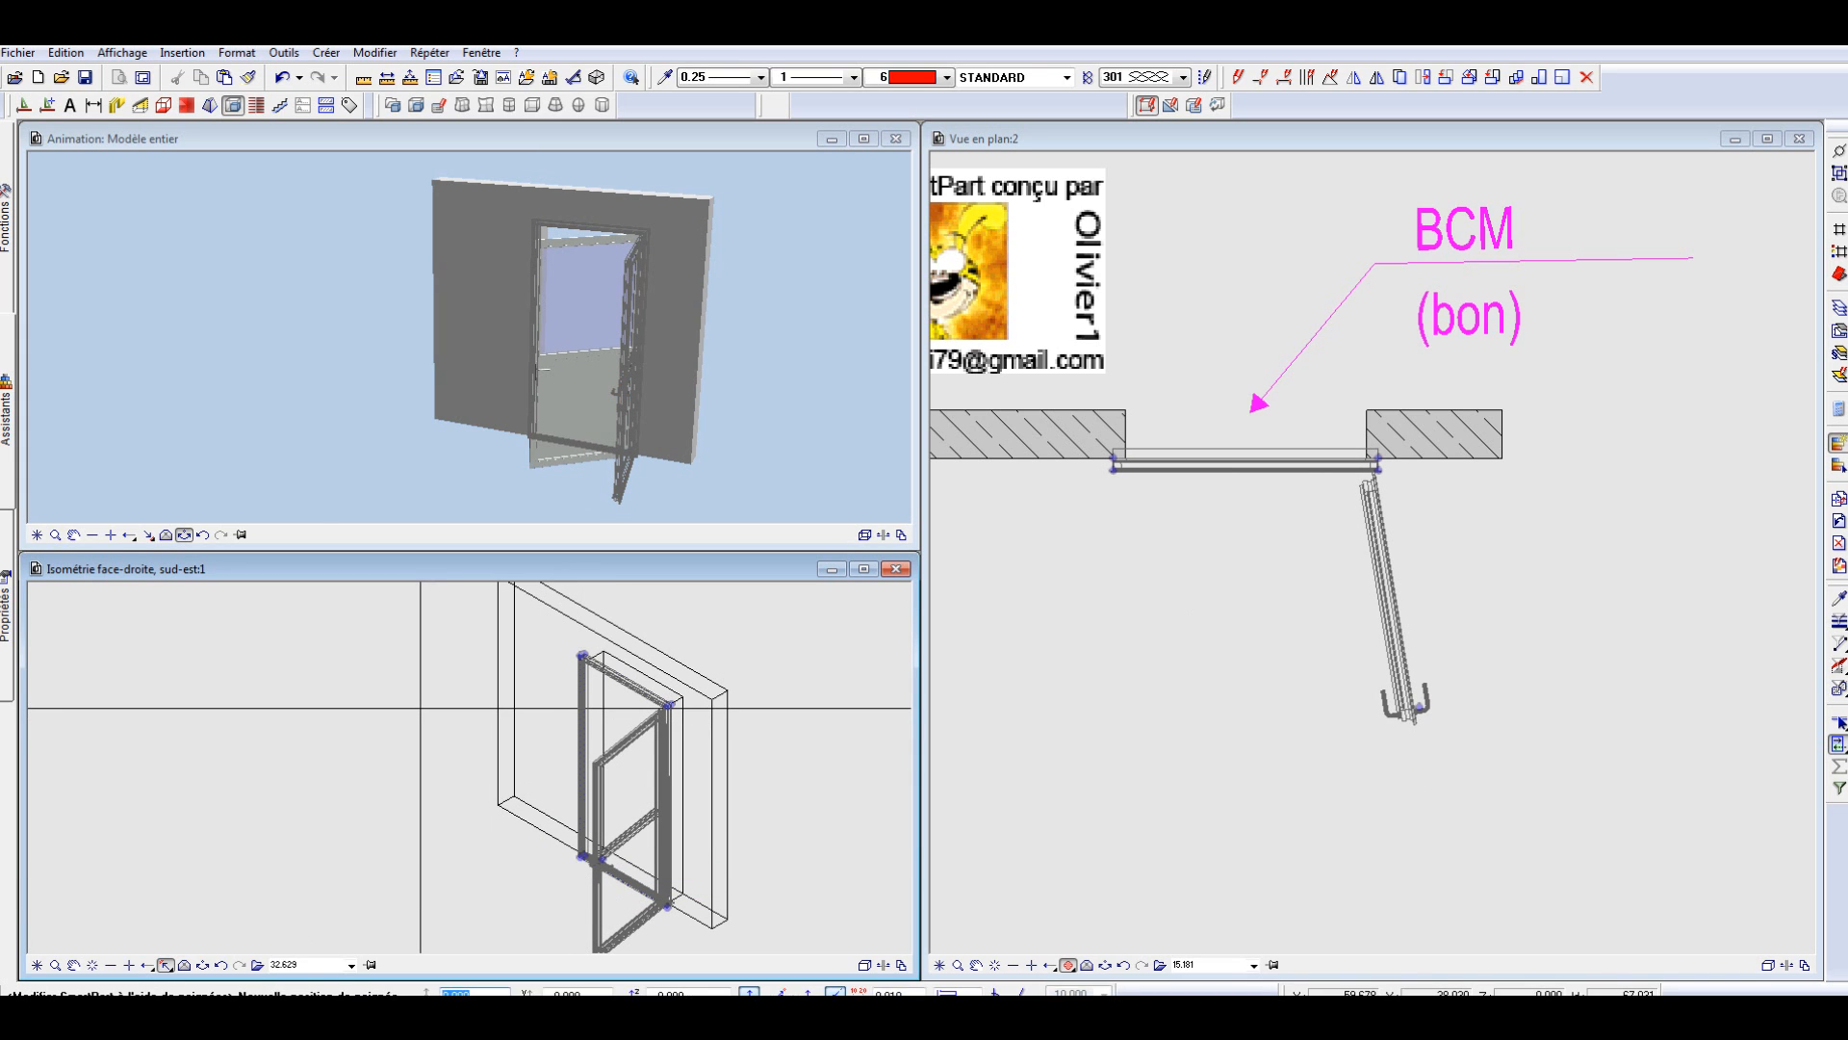
left_click_drag(433, 445, 444, 441)
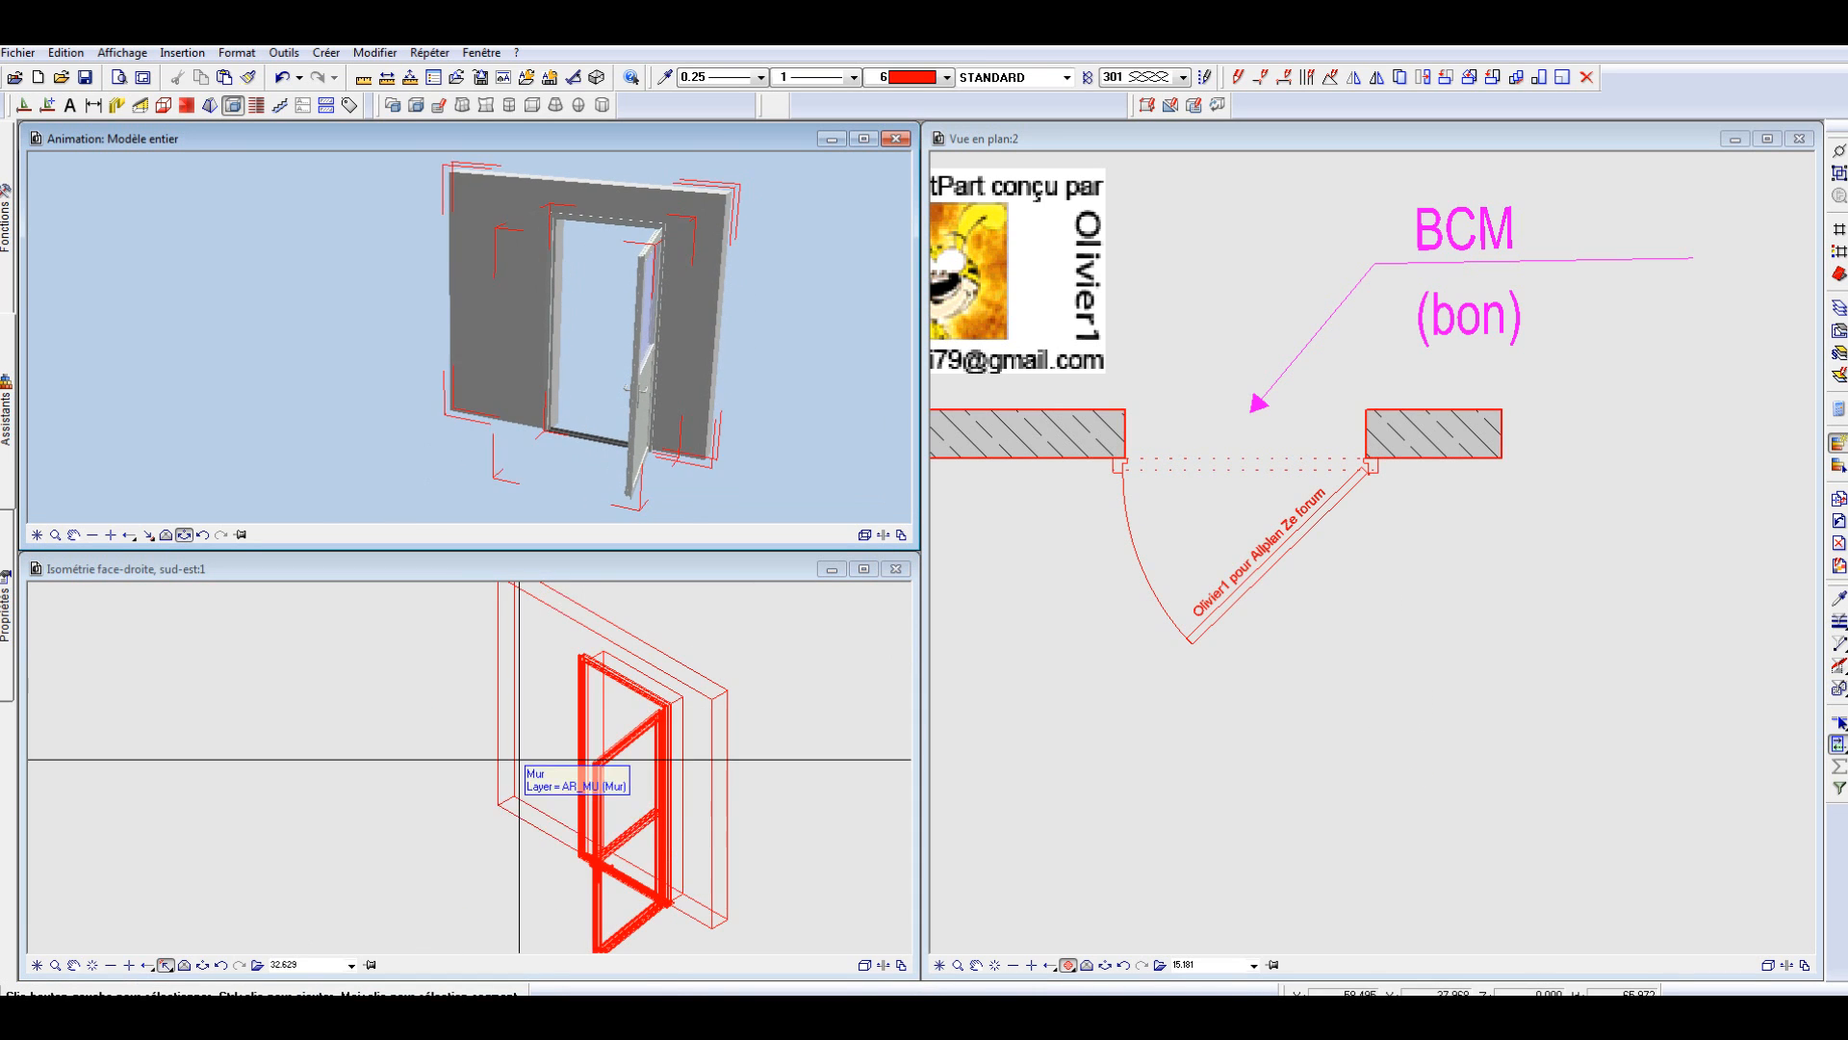
Step: Set the door's 3D opening angle to 45 in its SmartPart properties
double_click(1206, 621)
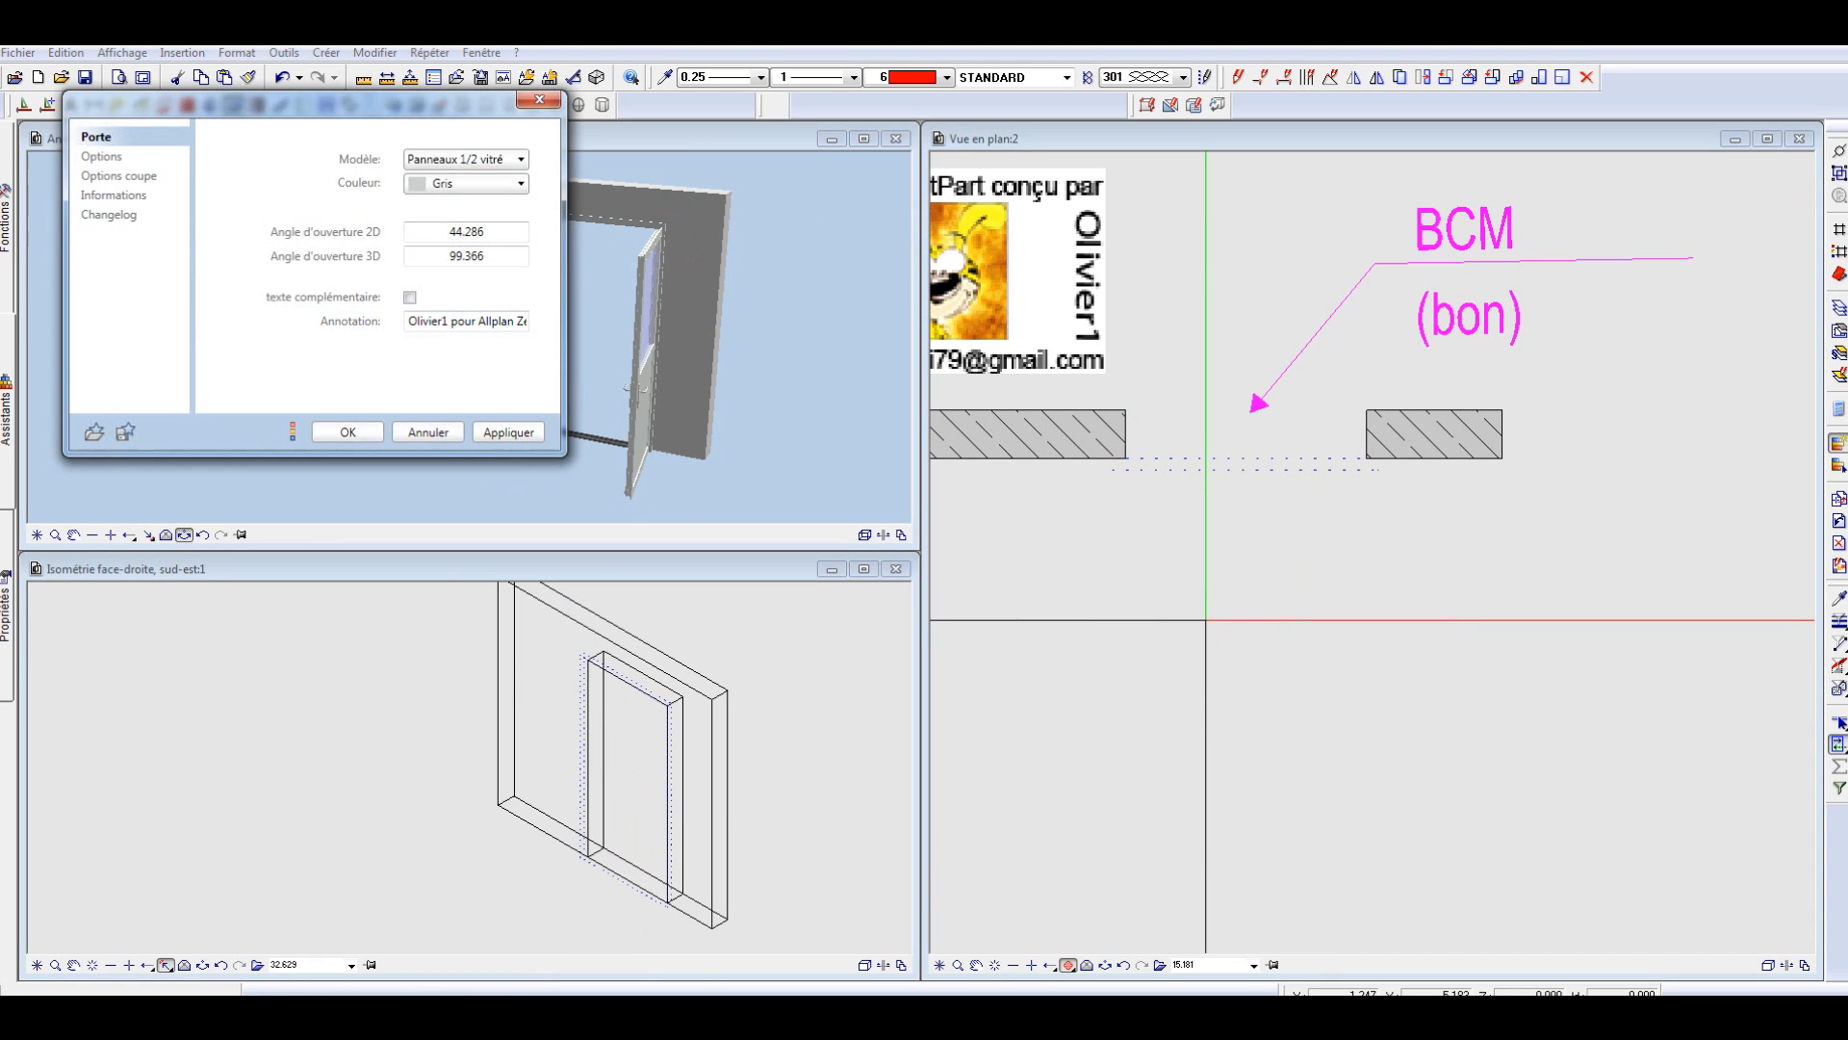
left_click_drag(488, 258, 371, 258)
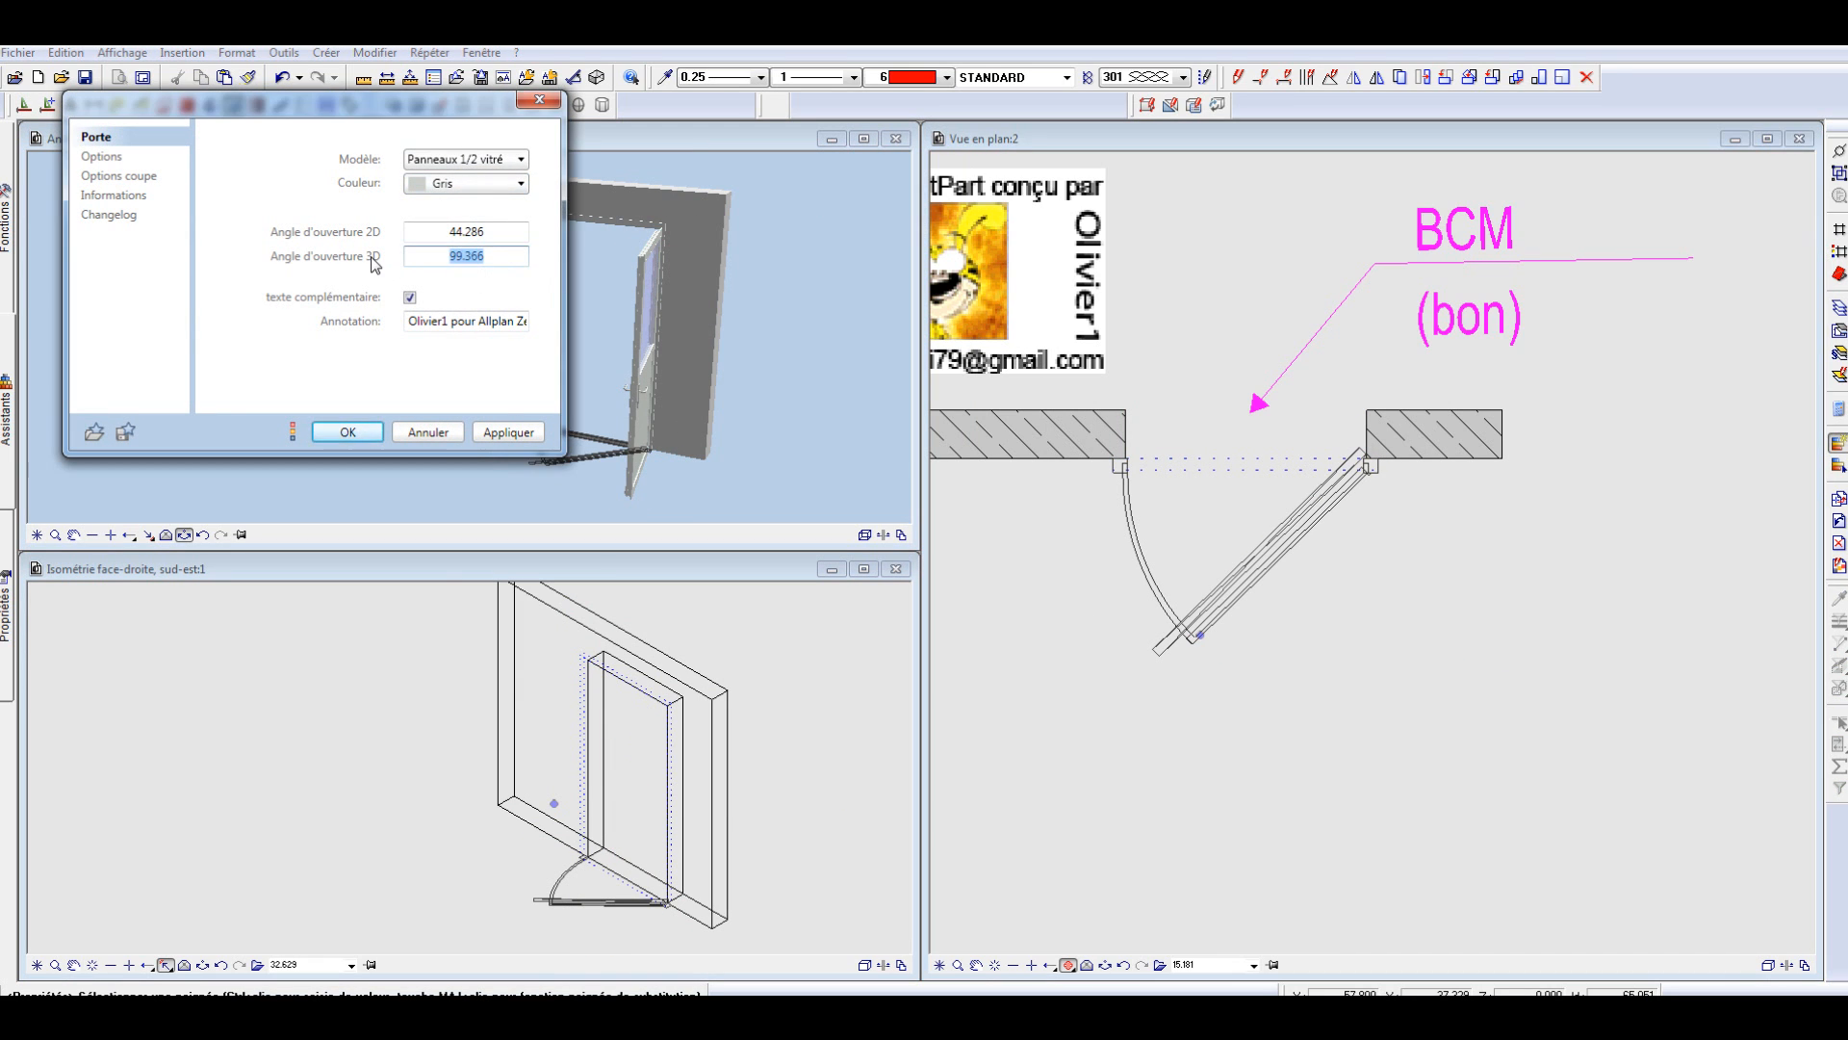
type("45")
key("Return")
left_click(345, 435)
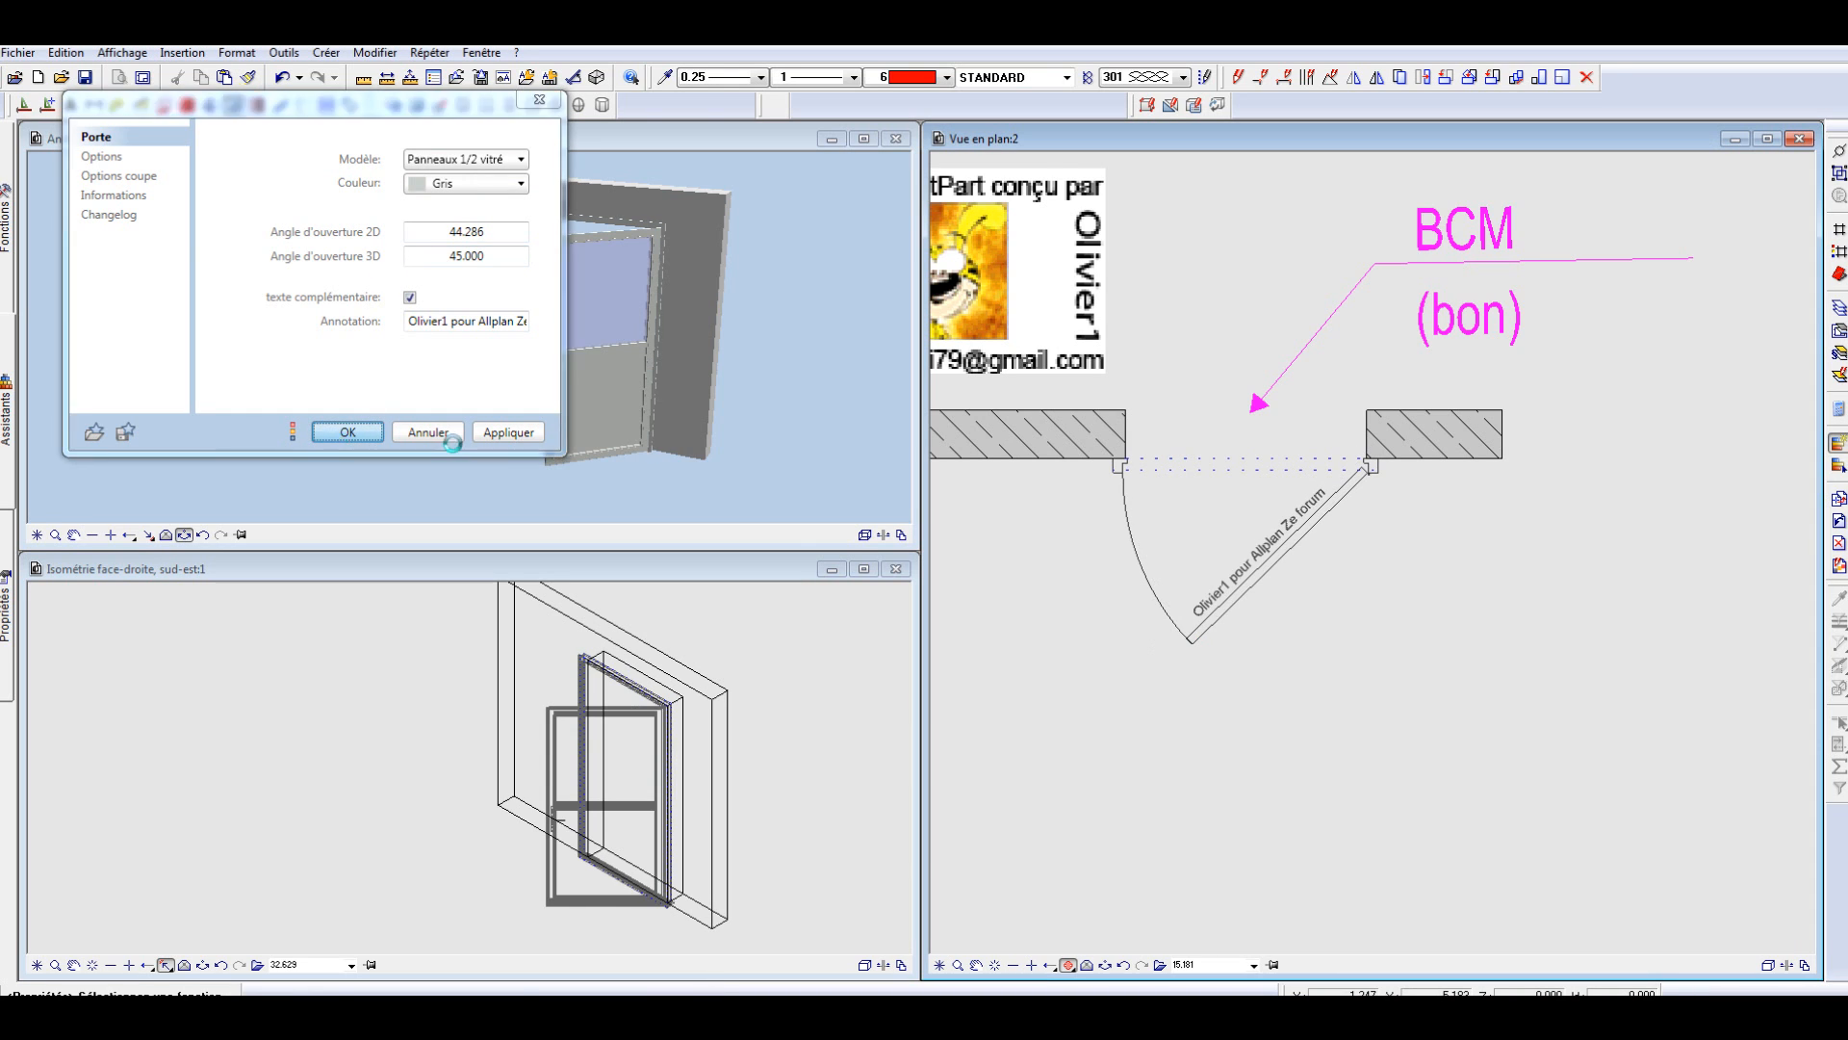
Step: Change the door's model to Lames and its colour to Blanc, and inspect the door in the animation view
double_click(1262, 567)
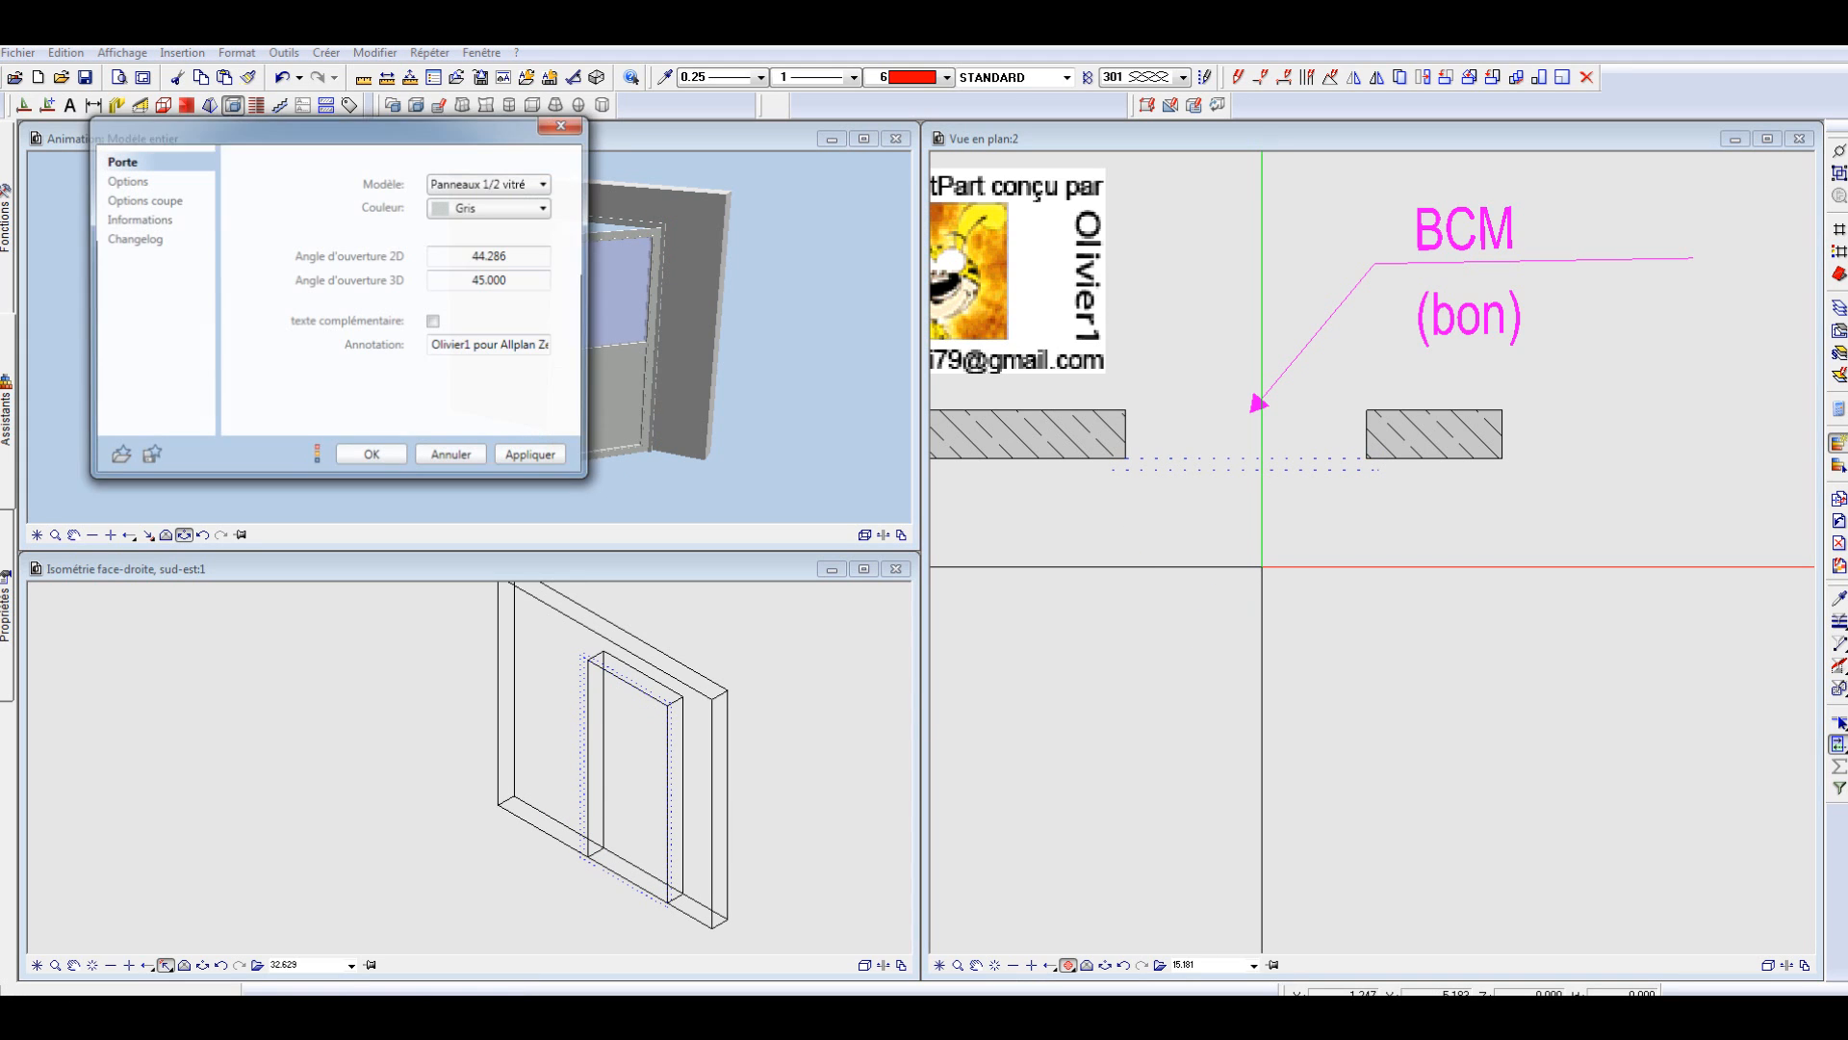
left_click(486, 183)
left_click(478, 205)
left_click(491, 207)
left_click(497, 227)
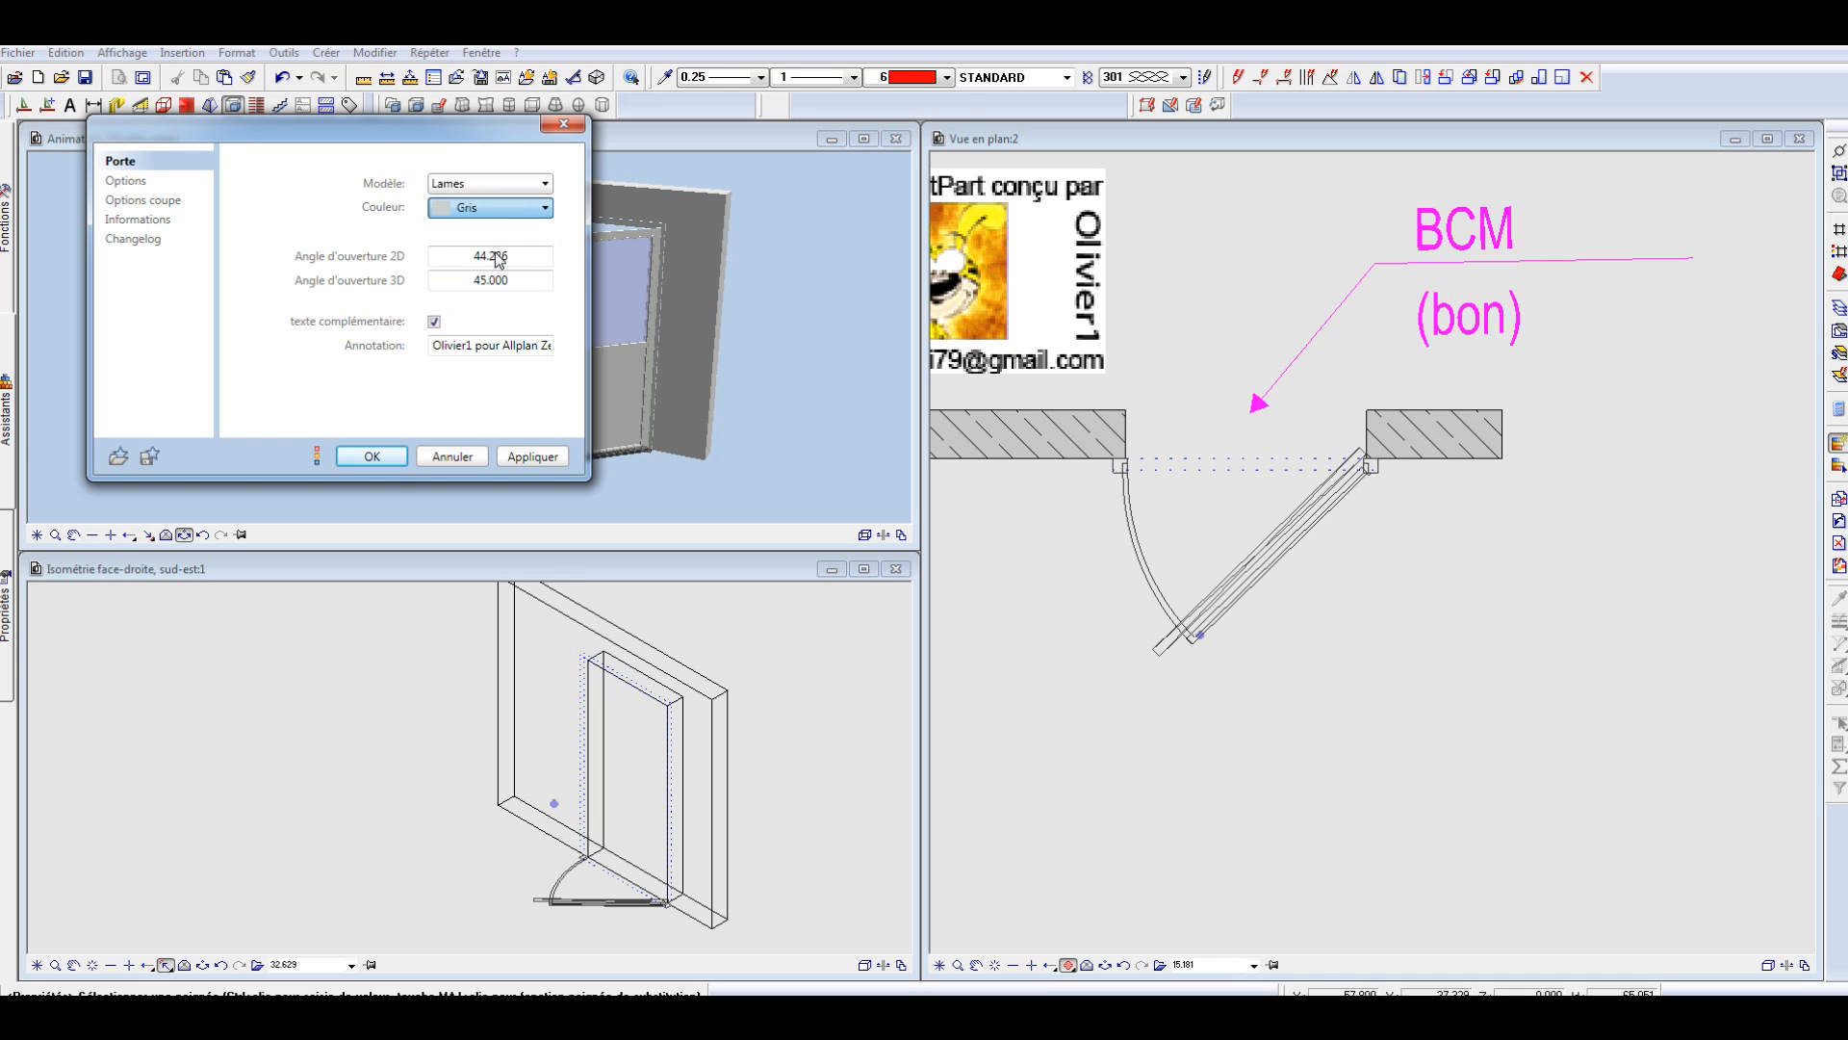
left_click(372, 456)
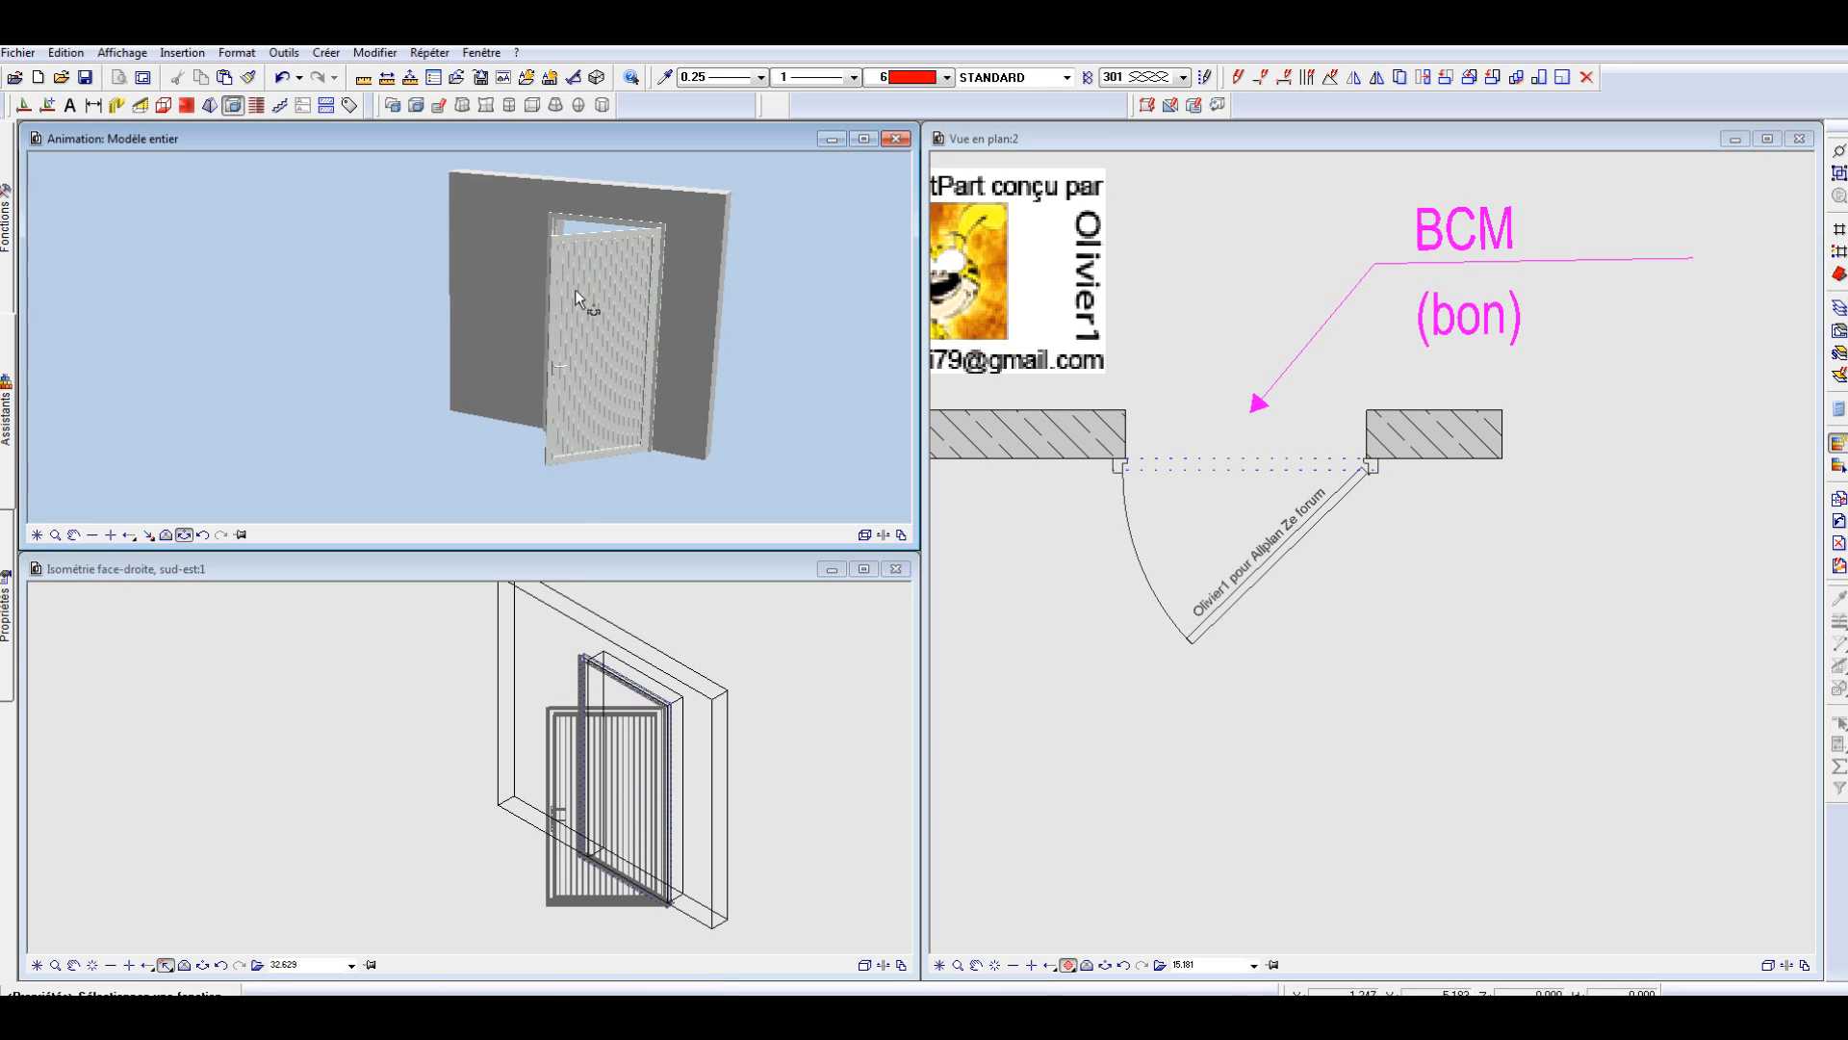
left_click_drag(574, 289, 581, 269)
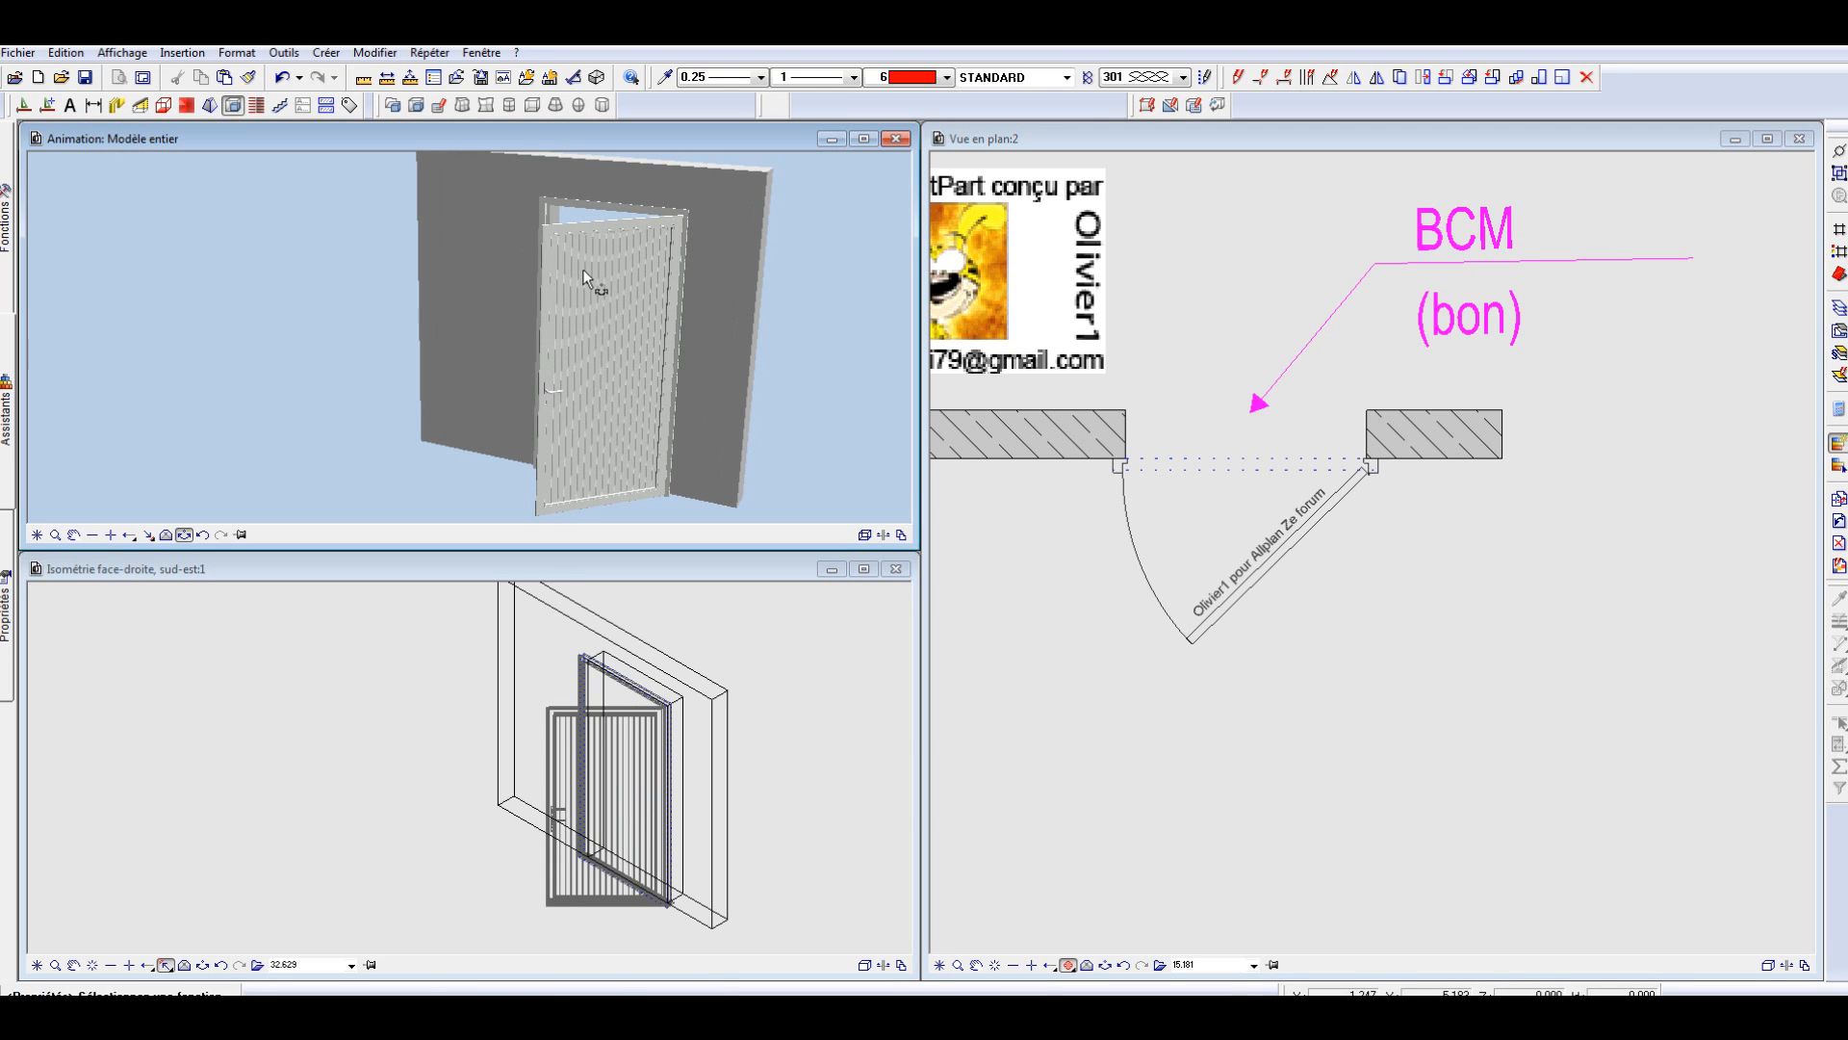
Step: Check the door's SmartPart properties and review its assigned object attributes without changing them
left_click(1282, 557)
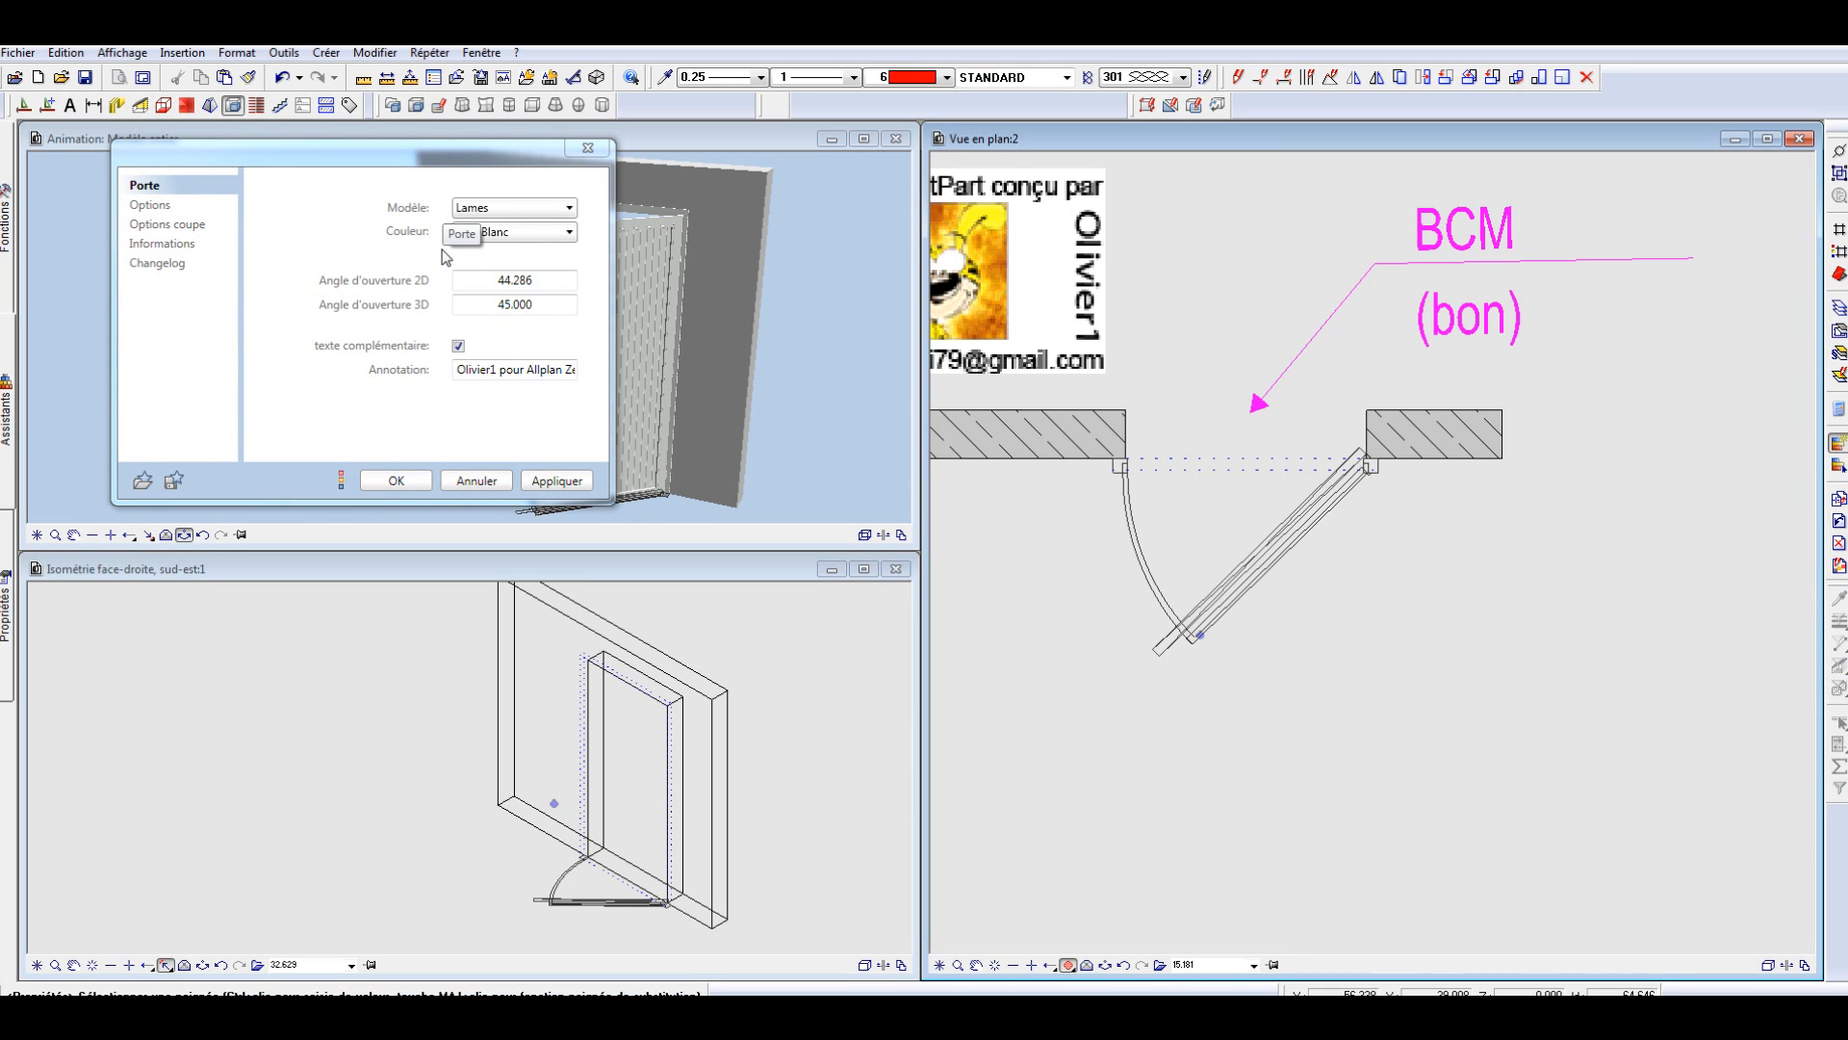
left_click(396, 480)
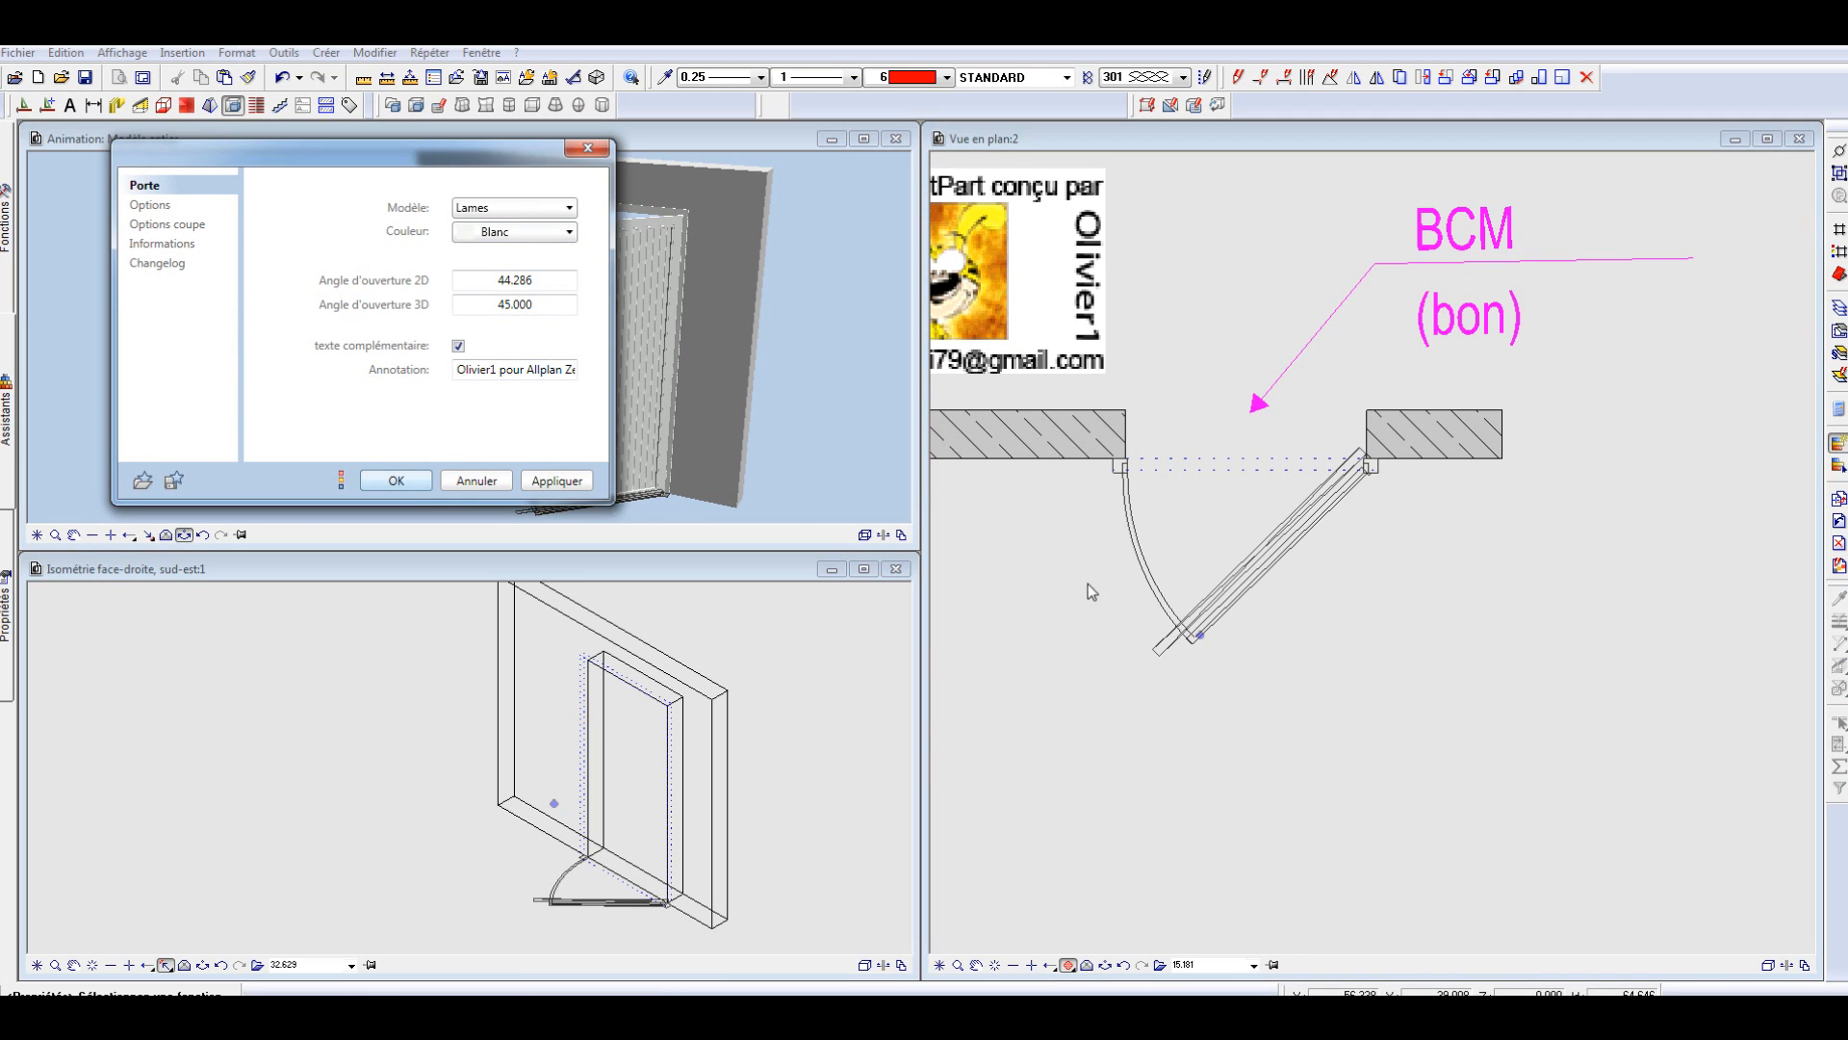
right_click(1284, 559)
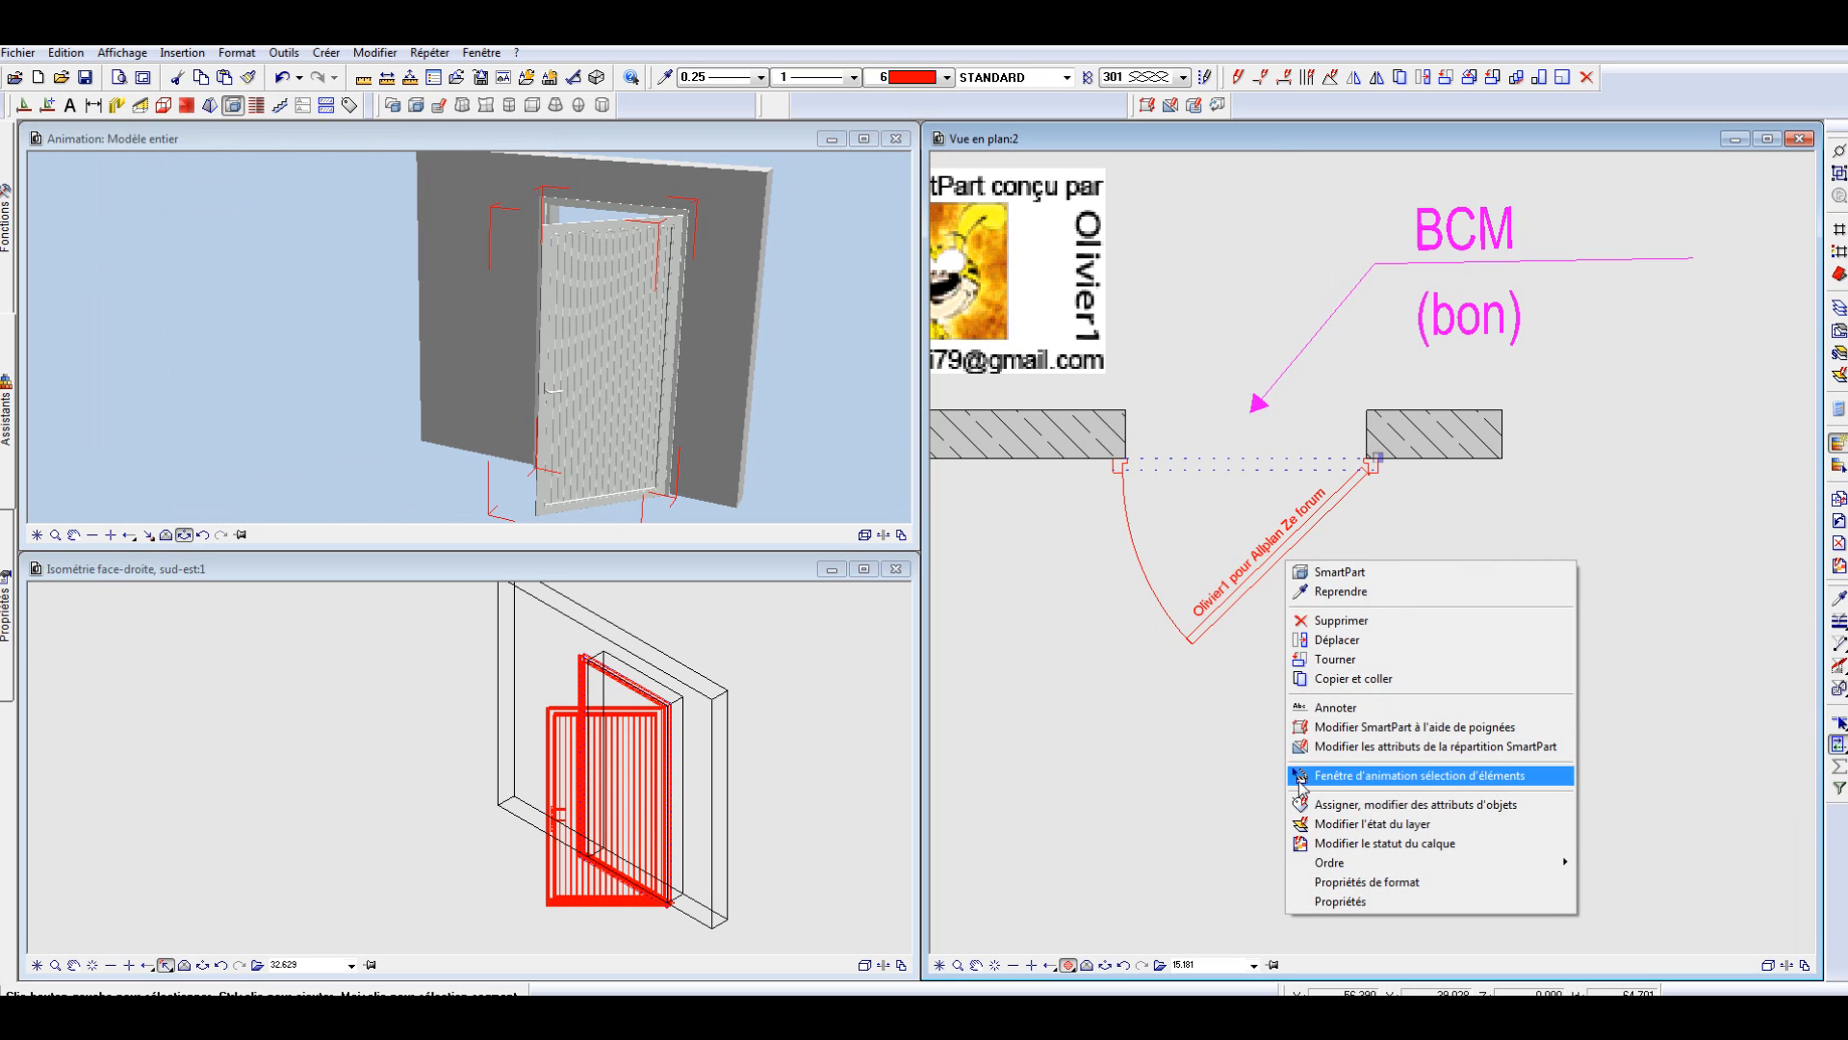
left_click(1326, 801)
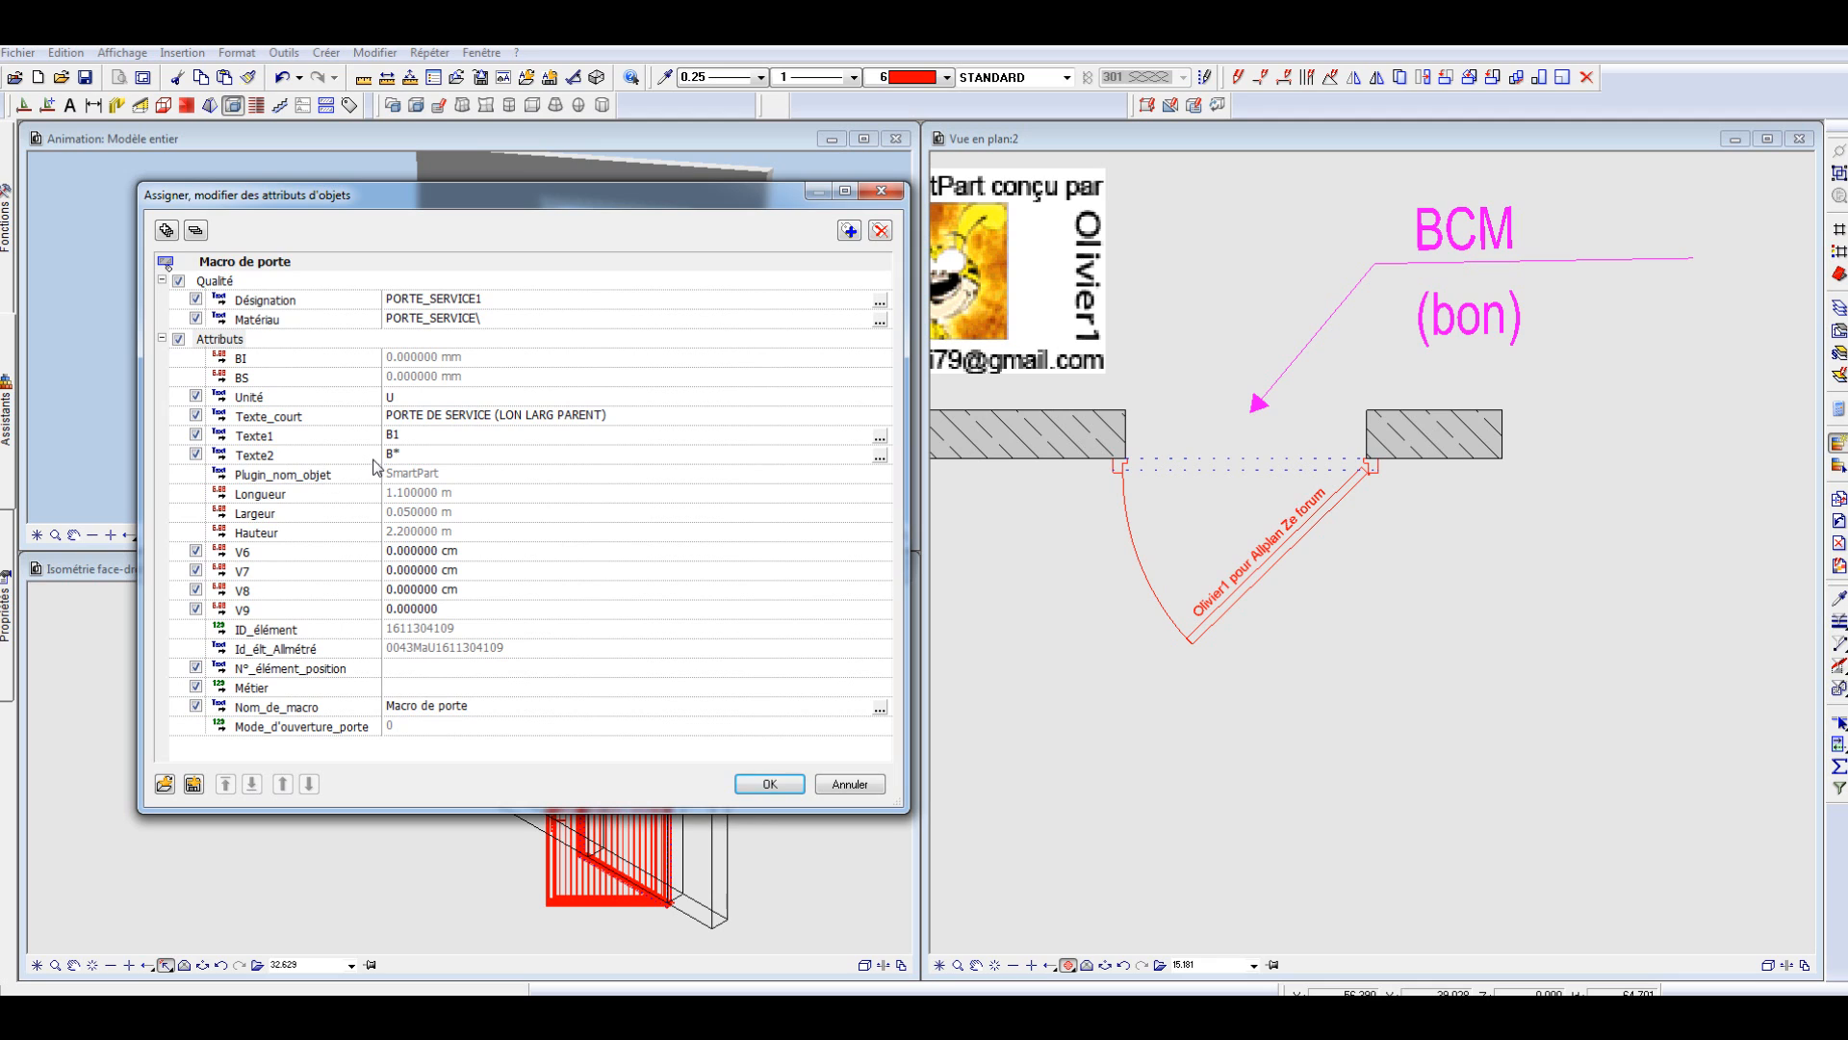
left_click(770, 782)
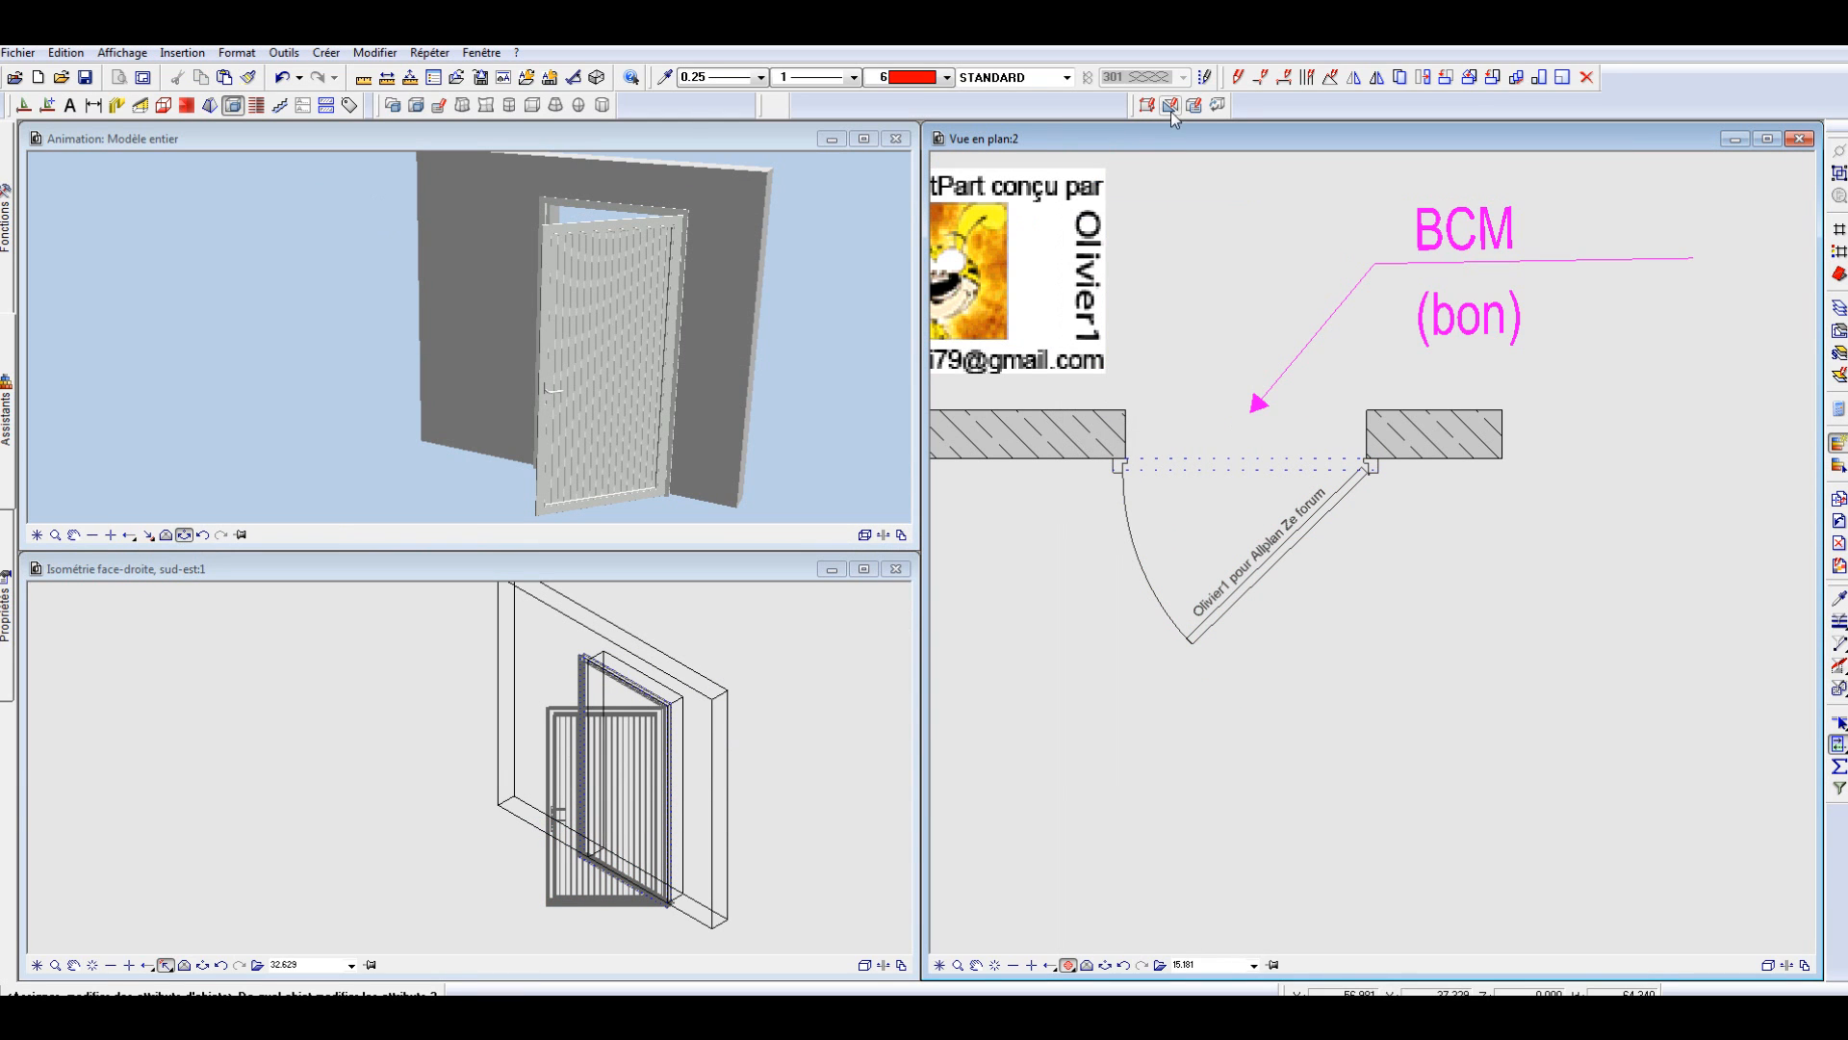
Step: Open the door SmartPart in the script editor and review the parameter script conditions that assign a code to each door model
left_click(439, 104)
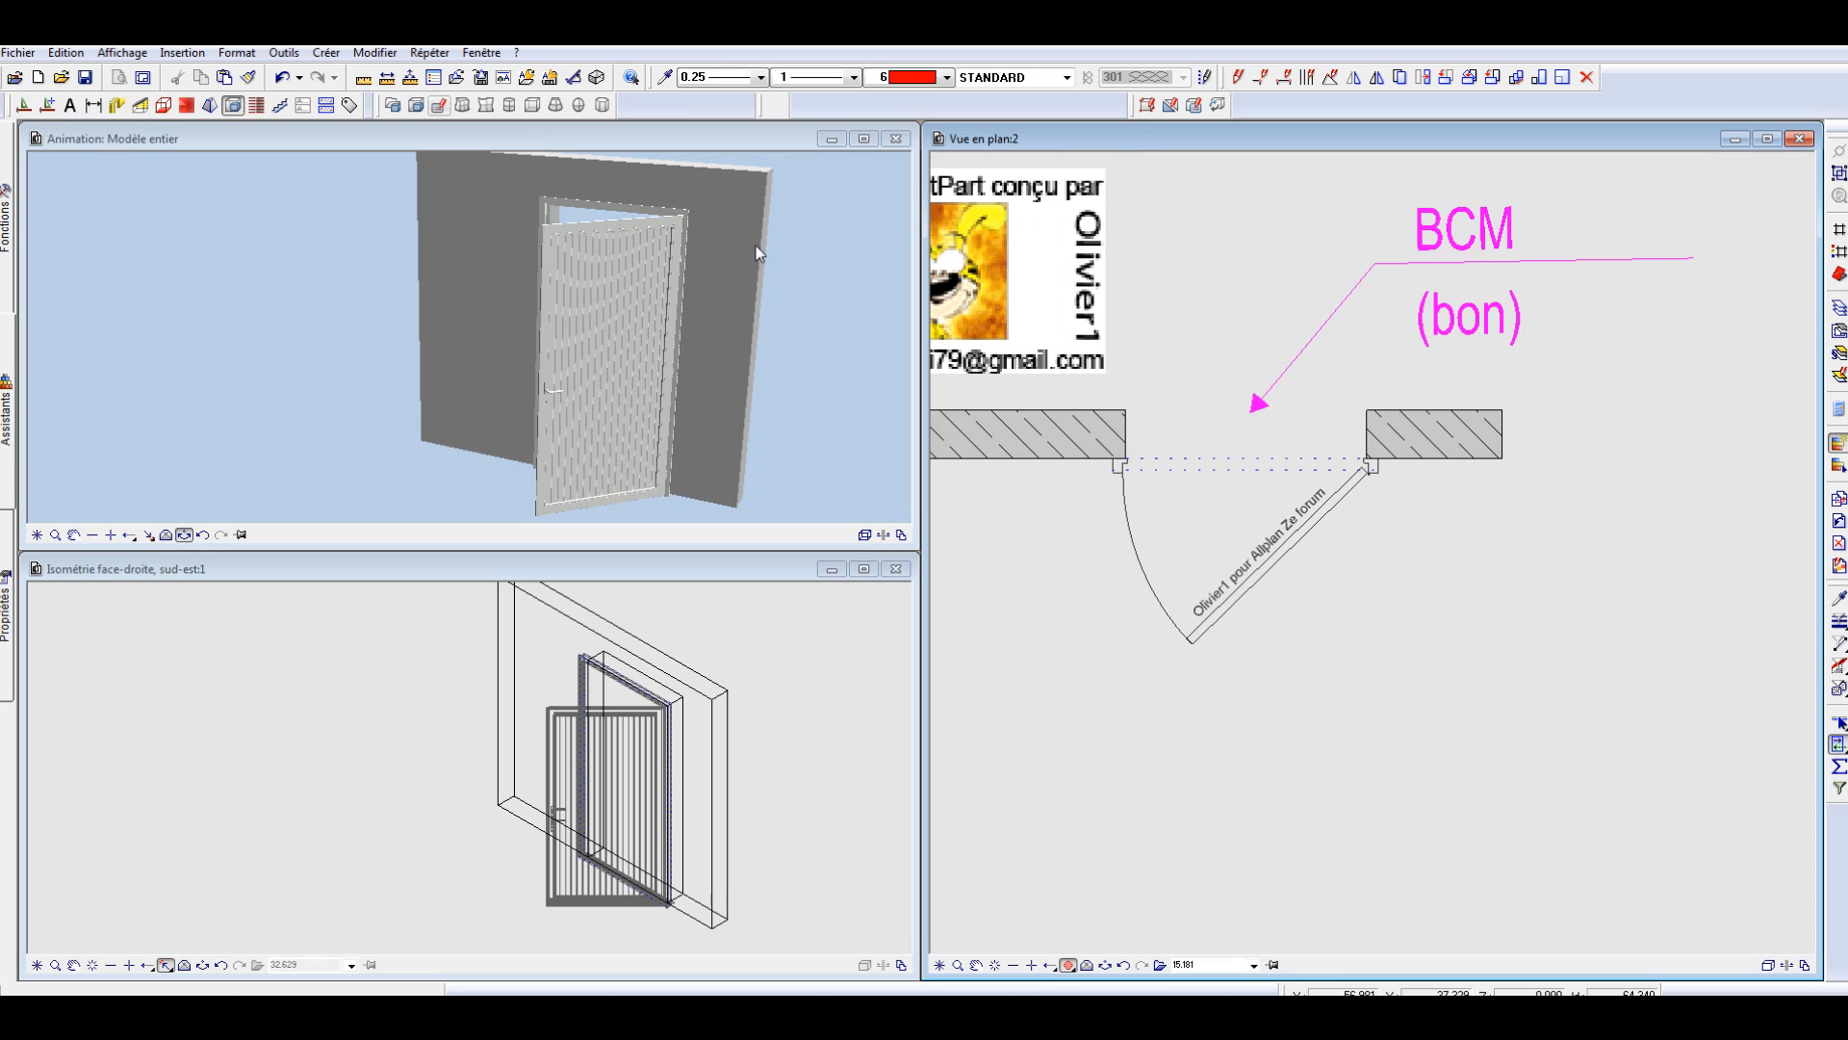
left_click(1265, 571)
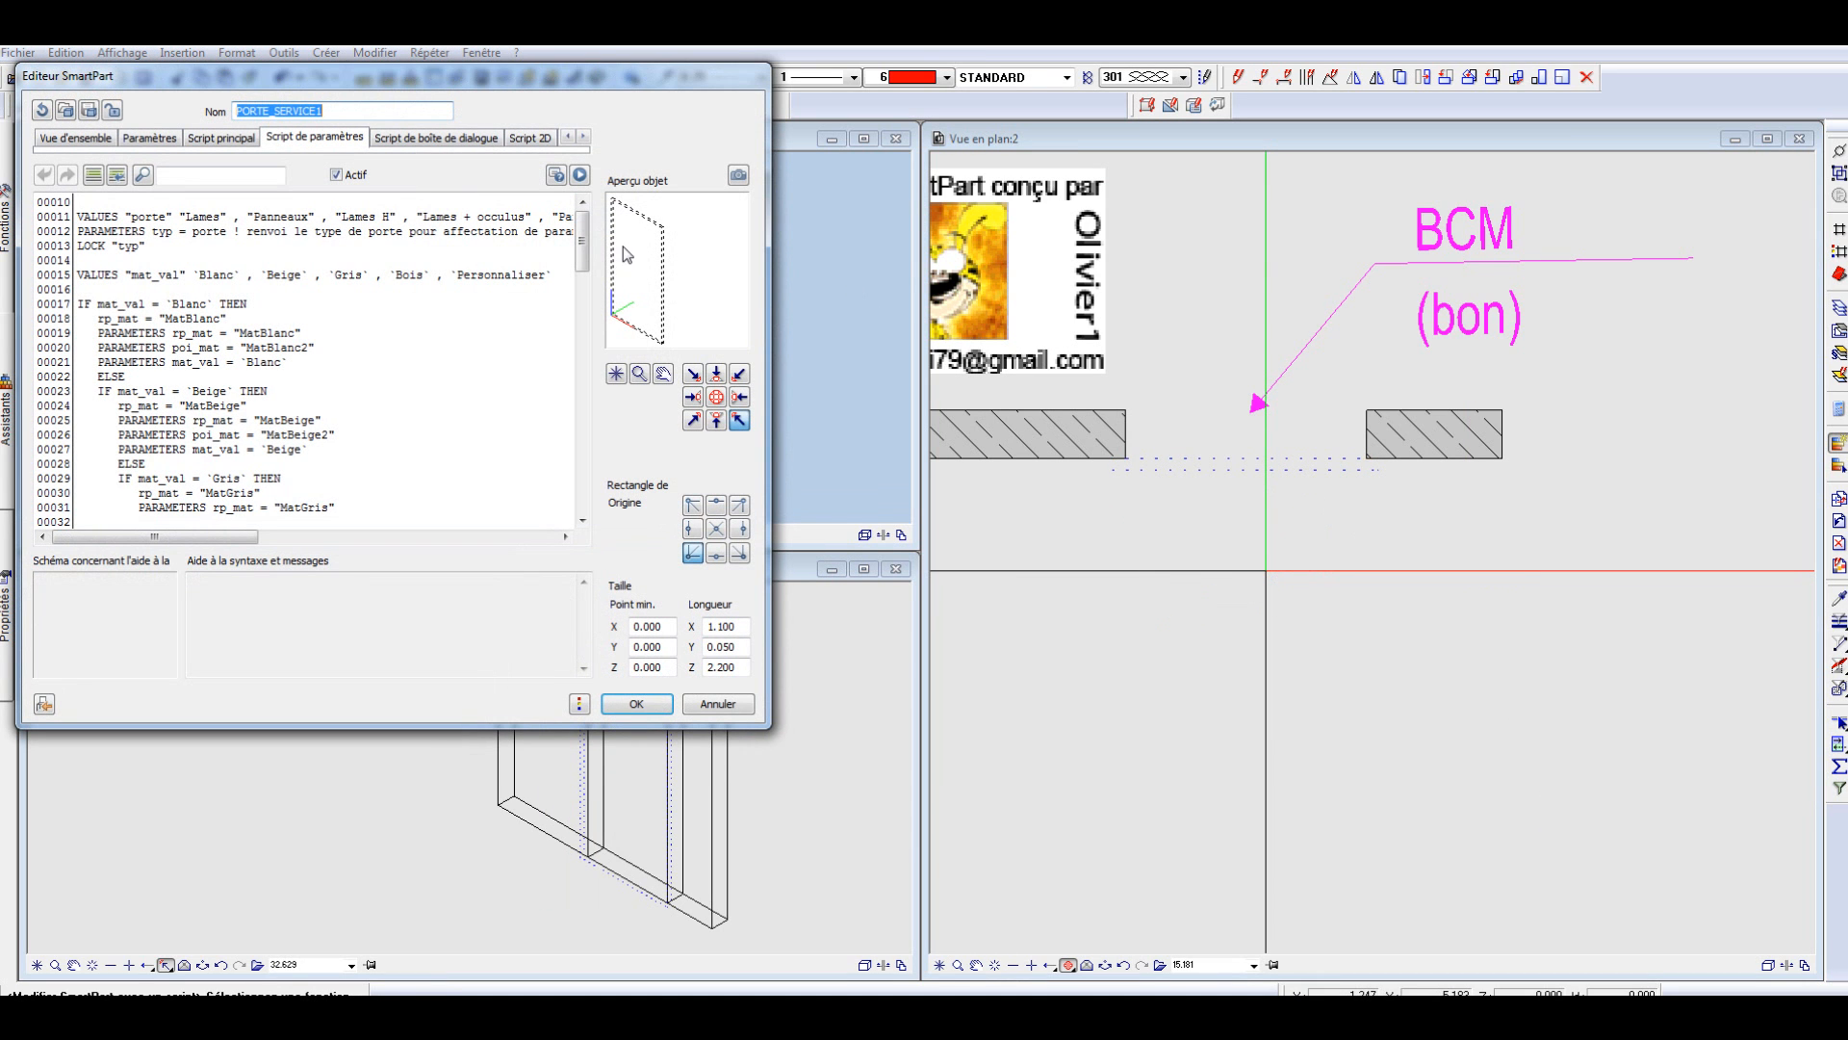
scroll(584, 258, "down", 1)
left_click_drag(583, 254, 560, 392)
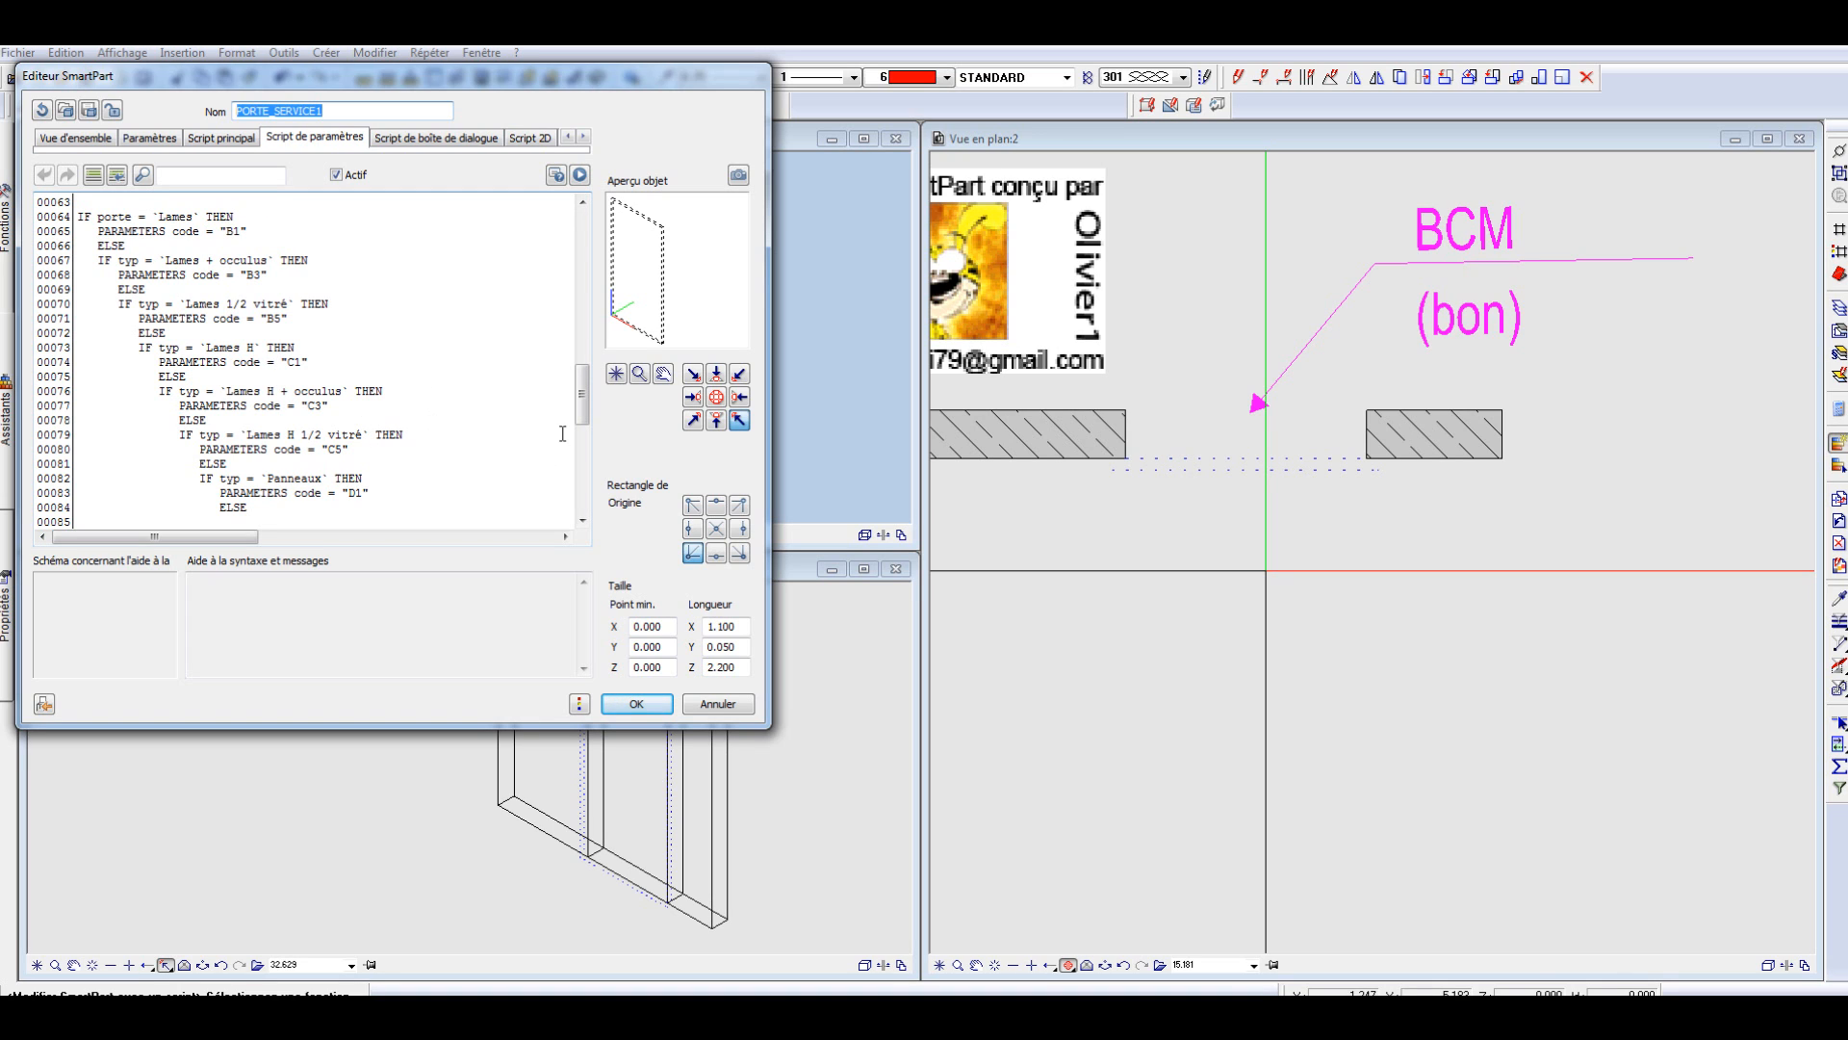
left_click_drag(585, 402, 591, 425)
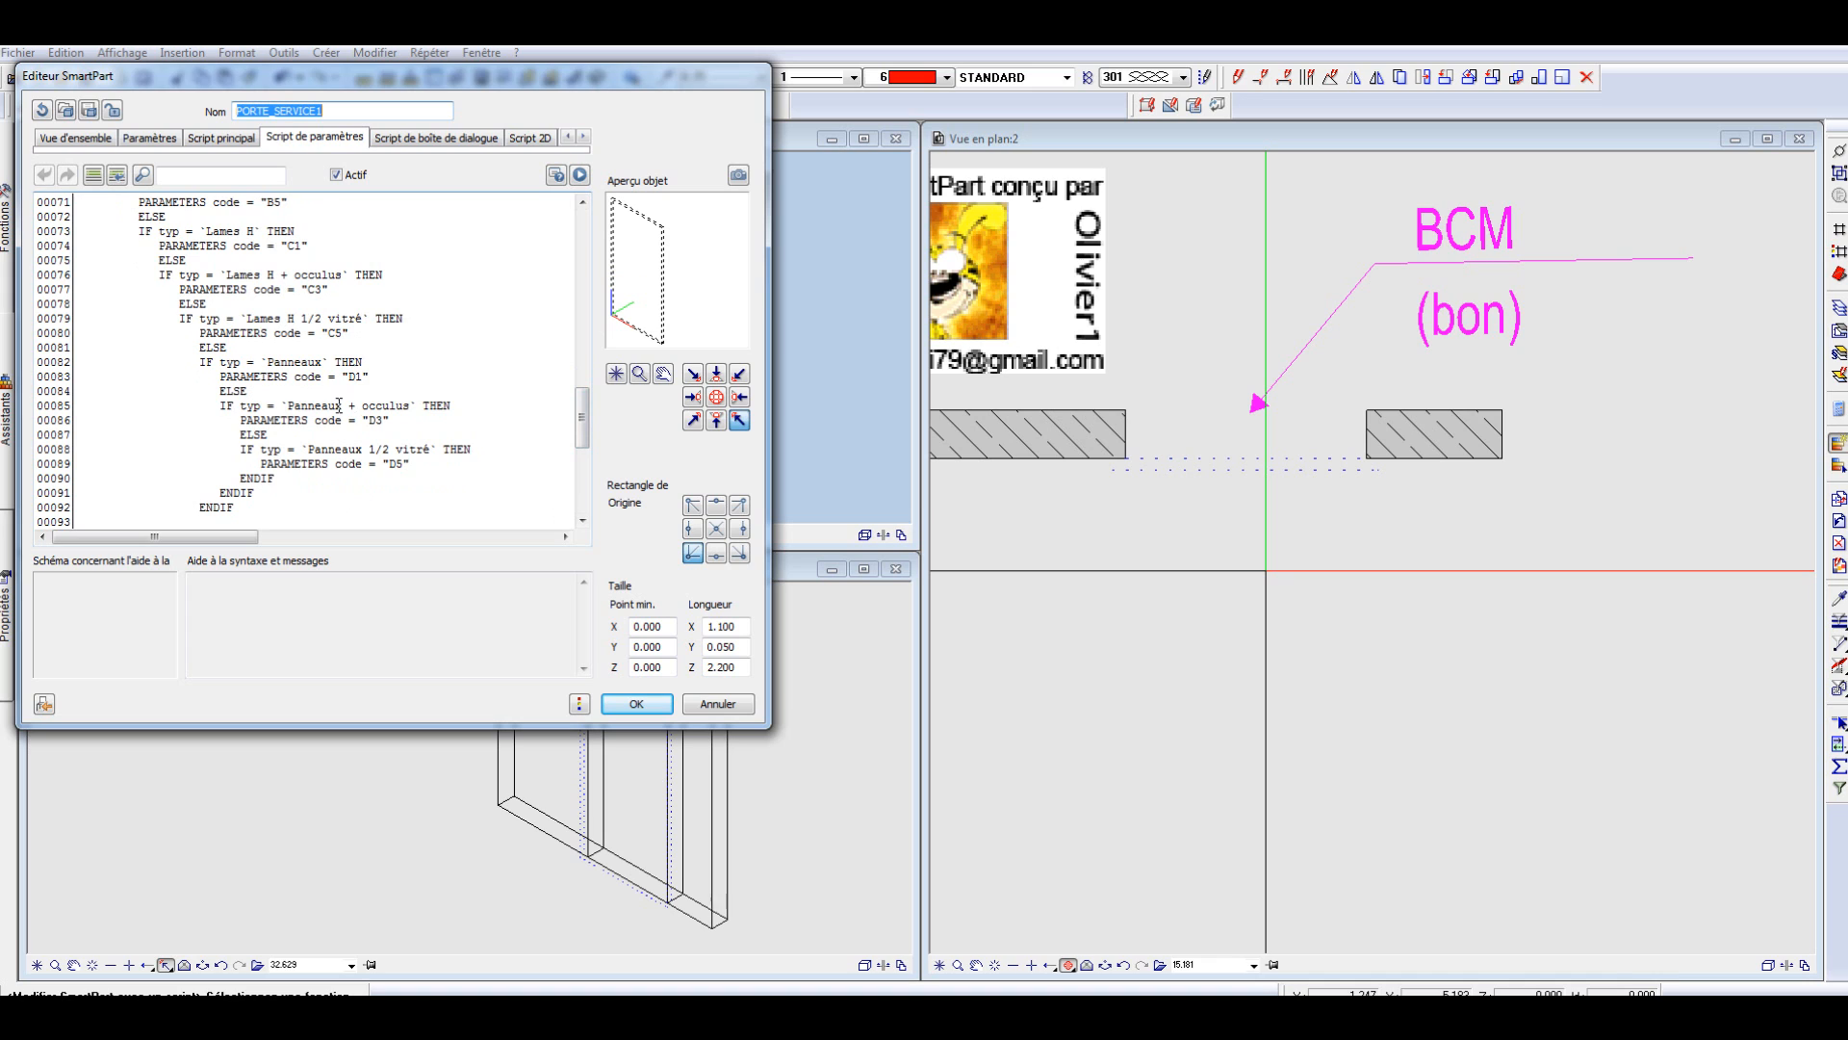
scroll(411, 355, "up", 4)
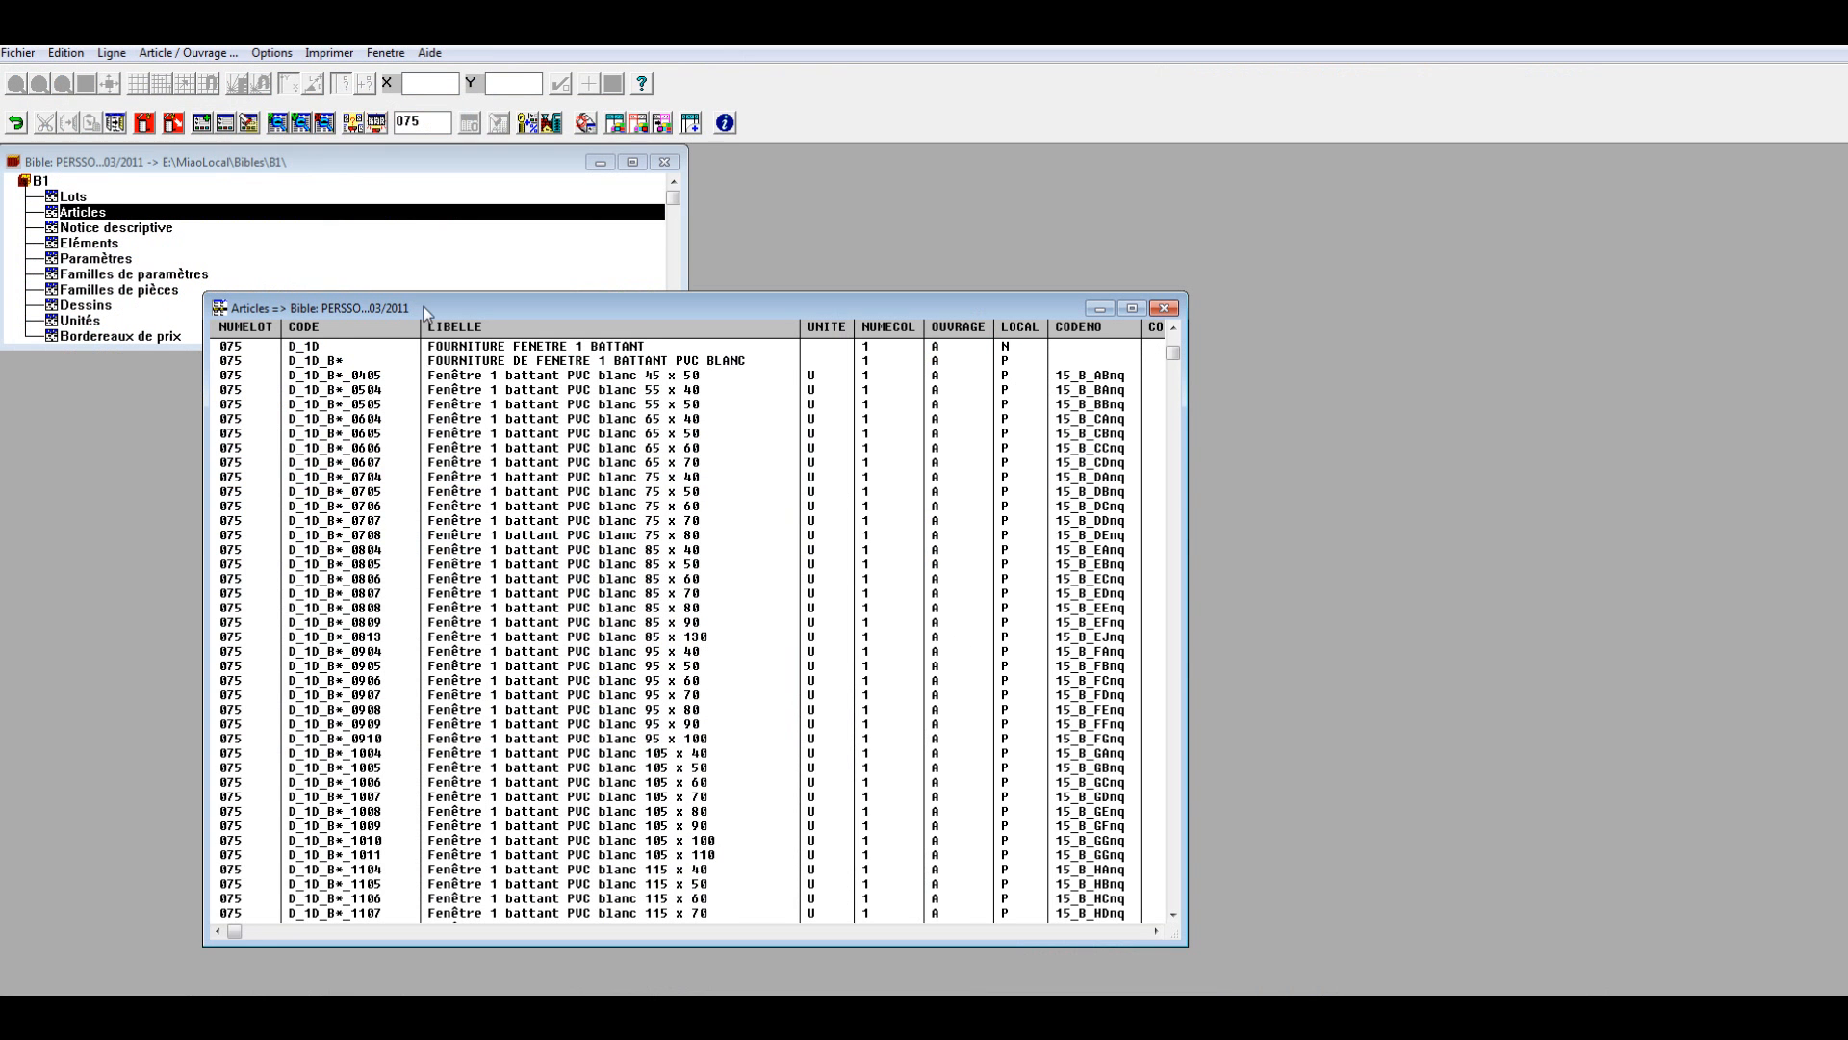
Step: Switch to the Bible's Articles list and browse the codes and descriptions of the single-leaf windows in lot 075
left_click_drag(424, 310, 456, 247)
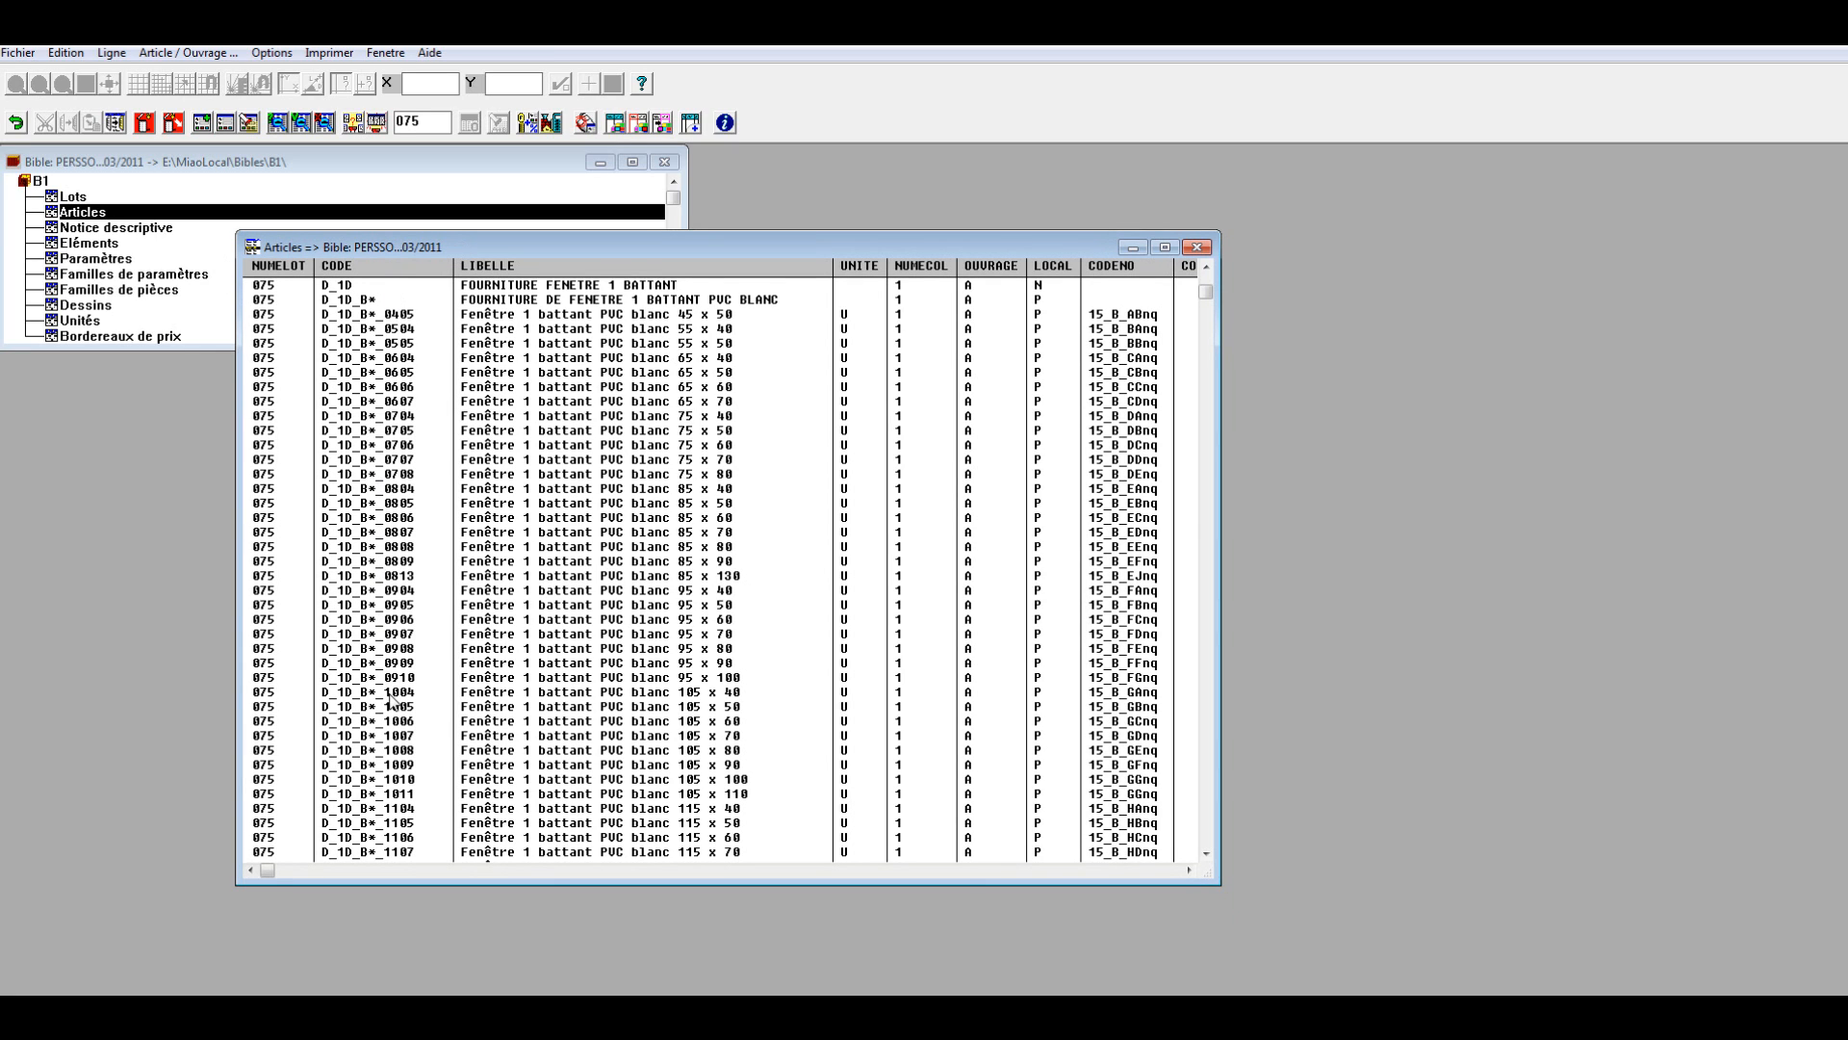
left_click(369, 475)
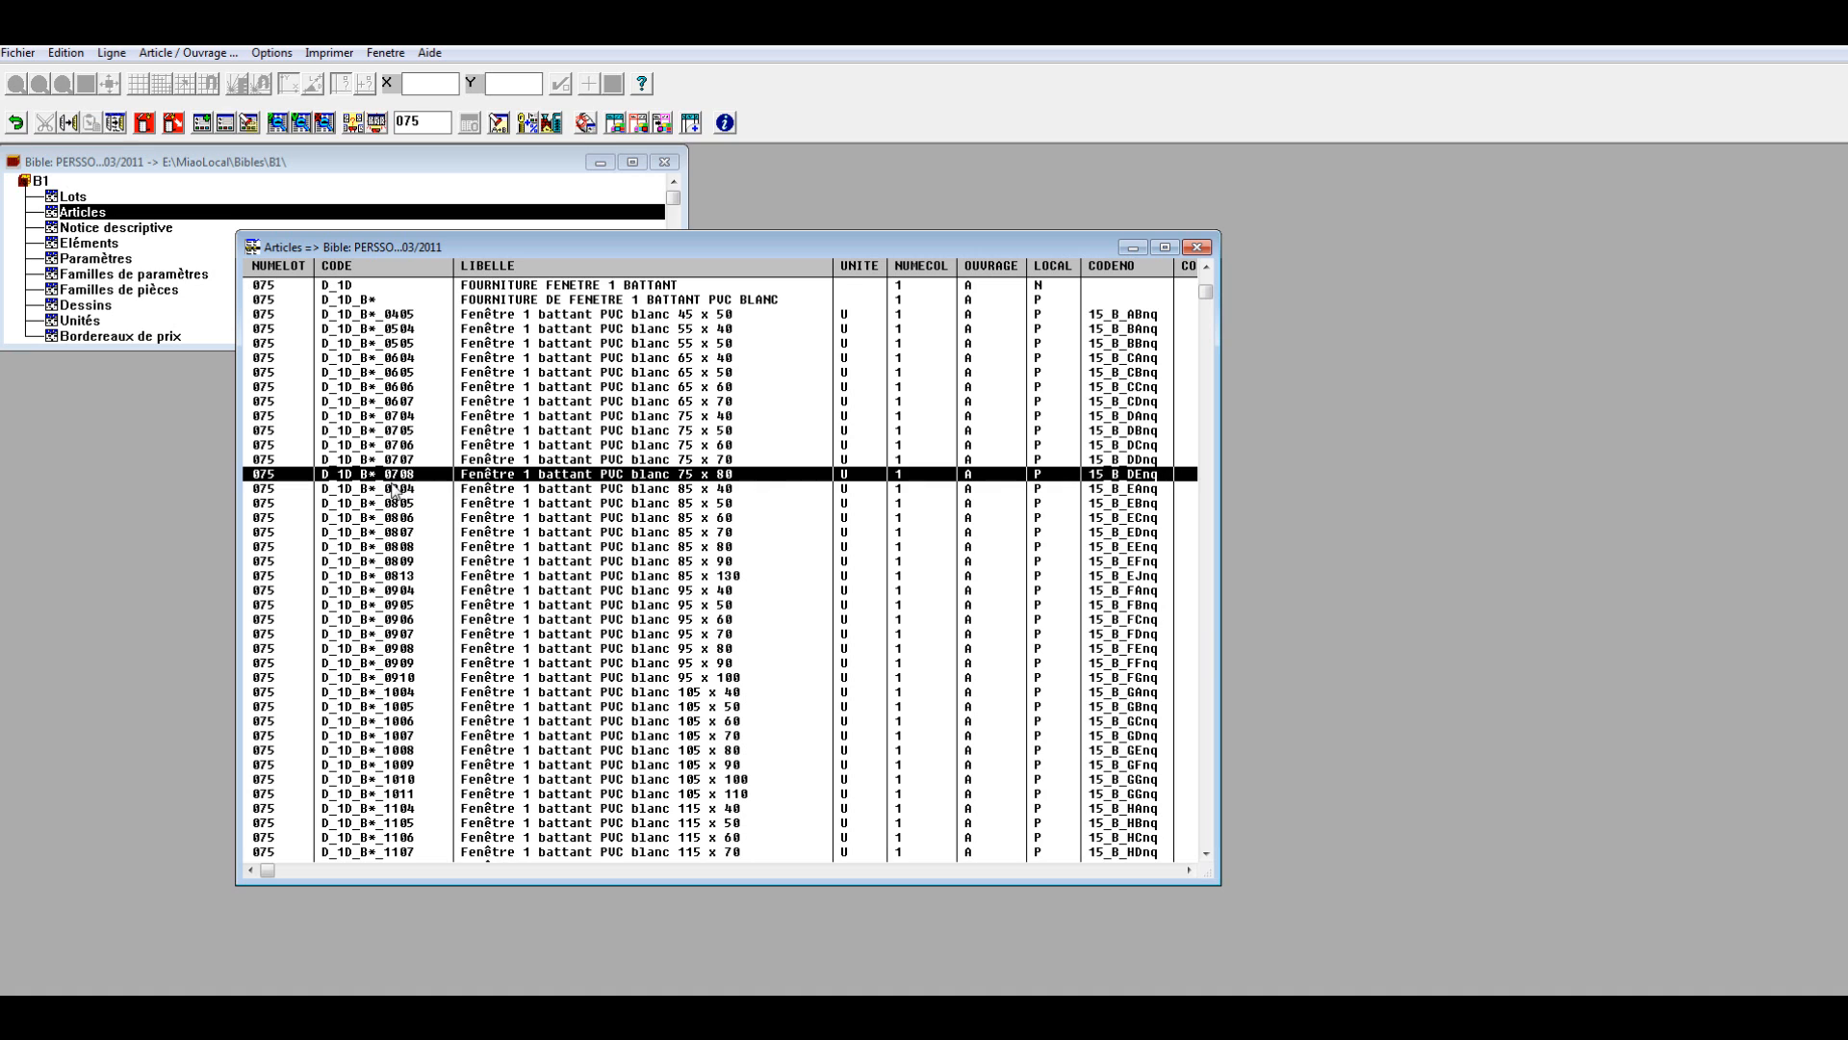
scroll(399, 496, "down", 9)
scroll(414, 592, "down", 15)
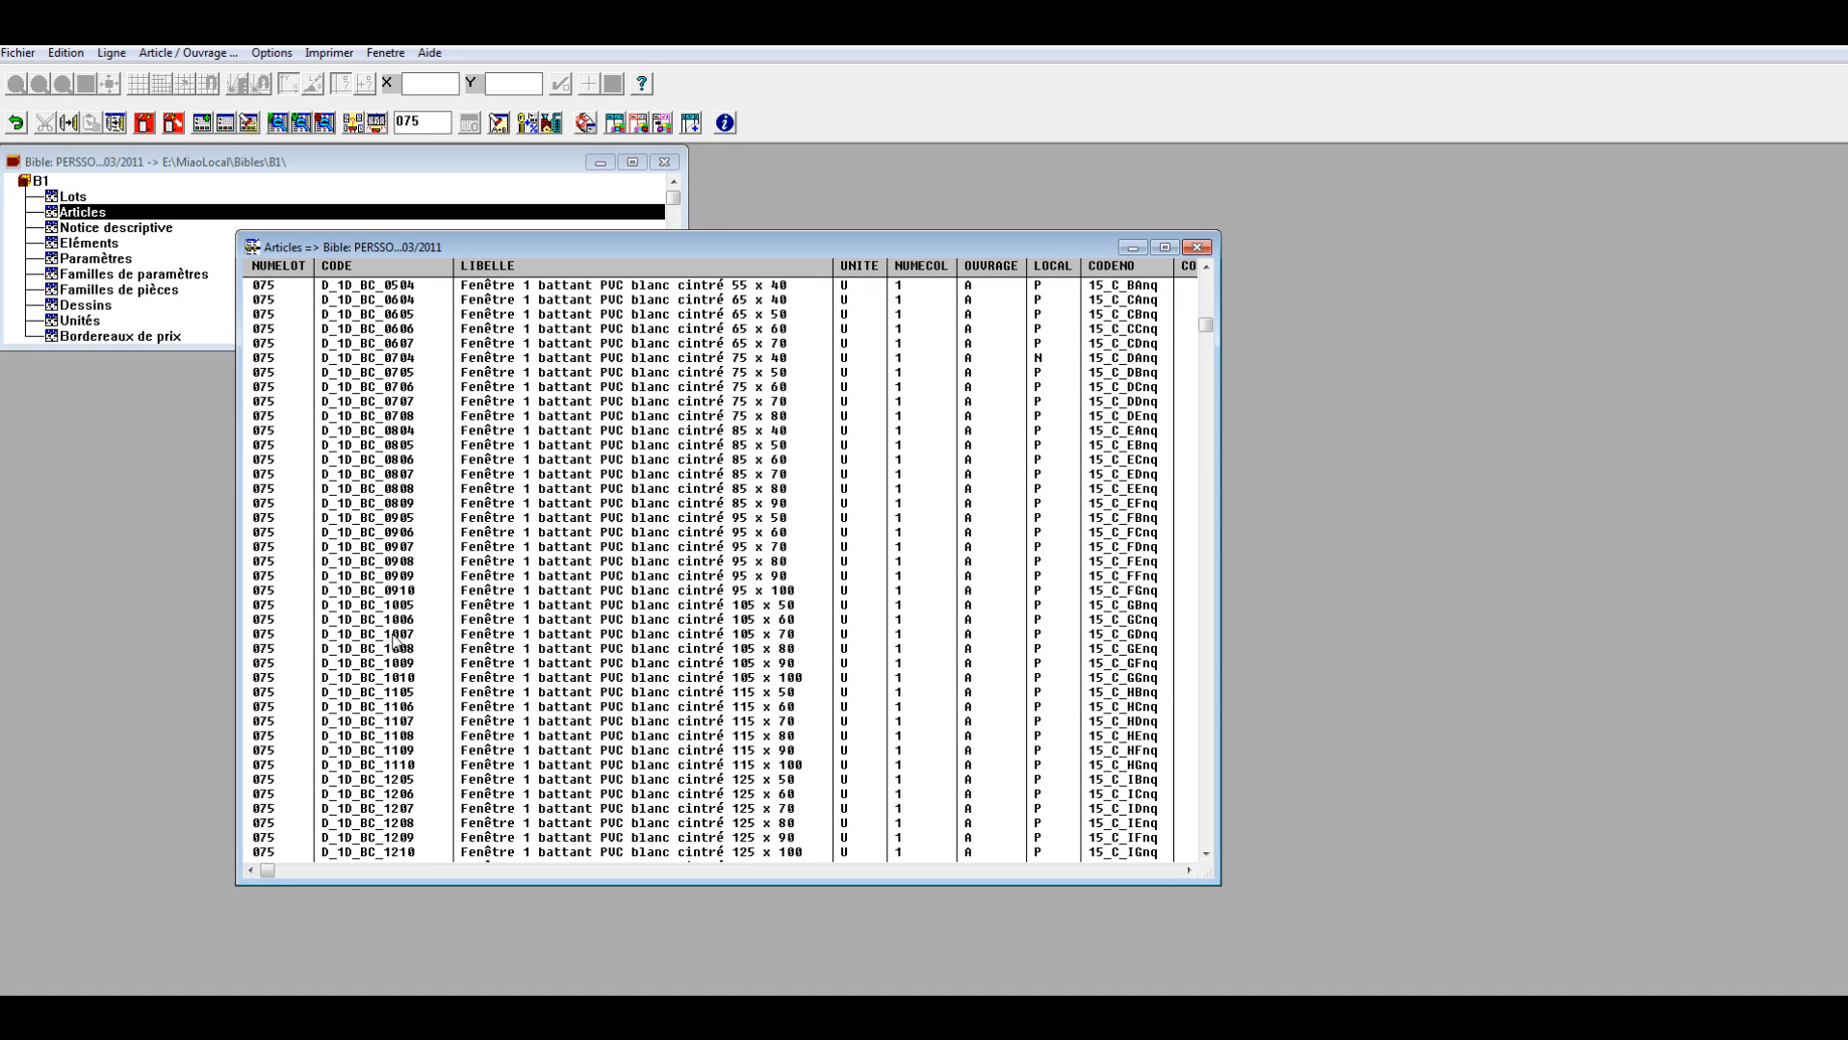
scroll(394, 640, "down", 20)
left_click(387, 635)
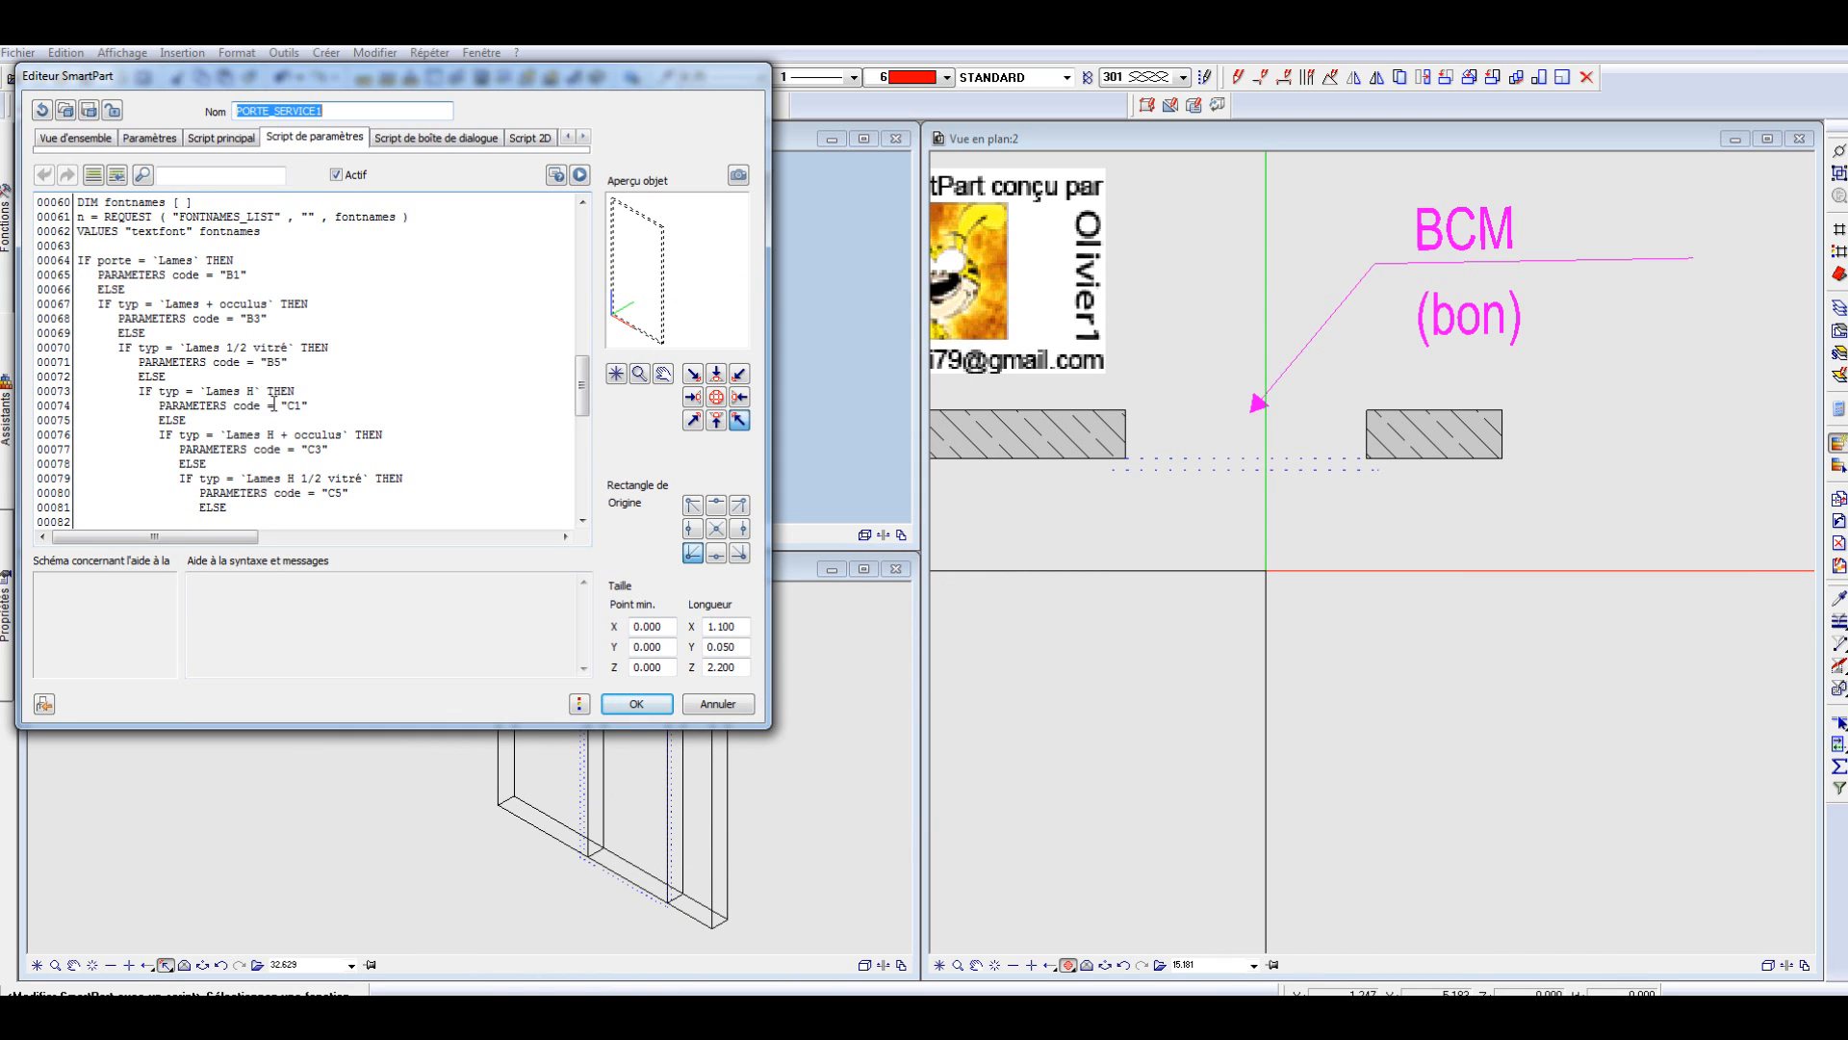
Step: Return to the SmartPart editor and review the parameter script conditions that assign the coul code from the material colour
left_click(307, 441)
scroll(308, 438, "down", 10)
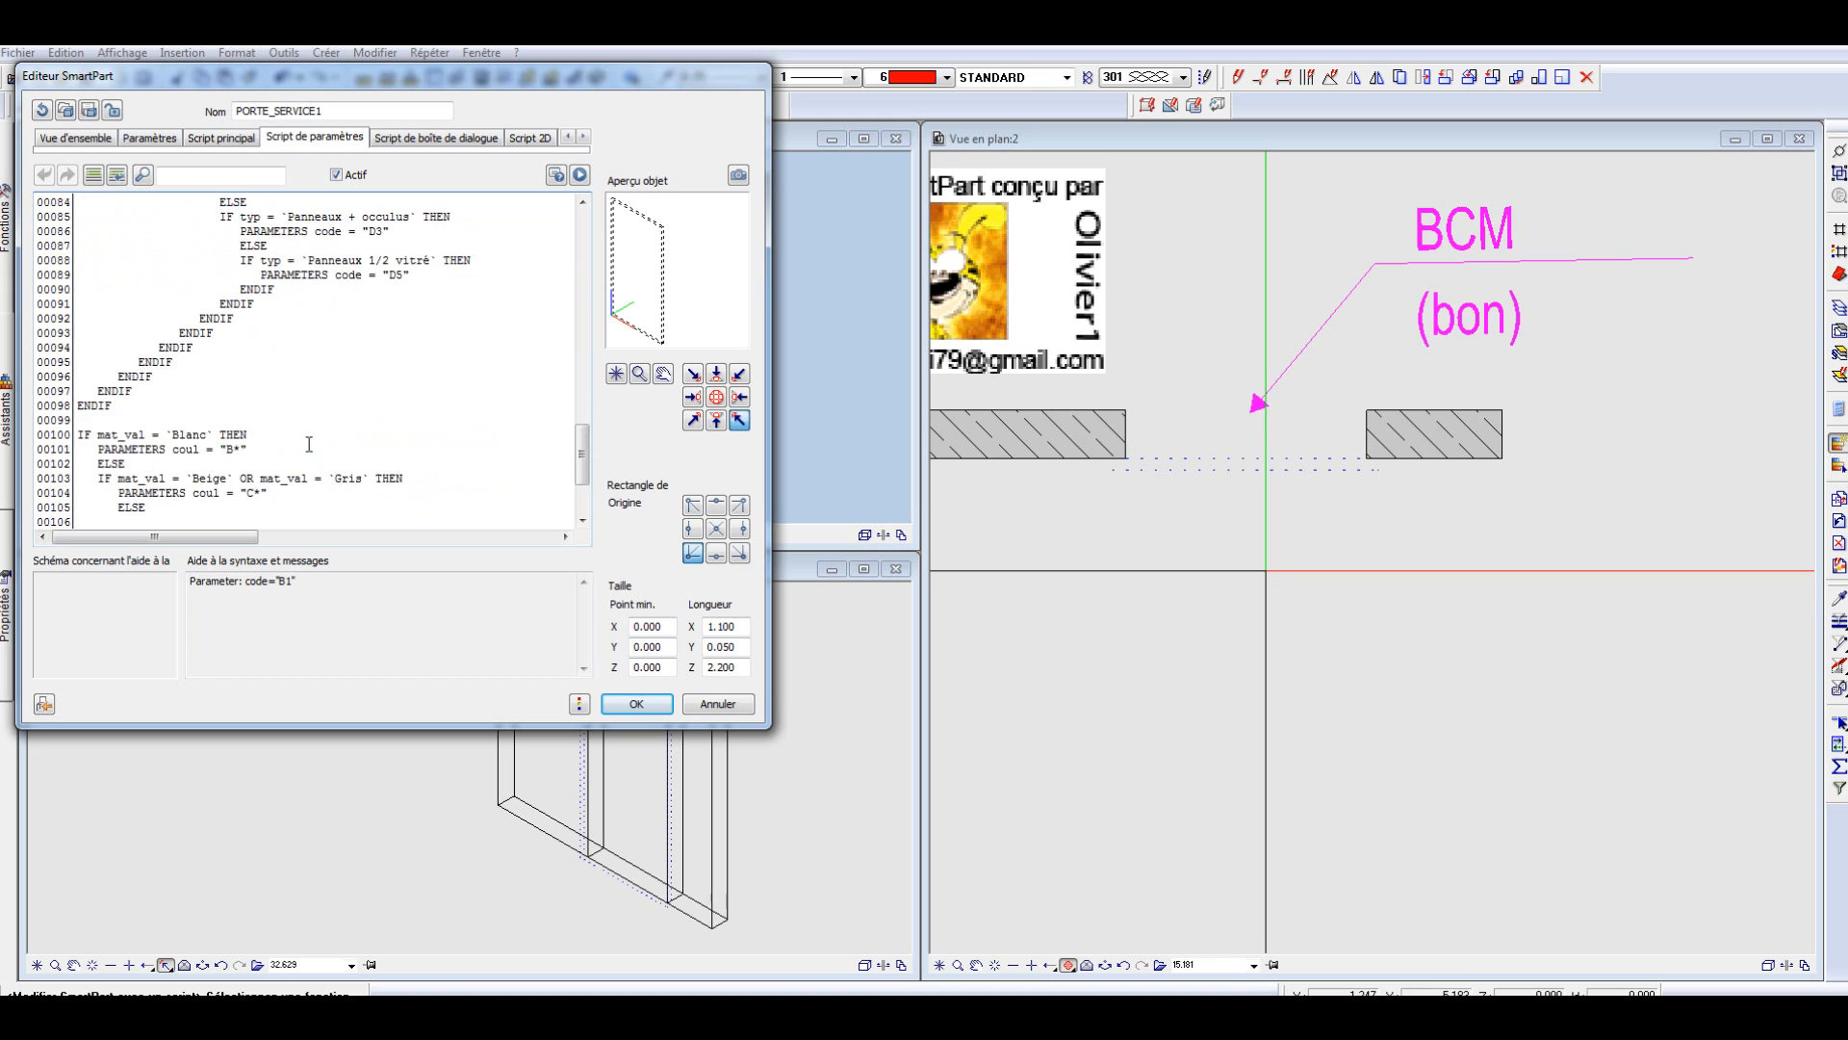
scroll(306, 433, "down", 1)
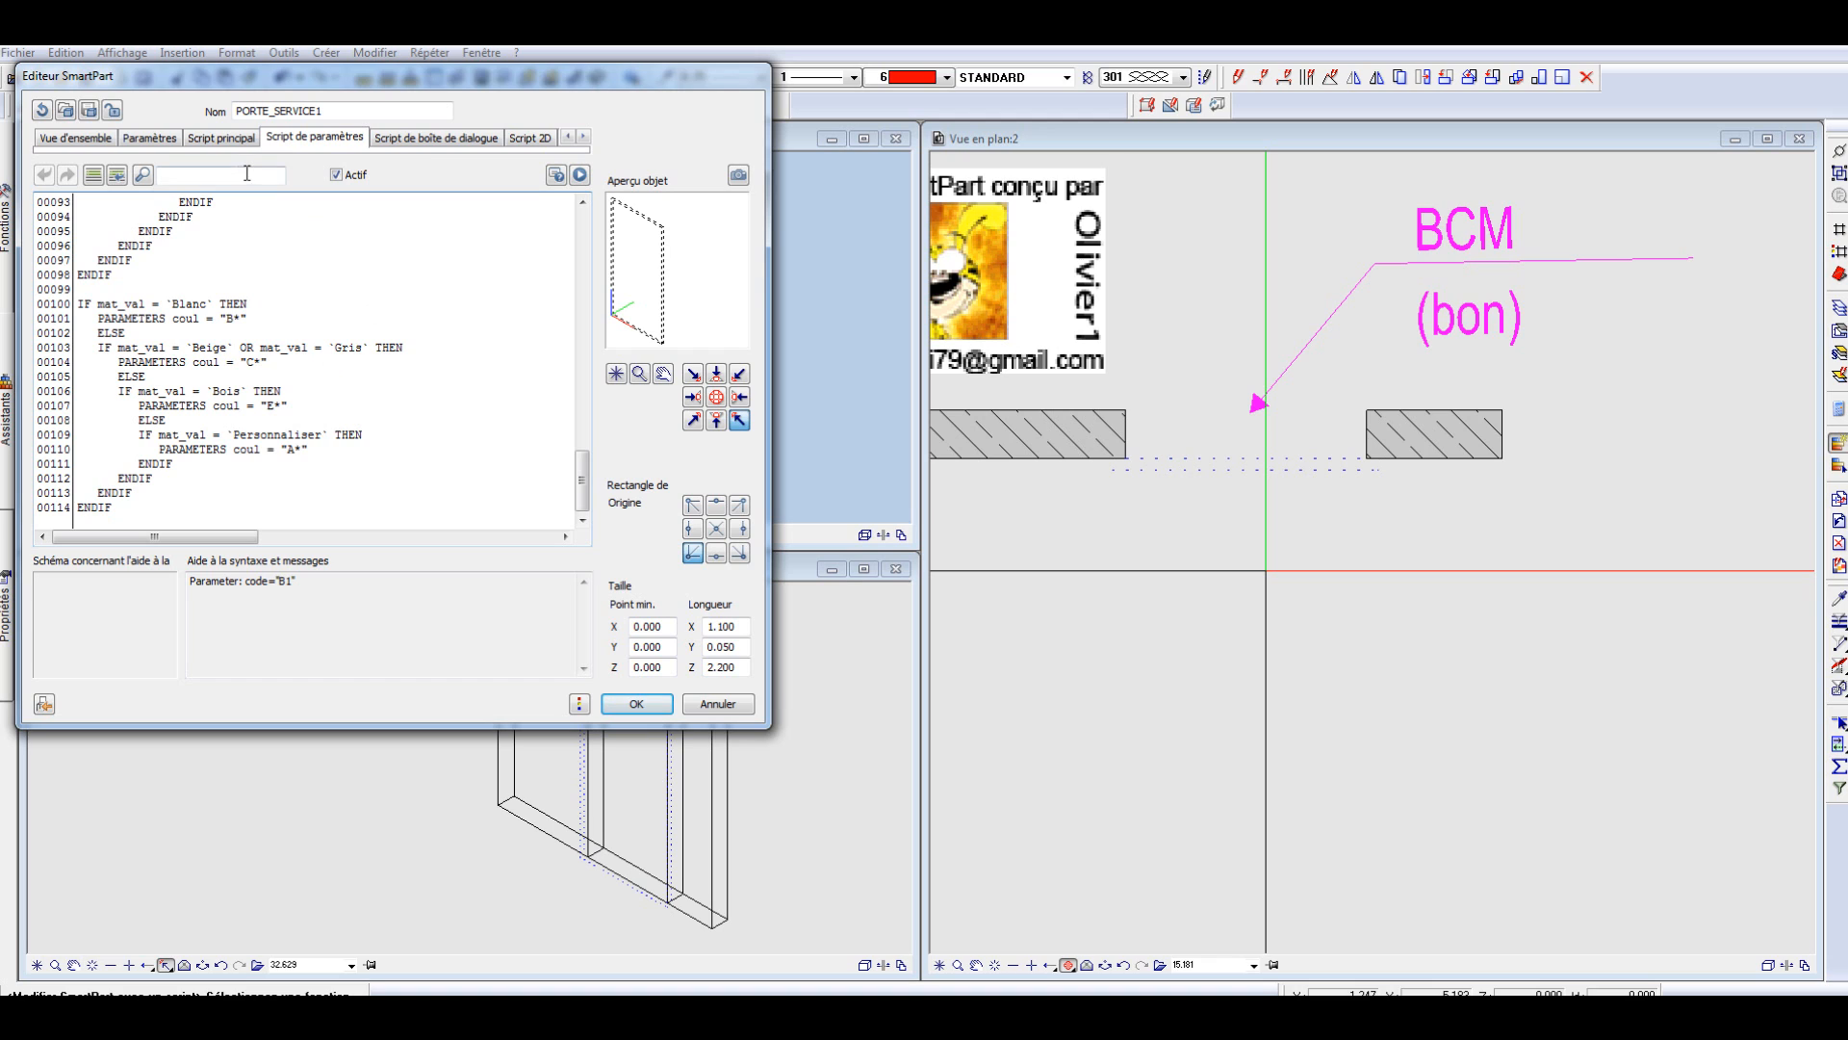
Step: Display the SmartPart's parameter list and select the code parameter to check its linked attribute
left_click(127, 137)
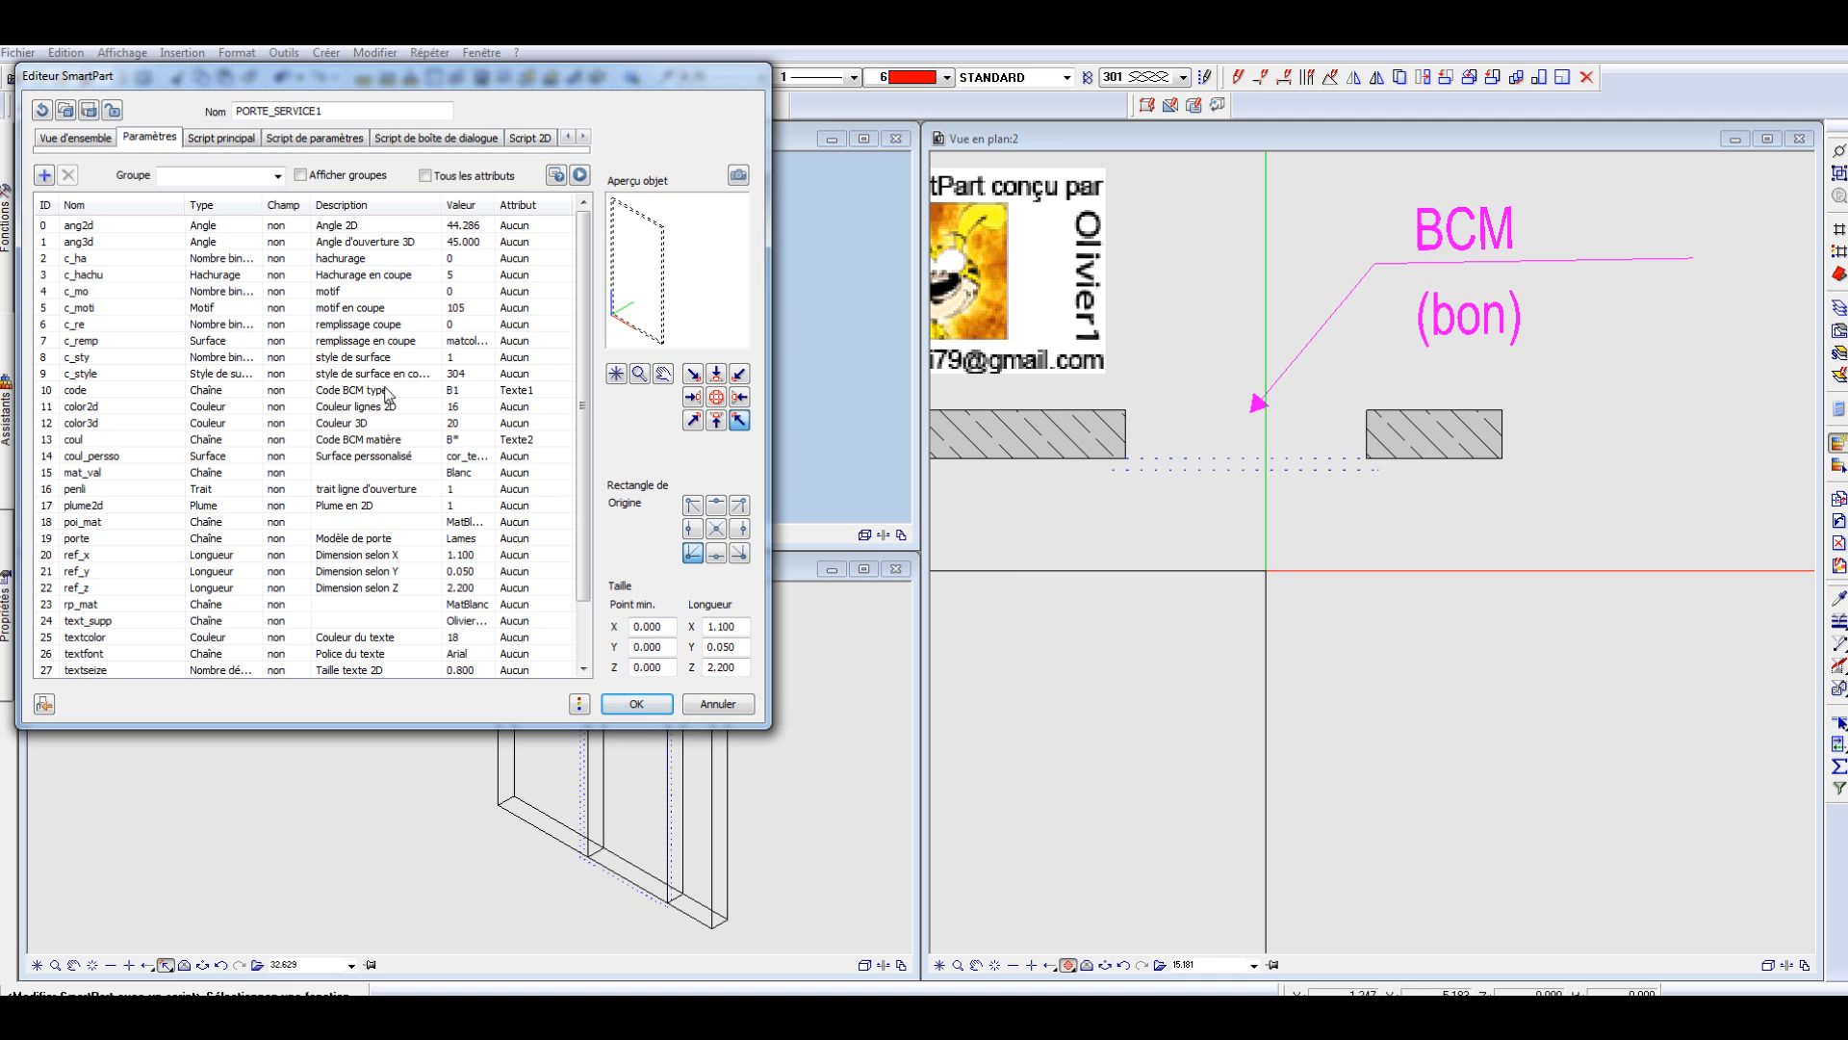
left_click(537, 392)
left_click(536, 396)
left_click(472, 384)
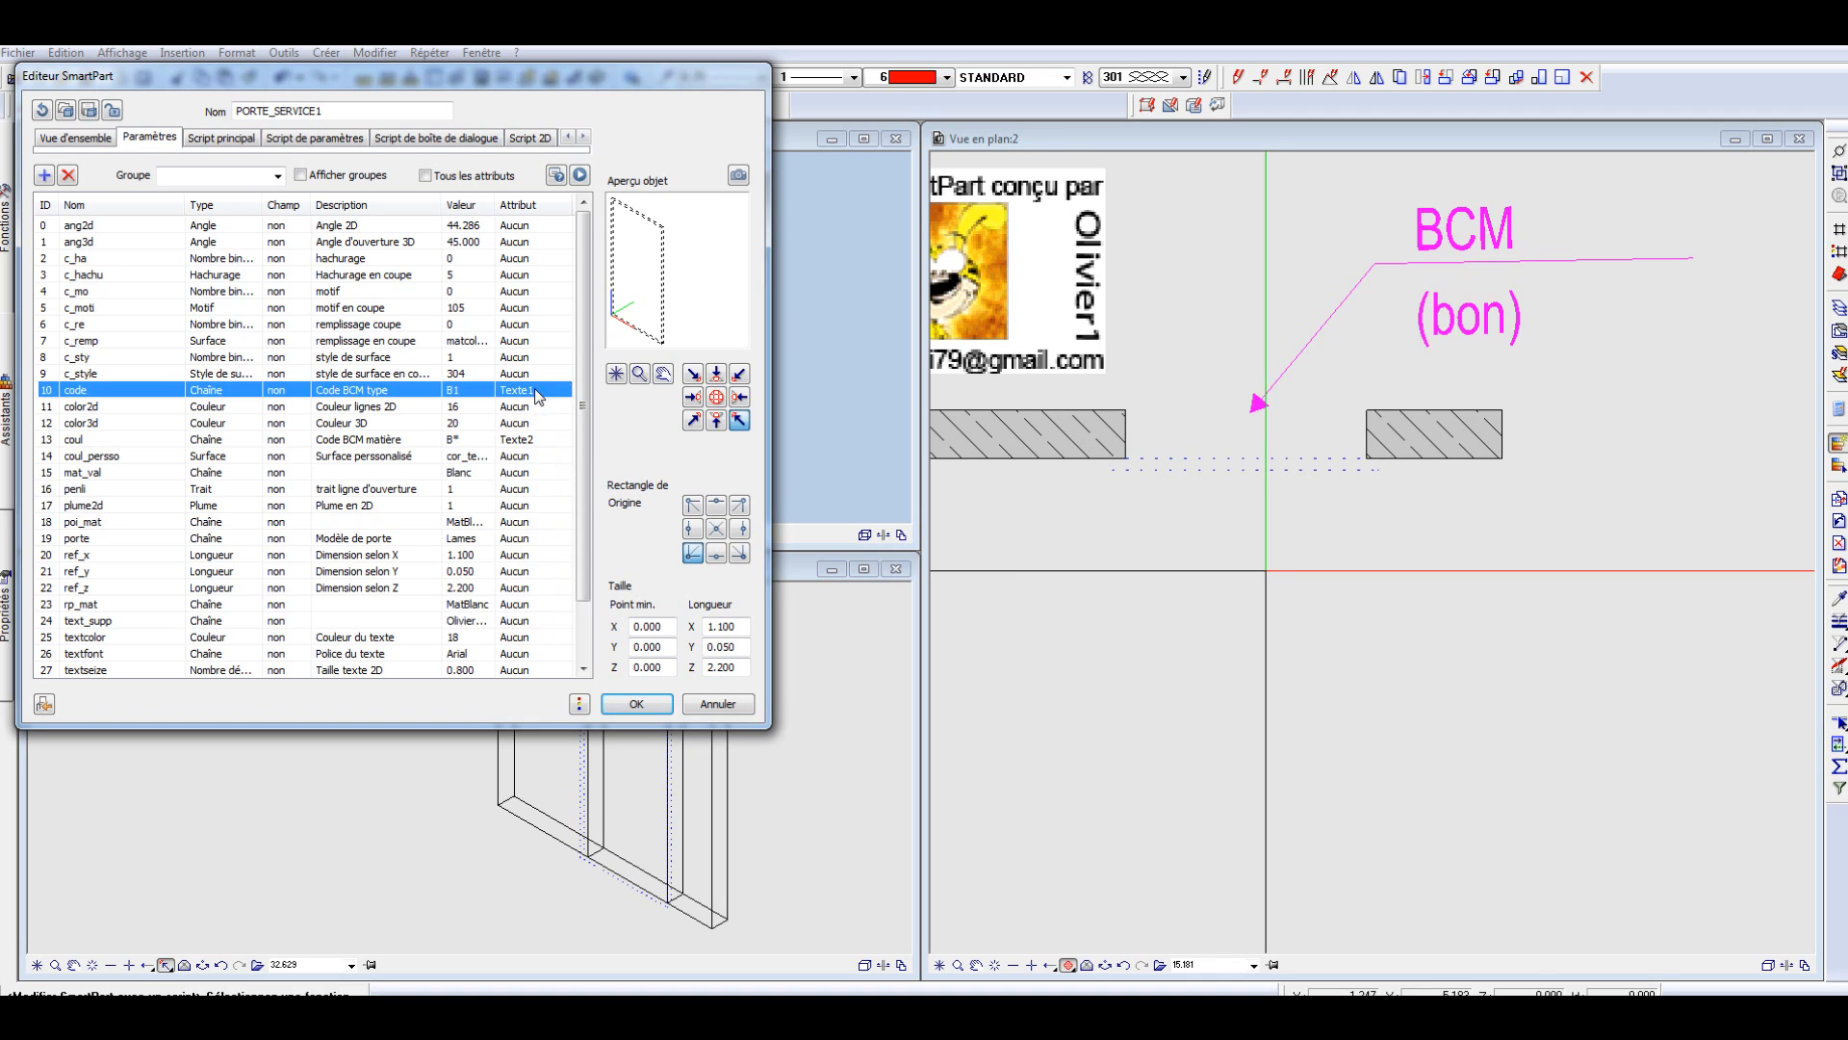
Step: Close the SmartPart editor and inspect the door's object attributes, checking the Texte1 and Texte2 values
left_click(636, 704)
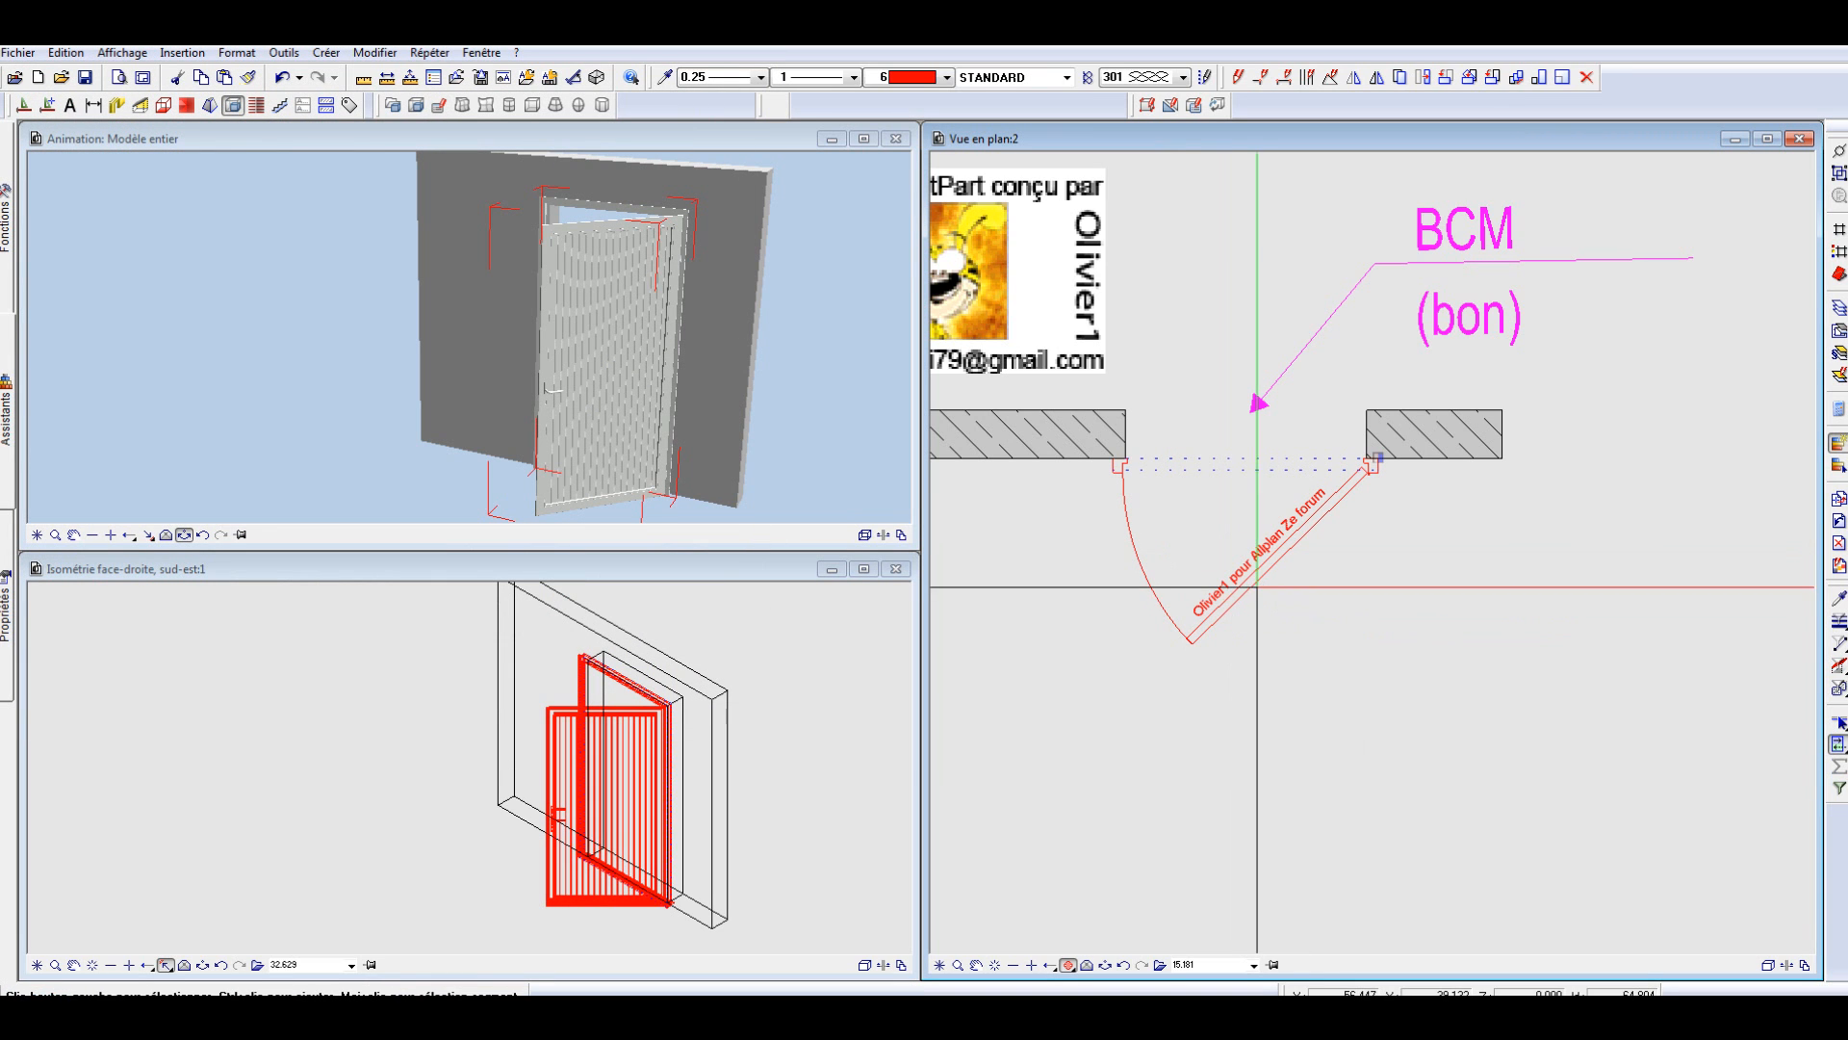
right_click(1262, 583)
left_click(1410, 827)
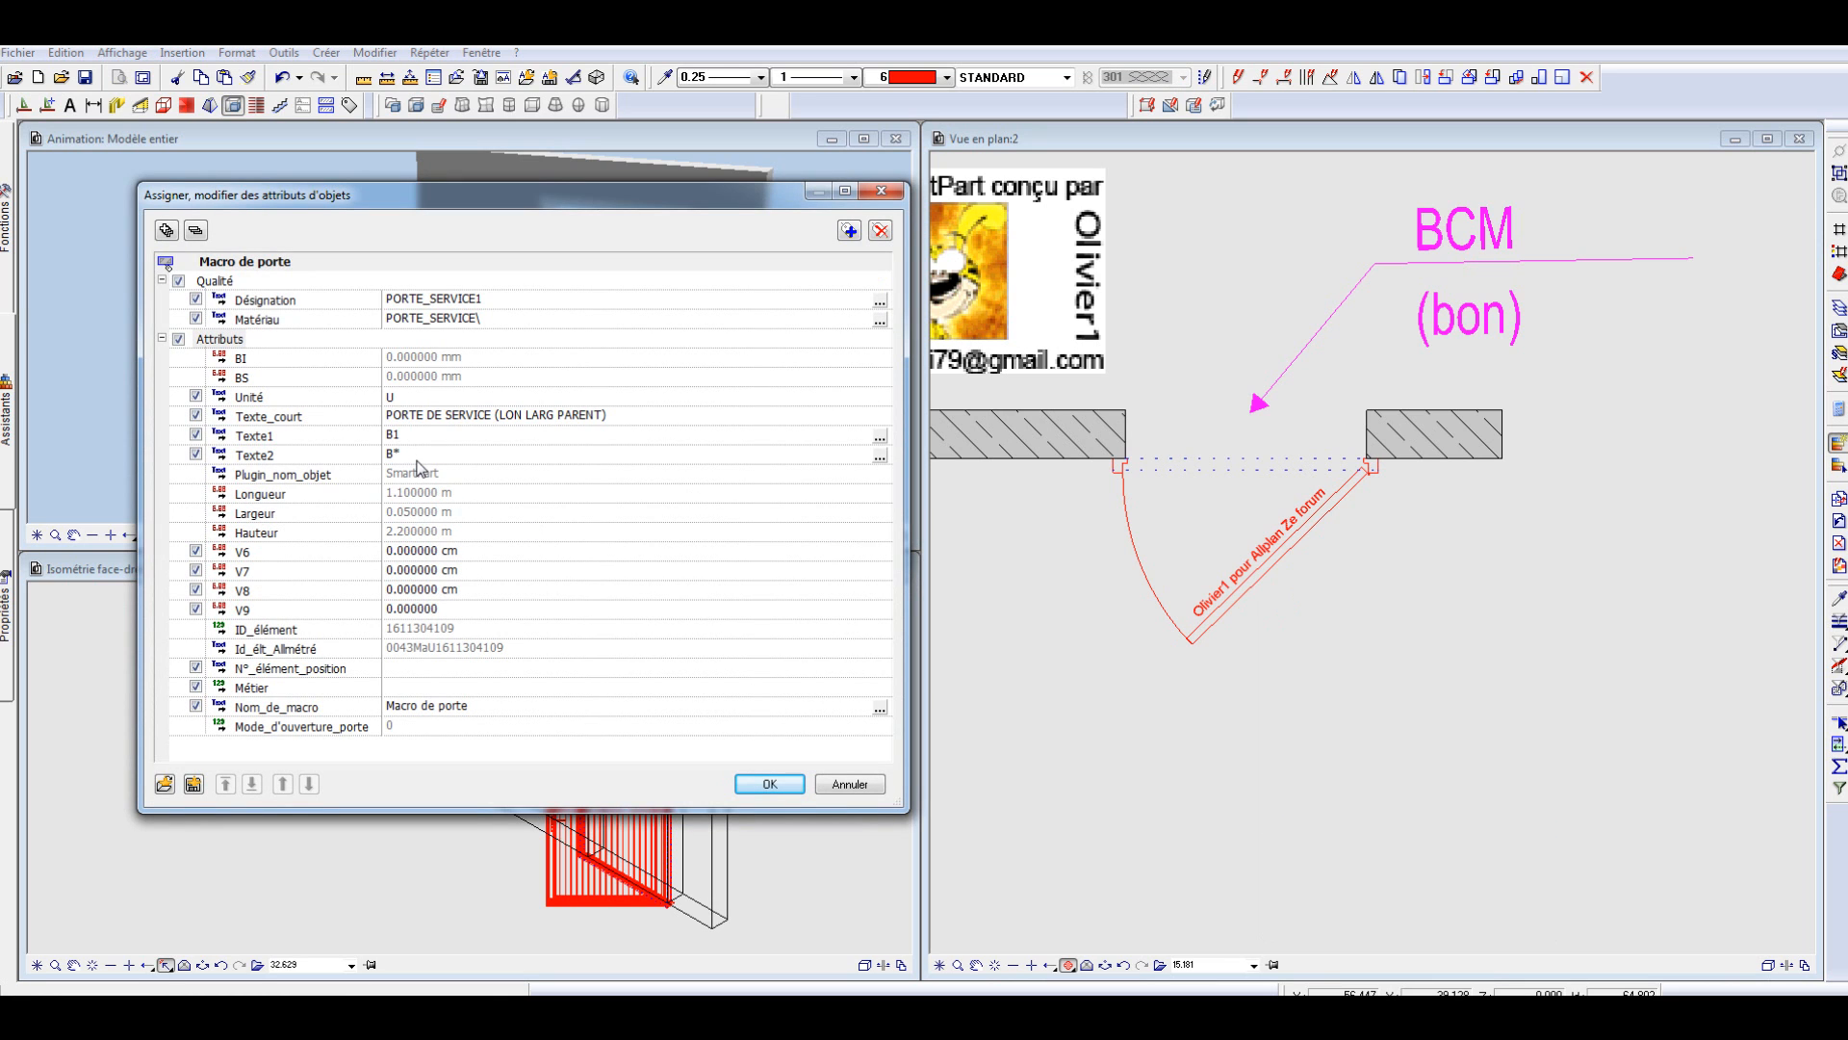
left_click(770, 784)
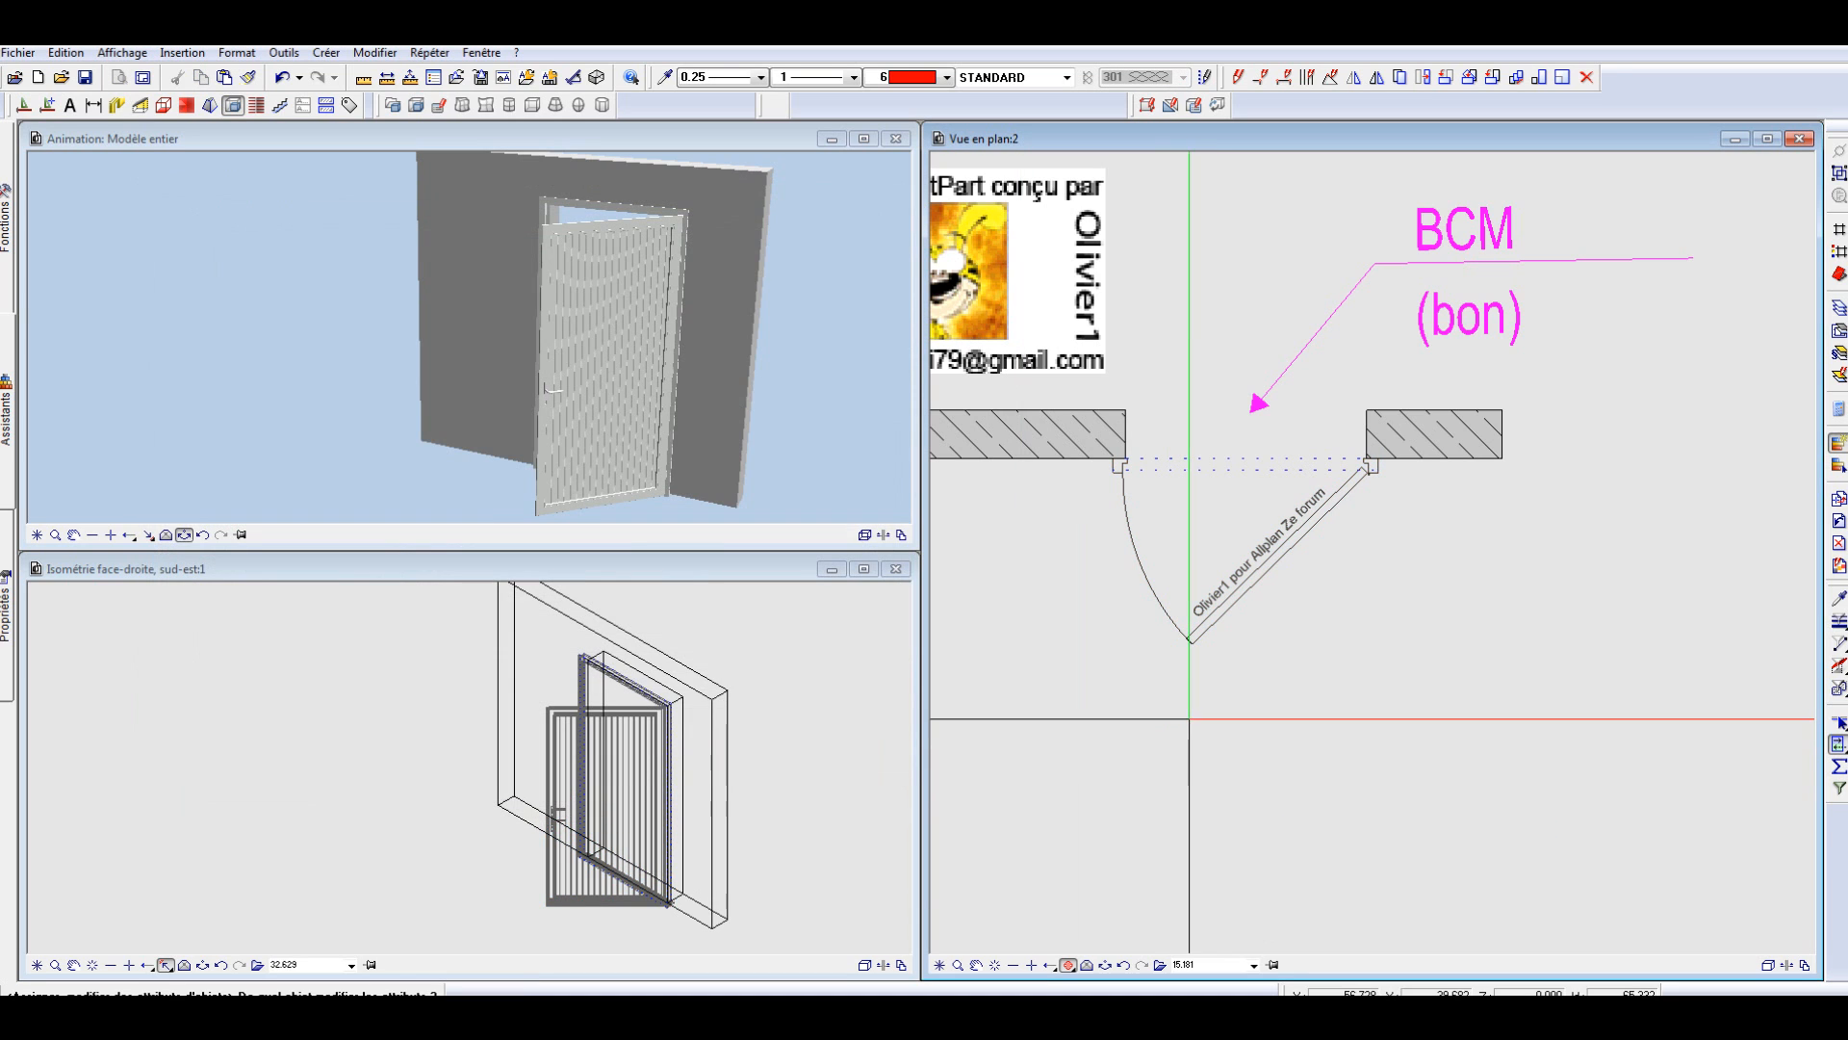
left_click(1150, 628)
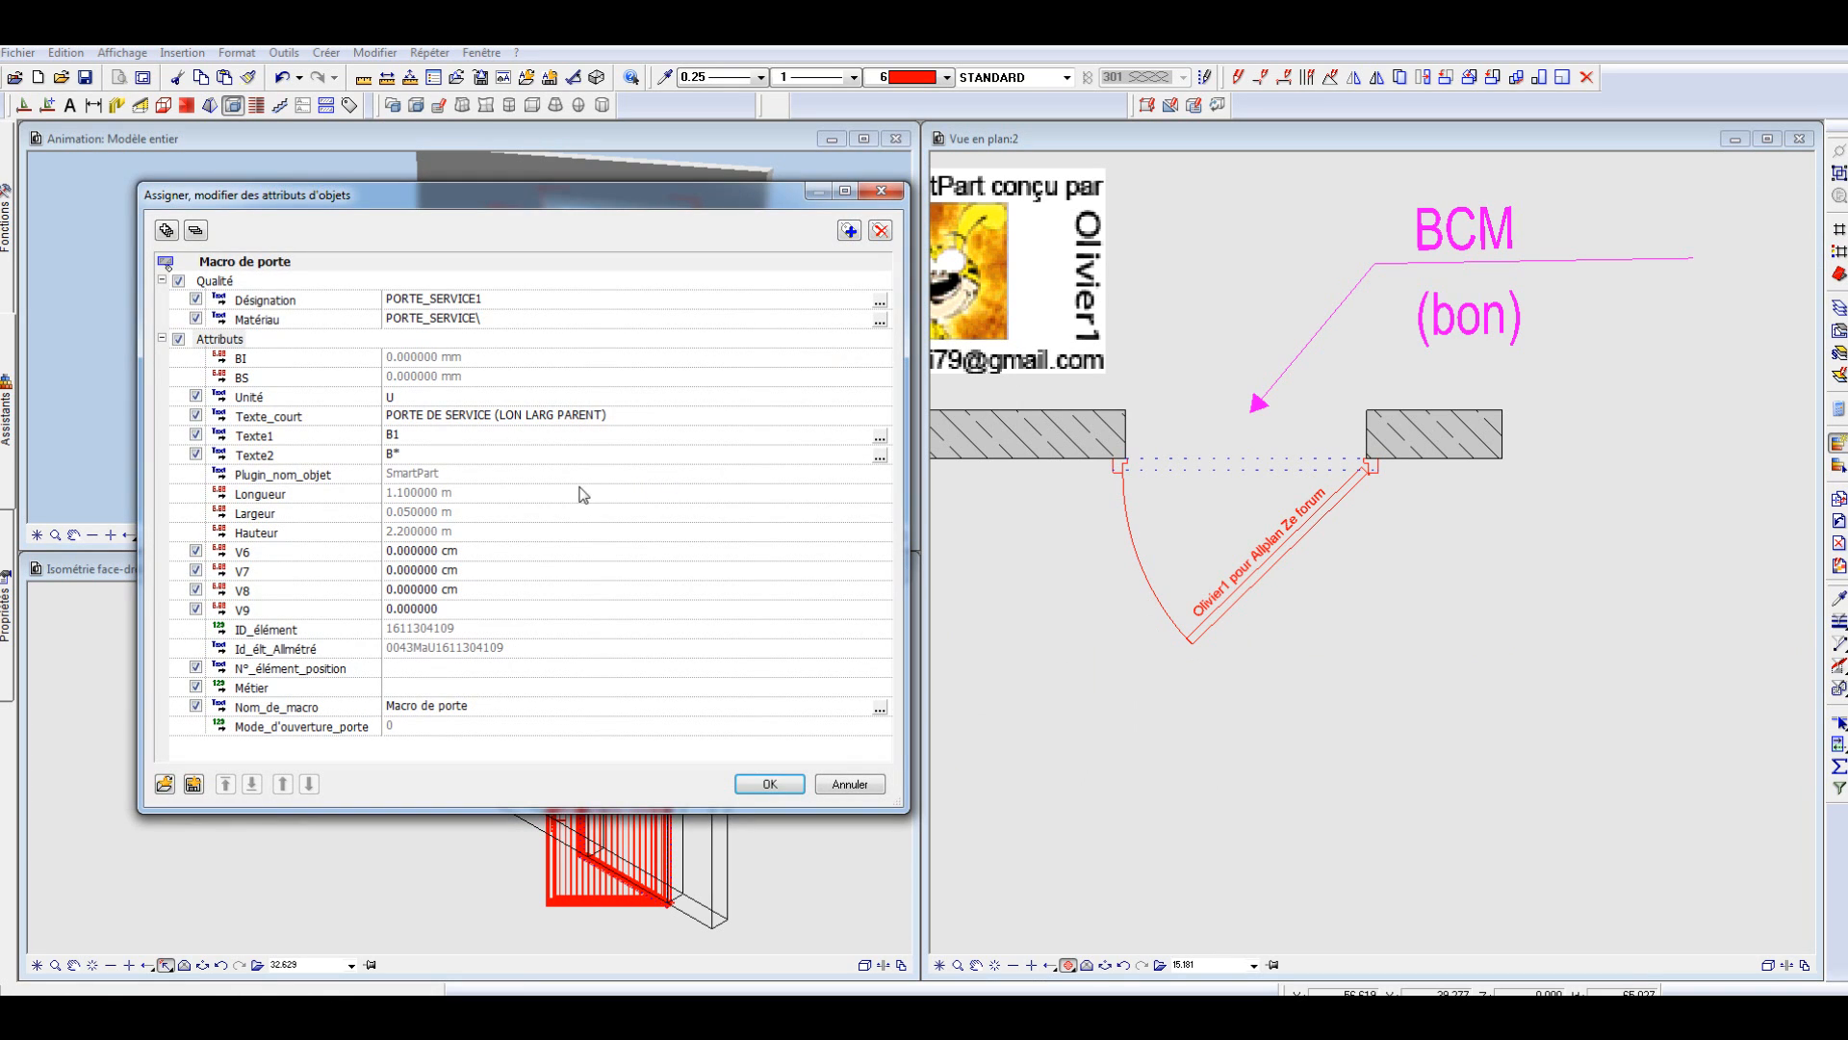
left_click(850, 784)
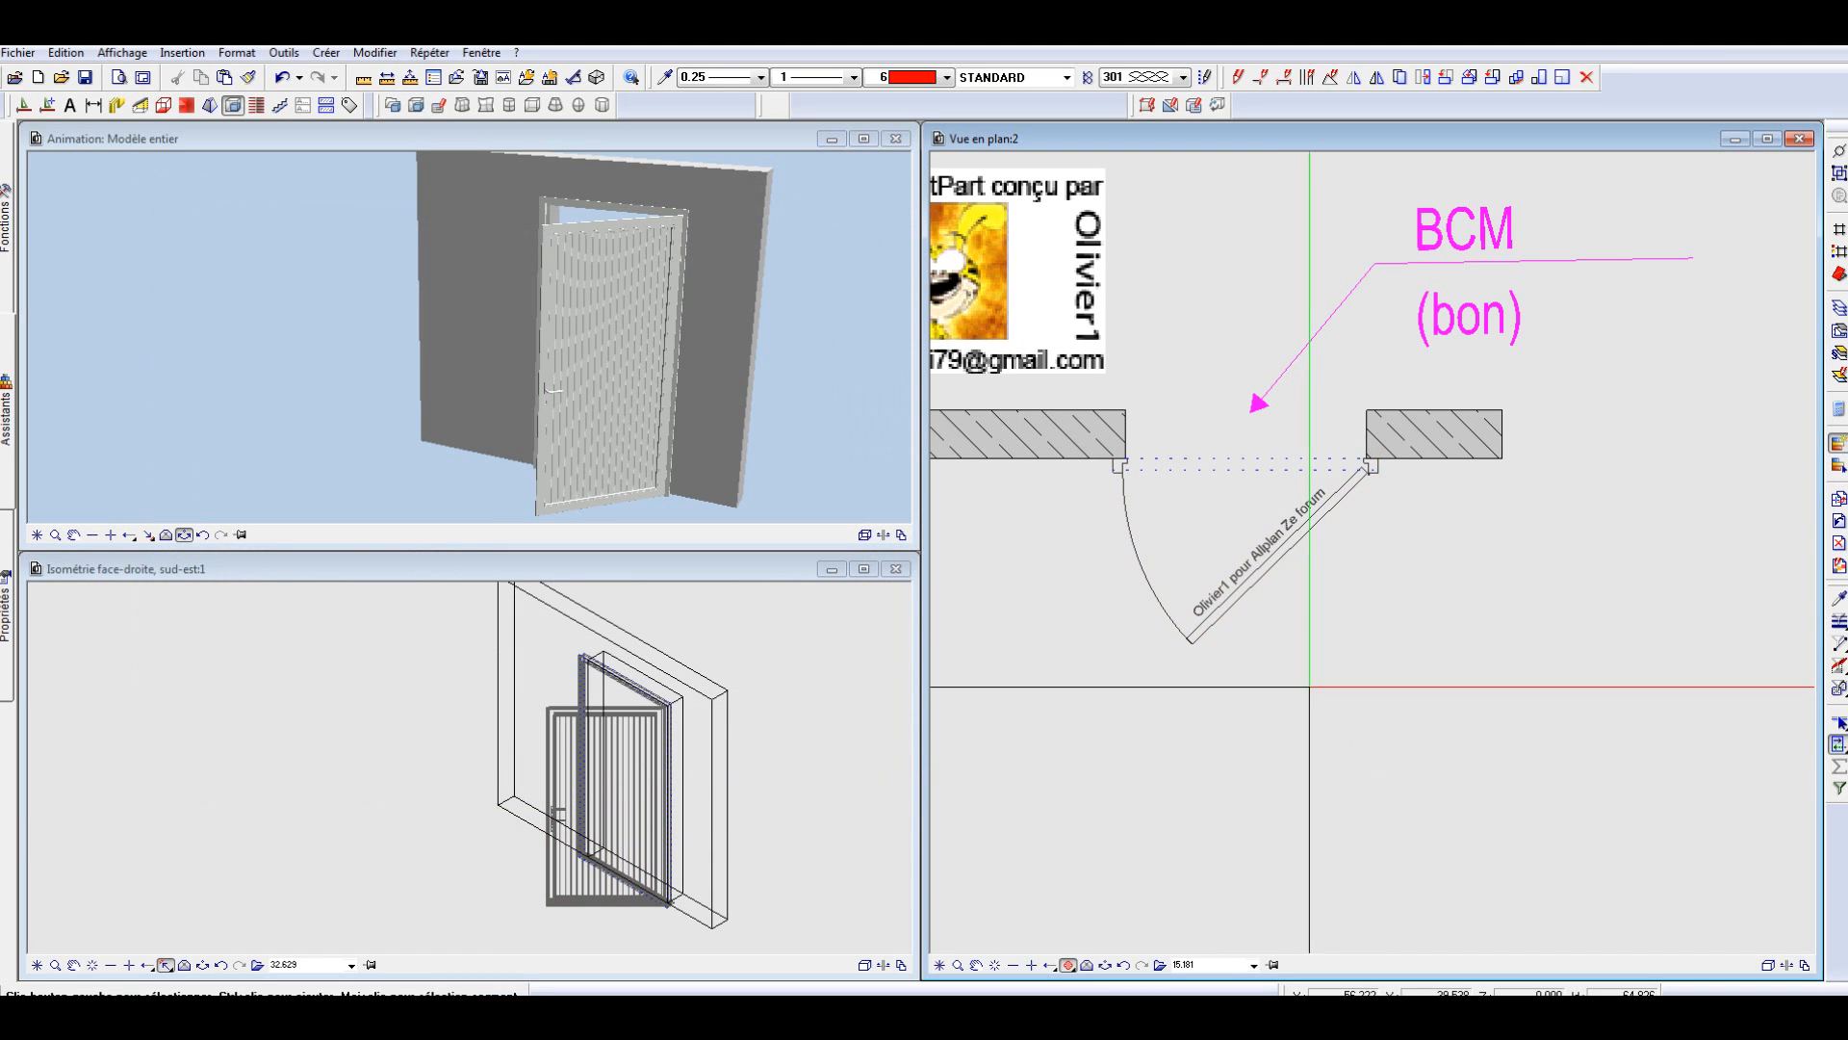
Step: Change the door SmartPart's model to Lames 1/2 vitré
left_click(1258, 566)
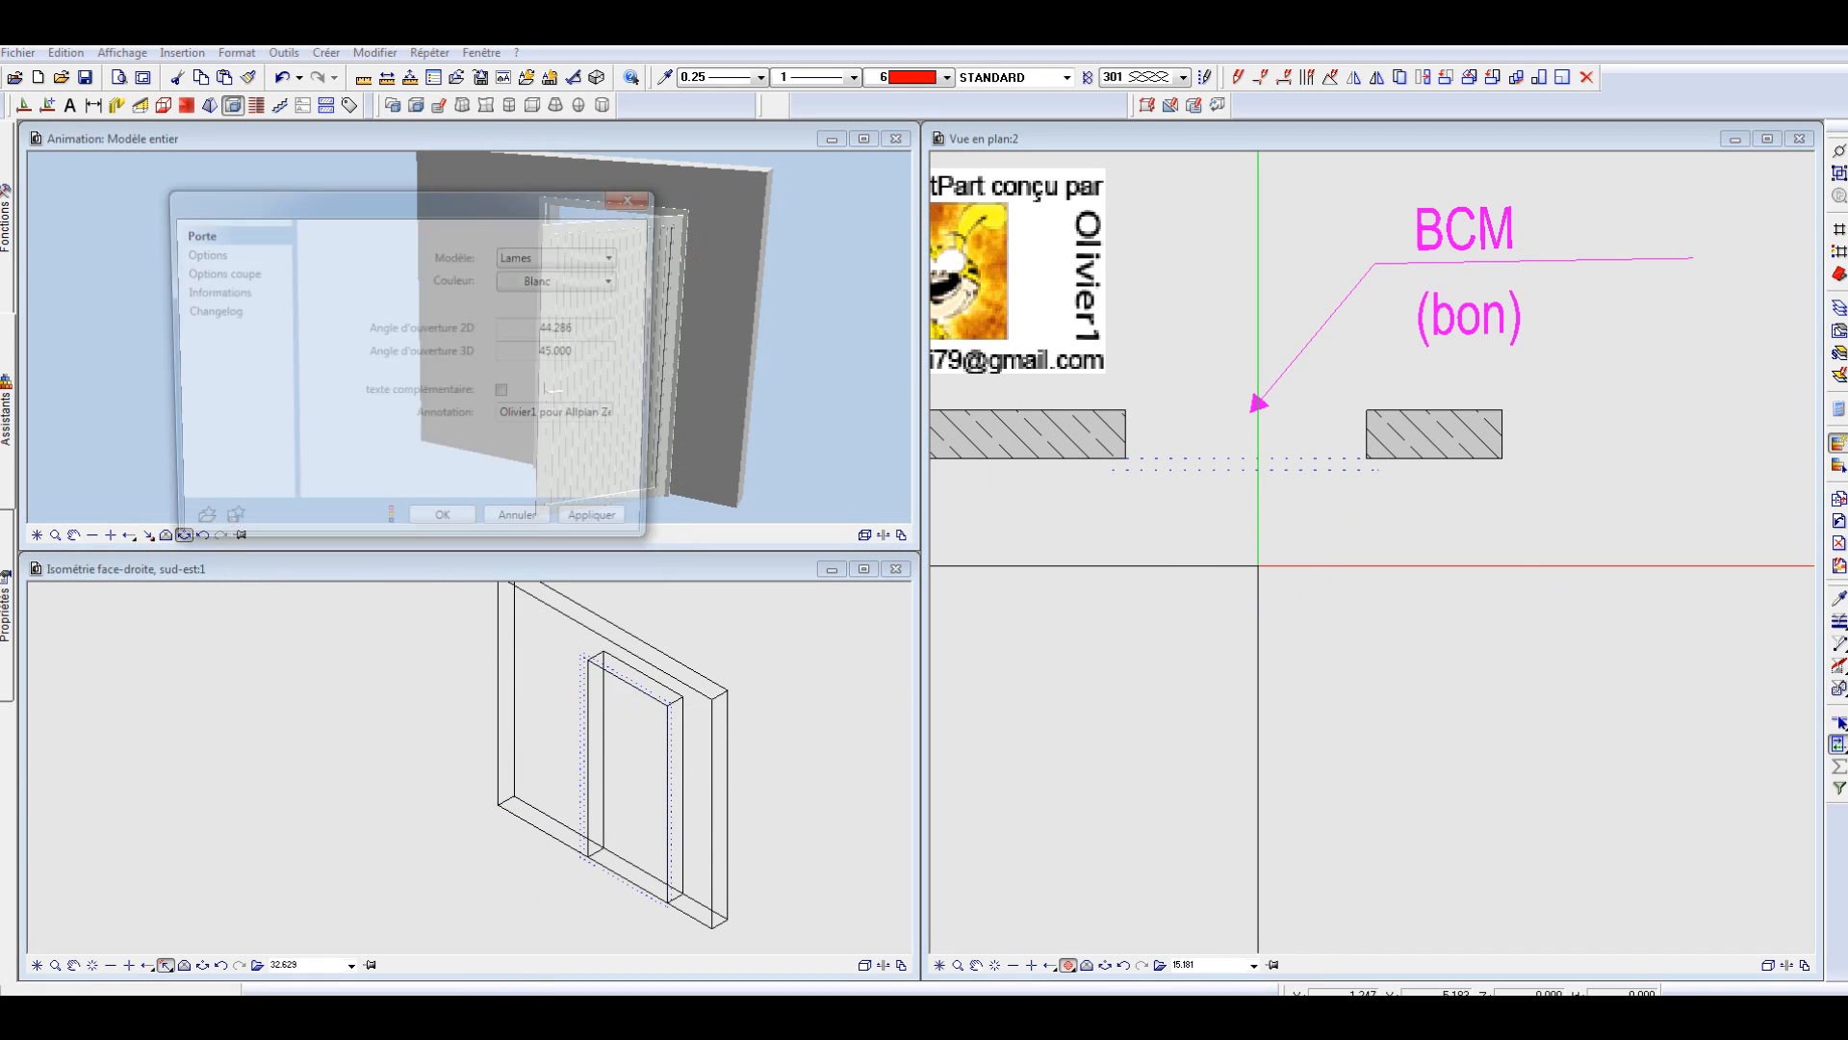
left_click(544, 256)
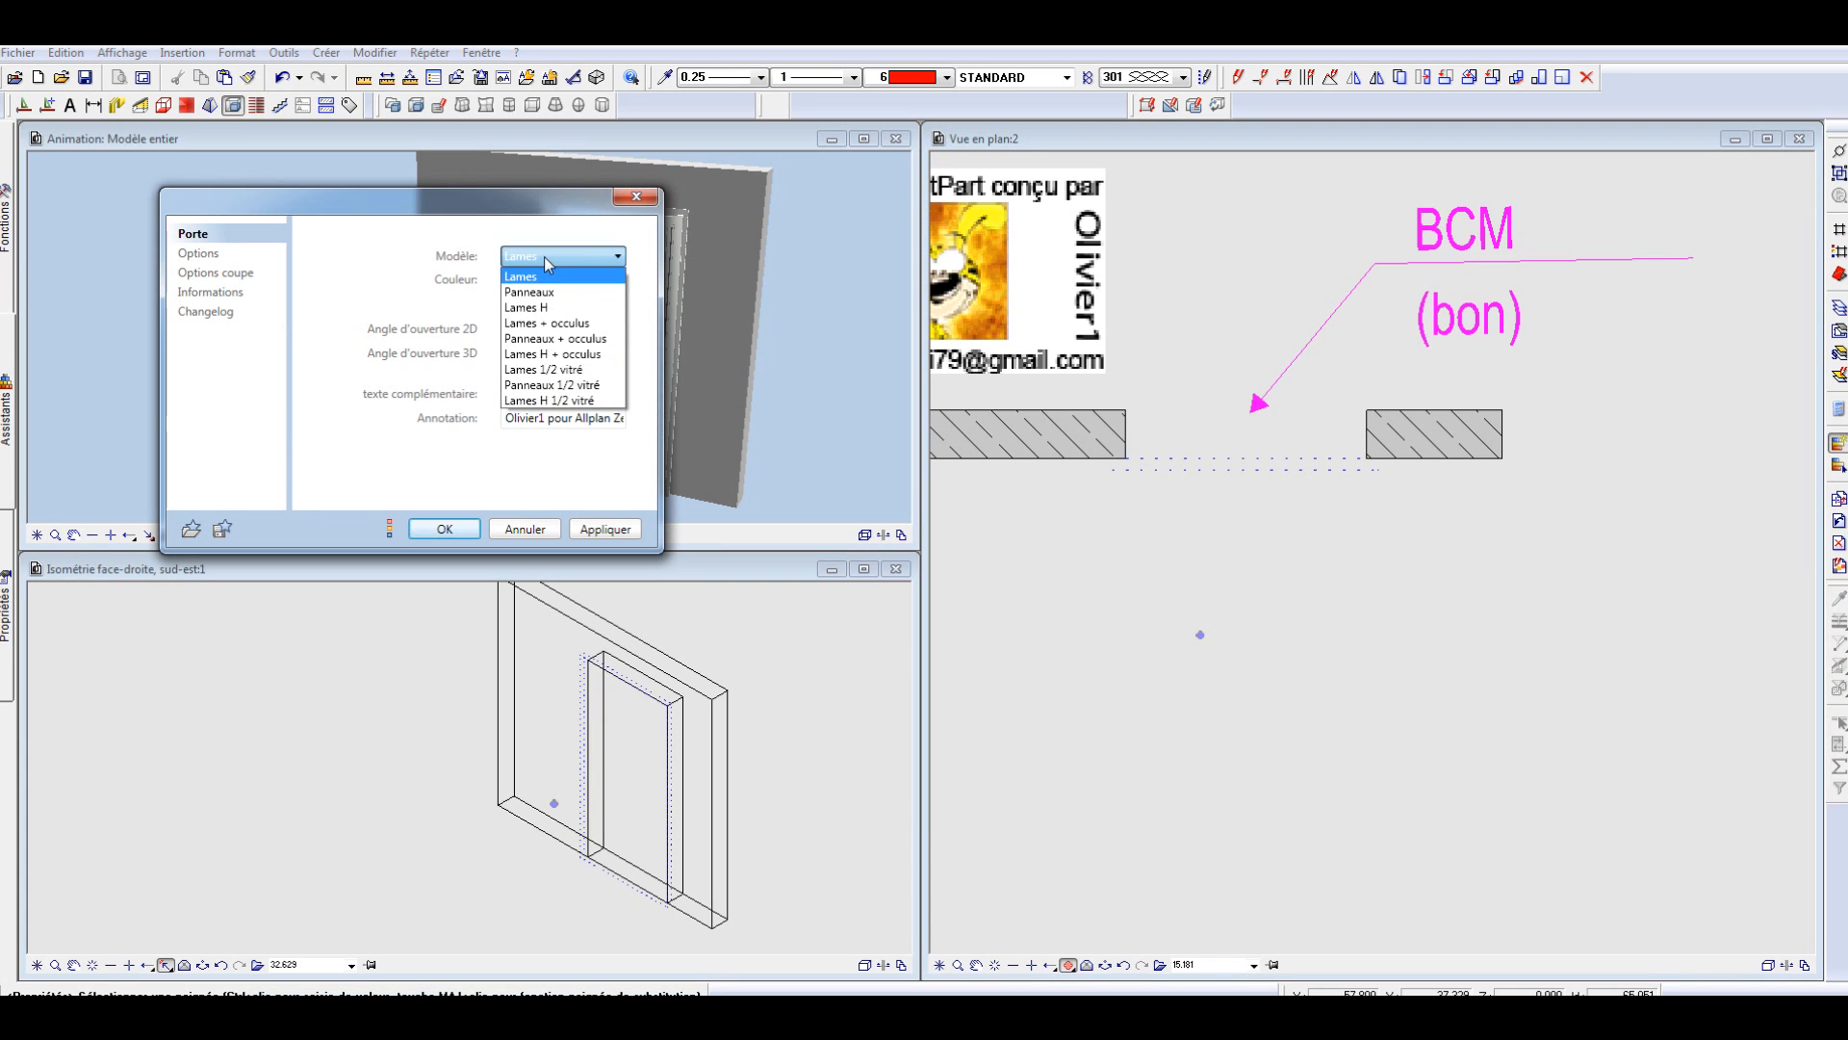
left_click(544, 370)
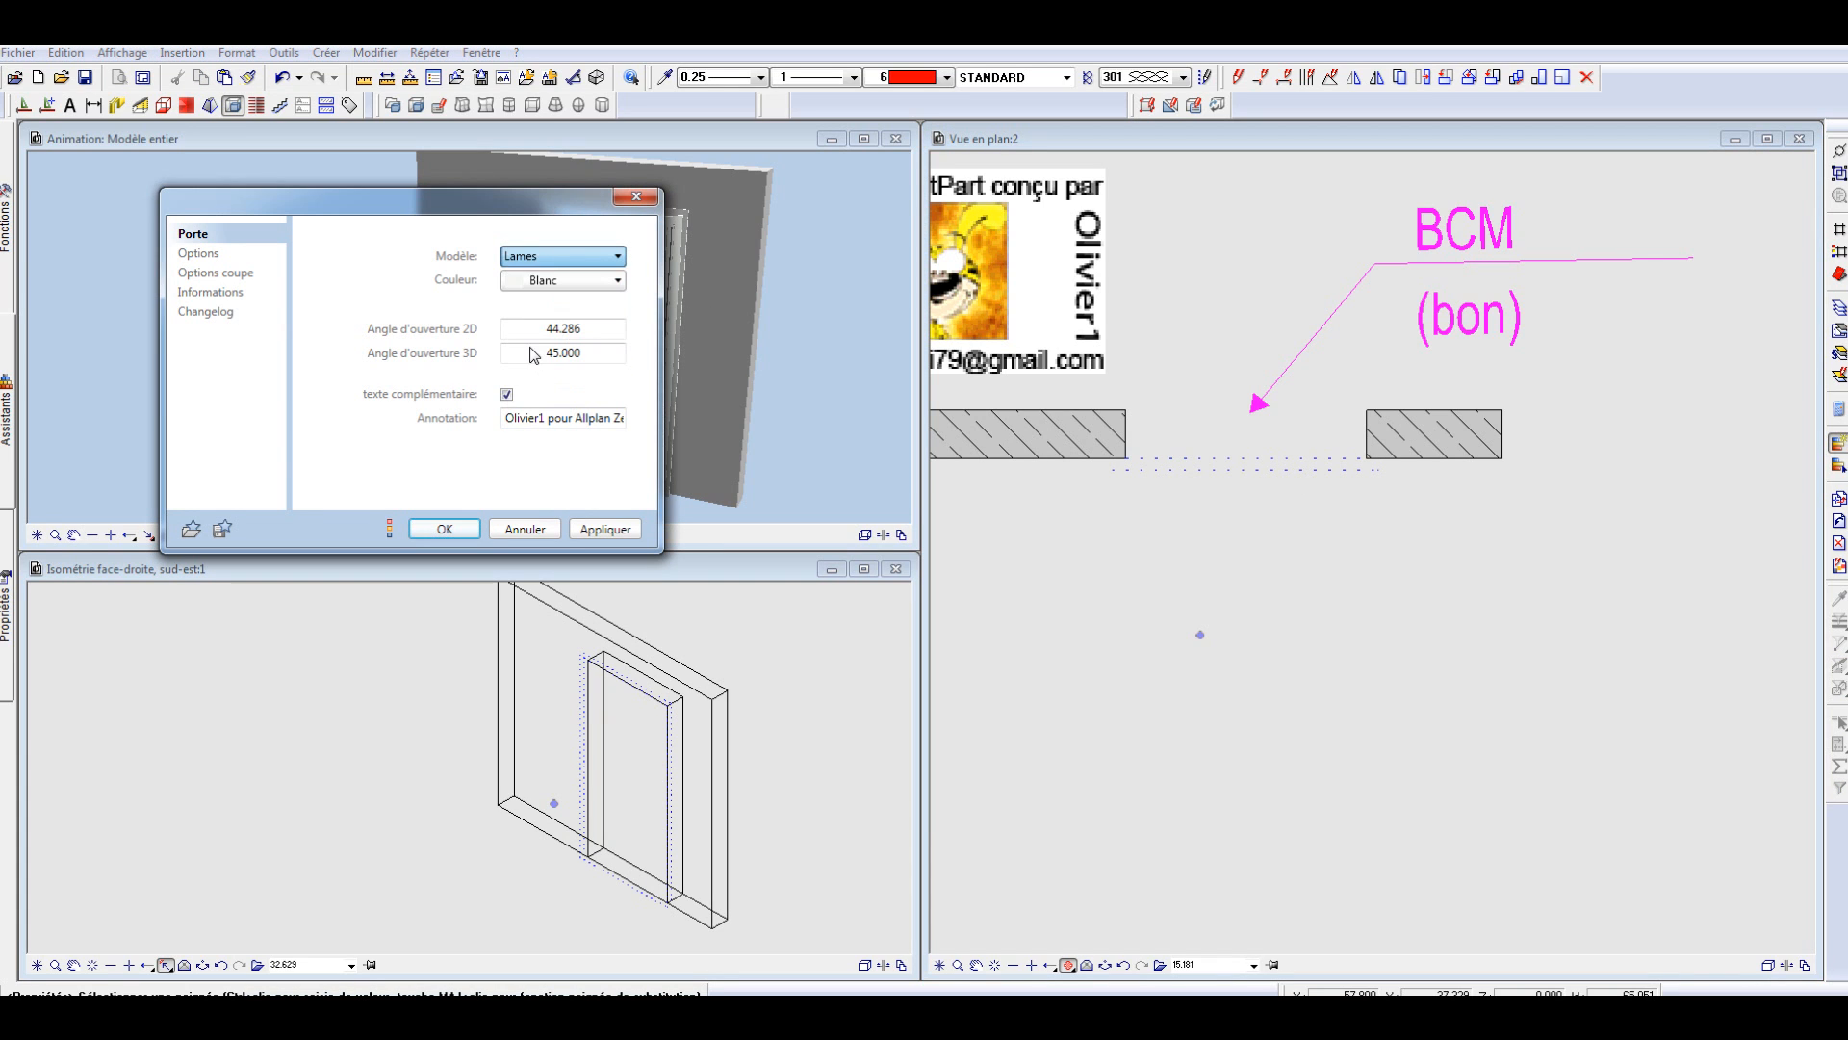
left_click(445, 528)
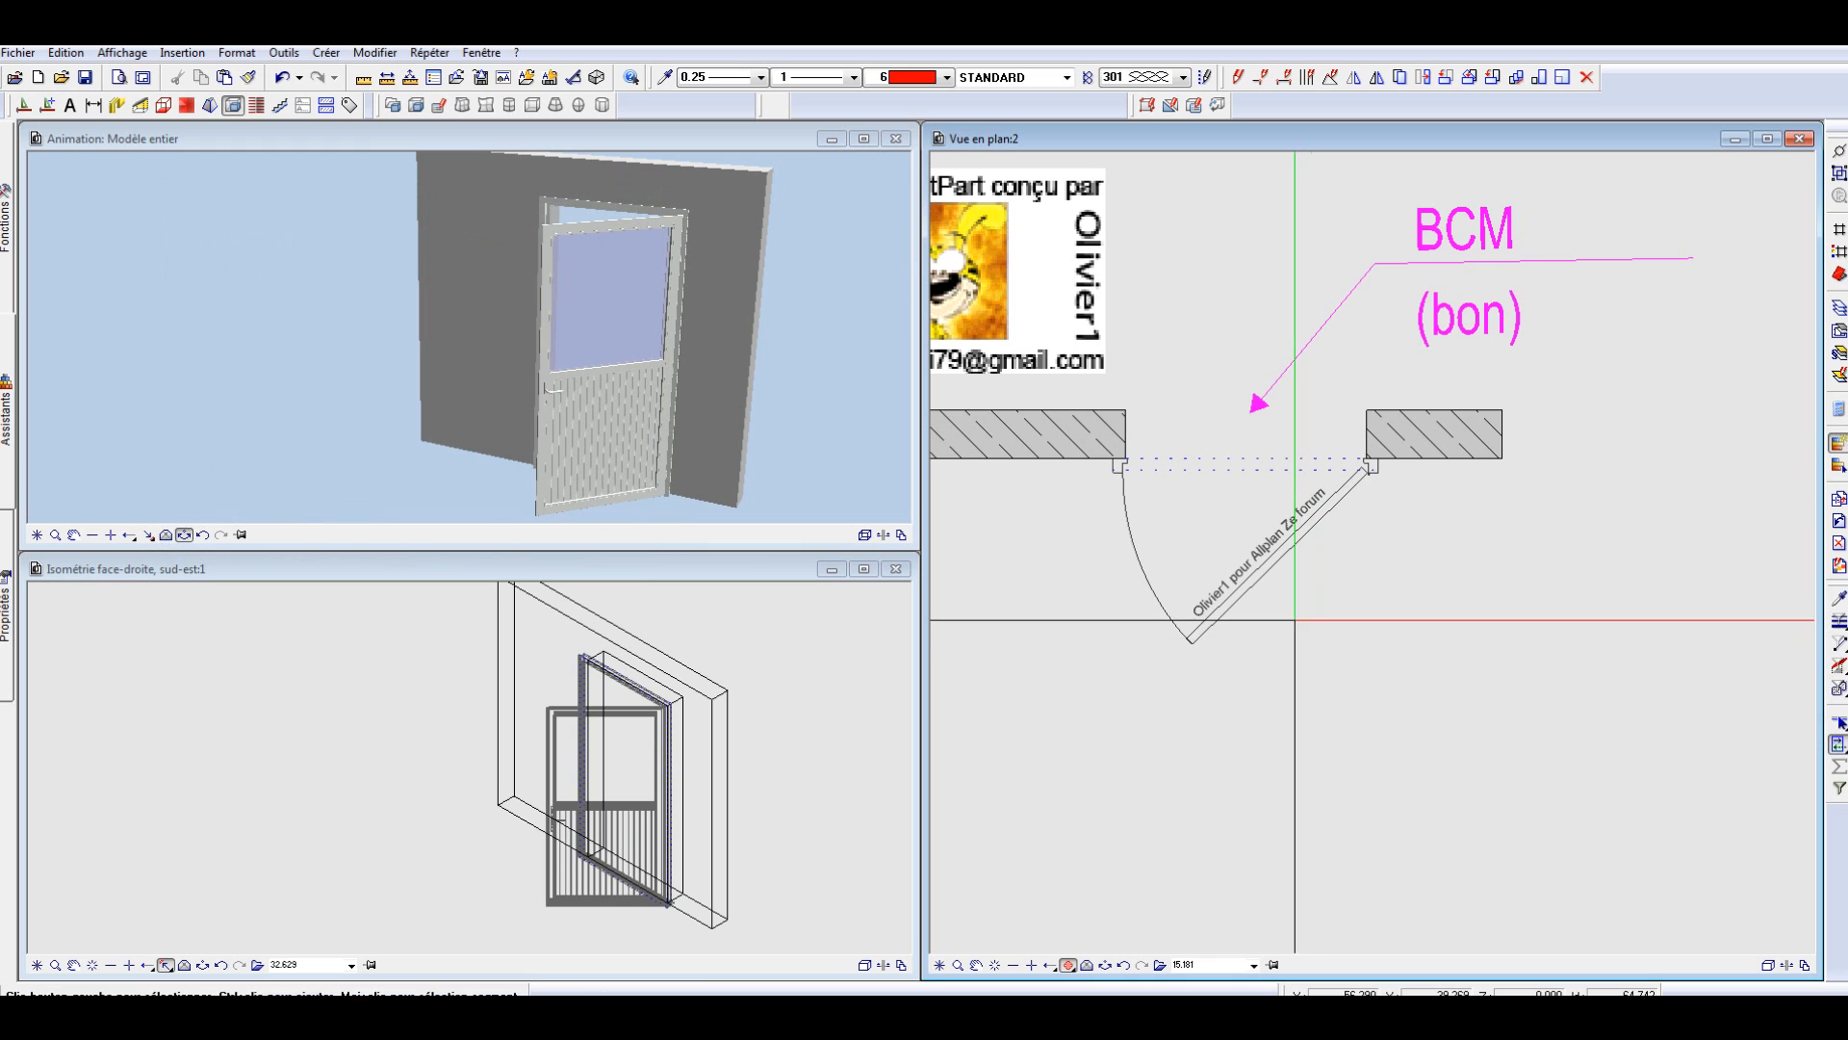
Step: Check the Texte1 code in the half-glazed door's object attributes and leave the attributes unmodified
right_click(1278, 565)
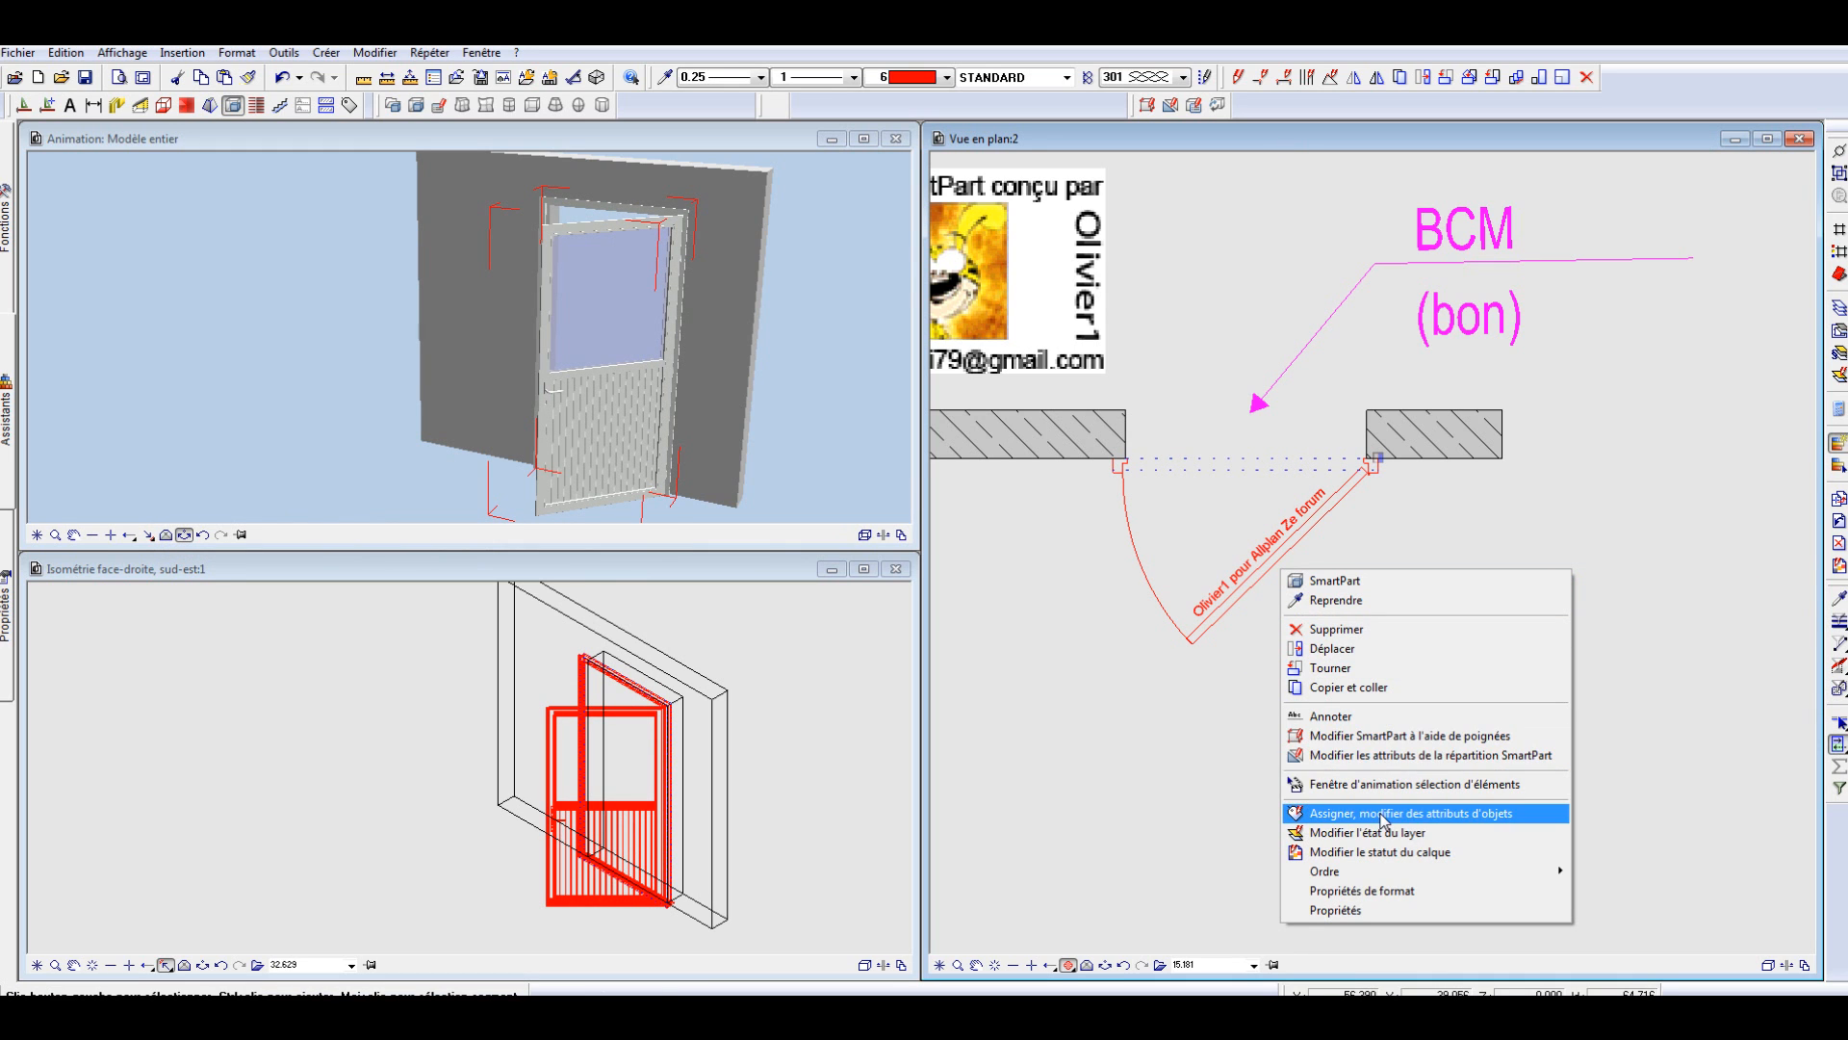
left_click(1337, 816)
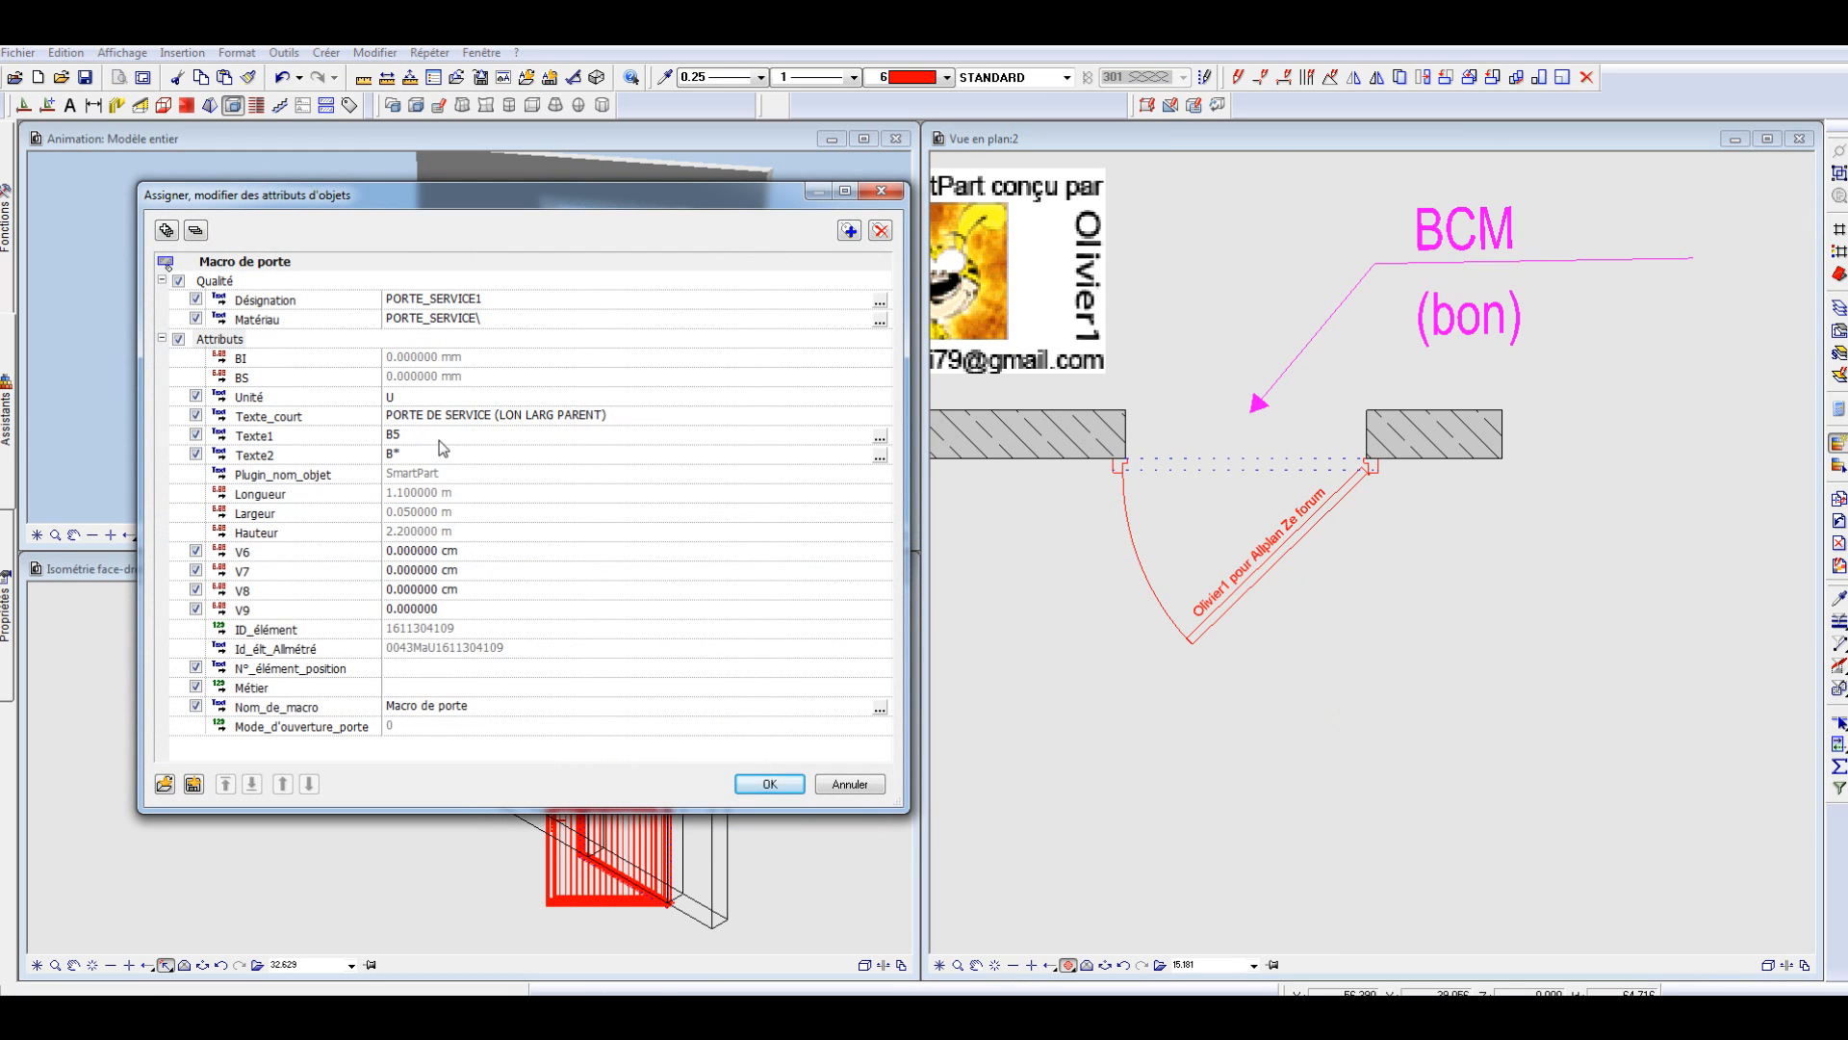
left_click(836, 787)
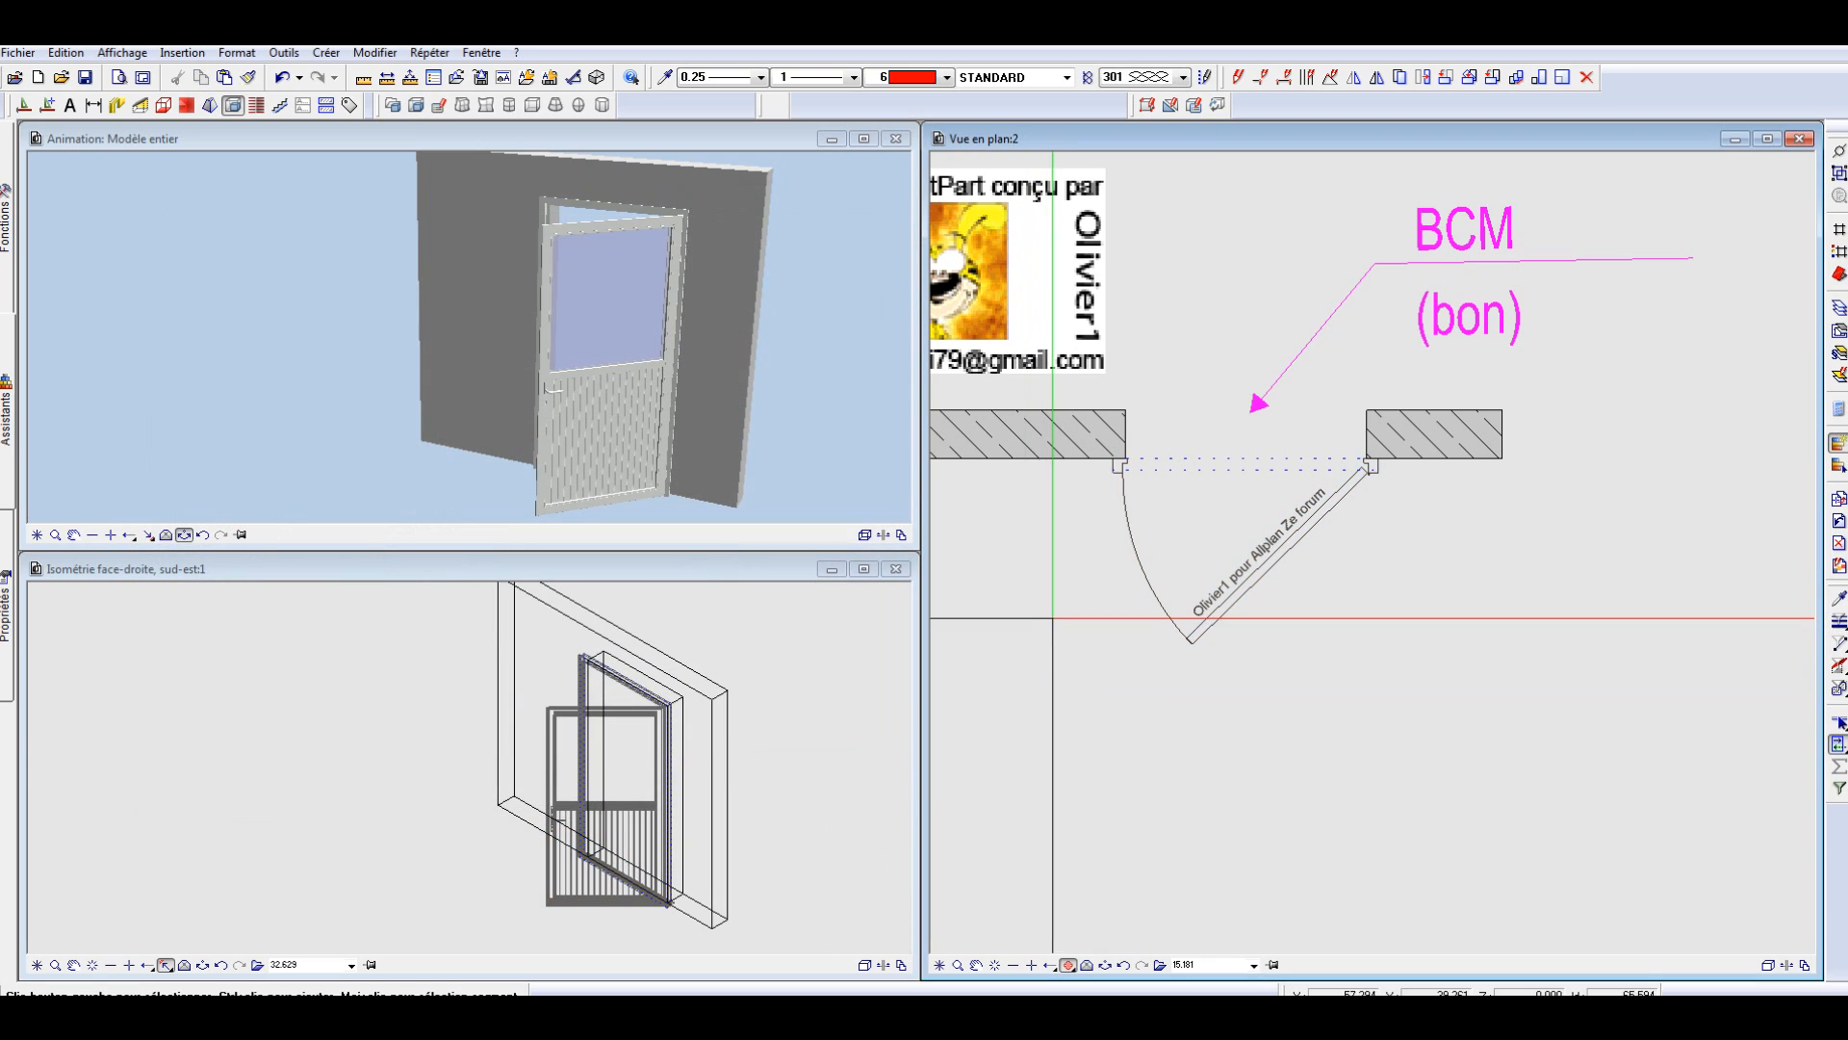
Step: Reopen the door SmartPart's properties and set its model back to Lames
right_click(1258, 613)
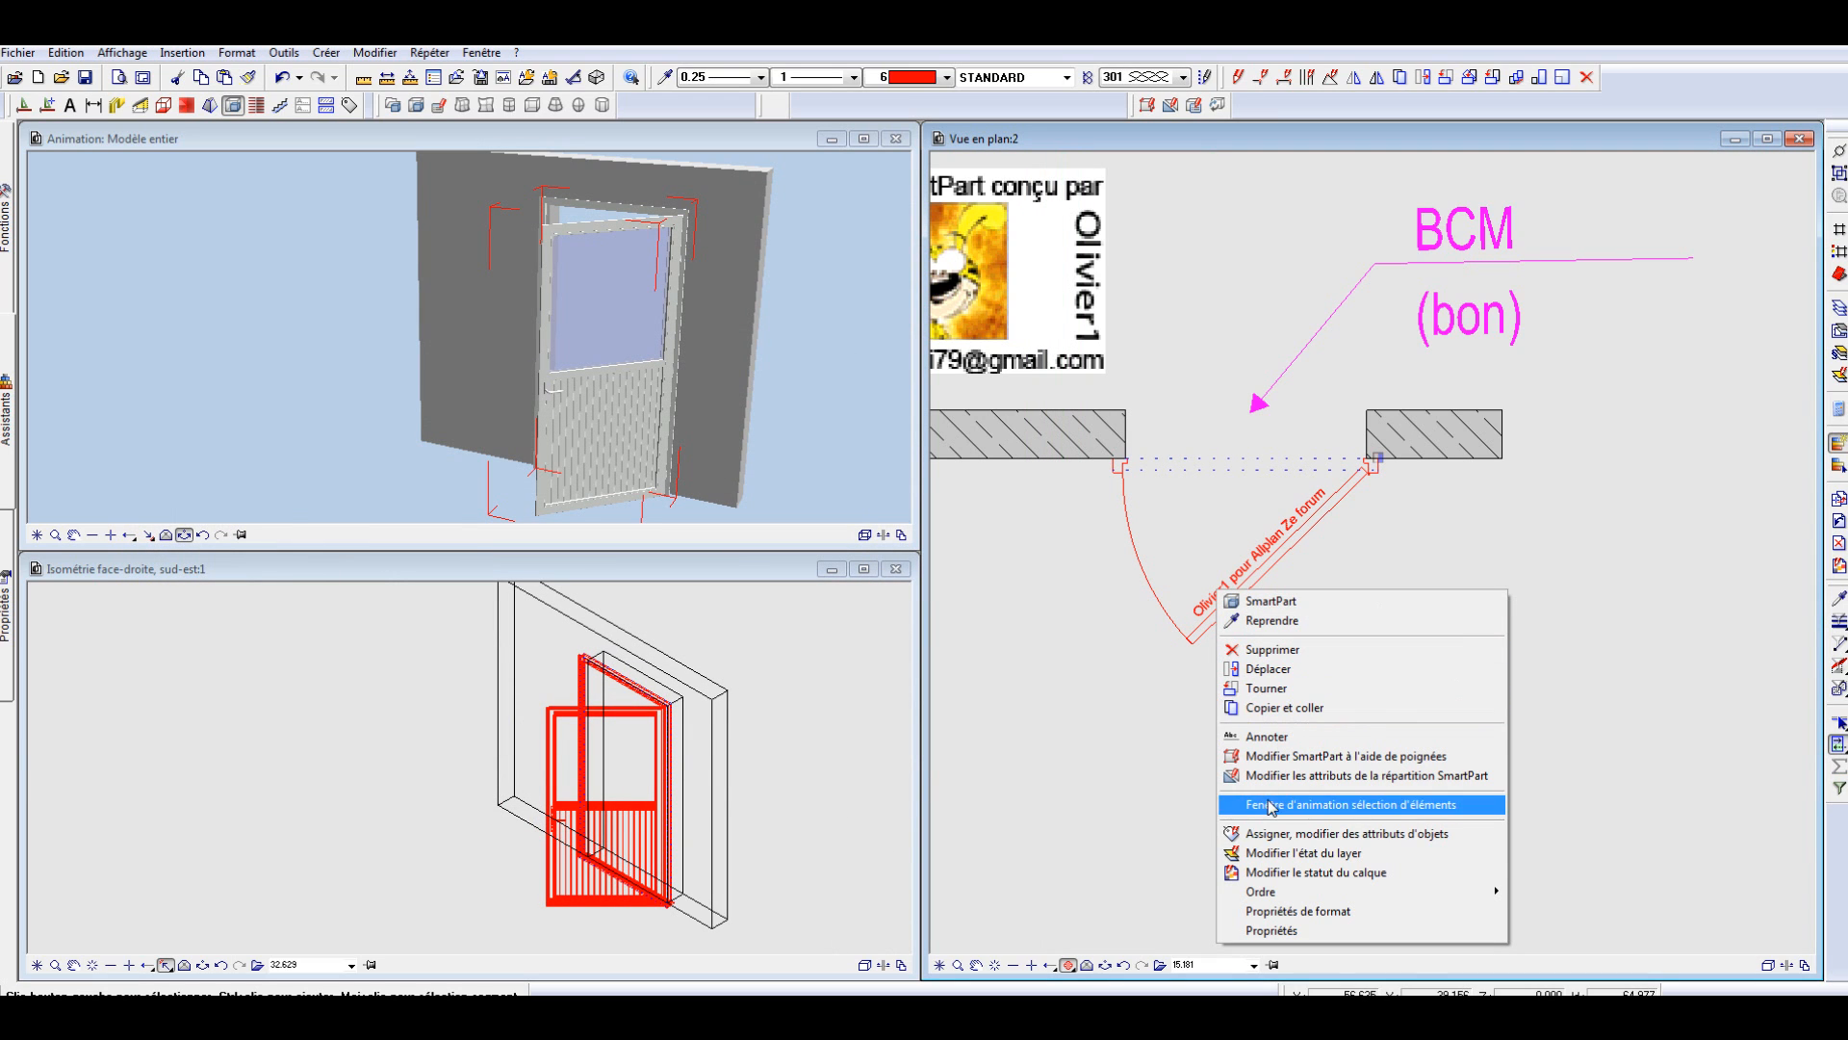
left_click(1158, 748)
double_click(1208, 629)
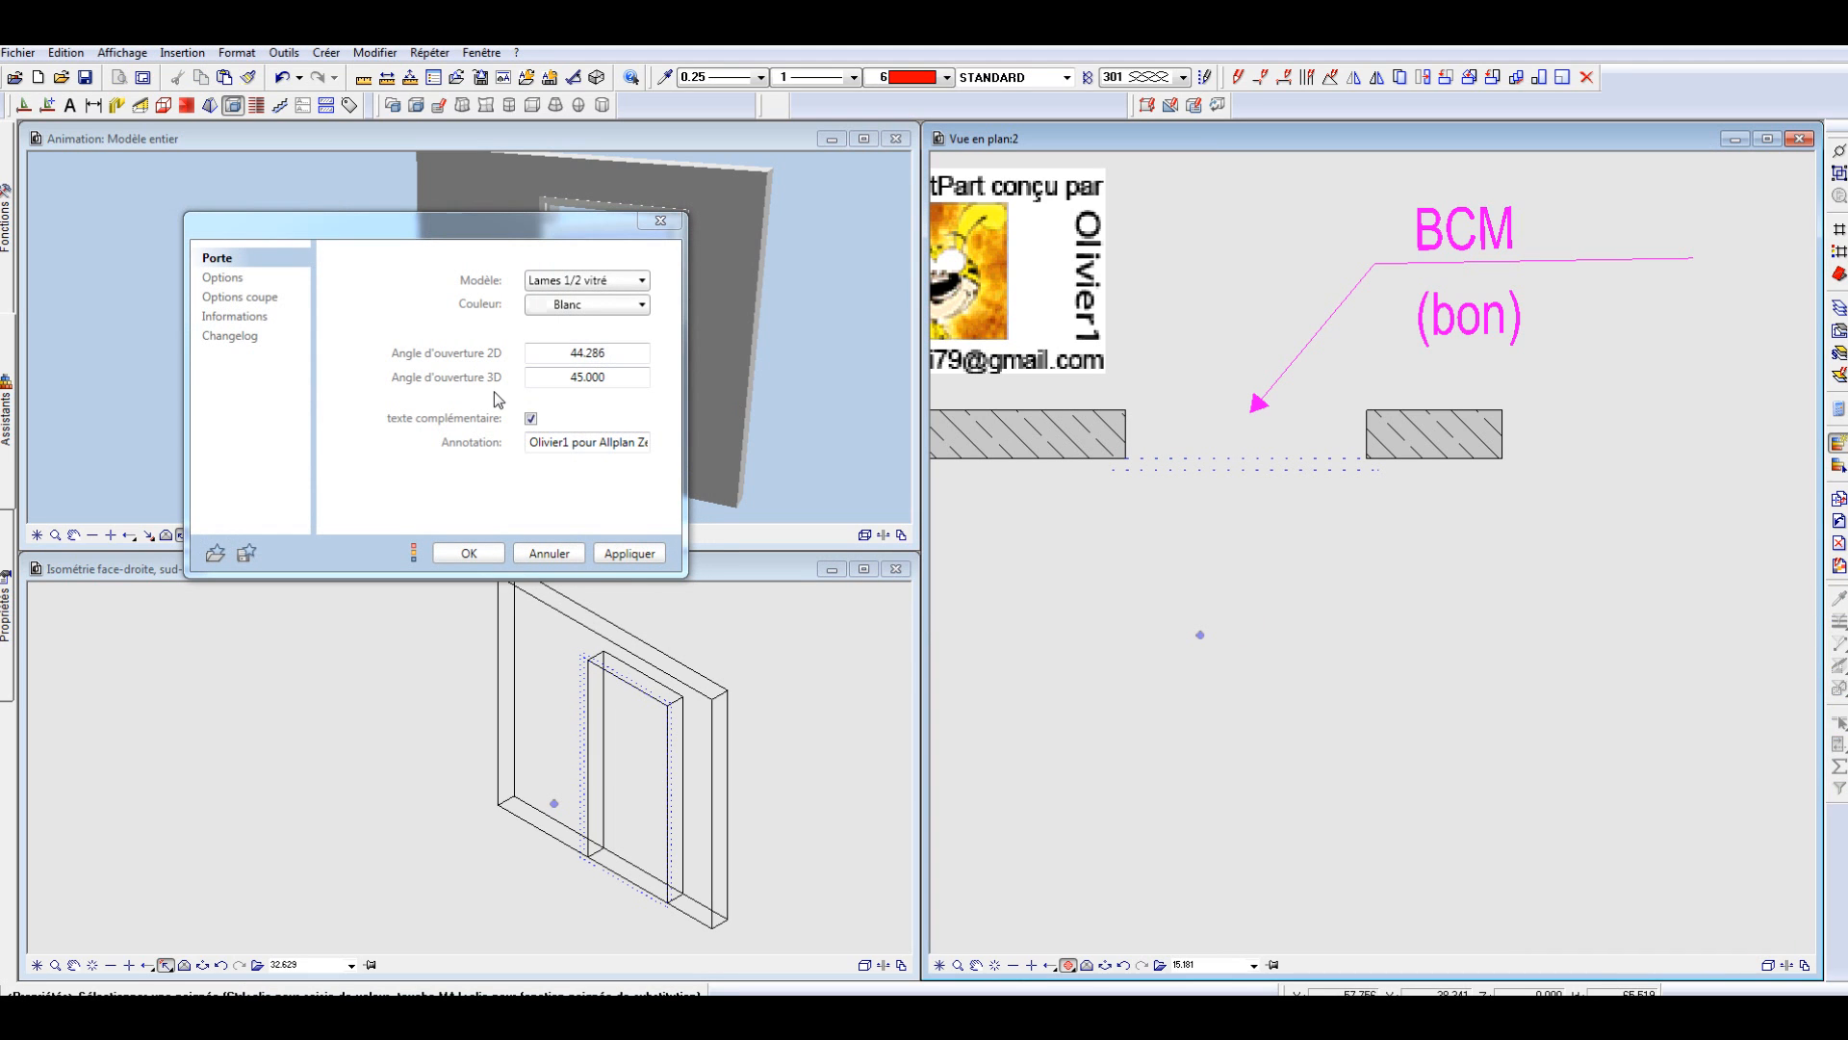
left_click(563, 282)
left_click(556, 302)
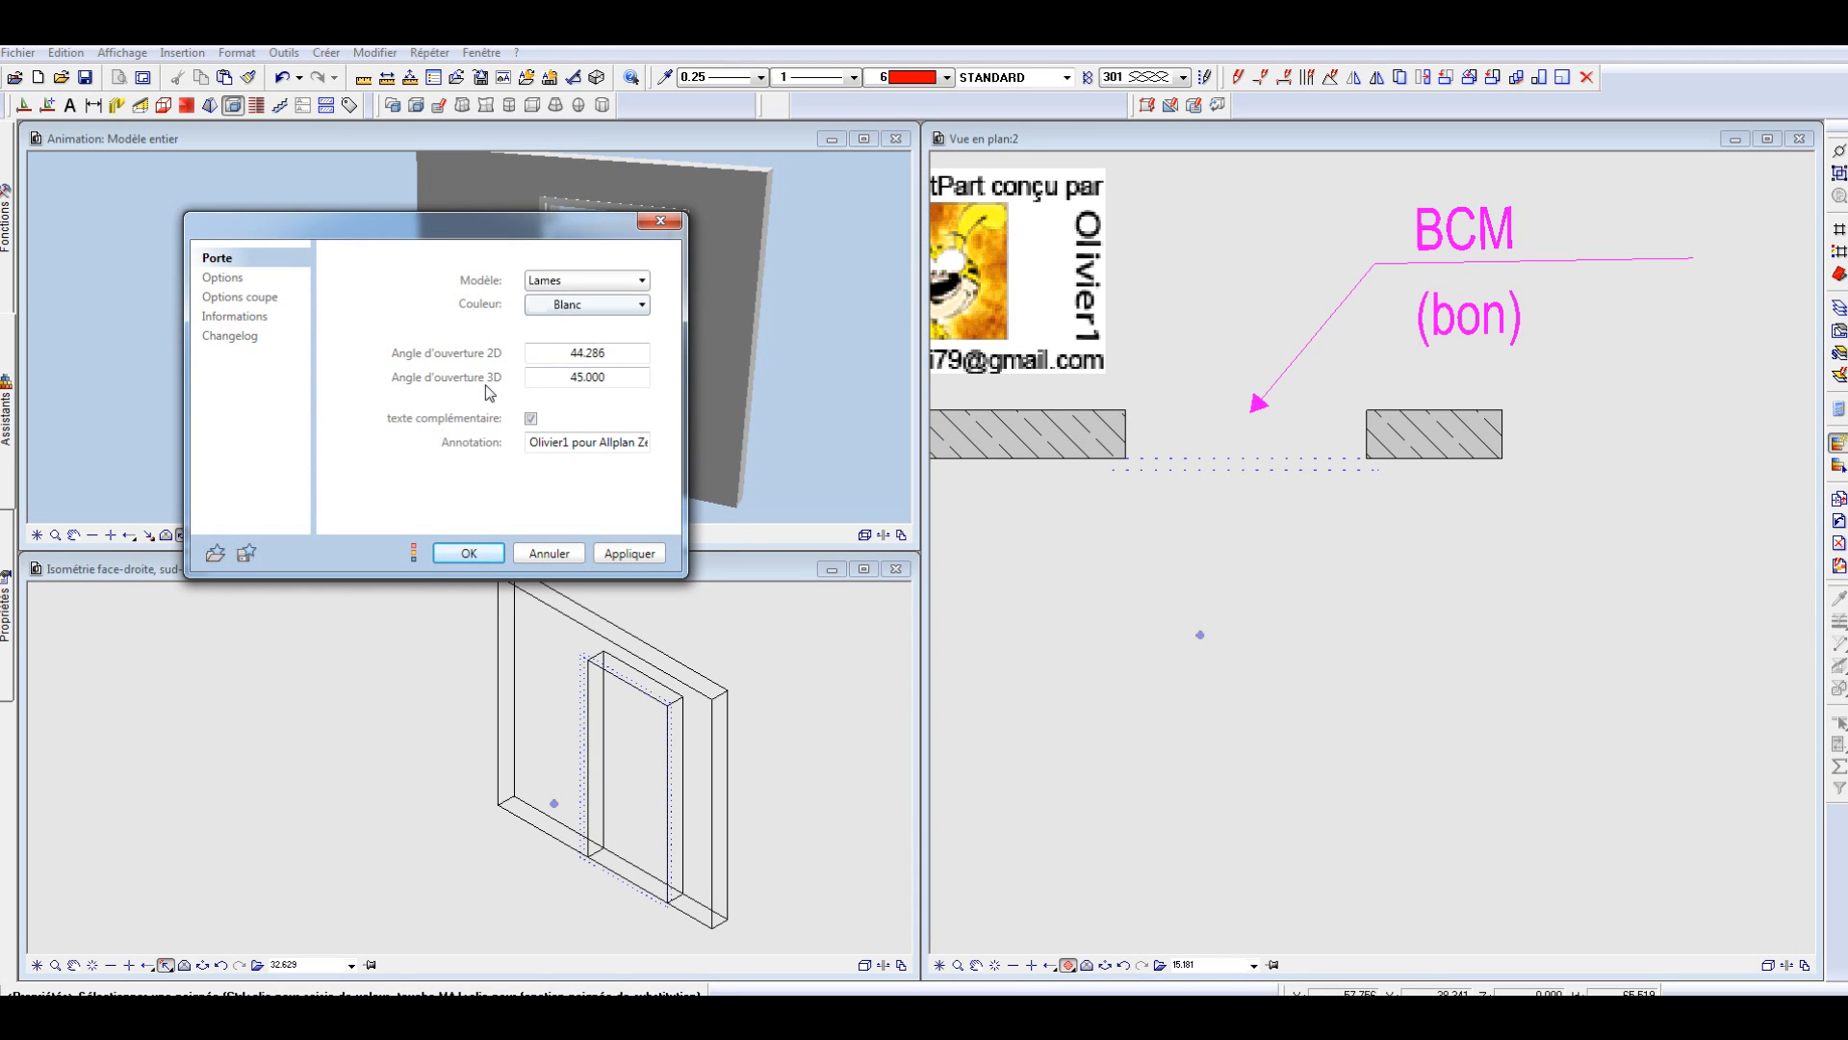
left_click(468, 553)
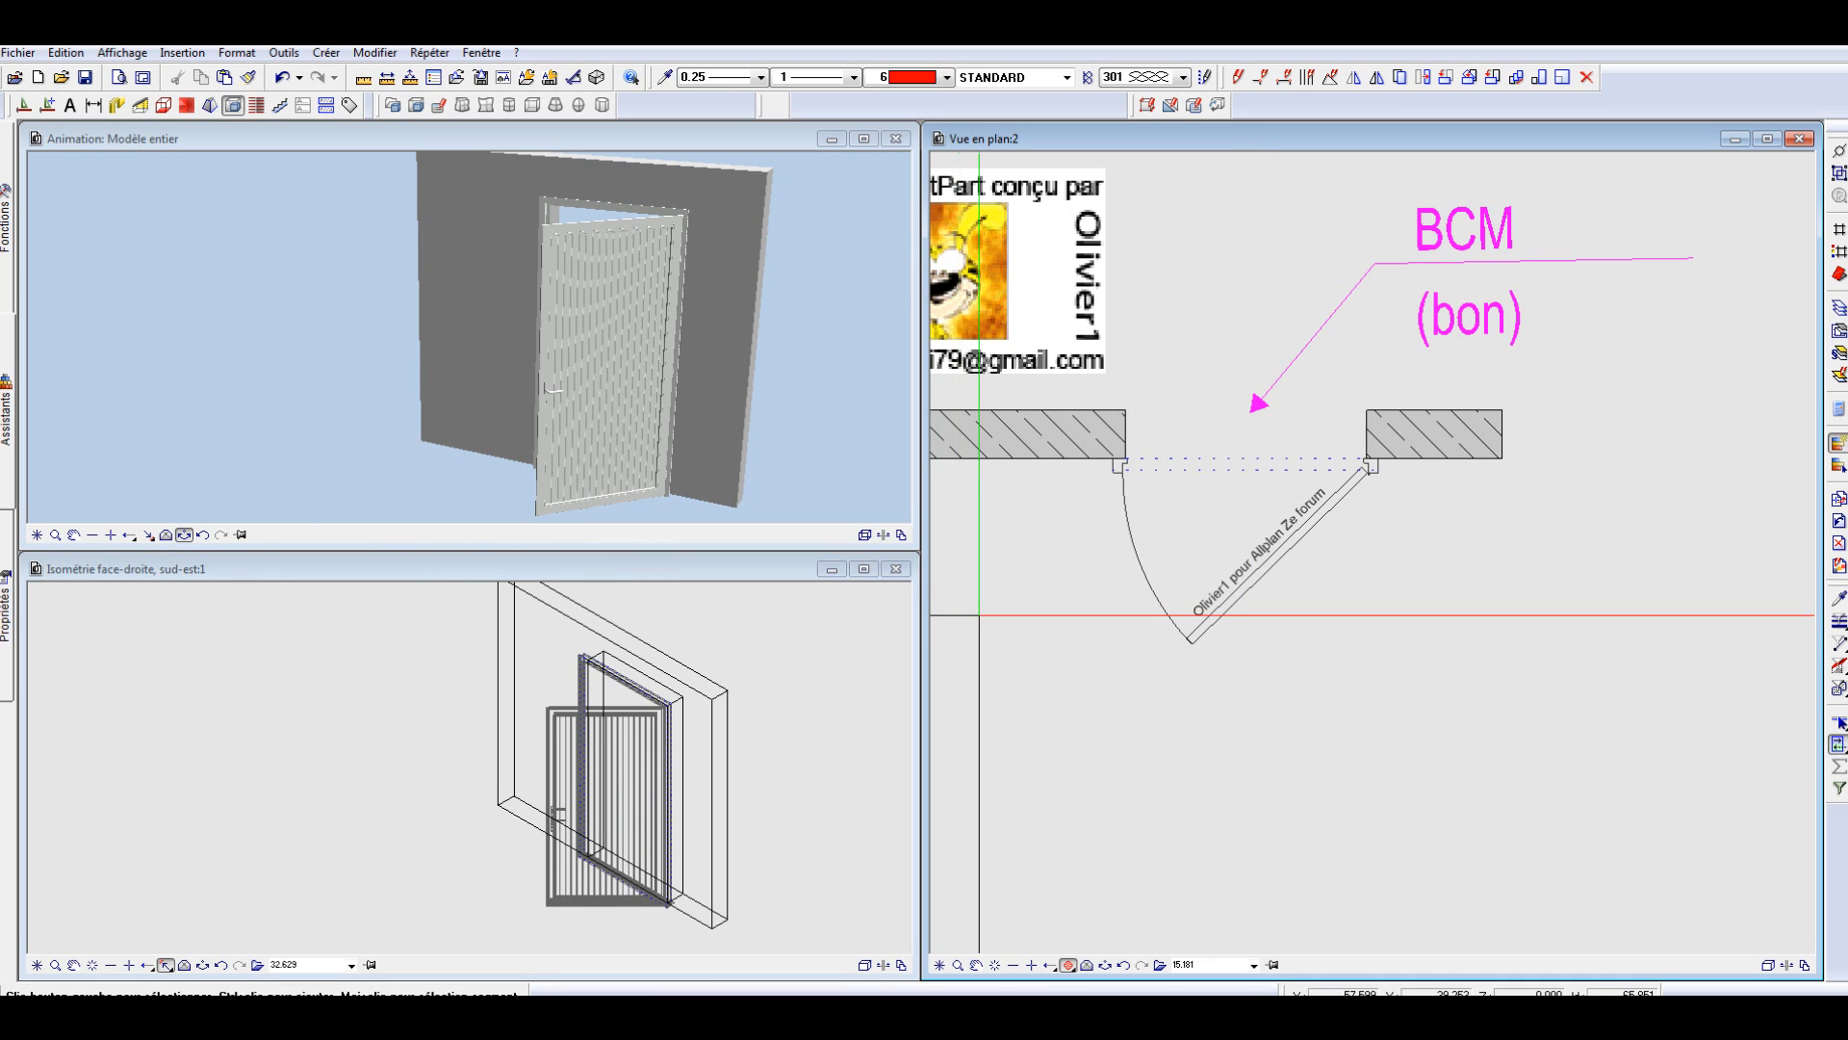
Step: Generate a building list report for the drawing's elements using Quantités.rdlc from the Allplan BCM folder
left_click(18, 53)
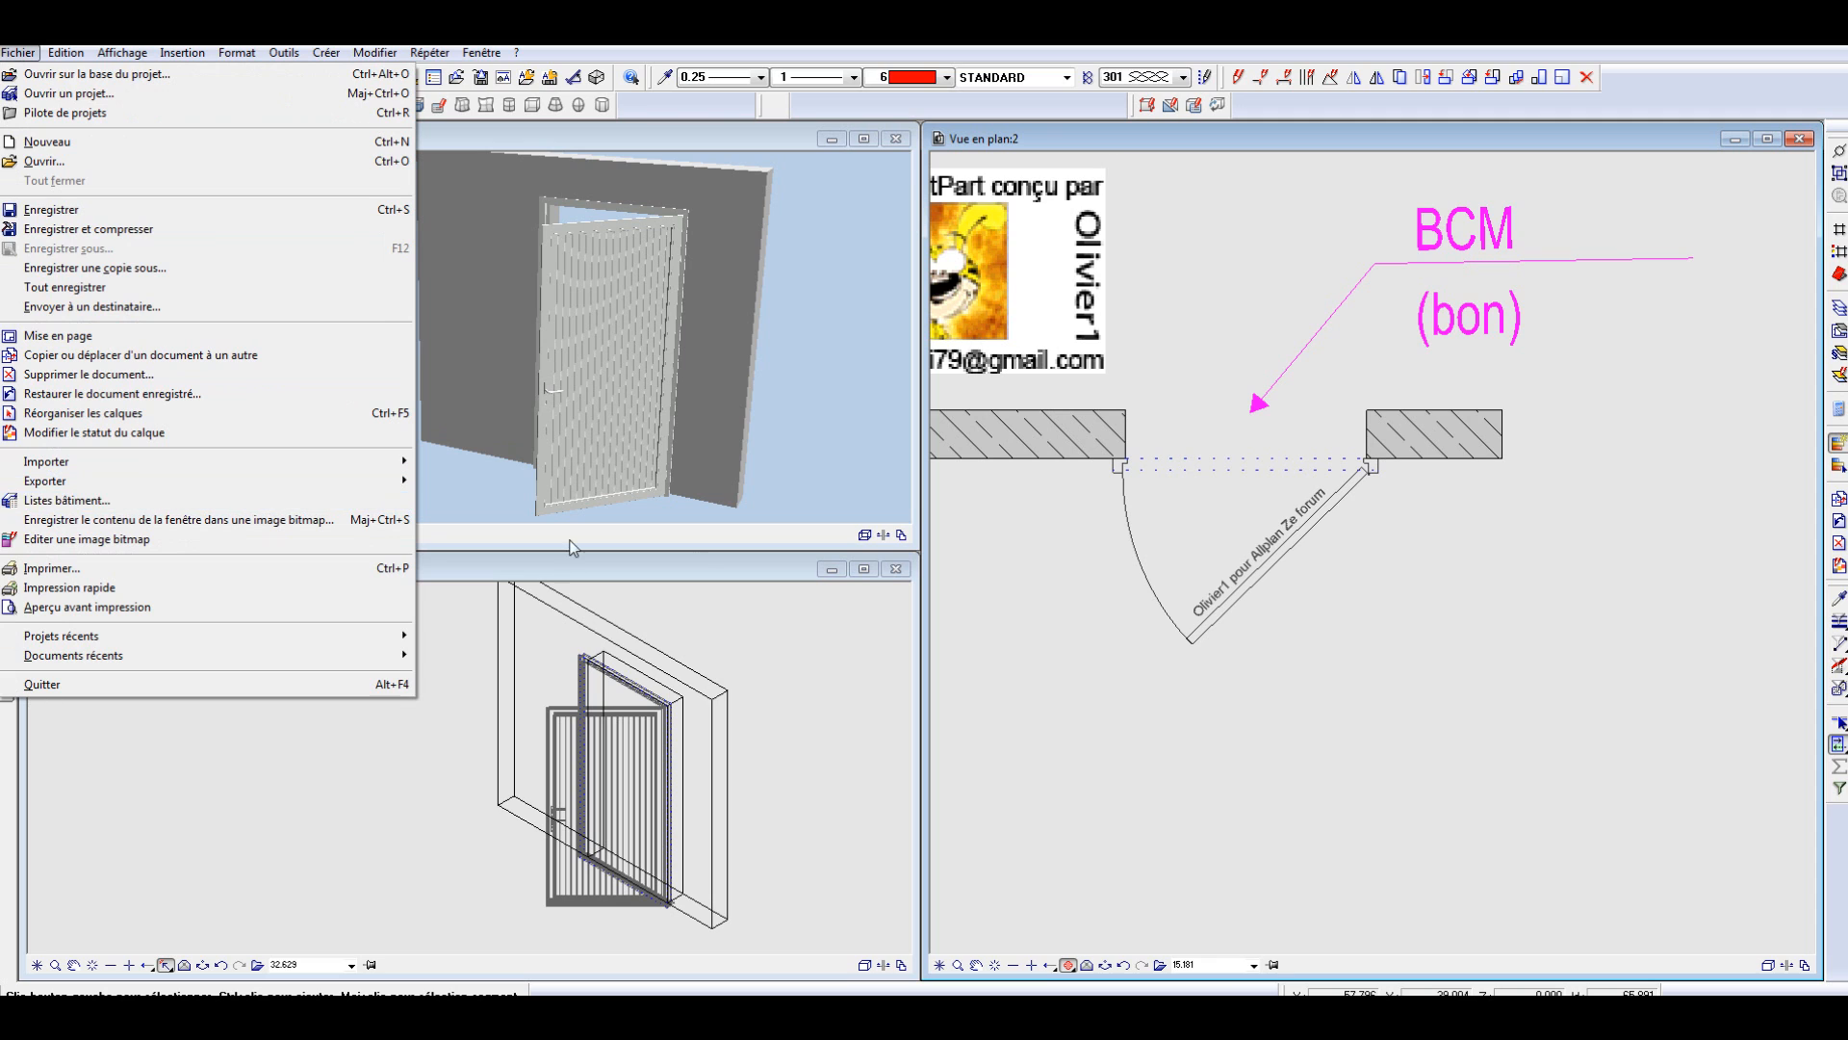
left_click(1075, 654)
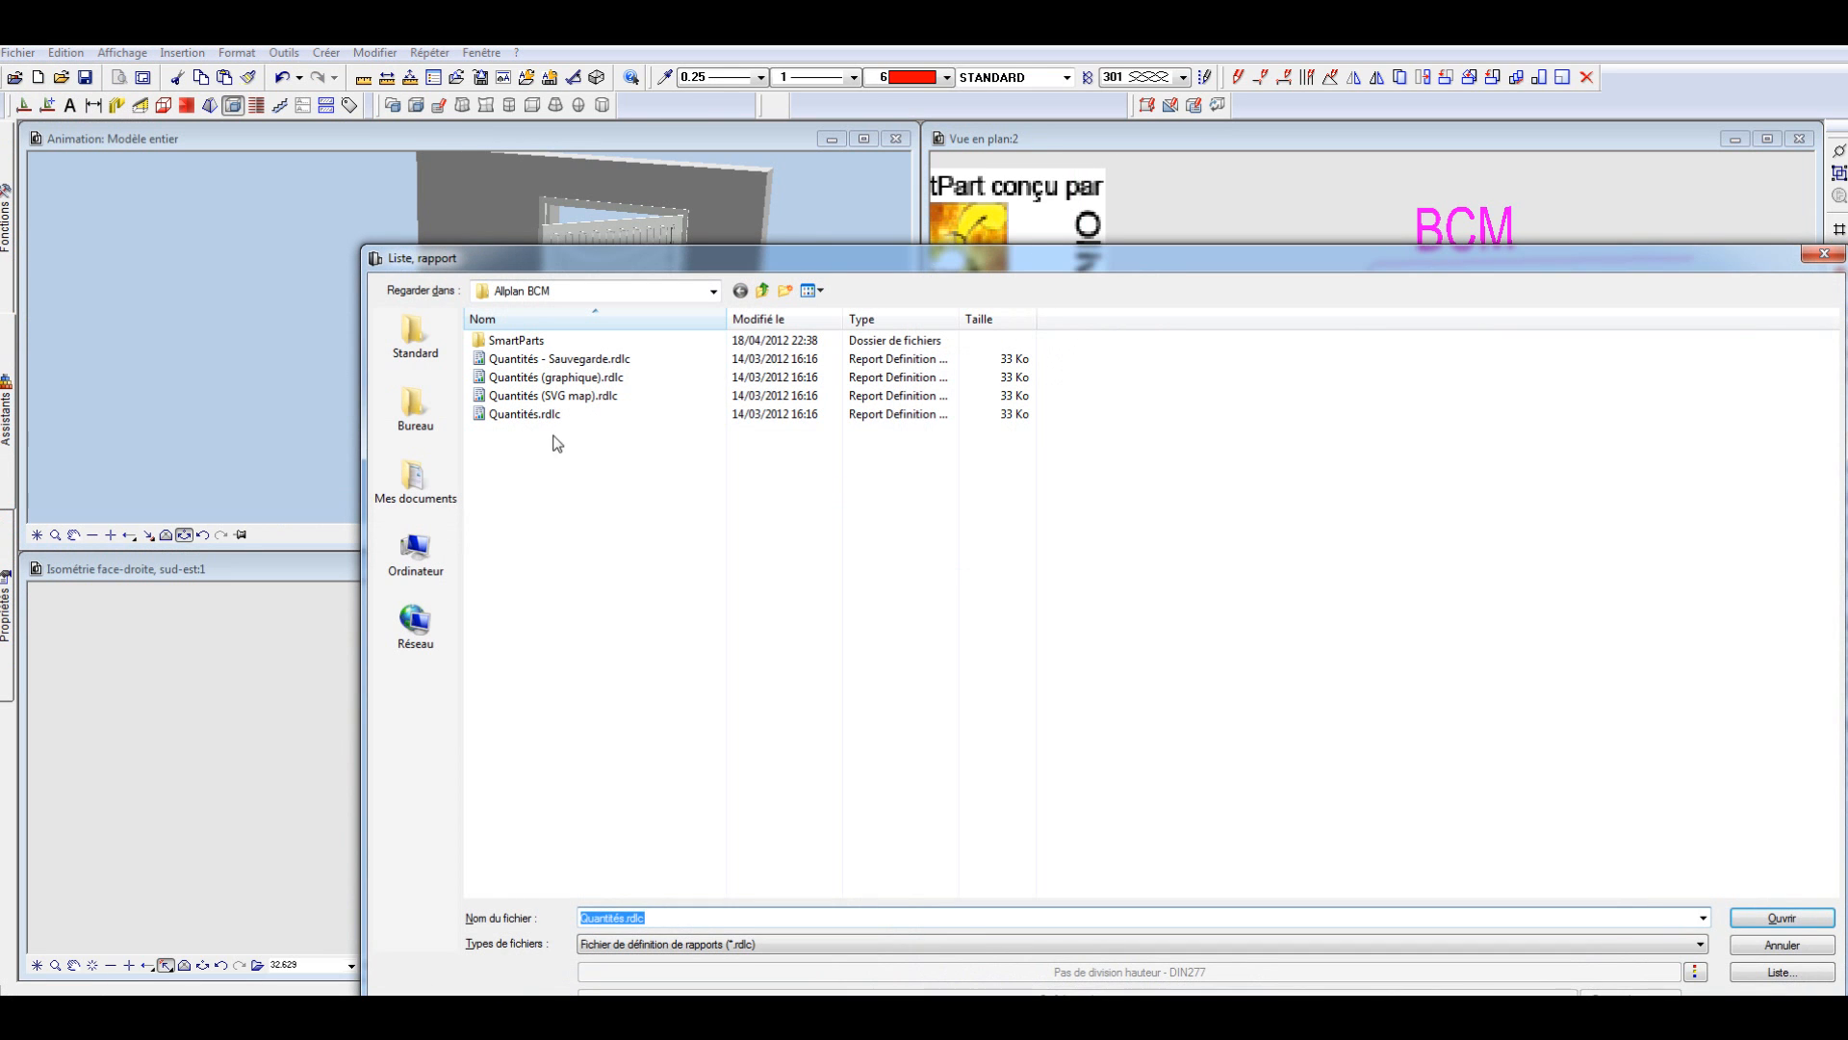
left_click(537, 419)
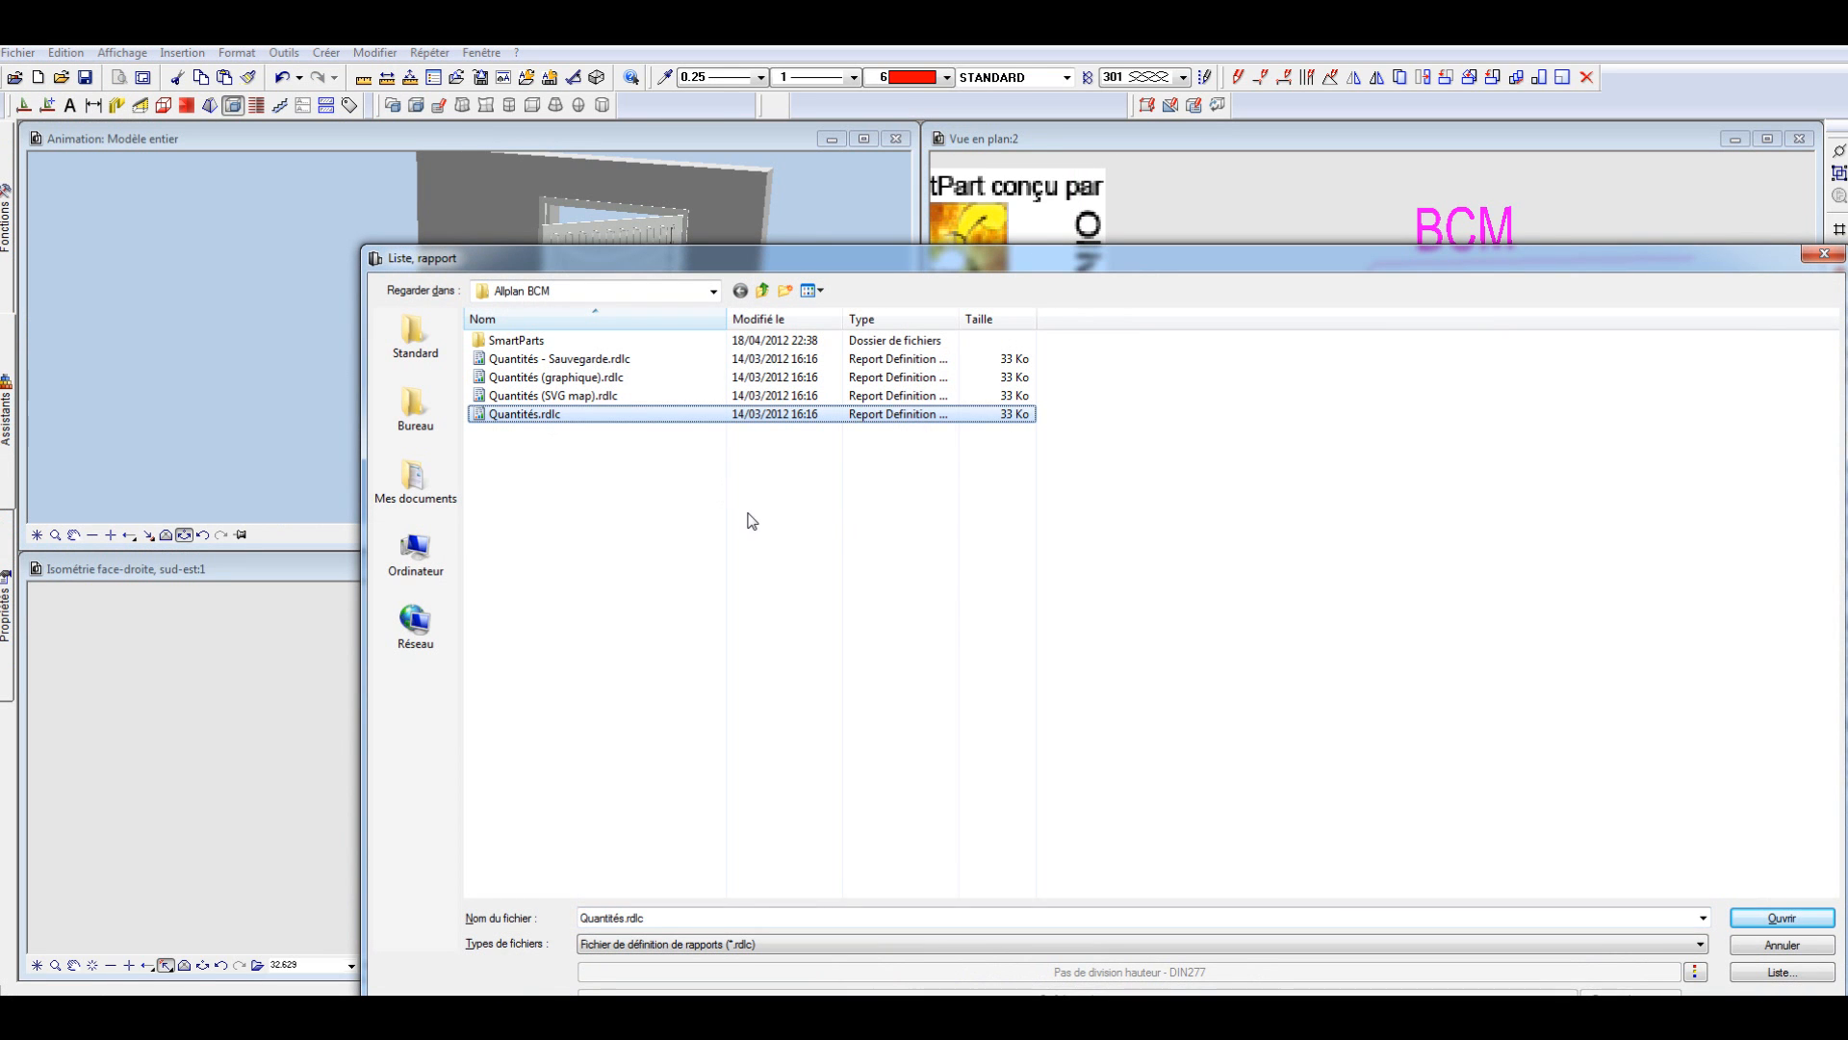
left_click(1781, 917)
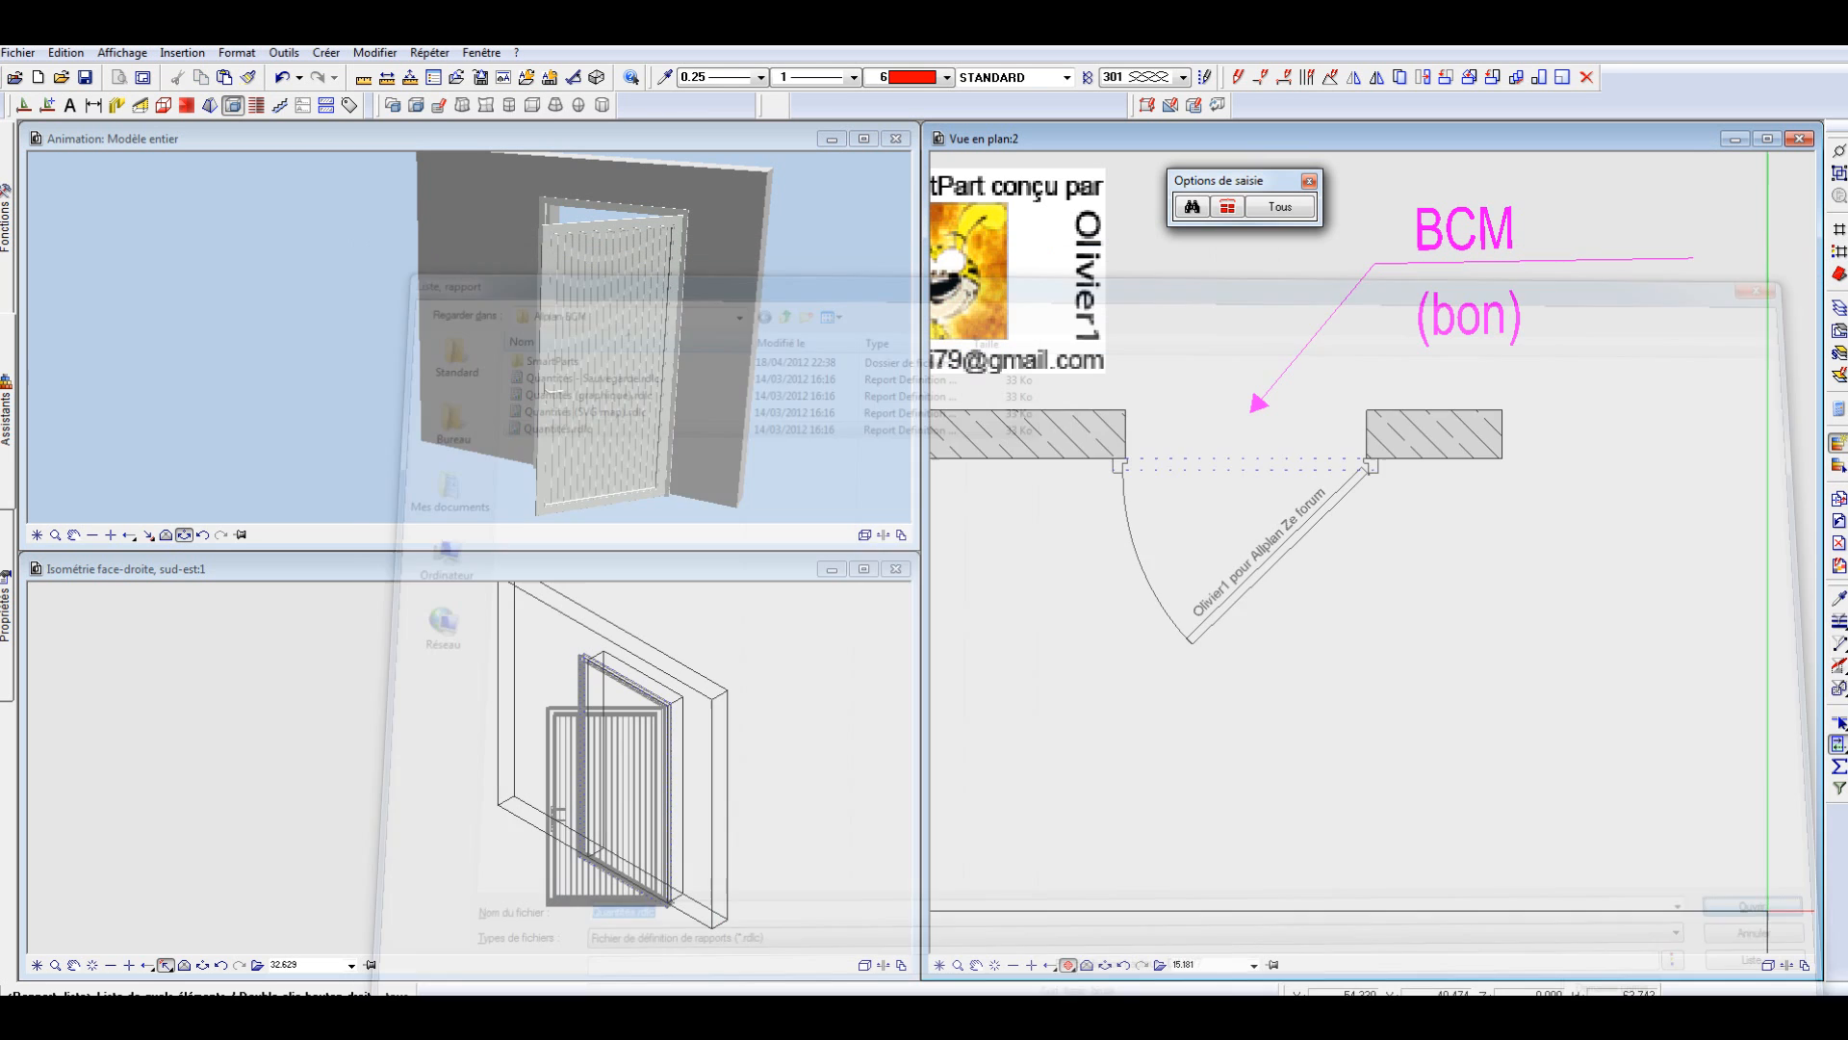
left_click(1305, 520)
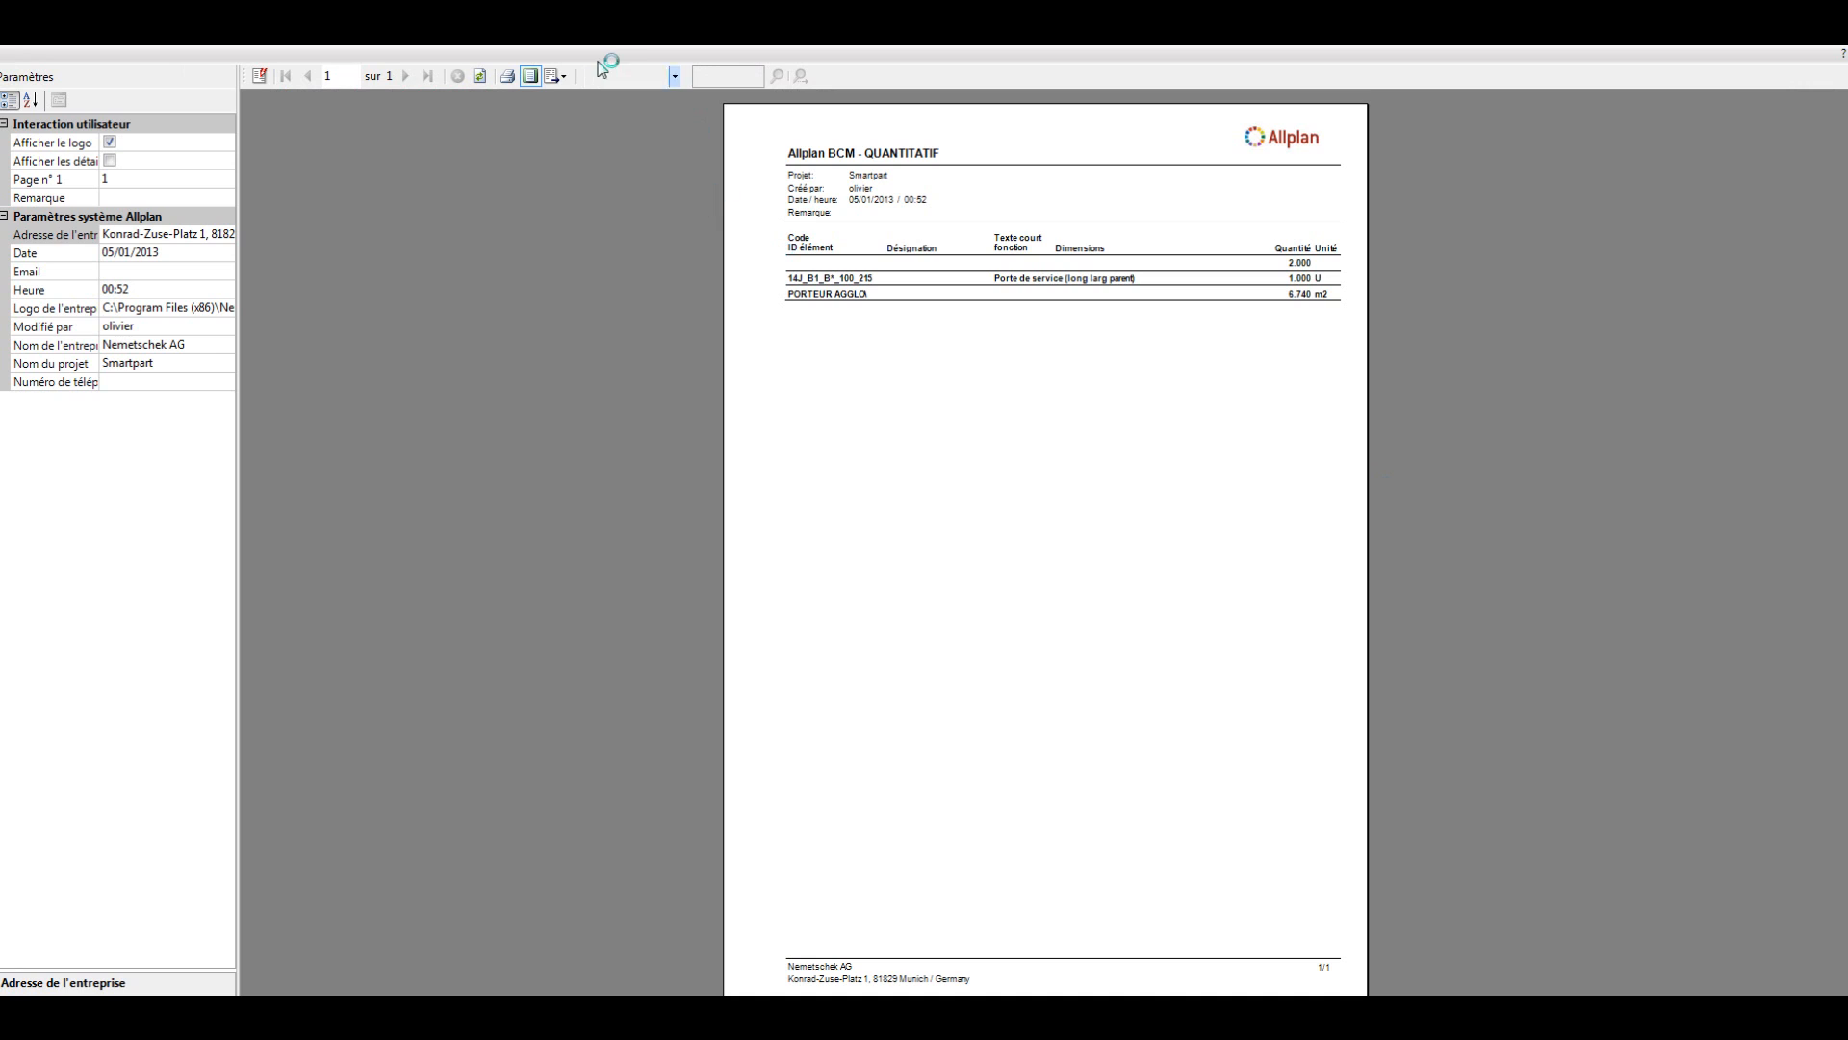
Step: Enlarge the quantity report to 200% to read the door's code line, and reduce the zoom to 150%
left_click(674, 77)
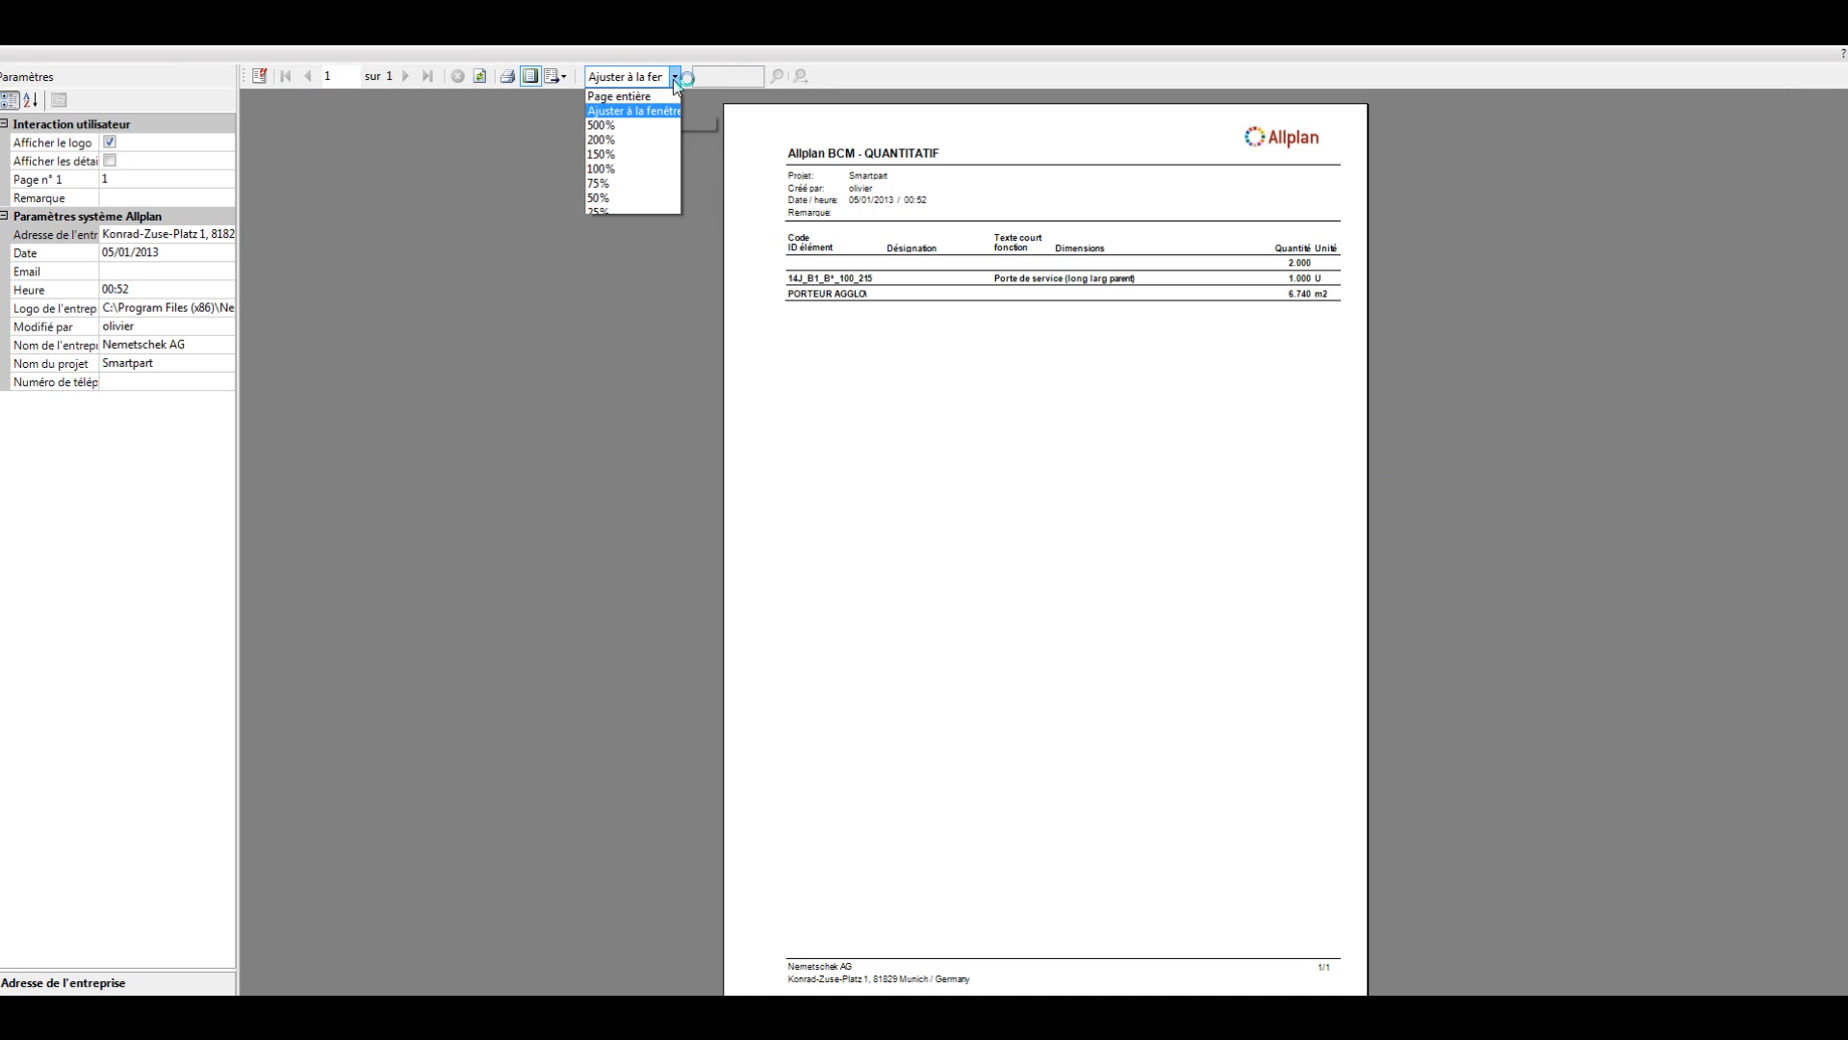
left_click(626, 140)
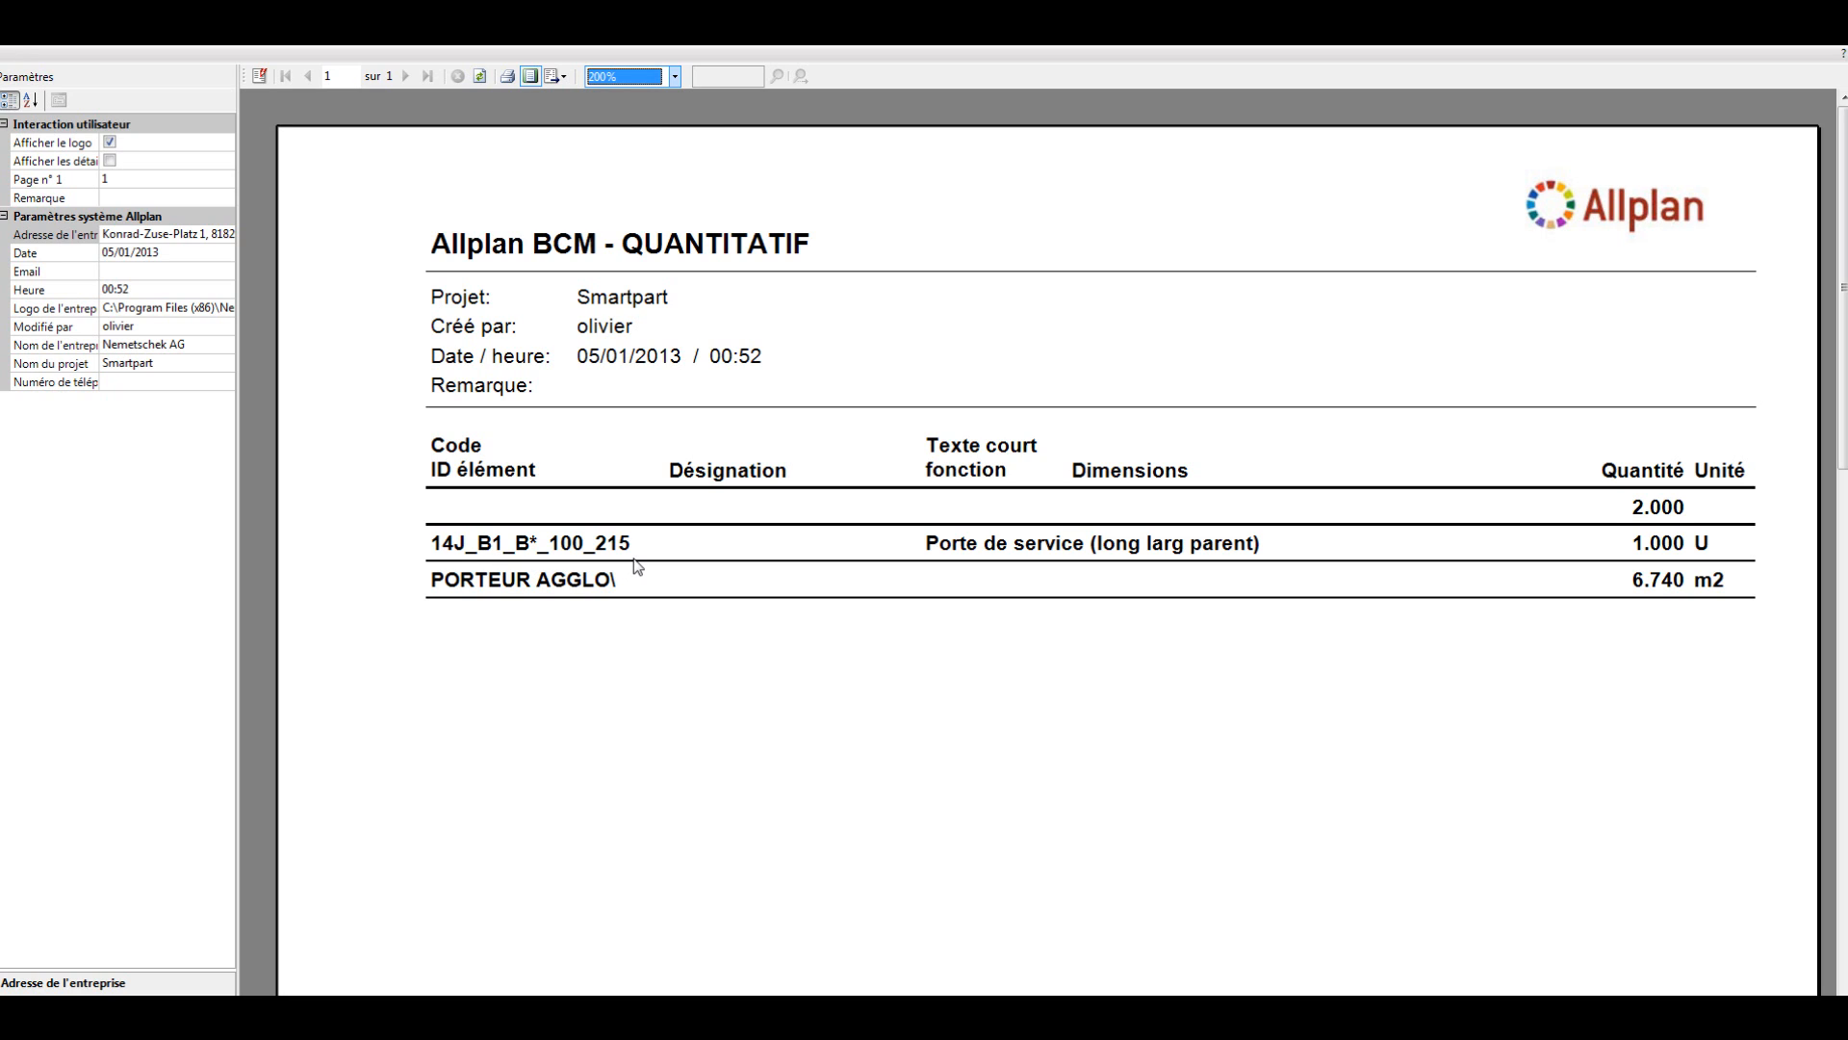
left_click(673, 76)
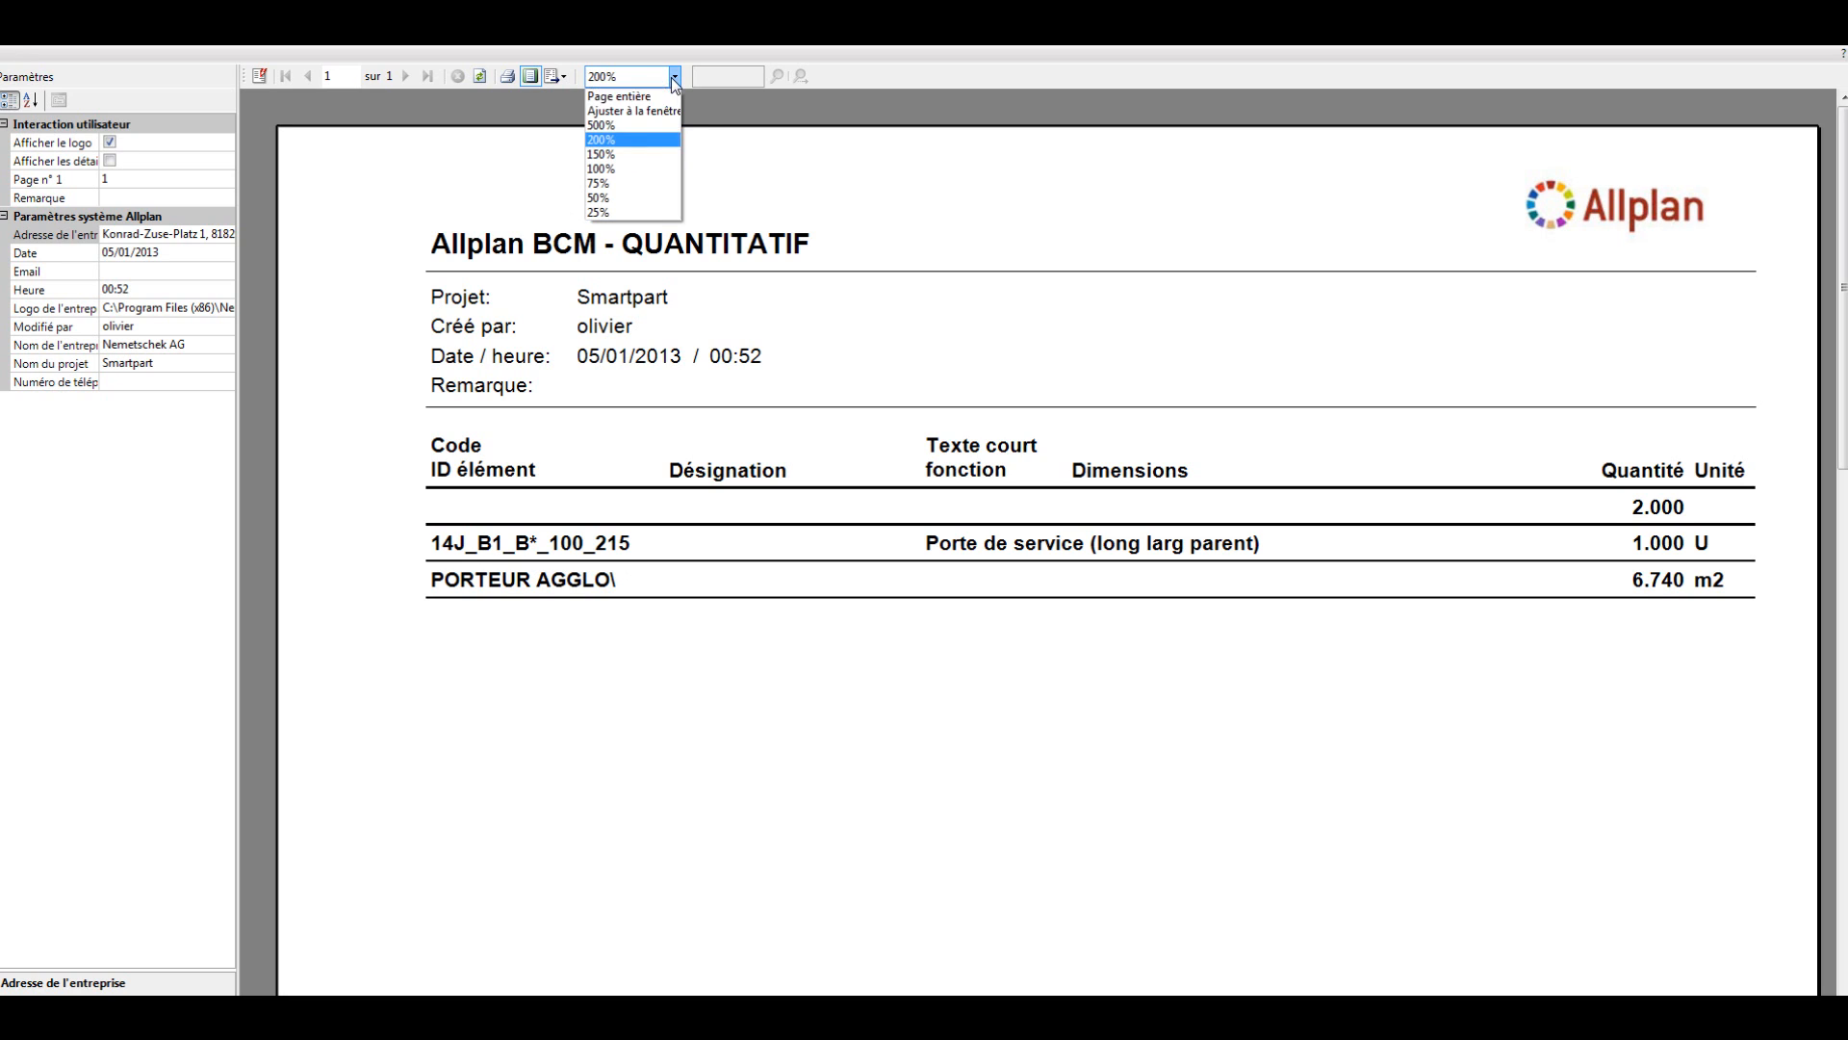
left_click(631, 148)
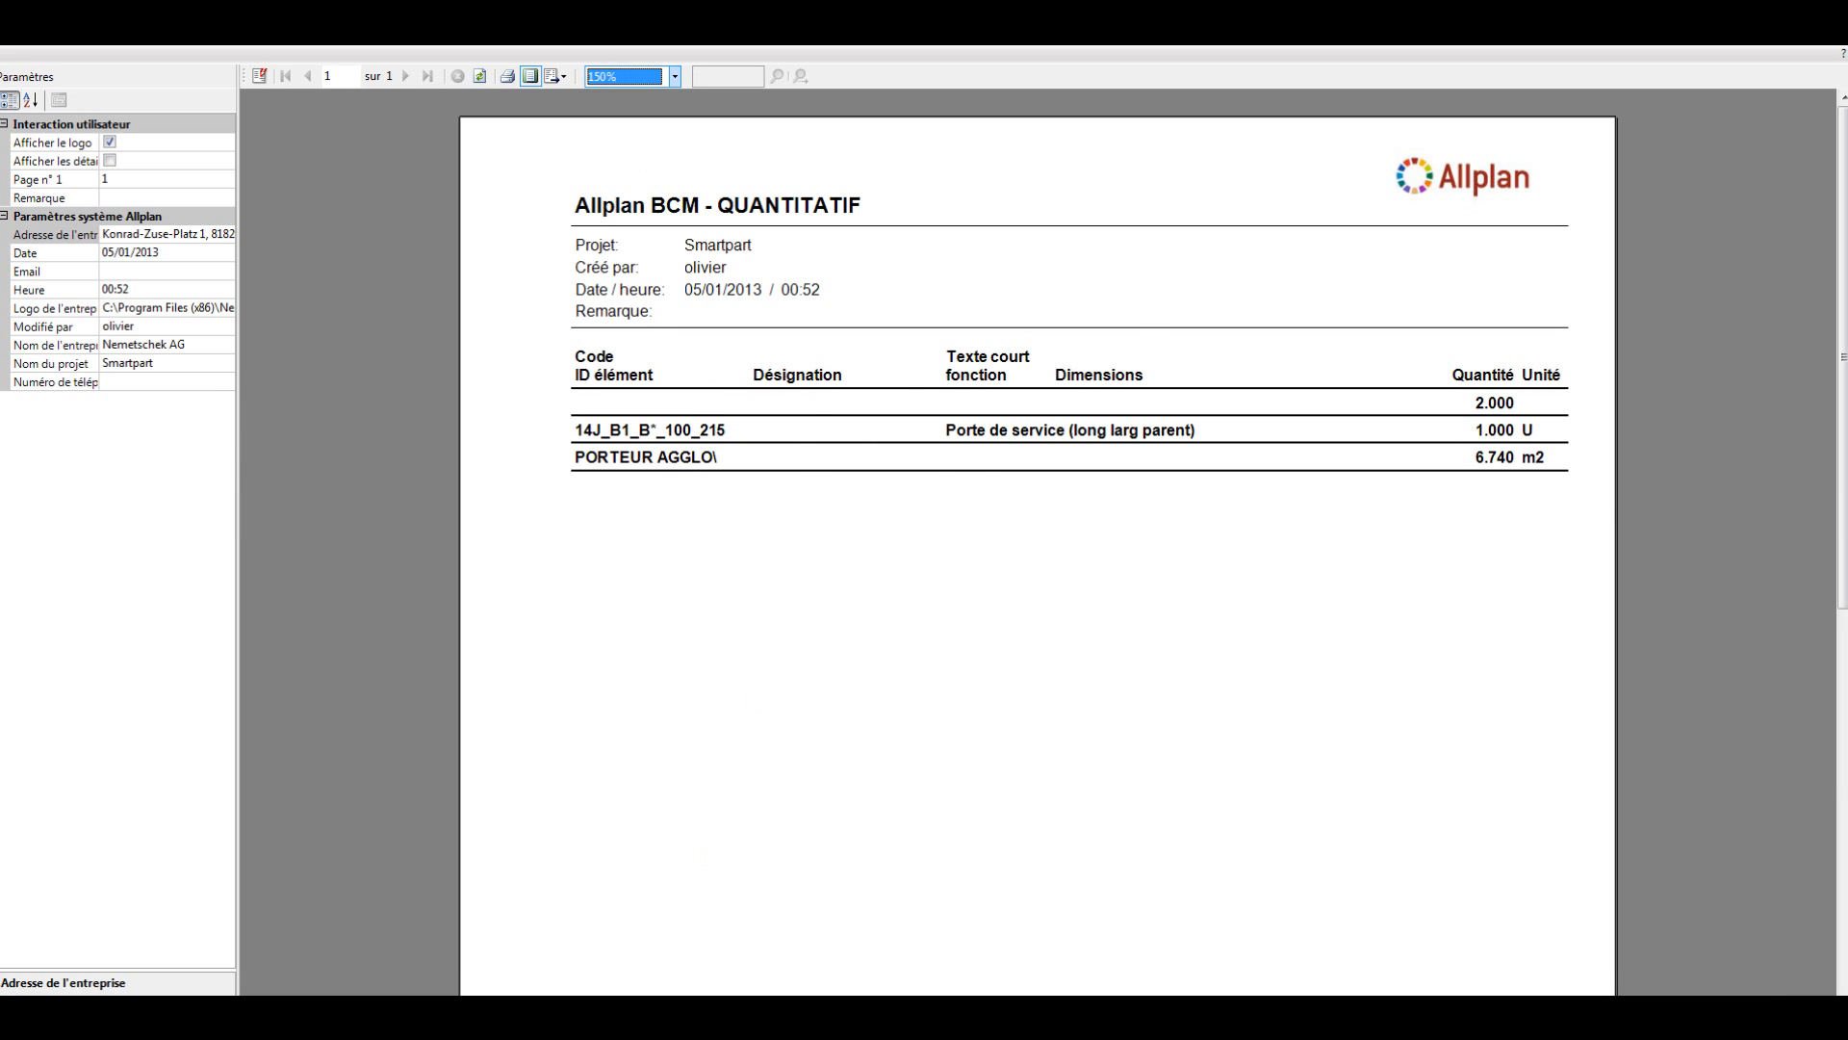
Step: Switch to Allplan Quantitatif, collapse the PORTES DE SERVICE PVC title, and place its window below the report's code lines
key("alt+Tab")
left_click_drag(667, 171, 888, 162)
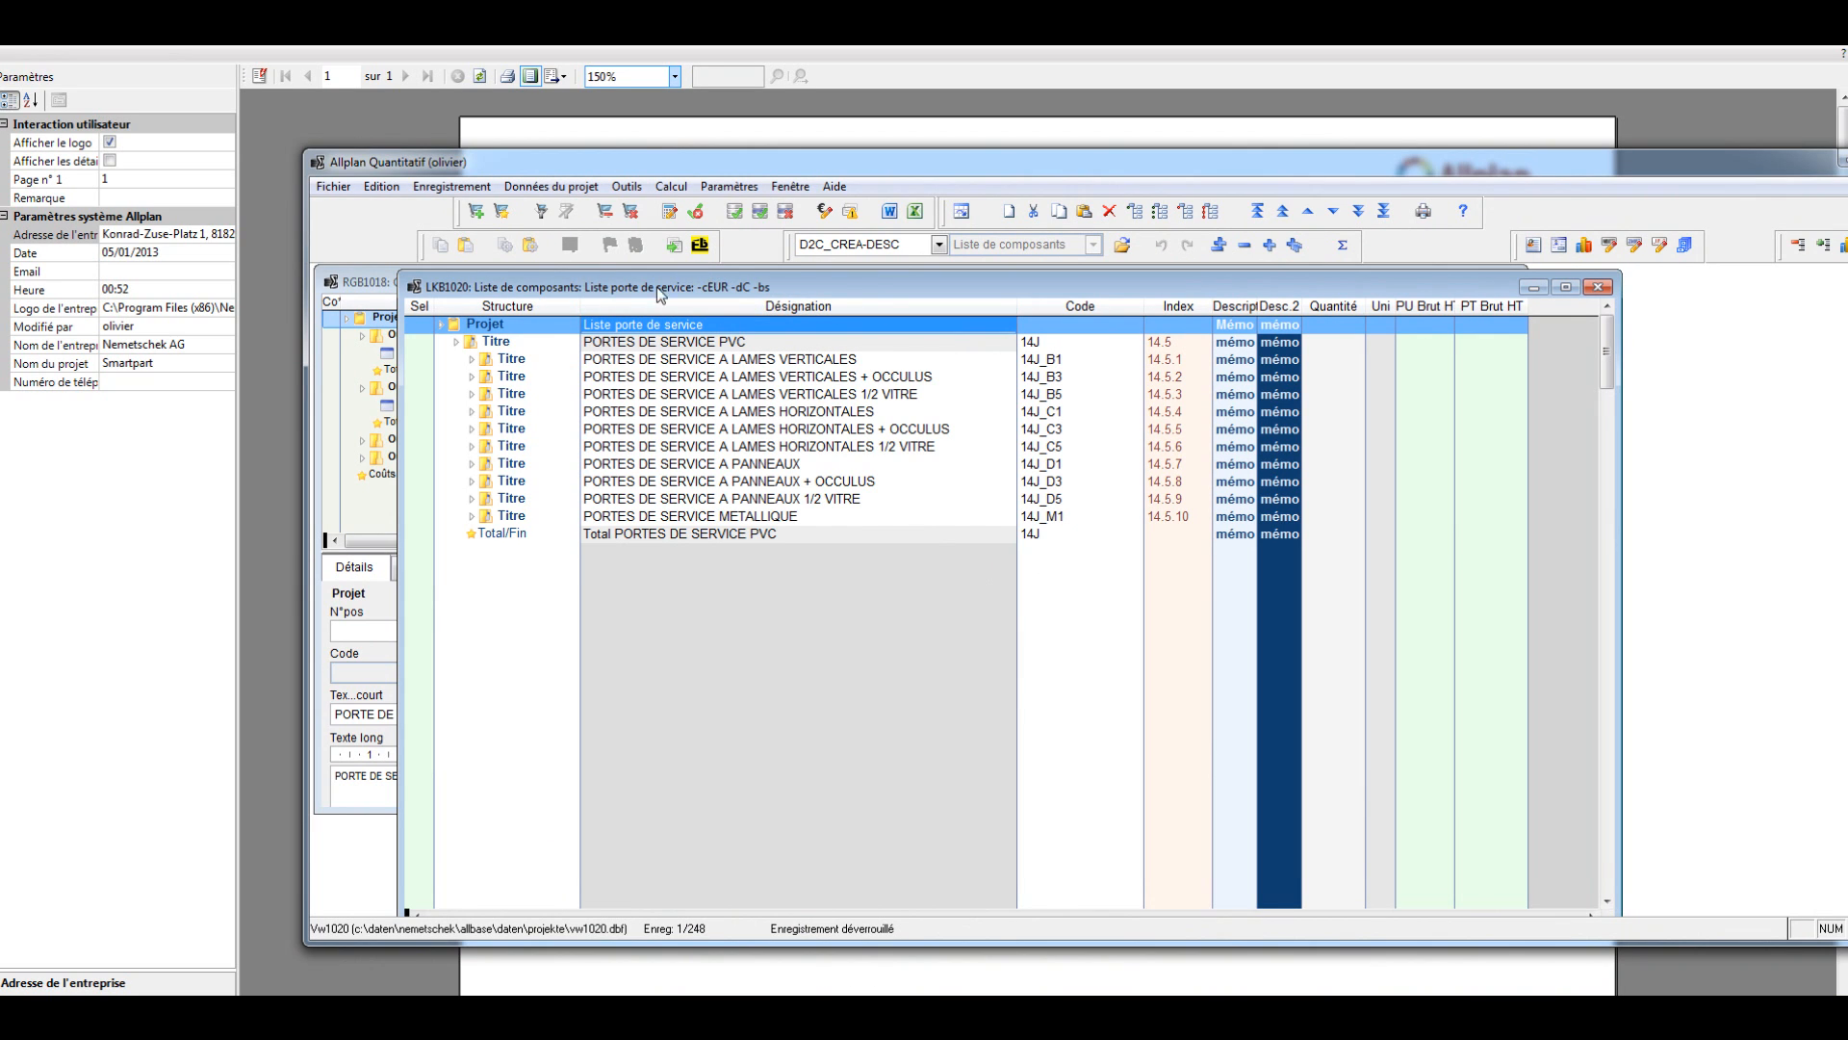
left_click(458, 342)
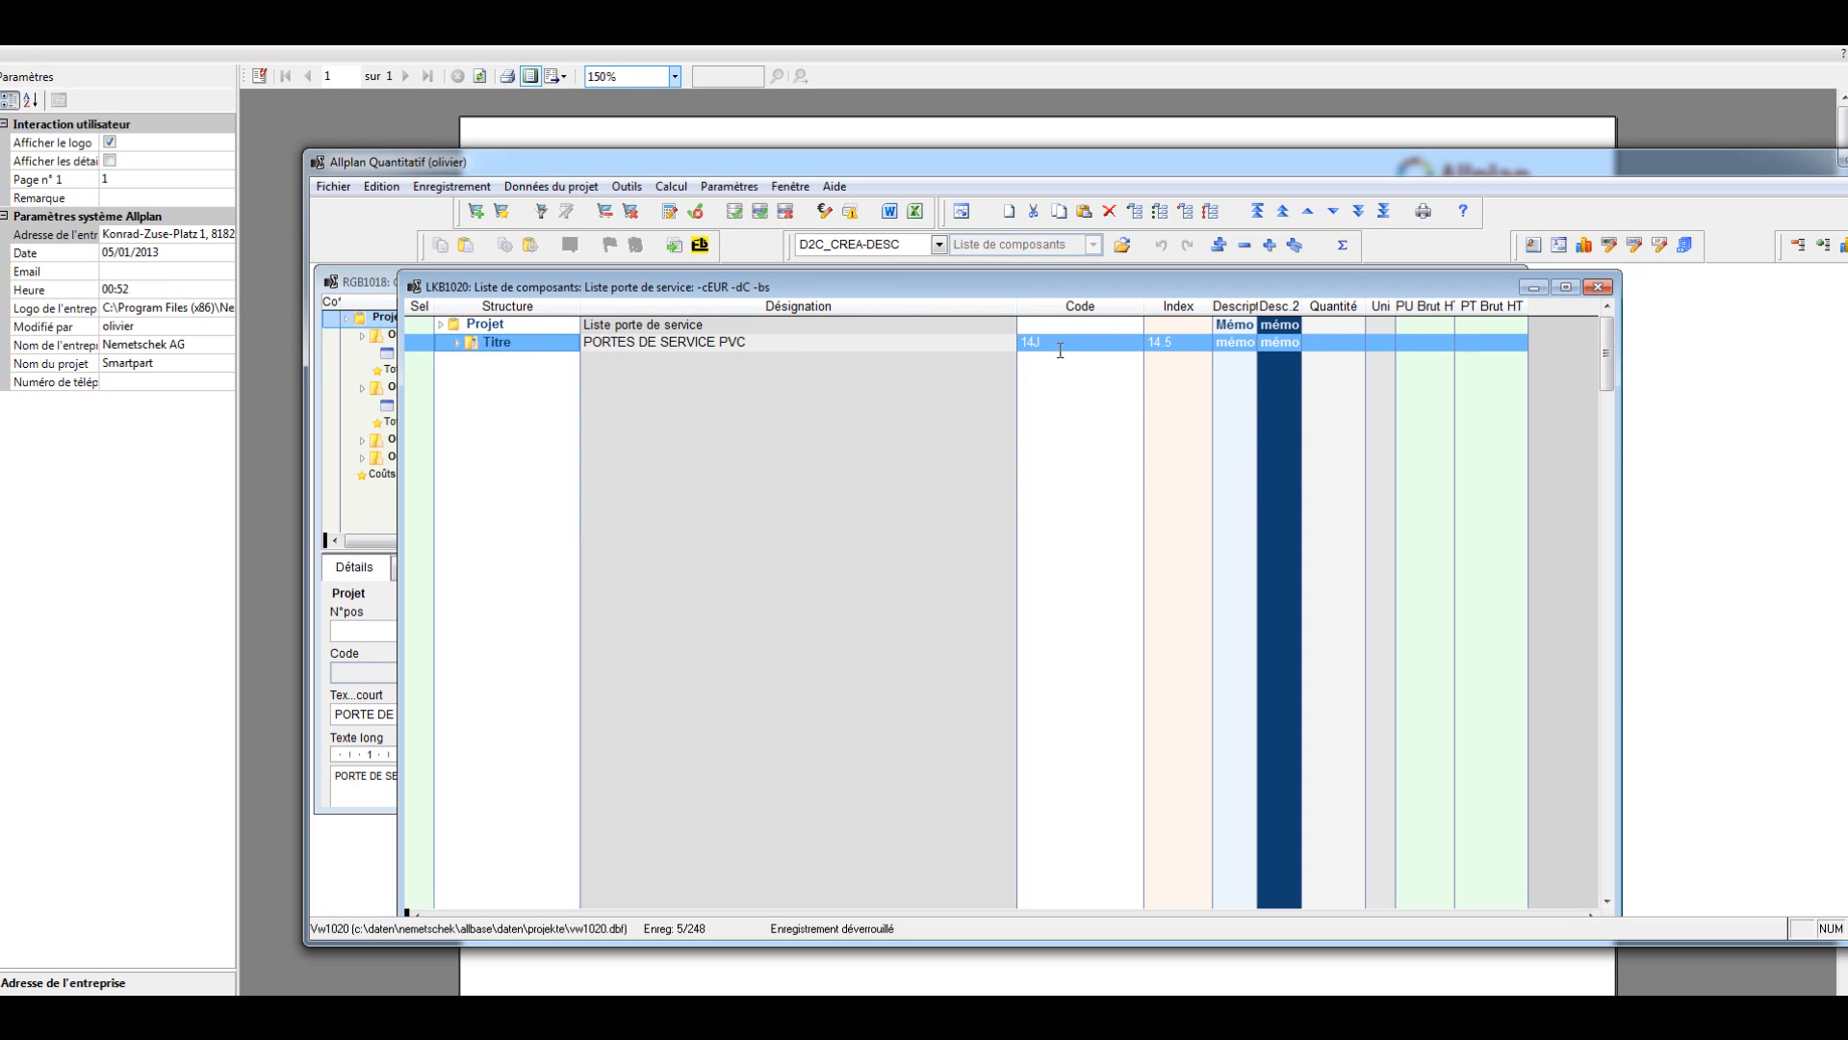
mouse_move(1051, 295)
left_mouse_down()
mouse_move(1476, 313)
mouse_move(1030, 279)
left_mouse_up()
left_click_drag(1068, 175, 784, 505)
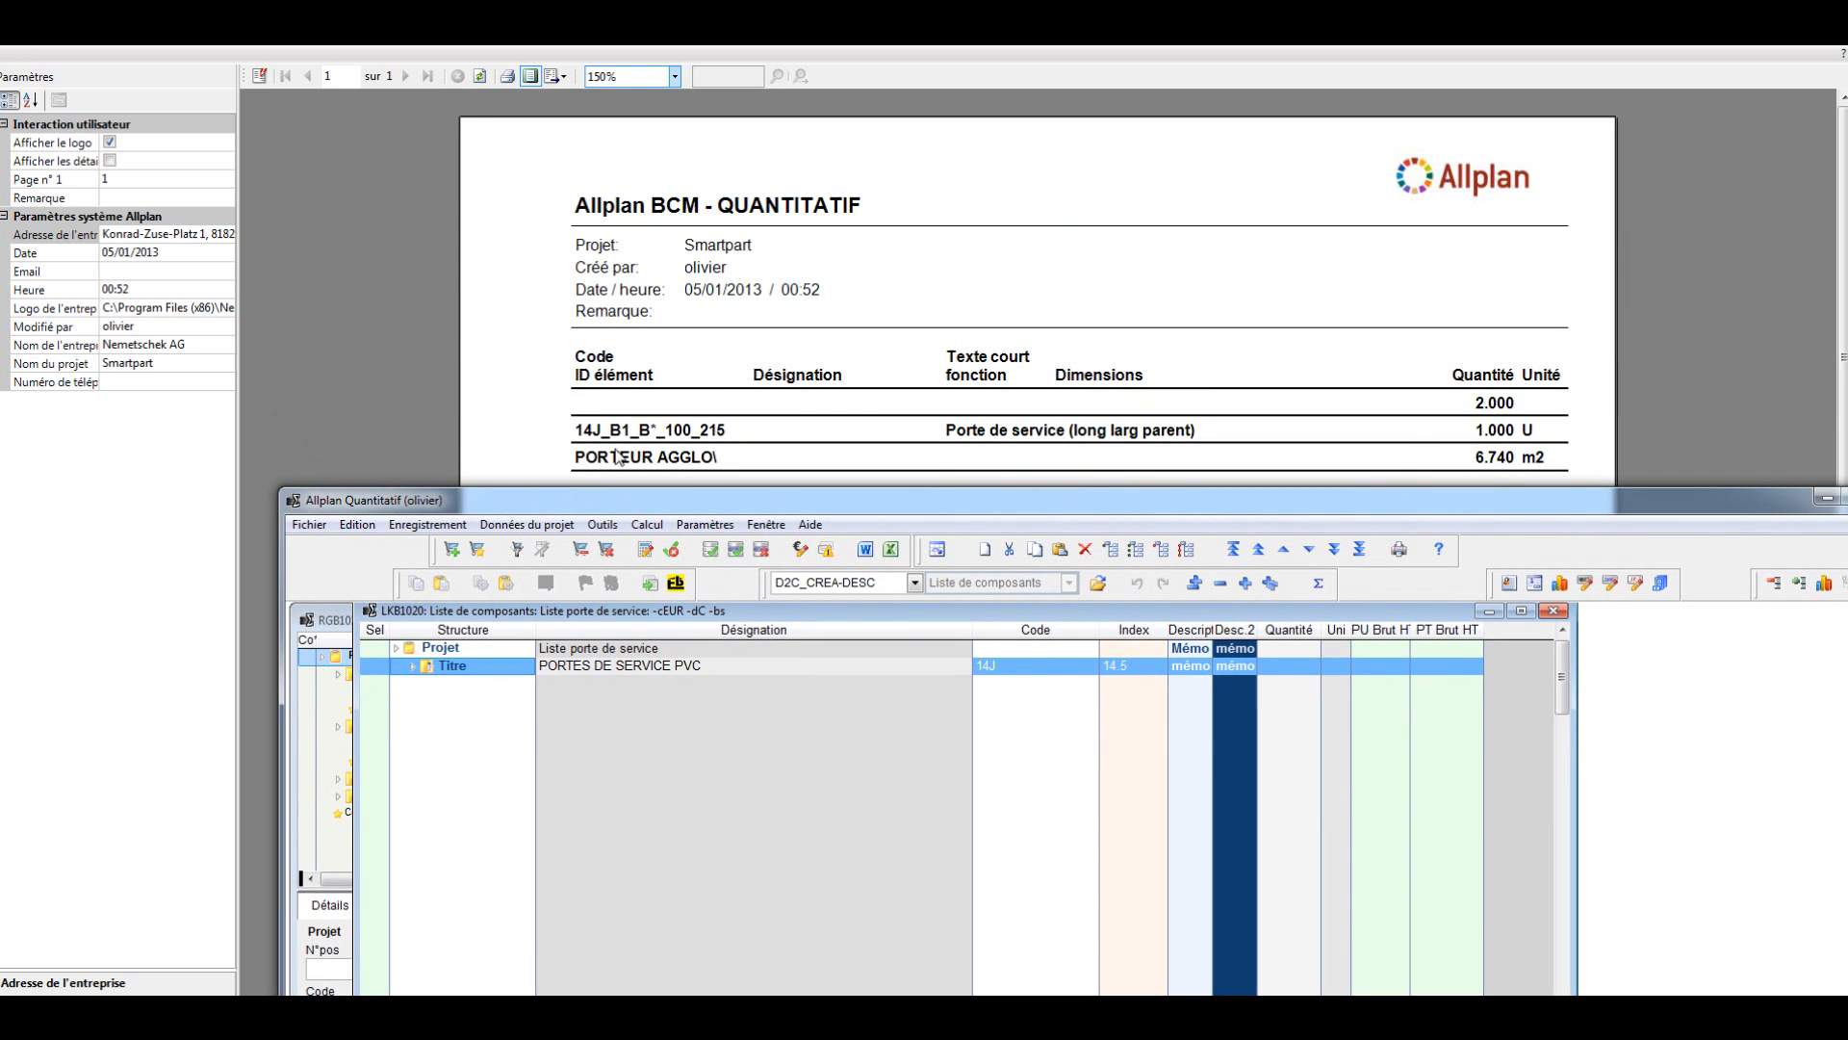
Step: Expand PORTES DE SERVICE PVC down to the white vertical-slat doors and select the 100 x 215 component to compare codes
left_click(413, 667)
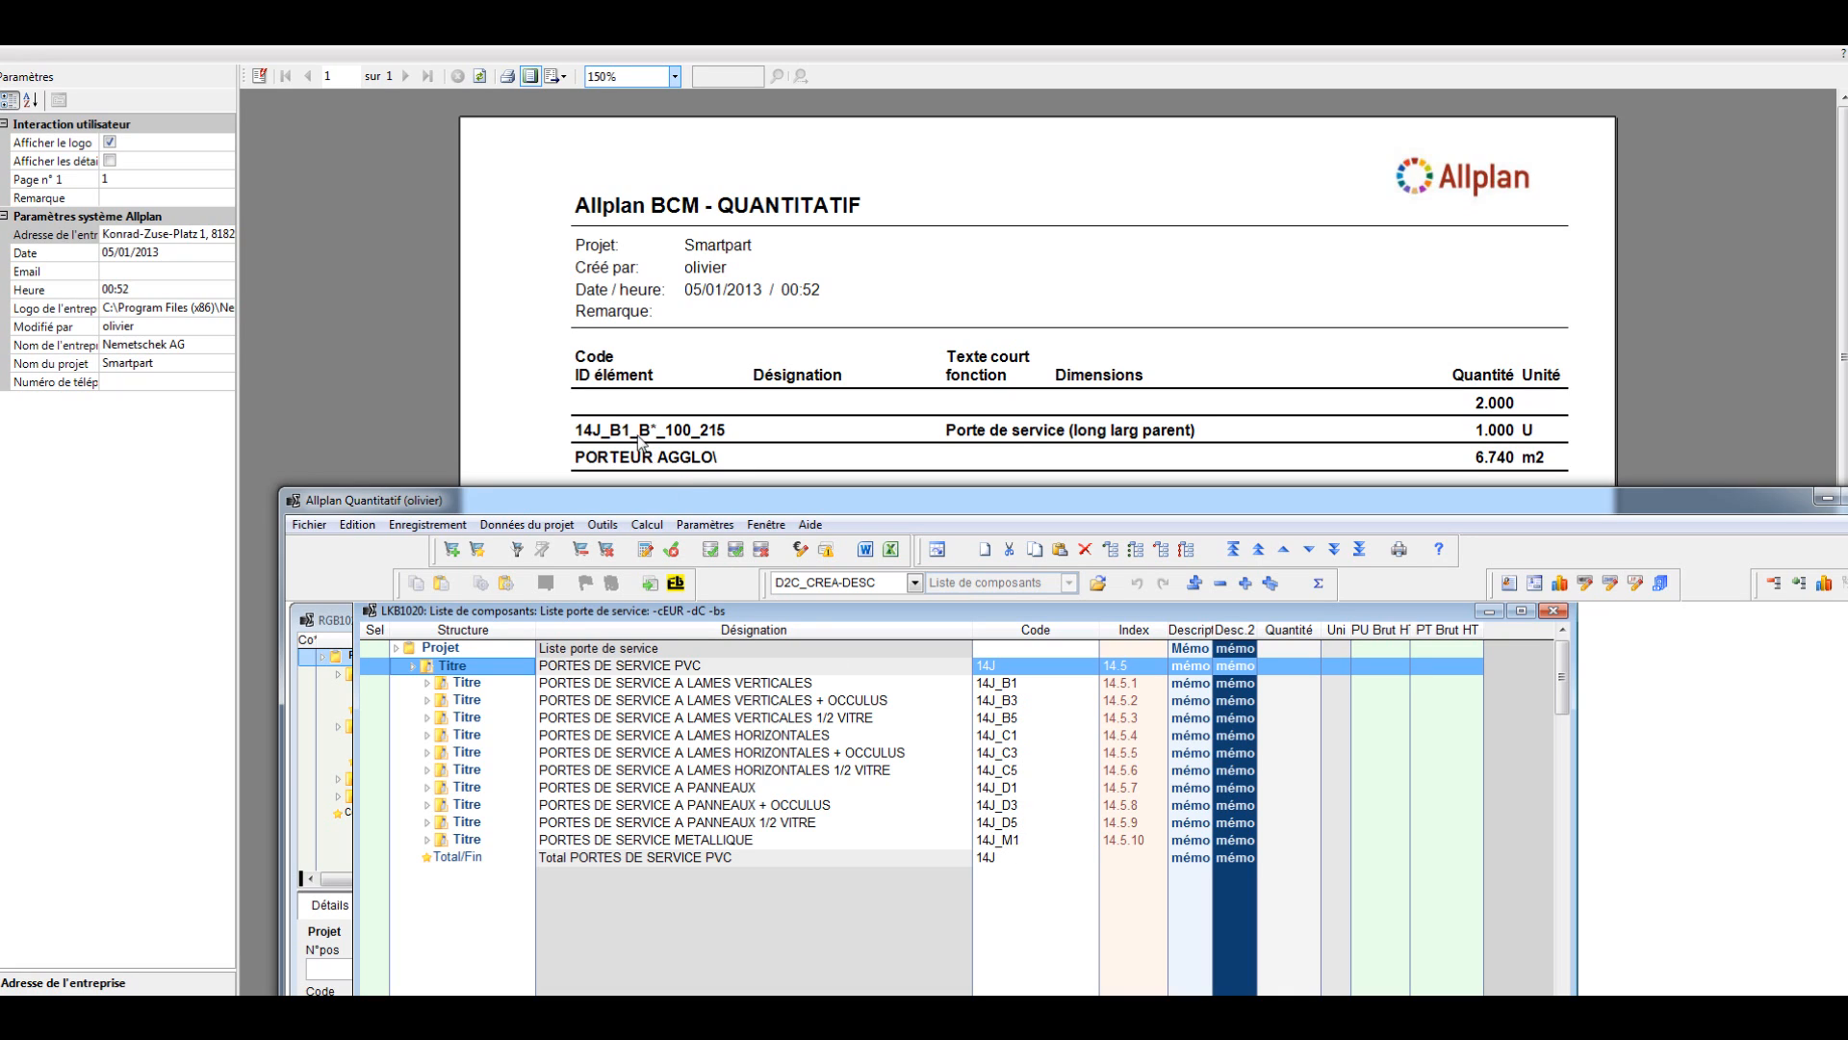
left_click(681, 682)
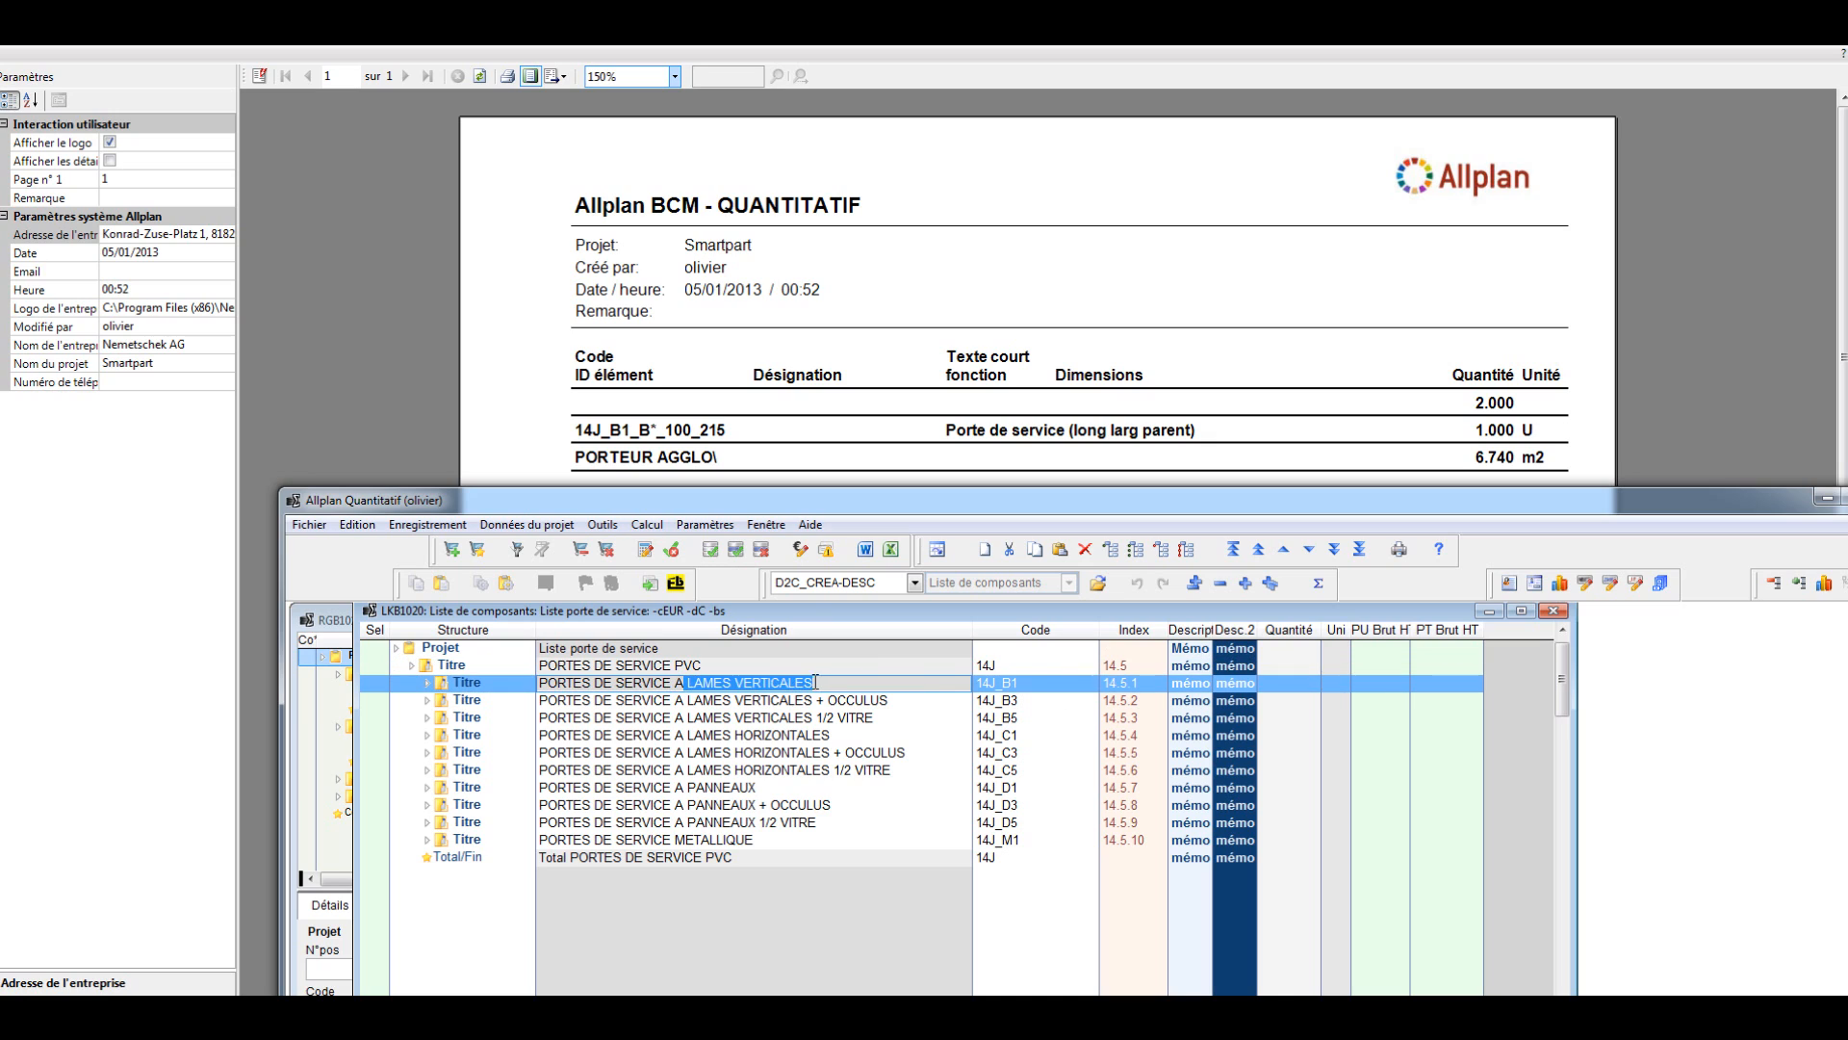
left_click(427, 685)
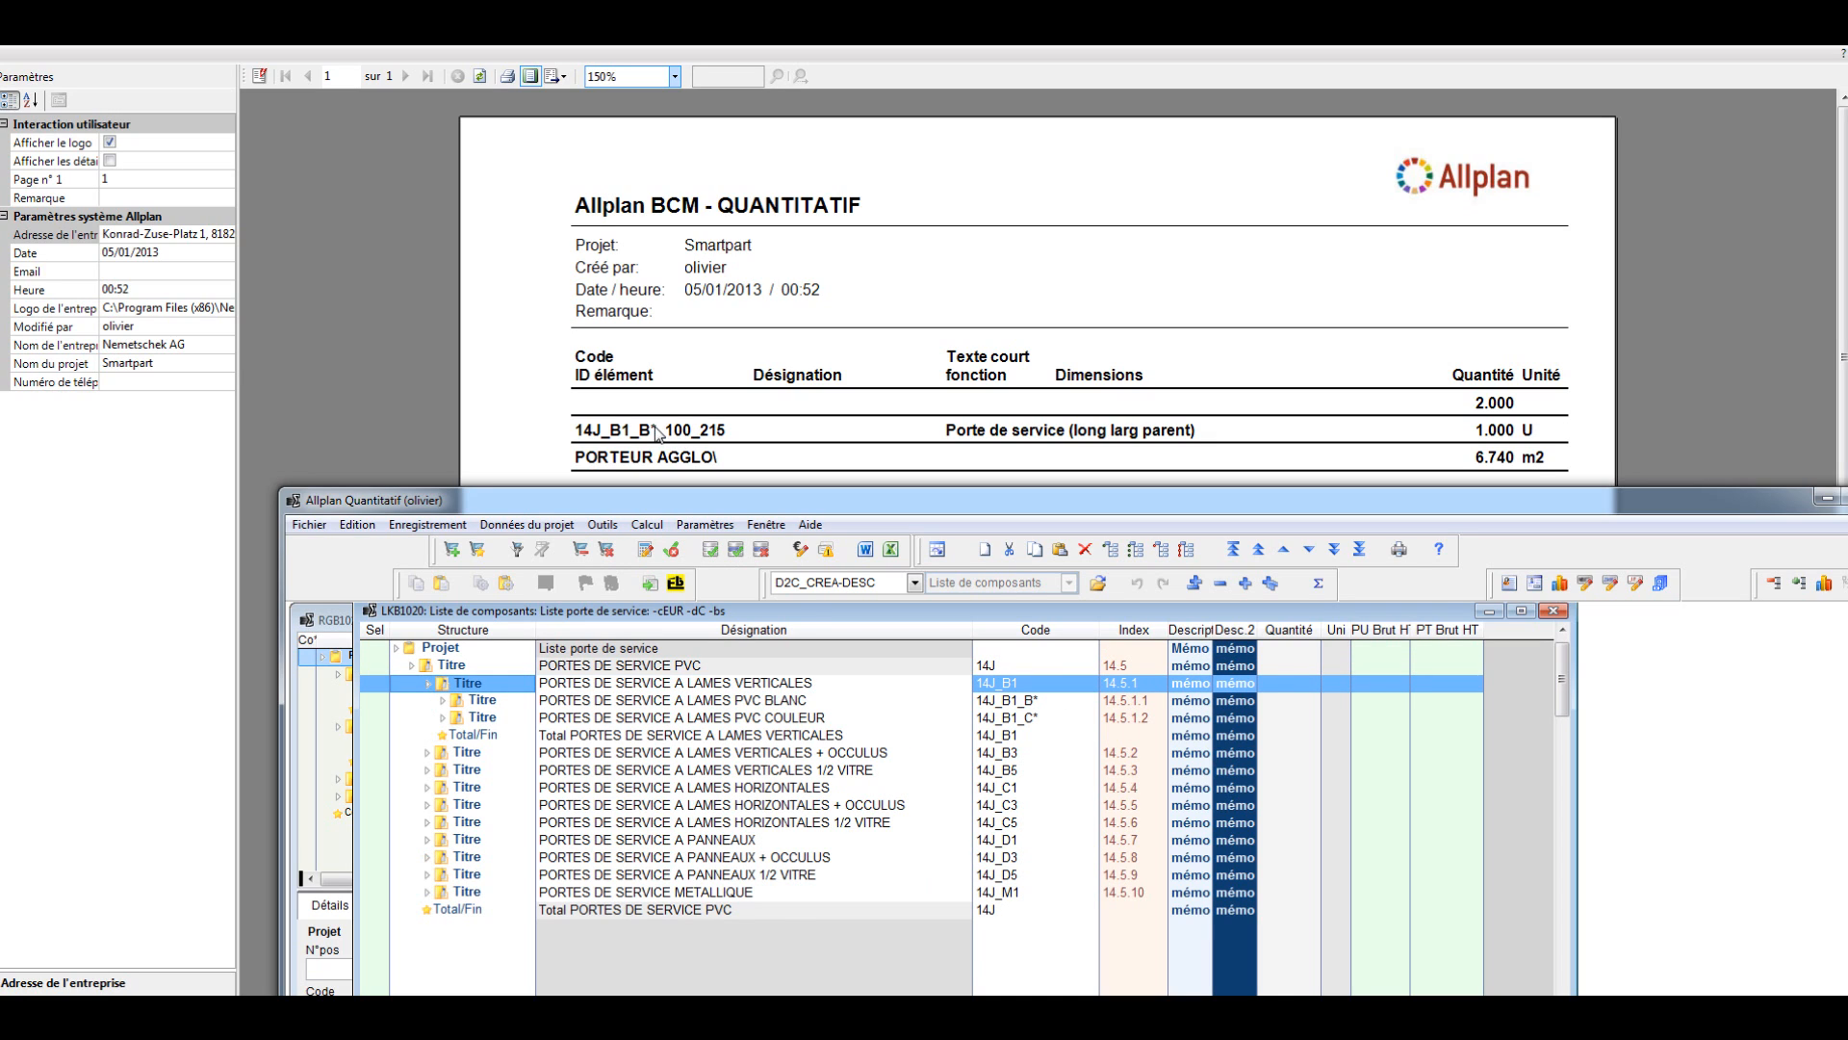
left_click(1030, 702)
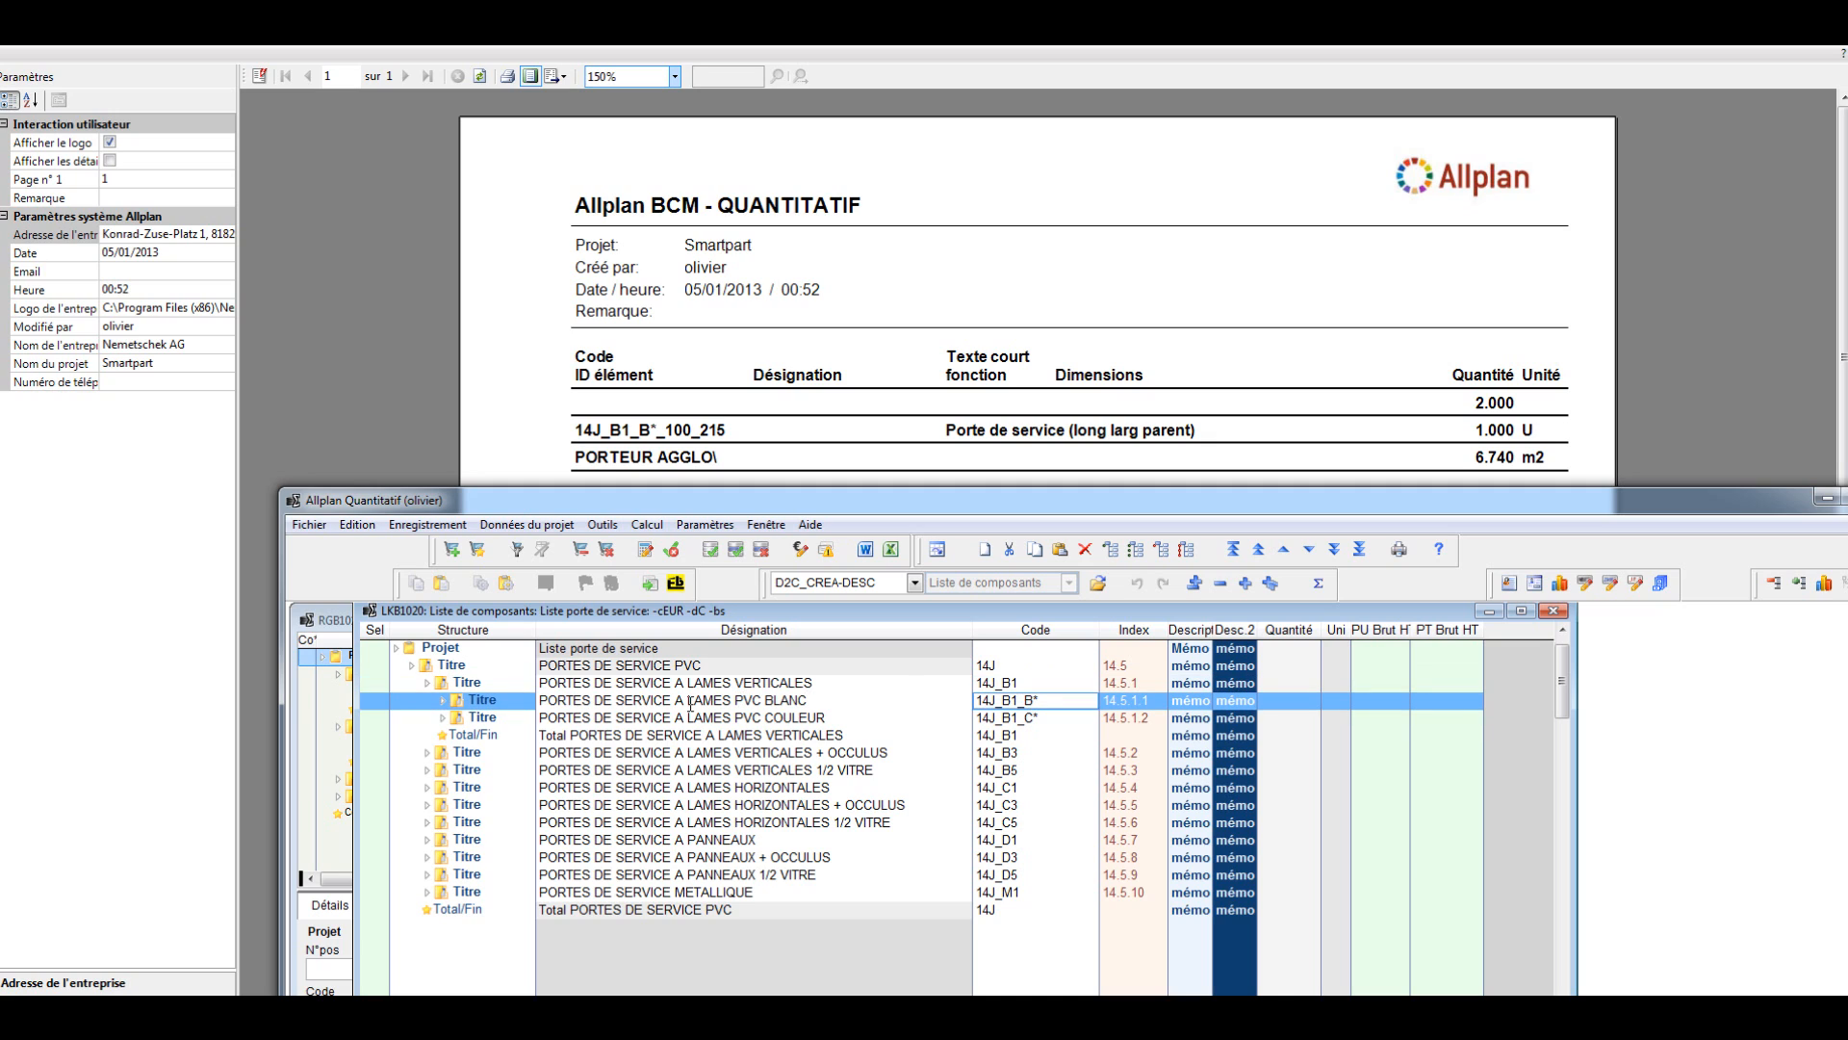
left_click_drag(811, 701, 723, 701)
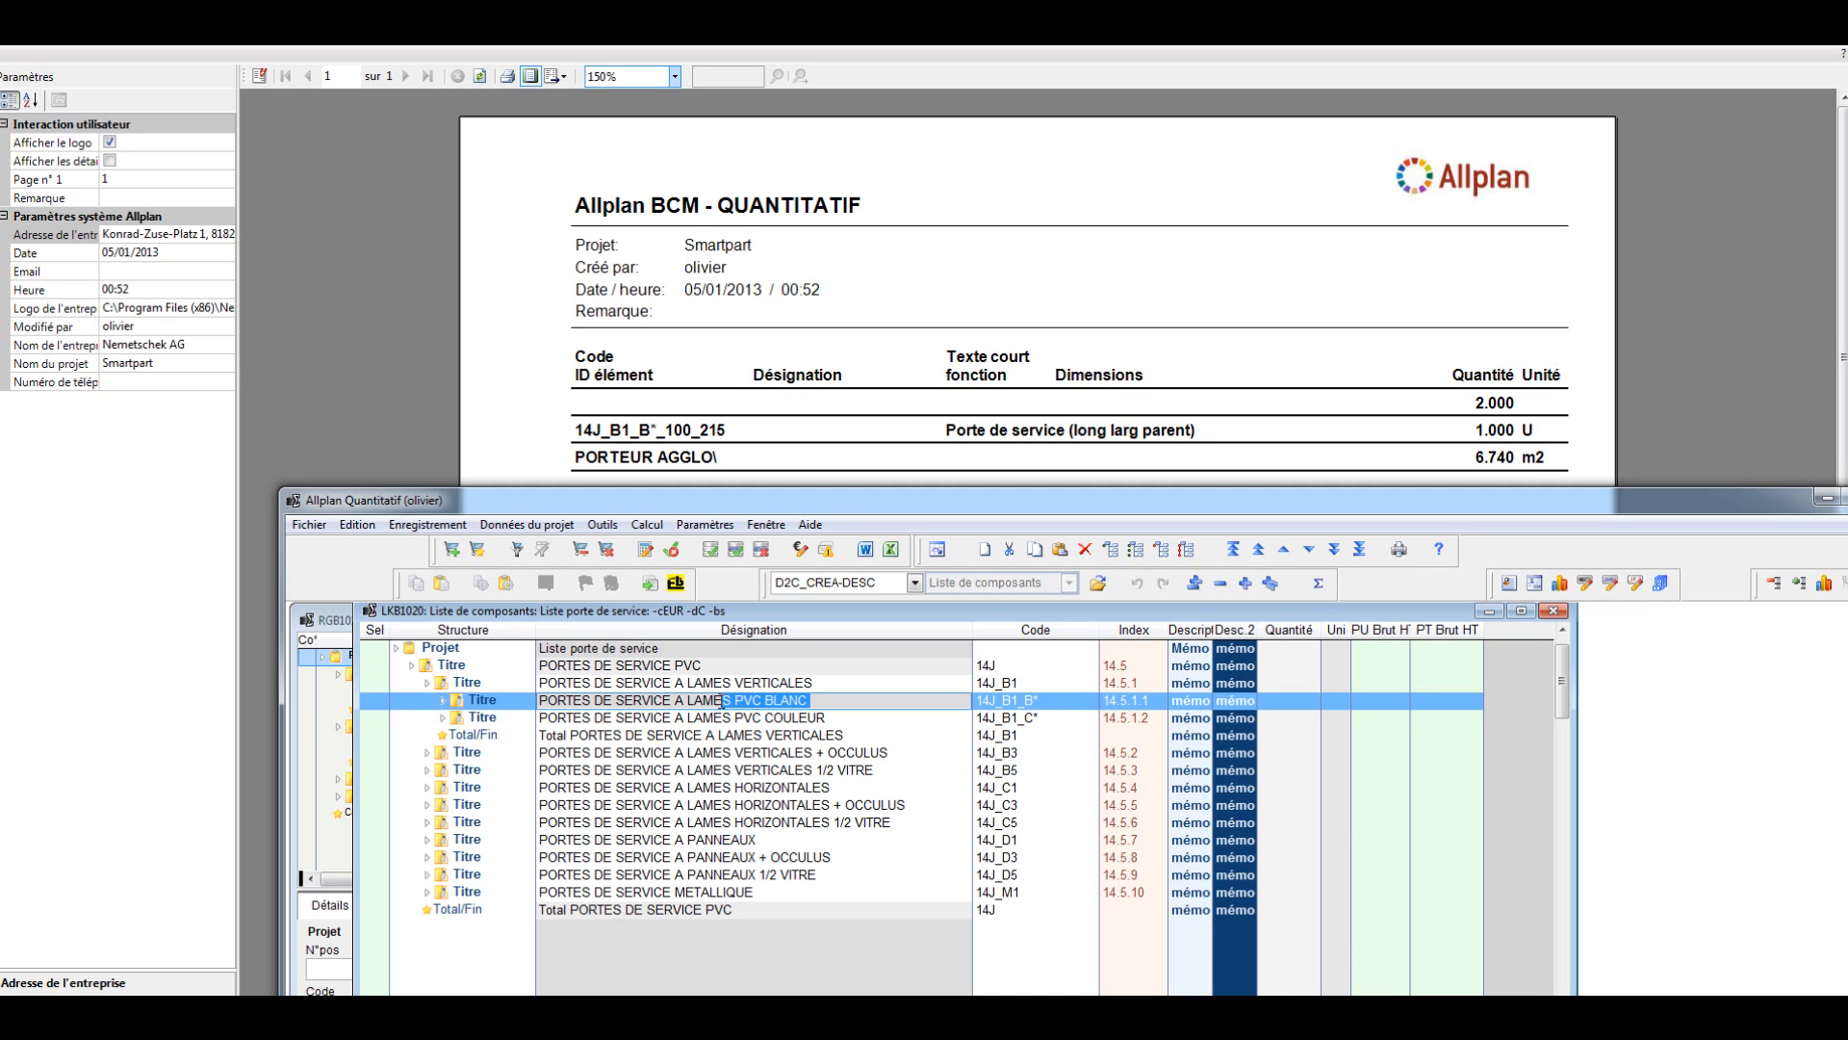
left_click(444, 699)
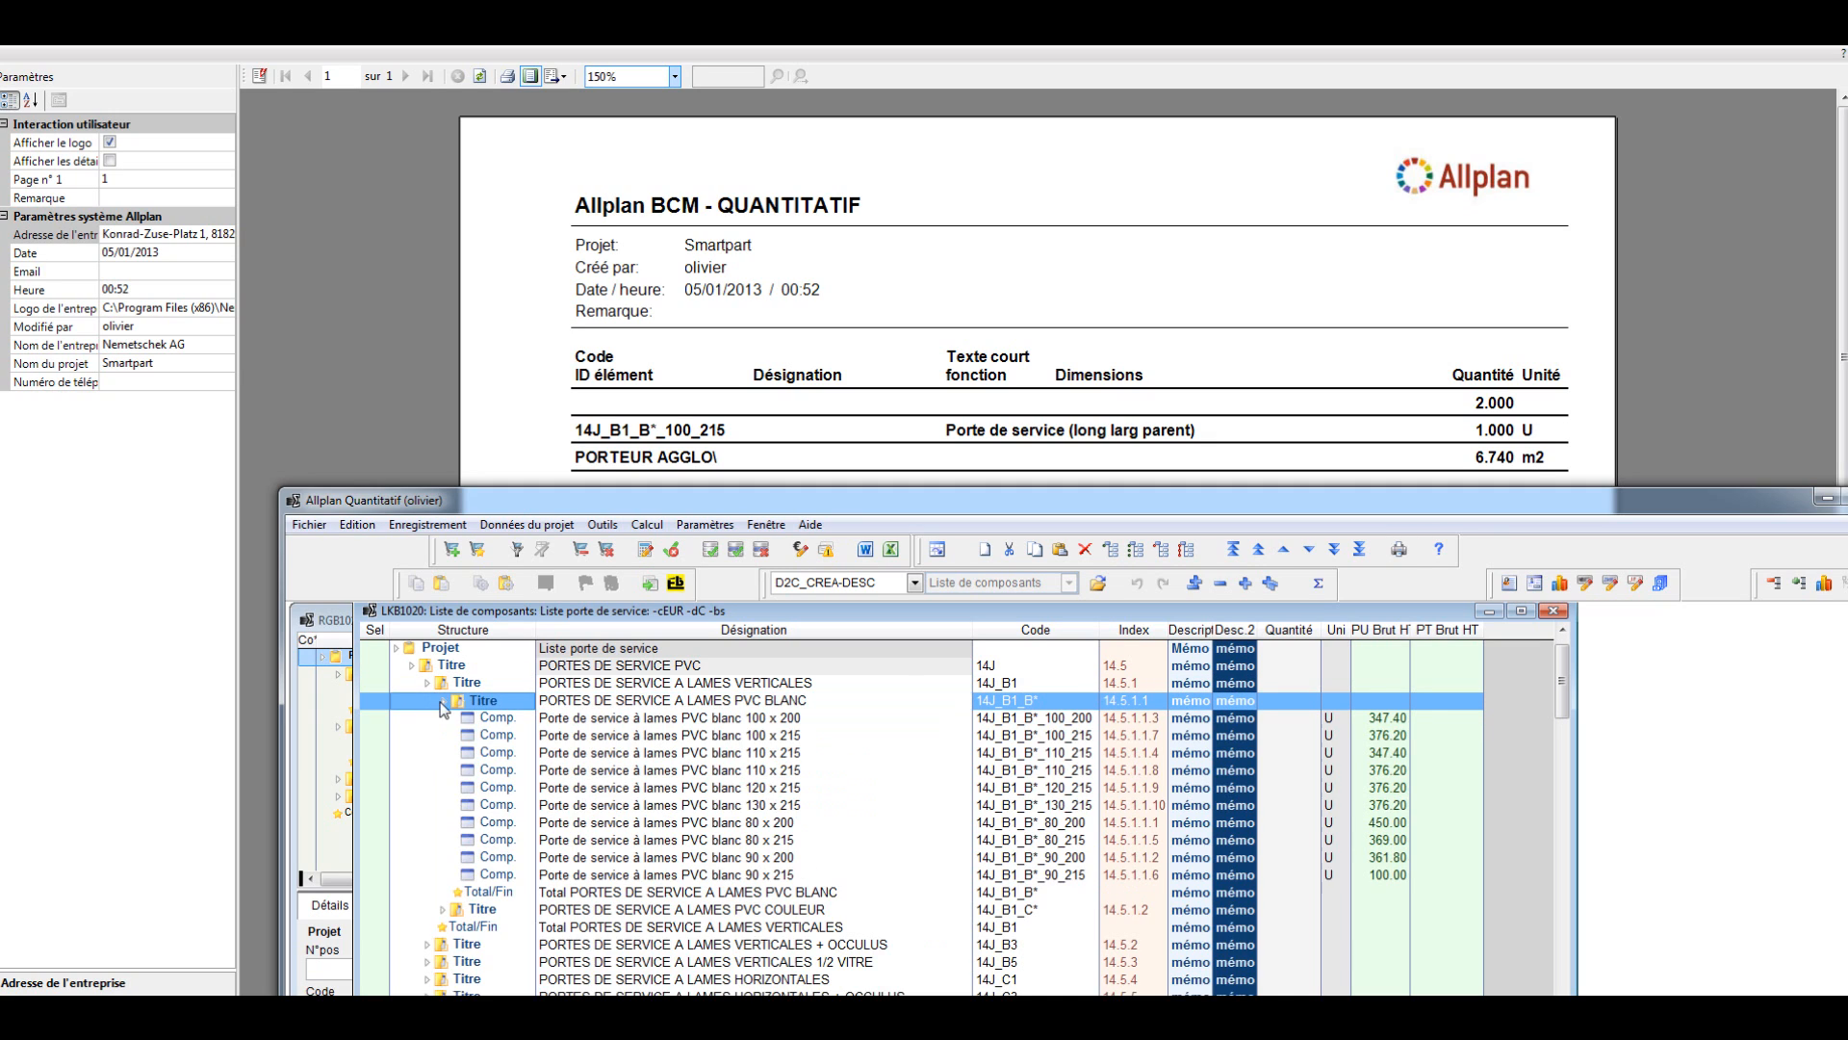
left_click(801, 736)
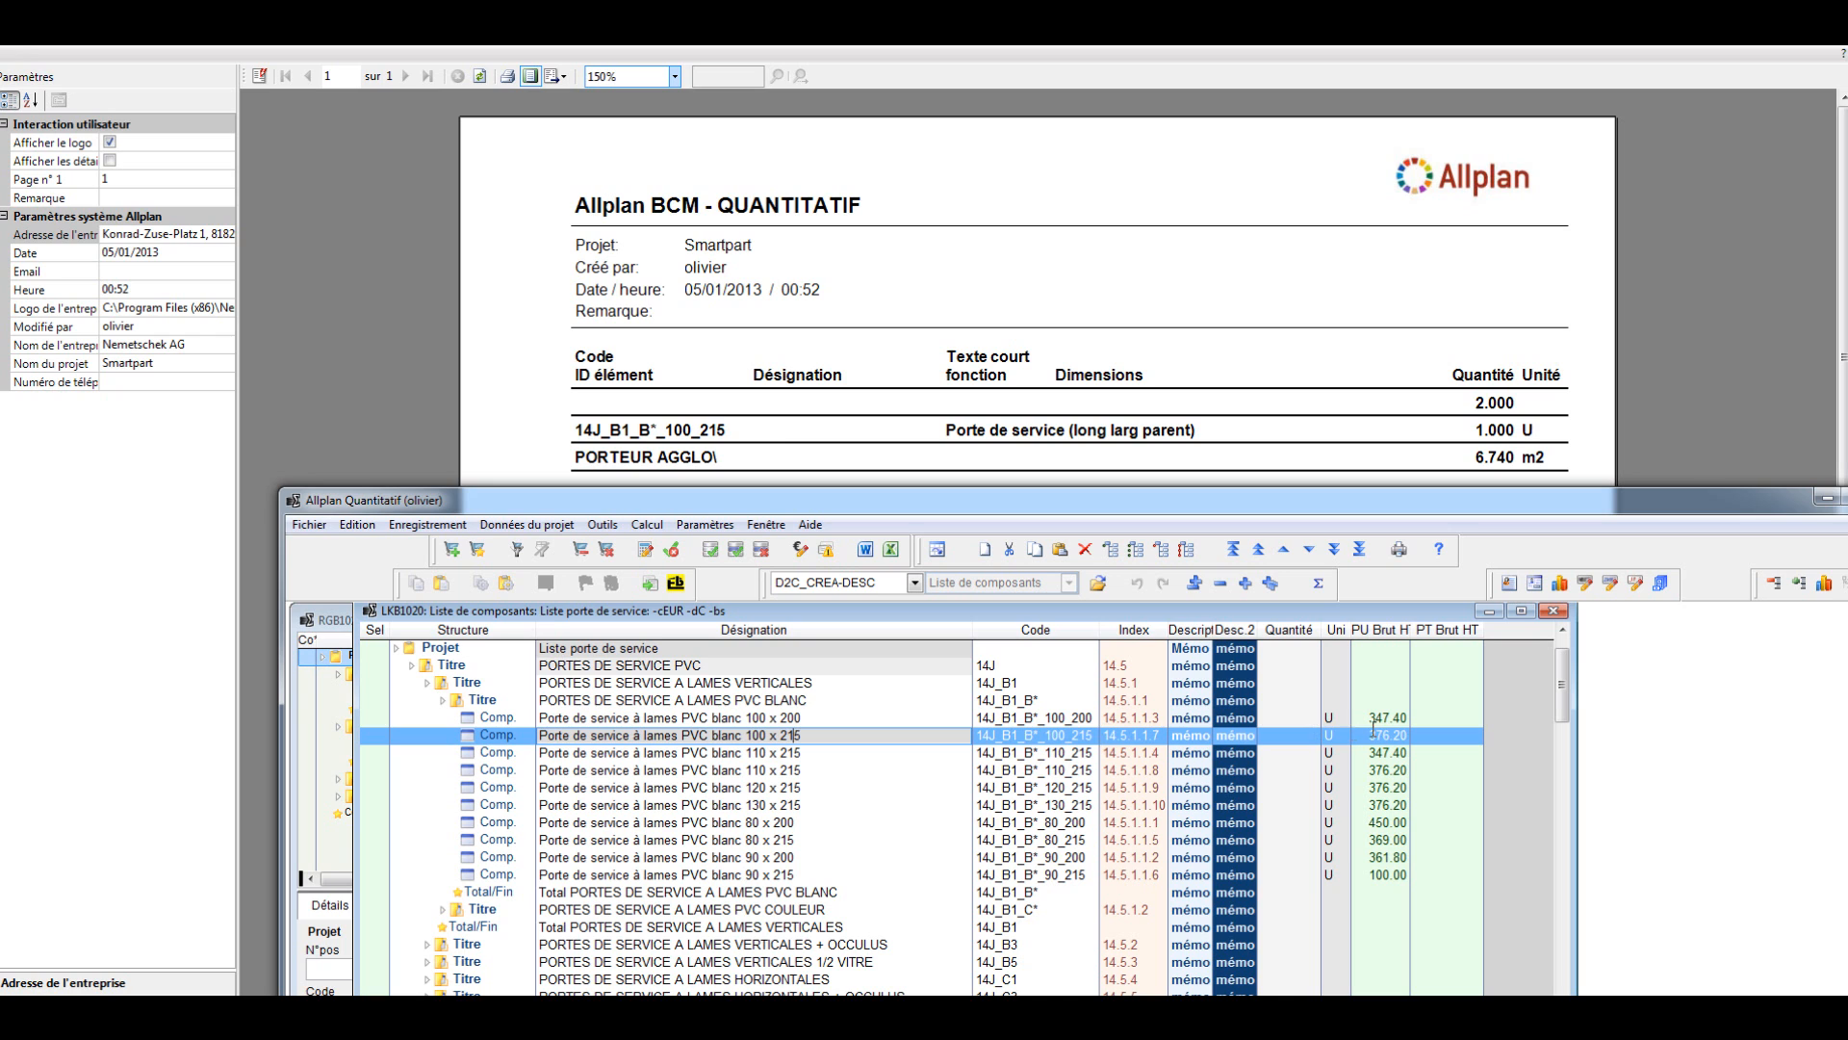
Step: Return to the drawing, set the door opening's width to 0.9000, and update the door SmartPart to fit the opening
left_click_drag(1275, 497, 1847, 193)
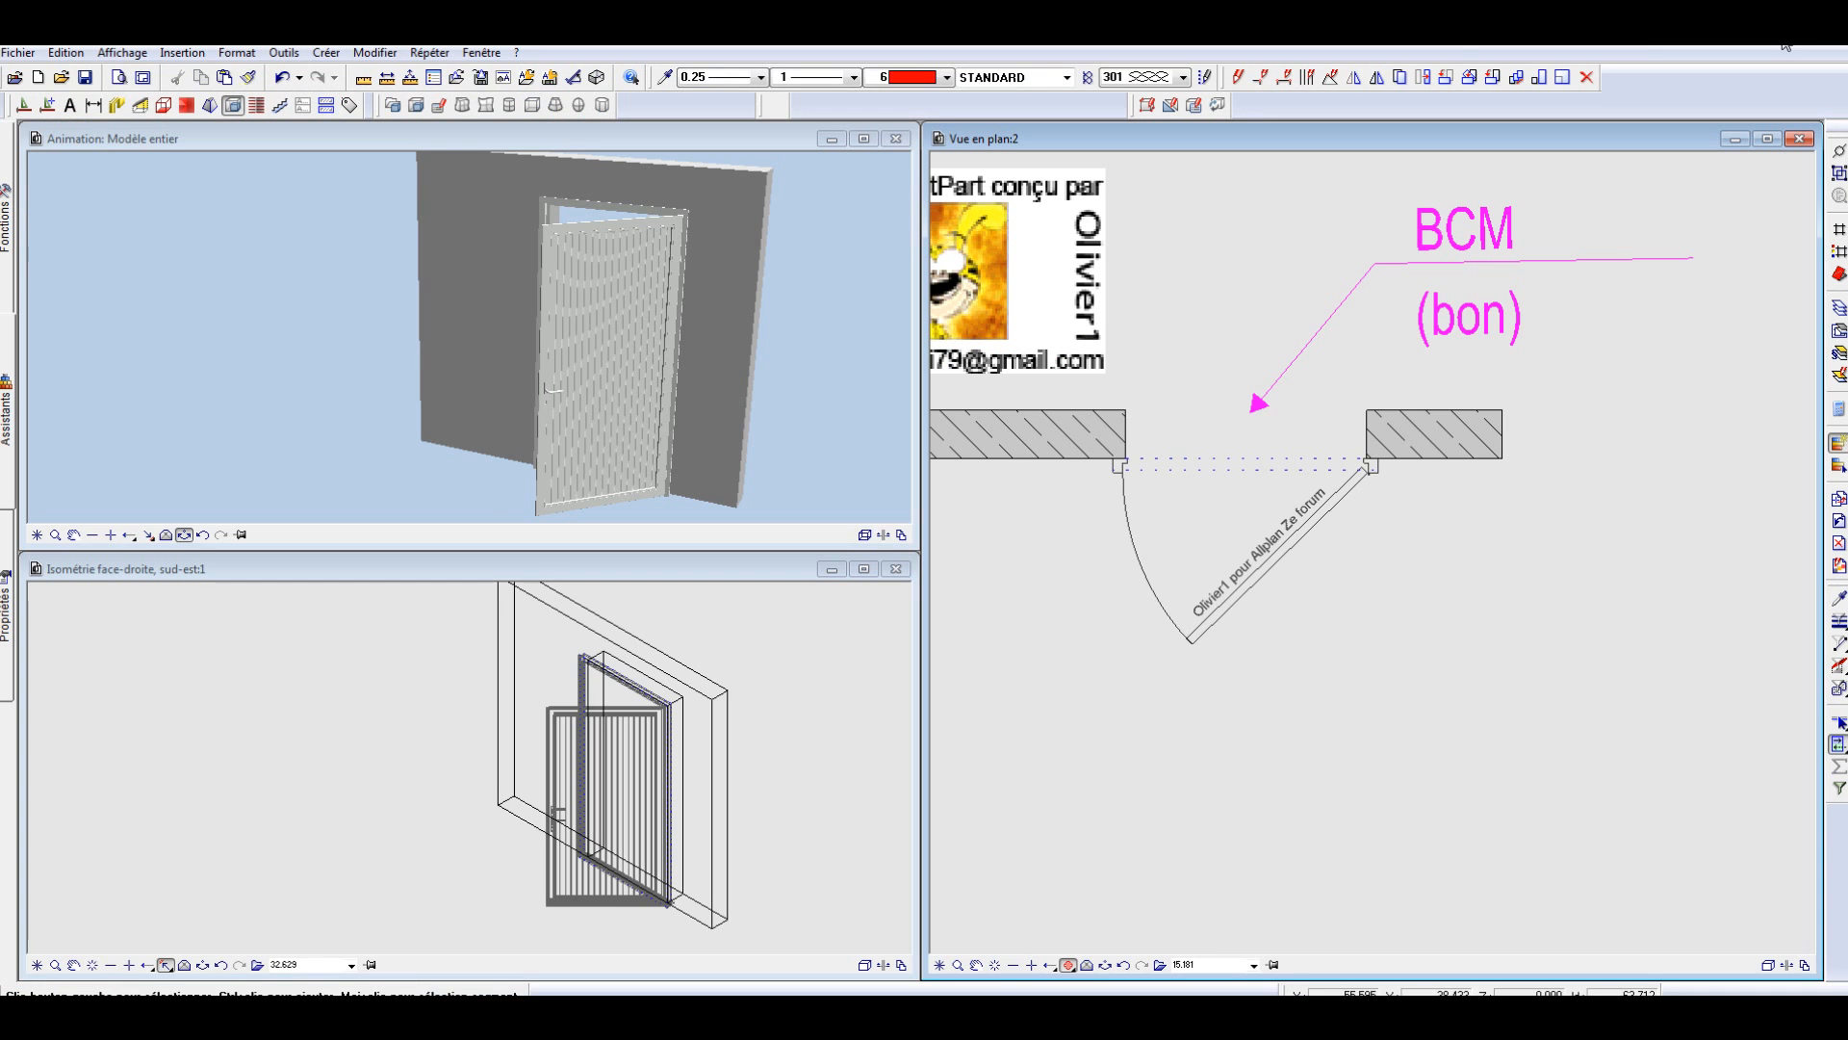
double_click(1207, 432)
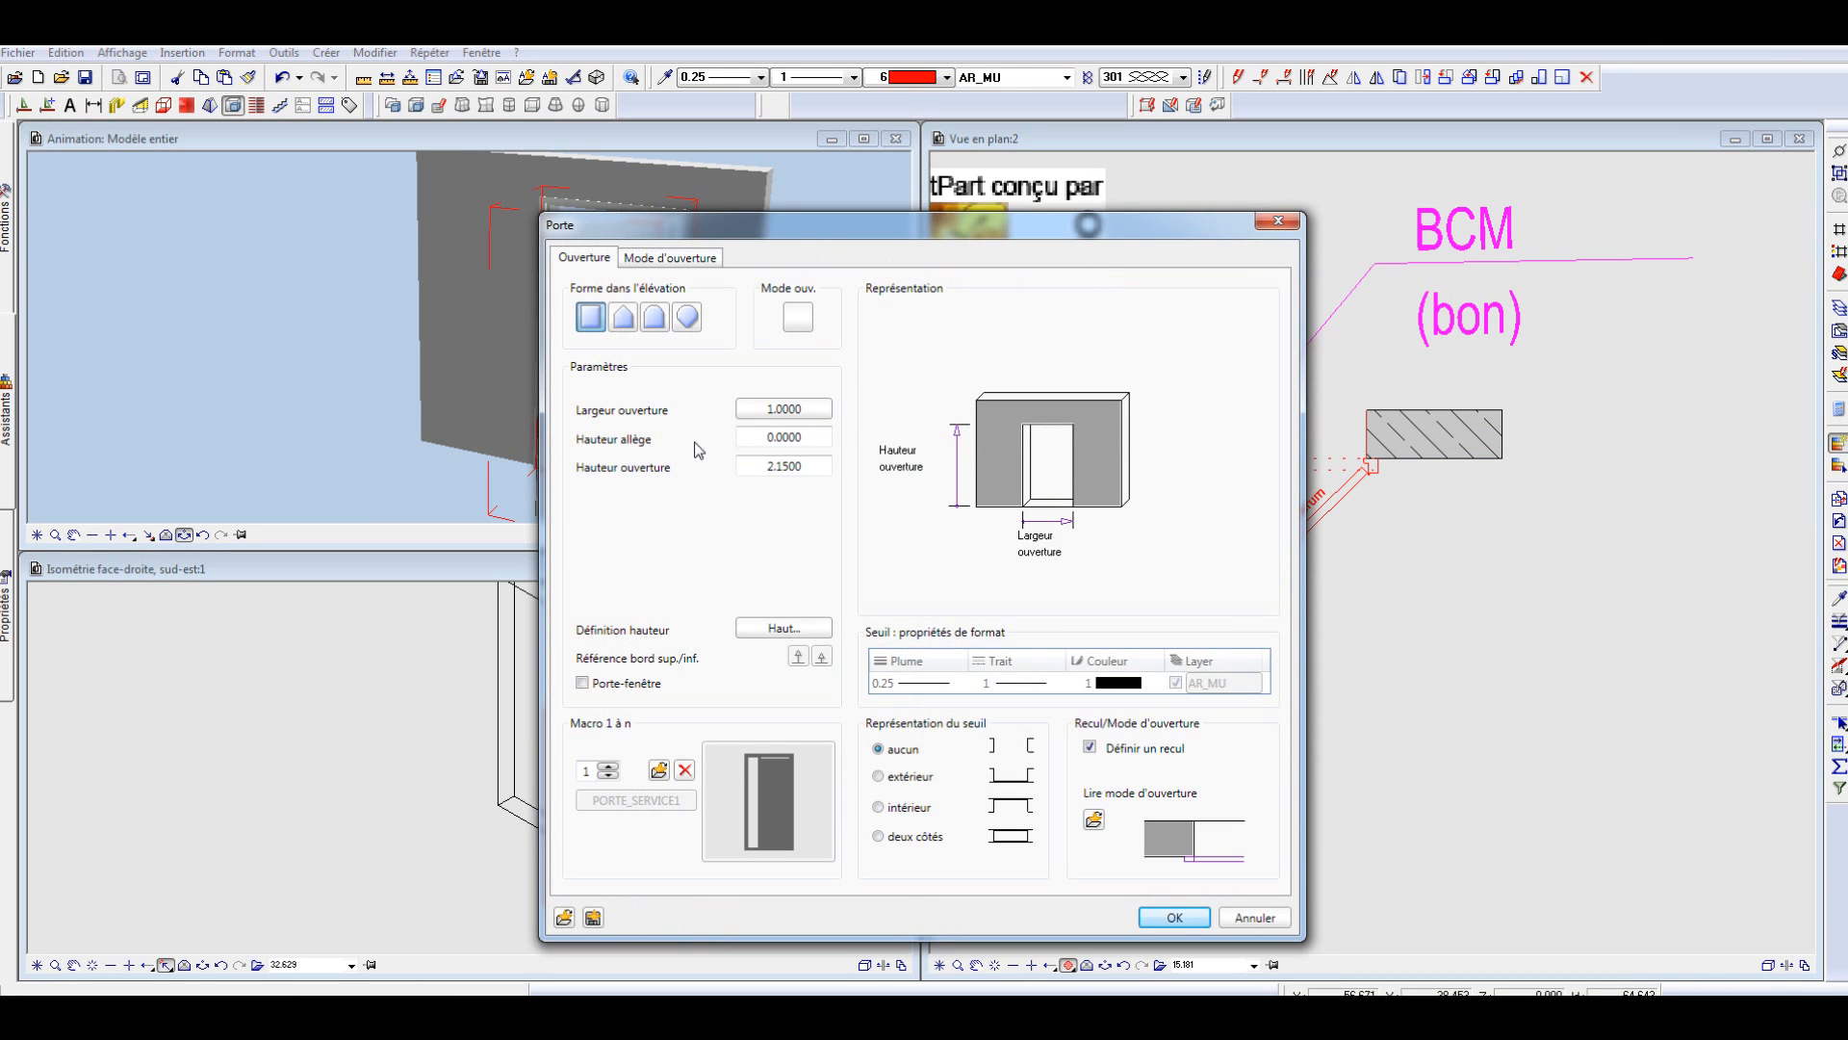
left_click(806, 410)
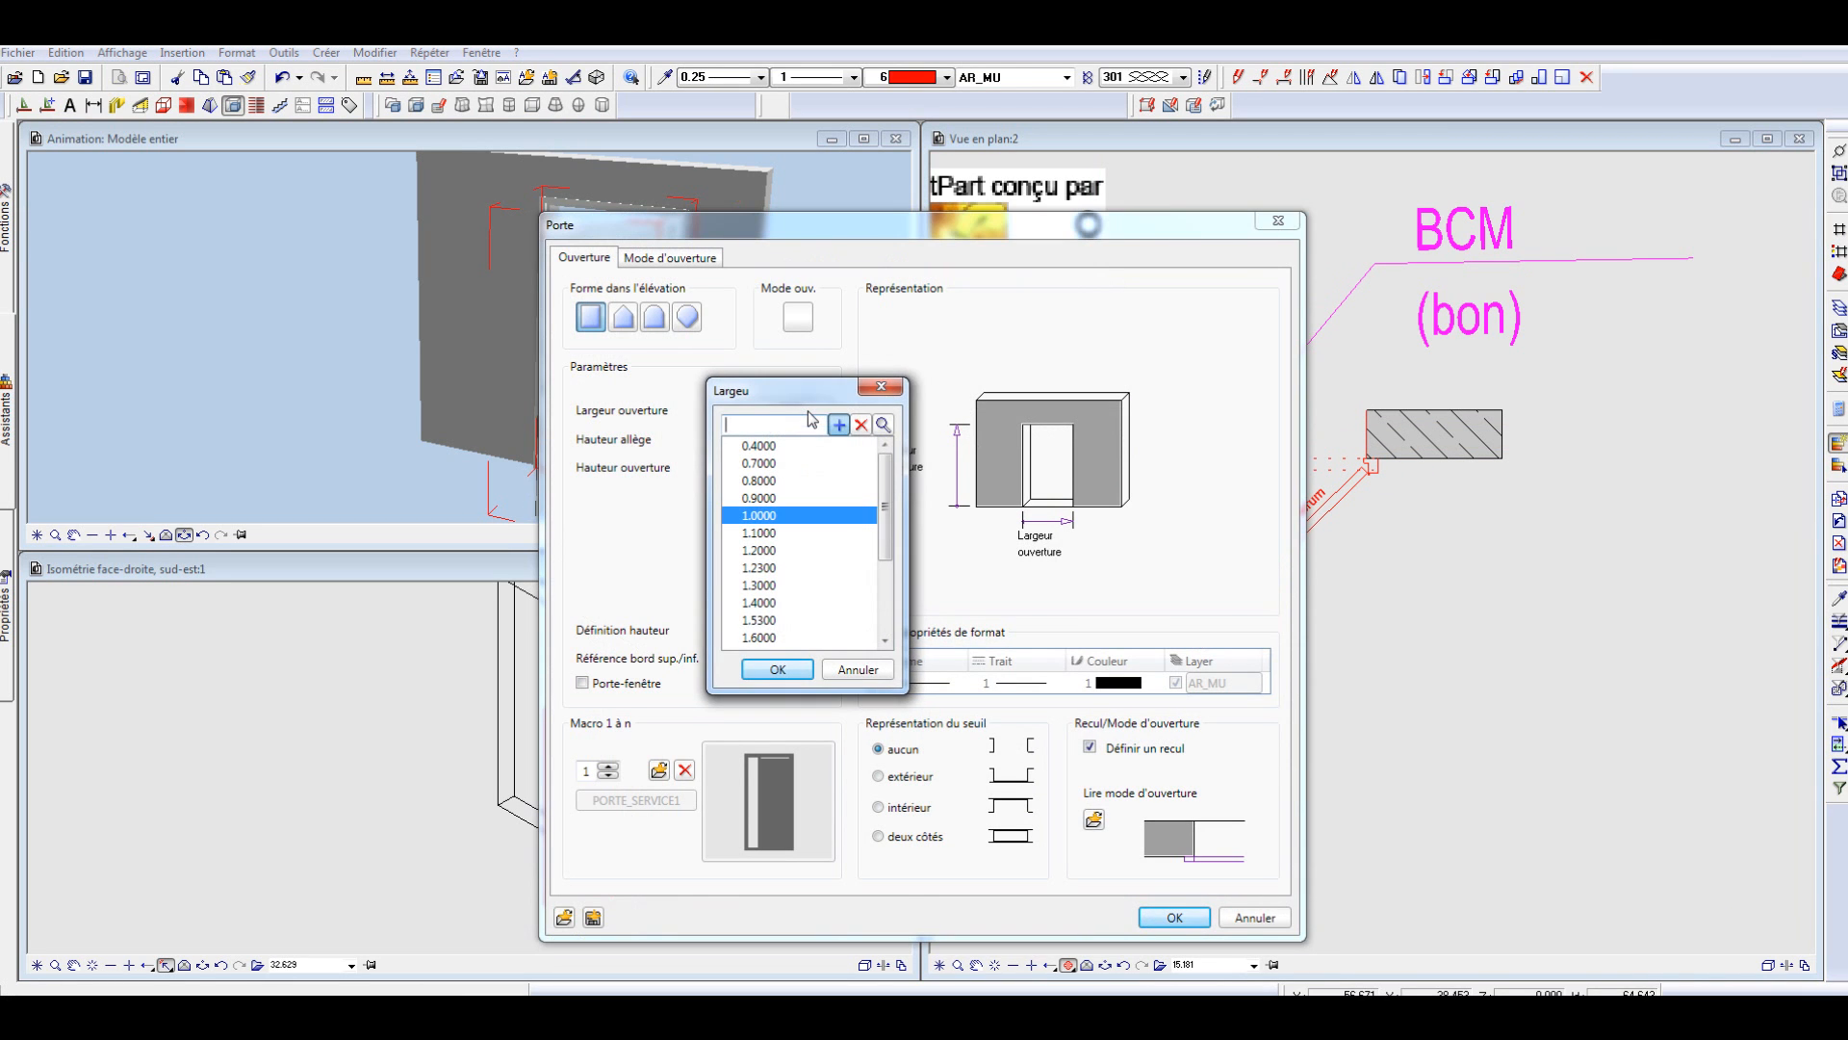
double_click(770, 498)
left_click(1164, 920)
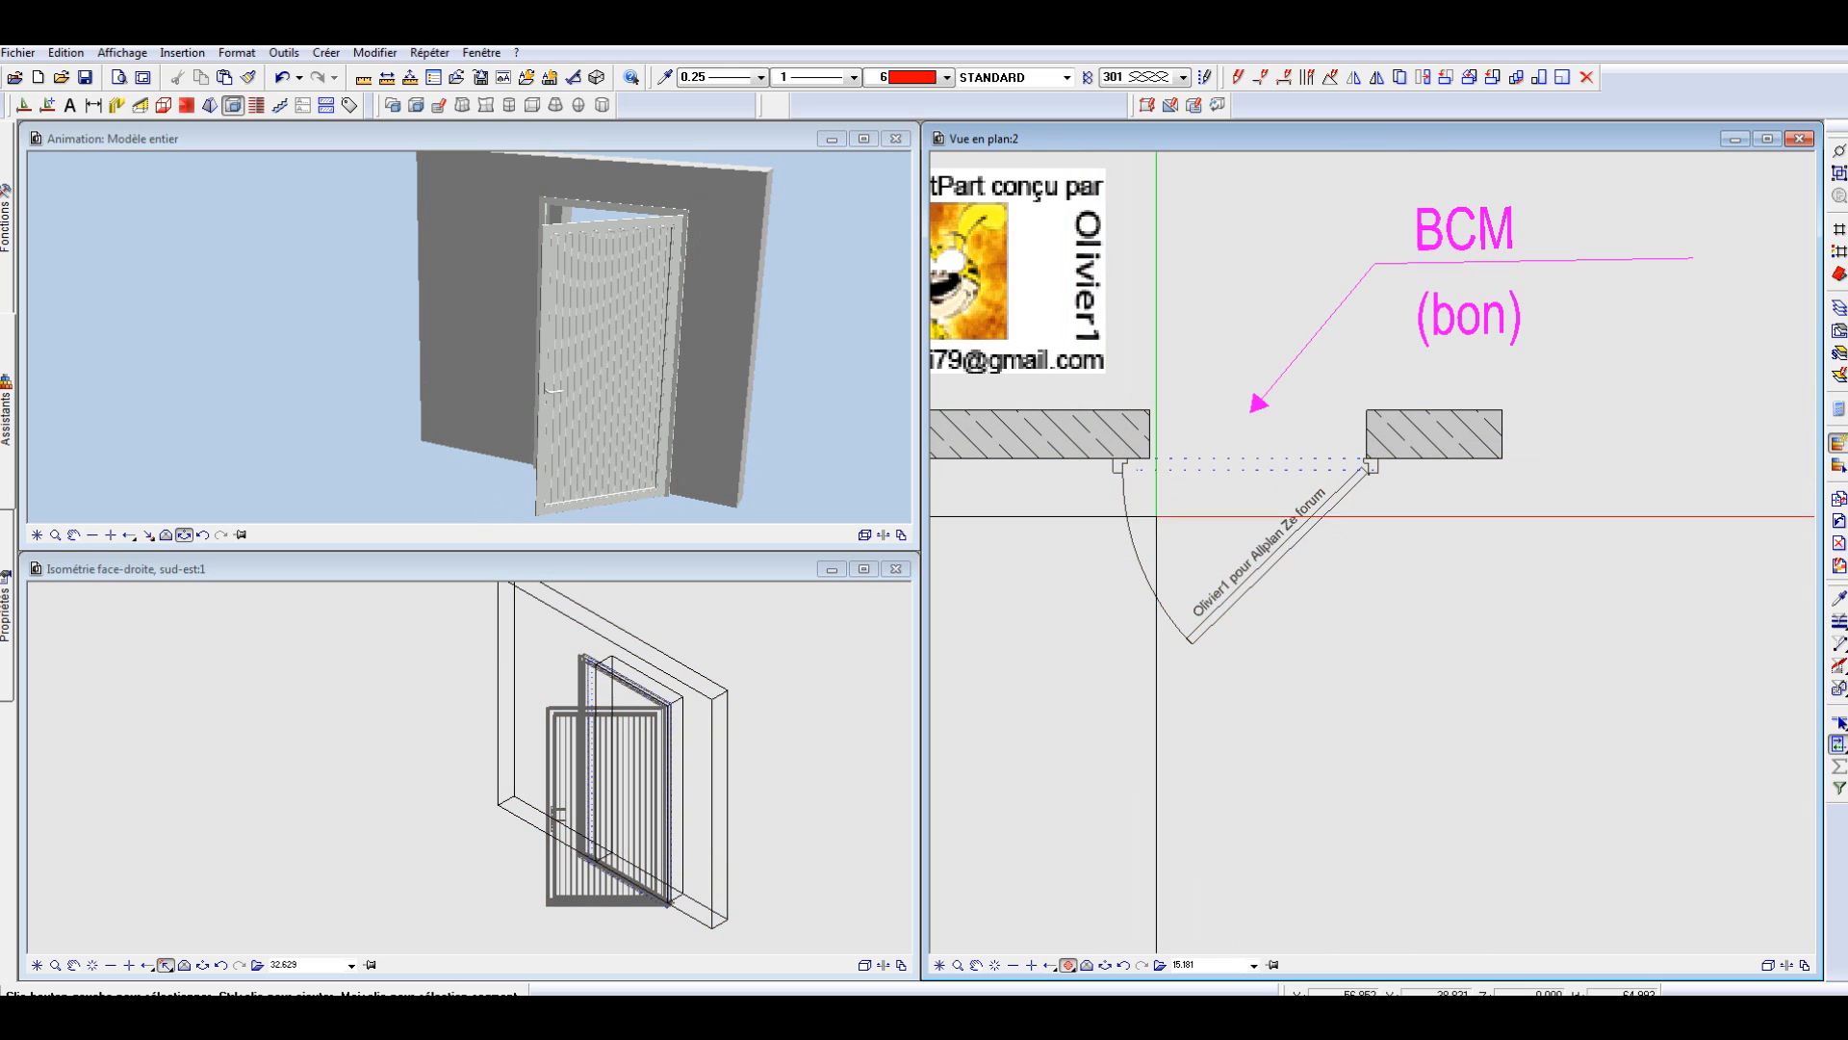
left_click(1218, 106)
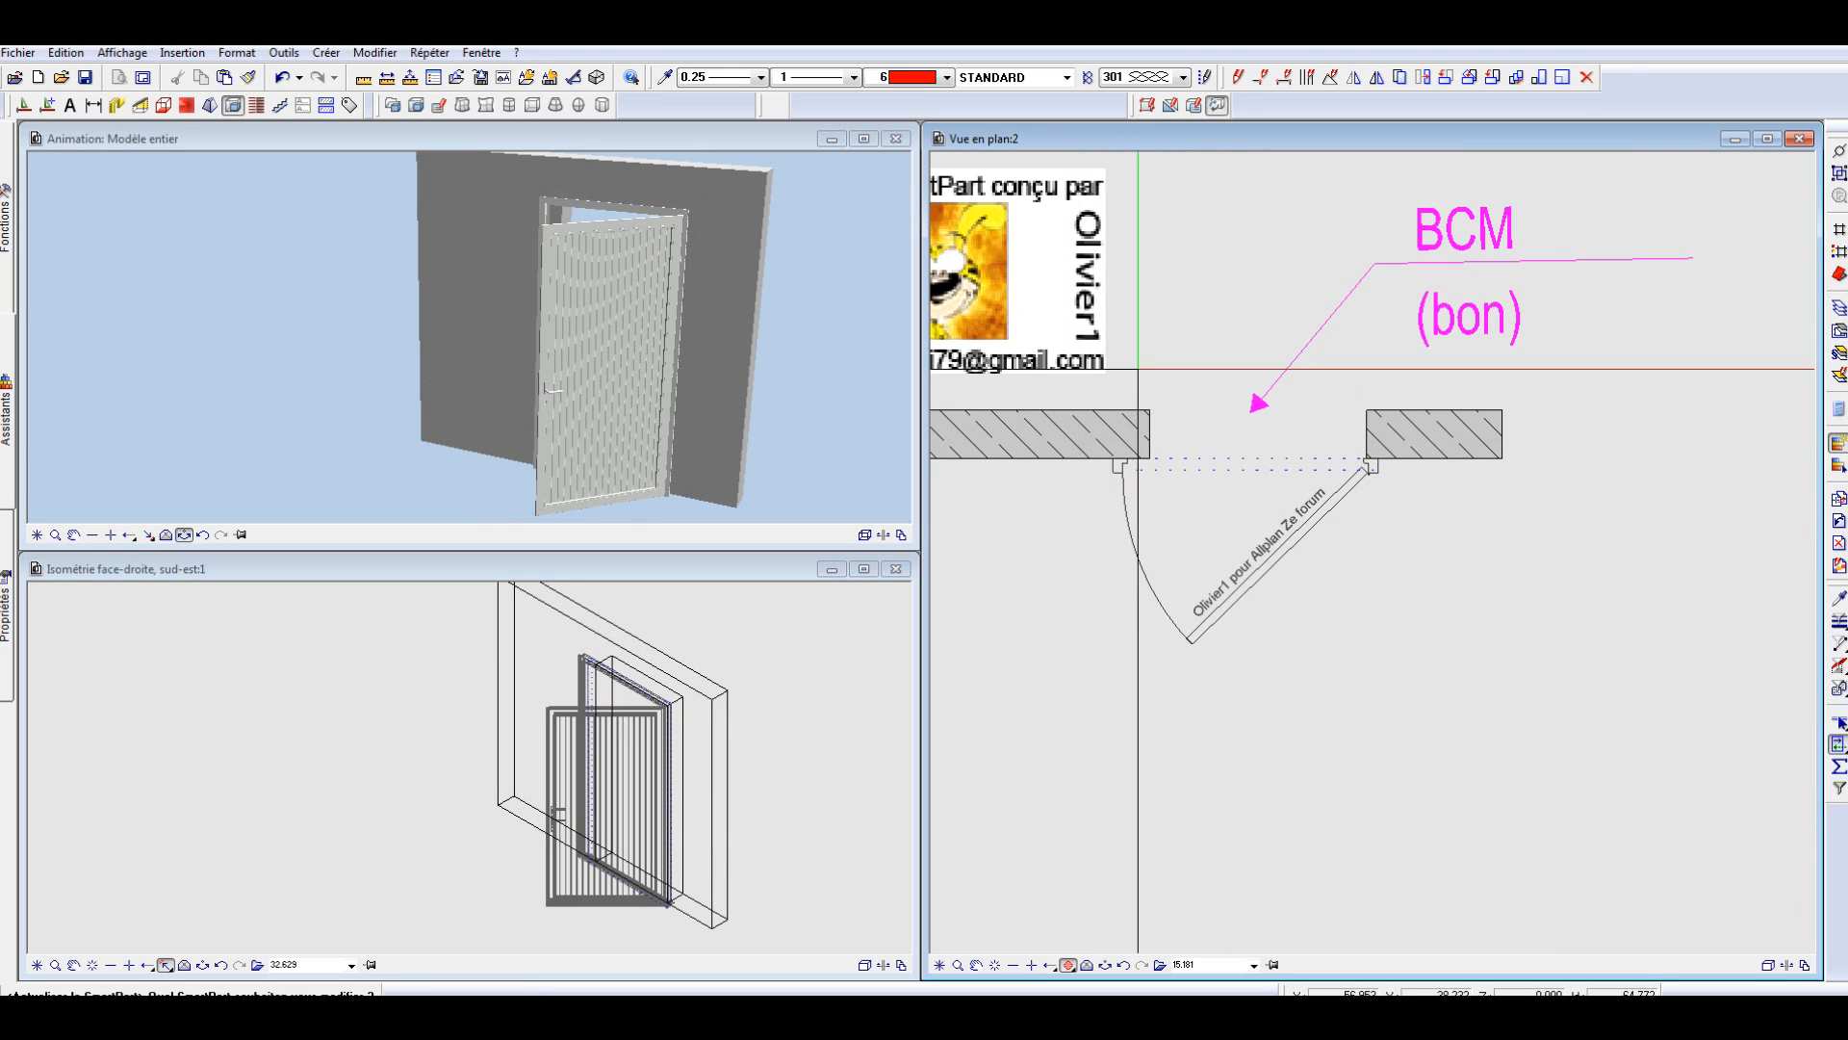
left_click_drag(1083, 382, 1504, 709)
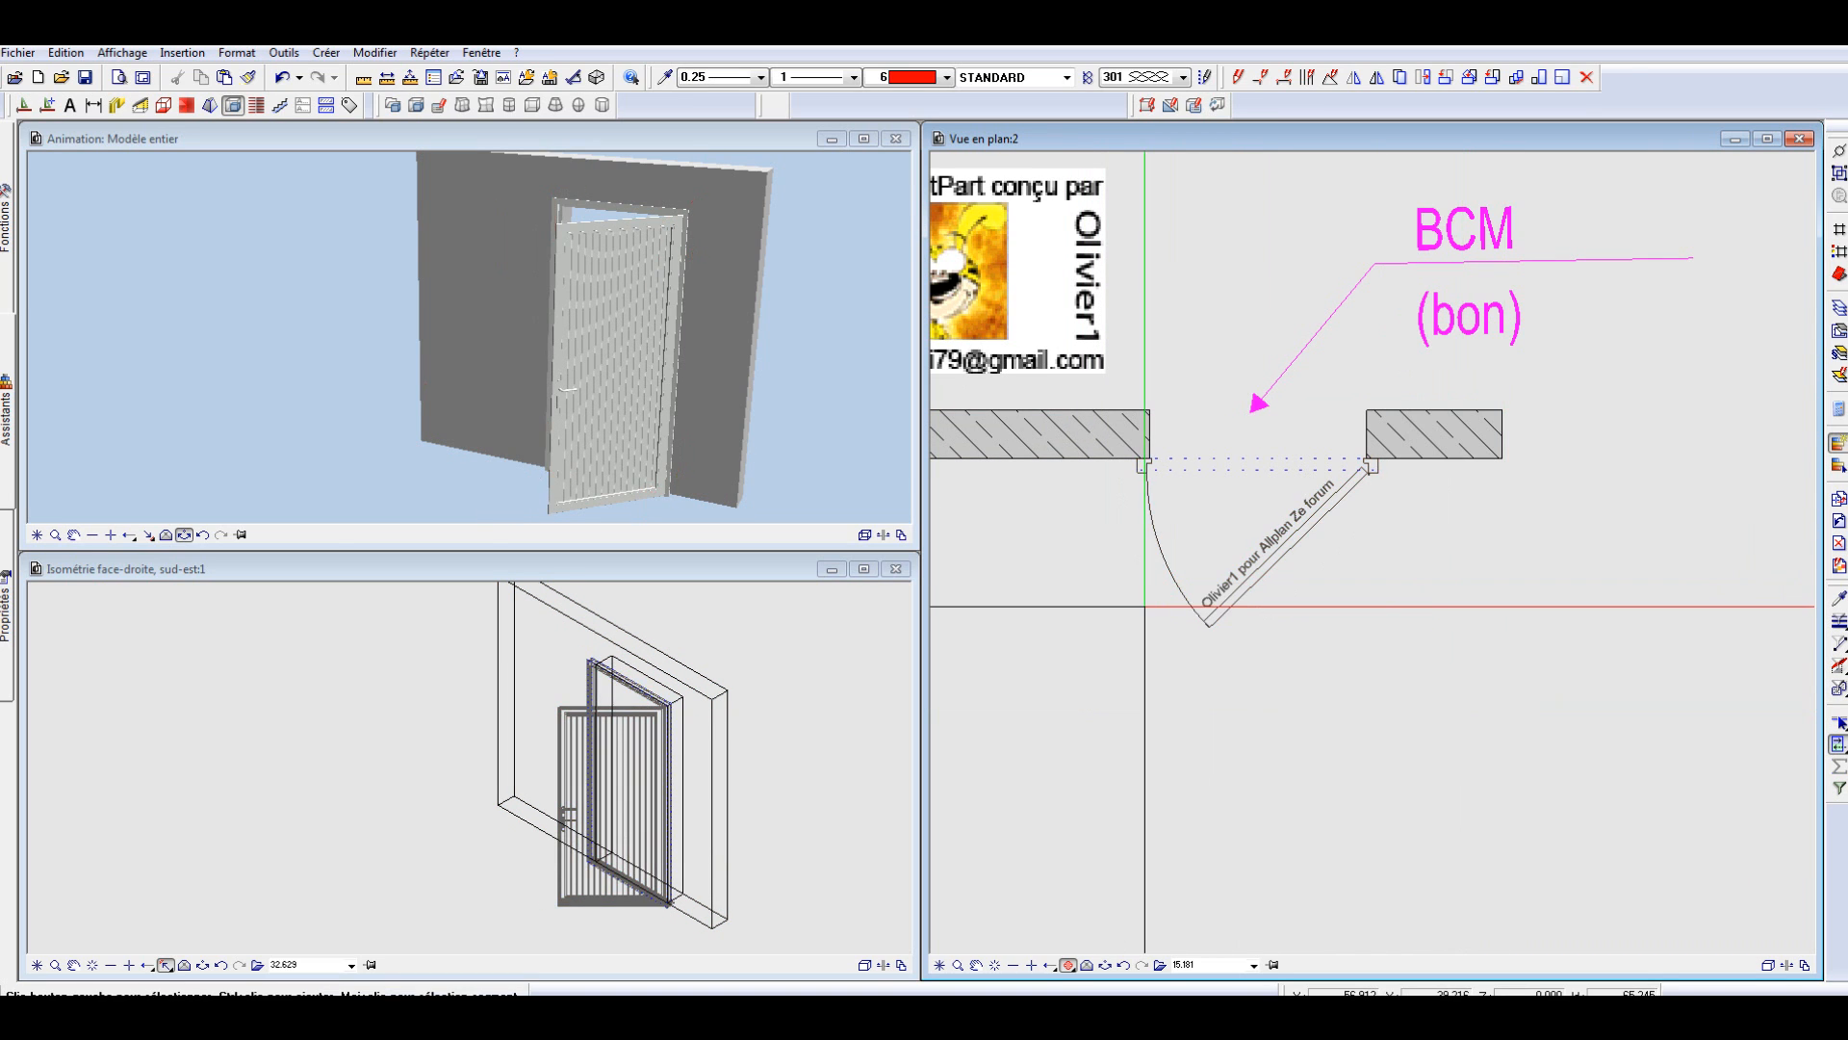
Step: Set the door SmartPart's model to Panneaux 1/2 vitré and its colour to Beige
double_click(1248, 566)
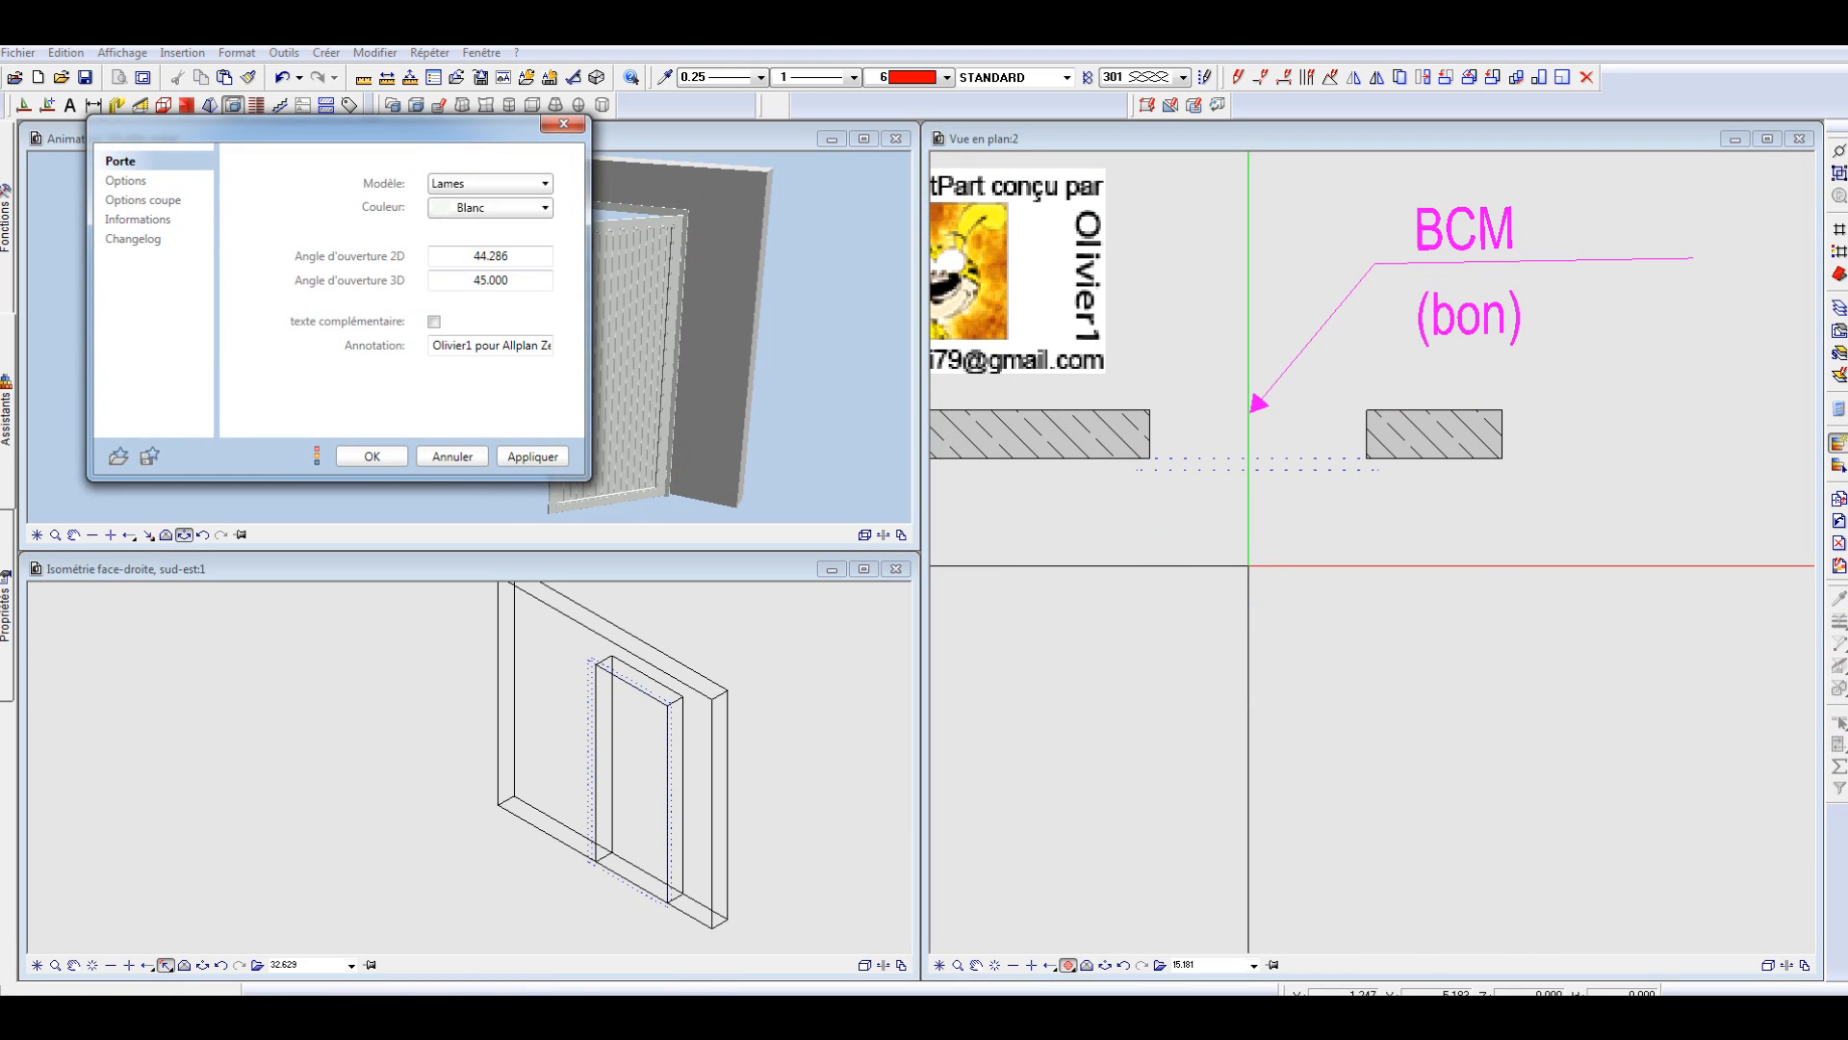
left_click(479, 181)
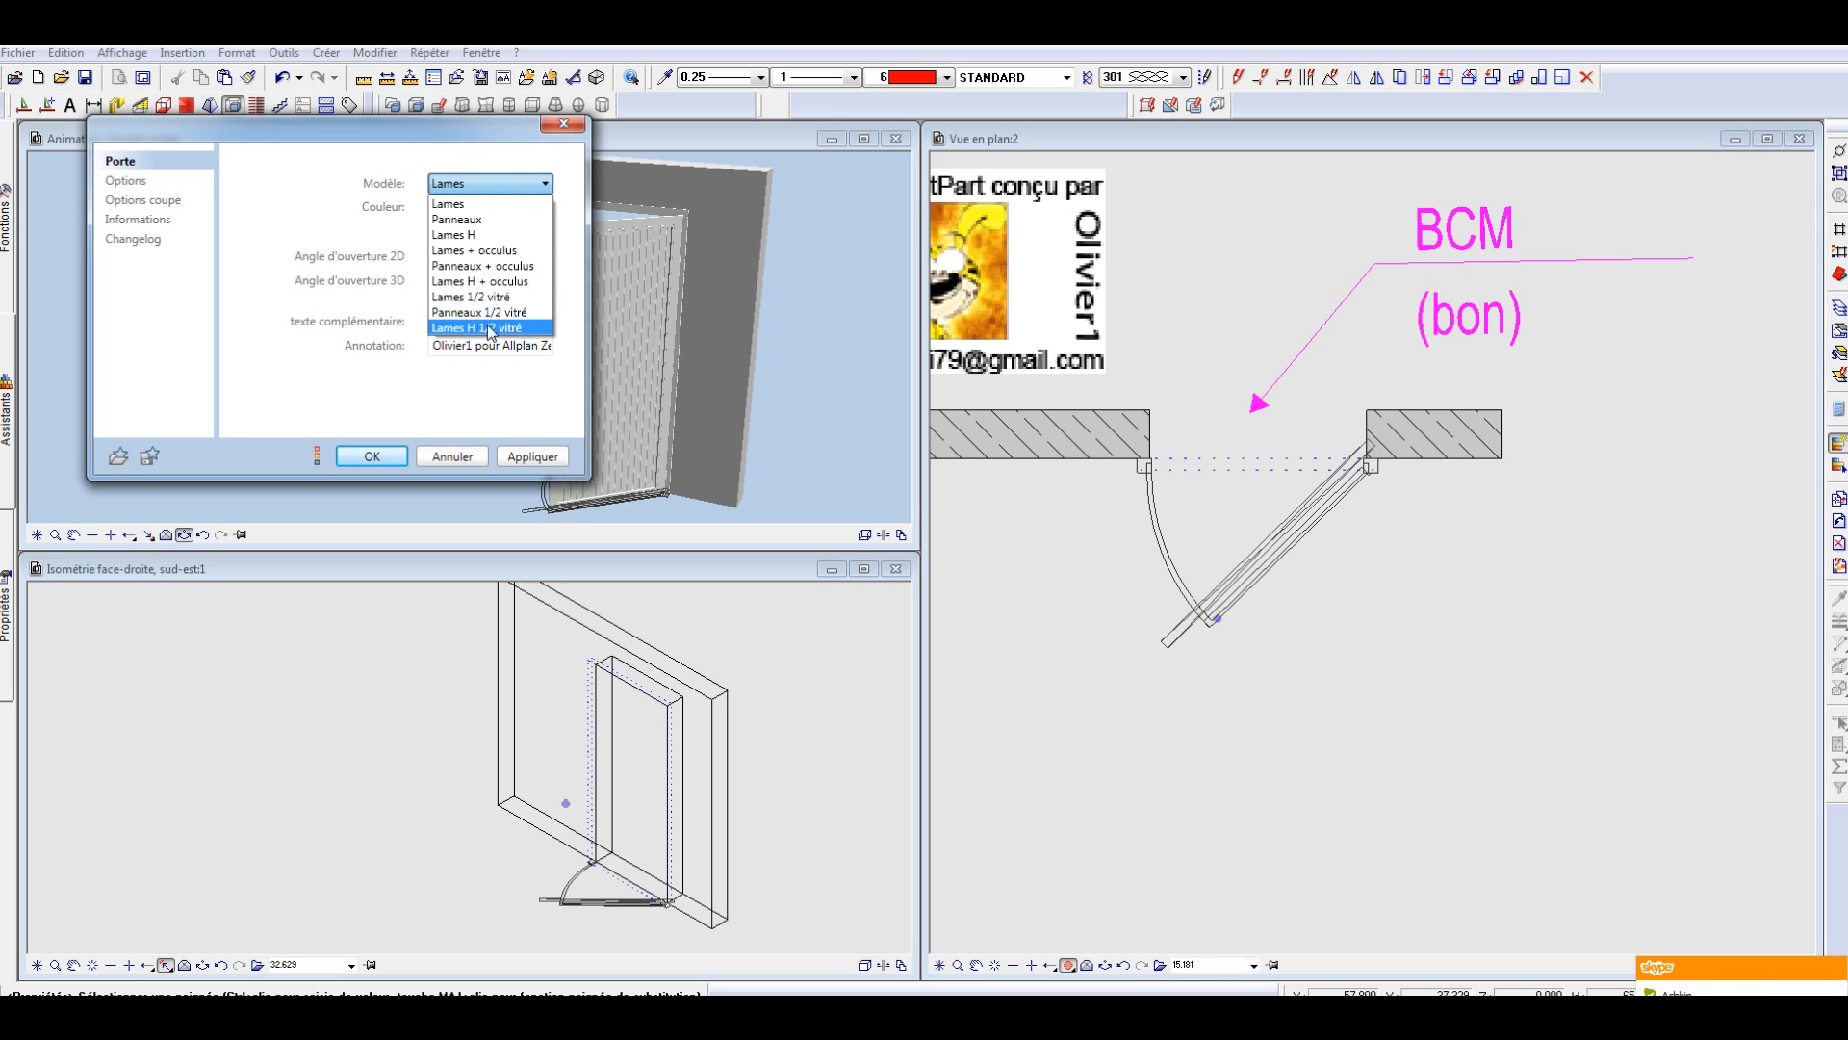
left_click(491, 313)
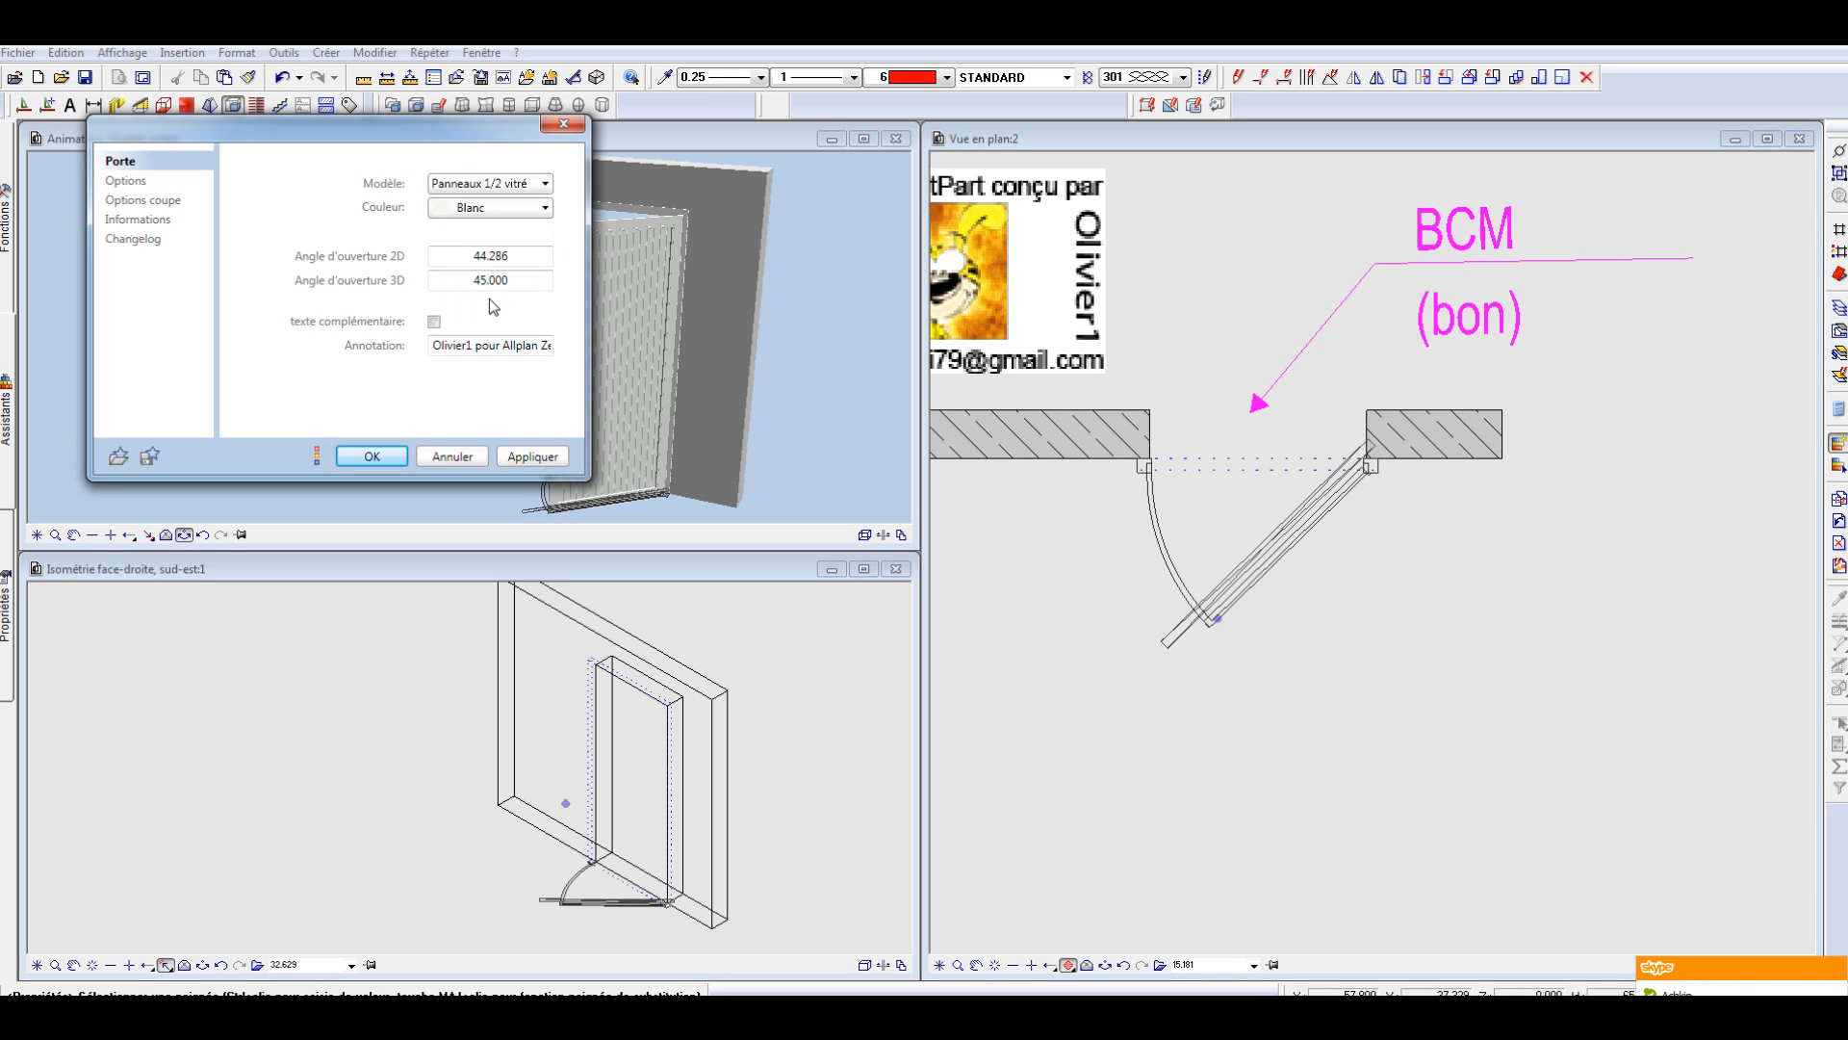
left_click(491, 207)
left_click(471, 249)
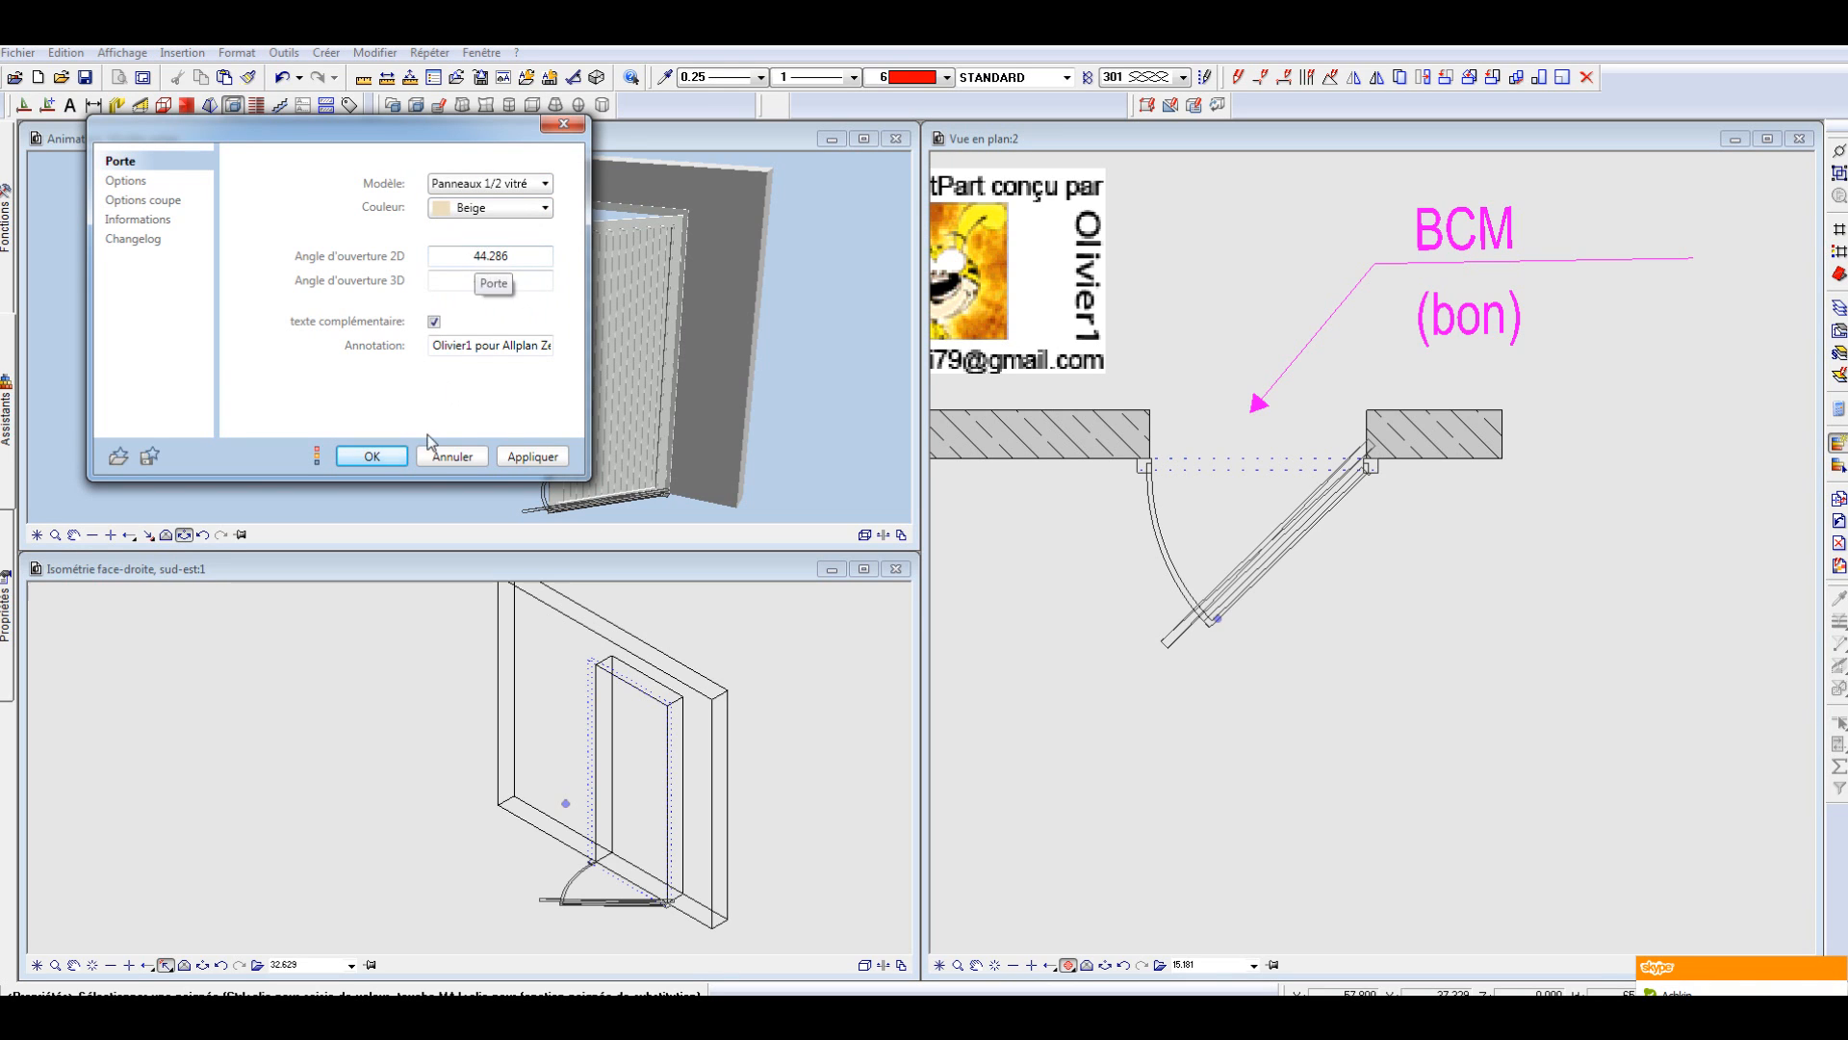
left_click(372, 456)
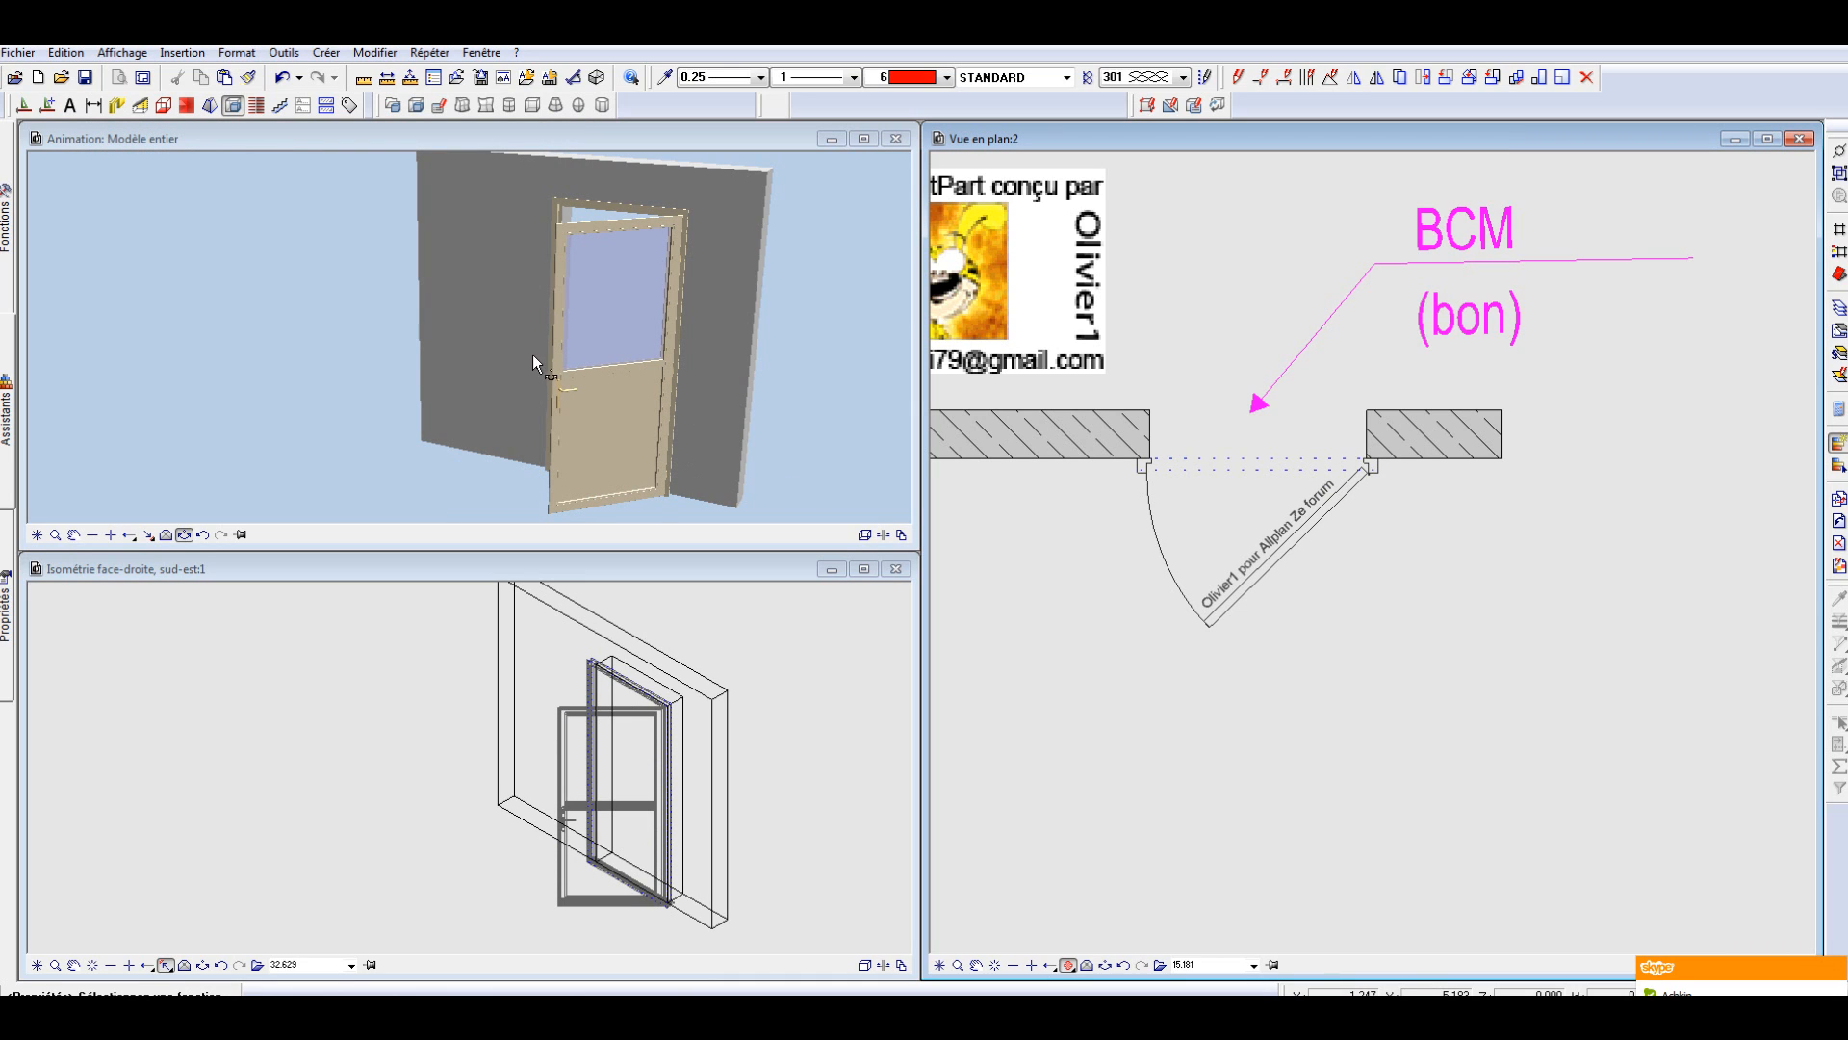
Step: Generate the quantity report for all drawing elements using Quantités.rdlc from the Allplan BCM folder
left_click_drag(685, 416, 520, 412)
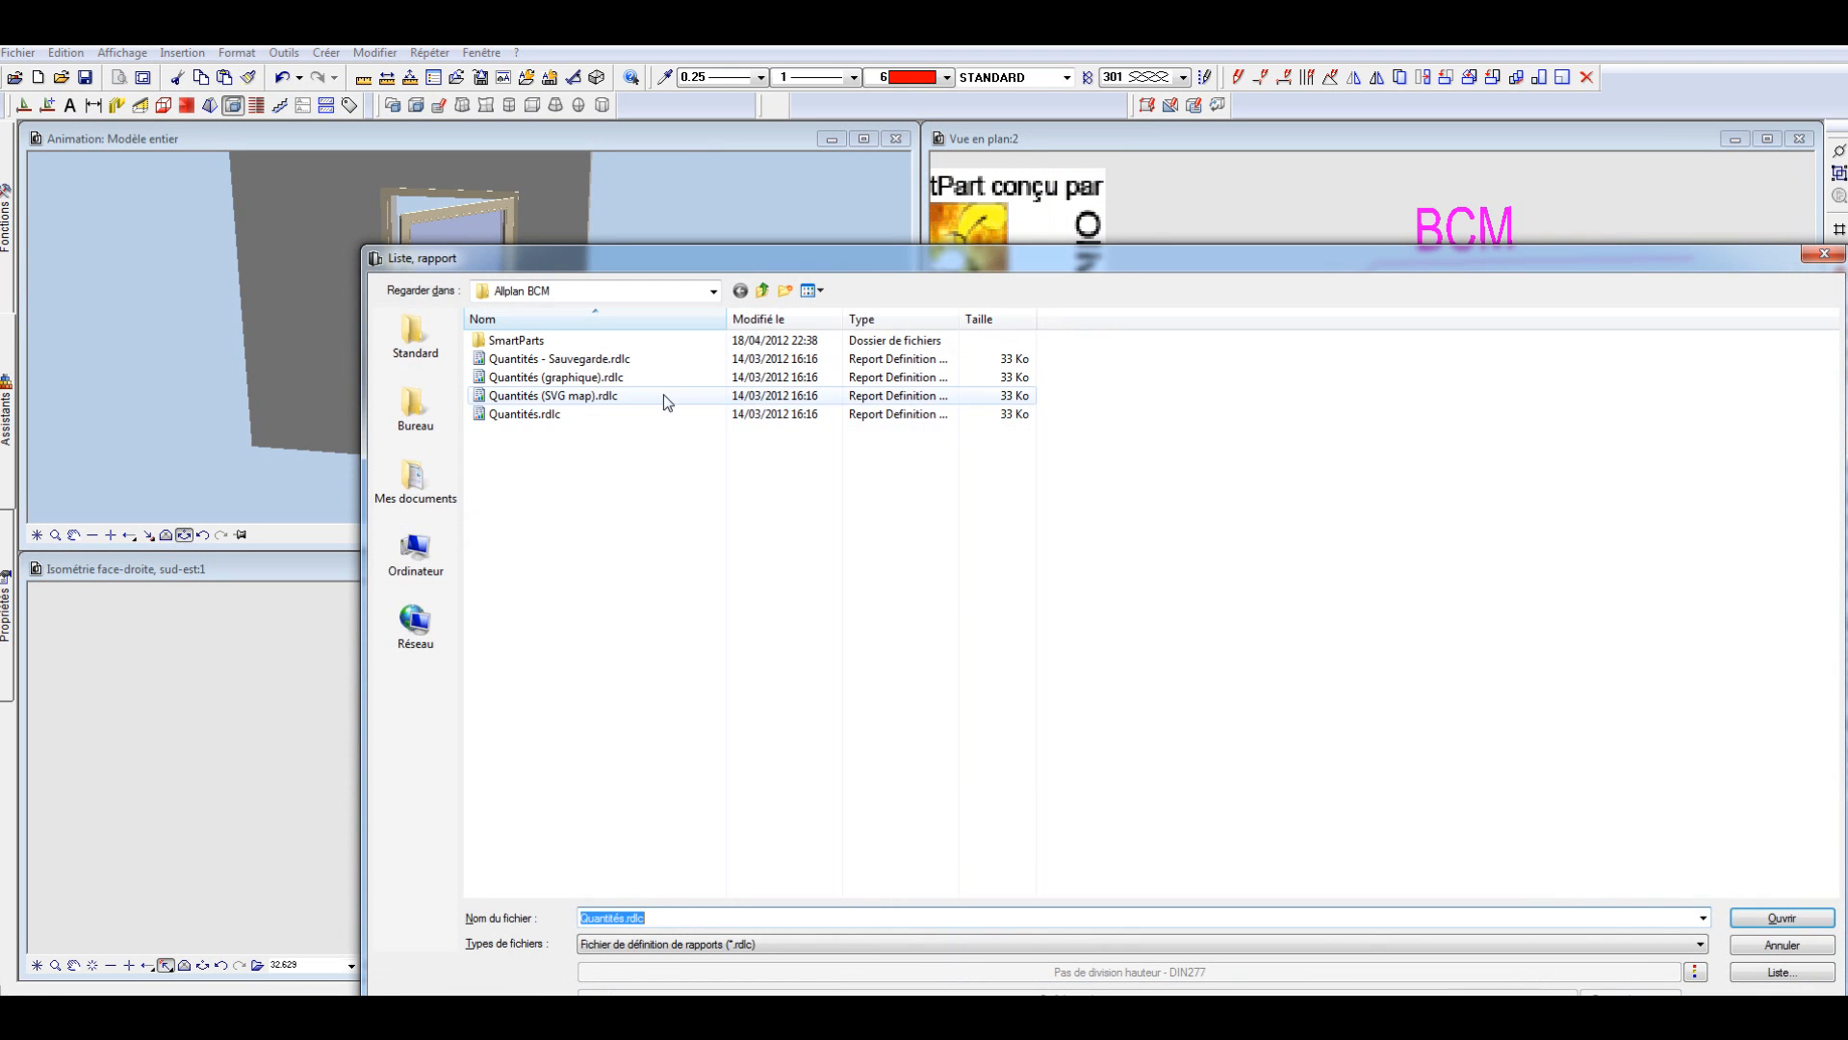
left_click(588, 415)
left_click(1779, 917)
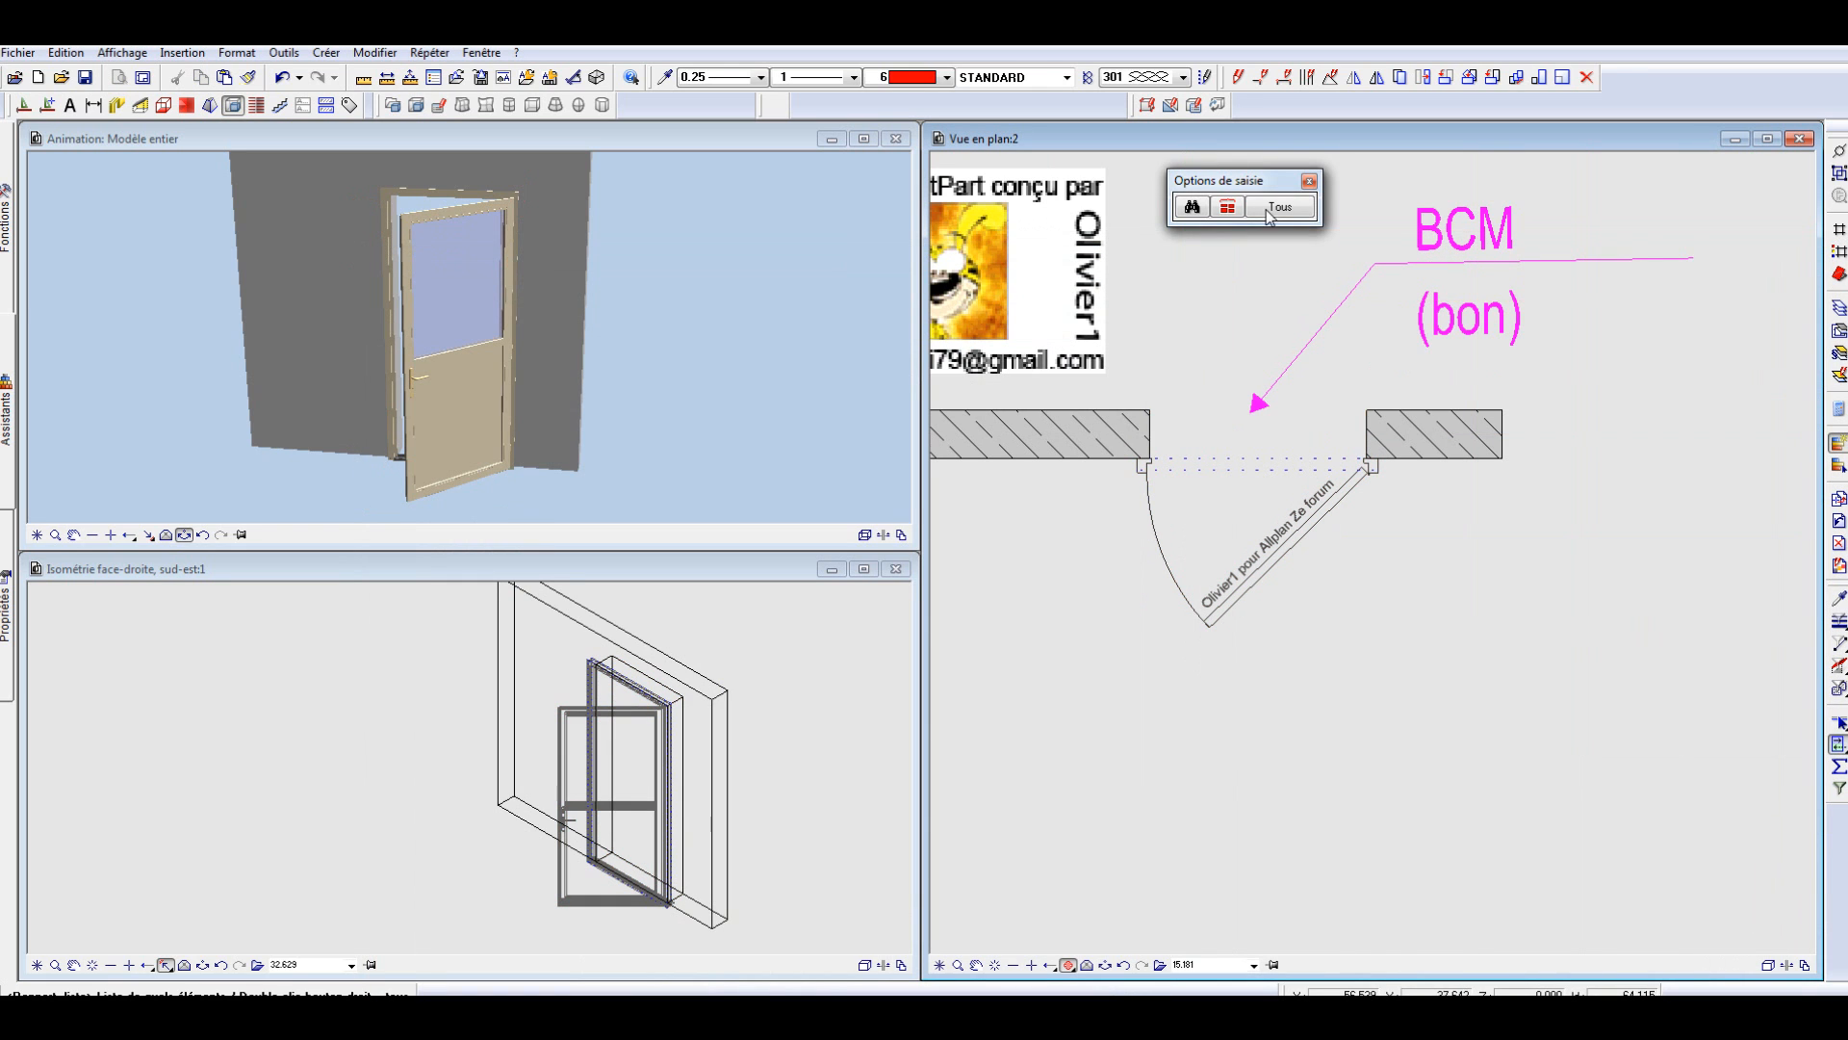
left_click(1267, 208)
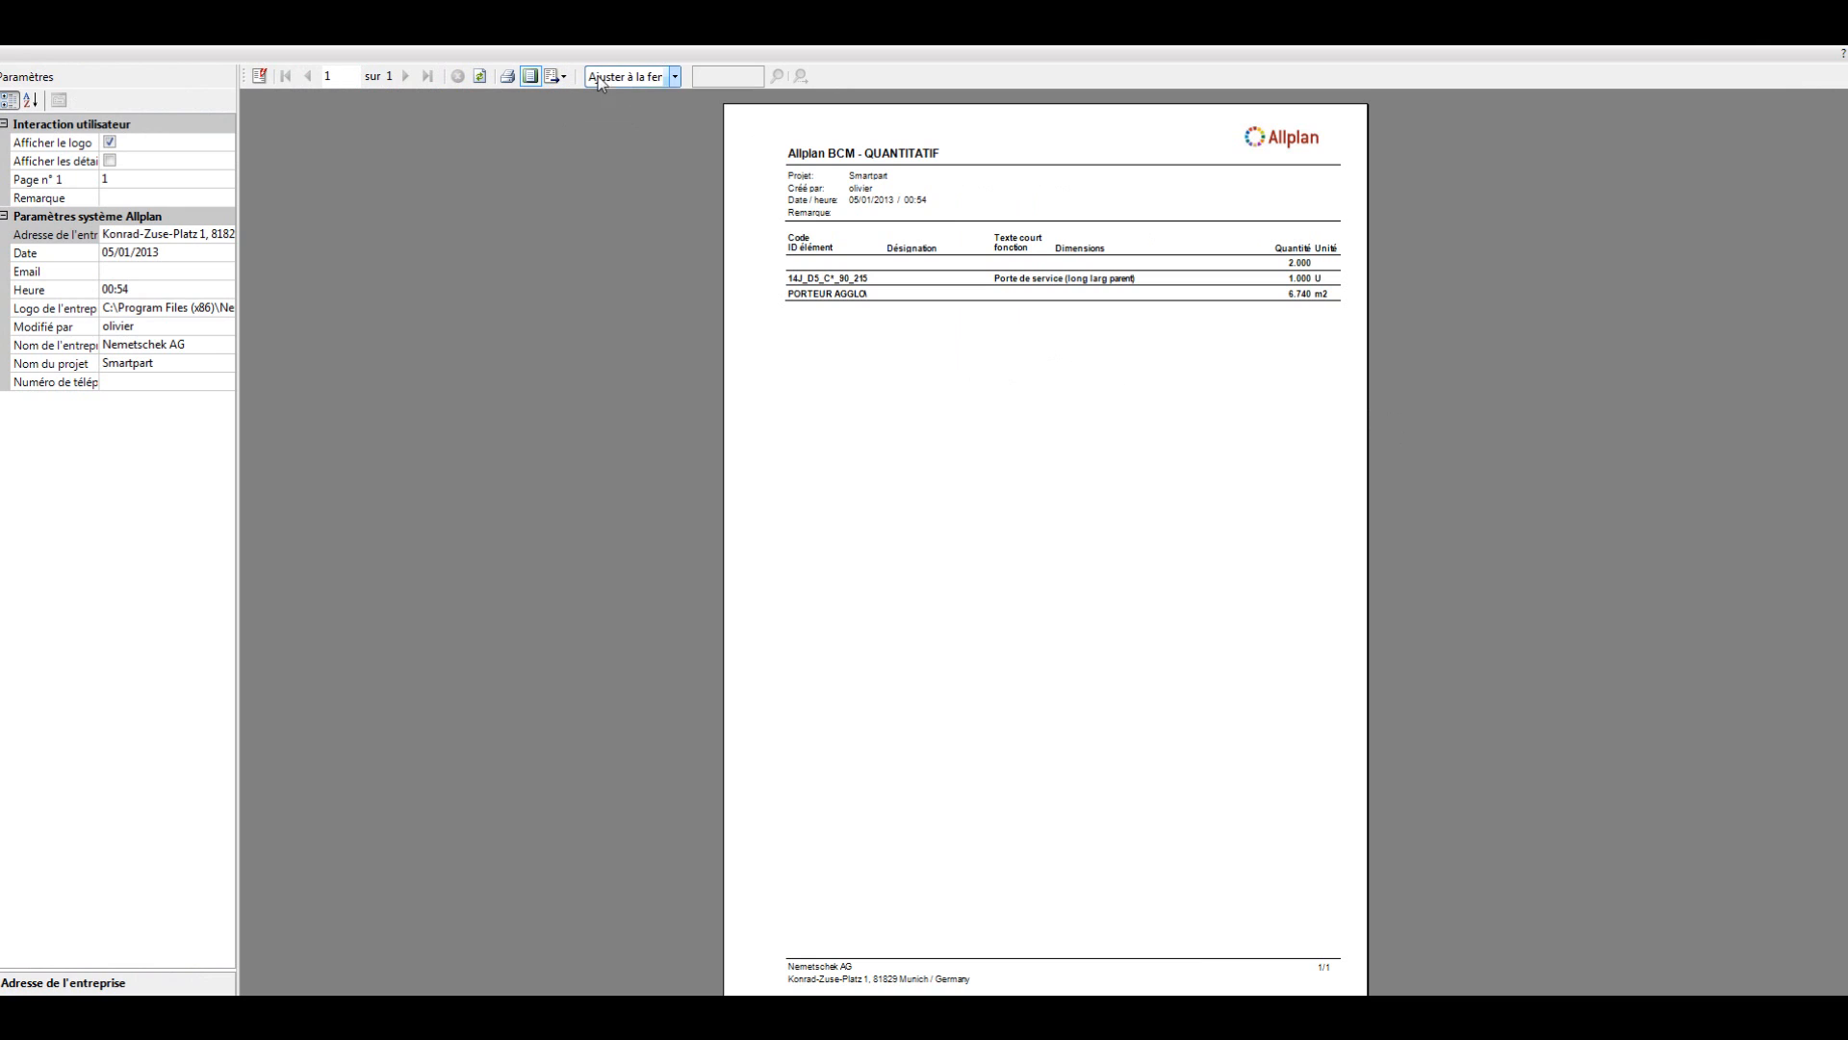
Step: Enlarge the report to 150% to read the door's code line, and check the available export formats
left_click(672, 76)
left_click(600, 154)
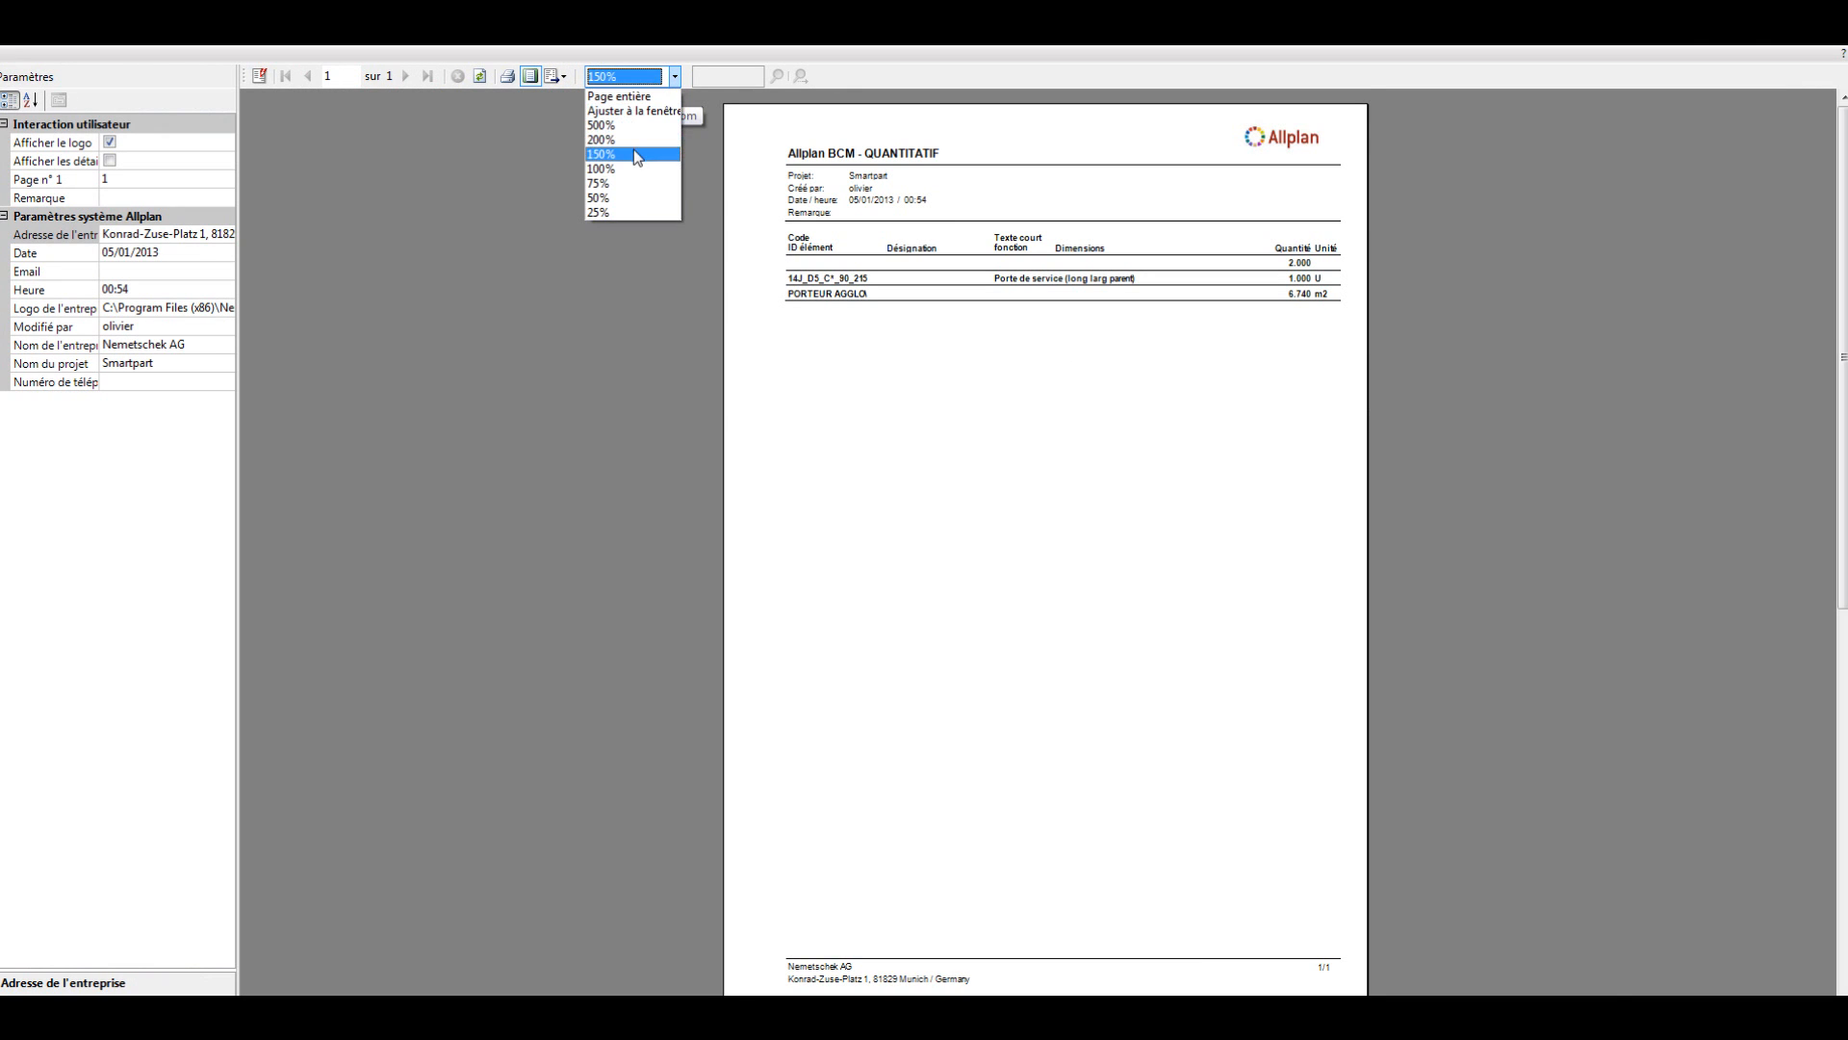
left_click(563, 79)
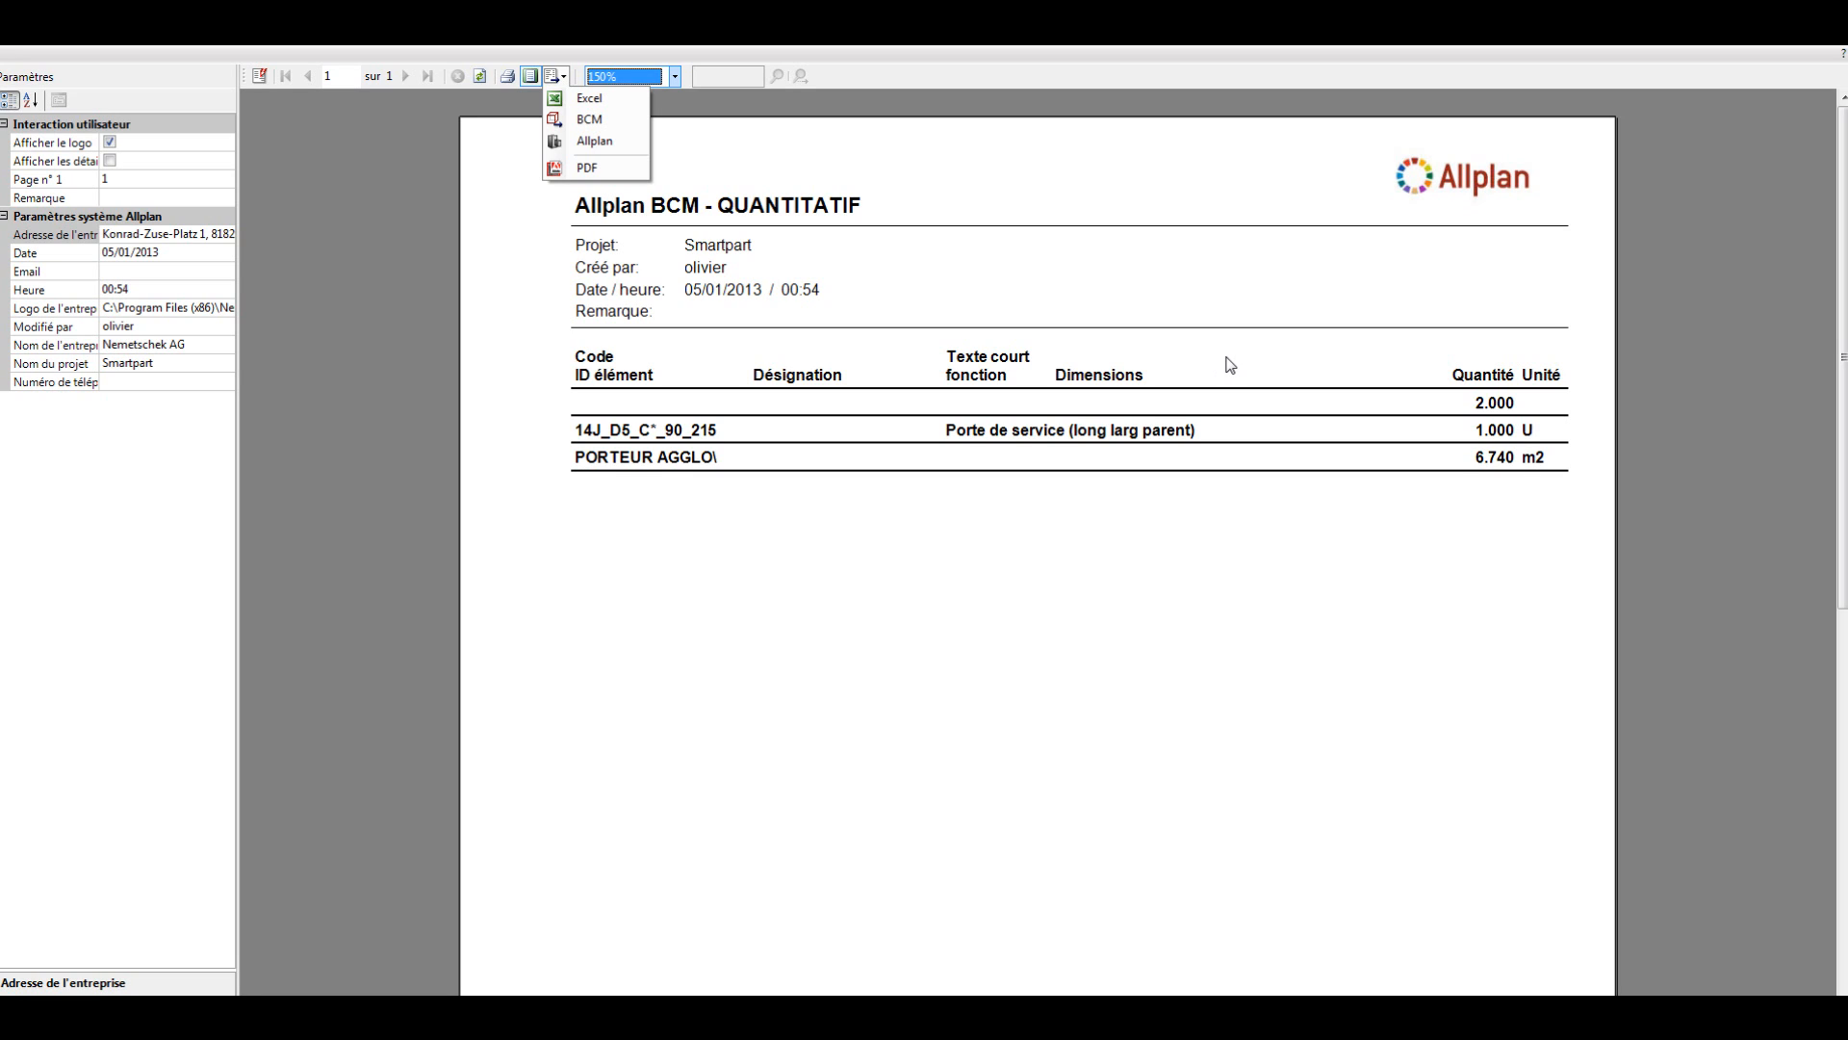
left_click(933, 151)
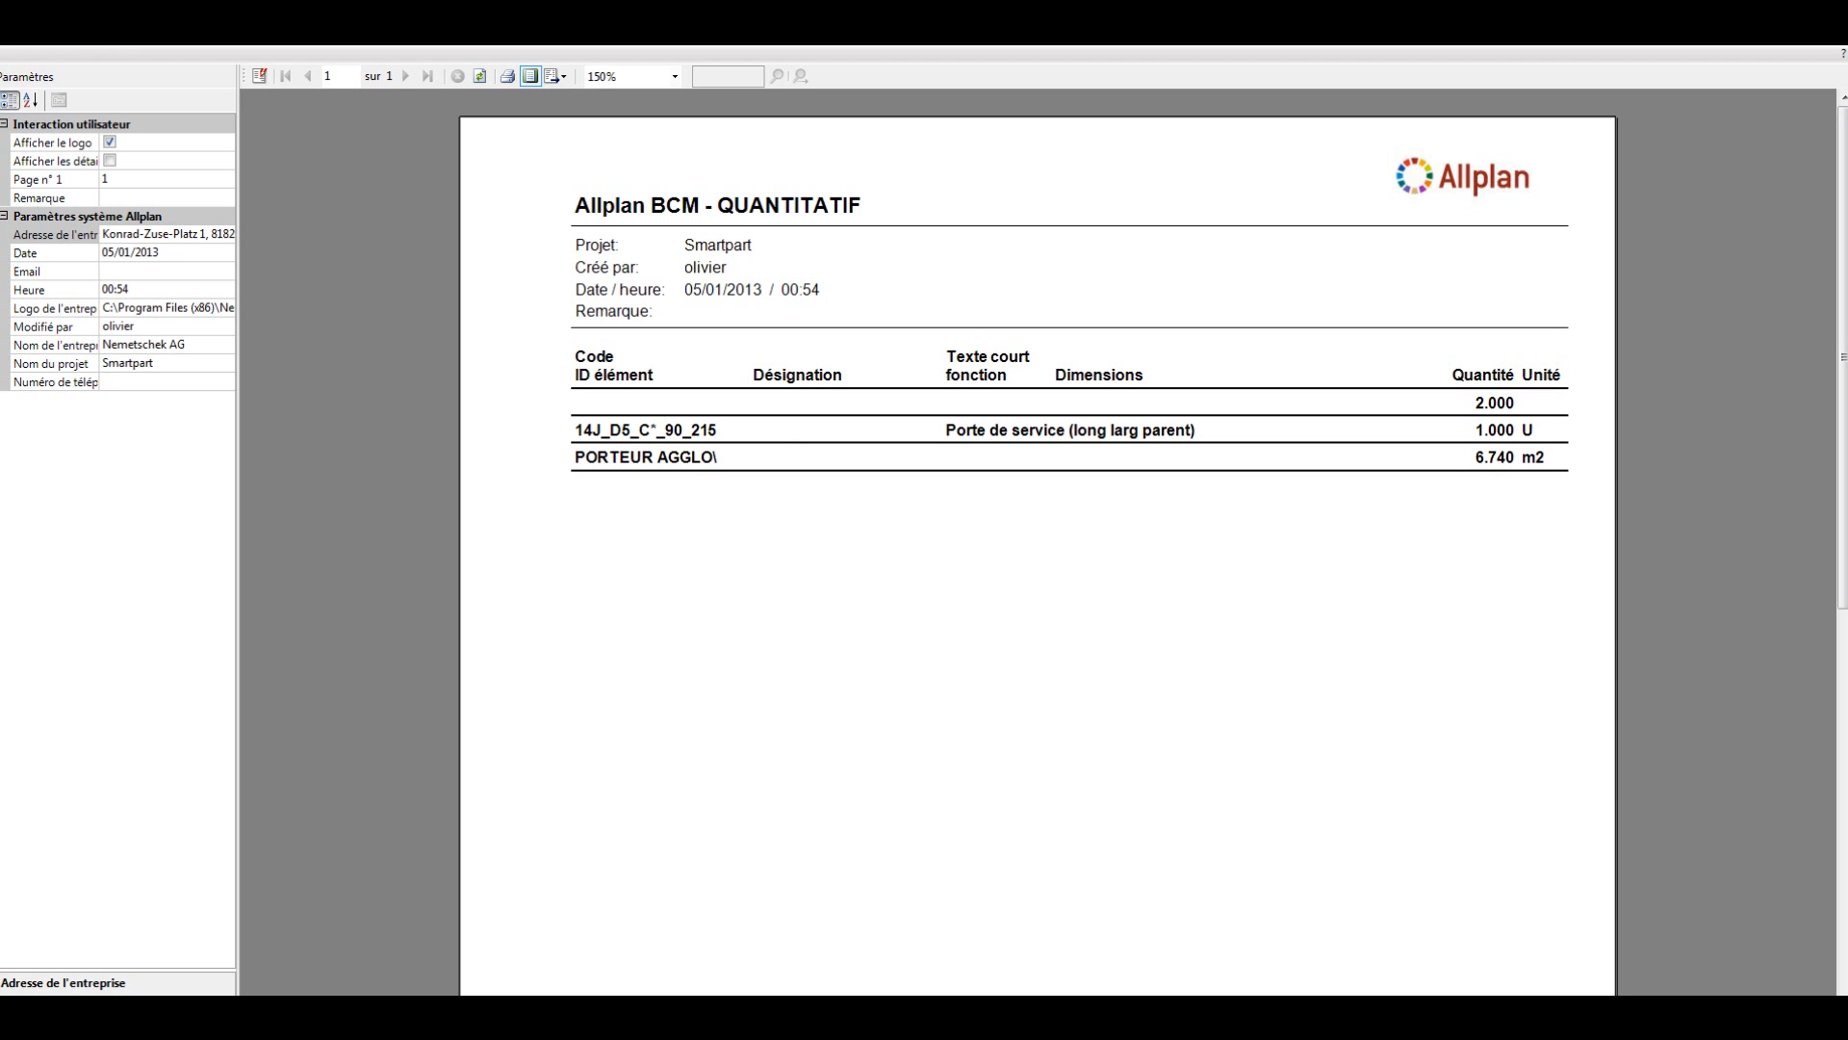
Step: In Allplan Quantitatif, expand PORTES DE SERVICE A PANNEAUX 1/2 VITRE down to PVC COULEUR and select the 215 x 90 component's code for comparison
left_click_drag(1847, 192, 883, 487)
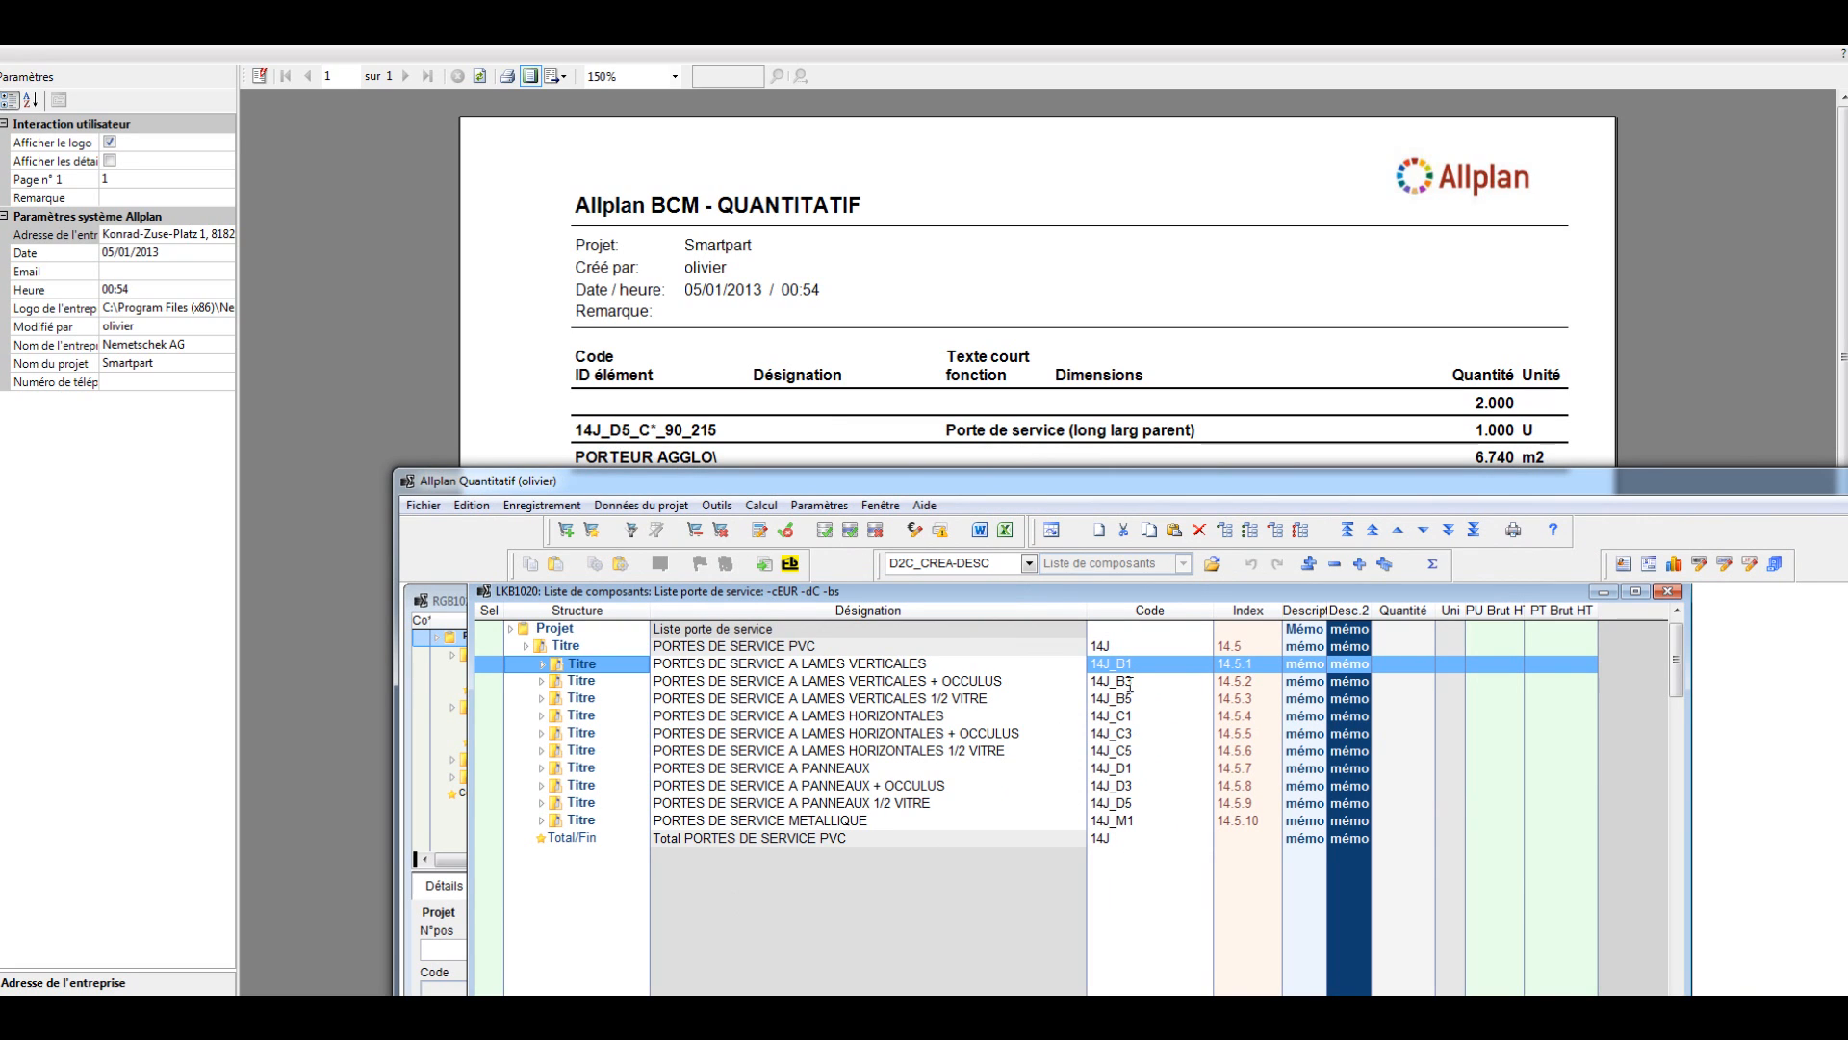
left_click_drag(951, 804, 663, 805)
left_click(542, 803)
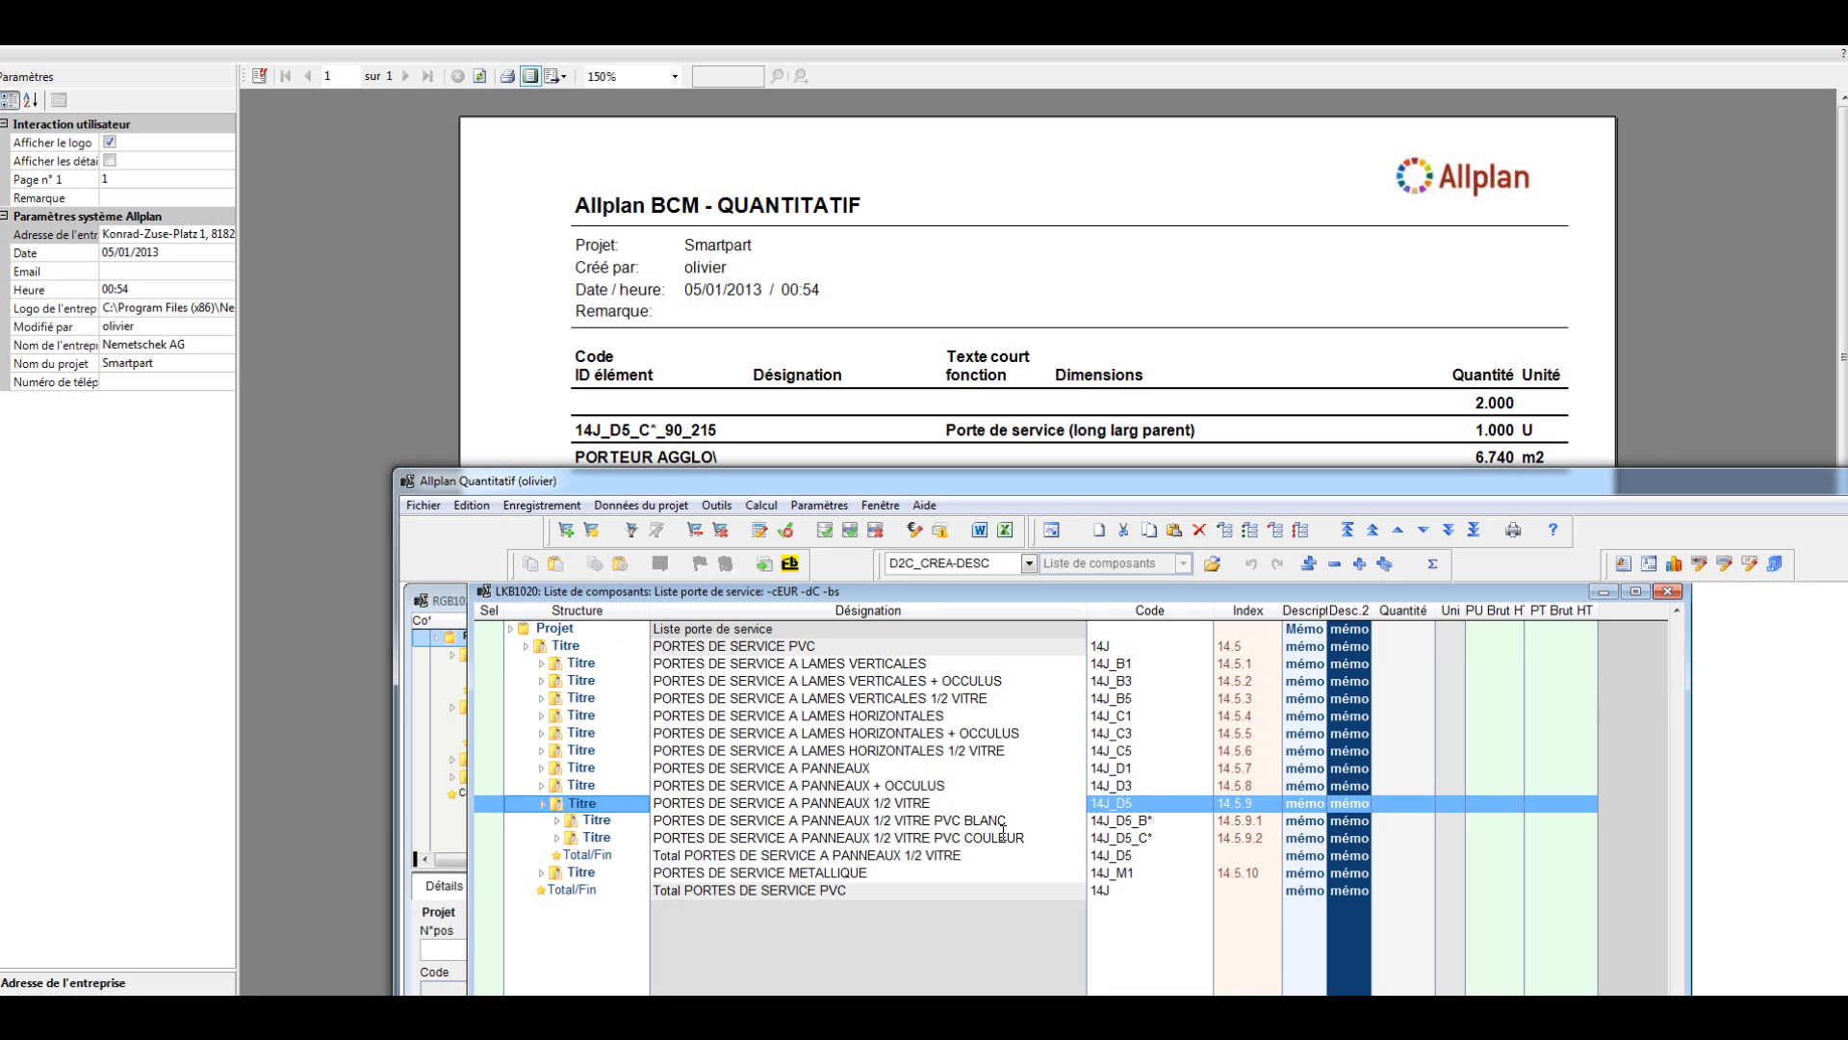
left_click(558, 838)
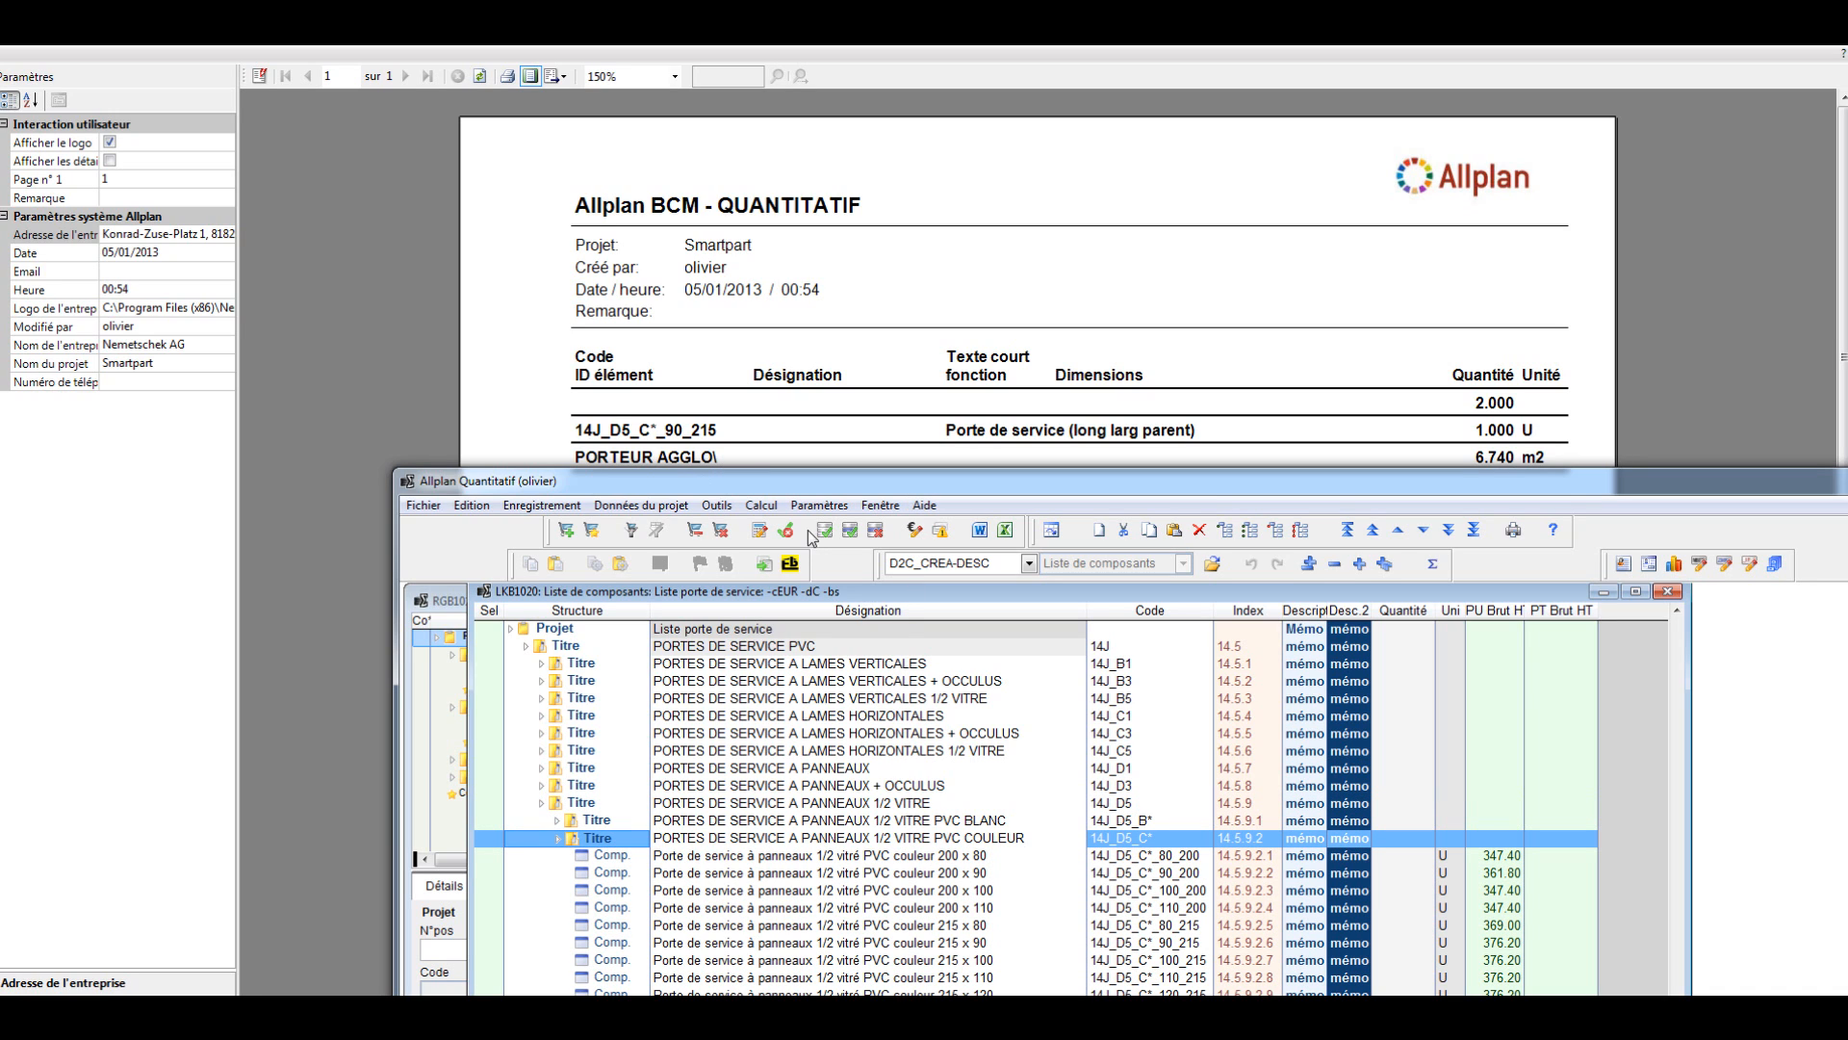
left_click(1205, 942)
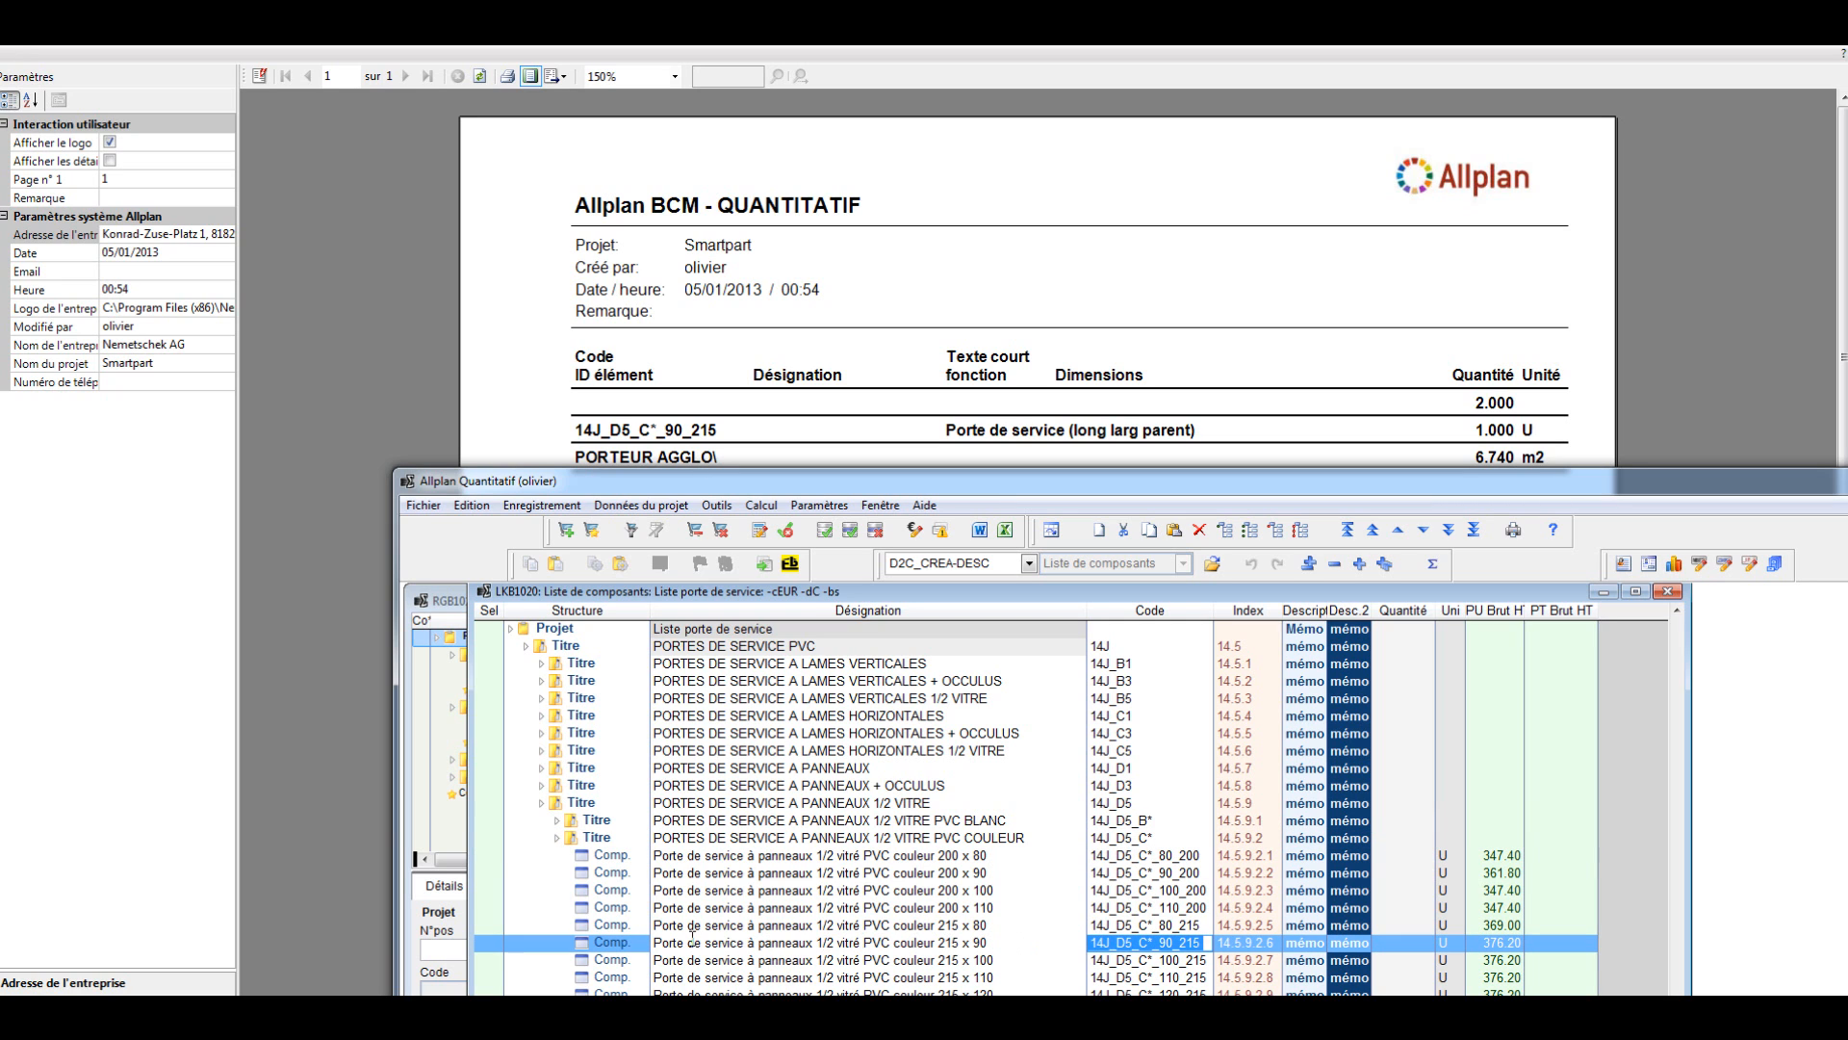
Step: Move the Allplan Quantitatif window off the report and close the quantity report
left_click_drag(1140, 489, 1100, 175)
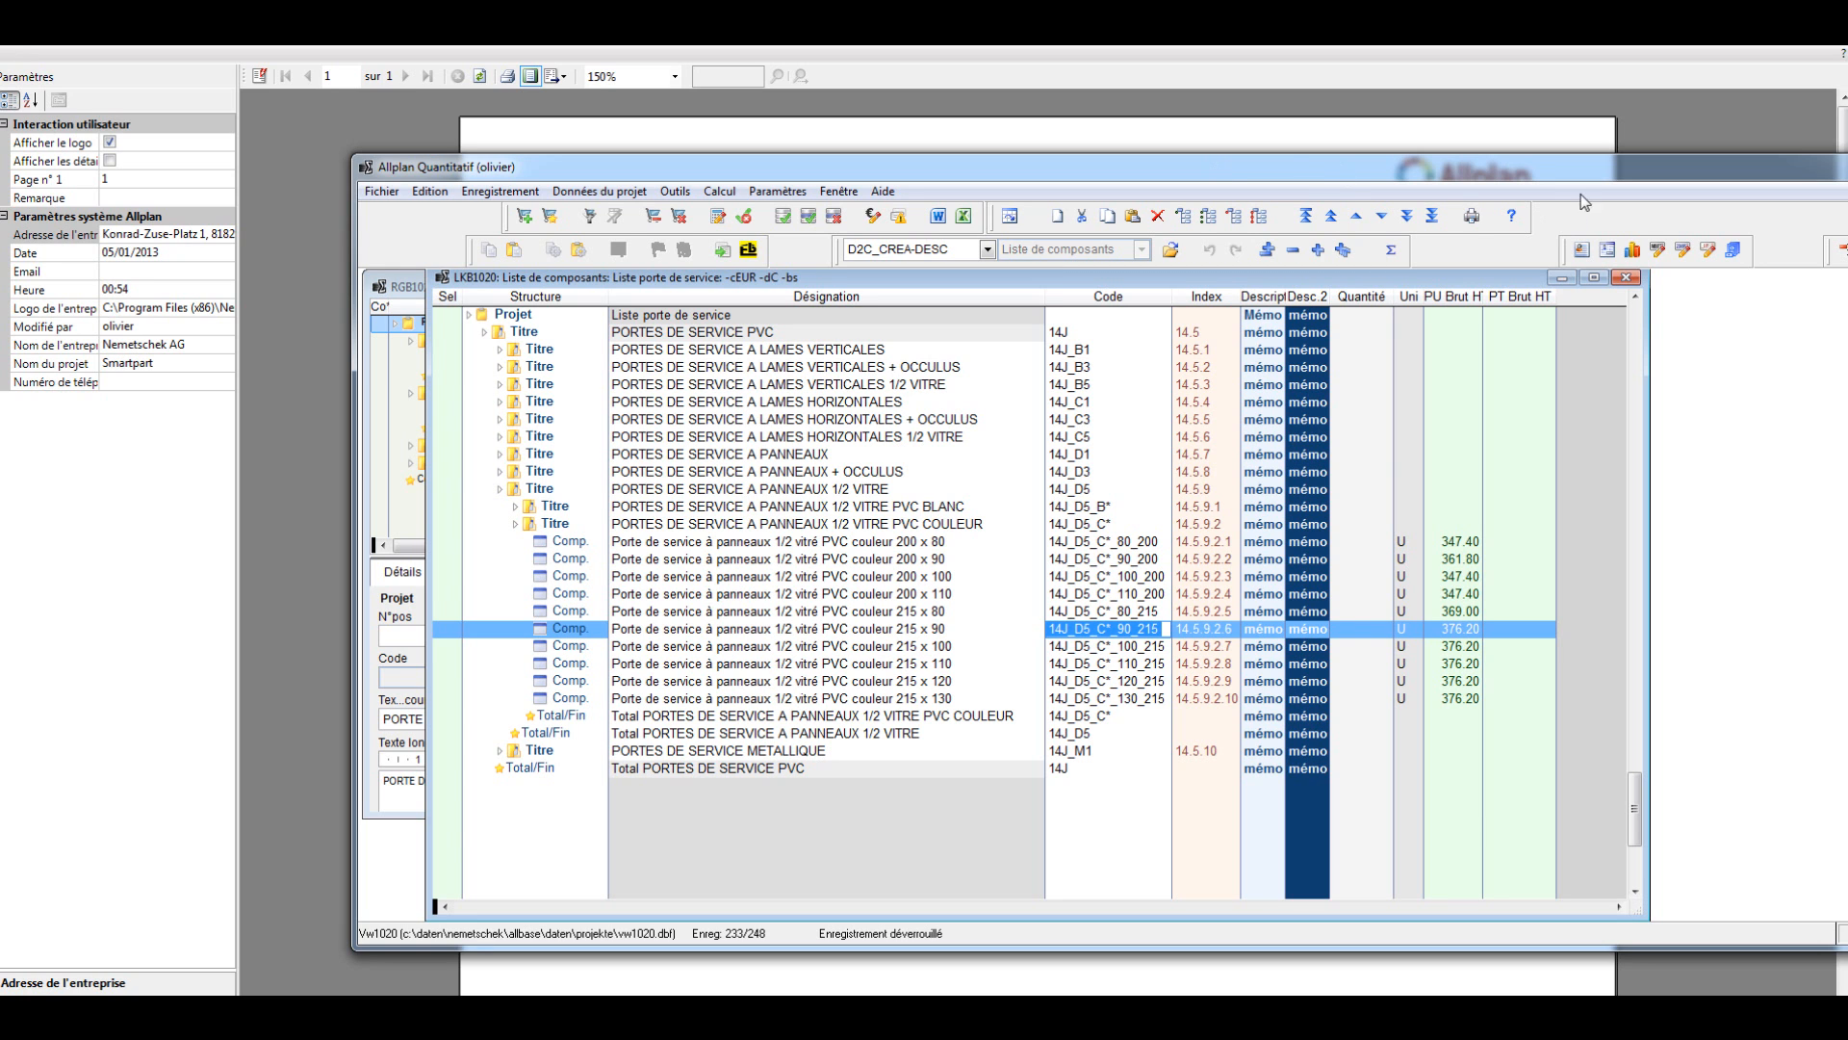
left_click_drag(1454, 164, 1847, 175)
left_click(769, 587)
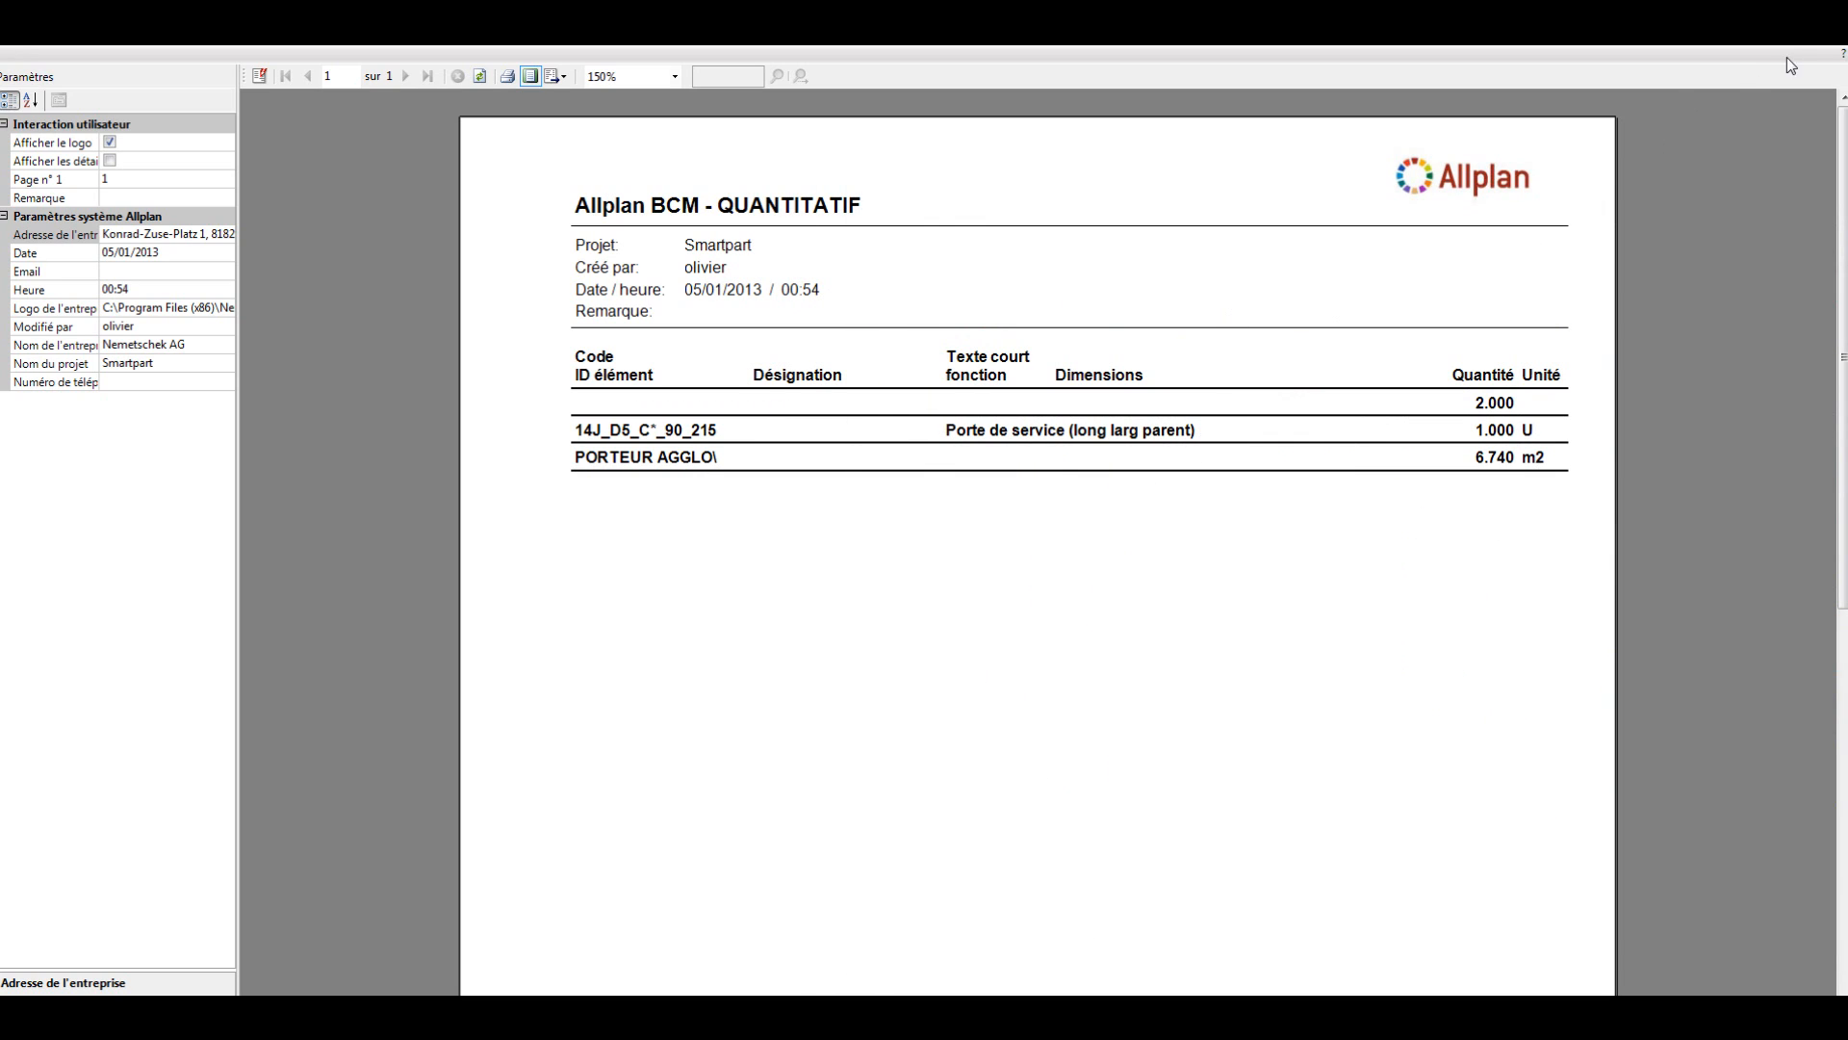
left_click(1829, 47)
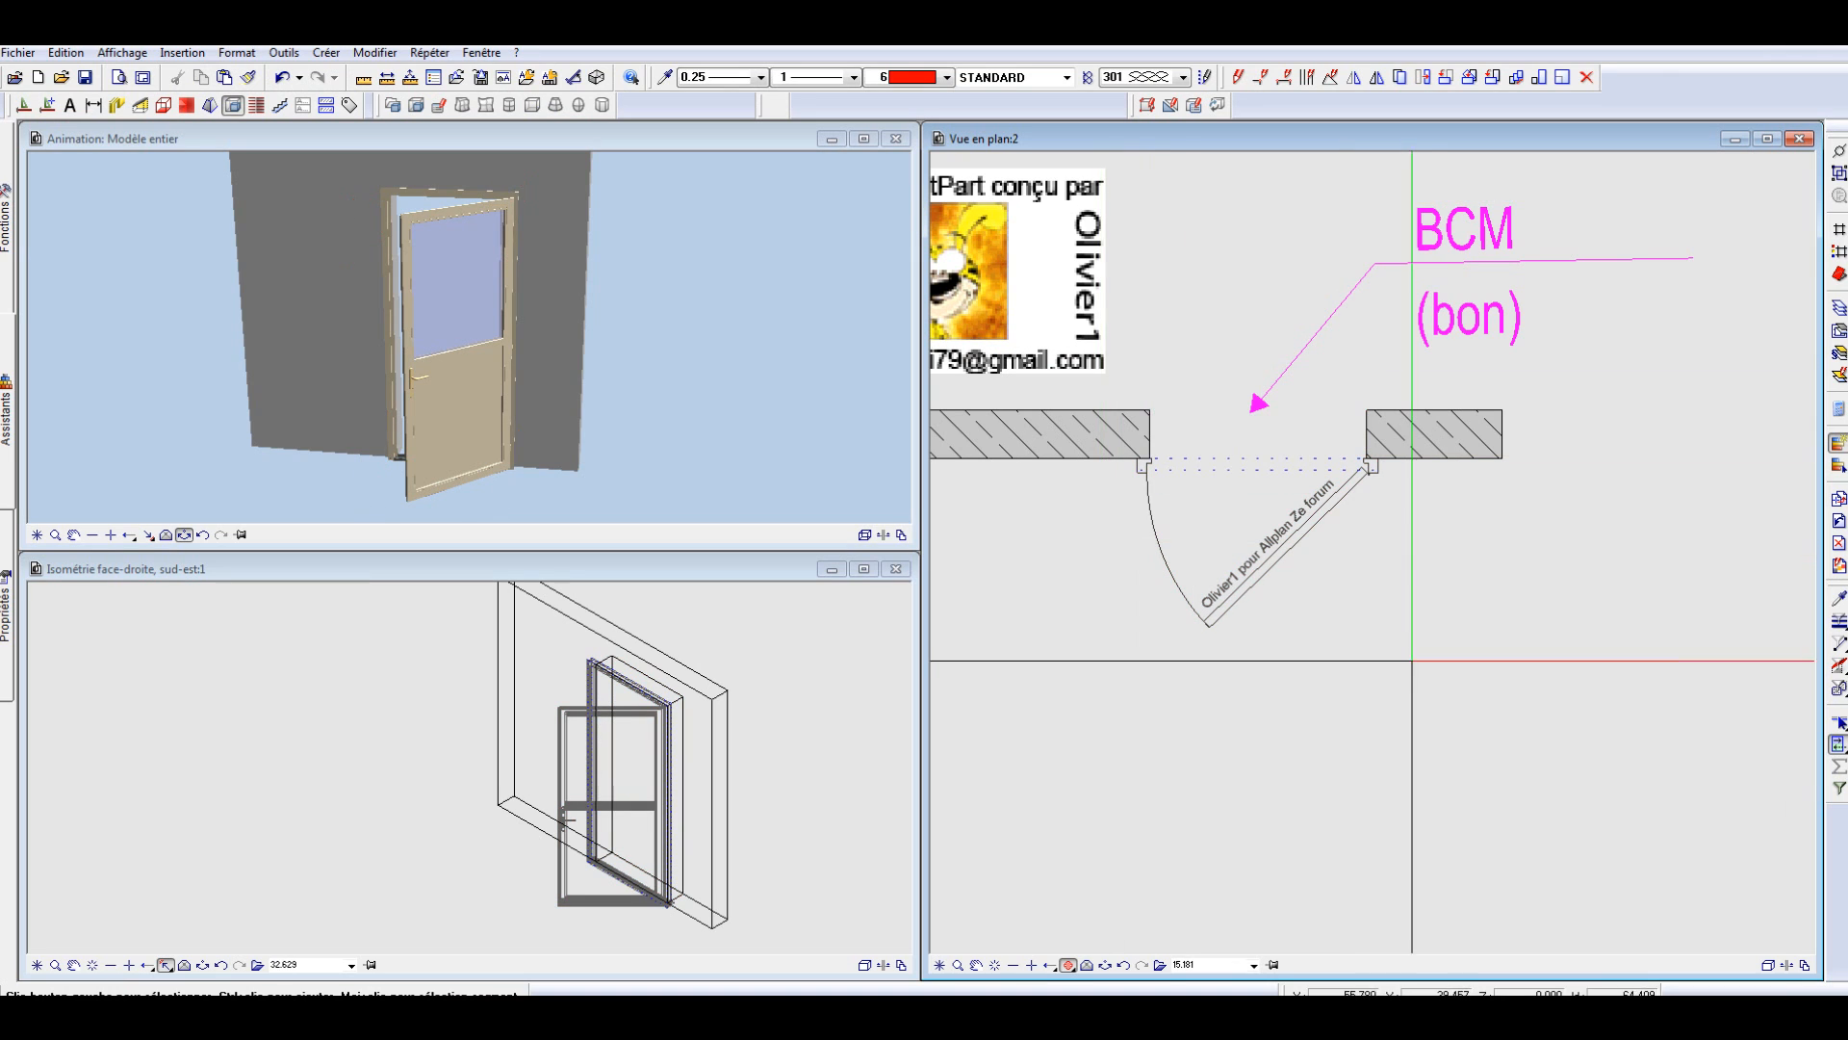
Step: Switch to Allplan Quantitatif, uncover the works catalogue, and display the attributes of the Porte de service (parent) component
key("alt+Tab")
left_click_drag(1426, 175, 781, 156)
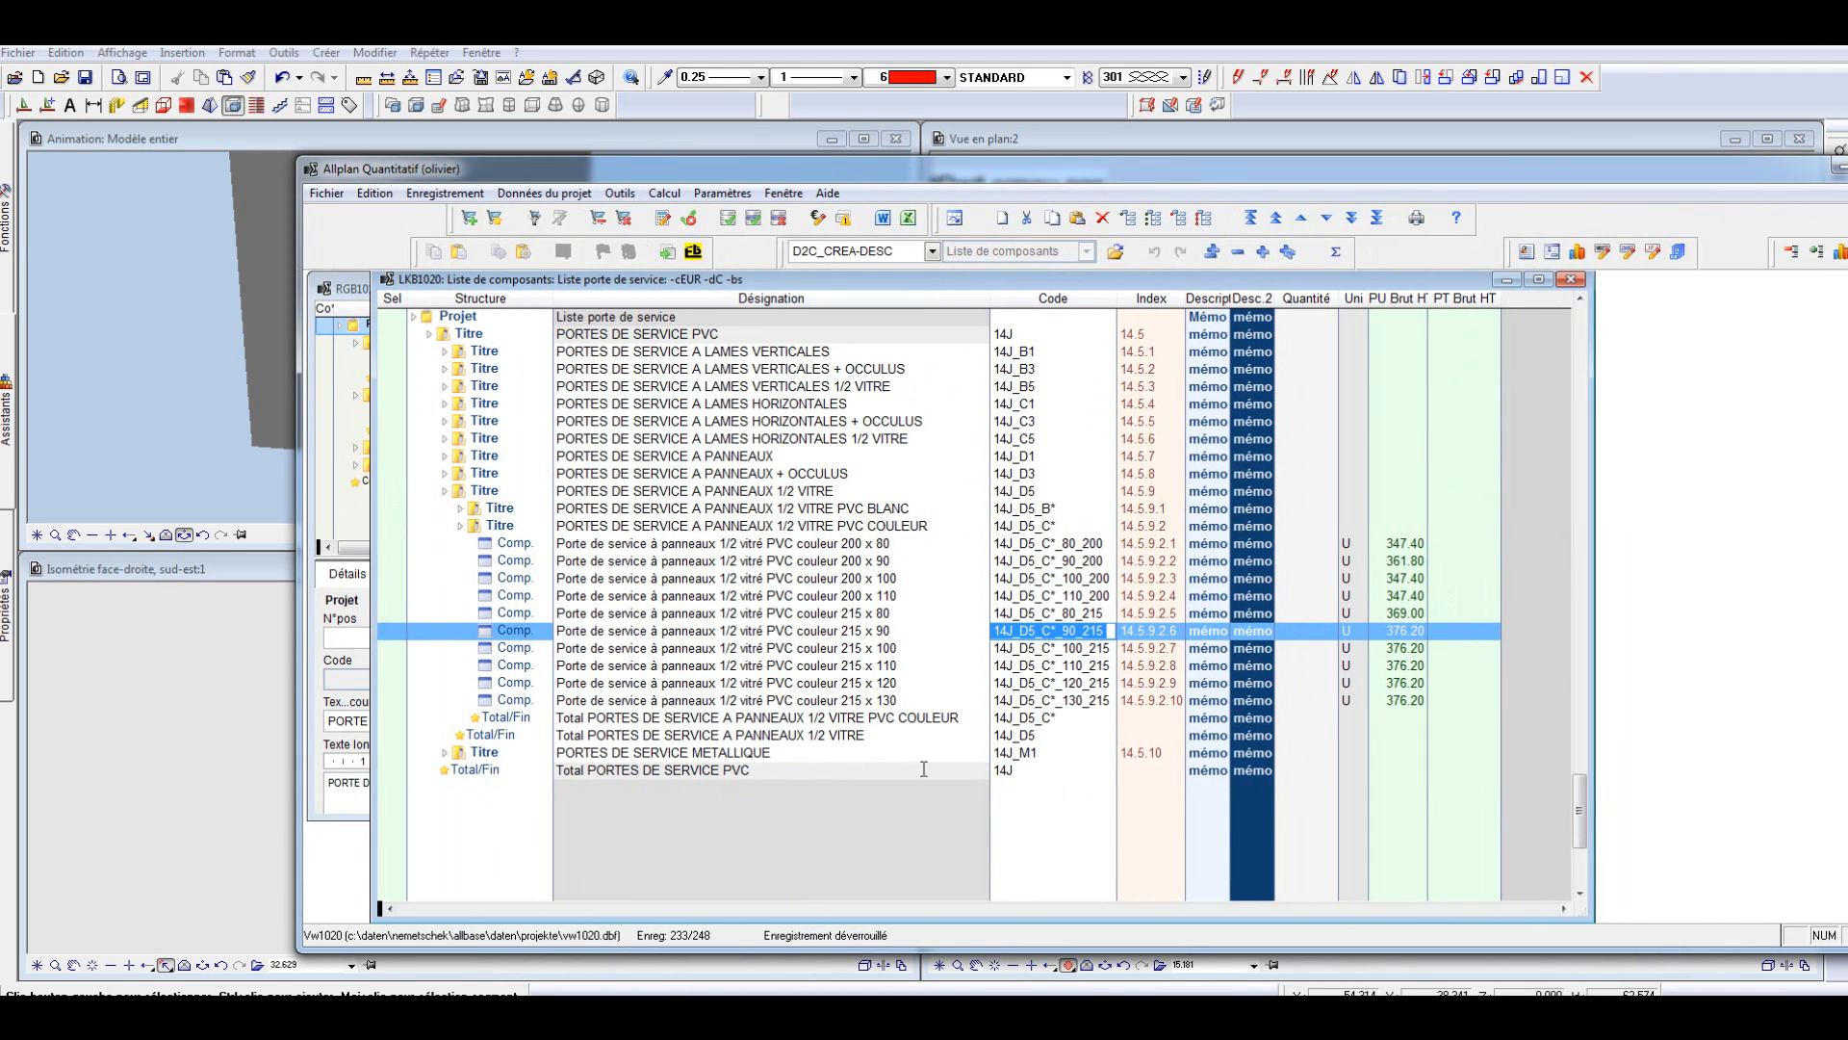
left_click_drag(773, 277, 1586, 280)
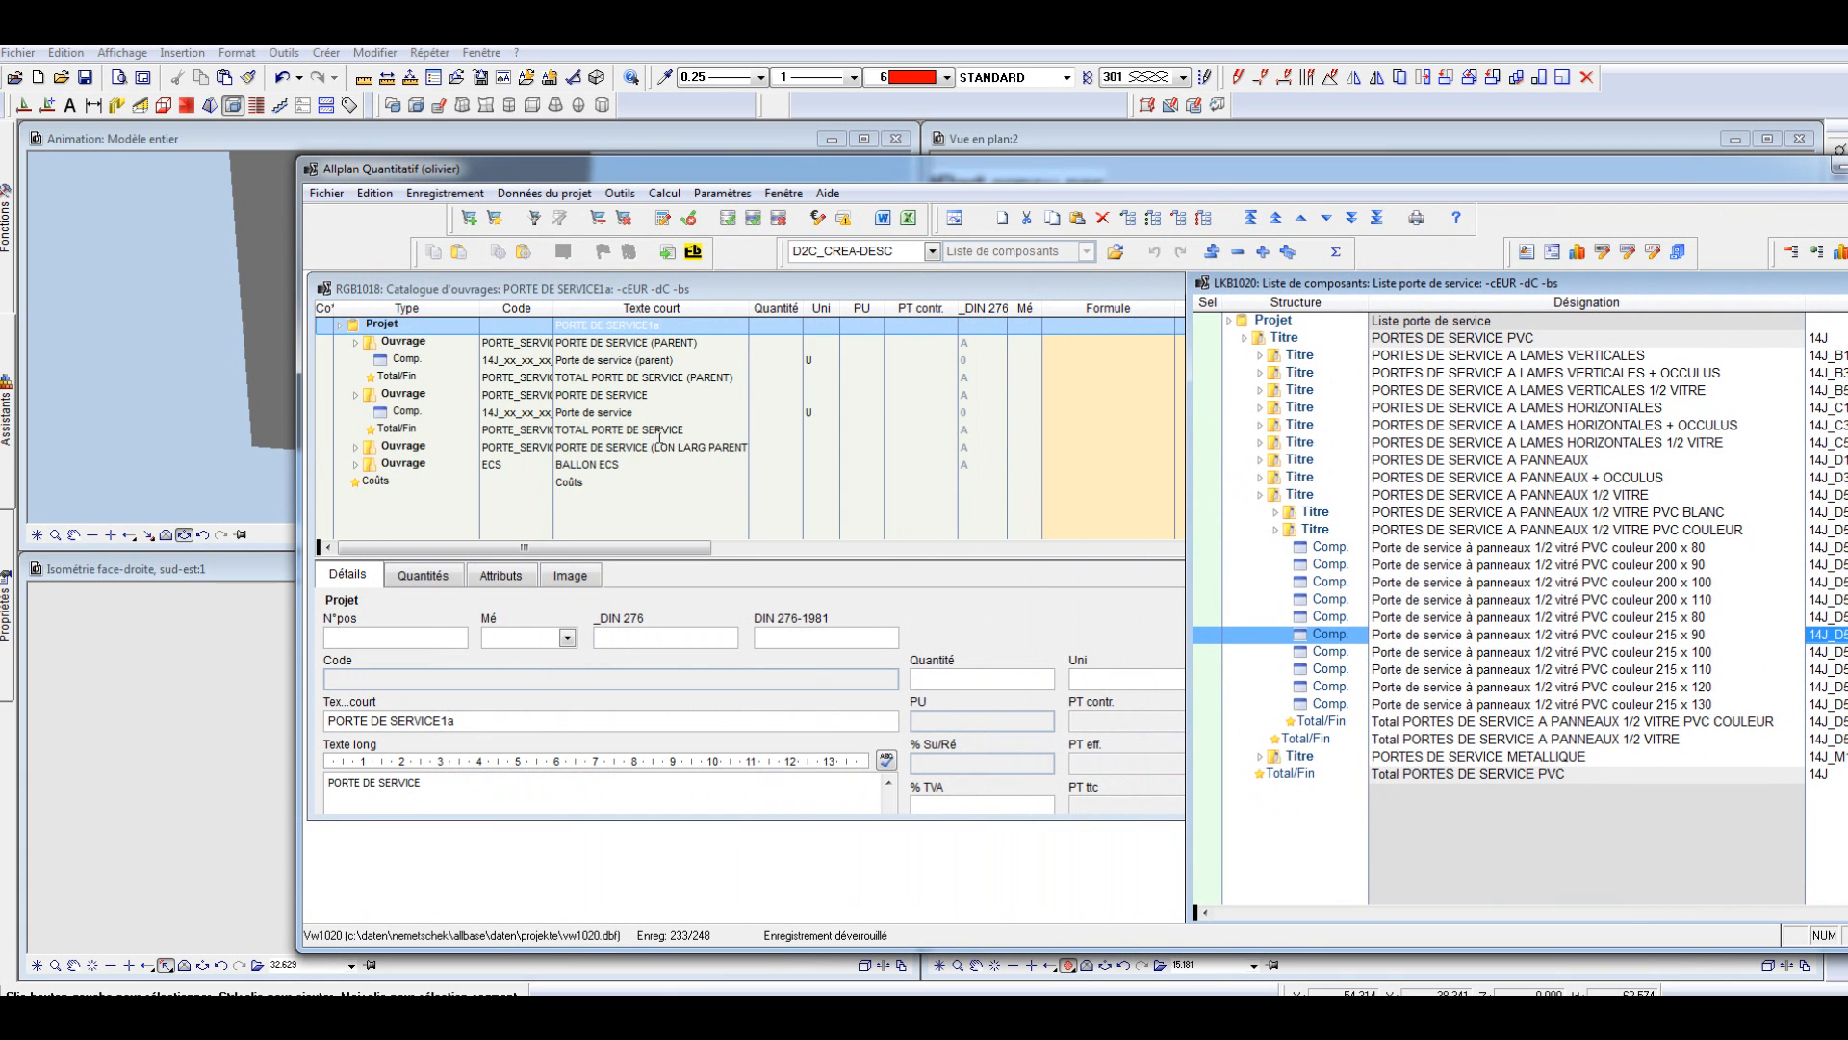
left_click(626, 360)
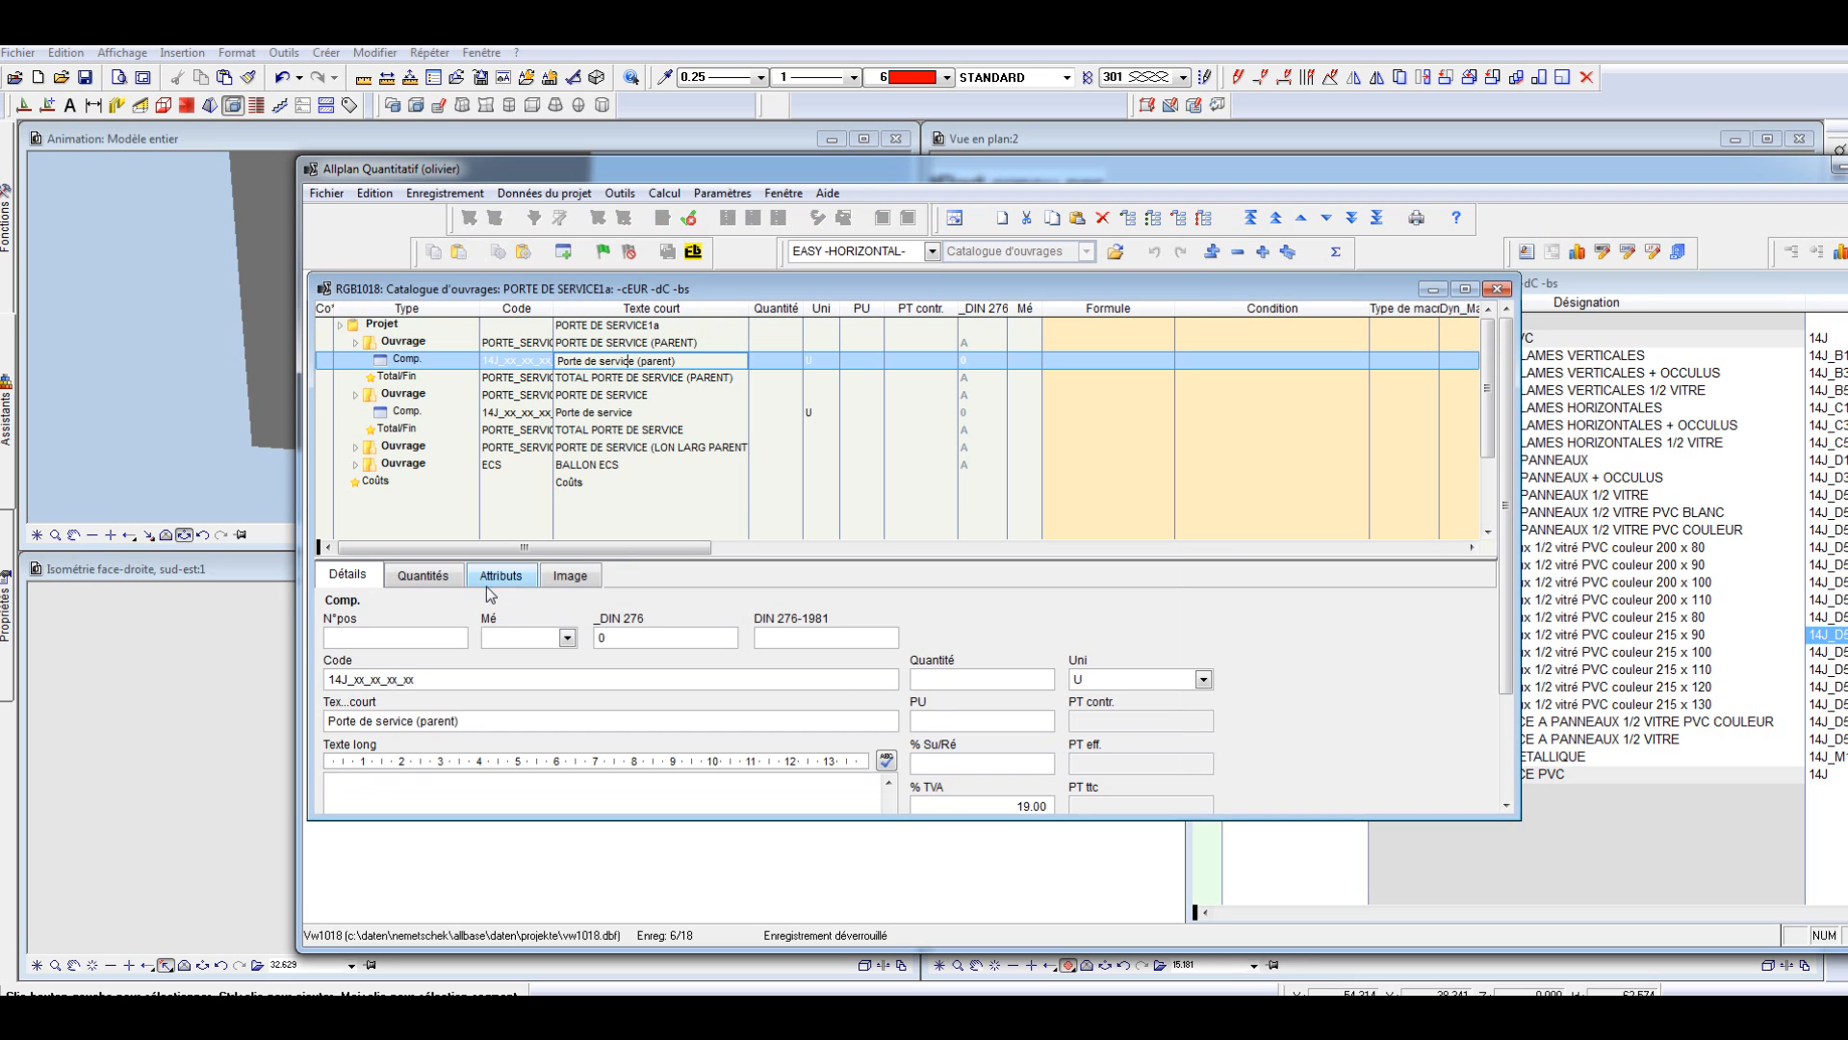
left_click(502, 575)
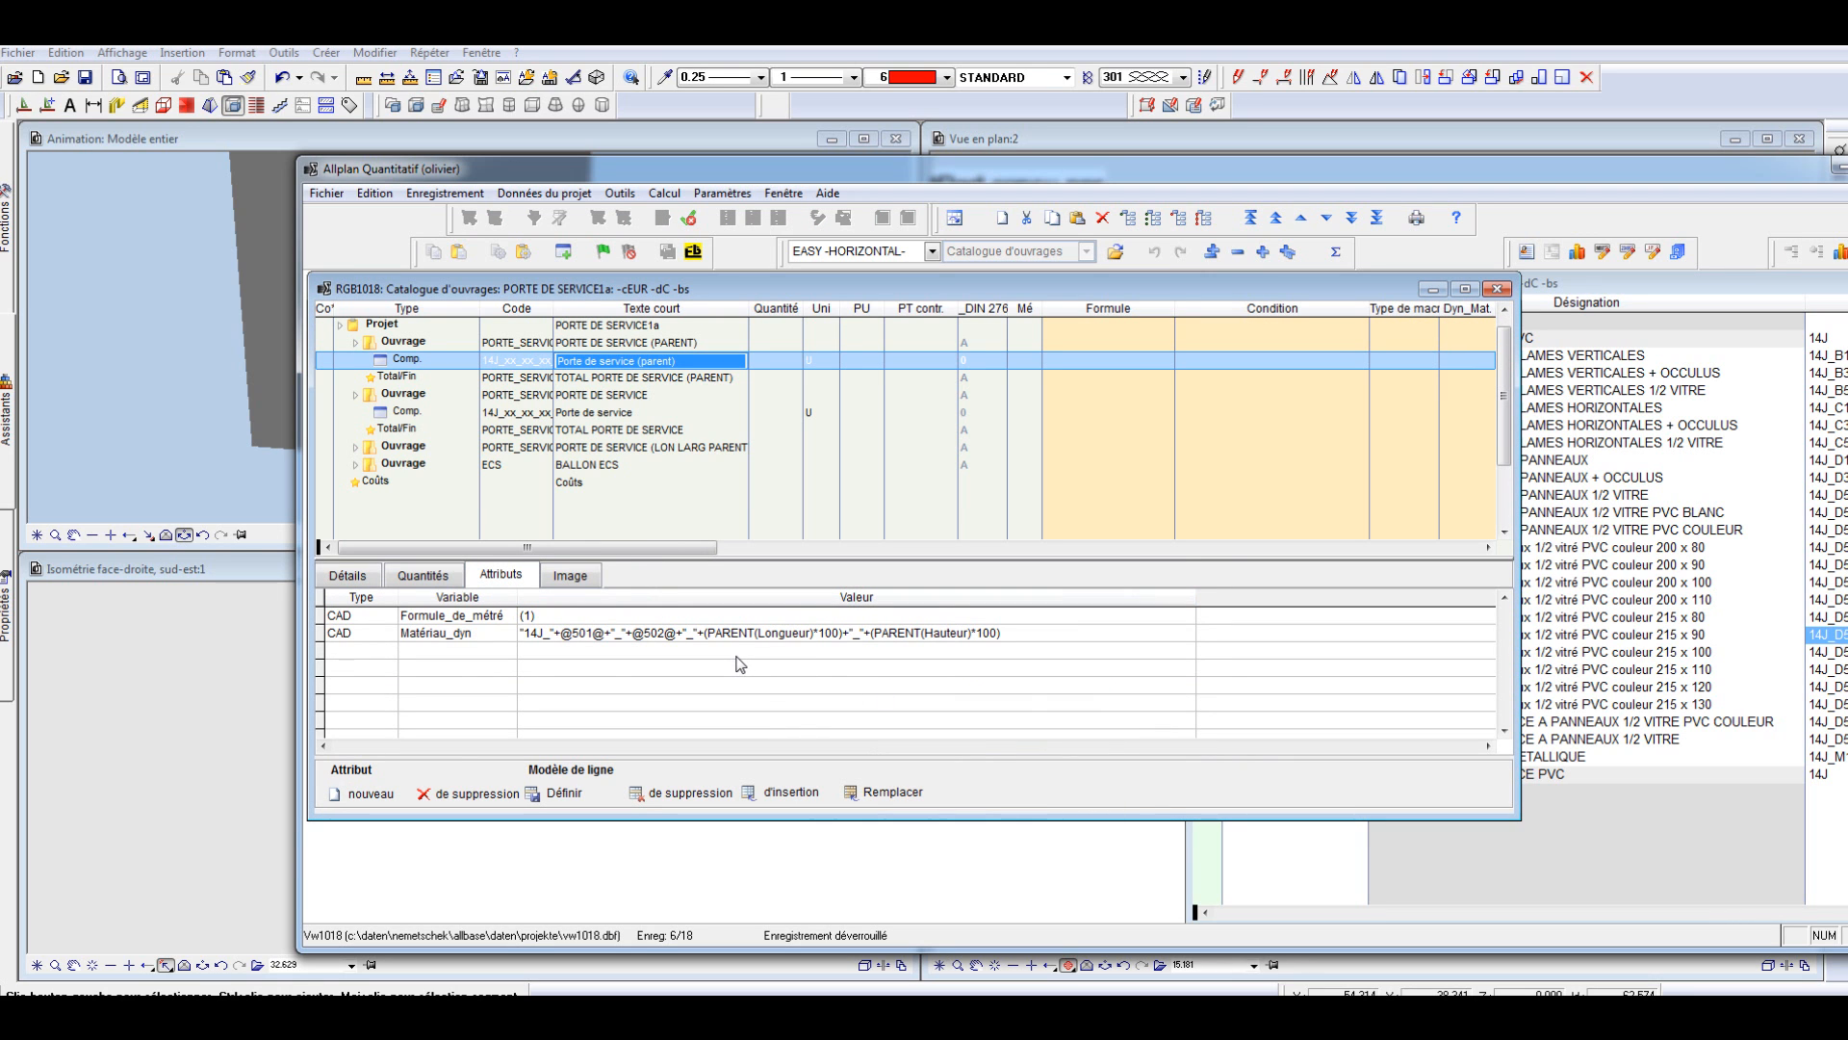
Step: Compare the component's Matériau_dyn formula with the door in the drawing, and move the Allplan Quantitatif window aside
left_click_drag(1058, 169, 1034, 598)
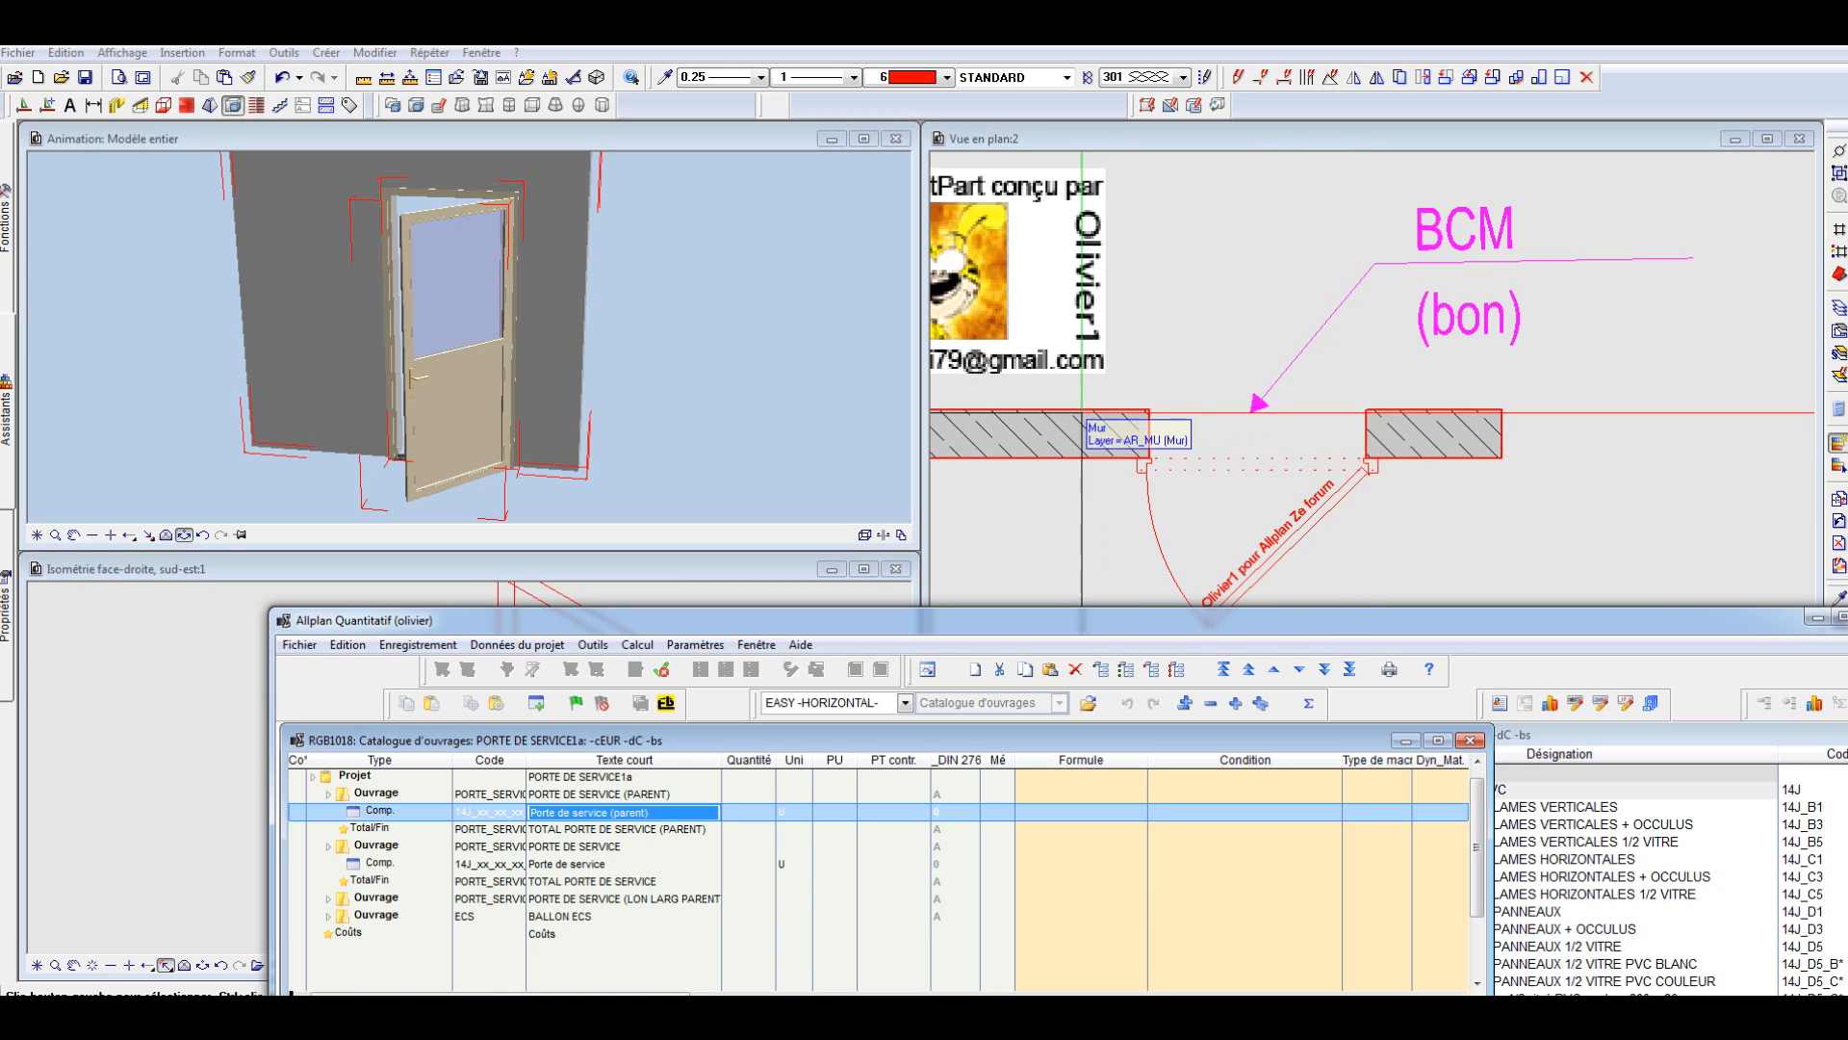
left_click_drag(741, 622, 612, 235)
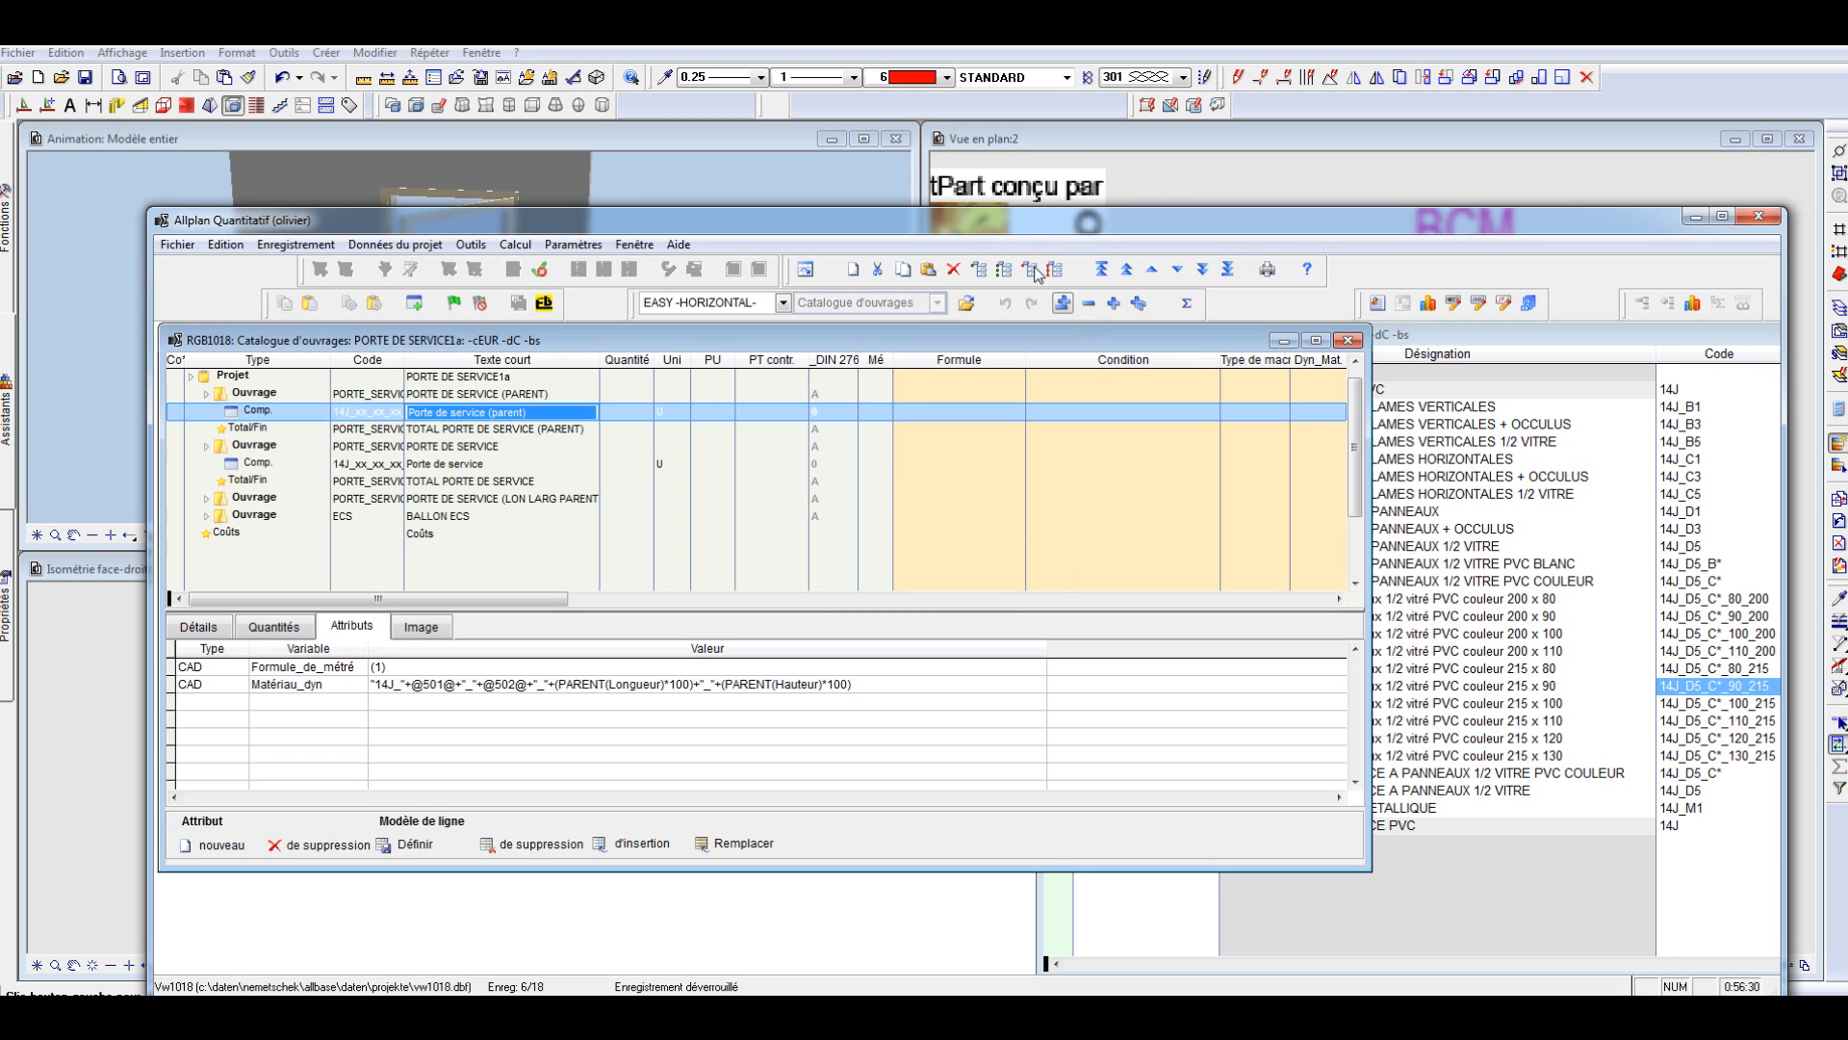
left_click_drag(1013, 223, 1847, 216)
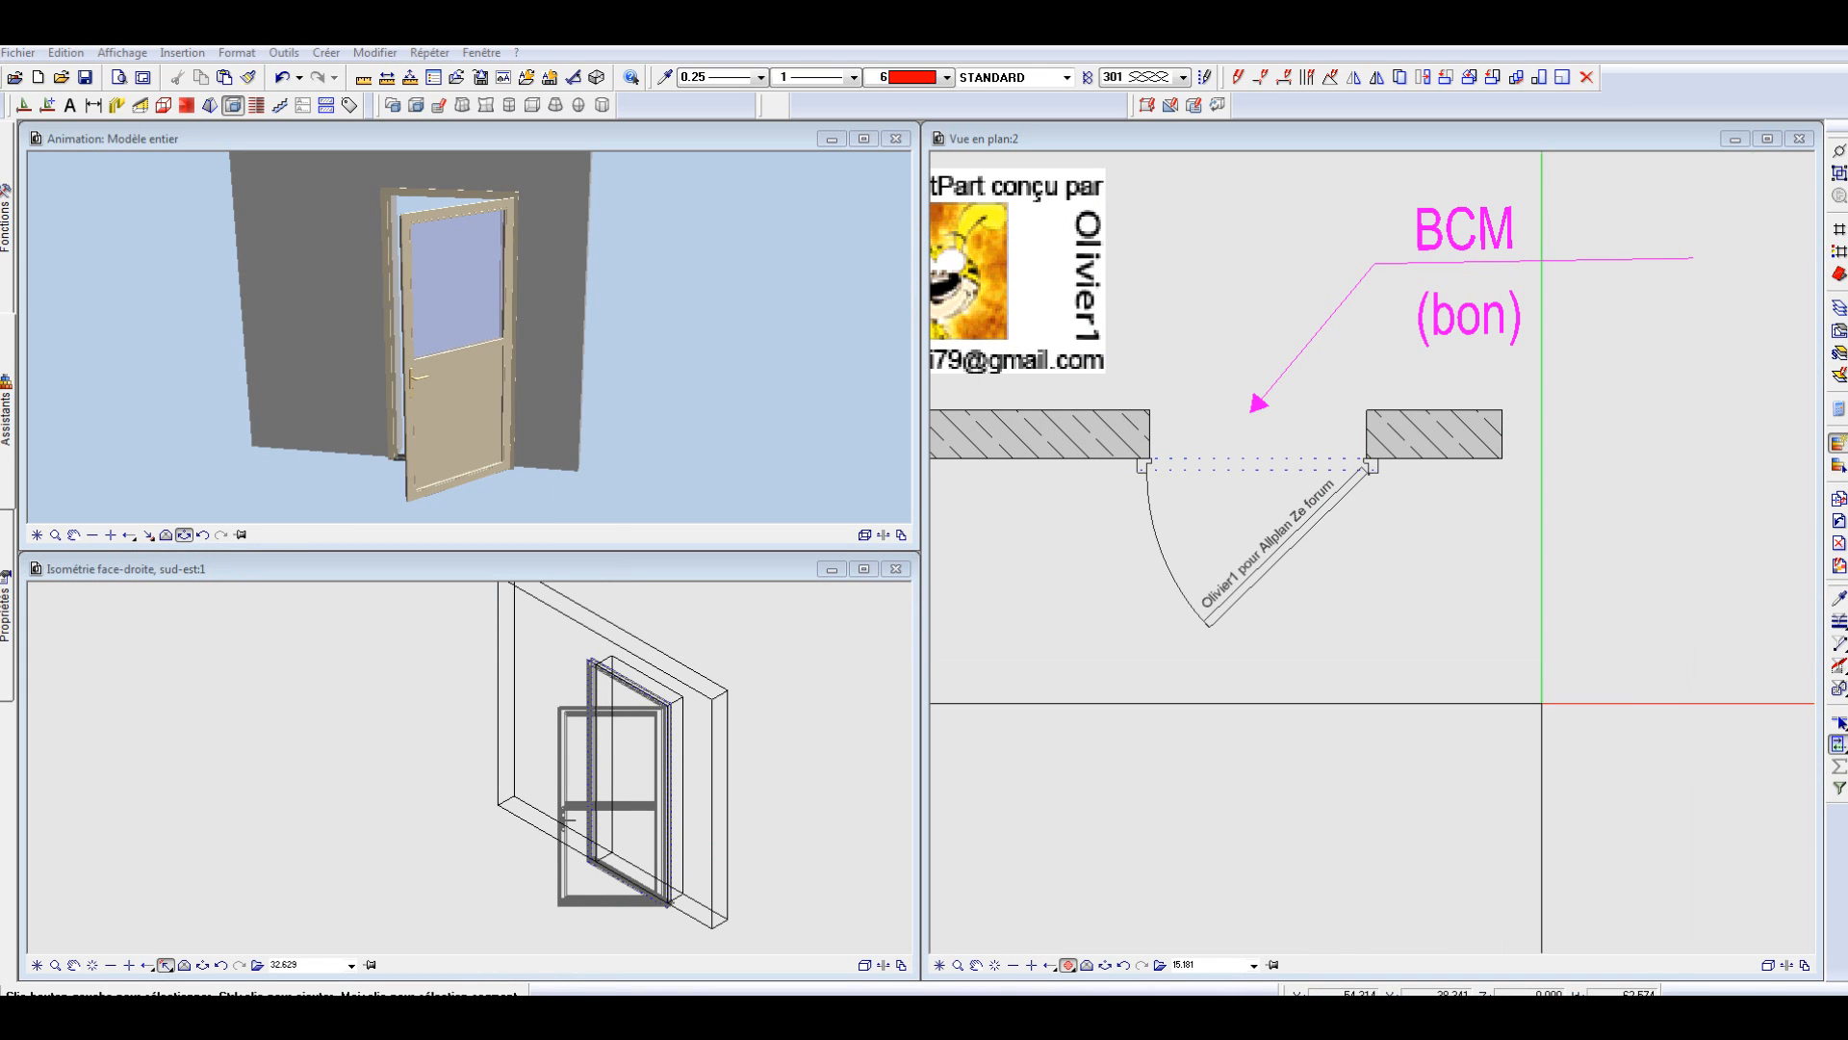
Step: Locate the E.C.S Thermodynamique water heater in the plan and bring it into the 3D animation view
left_click(1538, 701)
scroll(1365, 477, "down", 3)
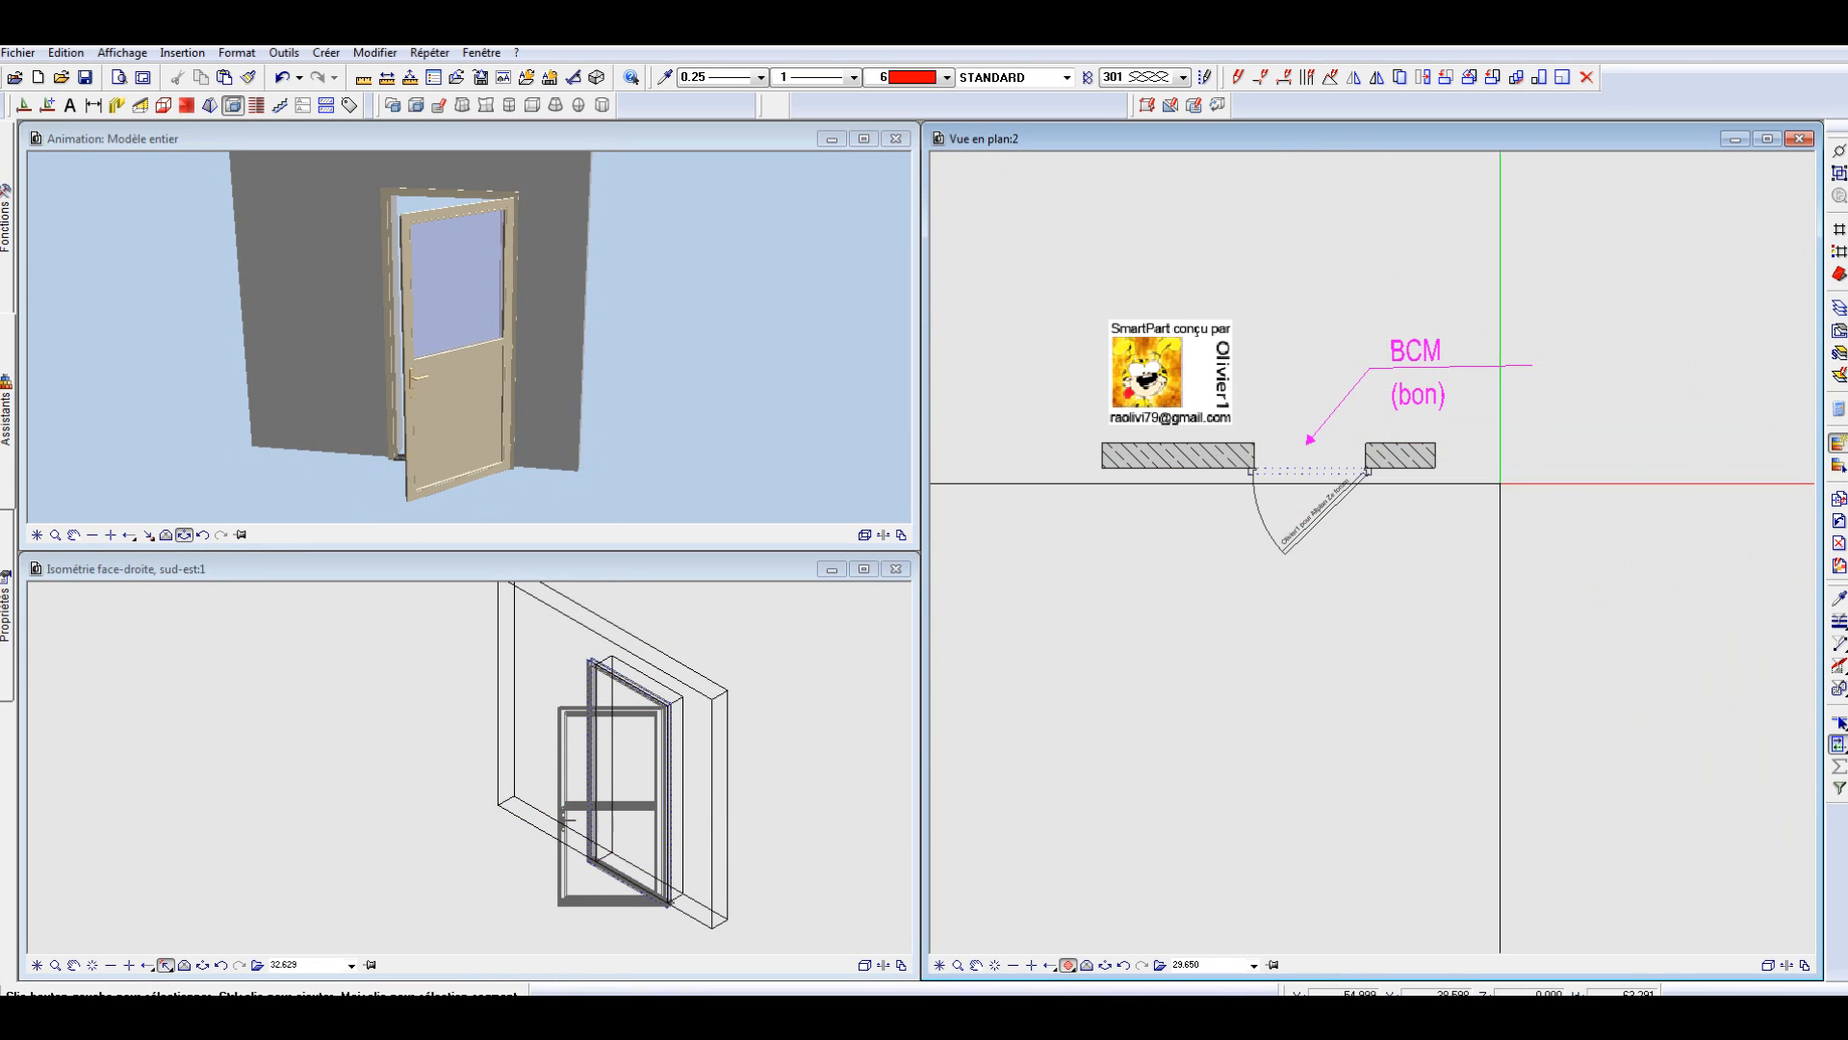
scroll(1371, 358, "down", 2)
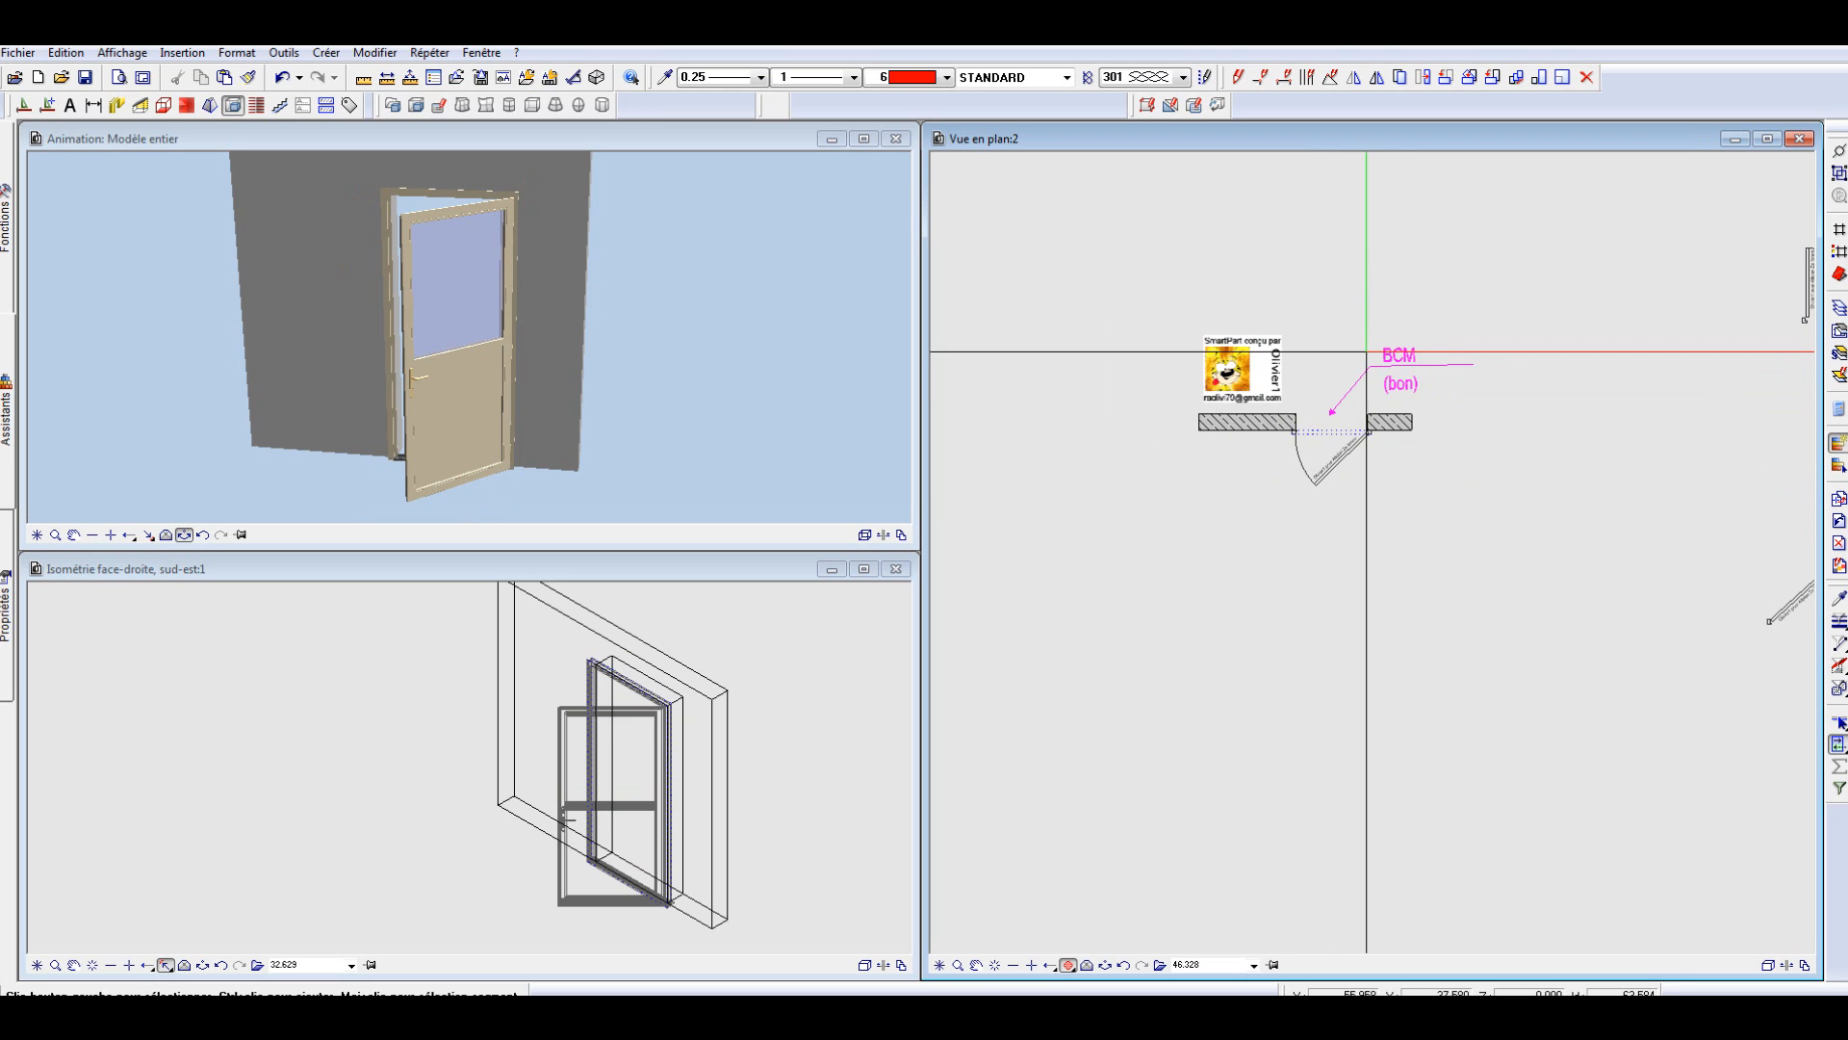
scroll(1417, 353, "down", 5)
scroll(1044, 574, "up", 2)
scroll(1146, 616, "up", 4)
left_click_drag(731, 455, 739, 446)
scroll(791, 385, "down", 4)
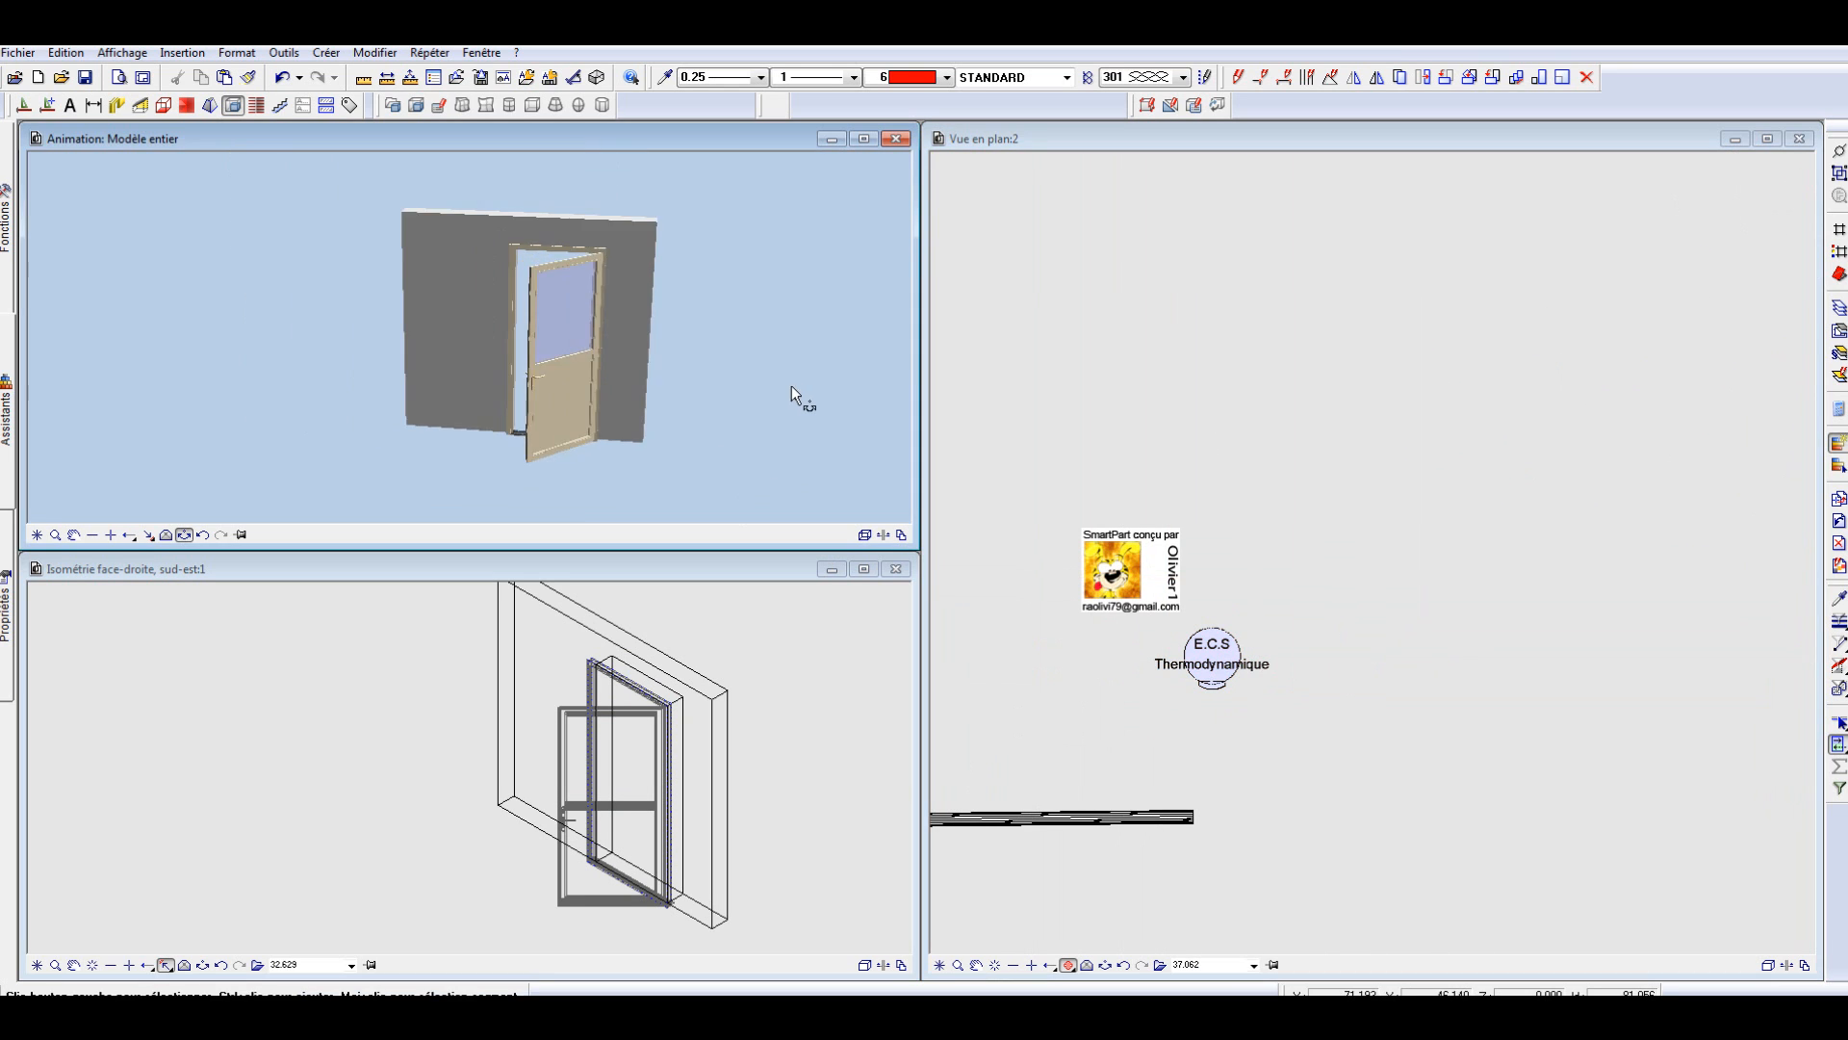
scroll(304, 460, "up", 1)
scroll(442, 355, "down", 1)
scroll(335, 431, "up", 2)
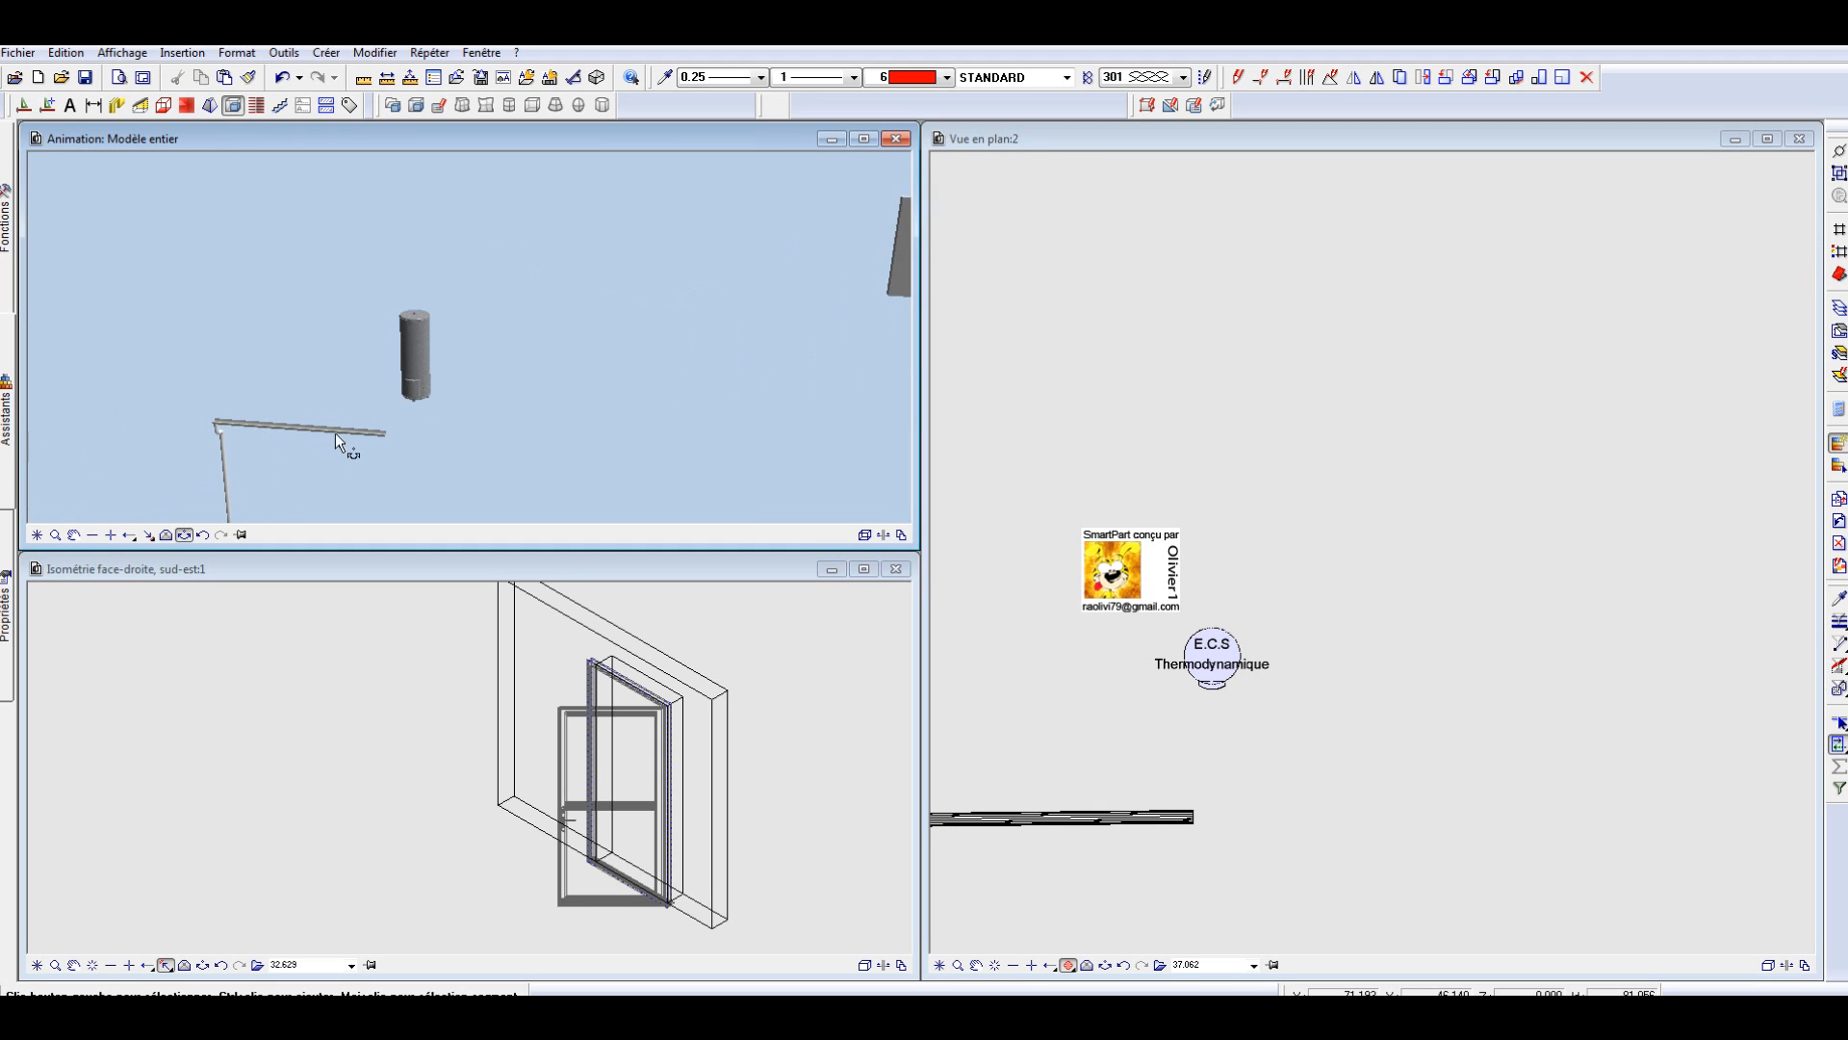
Step: Set the E.C.S Thermodynamique water heater's 3D colour to 7 and its fill colour to 119
scroll(391, 419, "up", 2)
scroll(500, 258, "up", 3)
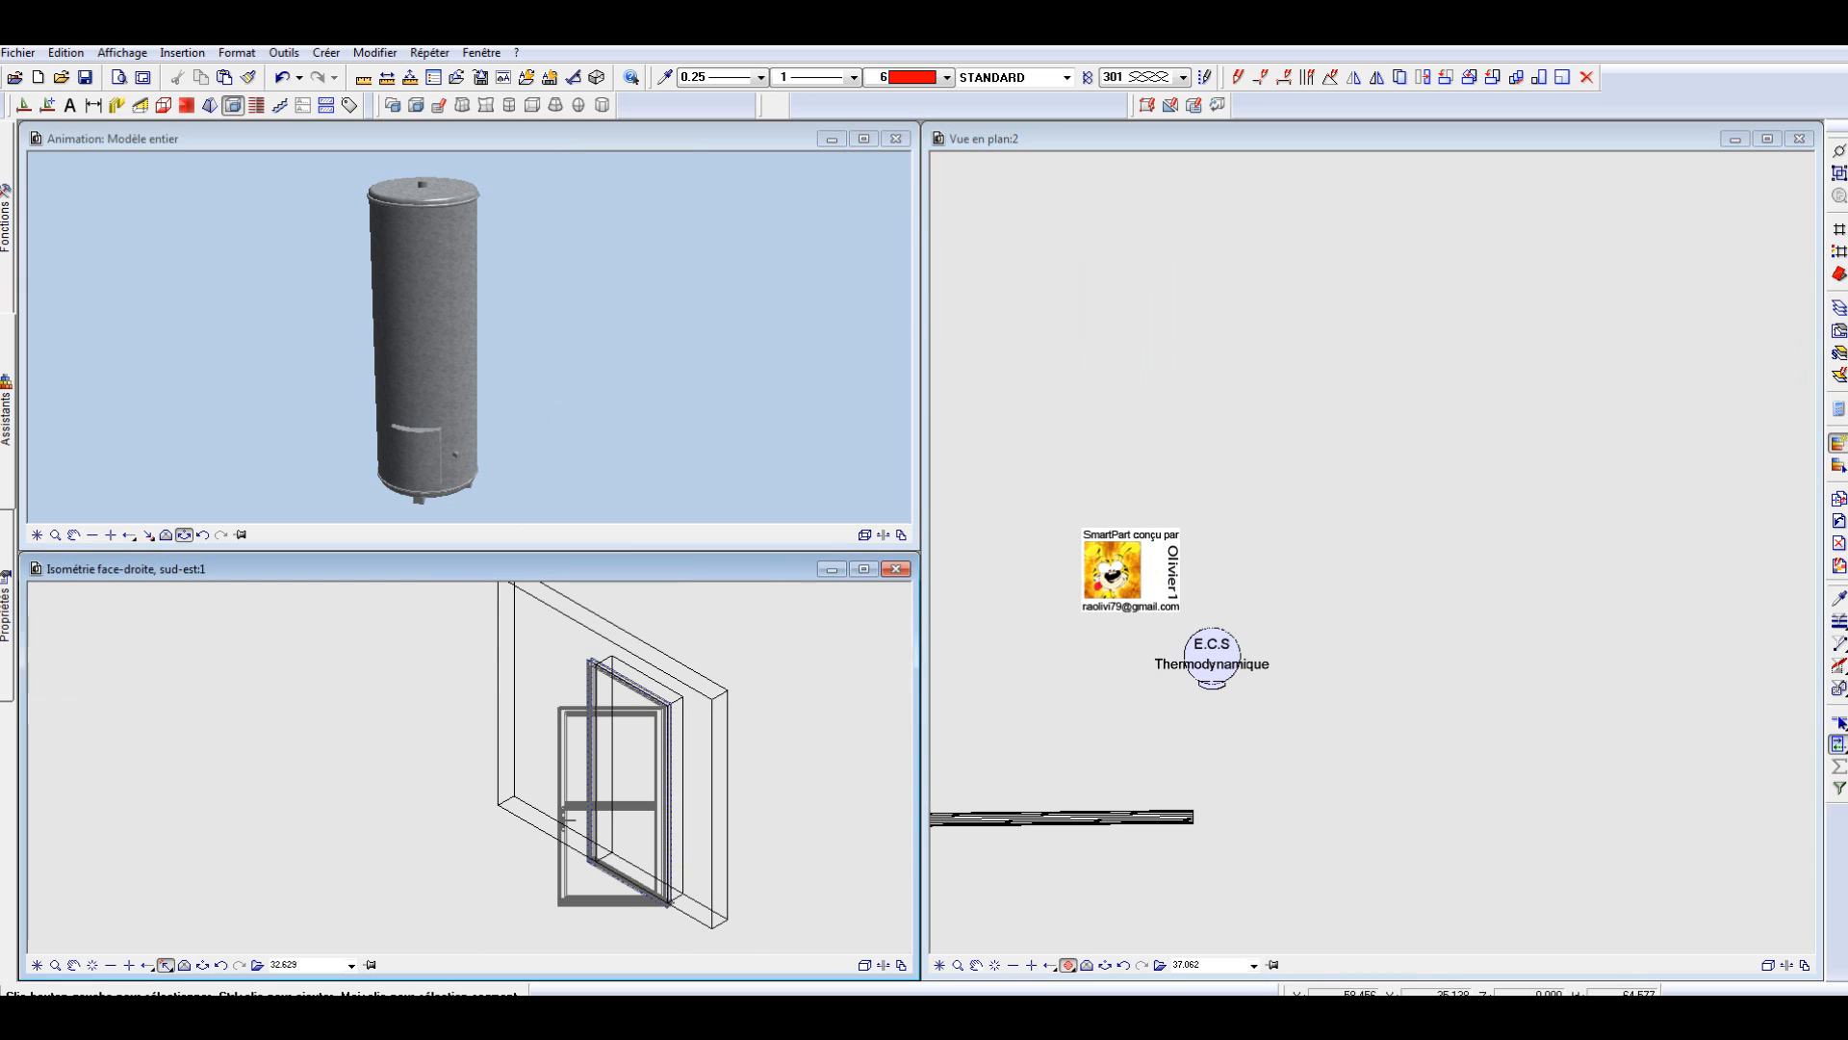
double_click(1222, 675)
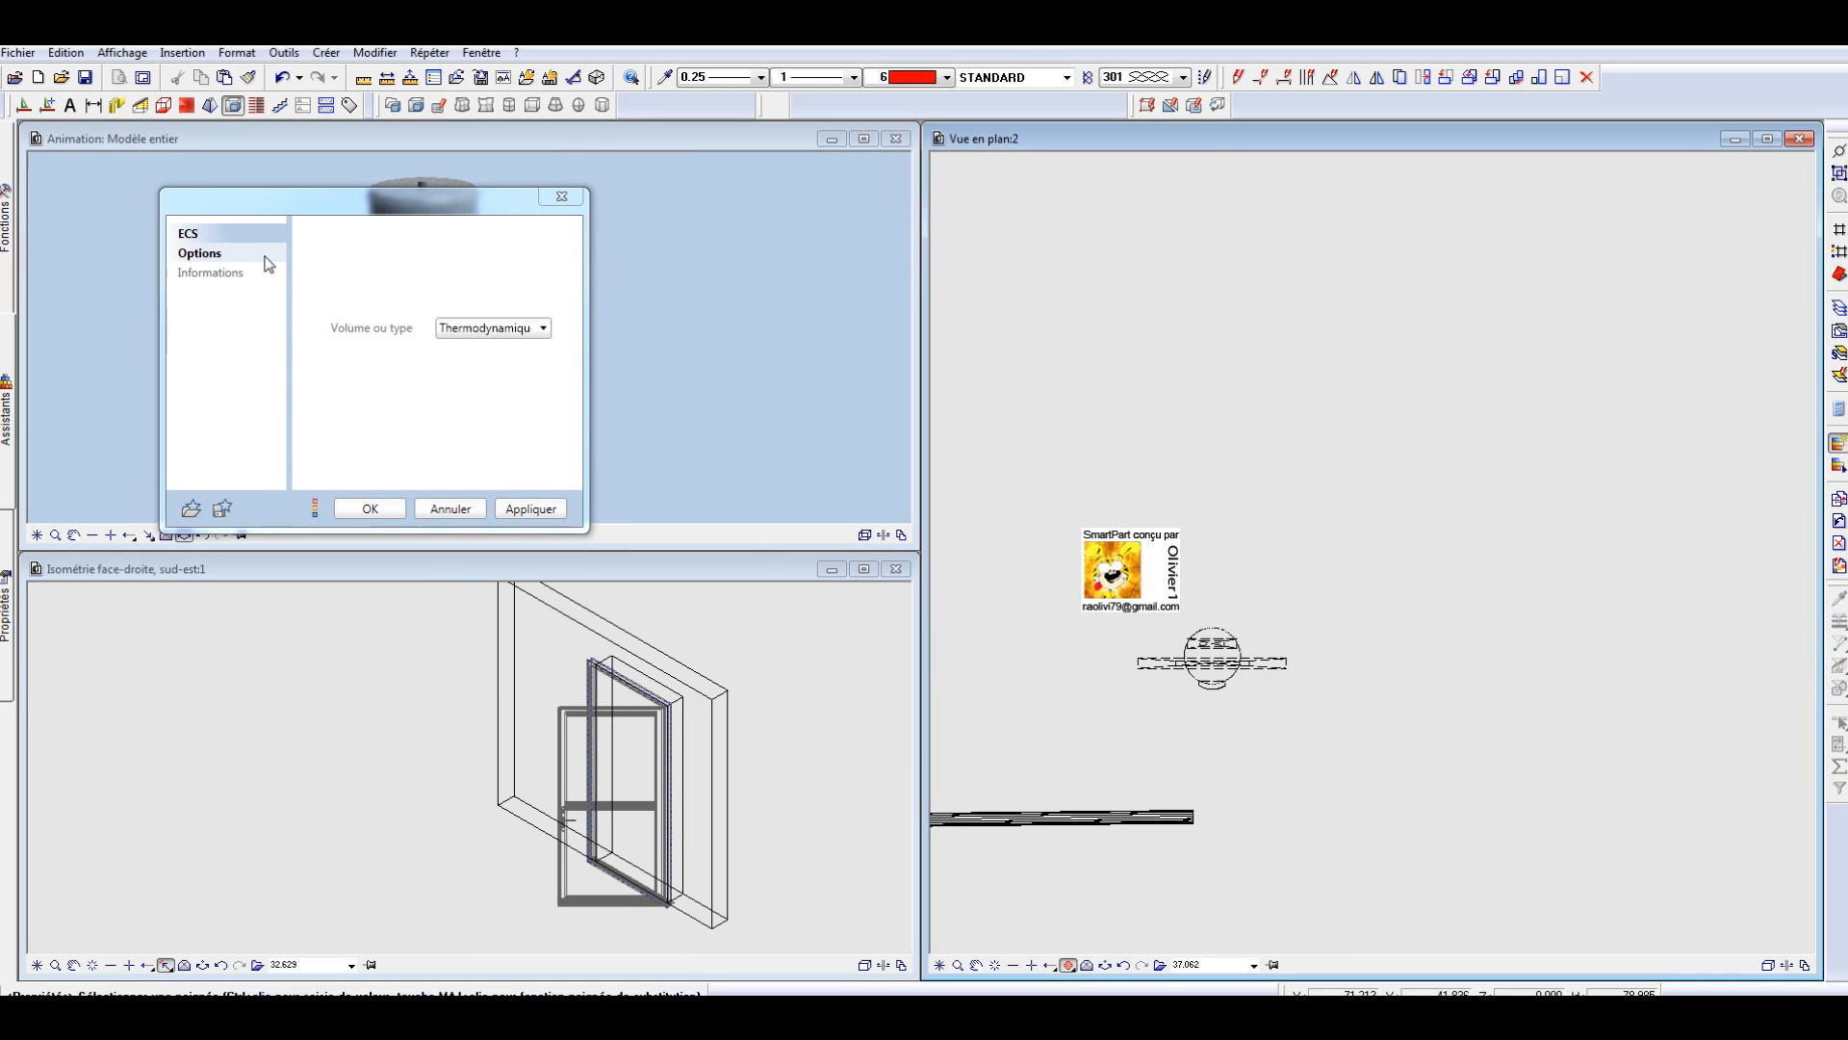
left_click(239, 254)
left_click(492, 333)
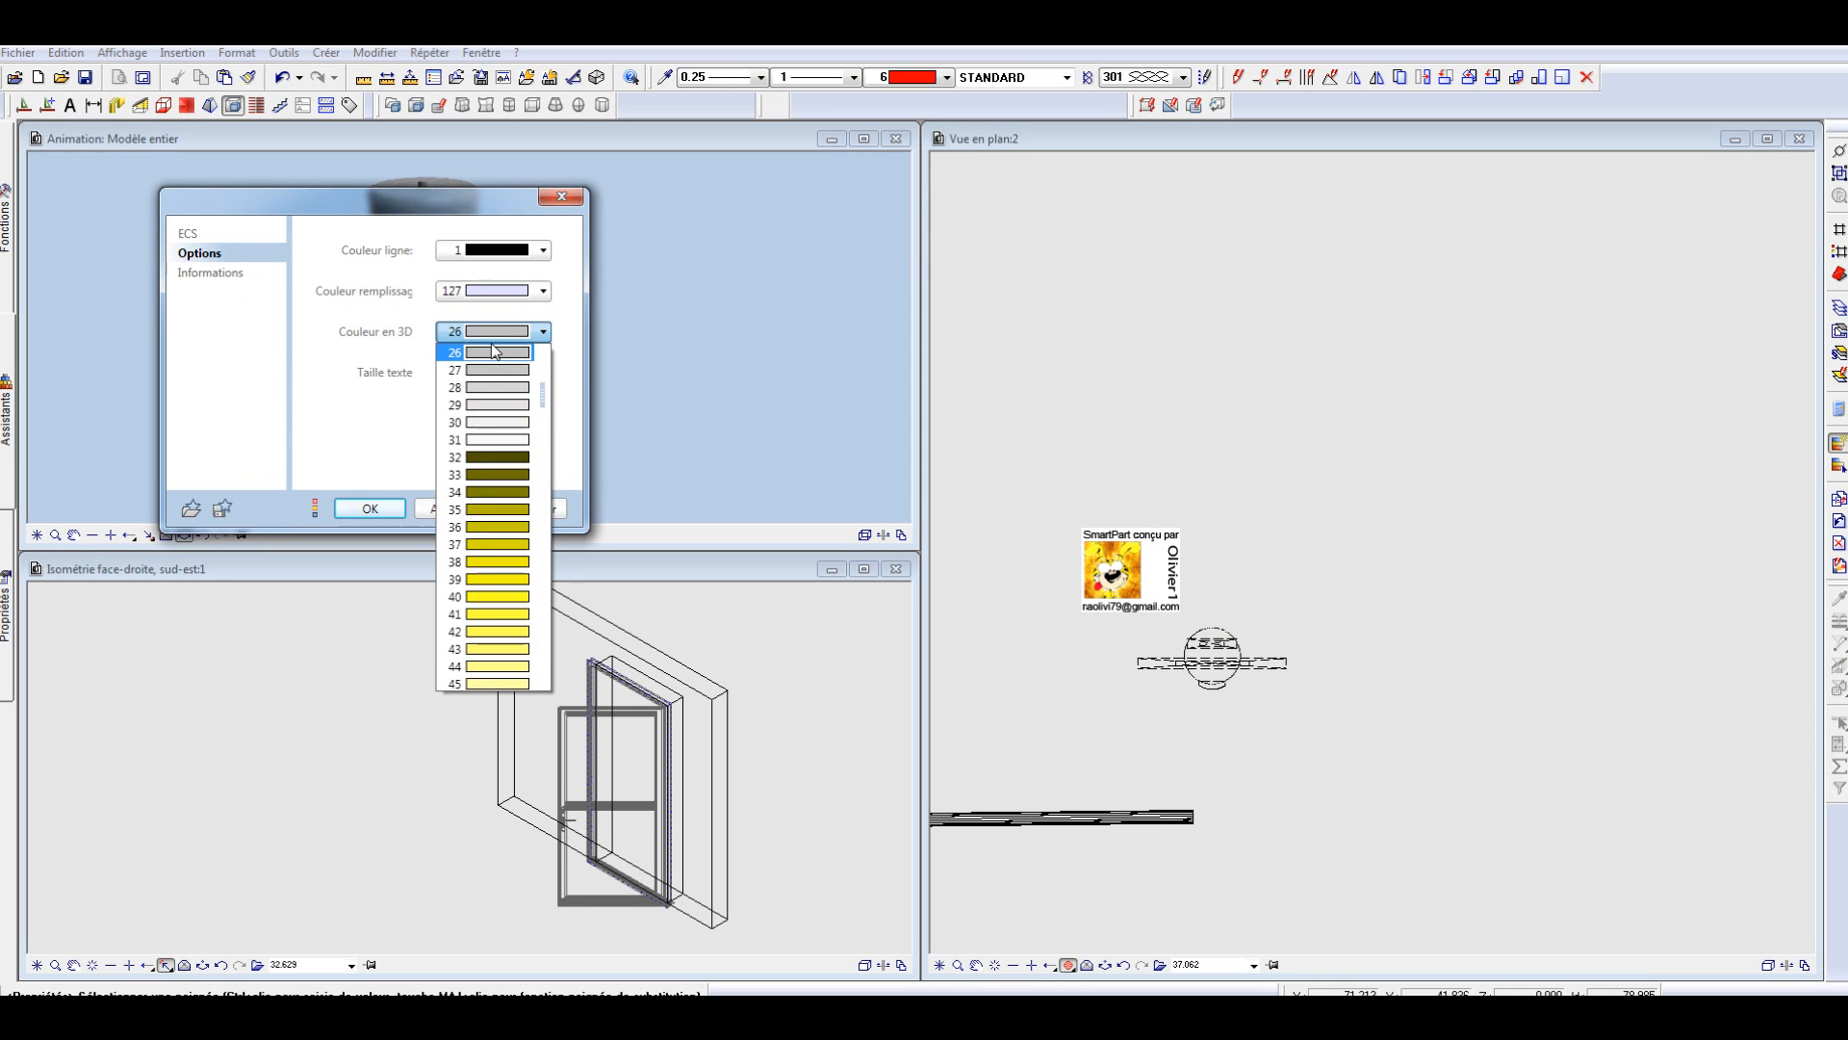
scroll(492, 469, "up", 6)
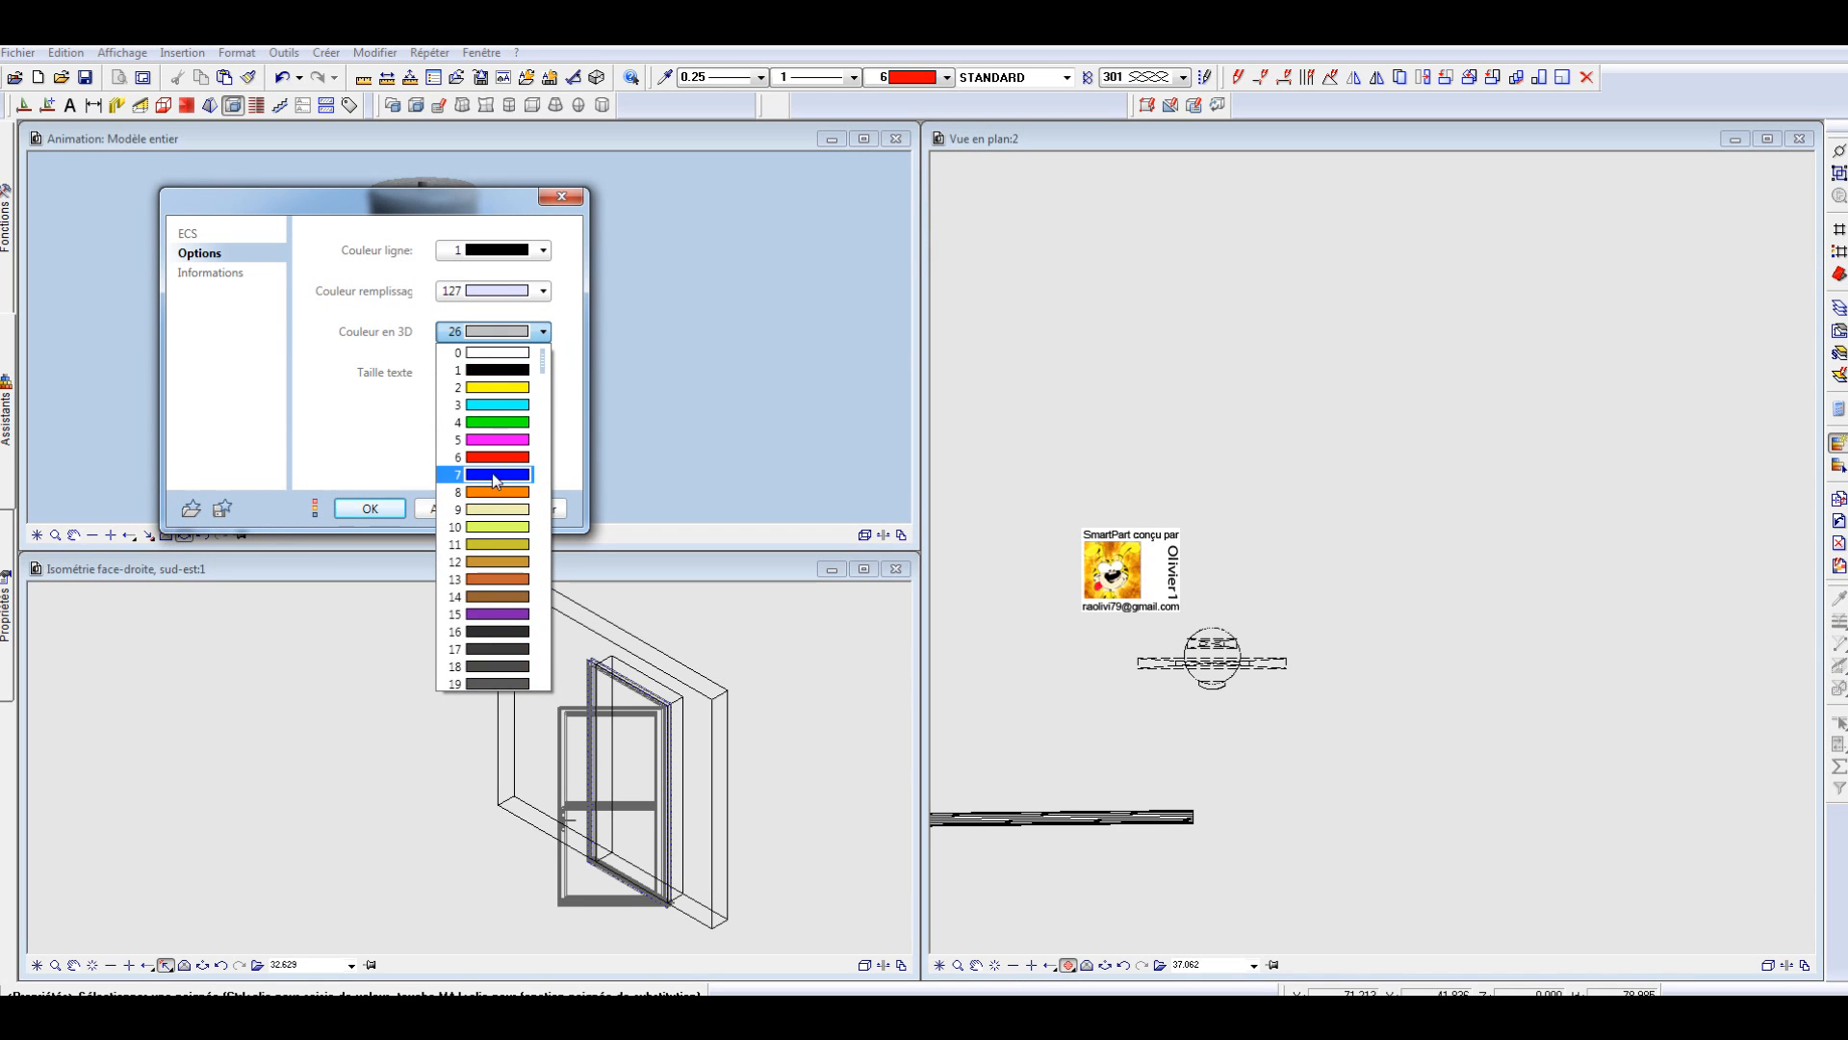
left_click(493, 474)
left_click(487, 291)
scroll(486, 404, "up", 5)
left_click(471, 435)
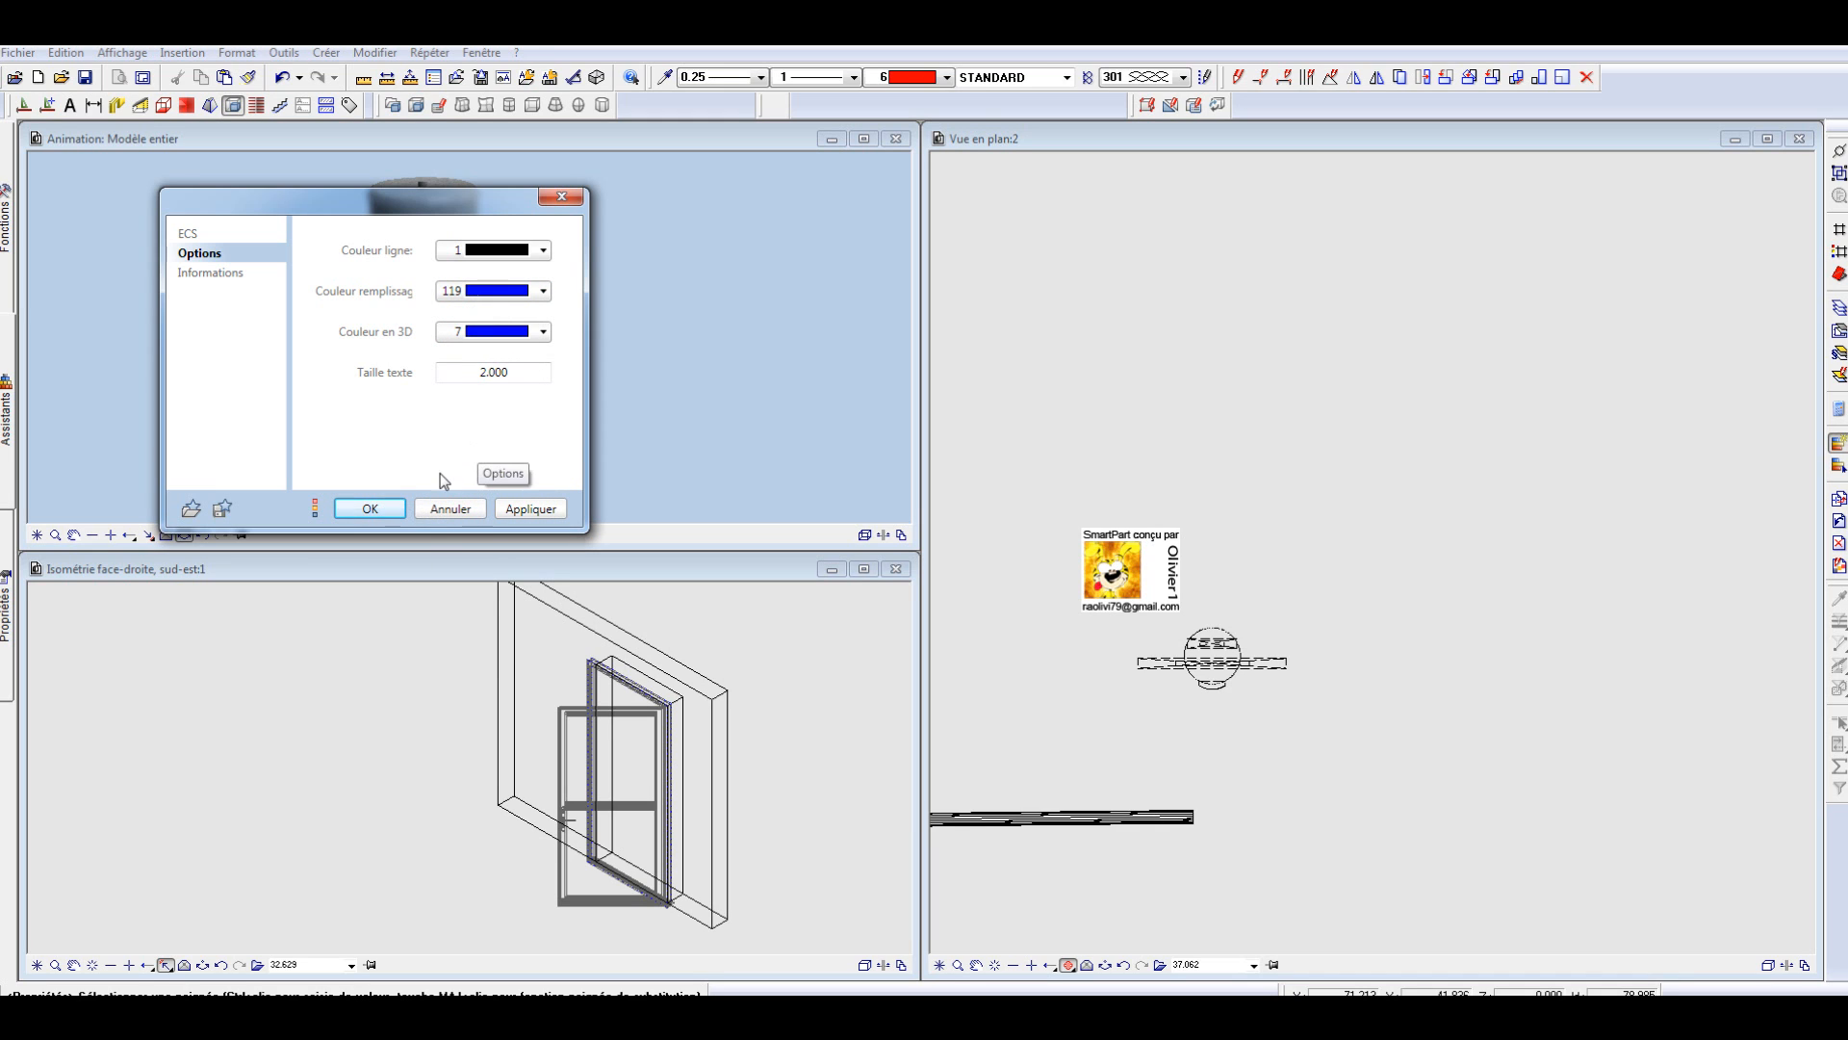
left_click(369, 508)
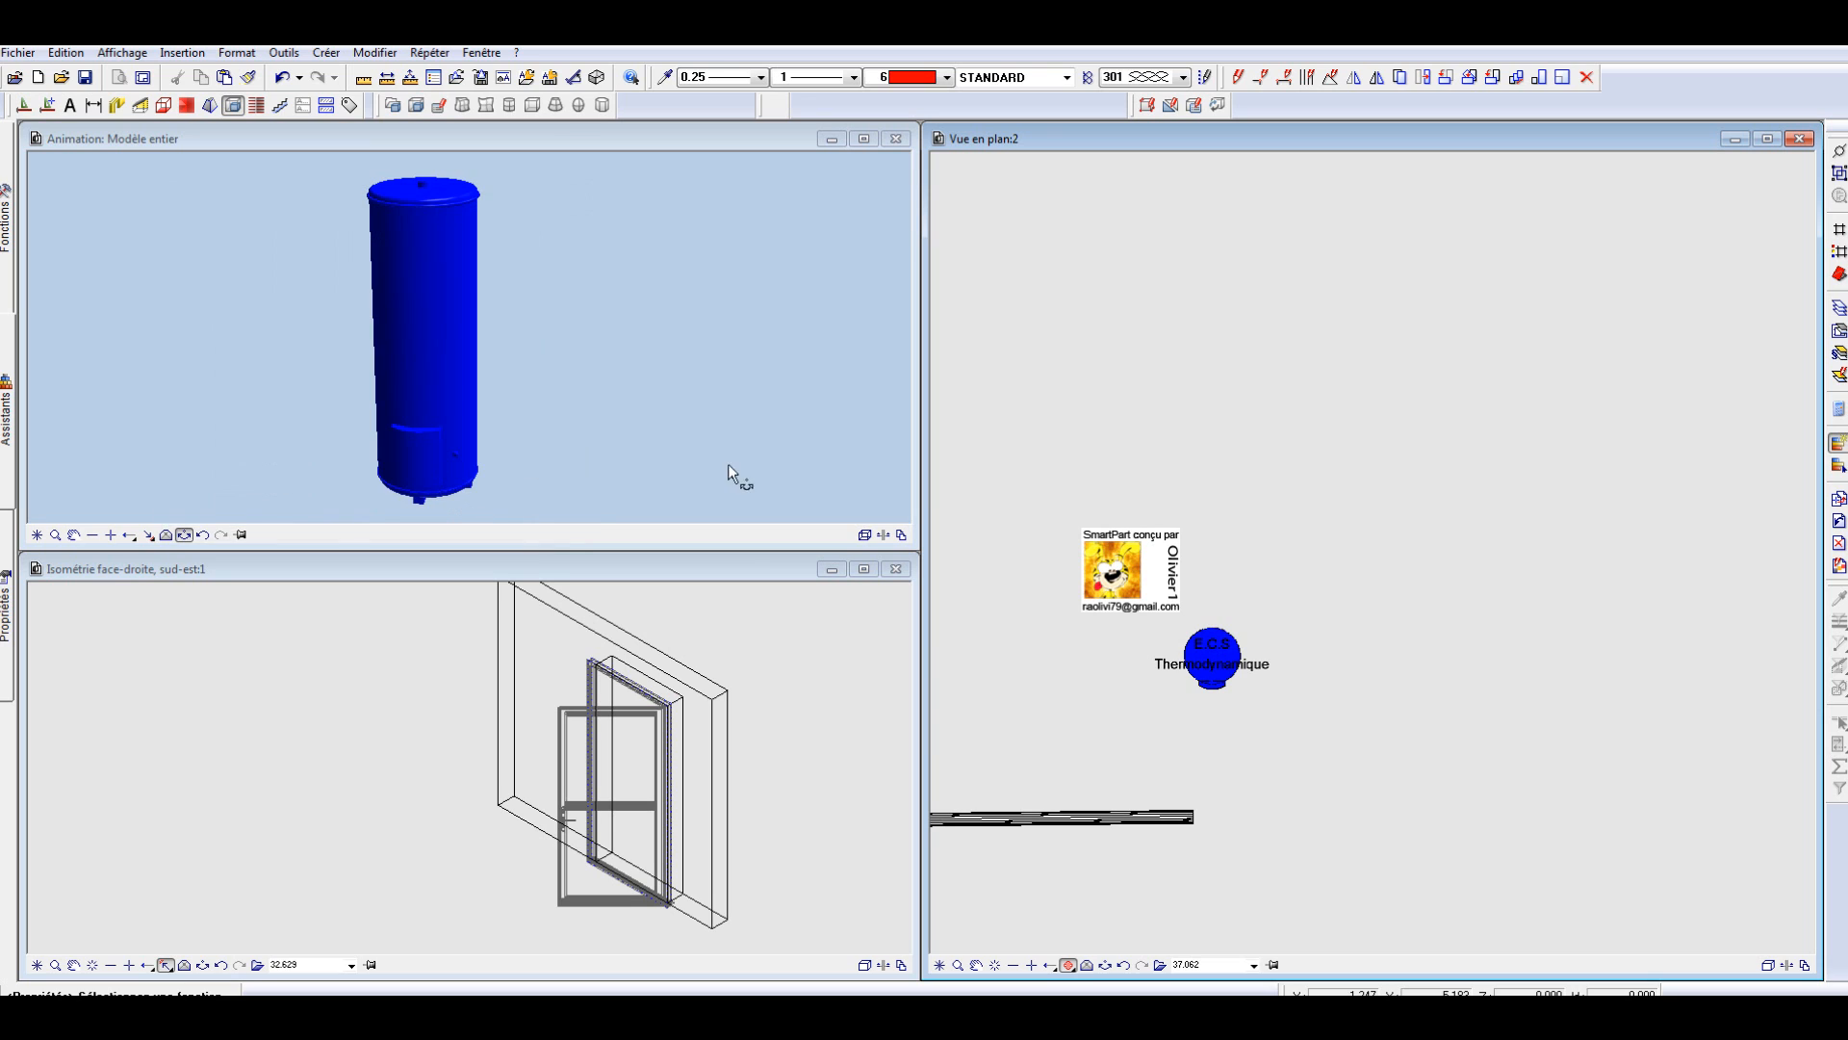
Step: Set the water heater's fill colour to 126 in the SmartPart options
scroll(1184, 693, "up", 2)
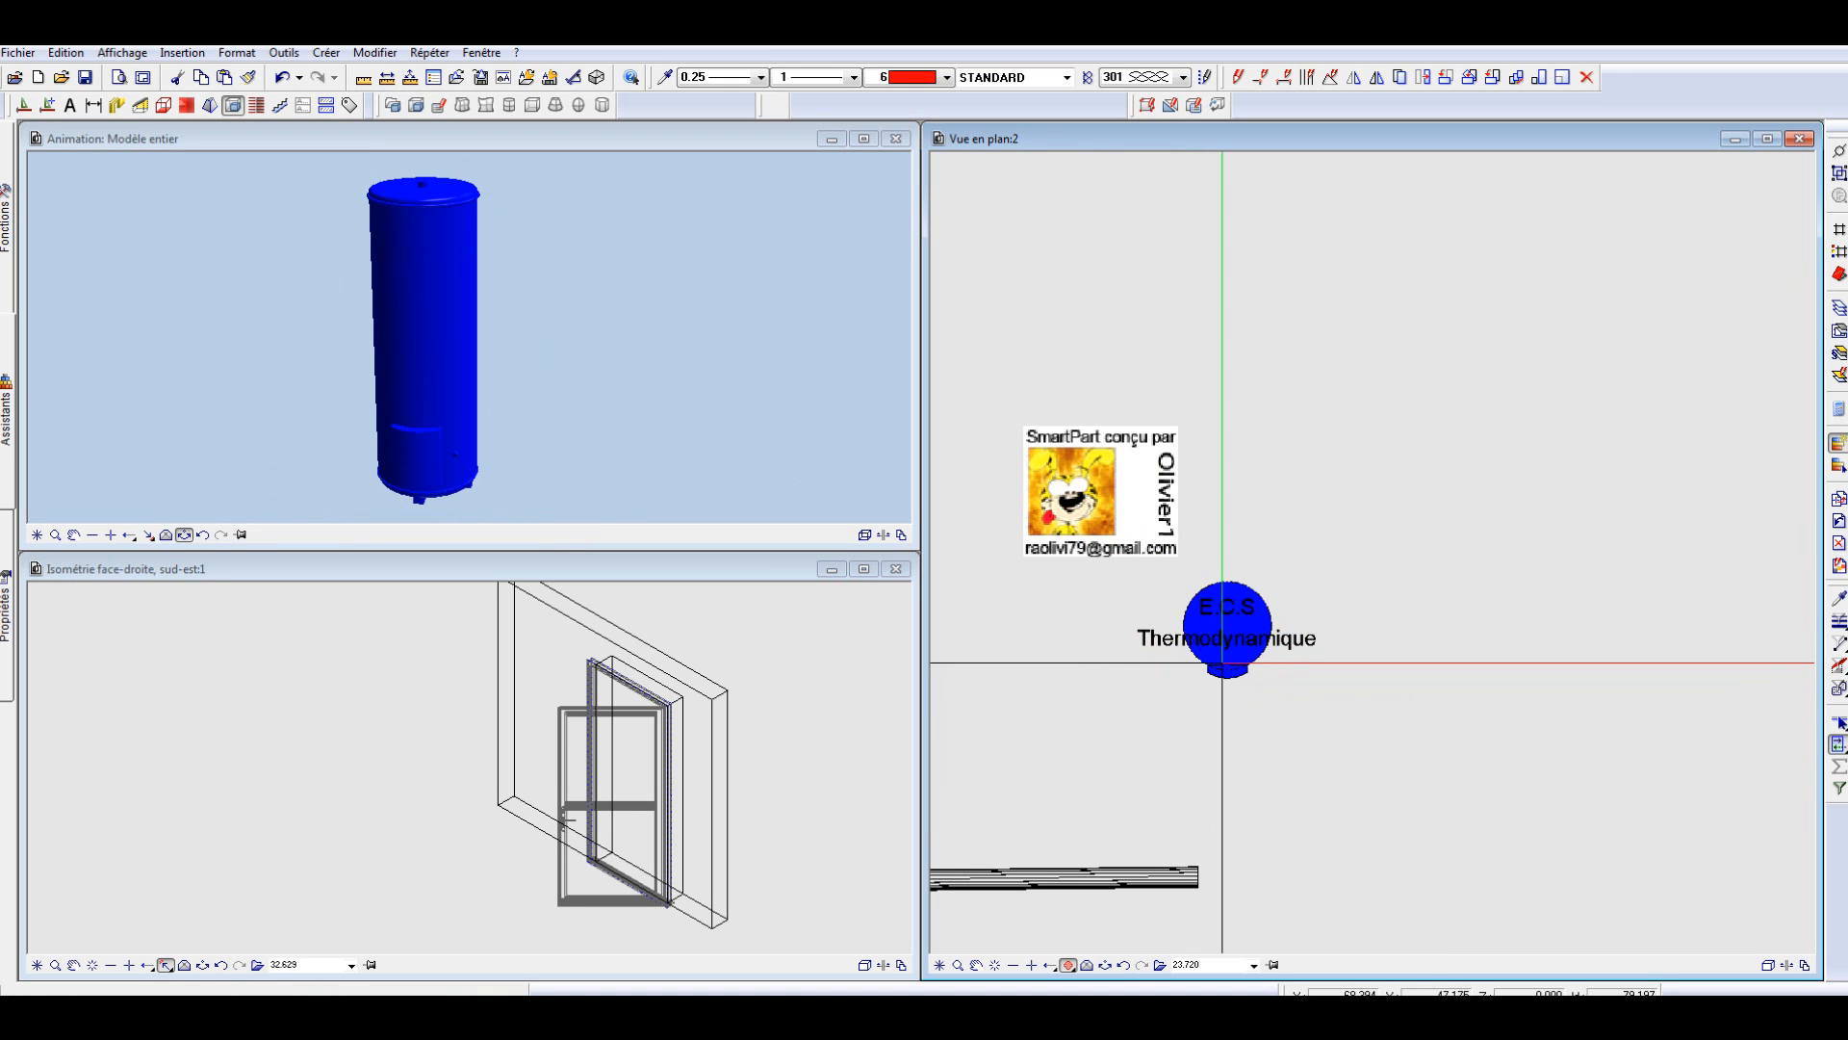
double_click(1222, 662)
left_click(222, 279)
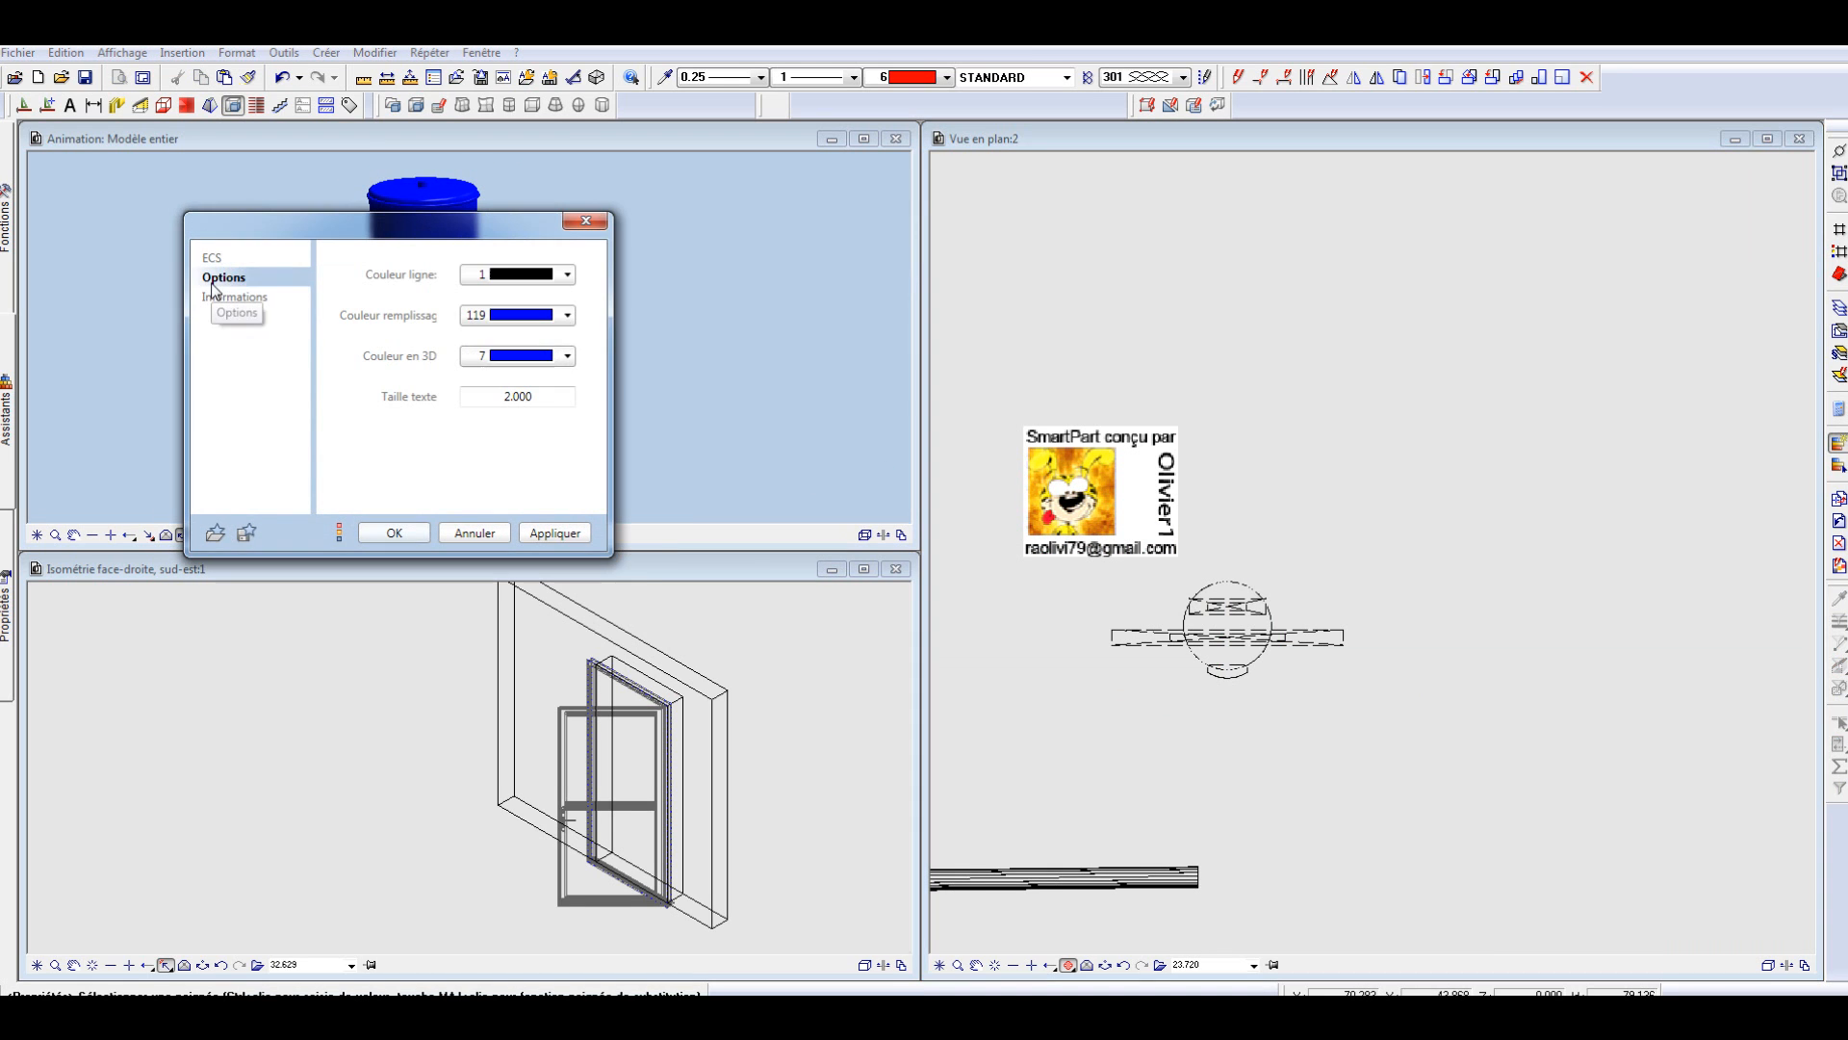
left_click(520, 315)
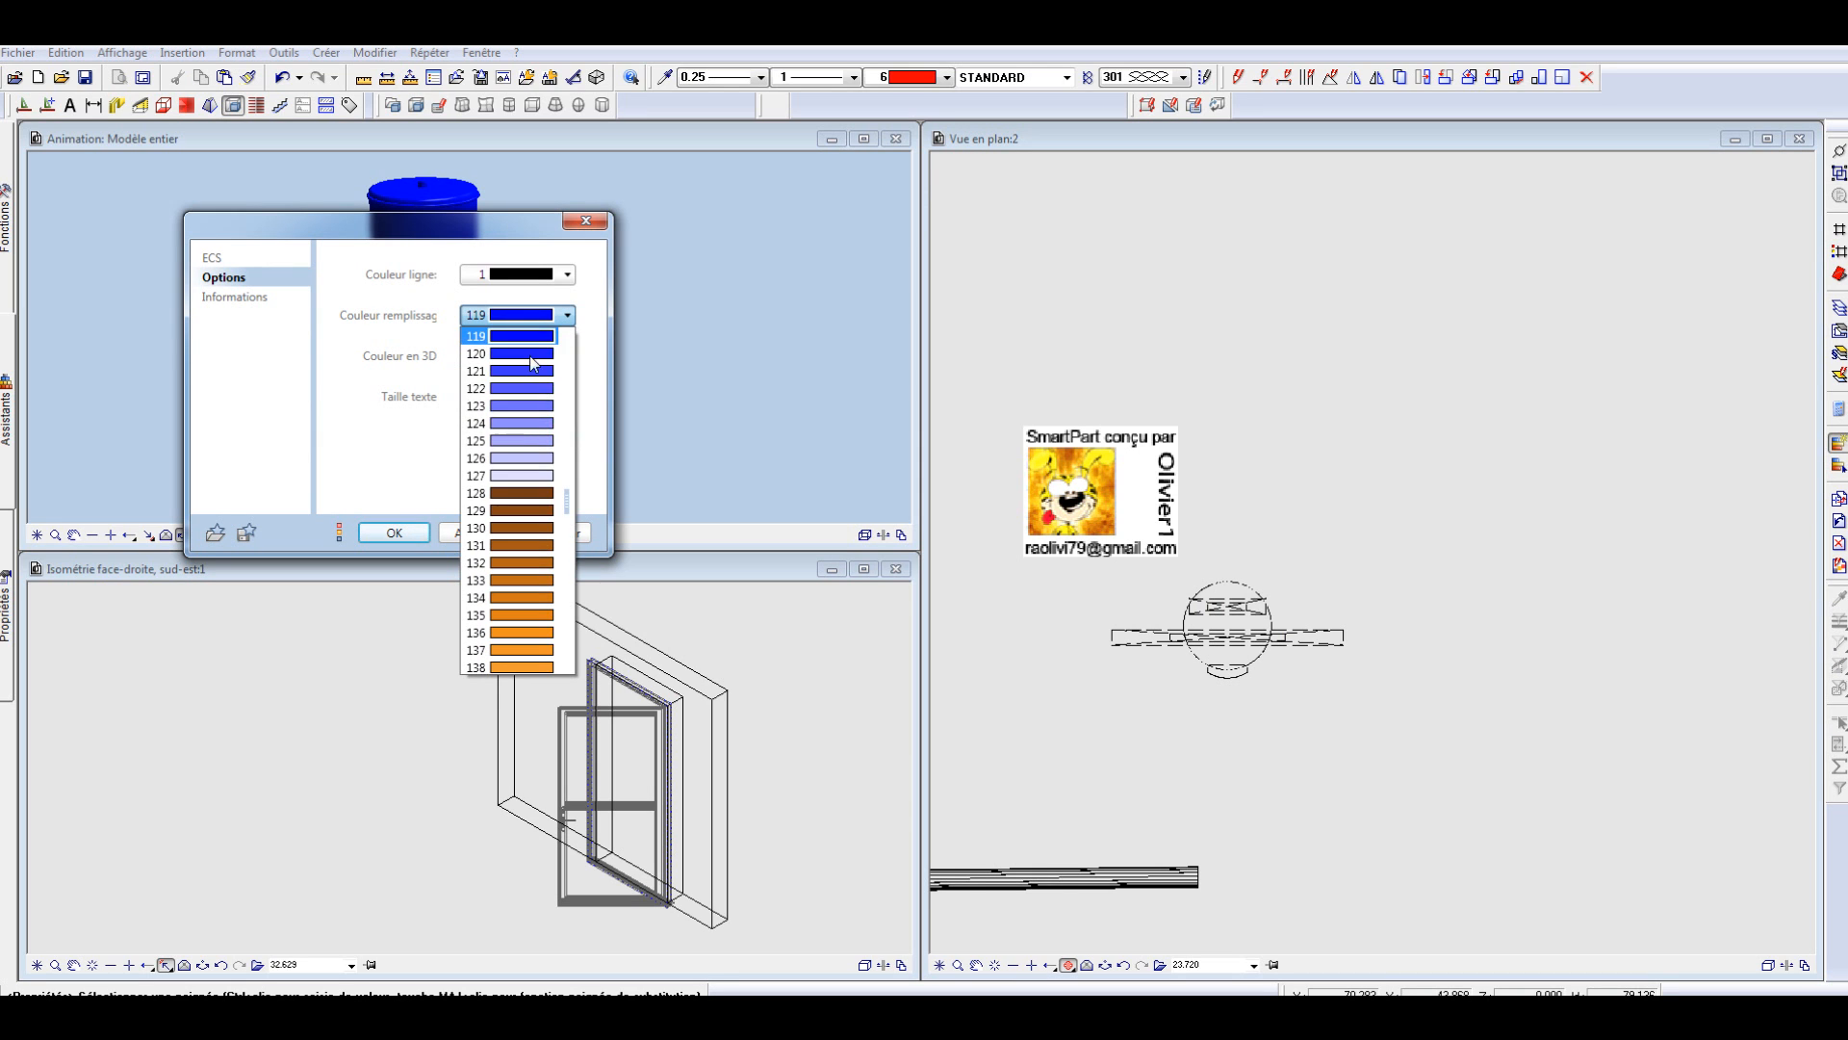
left_click(523, 458)
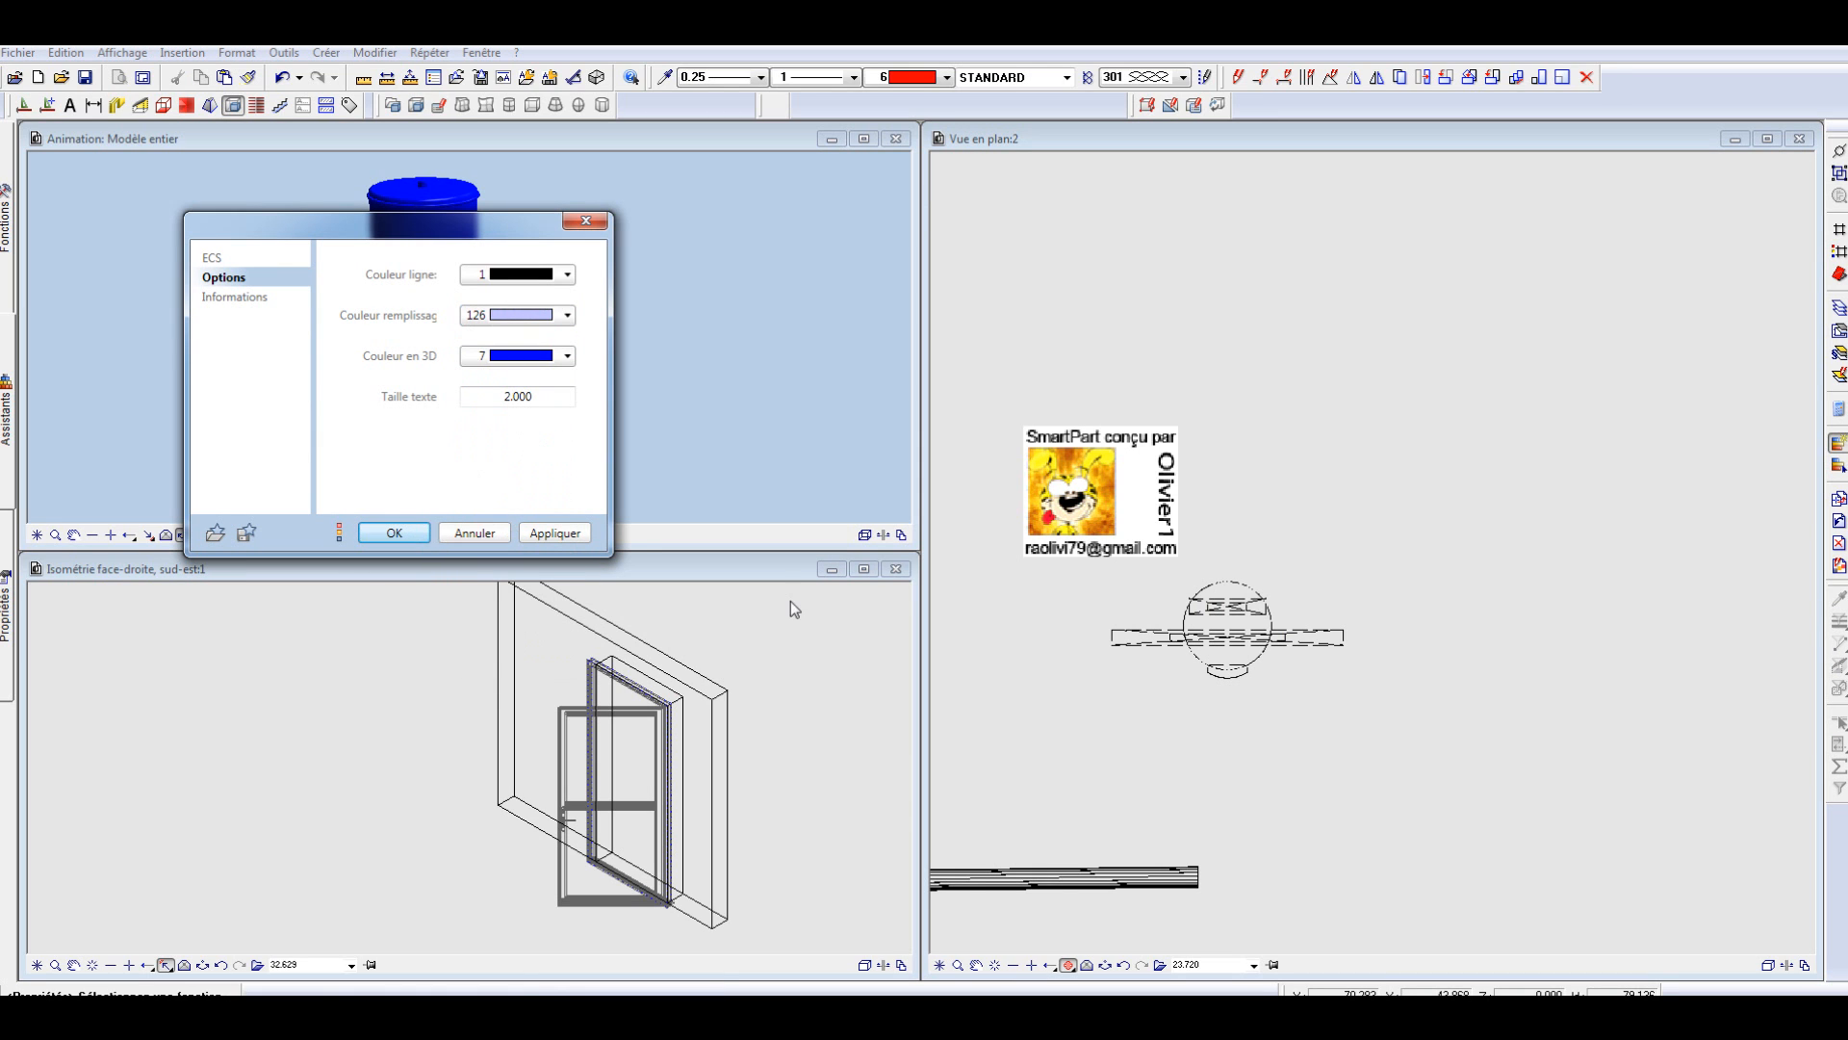
key("Return")
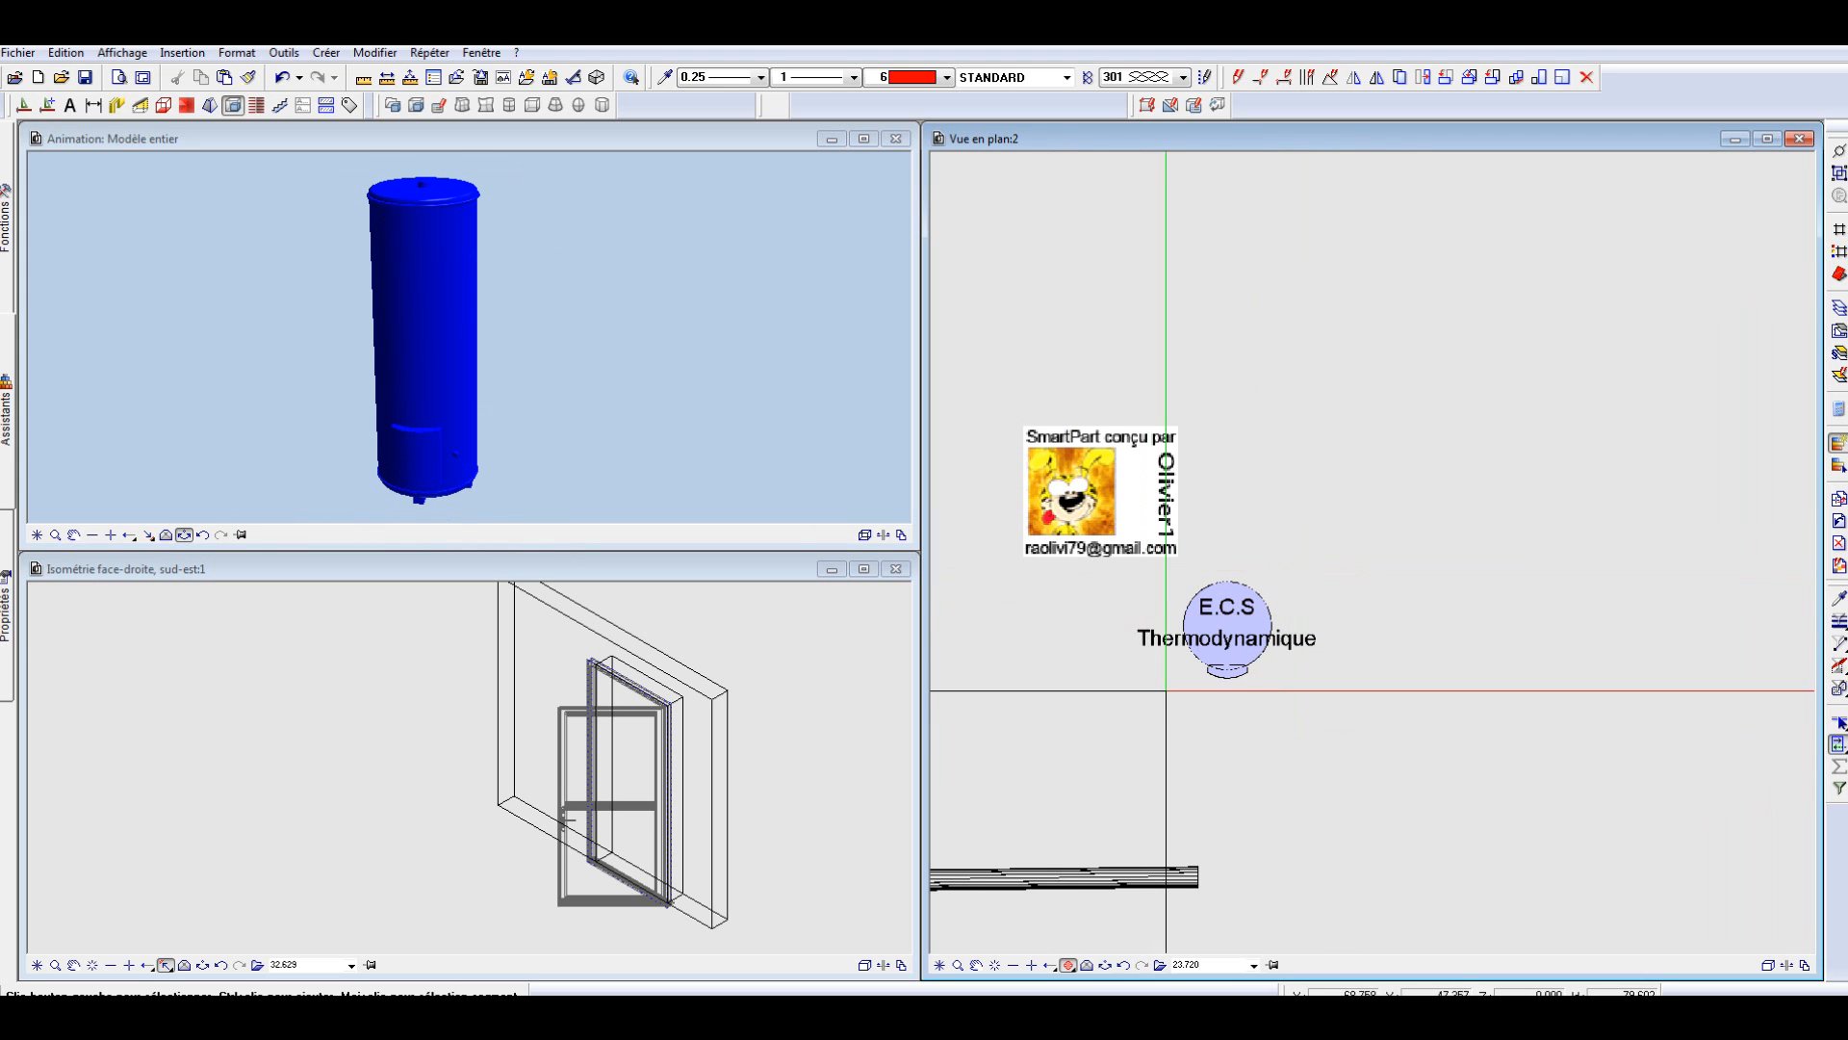
Step: Set the water heater SmartPart's volume or type to 300L
double_click(1209, 638)
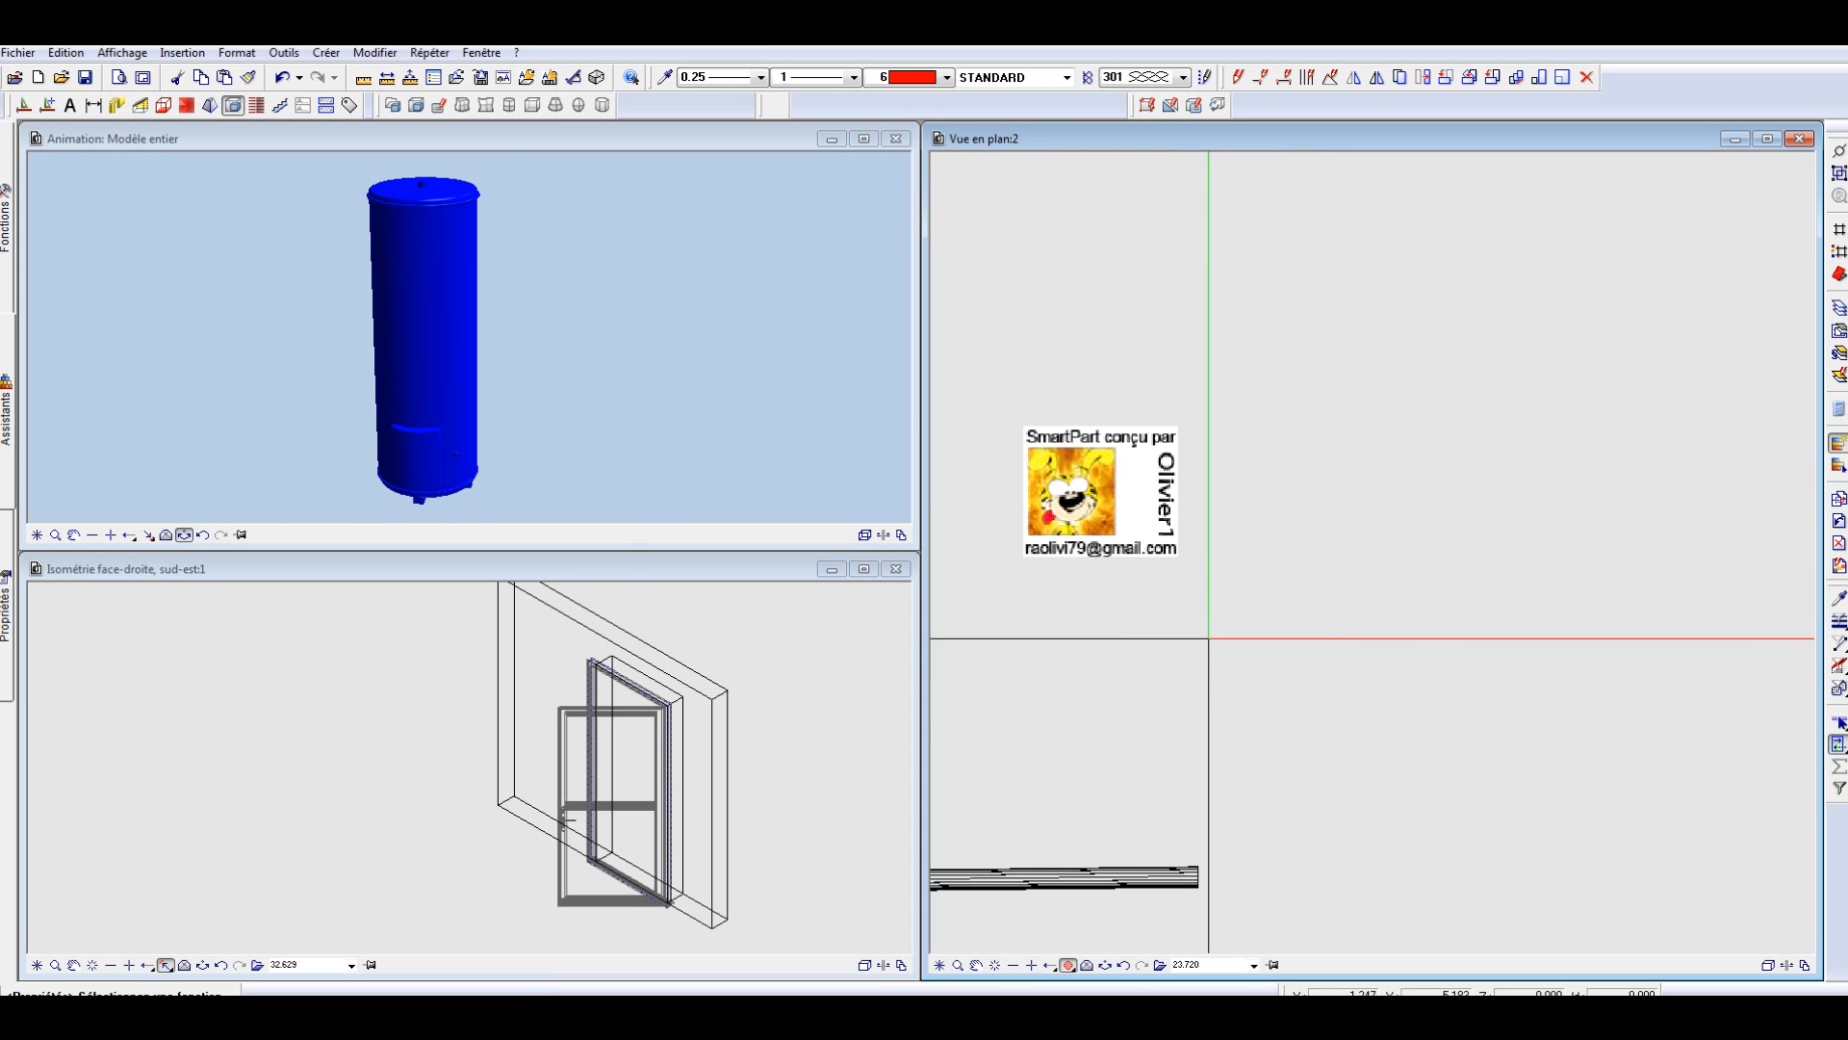
left_click(520, 375)
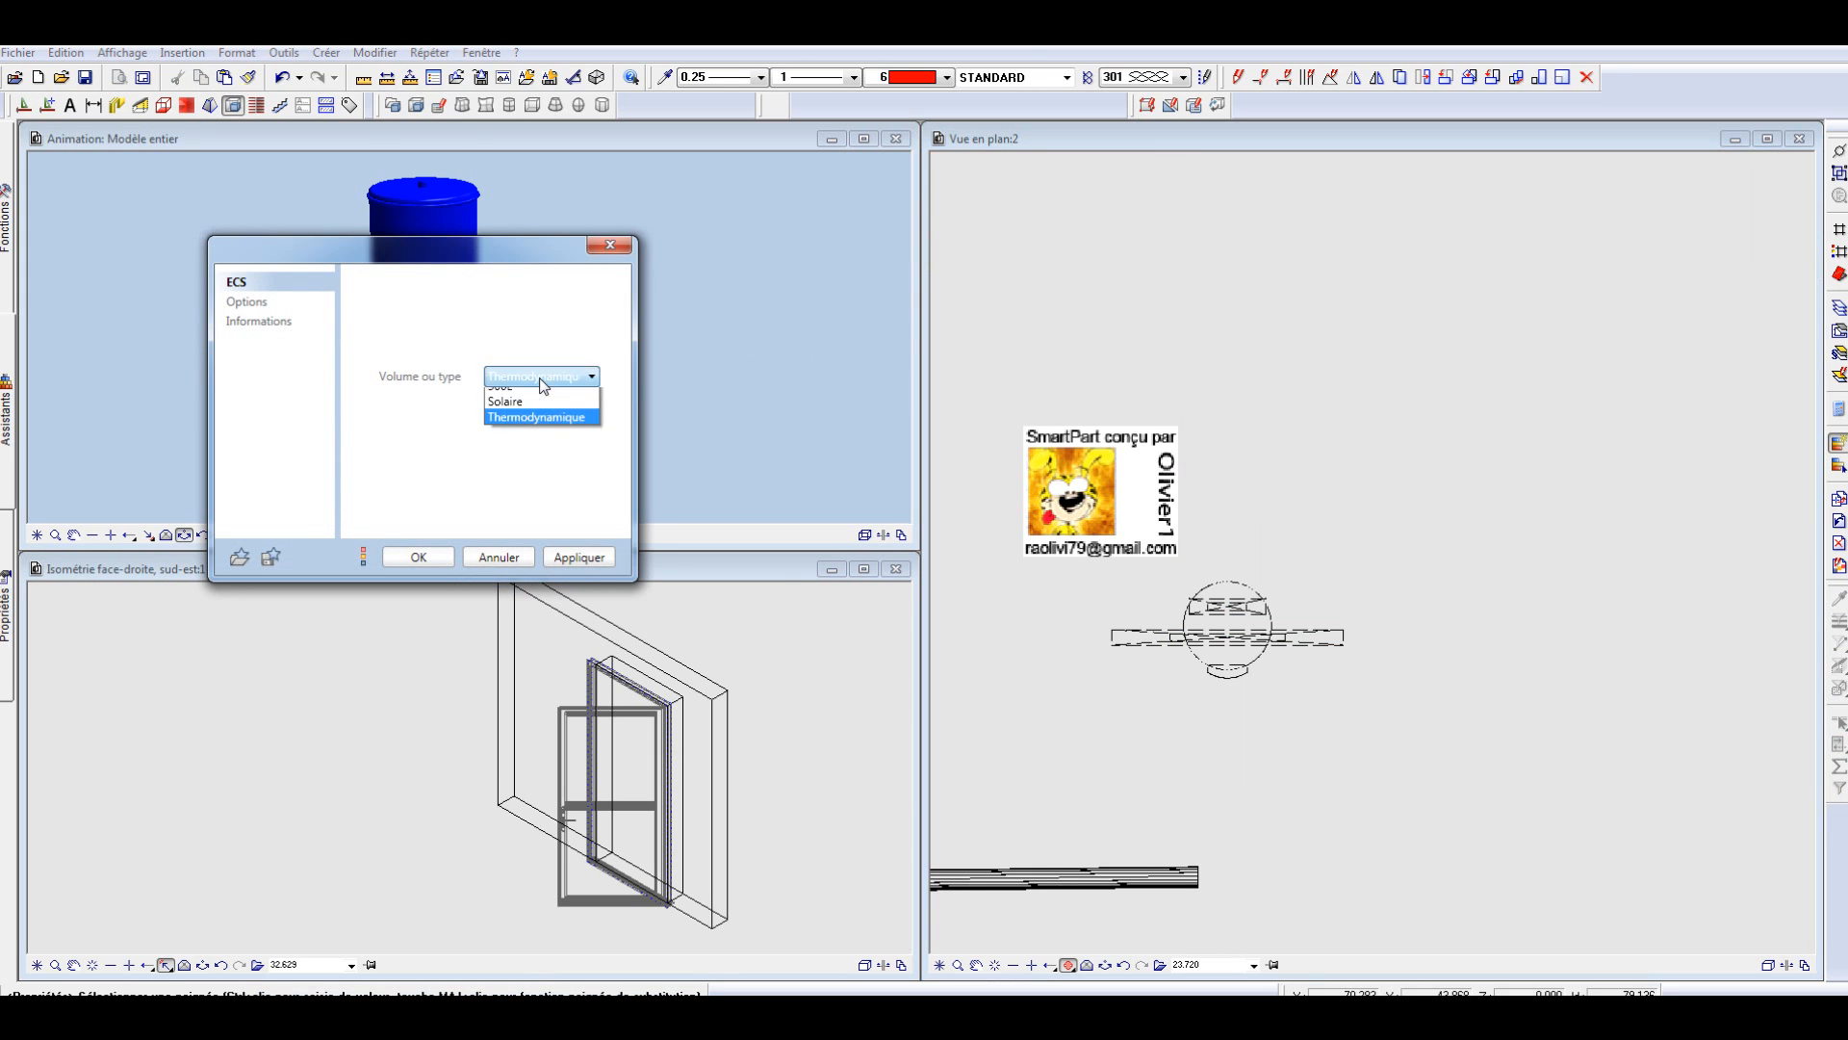
left_click(527, 458)
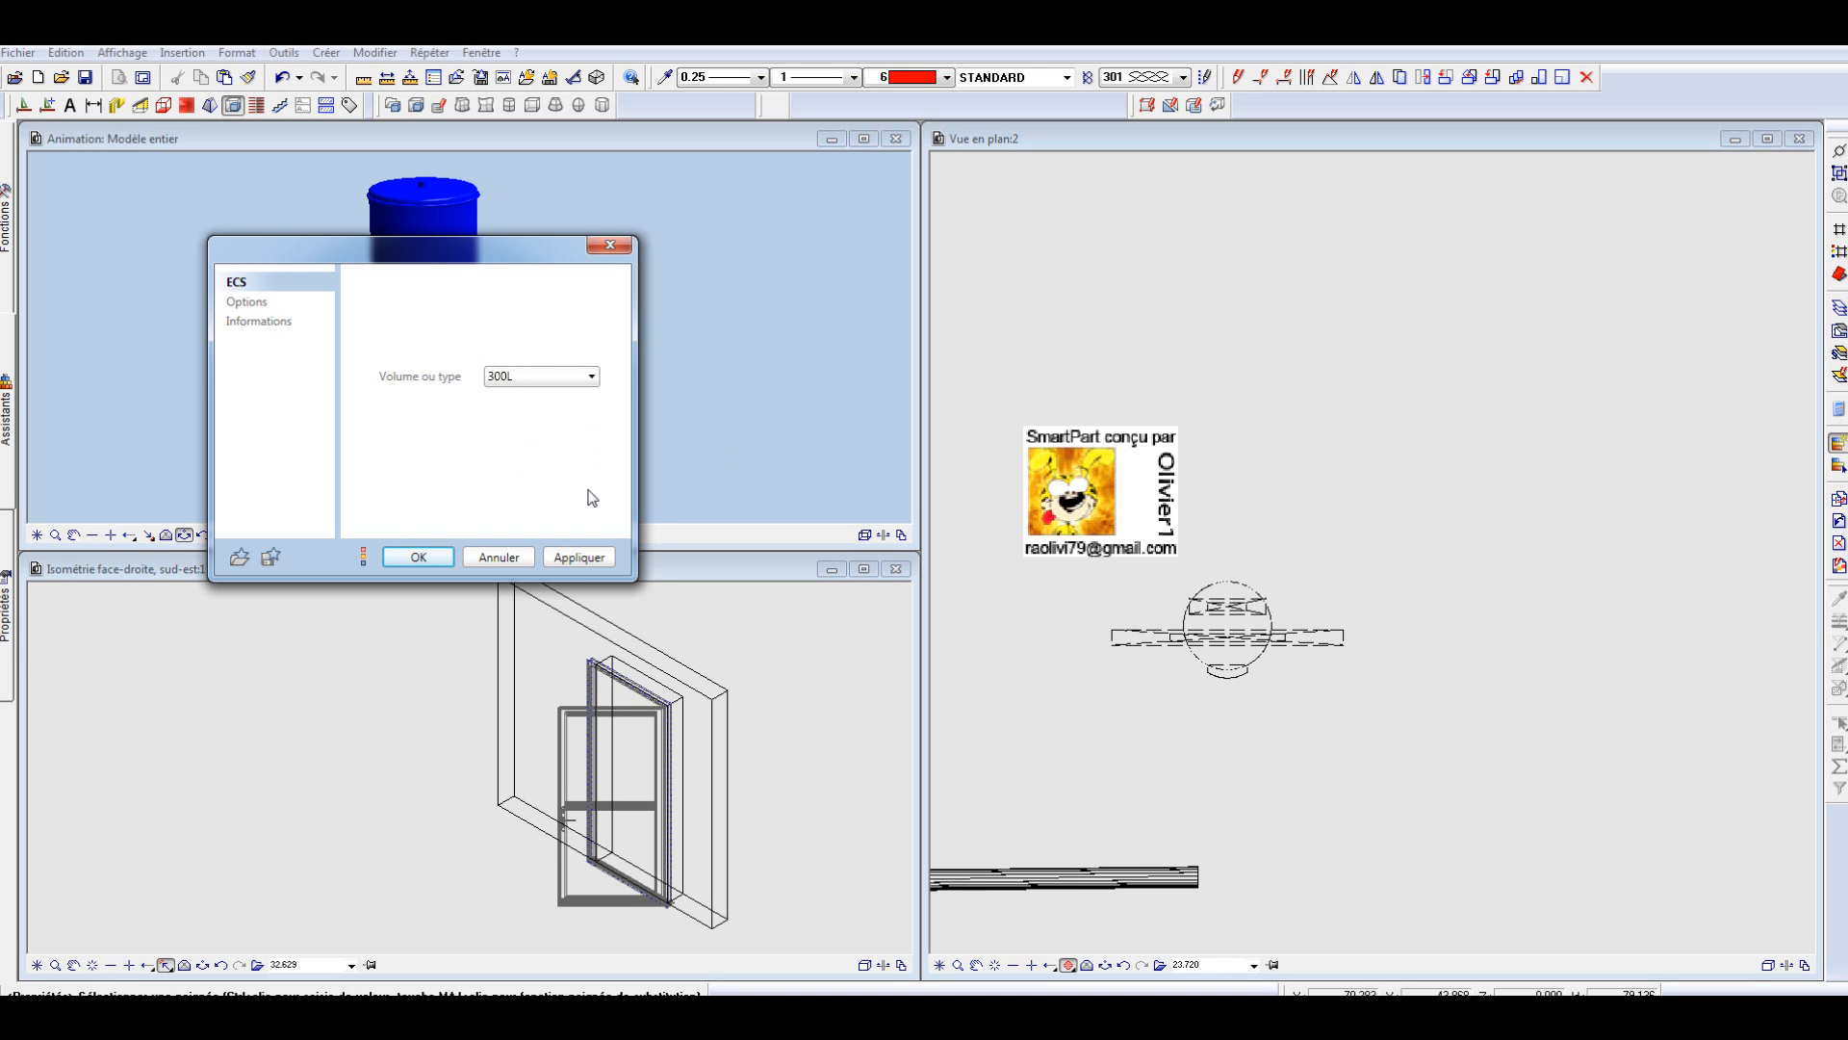
left_click(404, 555)
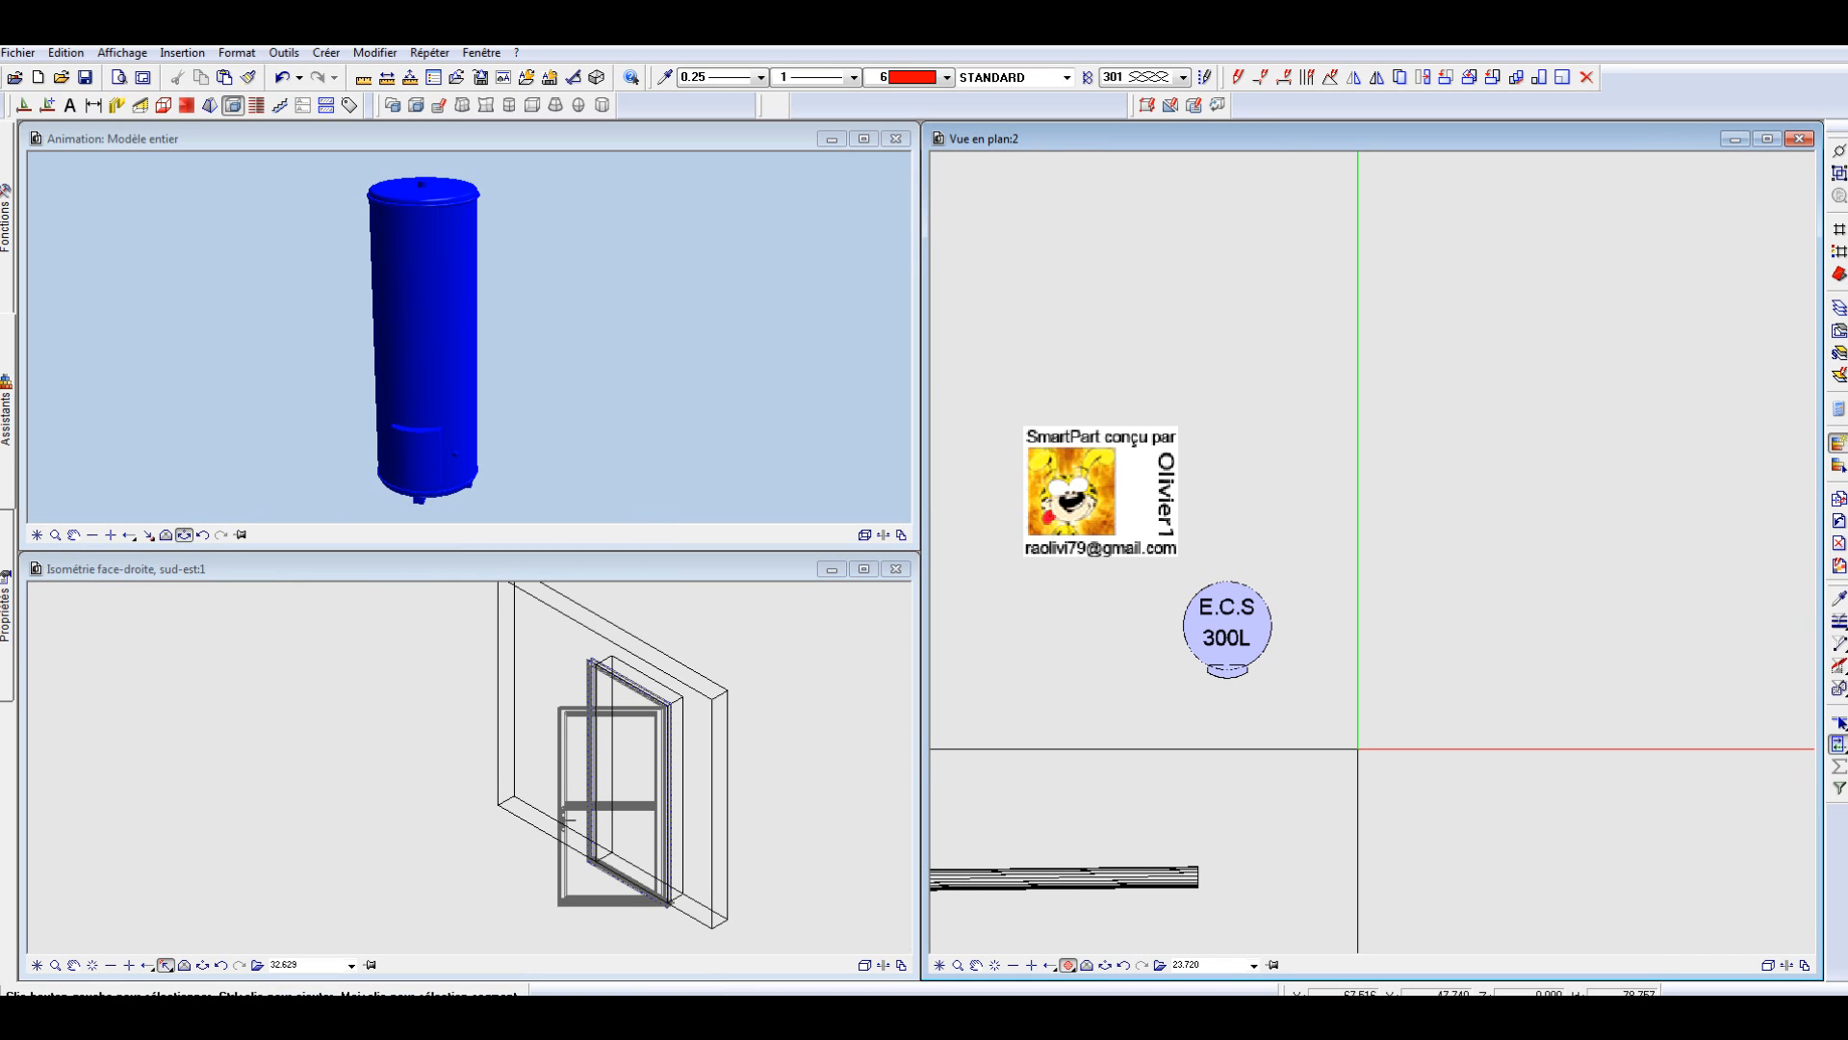
Step: Inspect the object attributes assigned to the 300L water heater, including Désignation and Texte1, and close them
right_click(1264, 621)
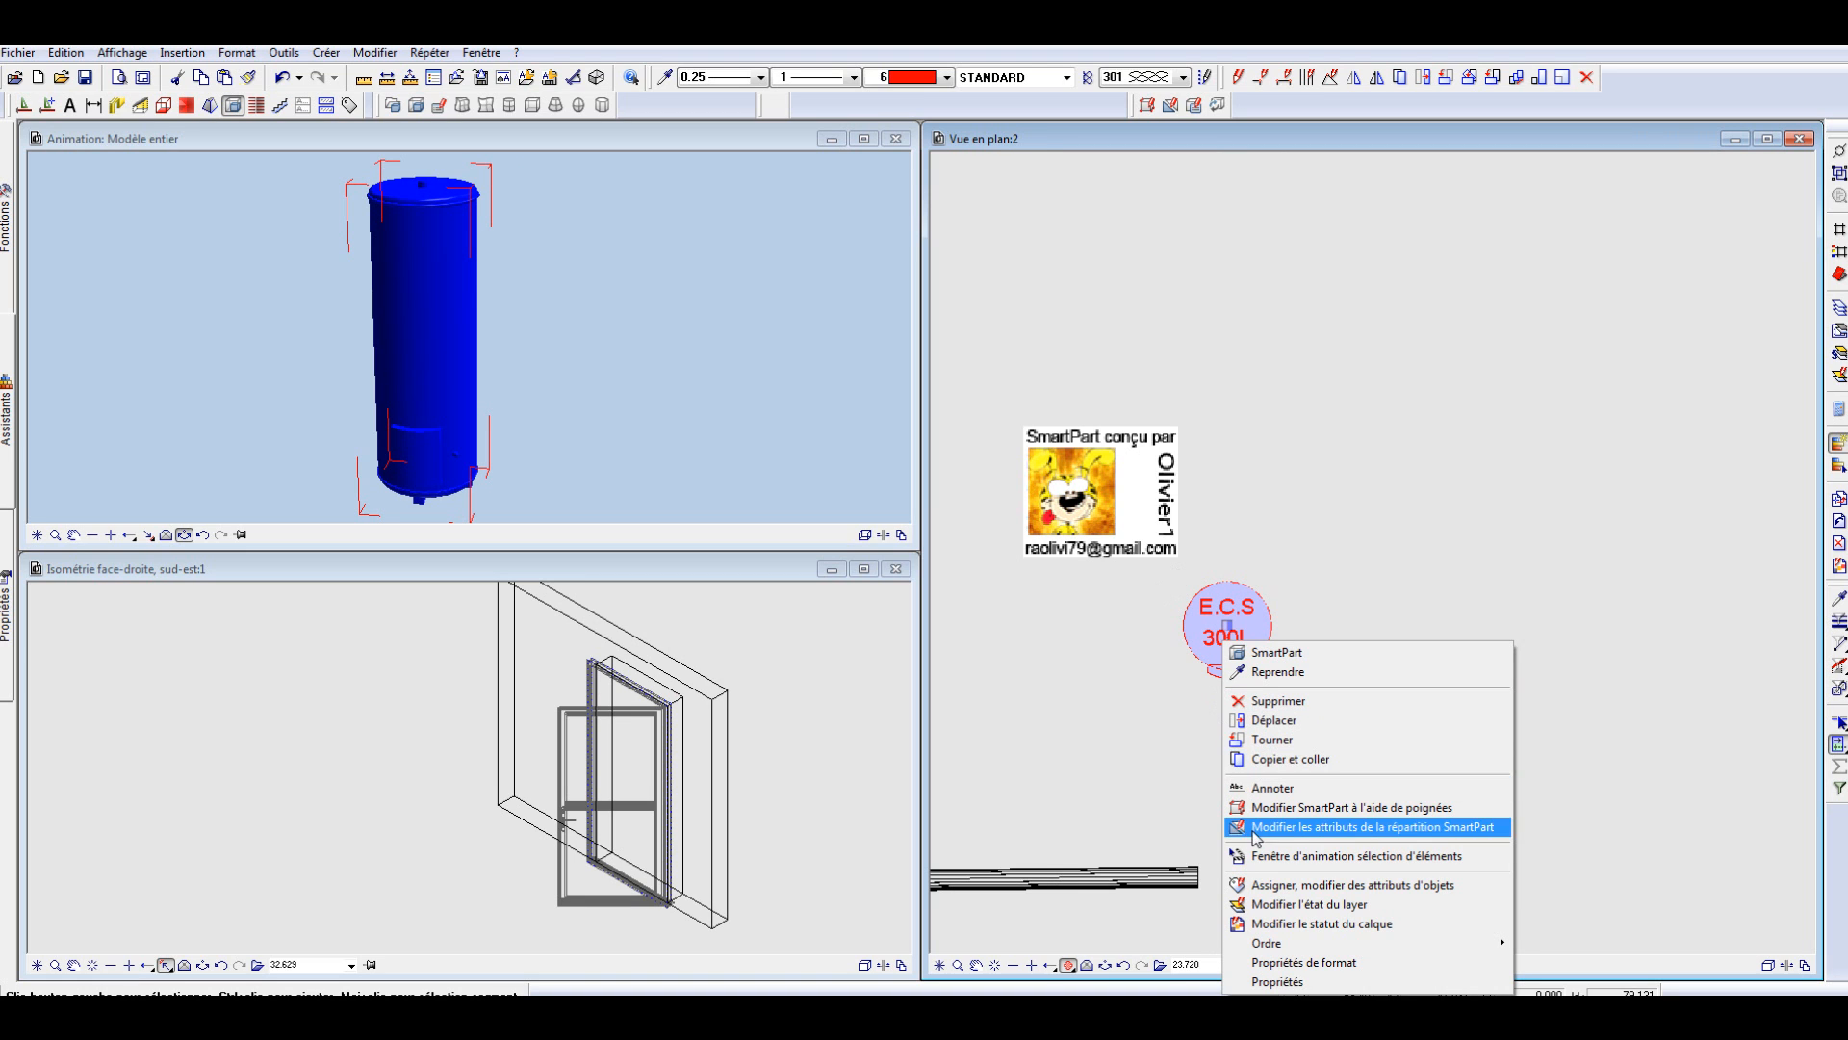
left_click(1261, 883)
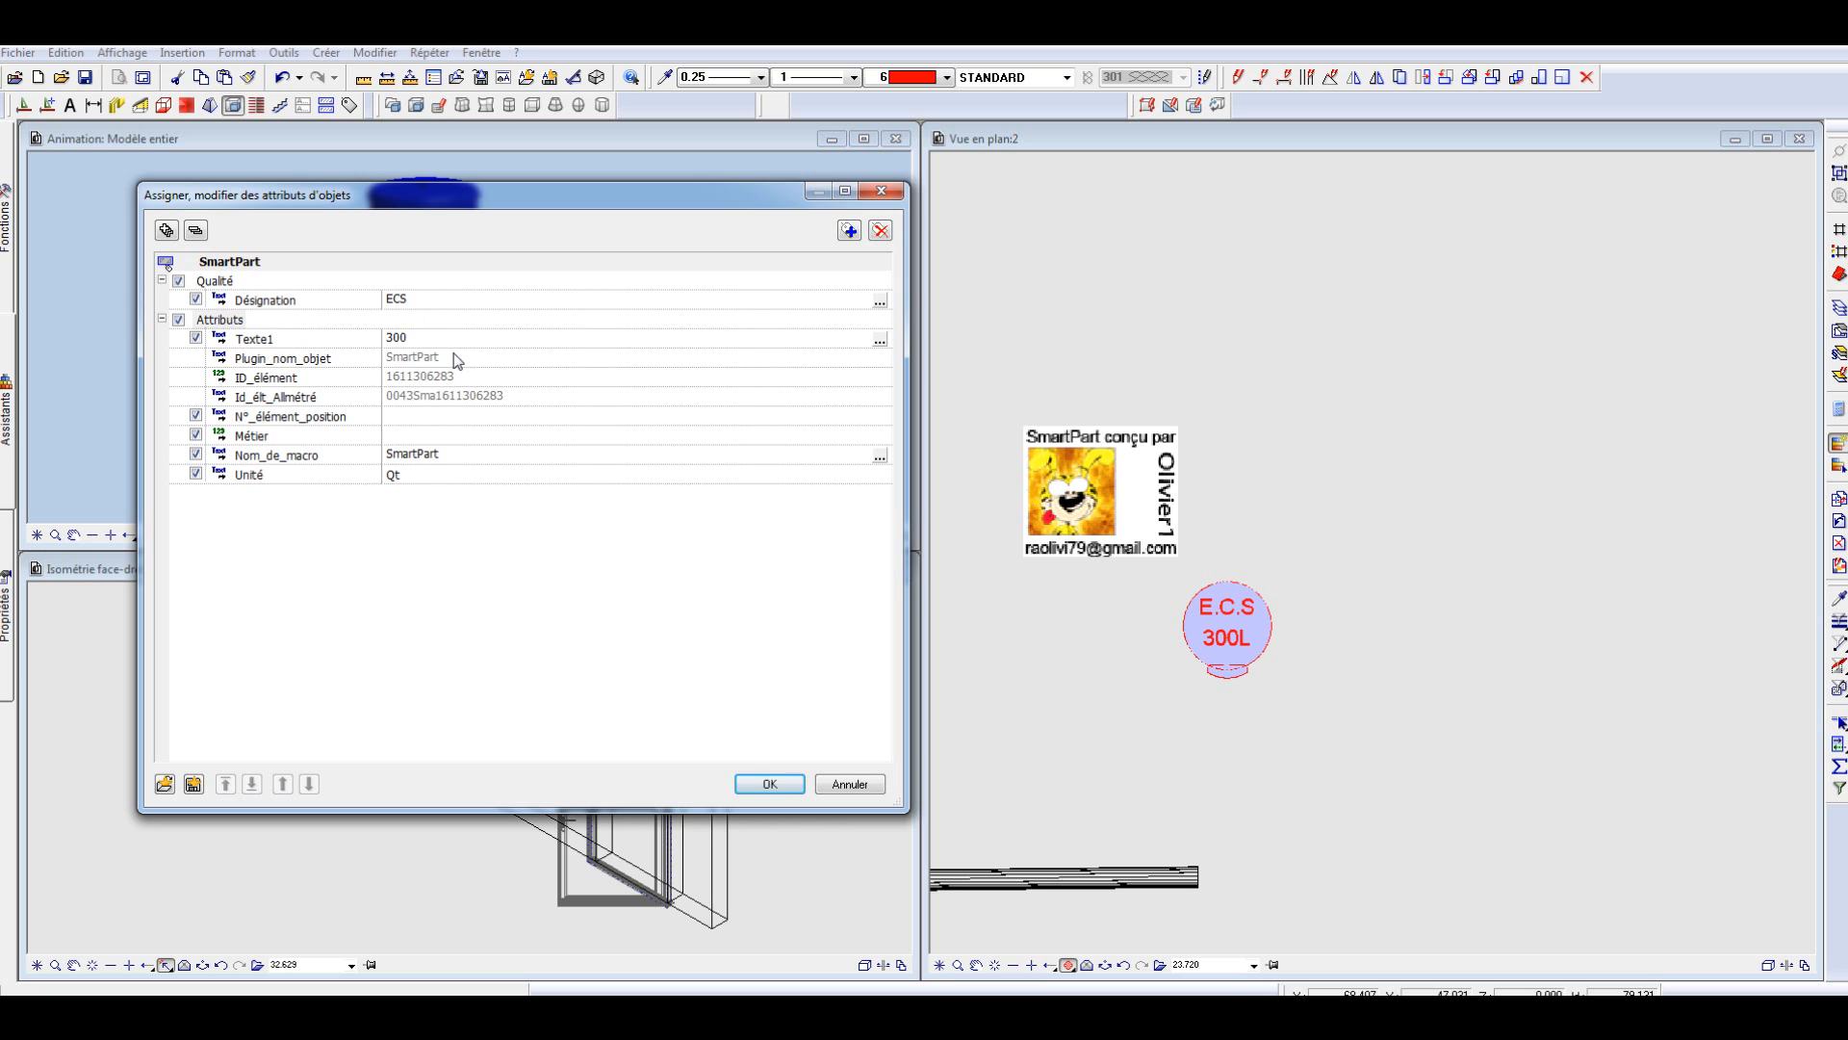
left_click(799, 782)
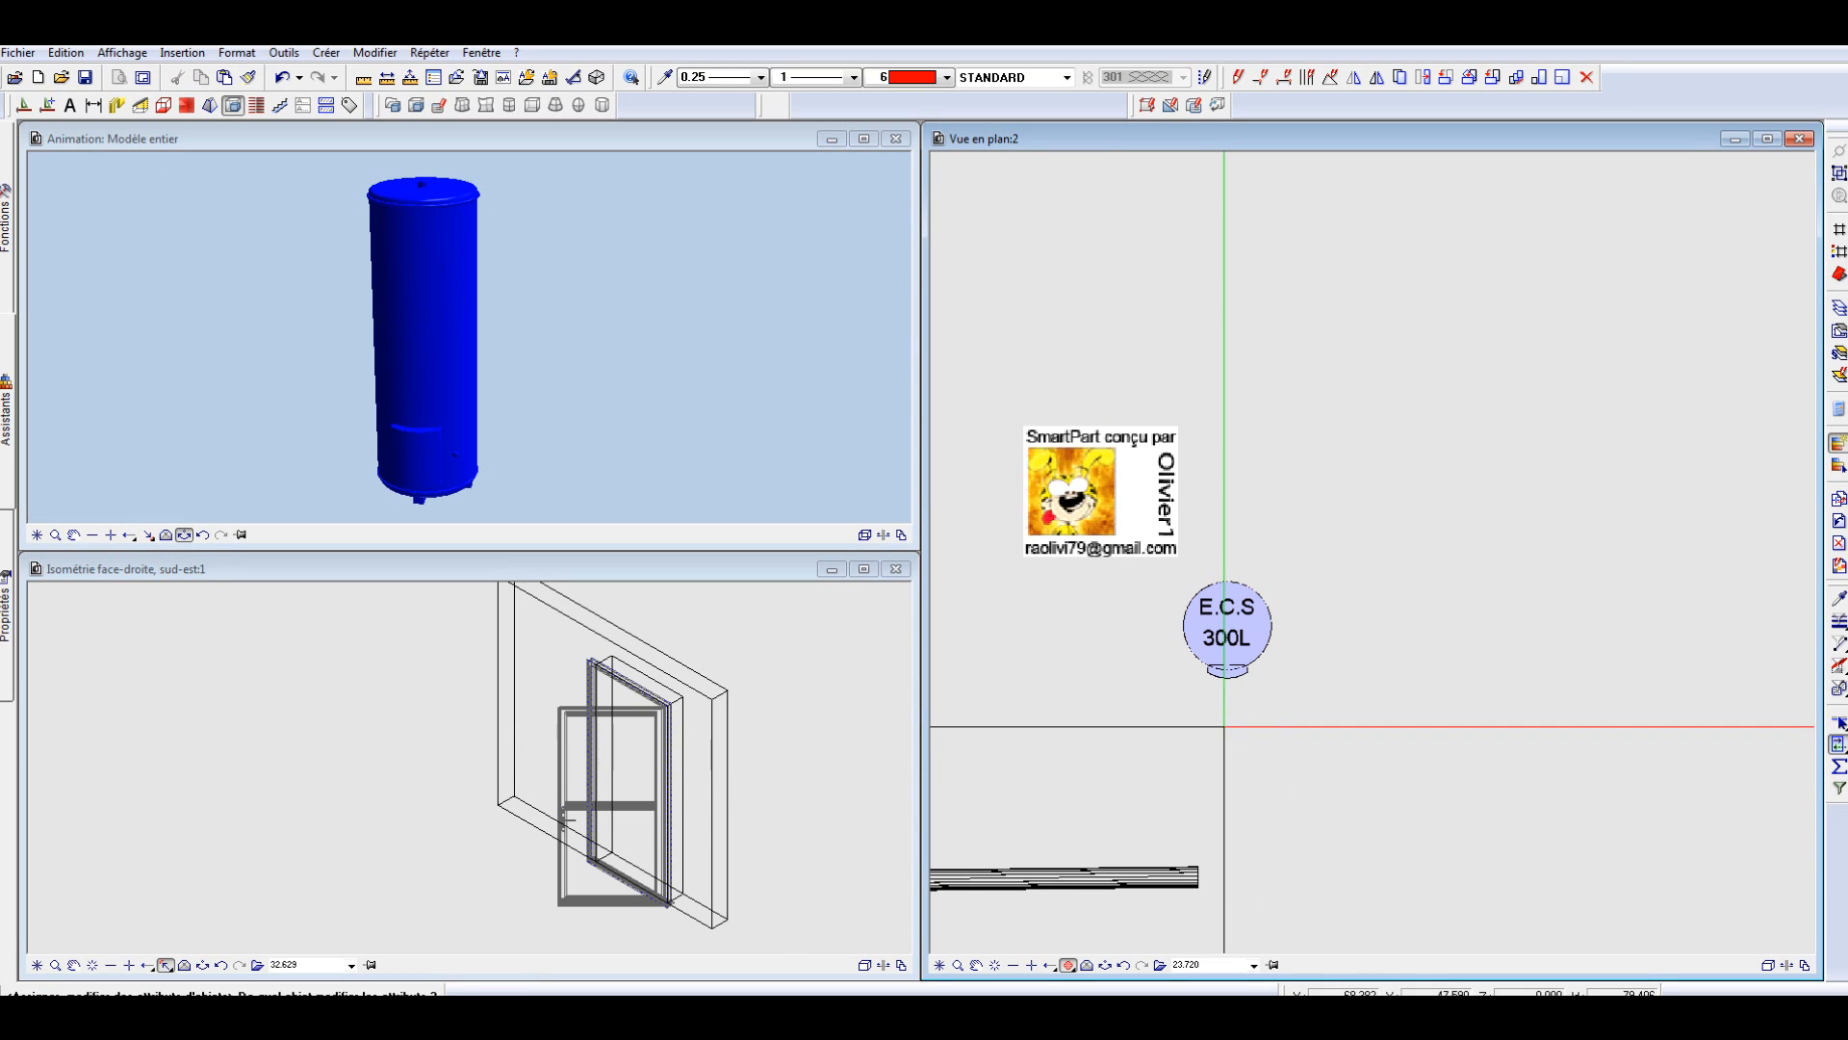
Step: Generate the Quantités.rdlc report for the 300L water heater, examine its article code at 200% zoom, and close the report
key("ctrl+r")
left_click(569, 419)
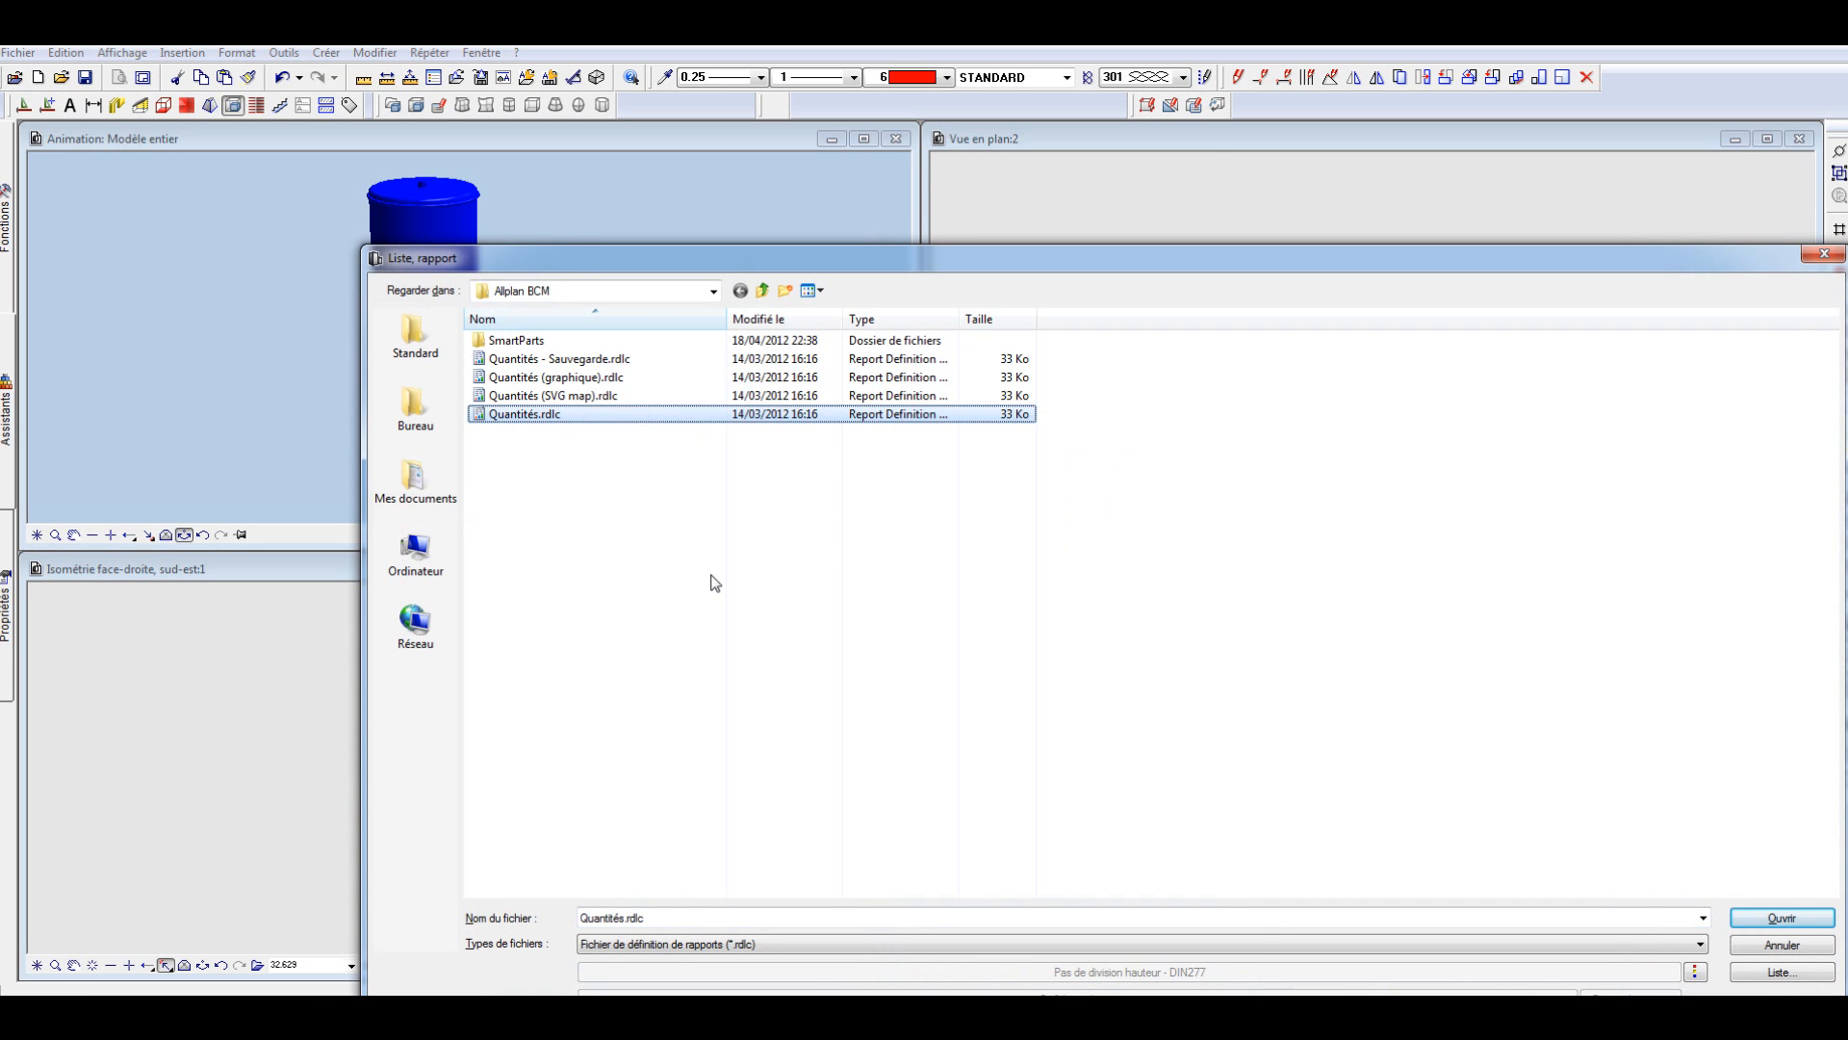
left_click(1776, 917)
left_click(1232, 635)
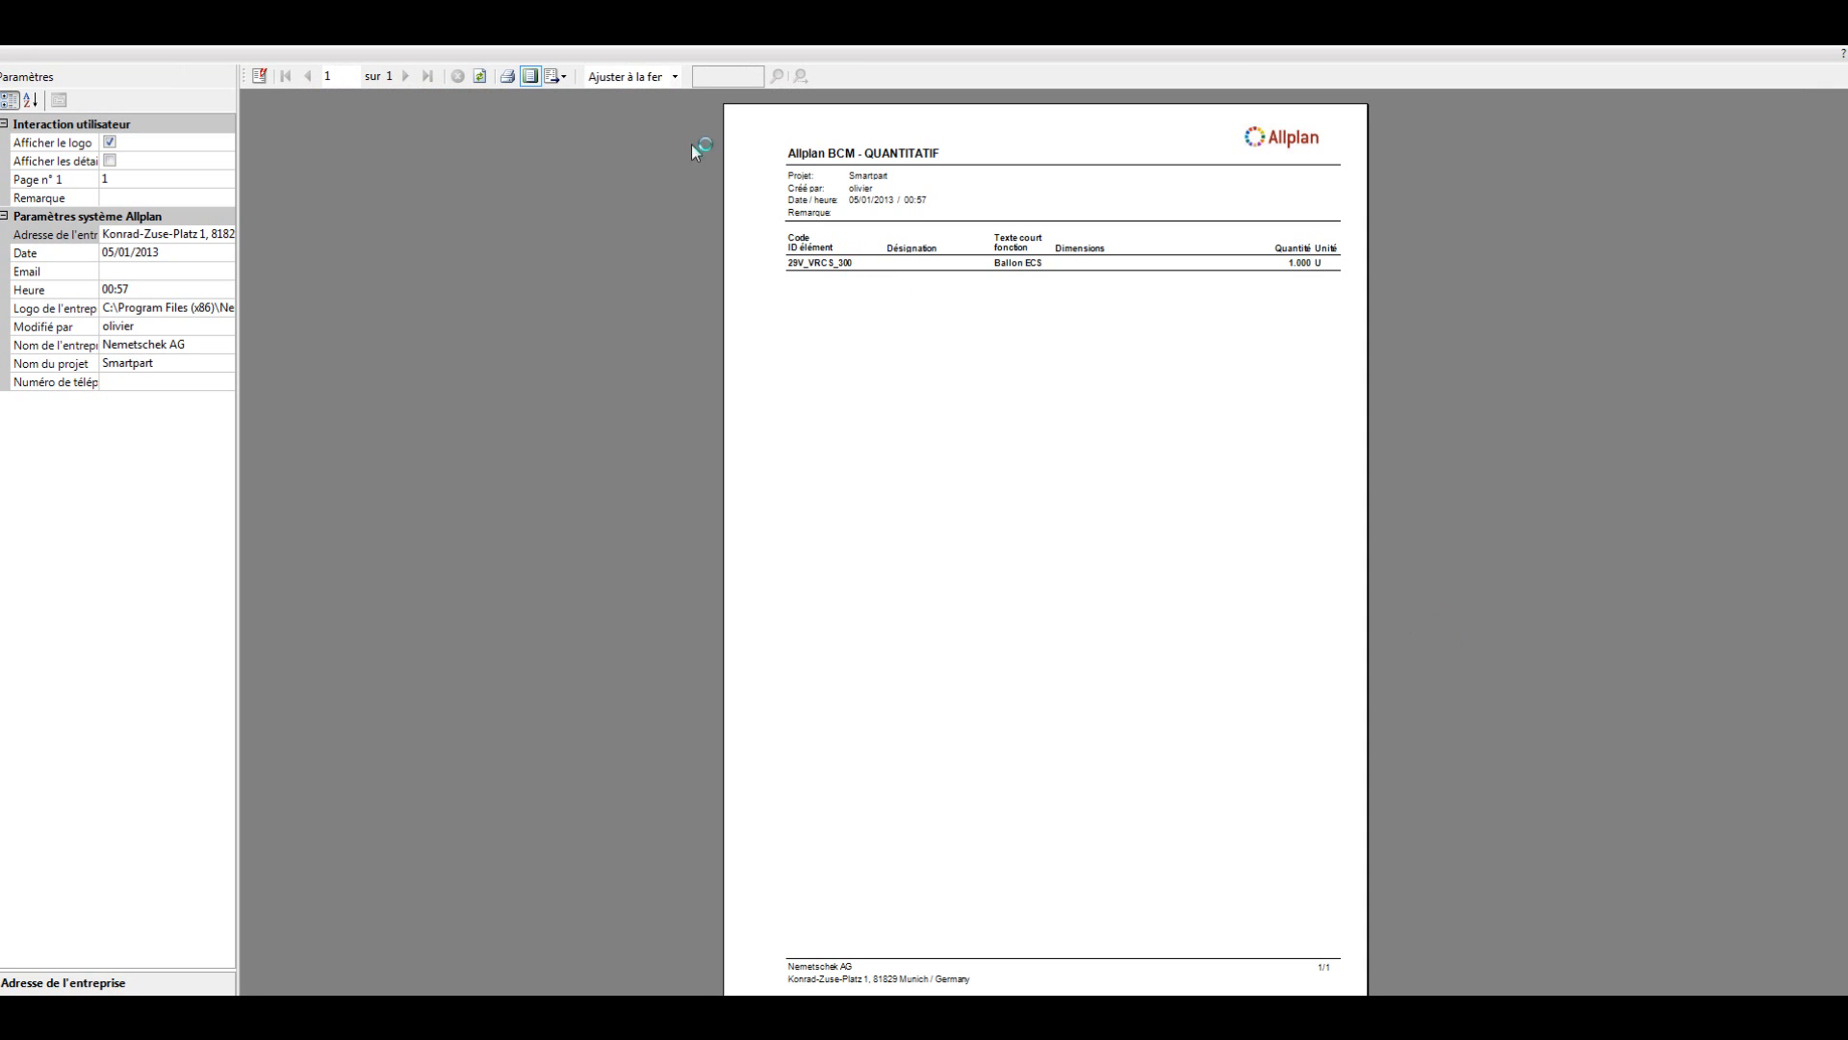
left_click(658, 84)
left_click(633, 134)
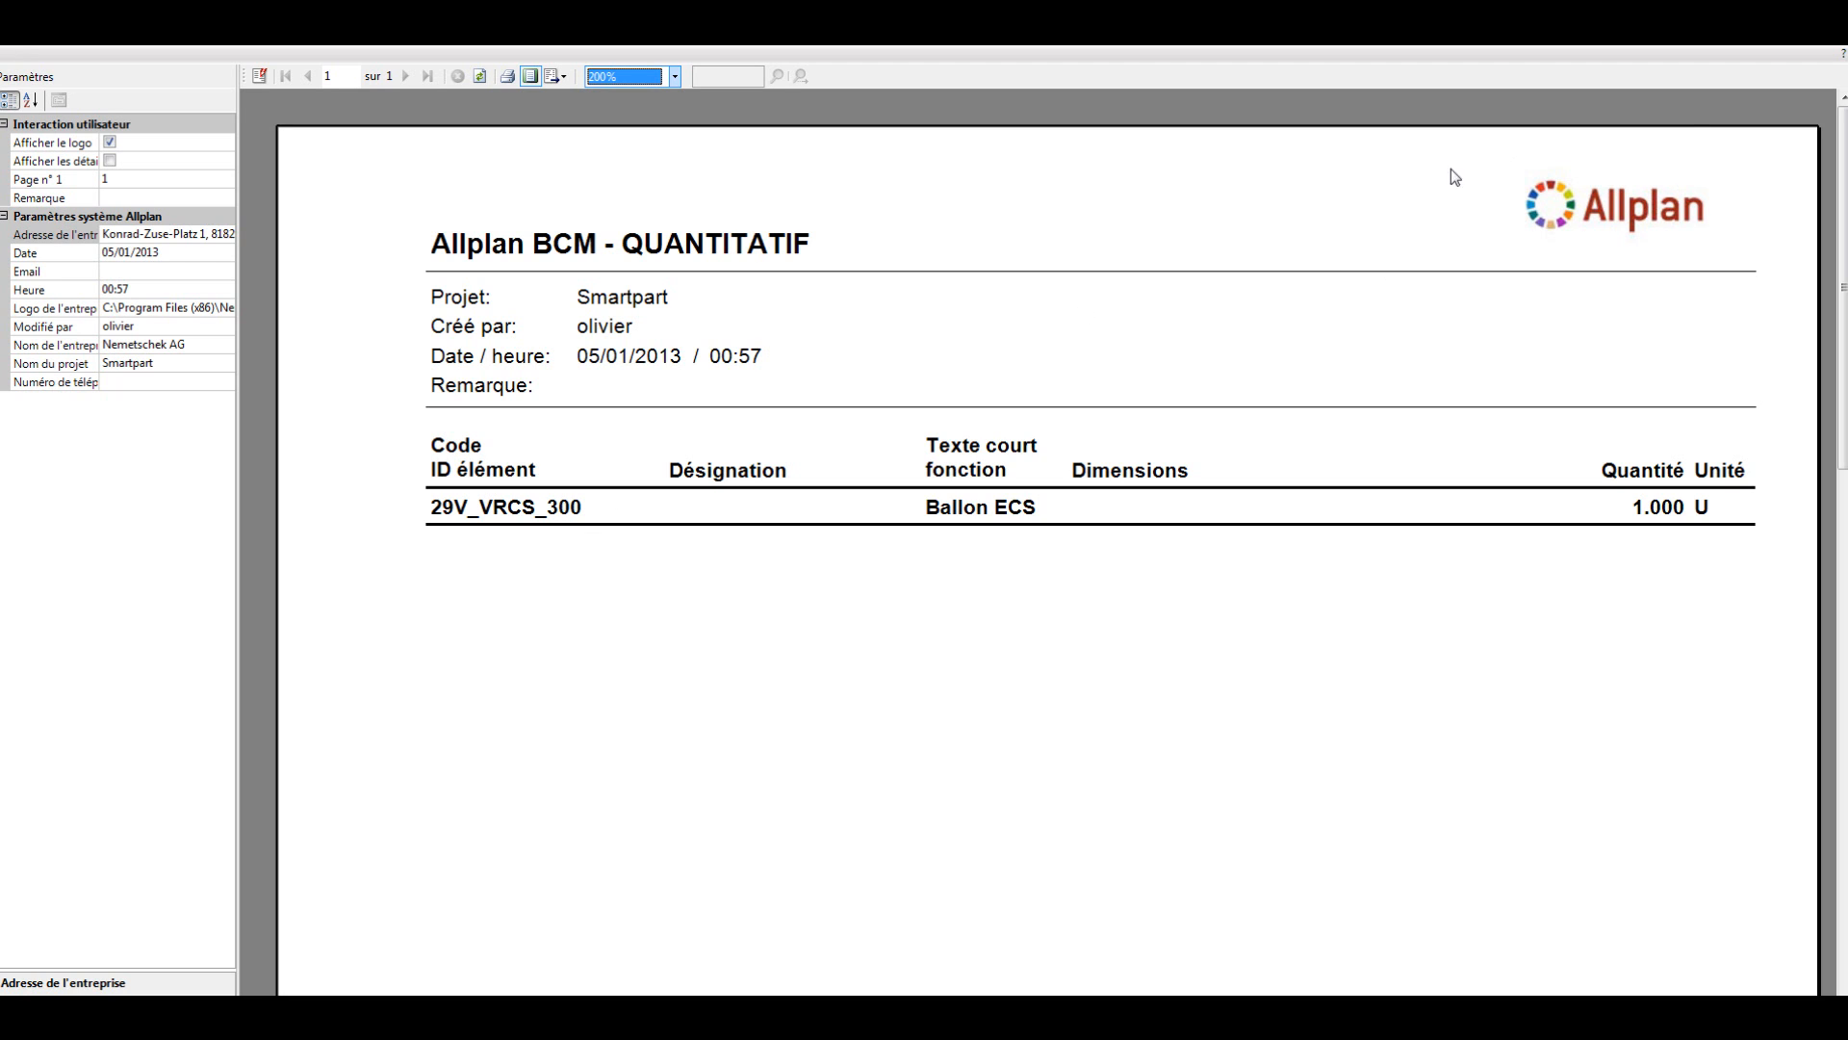
left_click(1822, 45)
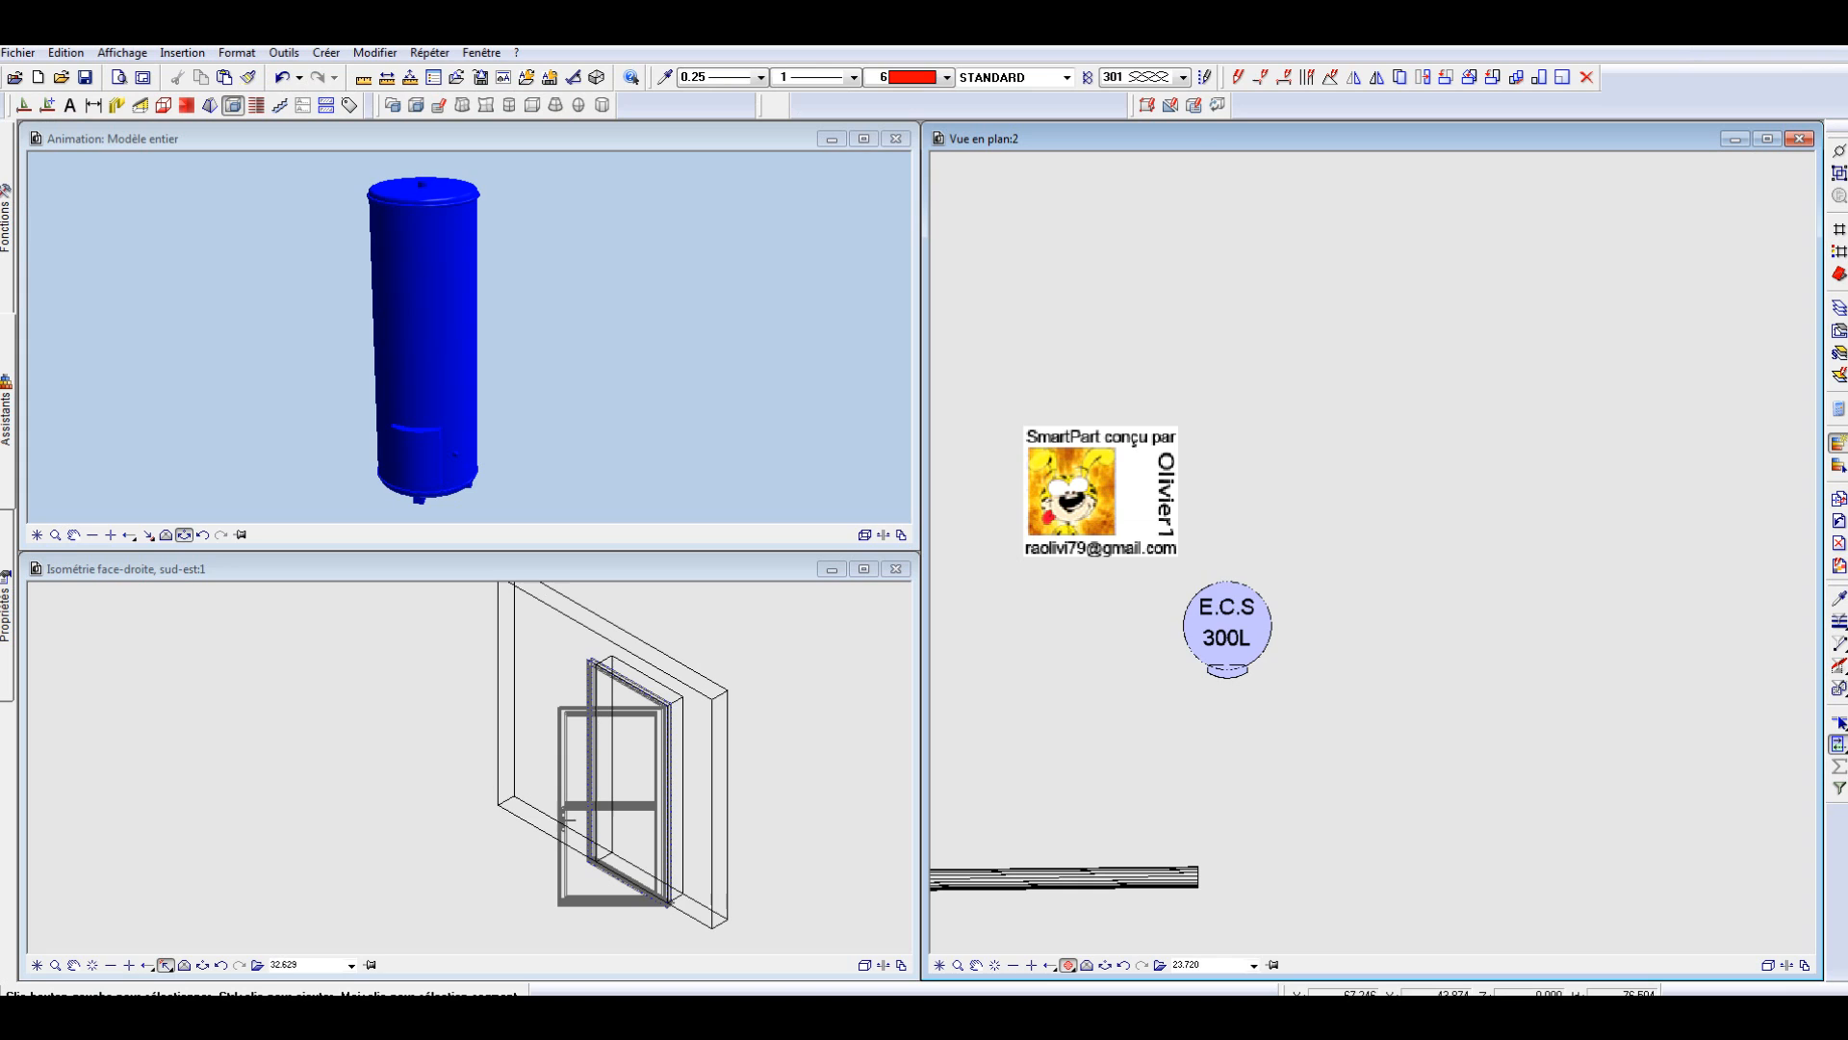
Step: Set the water heater SmartPart's volume or type to Solaire
double_click(1210, 611)
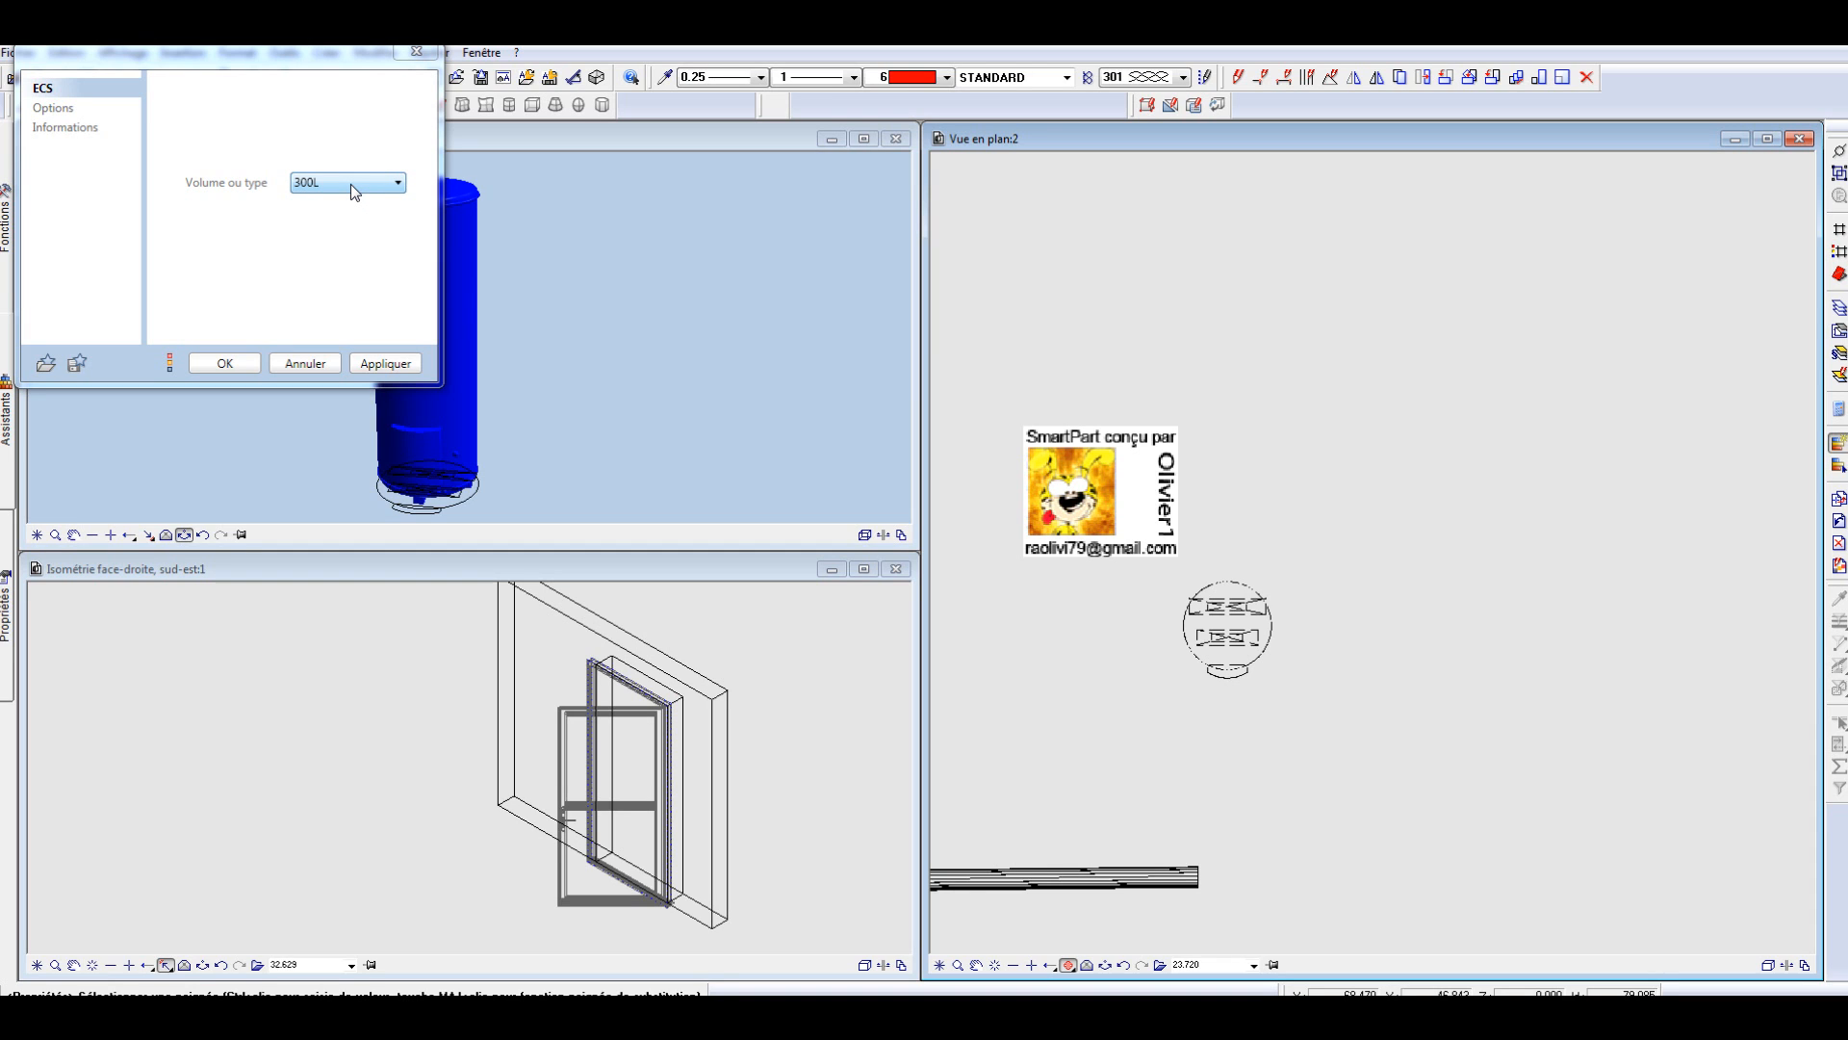
left_click(350, 183)
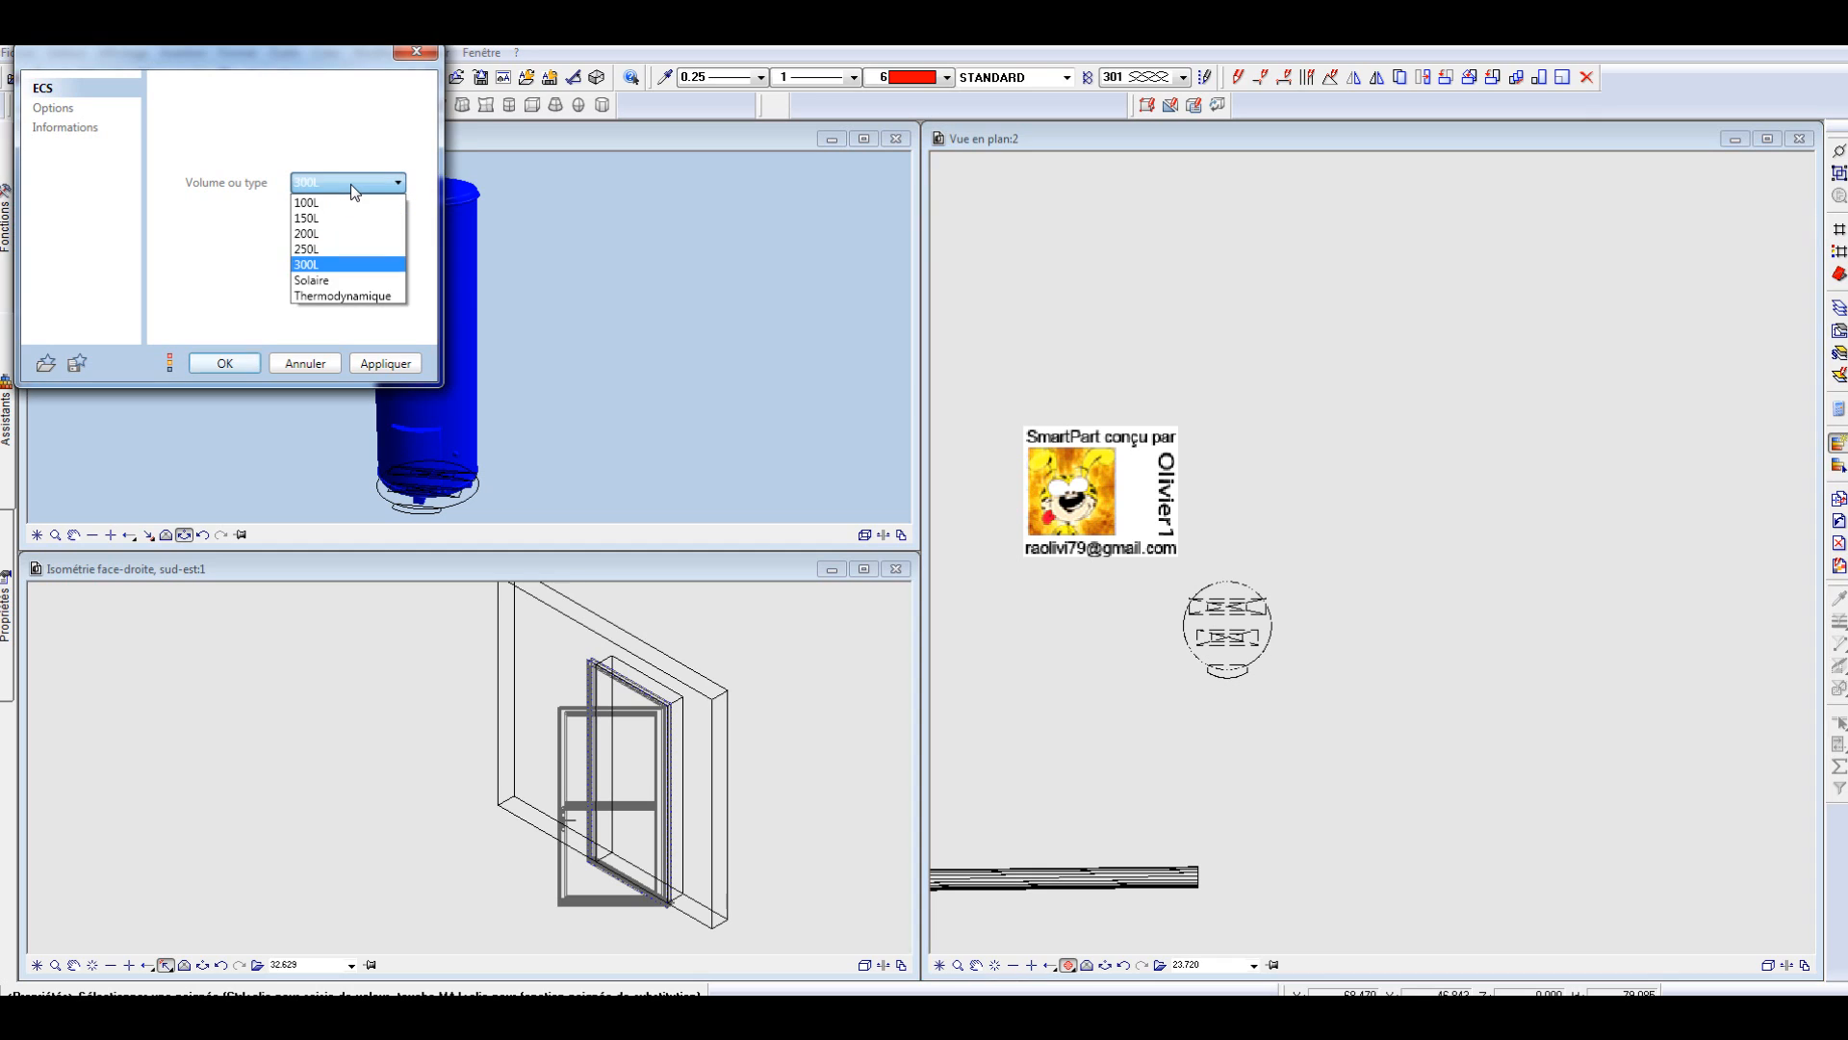
left_click(321, 281)
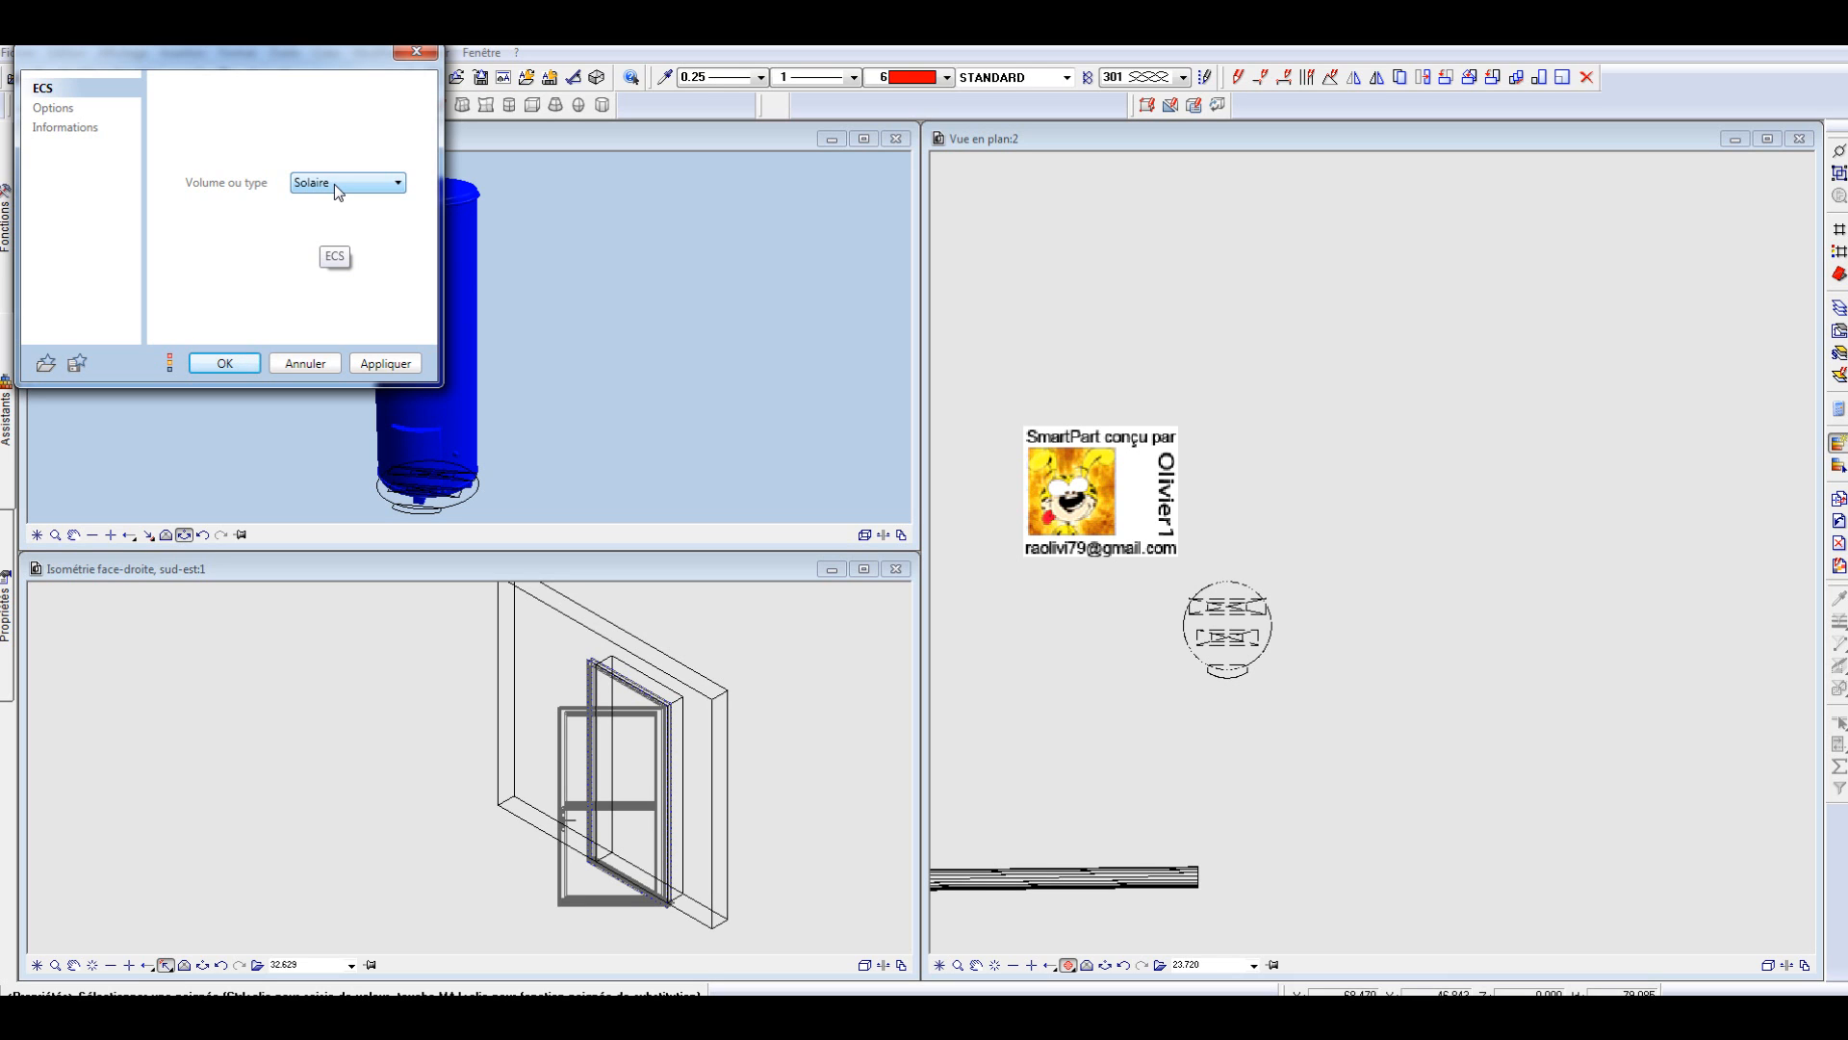
key("Return")
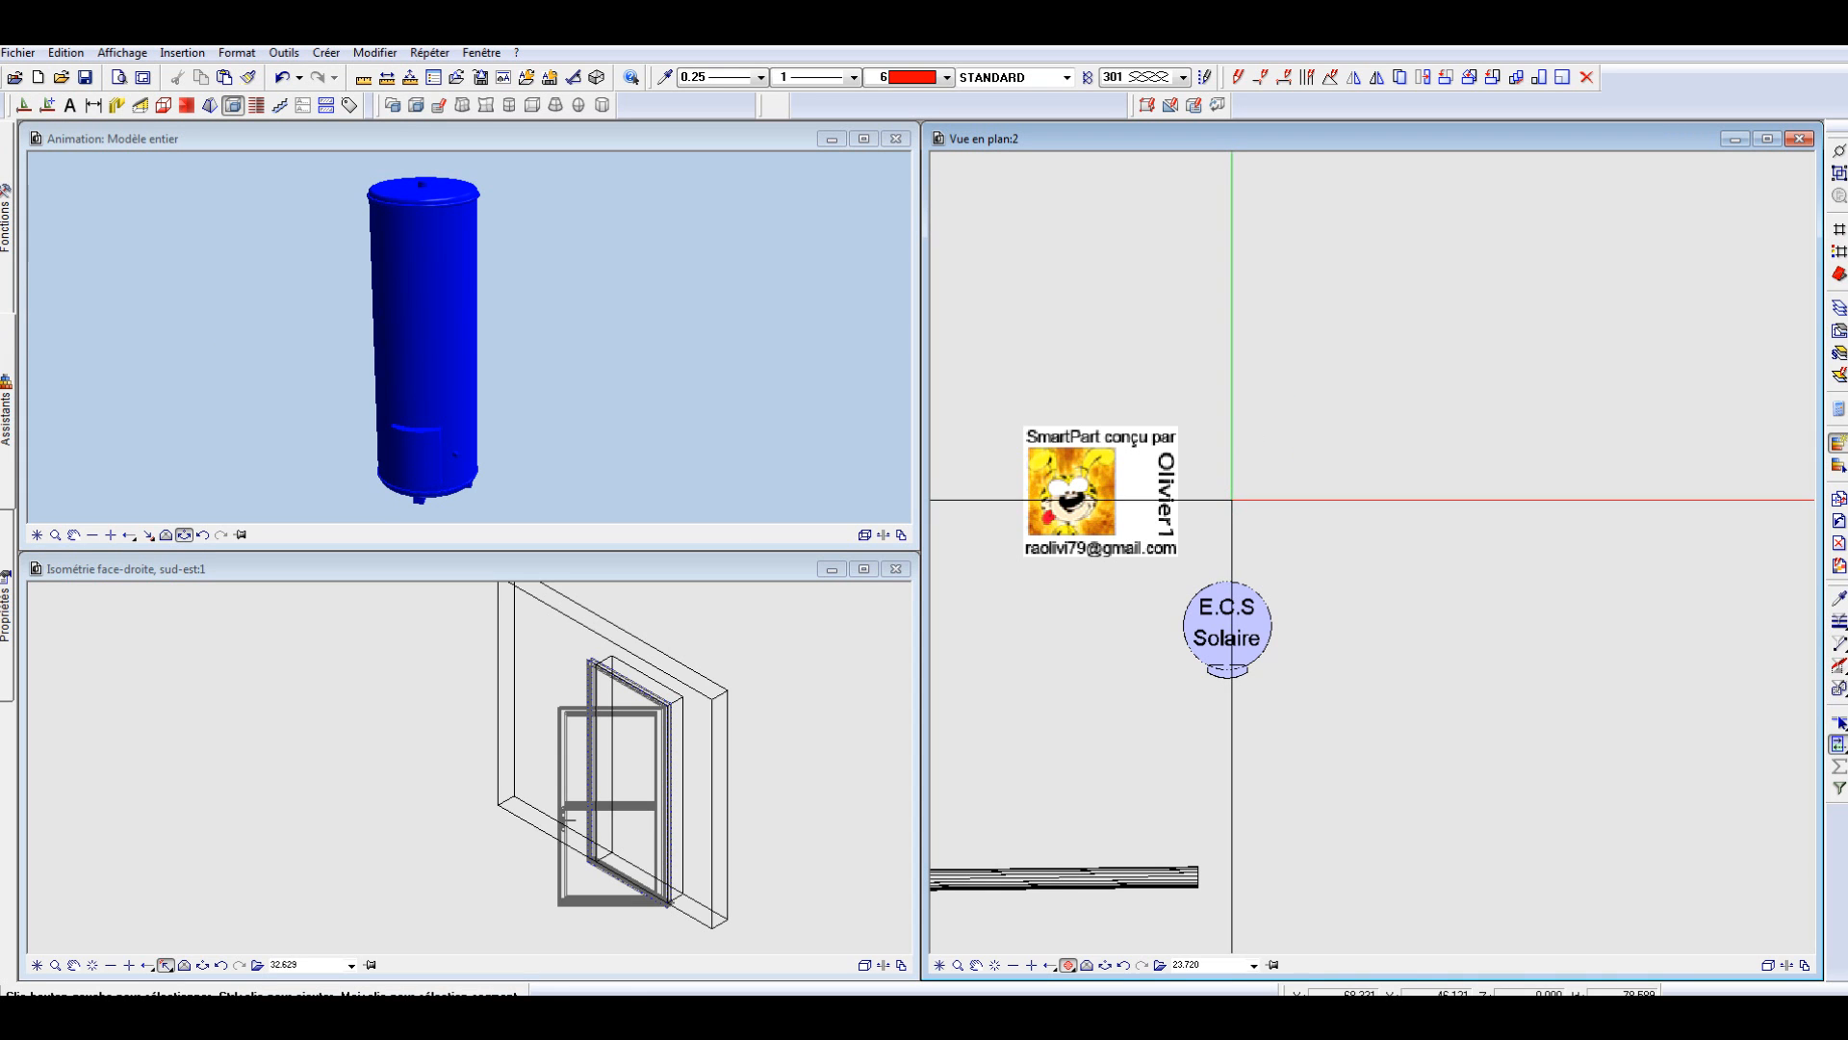
Step: Generate the Quantités.rdlc report for the Solaire water heater, check its code at 200% zoom, and close the report
key("ctrl+l")
left_click(618, 415)
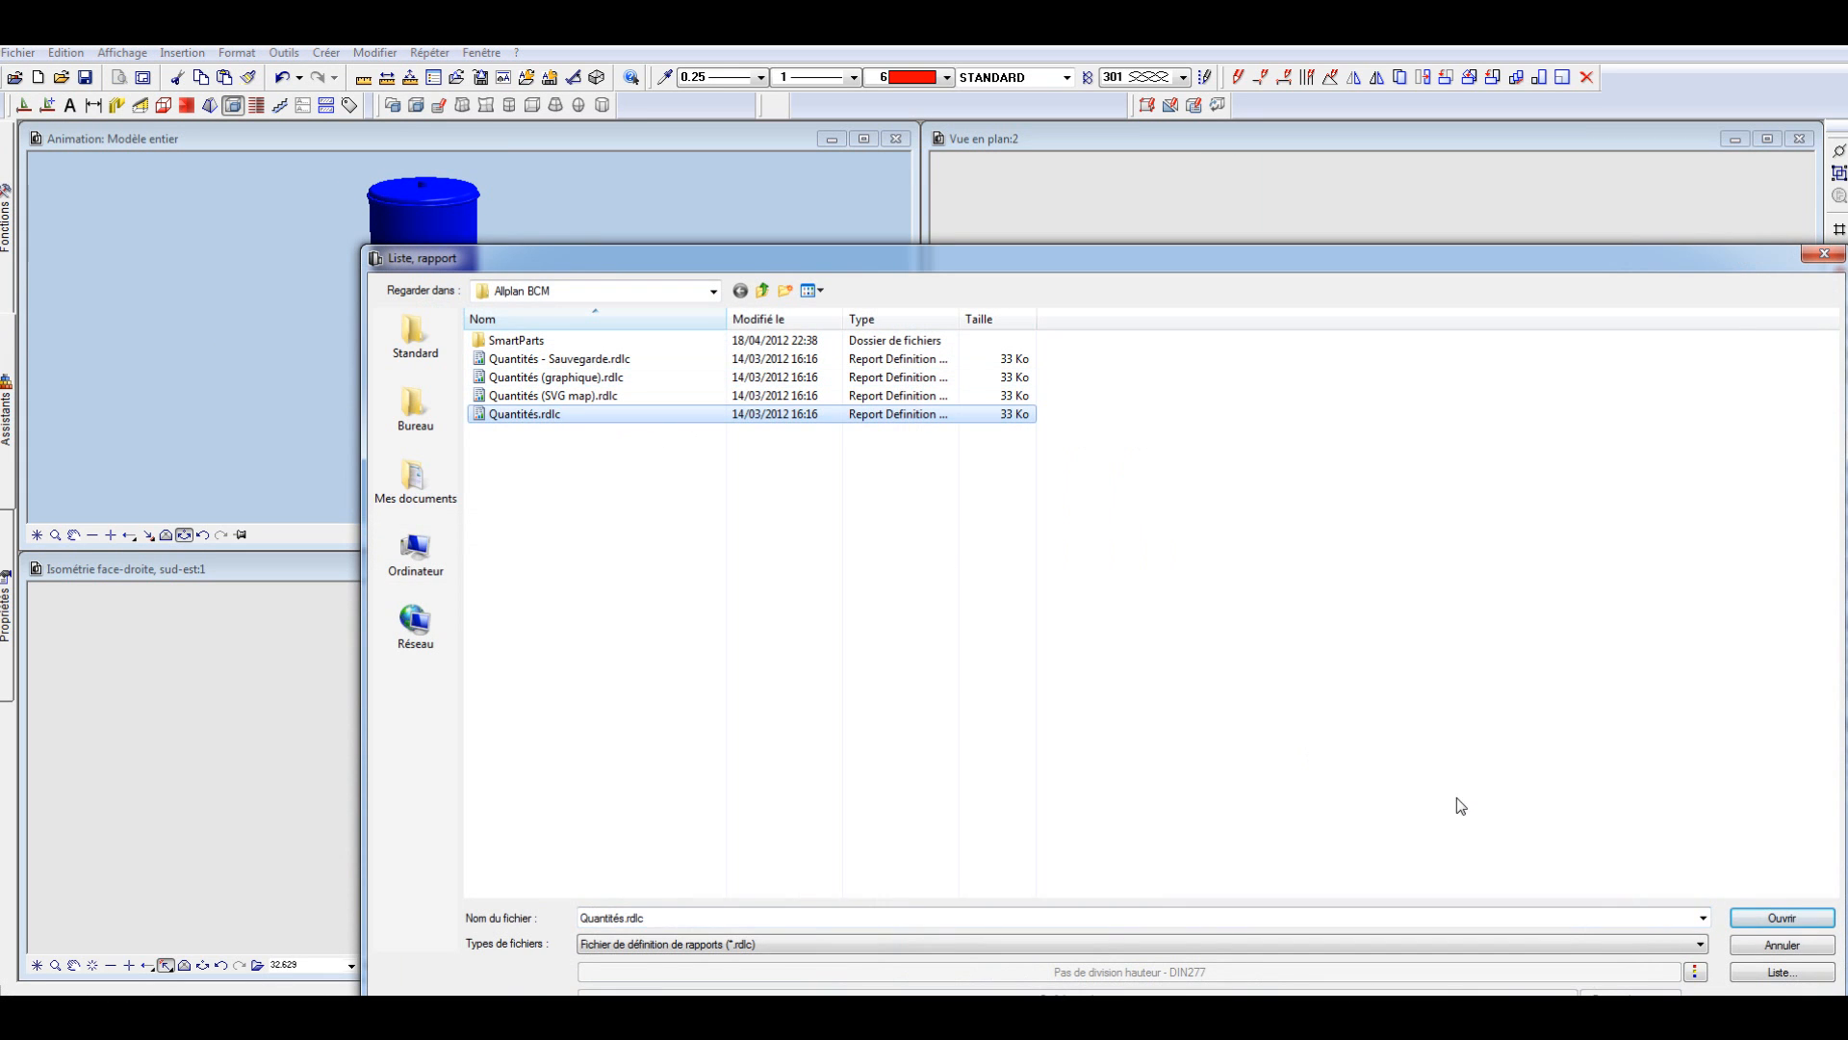
left_click(1736, 914)
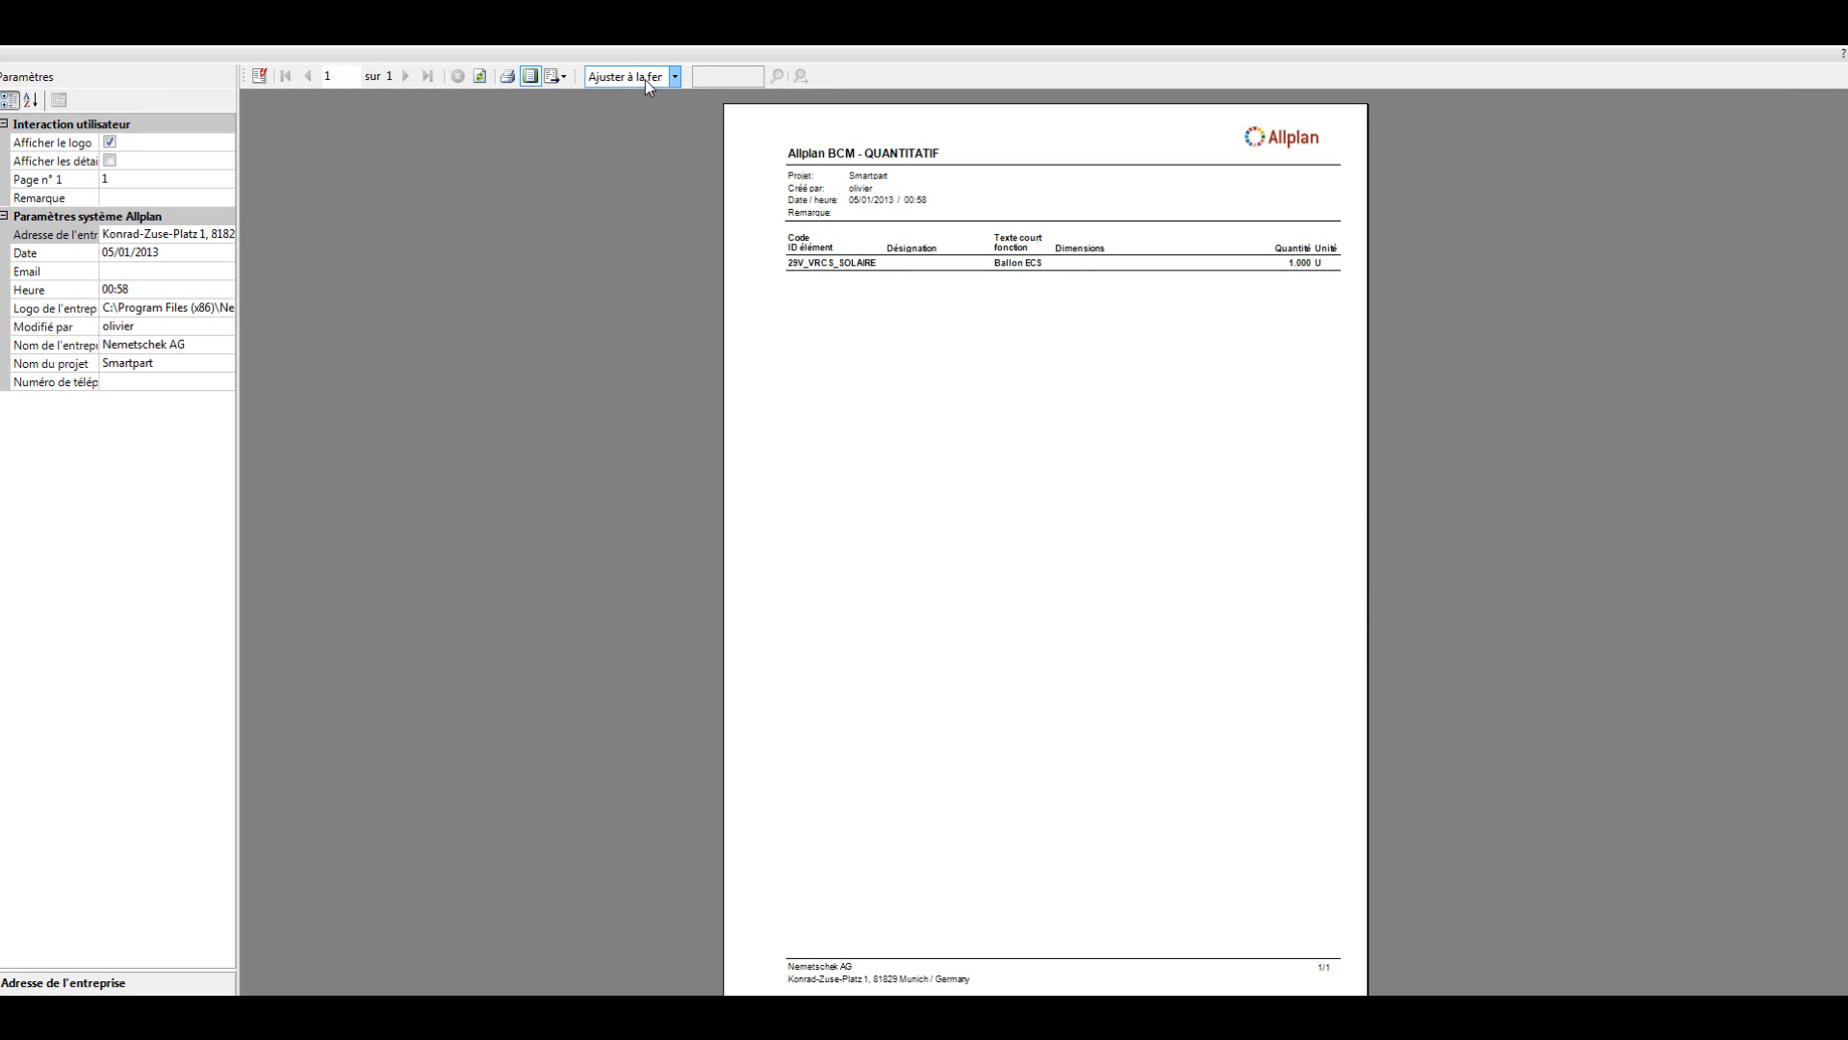
left_click(644, 79)
left_click(620, 137)
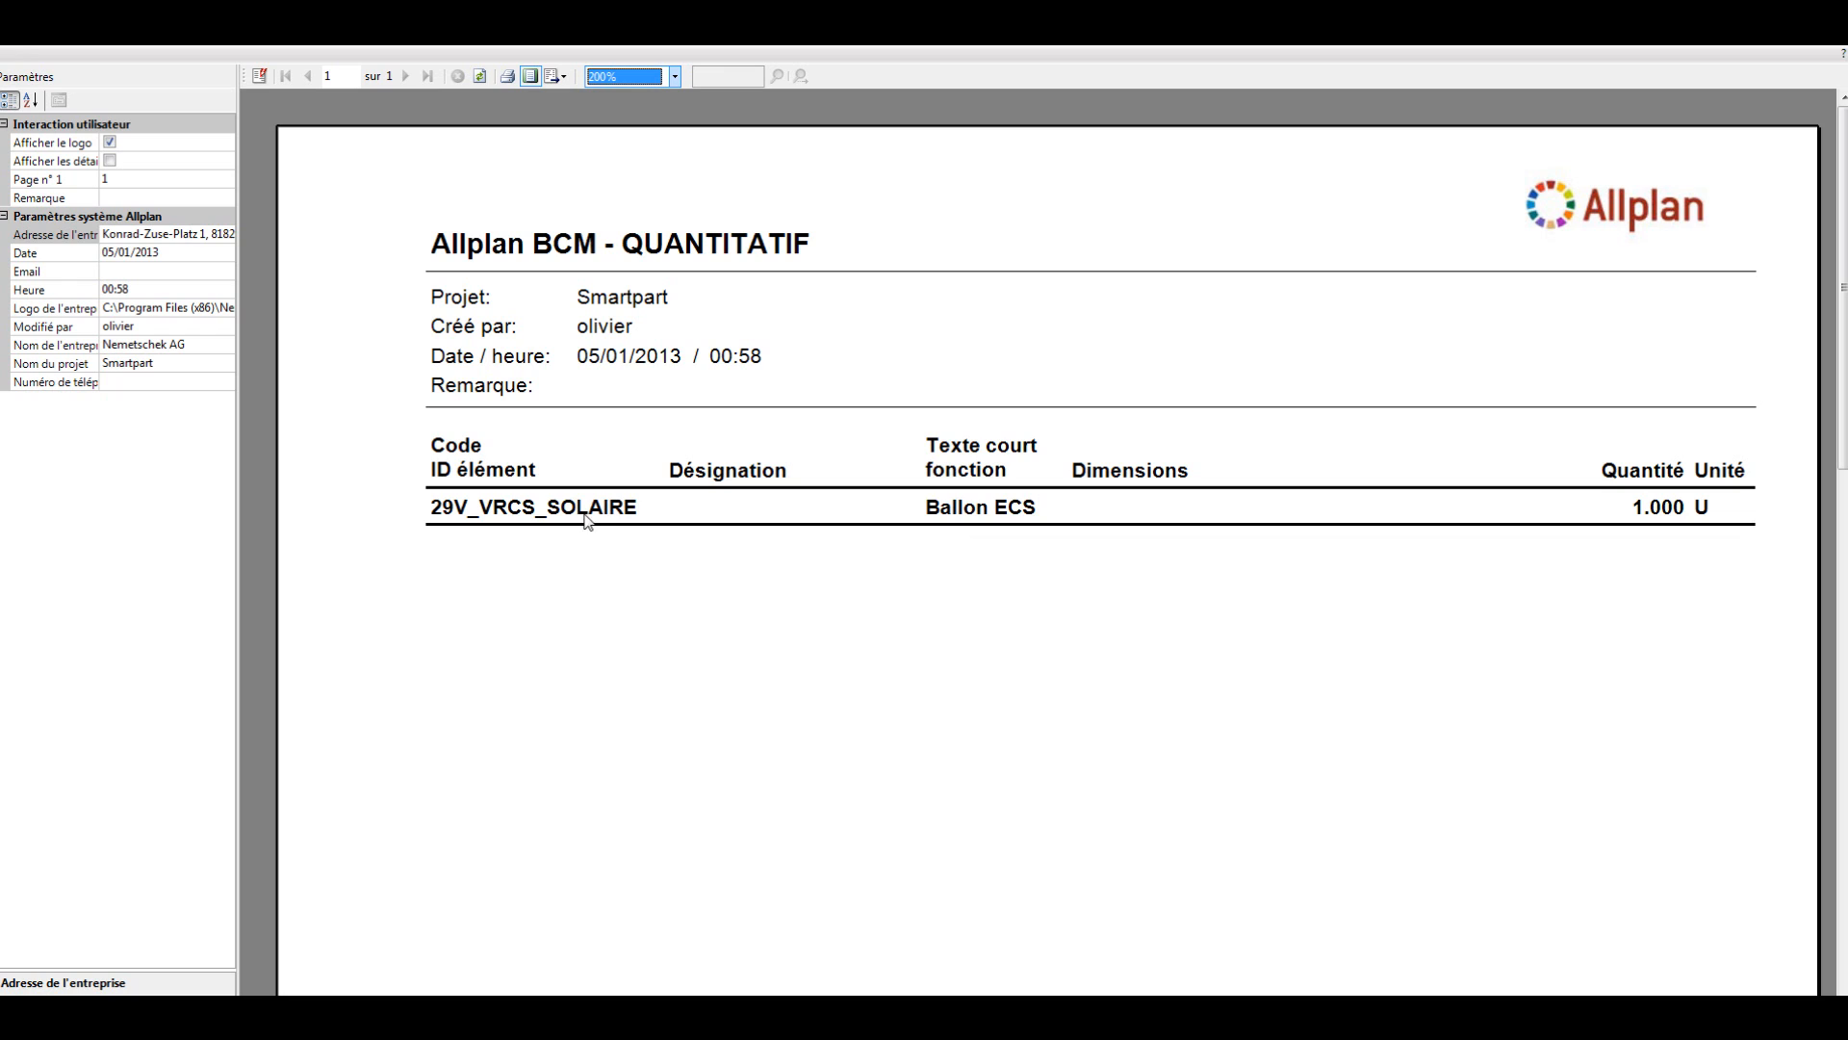
left_click(1841, 48)
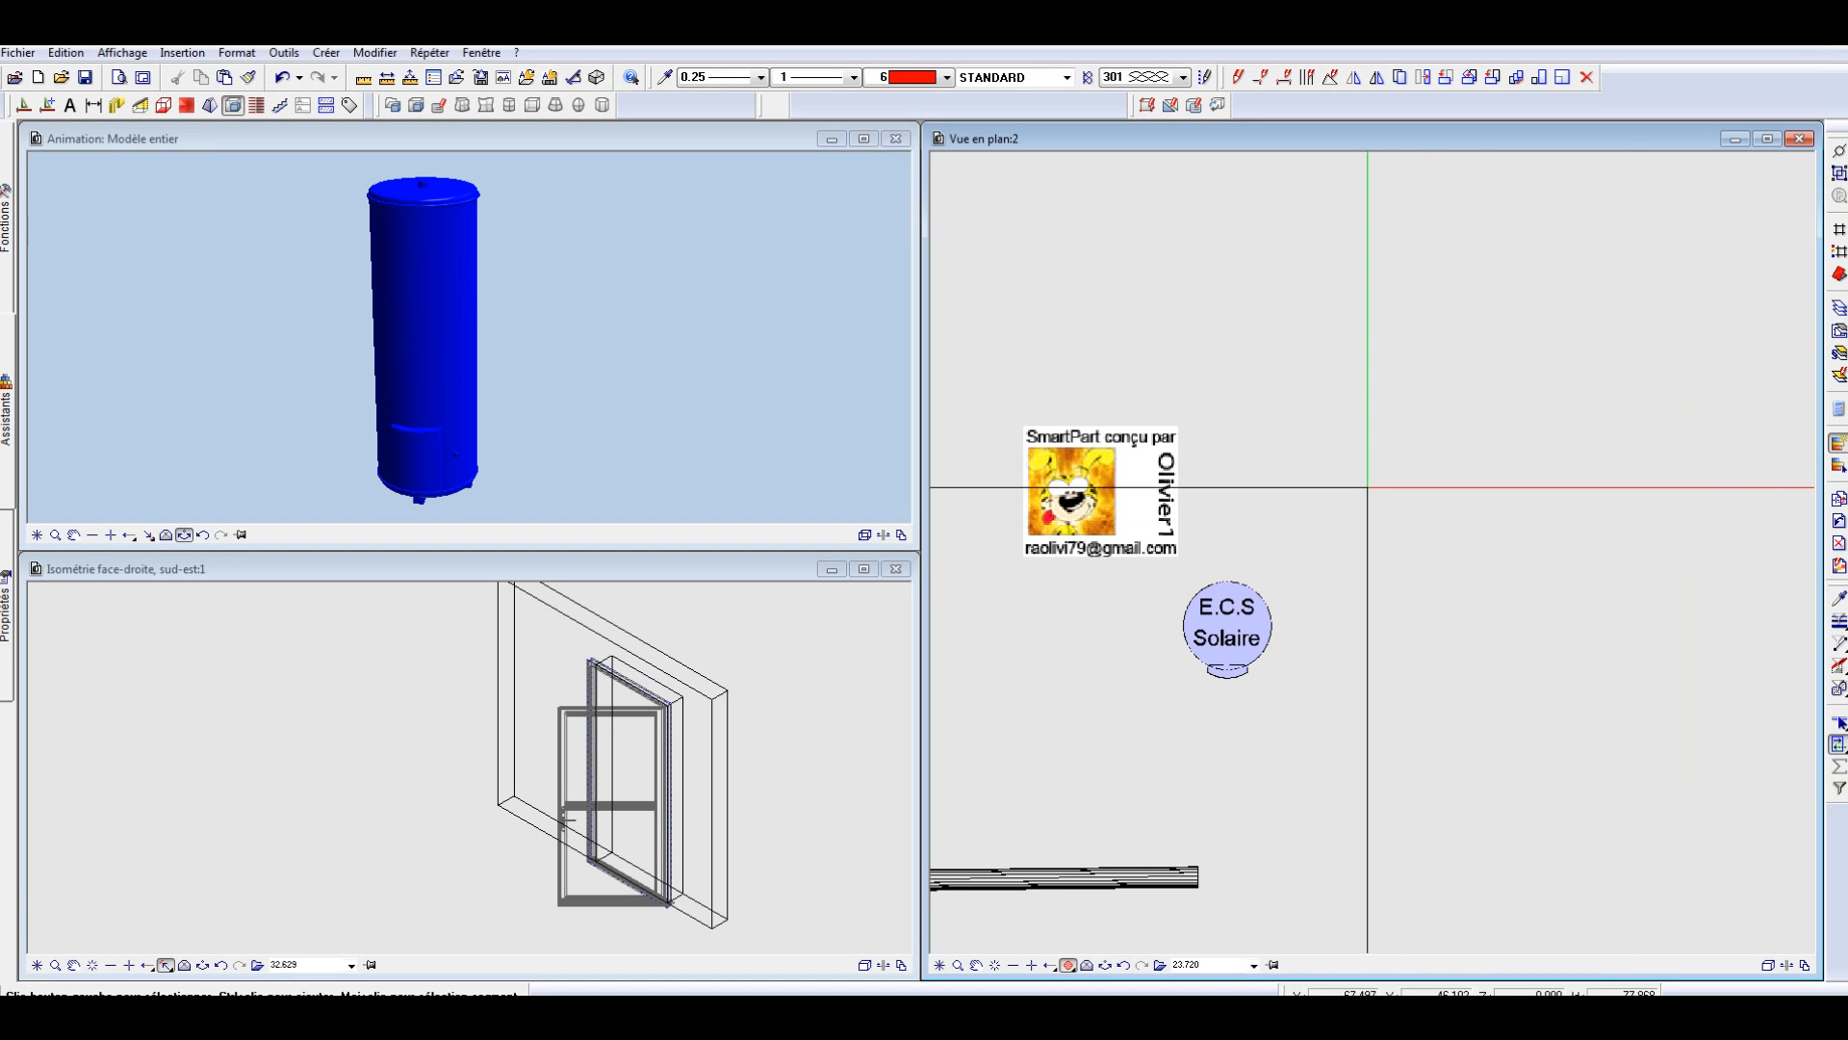
Step: Review the volume and type options offered for the Solaire water heater without choosing another one, and close its properties
double_click(1235, 608)
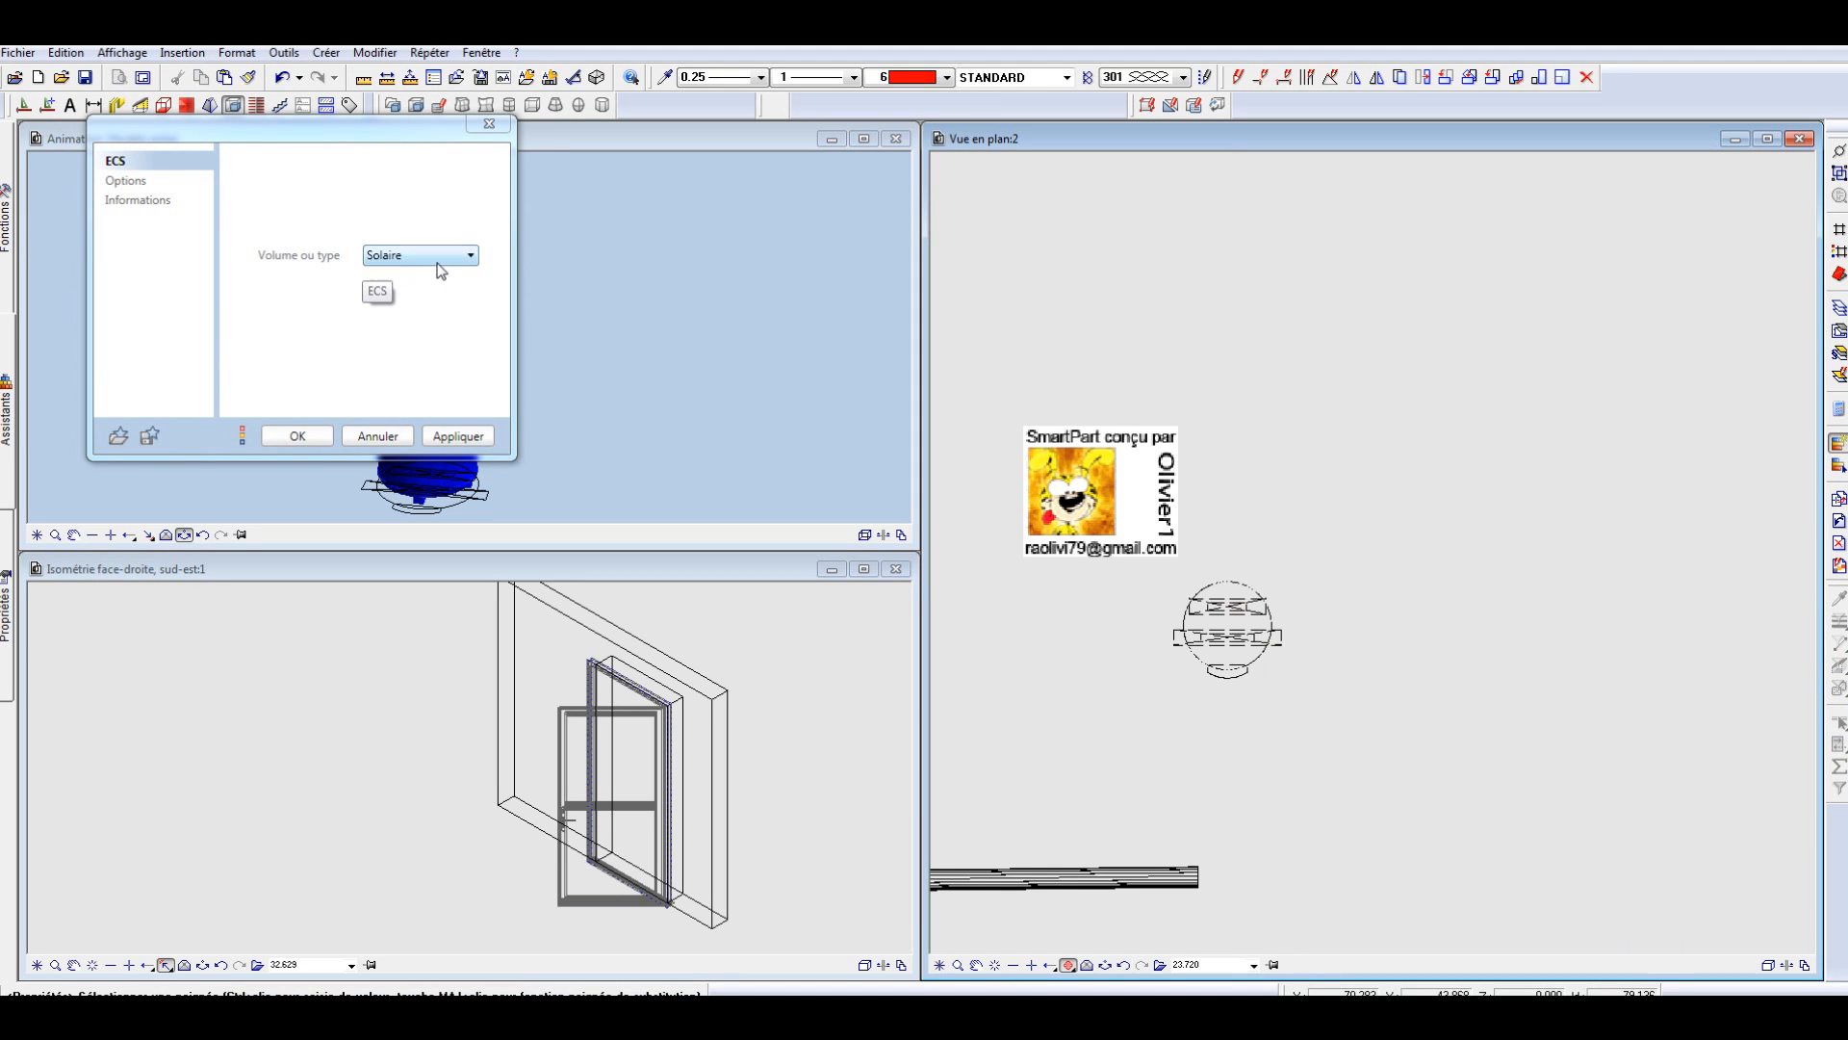
left_click(441, 258)
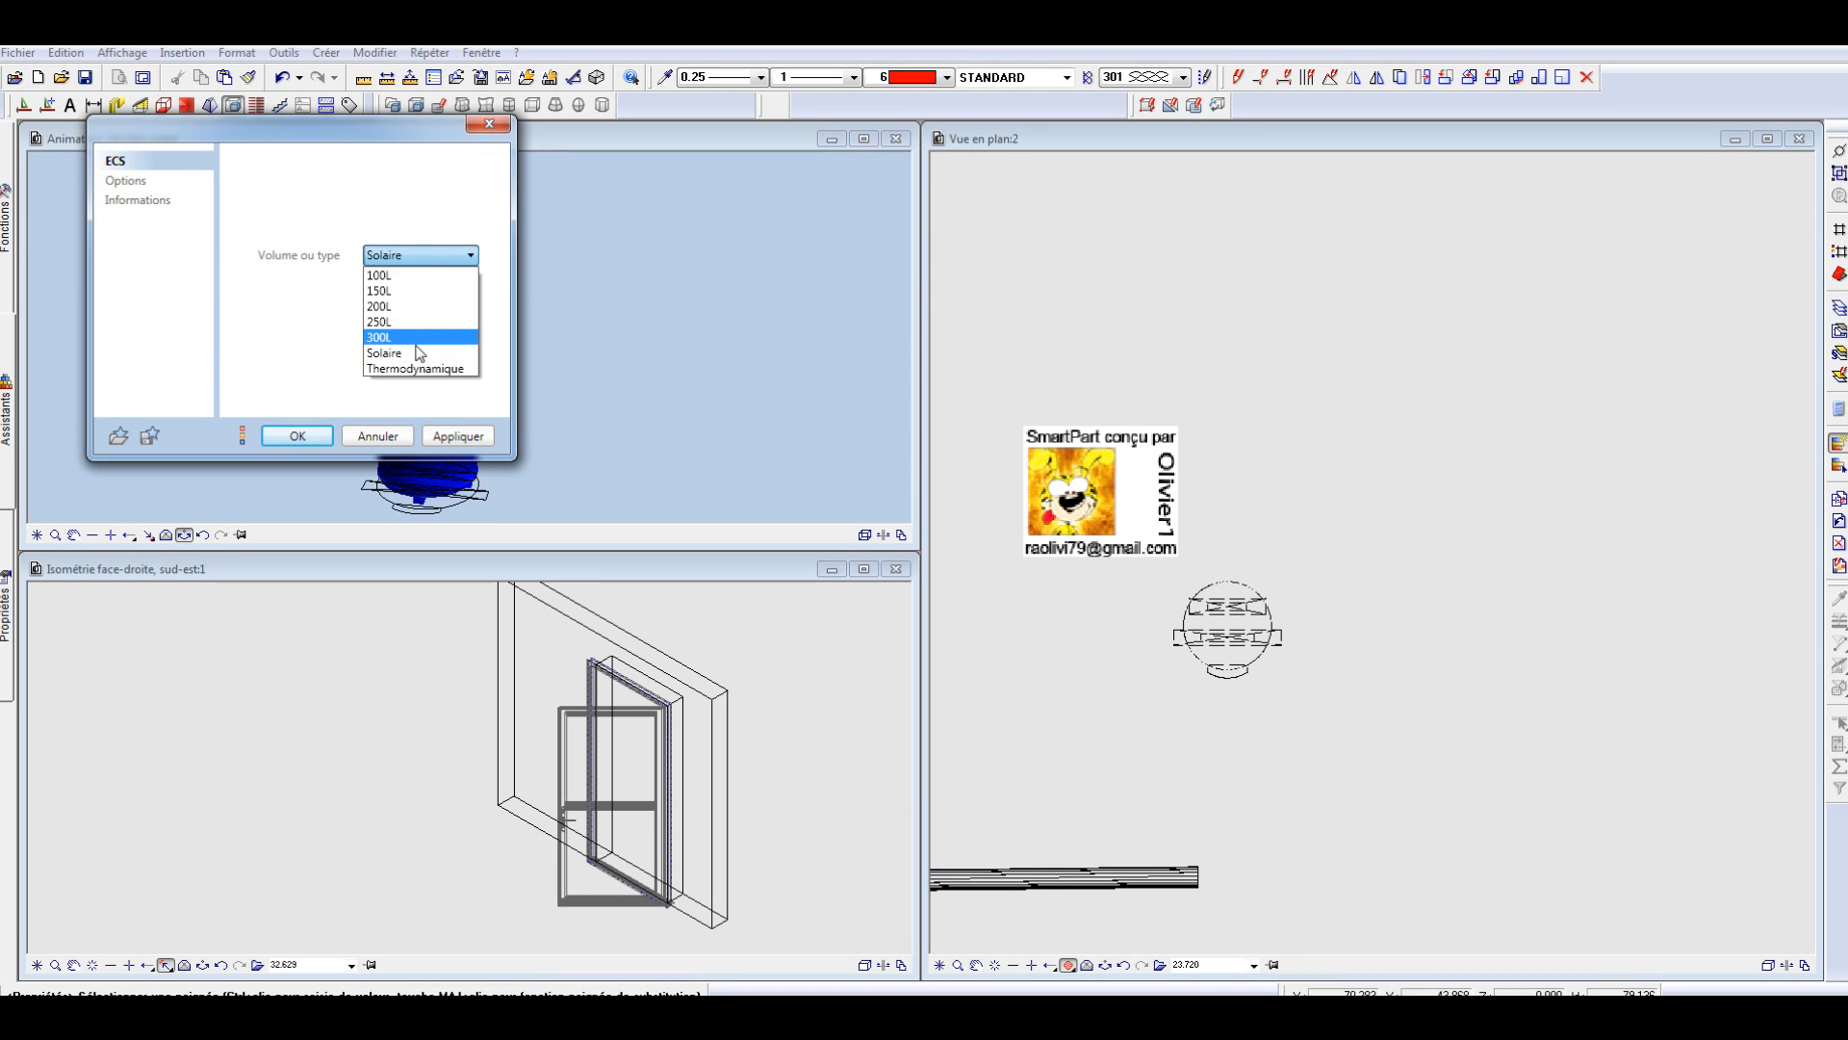
left_click(291, 288)
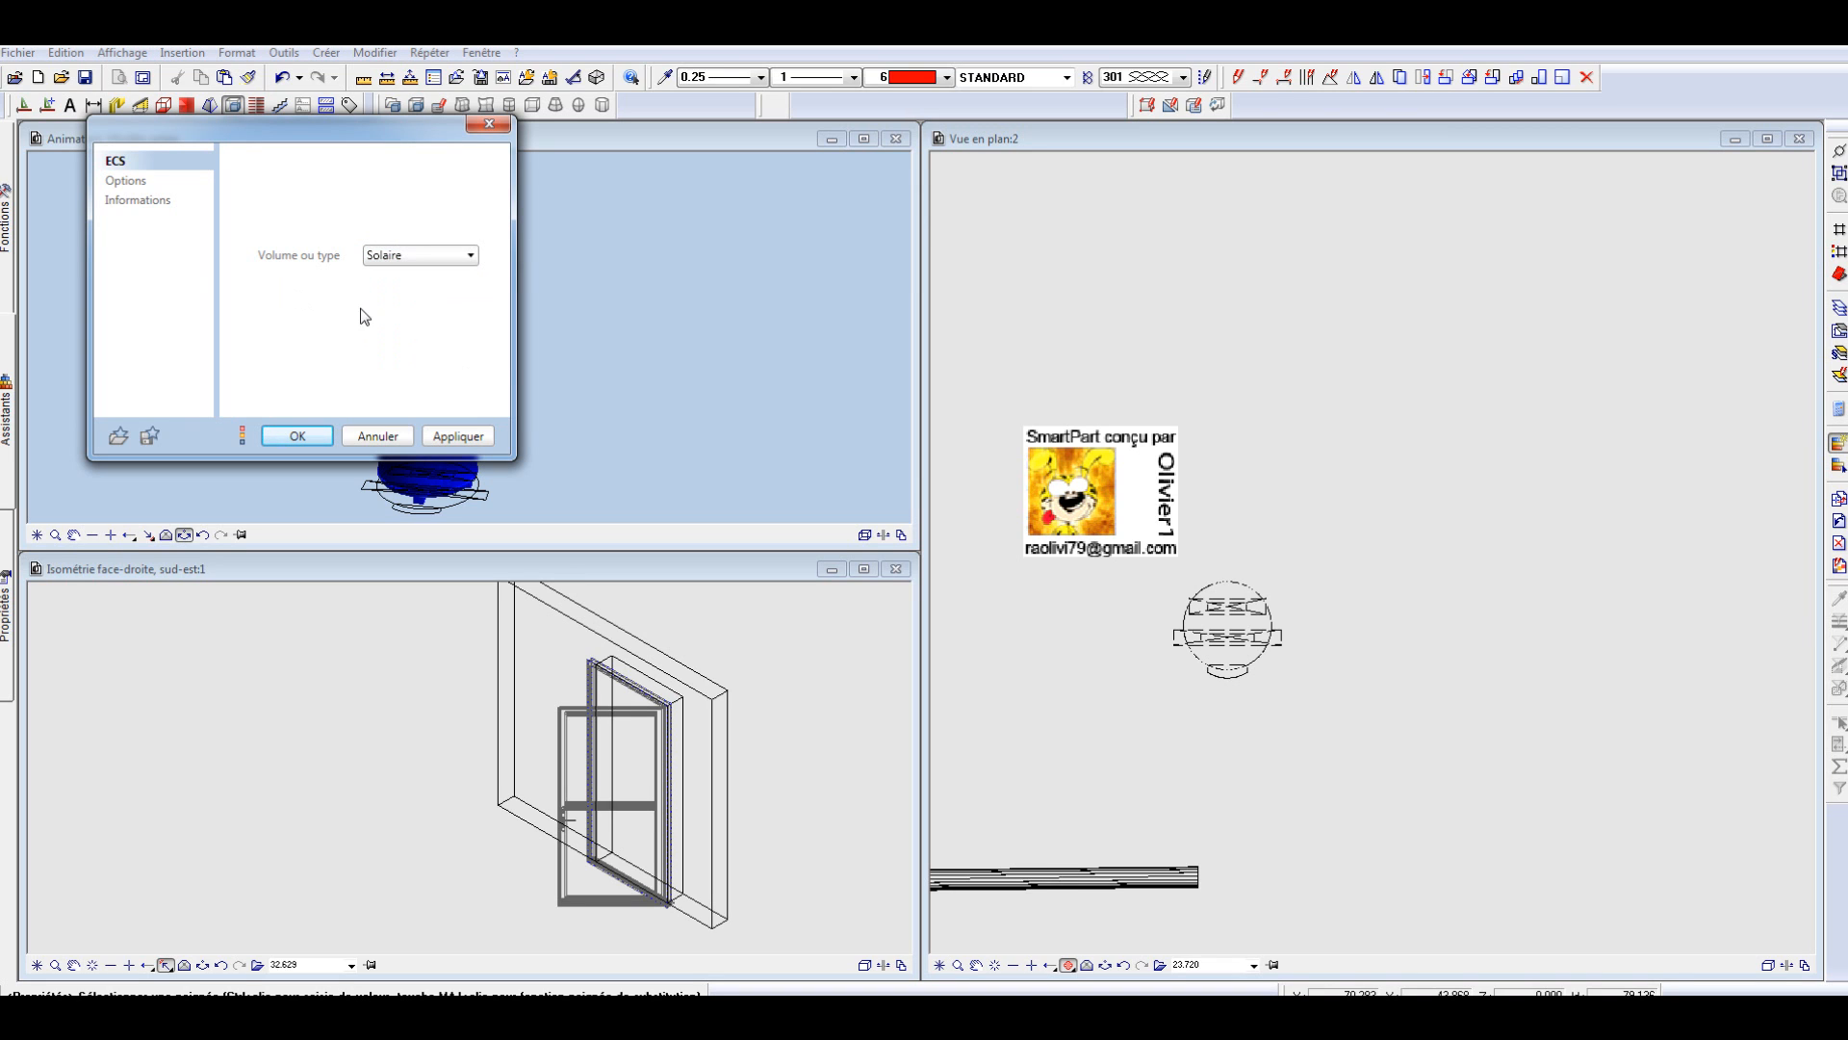
left_click(460, 438)
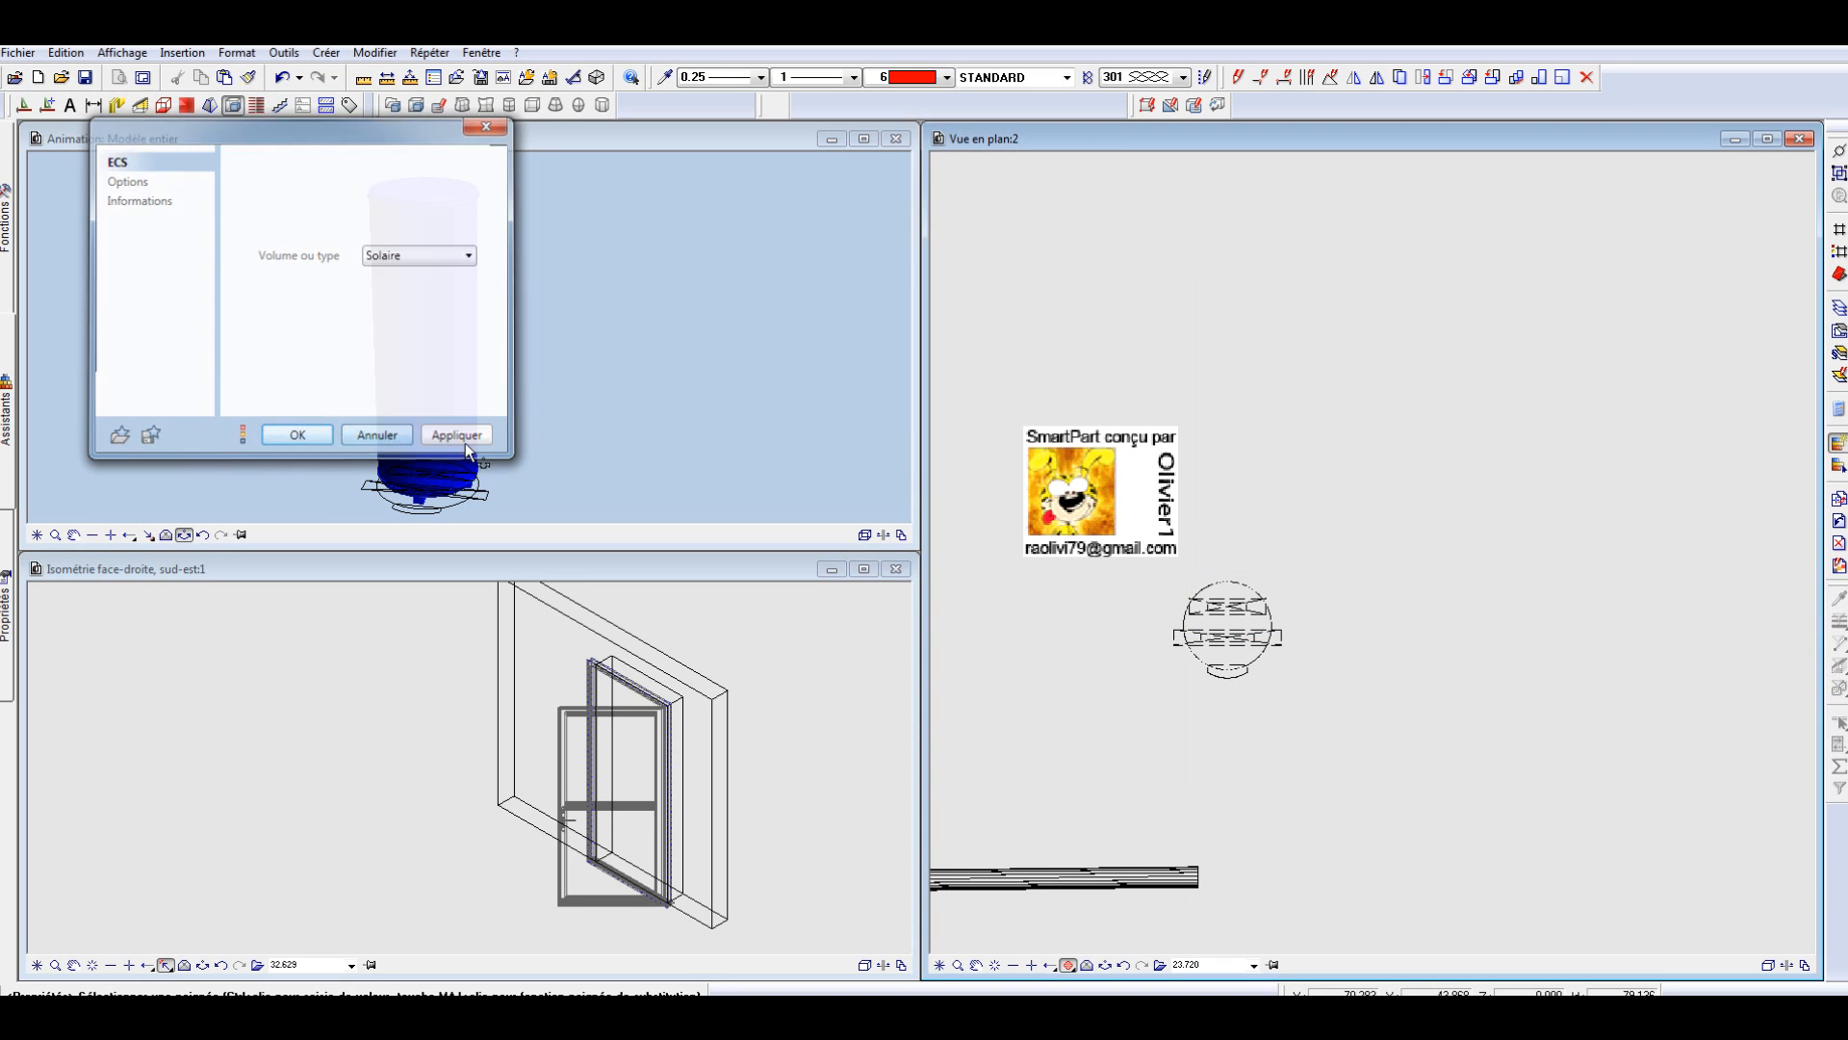
key("Escape")
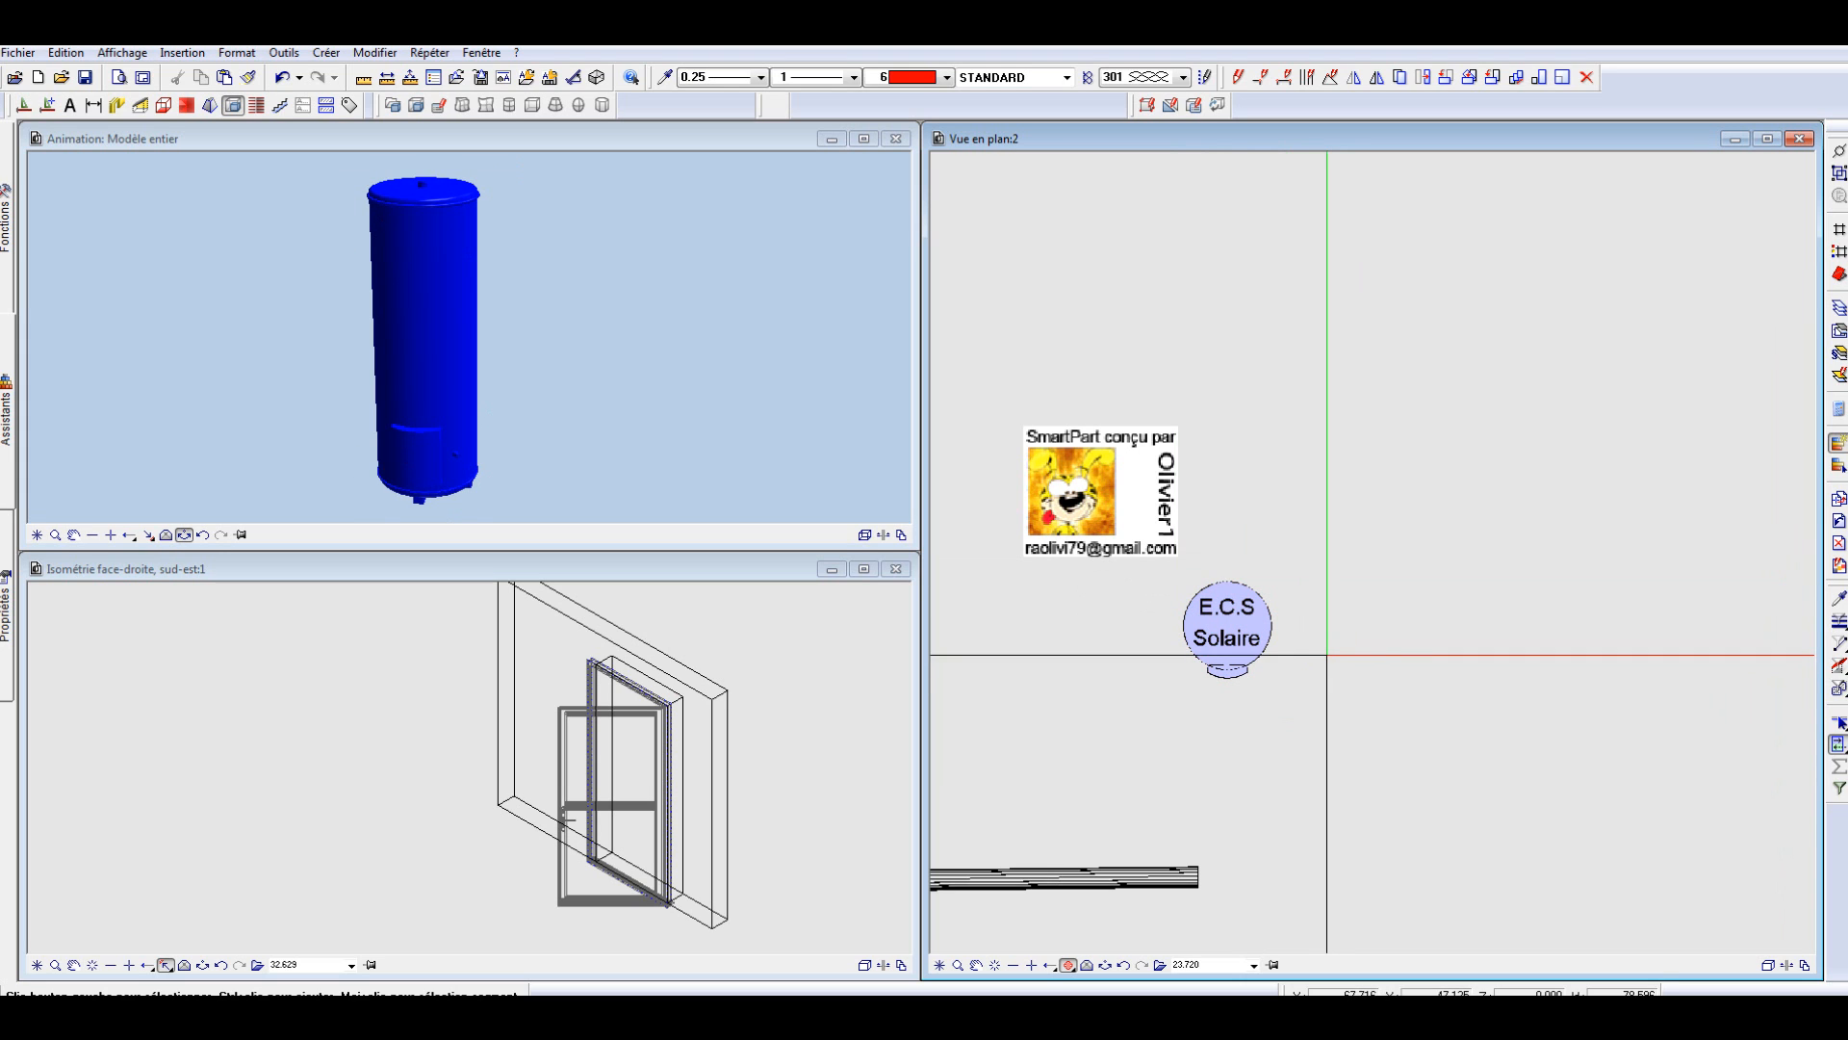
Step: Open the properties of the gutter SmartPart beside the water heater in the plan view
scroll(1405, 508, "down", 2)
scroll(661, 307, "down", 3)
left_click_drag(661, 305, 443, 383)
scroll(443, 383, "up", 2)
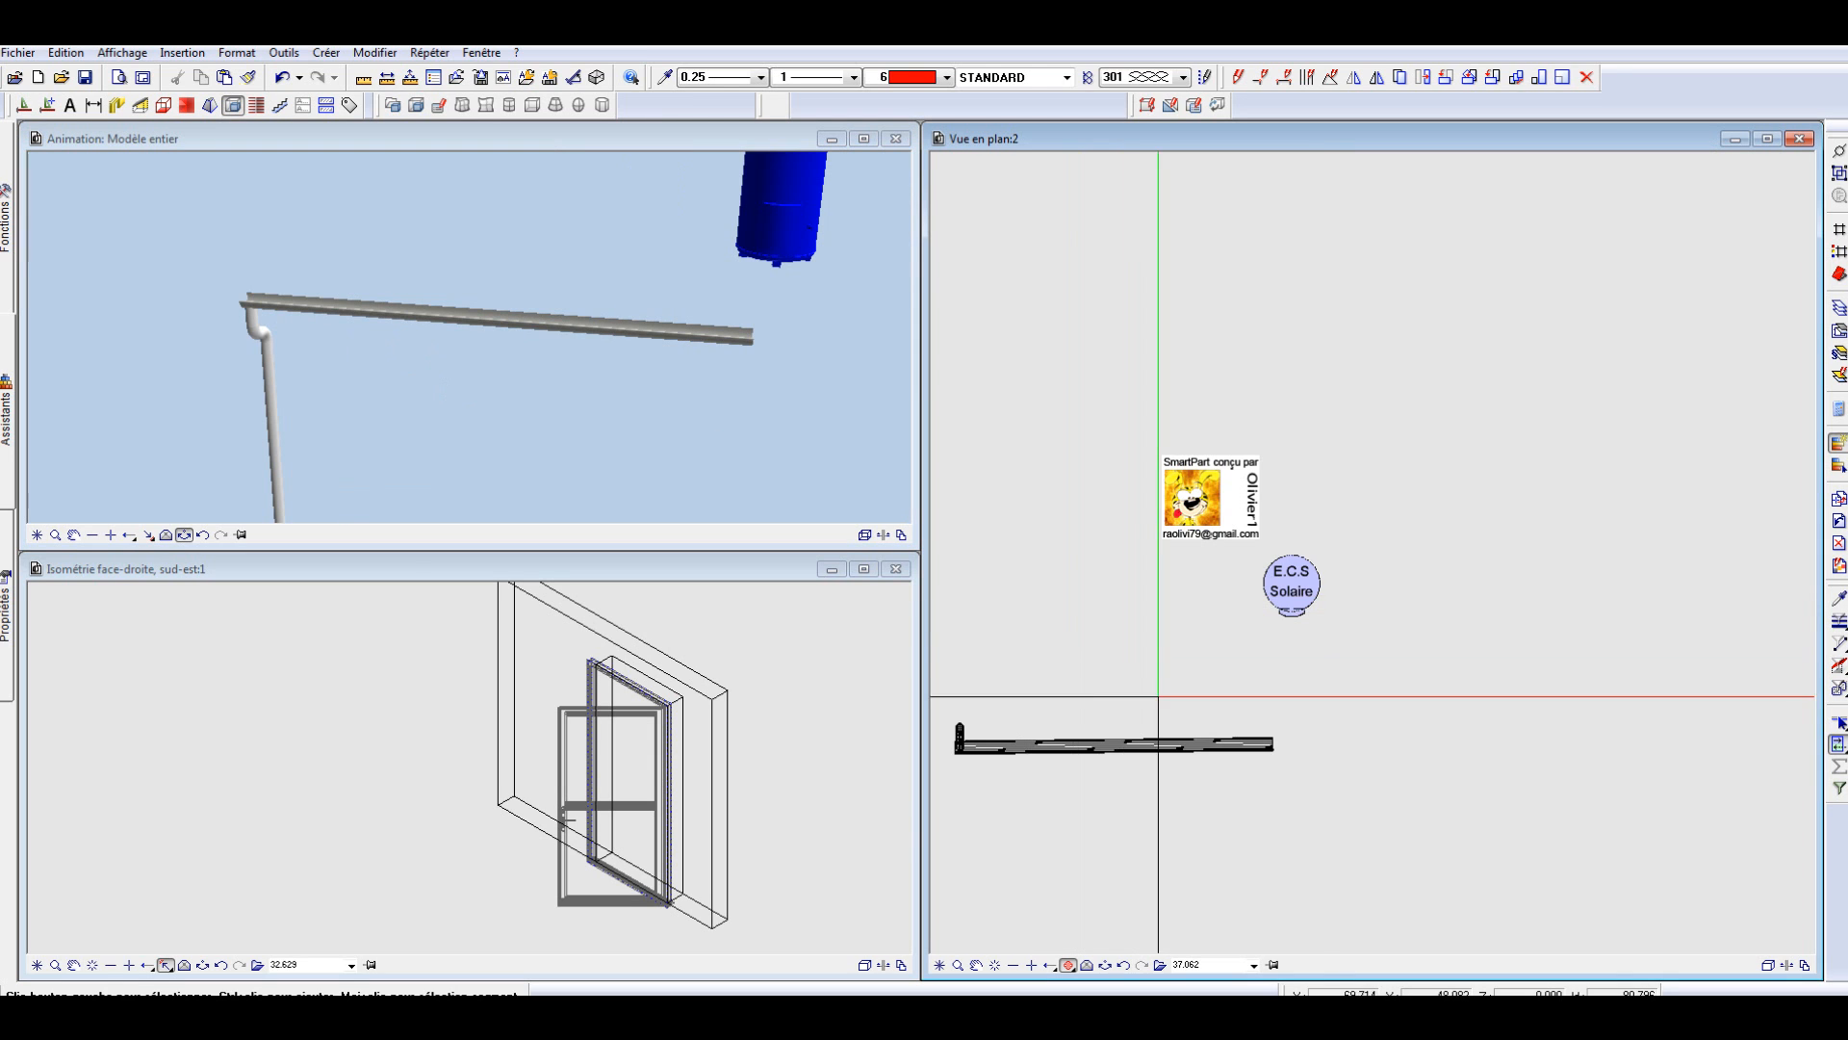
scroll(1322, 674, "down", 2)
scroll(1117, 765, "up", 7)
scroll(1308, 582, "down", 2)
left_click(1288, 571)
double_click(1309, 568)
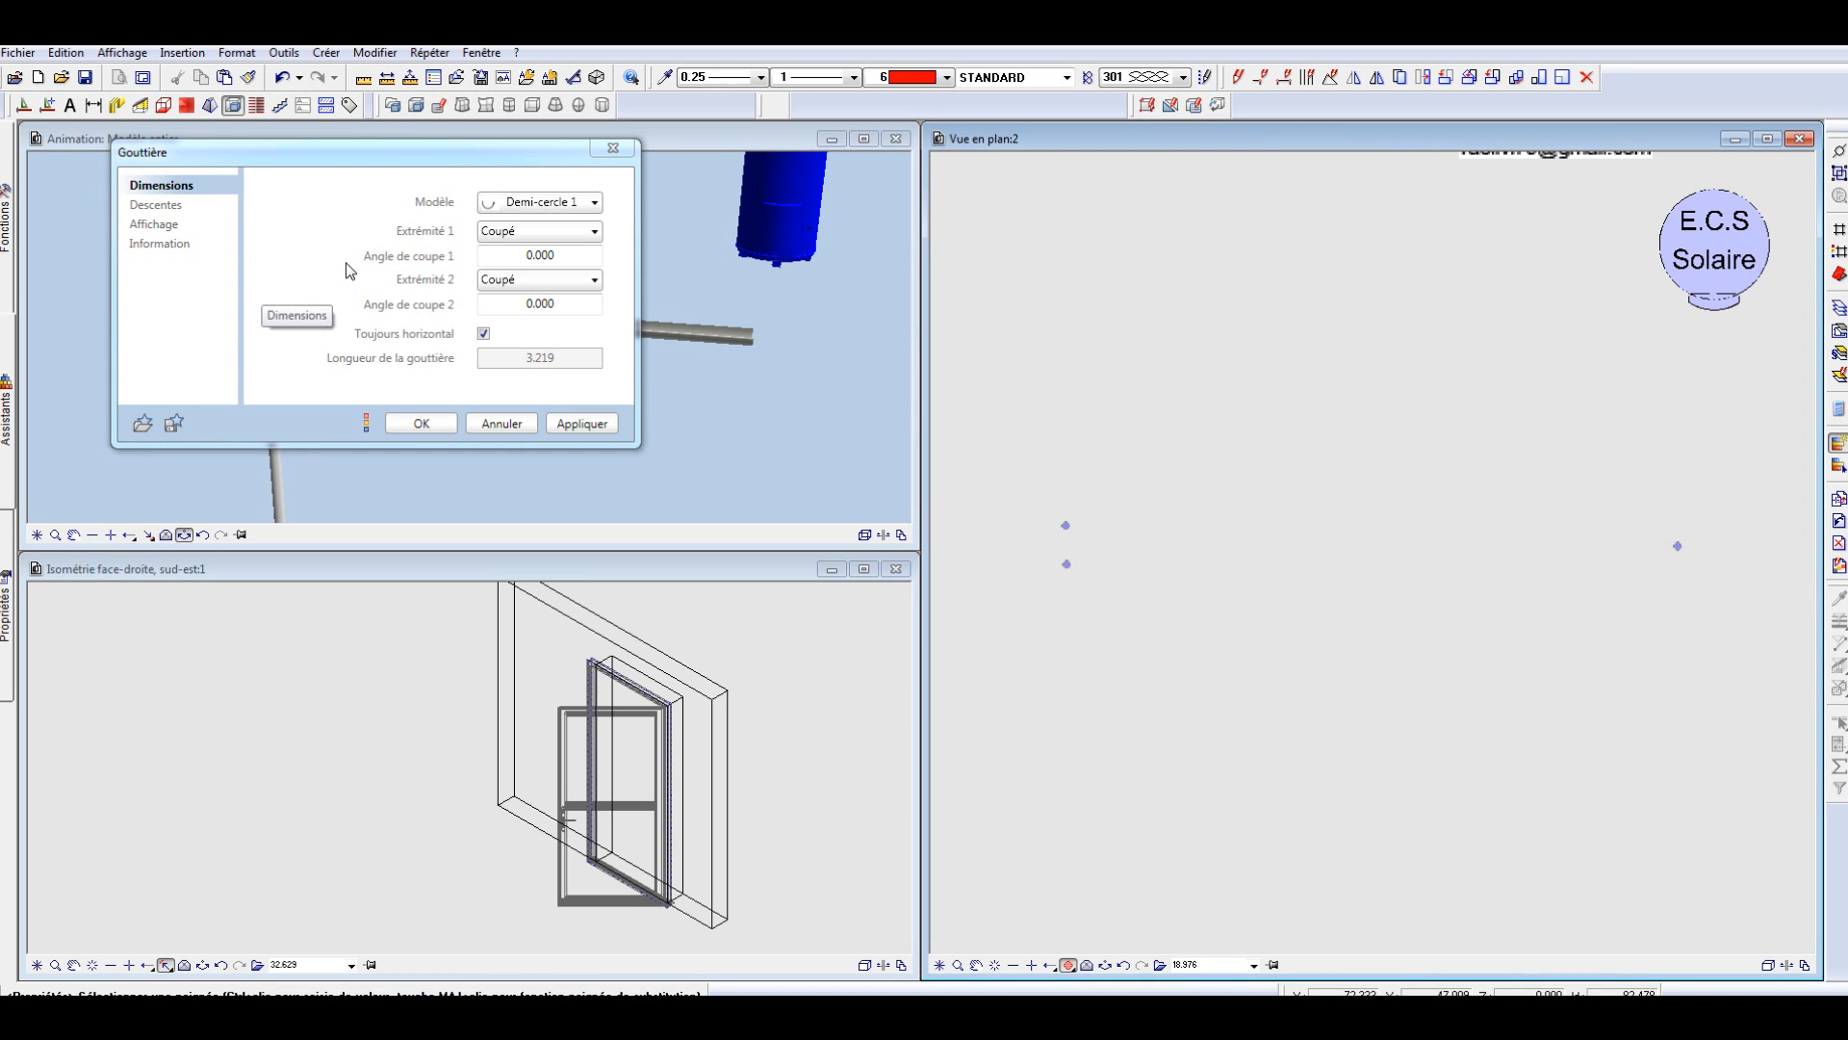
Step: Review the gutter's Descentes, Affichage and Dimensions settings, keep Demi-cercle 1 as its model, and close the properties
left_click(144, 205)
left_click(139, 226)
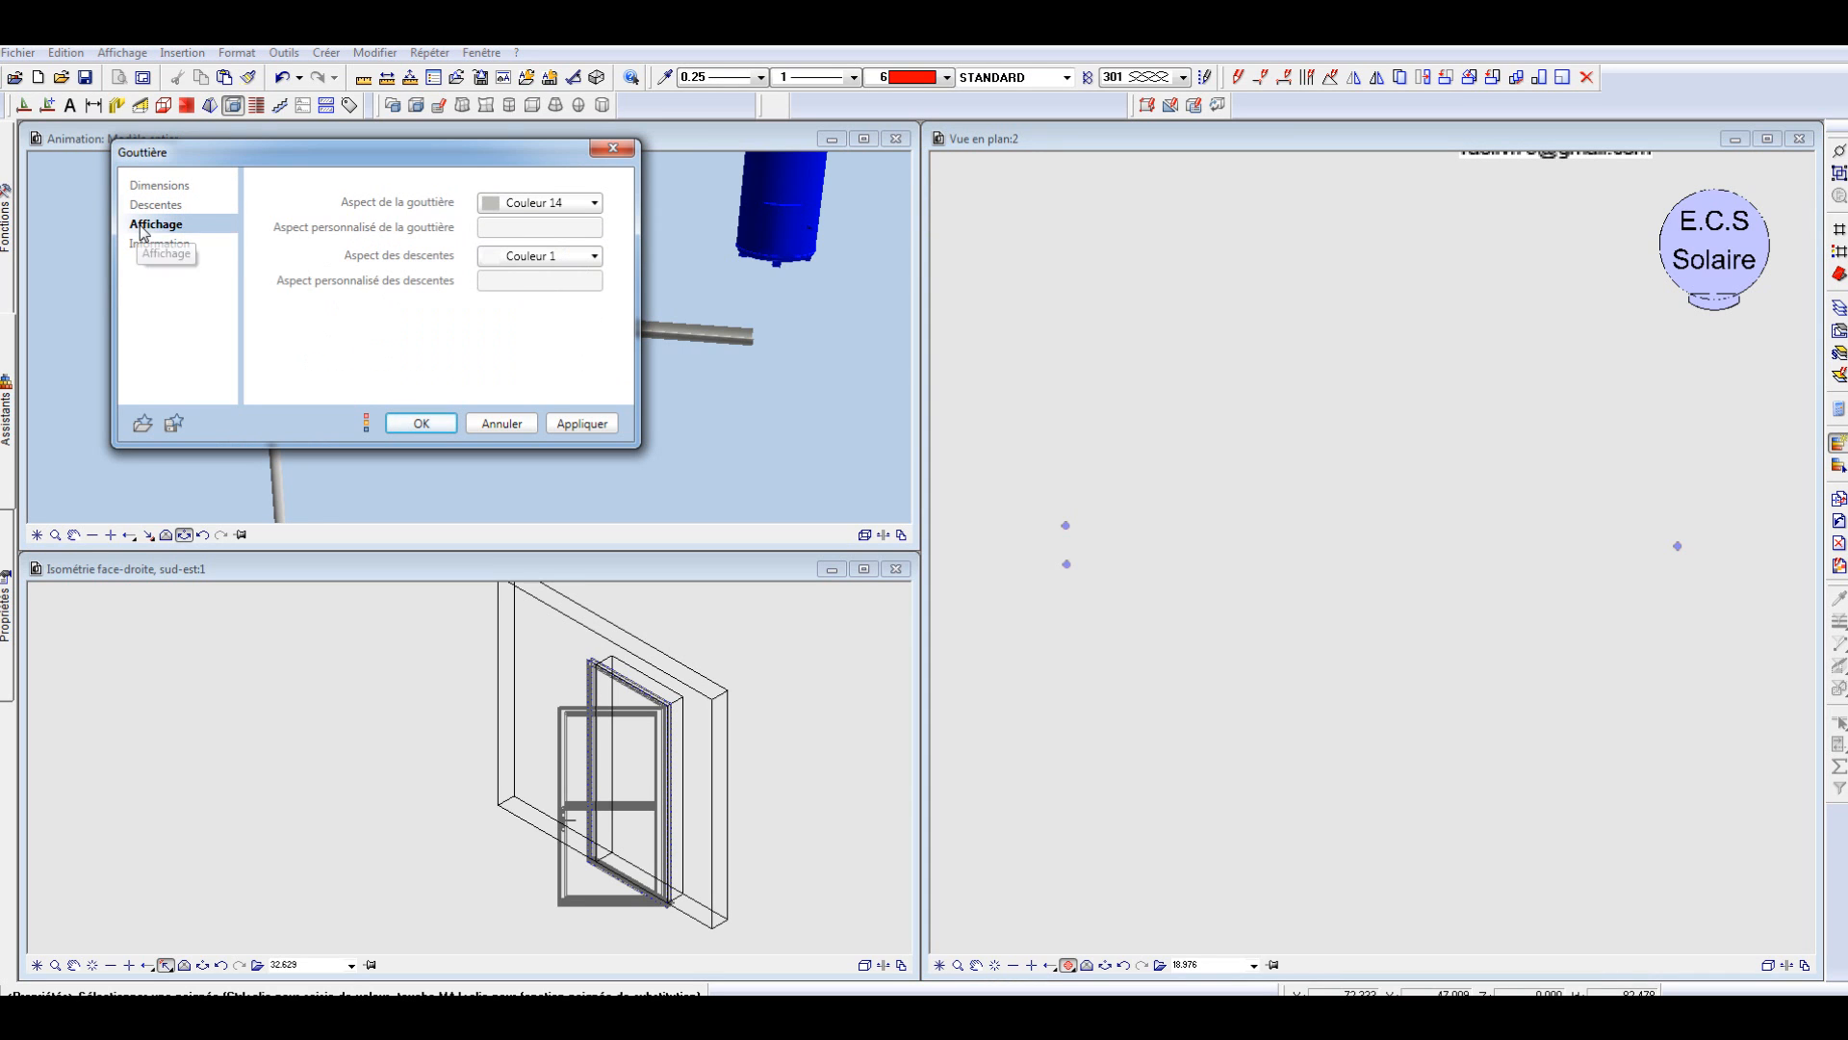
left_click(159, 205)
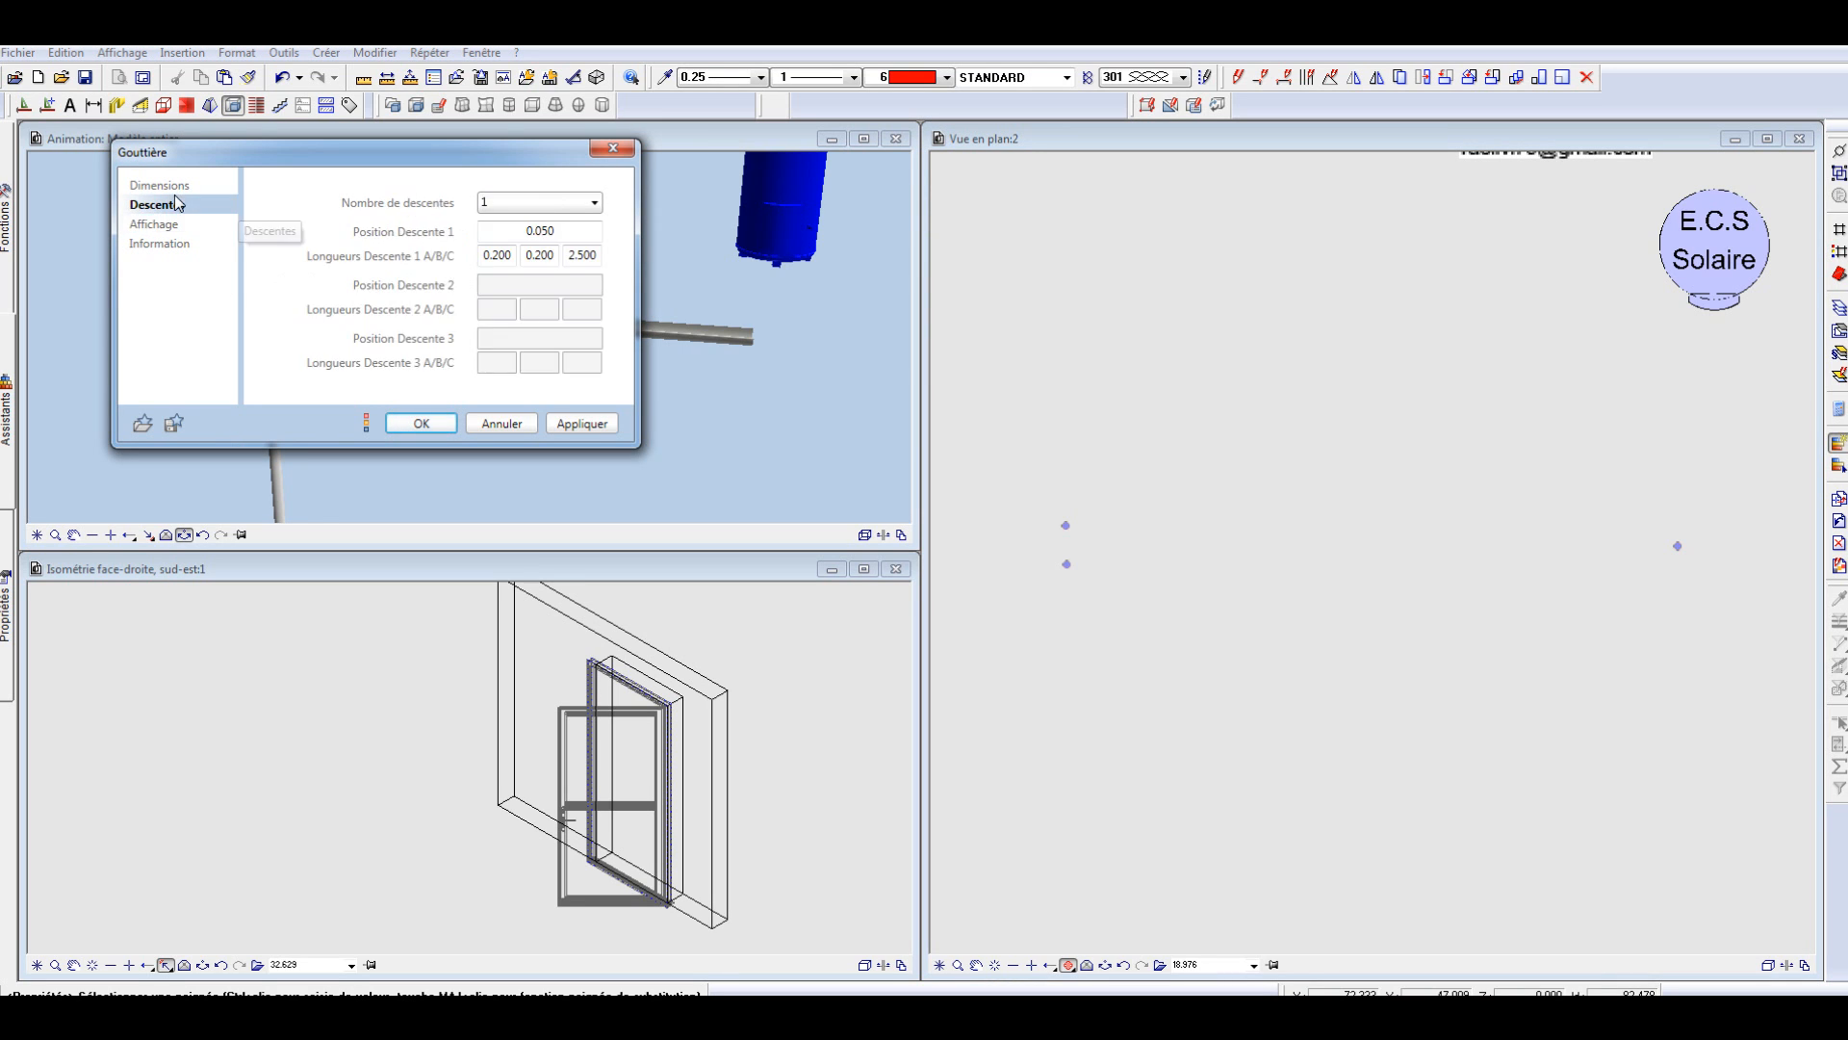
left_click(162, 185)
left_click(561, 214)
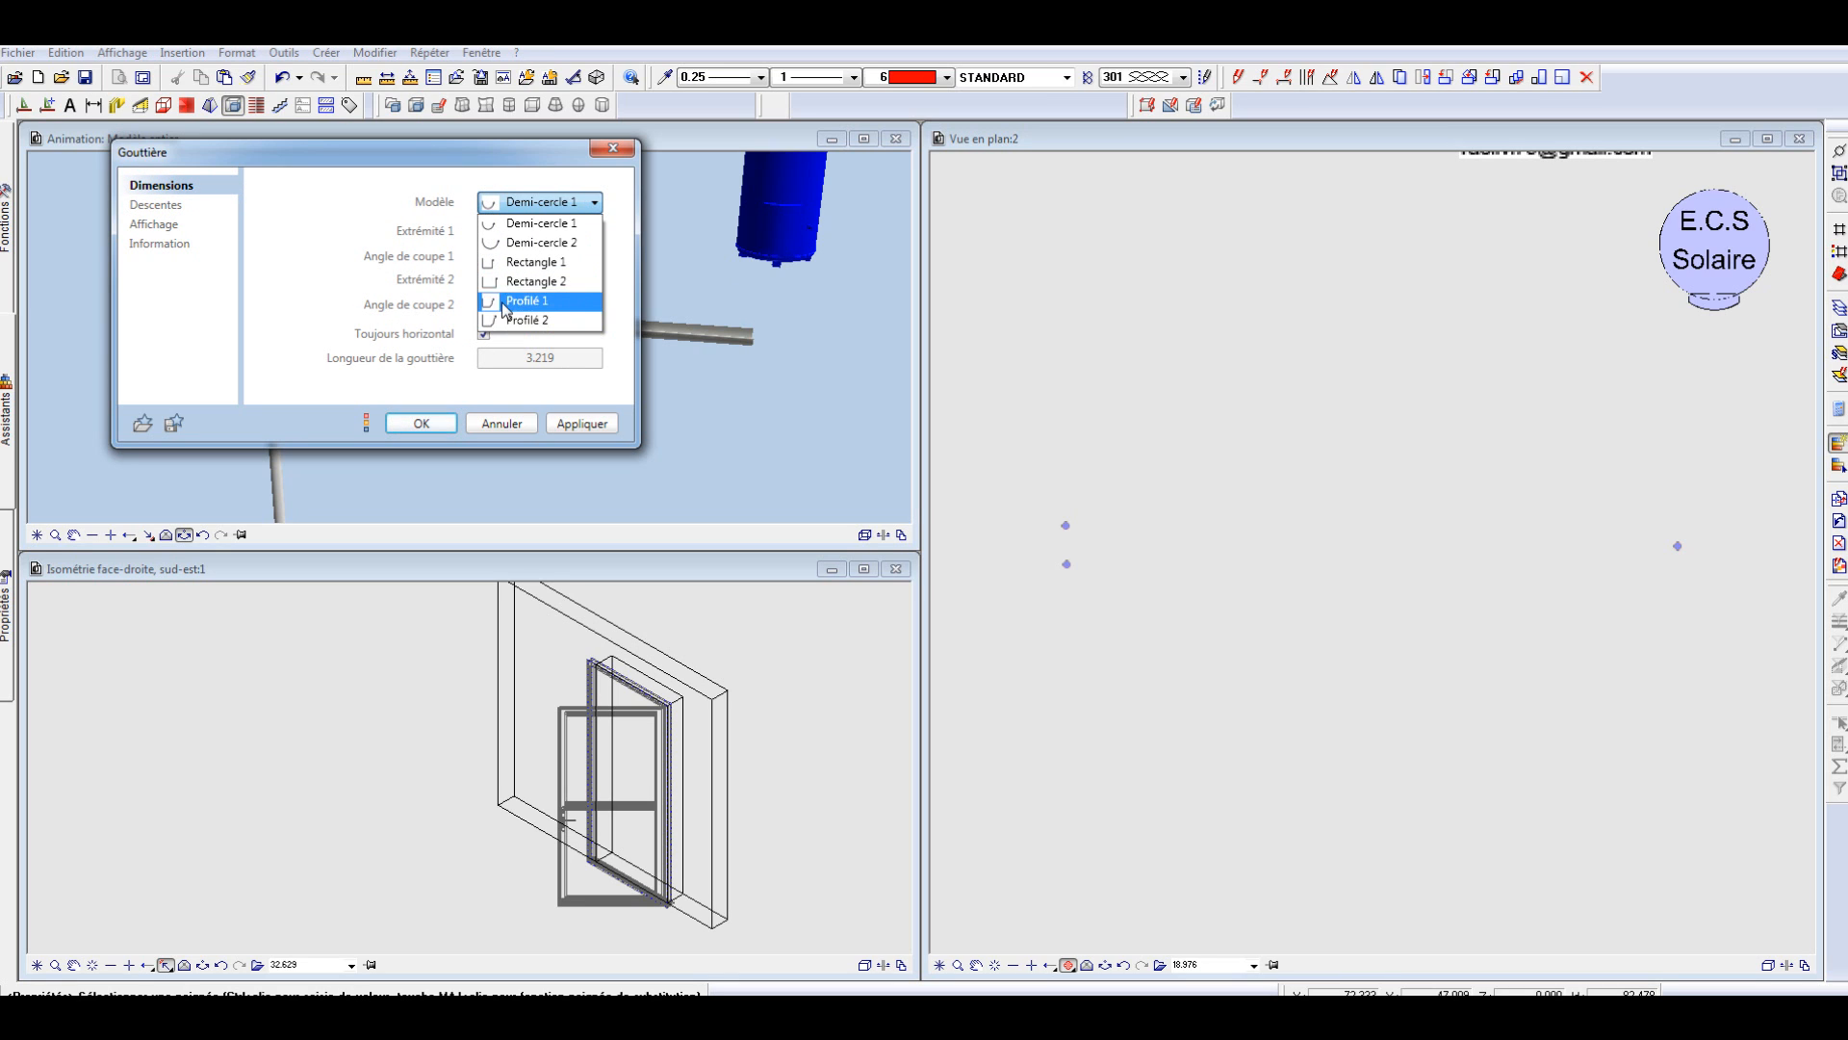
left_click(534, 223)
left_click(419, 423)
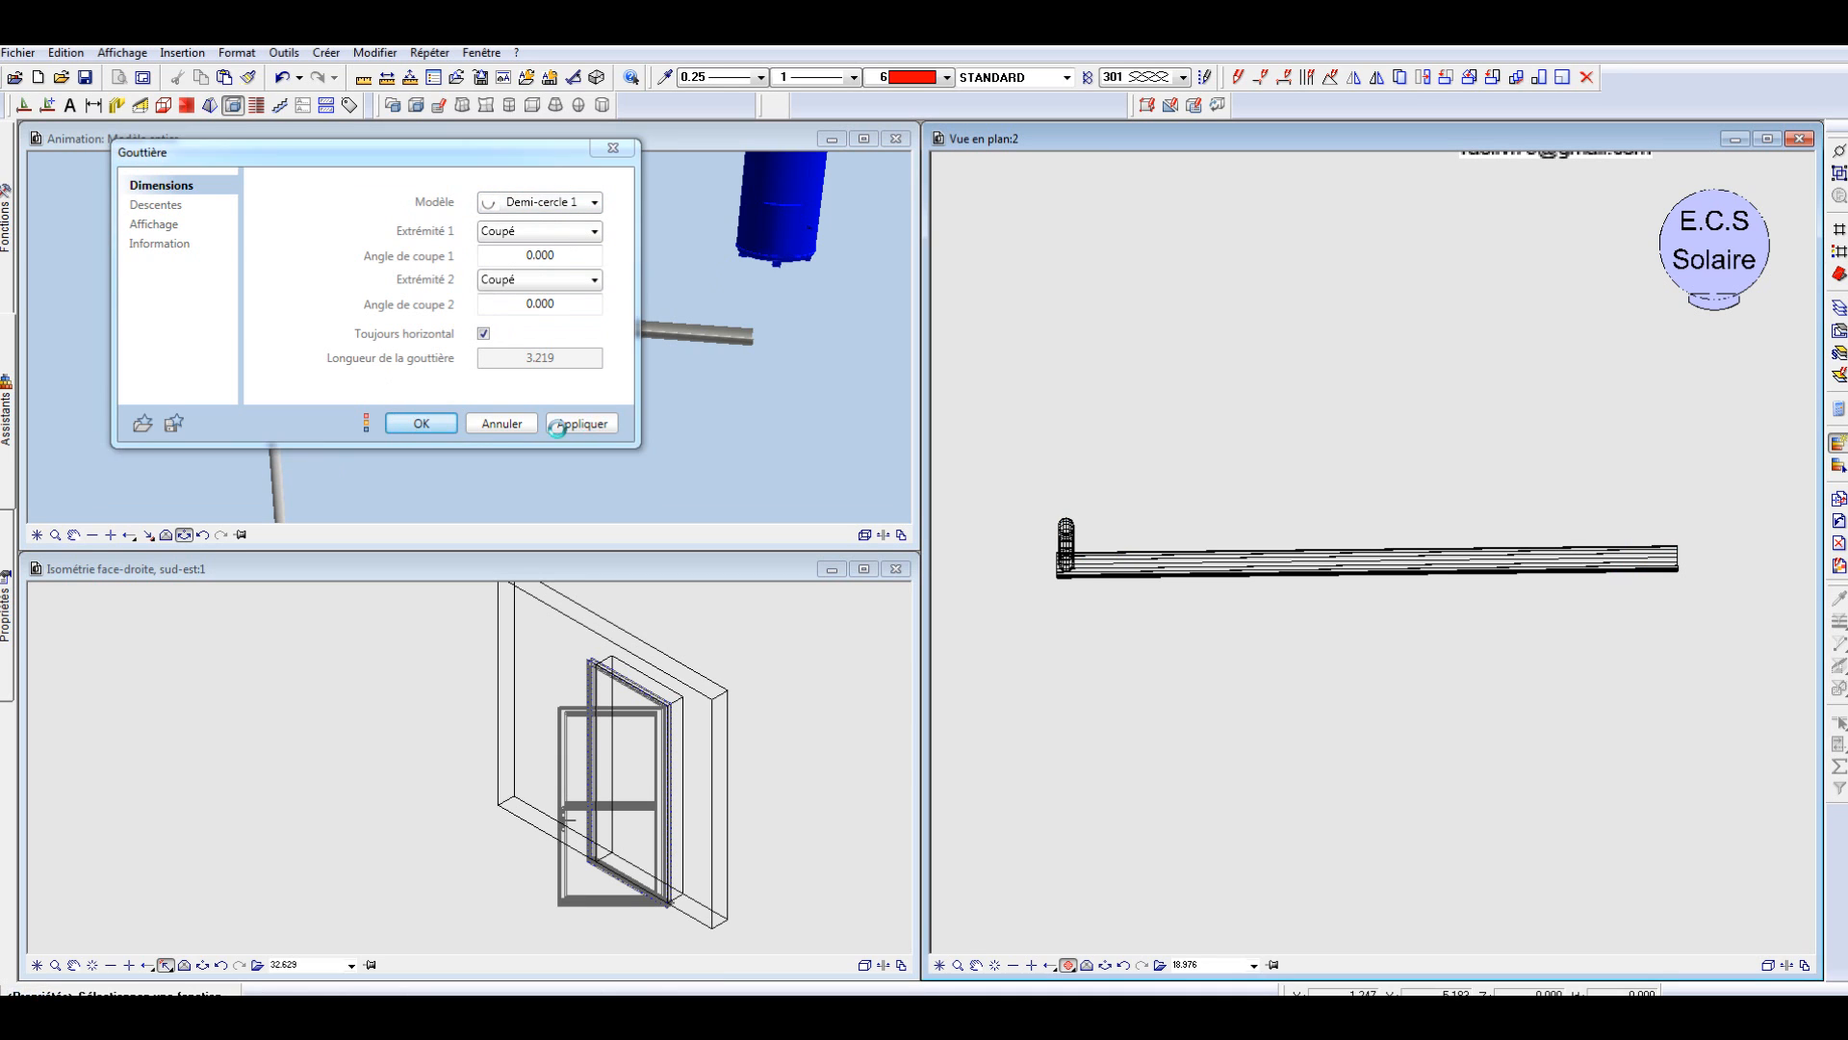
Step: Examine the object attributes assigned to the gutter and close them without changes
left_click(1184, 559)
right_click(1185, 556)
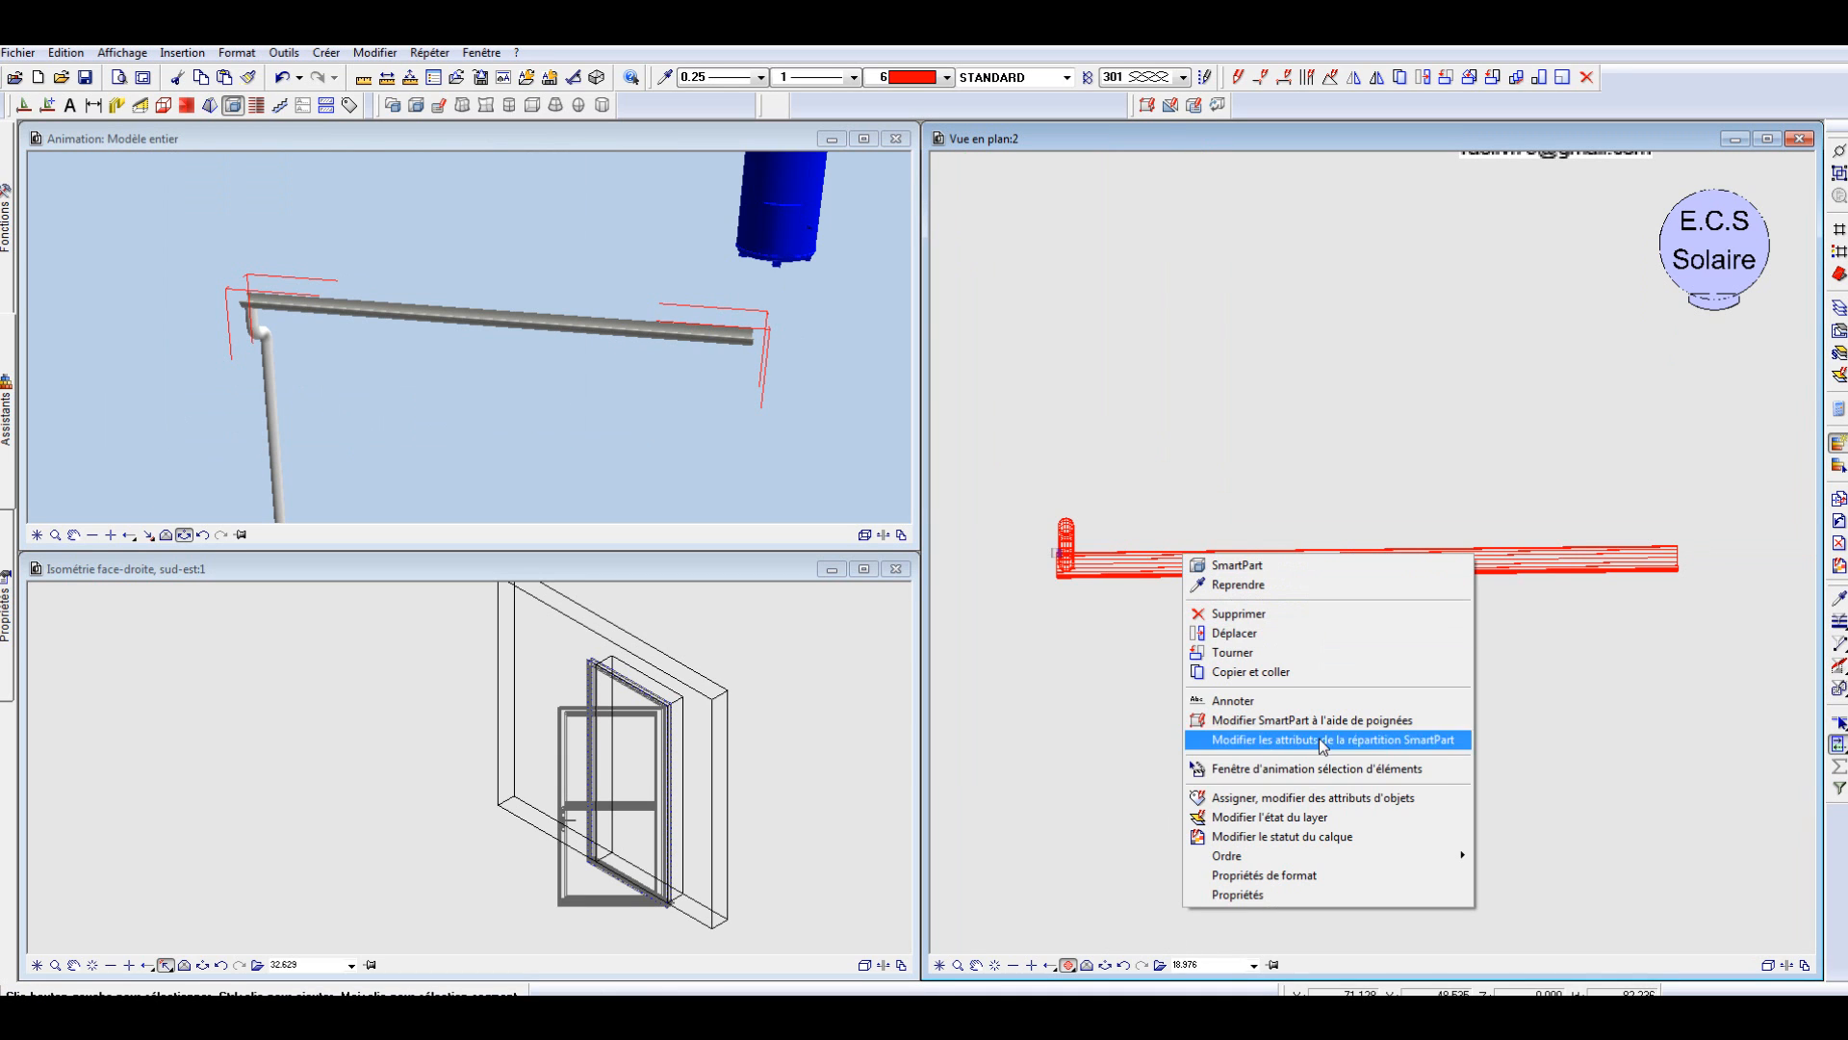
left_click(1312, 797)
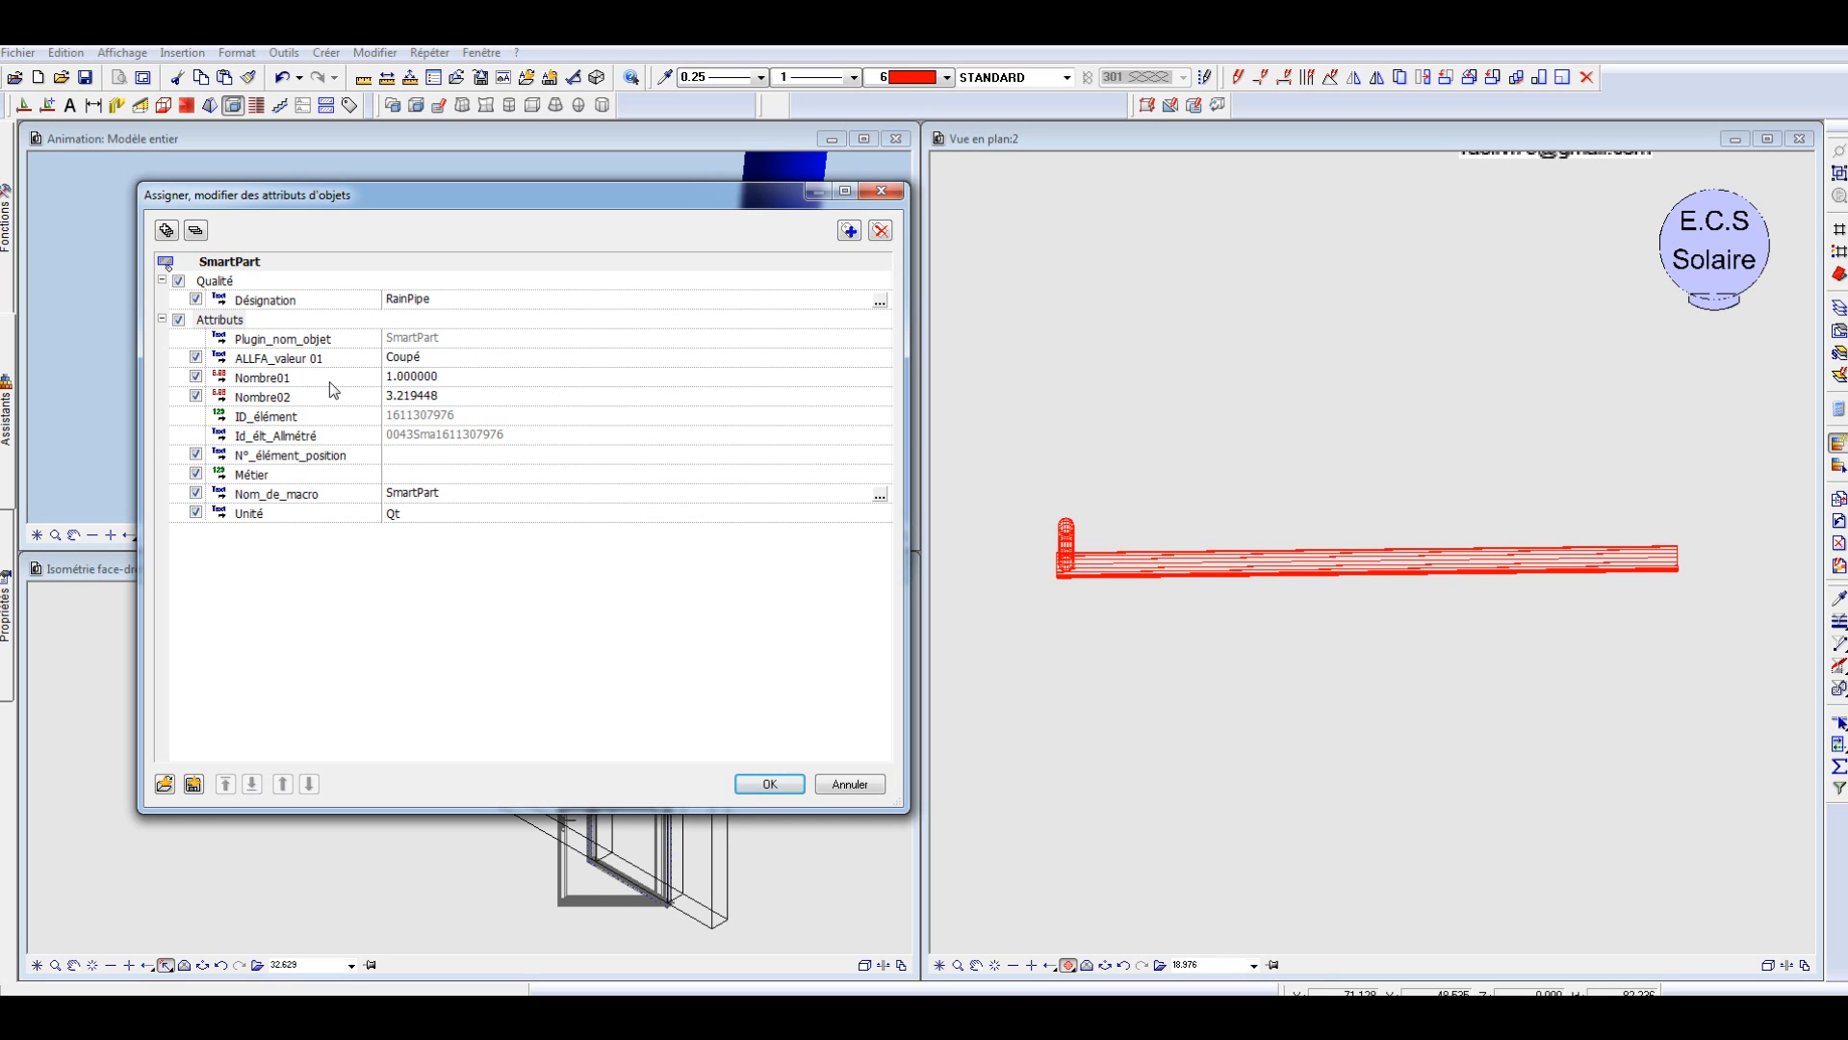
left_click(846, 783)
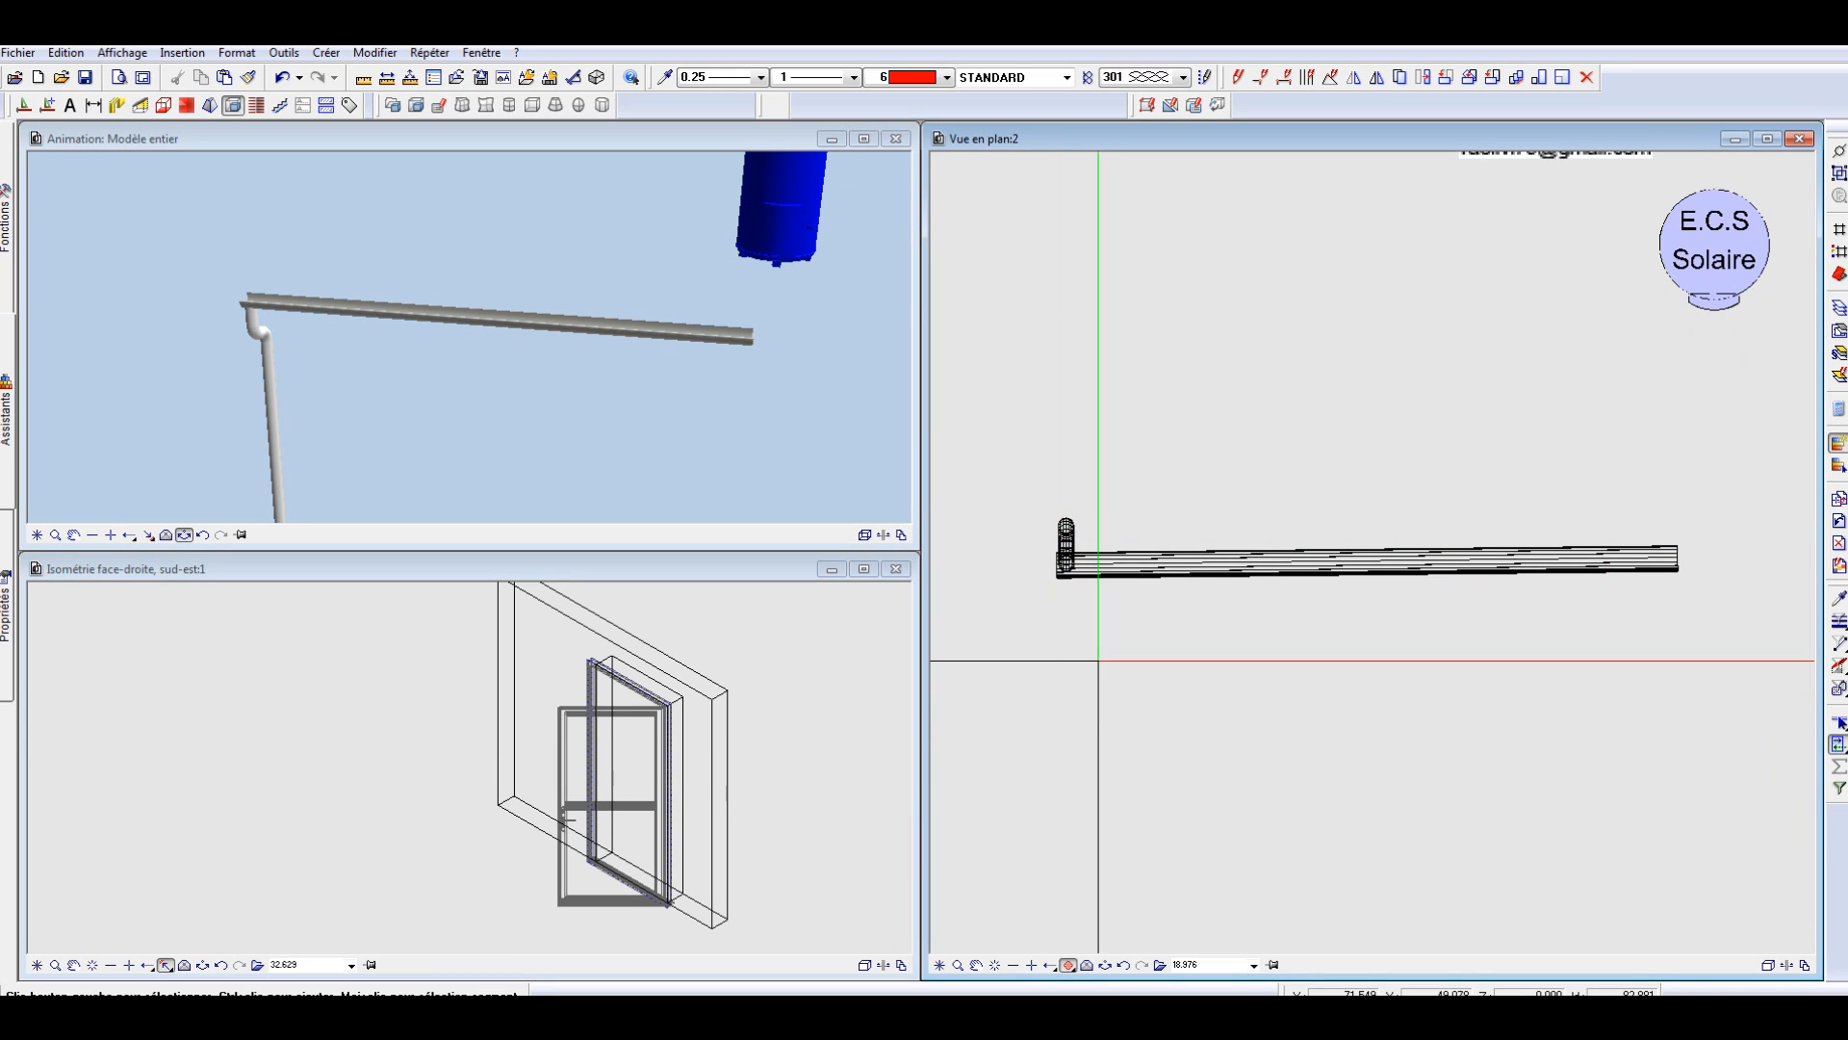
Step: Turn off Toujours horizontal in the gutter's properties and apply the change
right_click(1204, 563)
left_click(1253, 709)
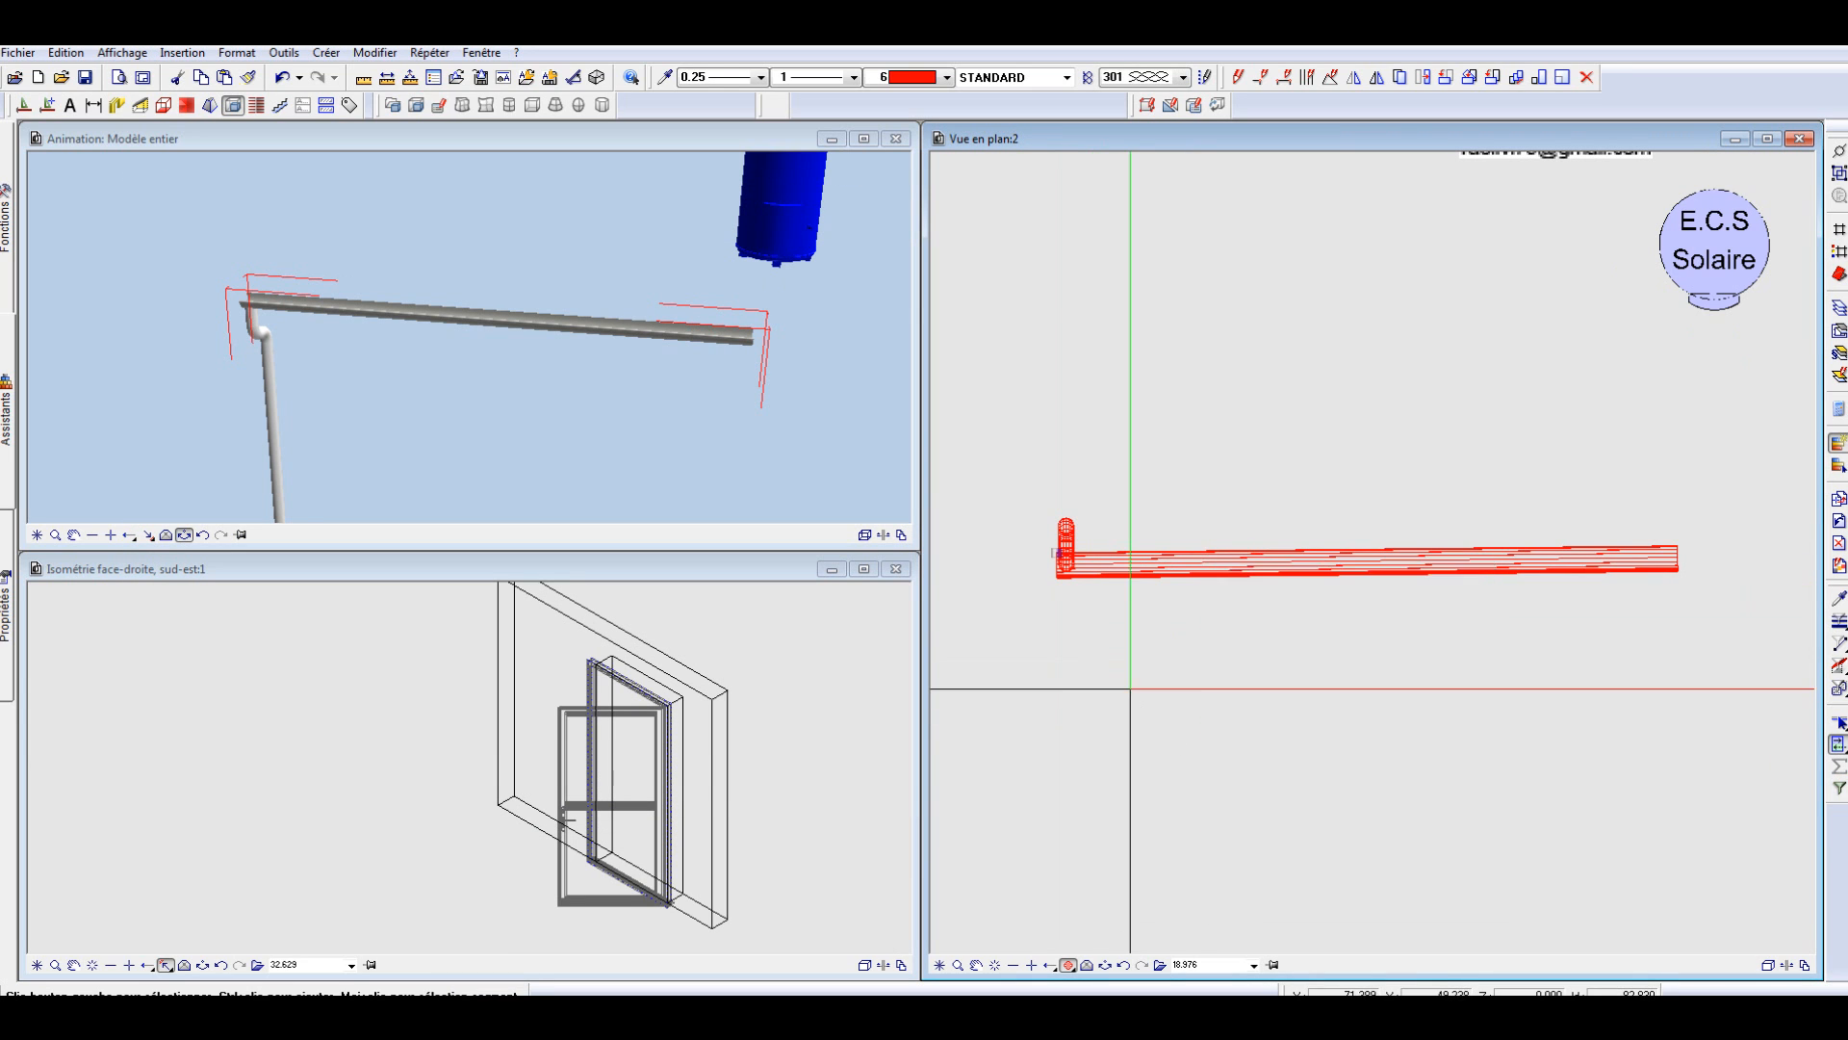
double_click(1066, 554)
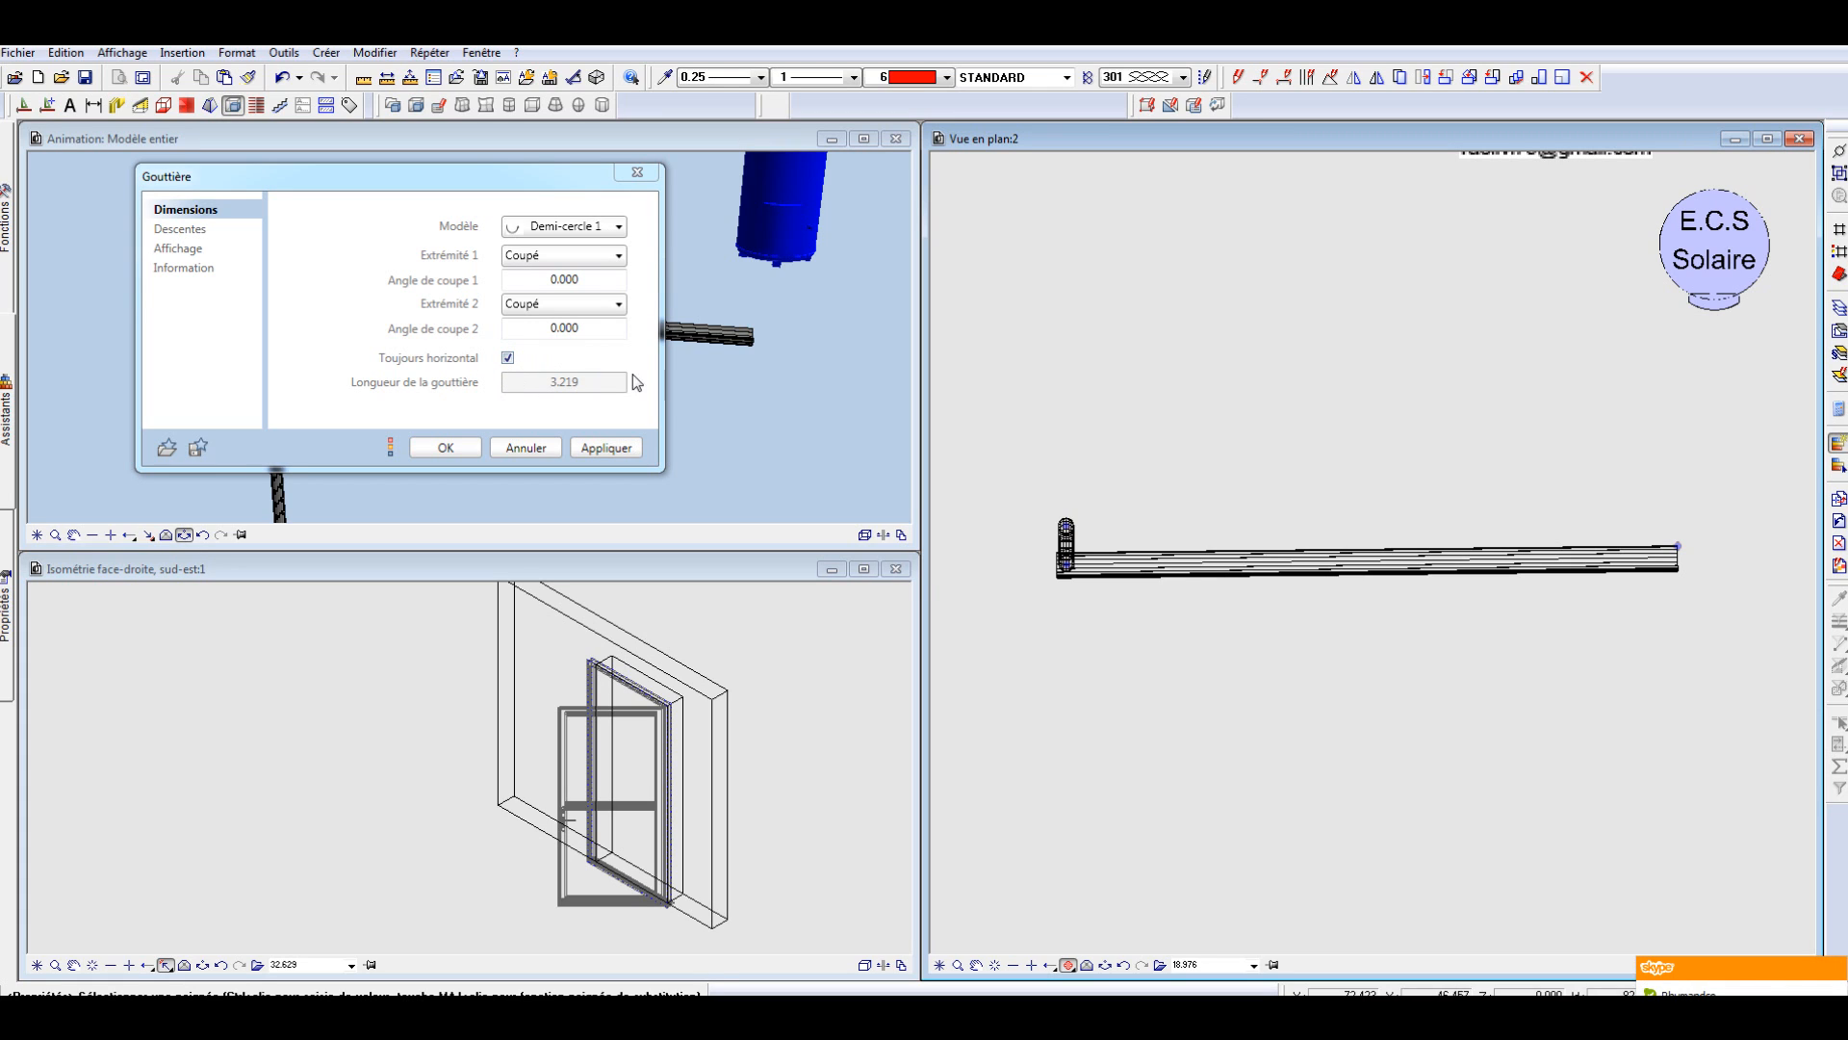
left_click(1685, 672)
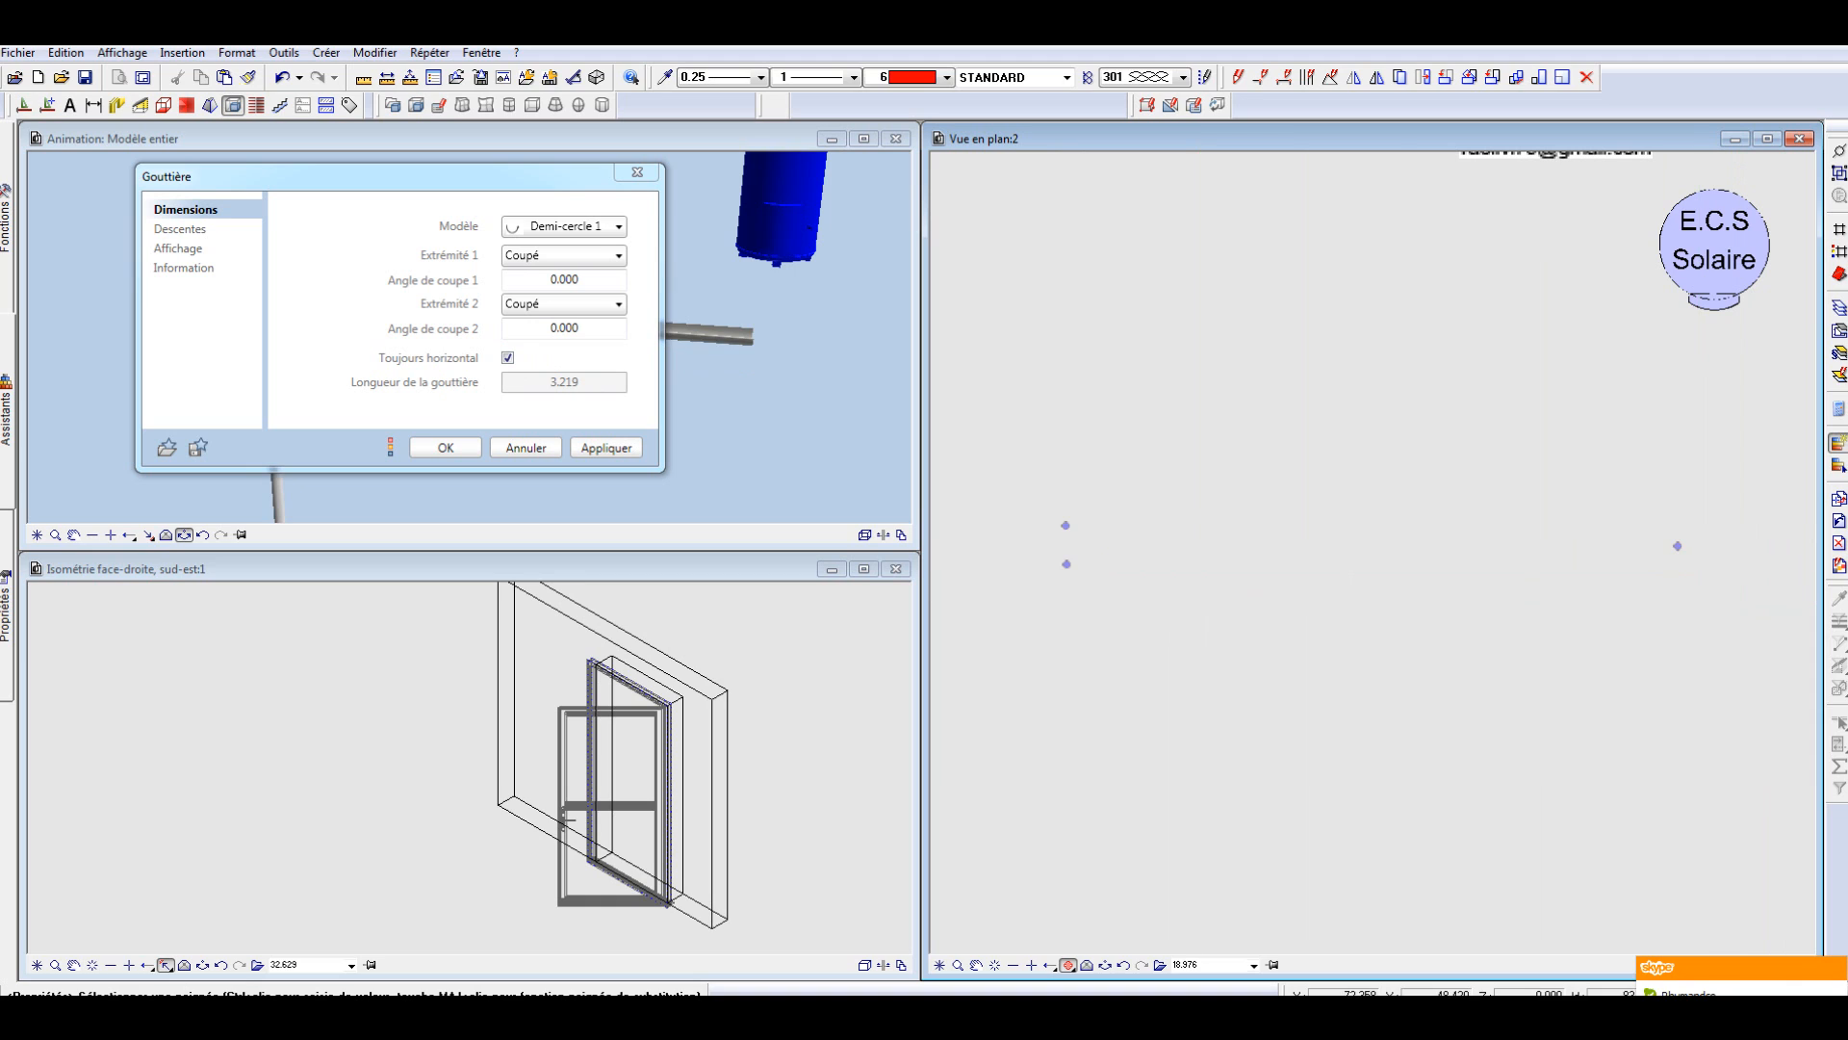
left_click(516, 361)
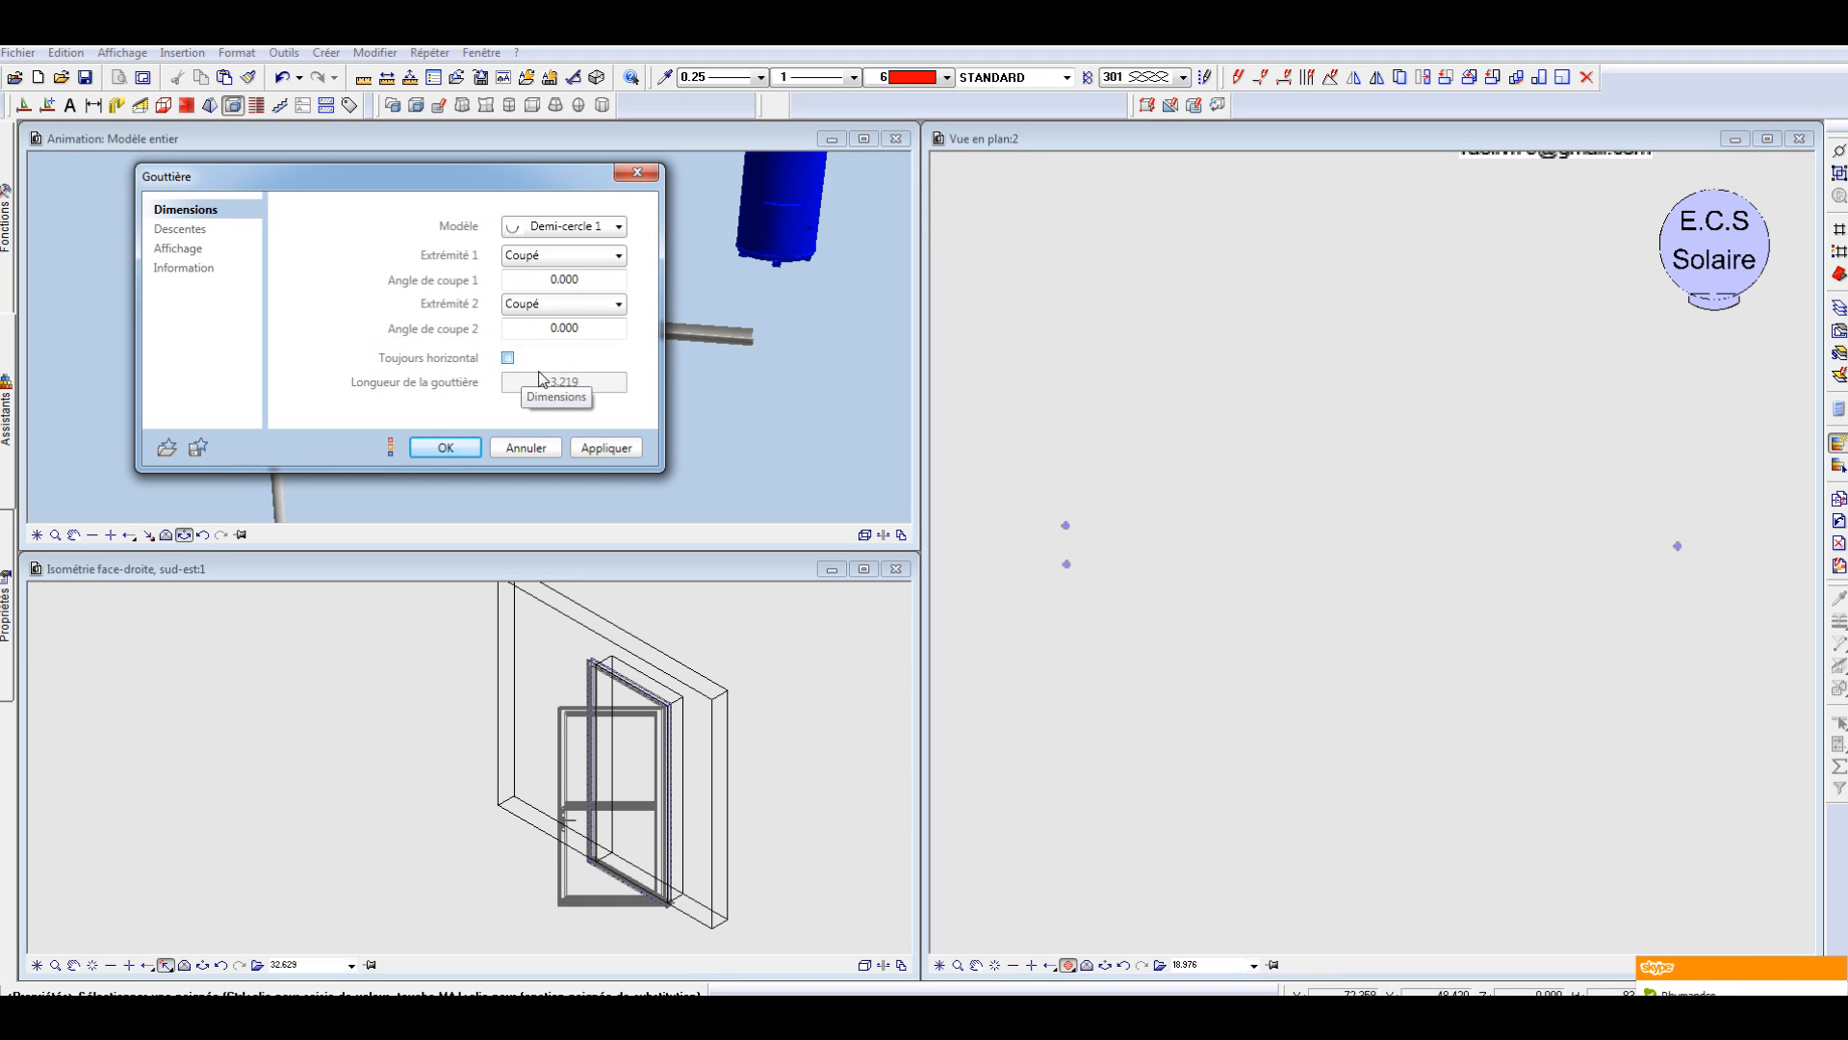
key("Return")
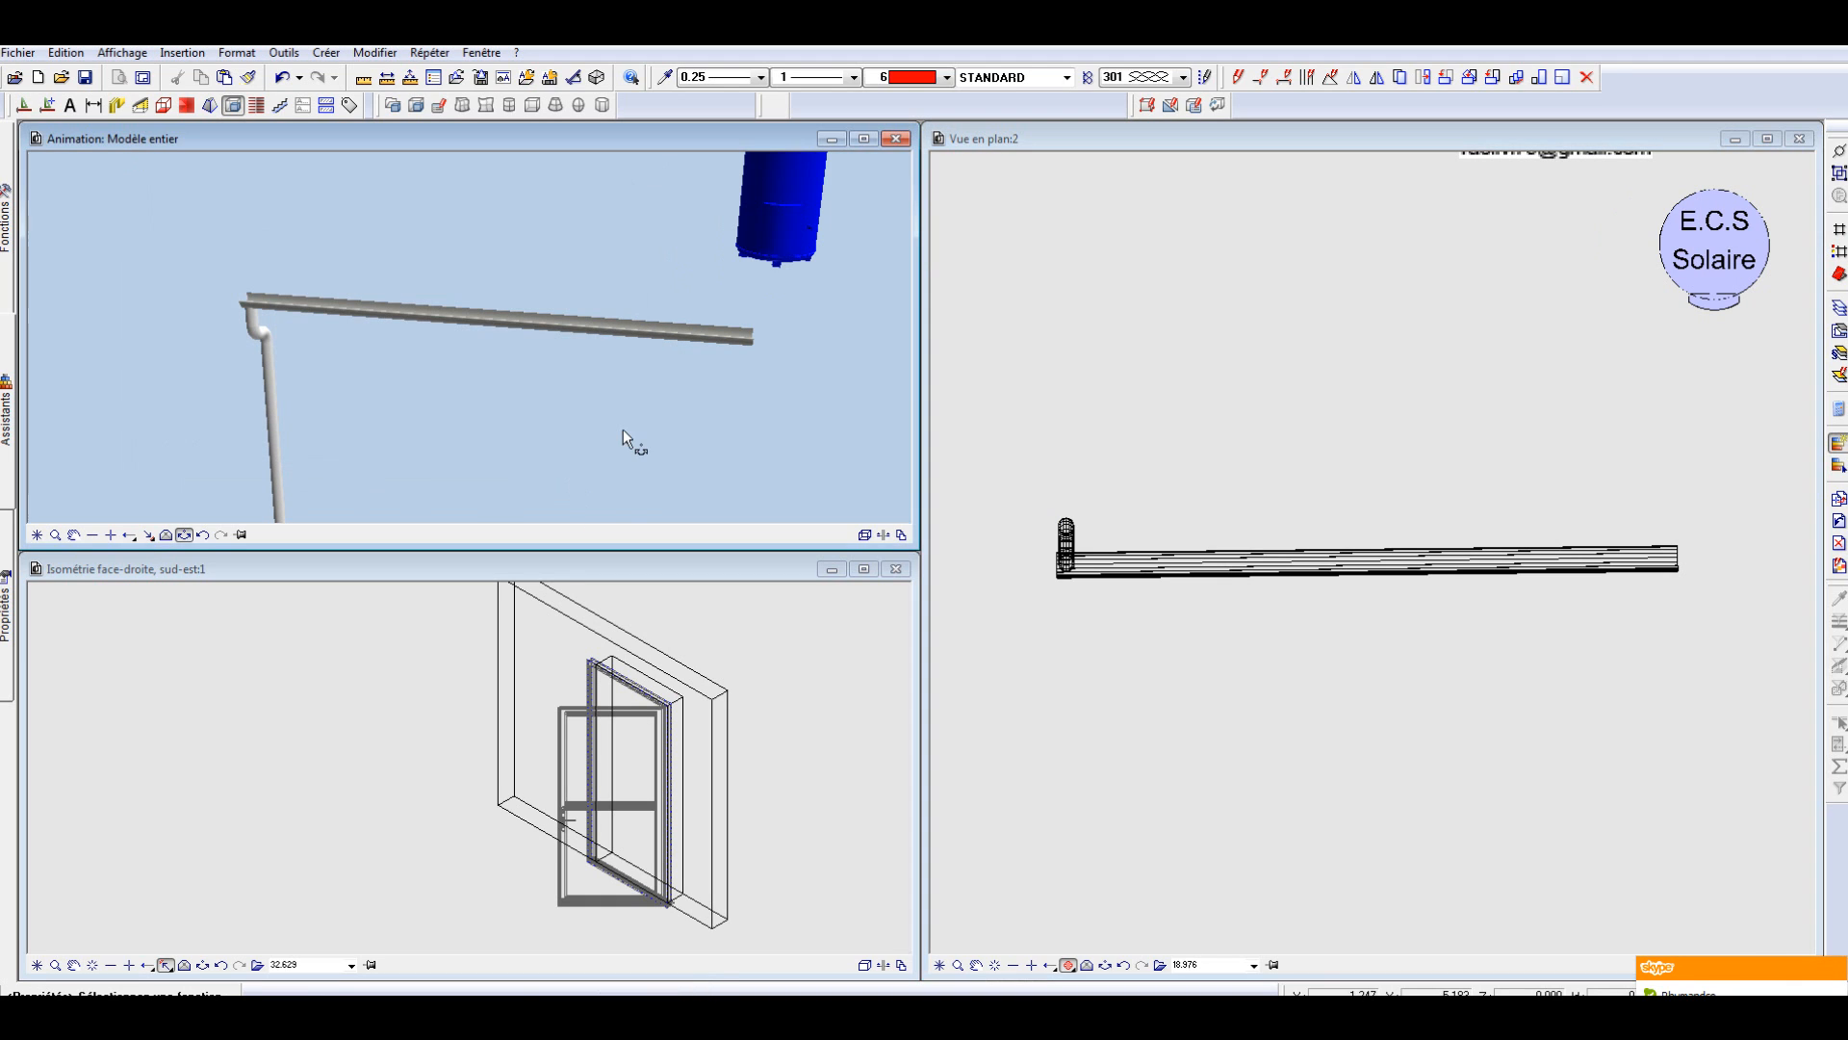
Step: Stretch the gutter by its end handle to about X 2.341, Y 1.518 in the isometric view
scroll(568, 819, "down", 5)
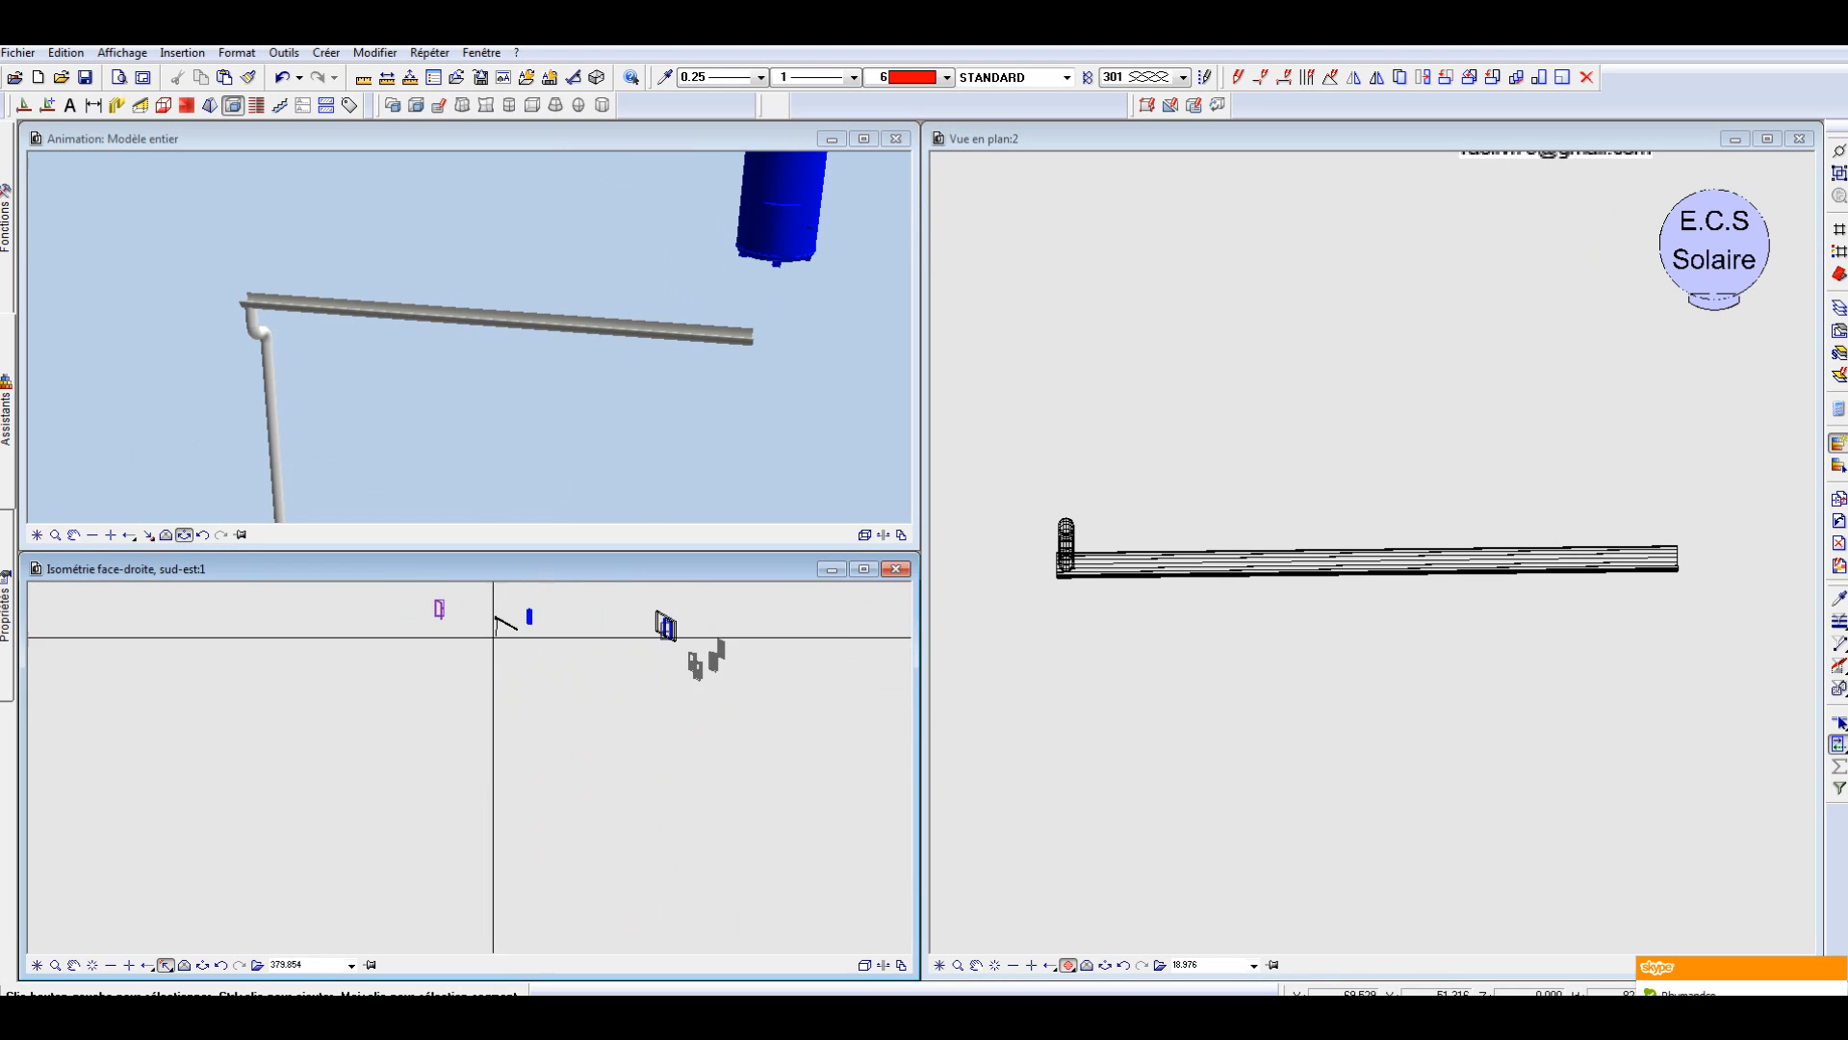
scroll(626, 616, "down", 7)
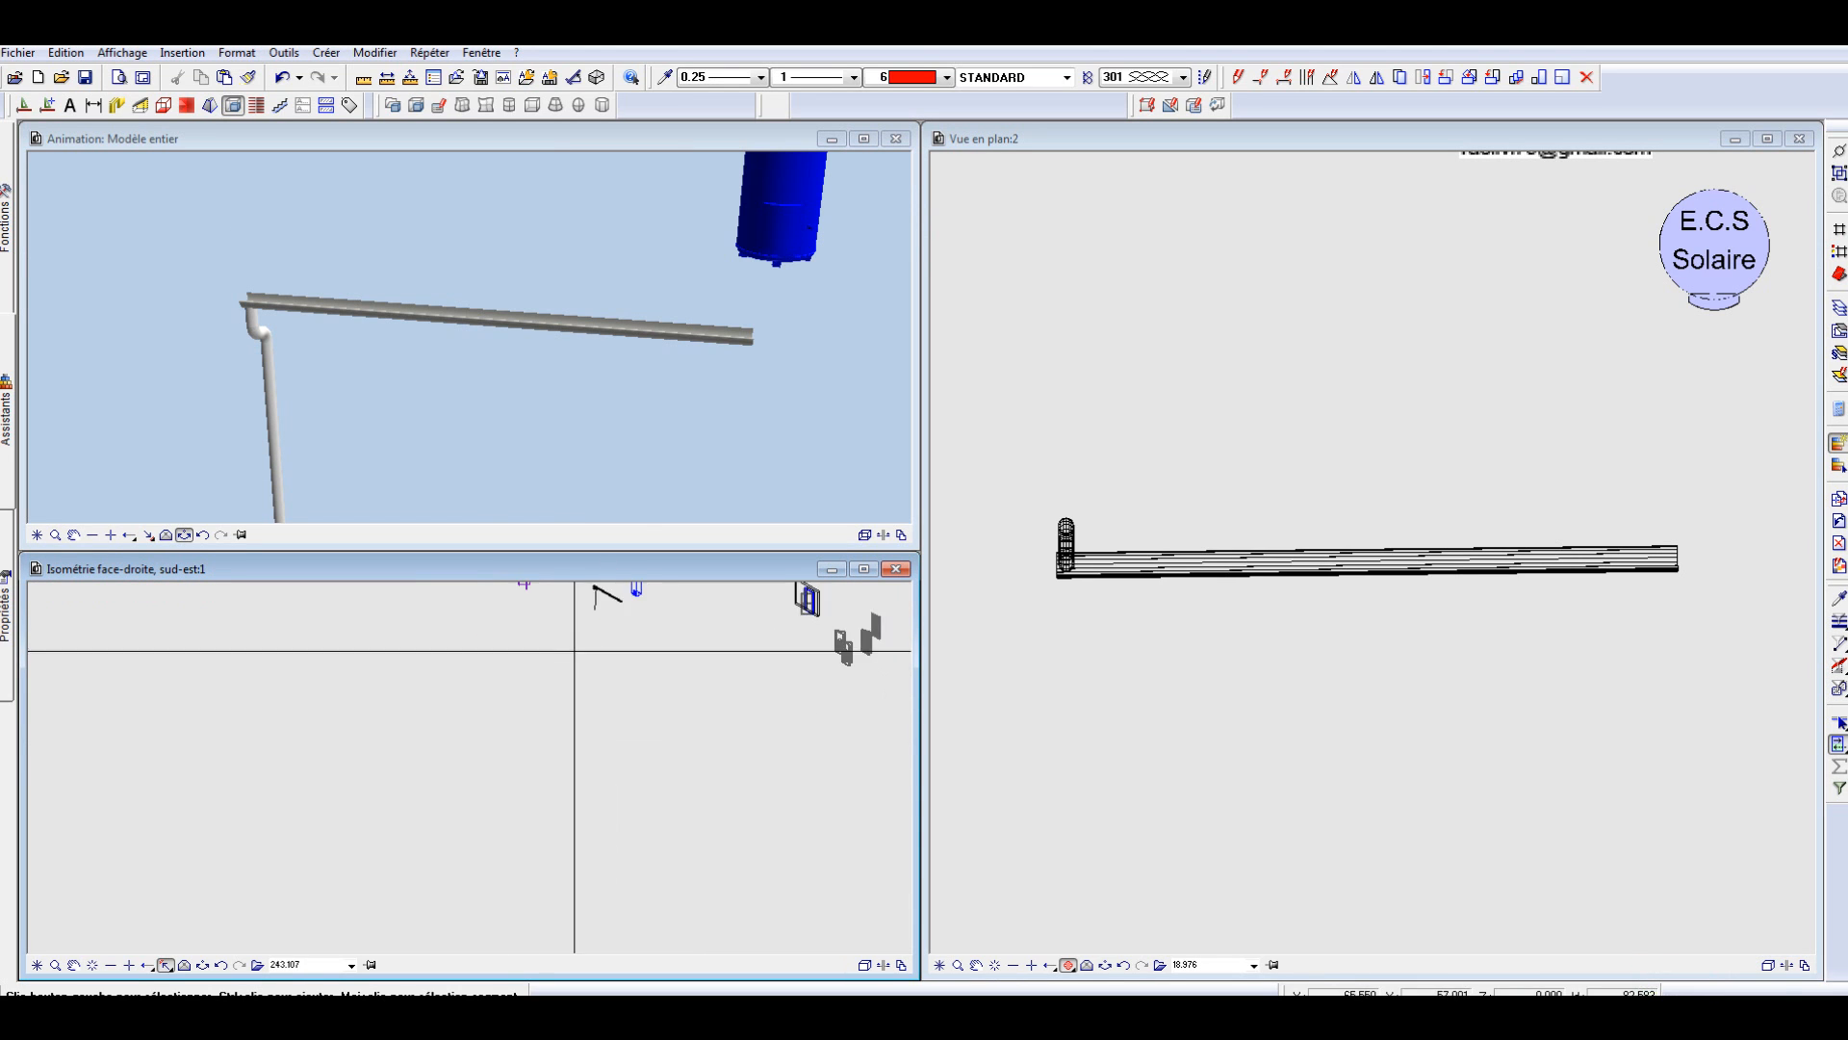
scroll(593, 636, "up", 9)
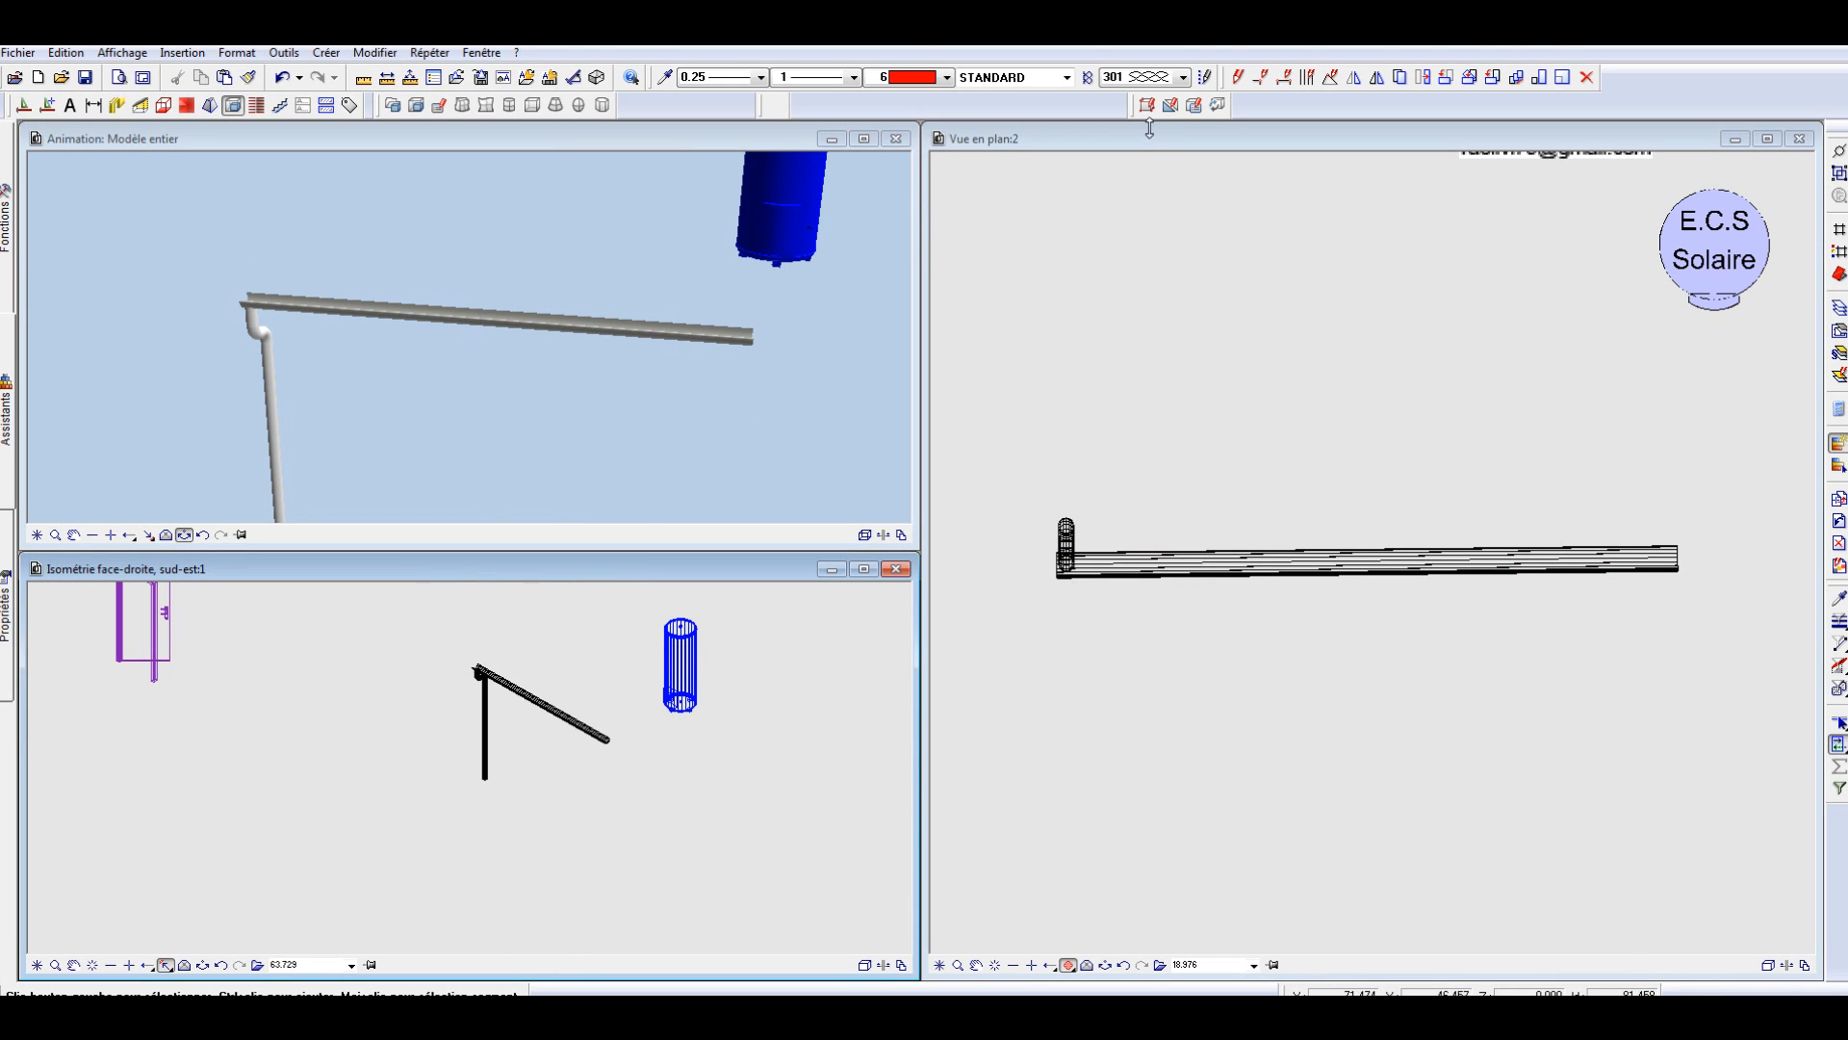
double_click(591, 742)
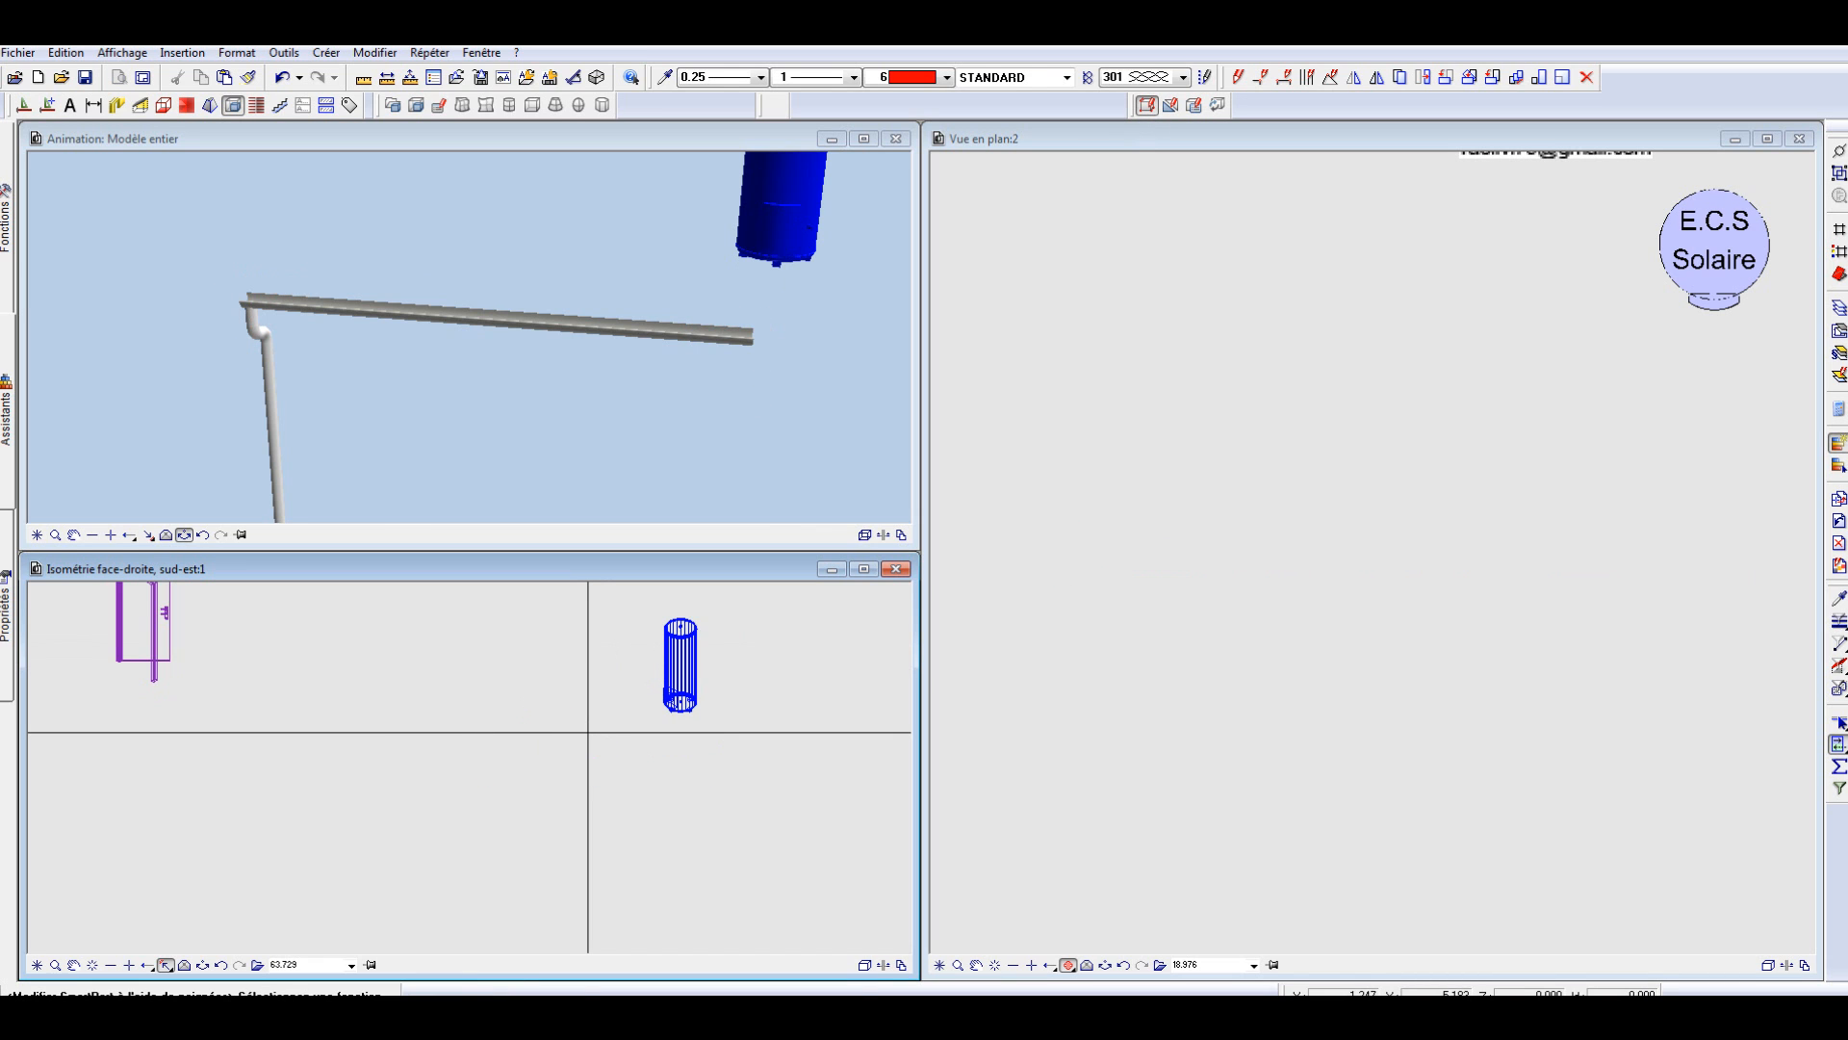
left_click(609, 739)
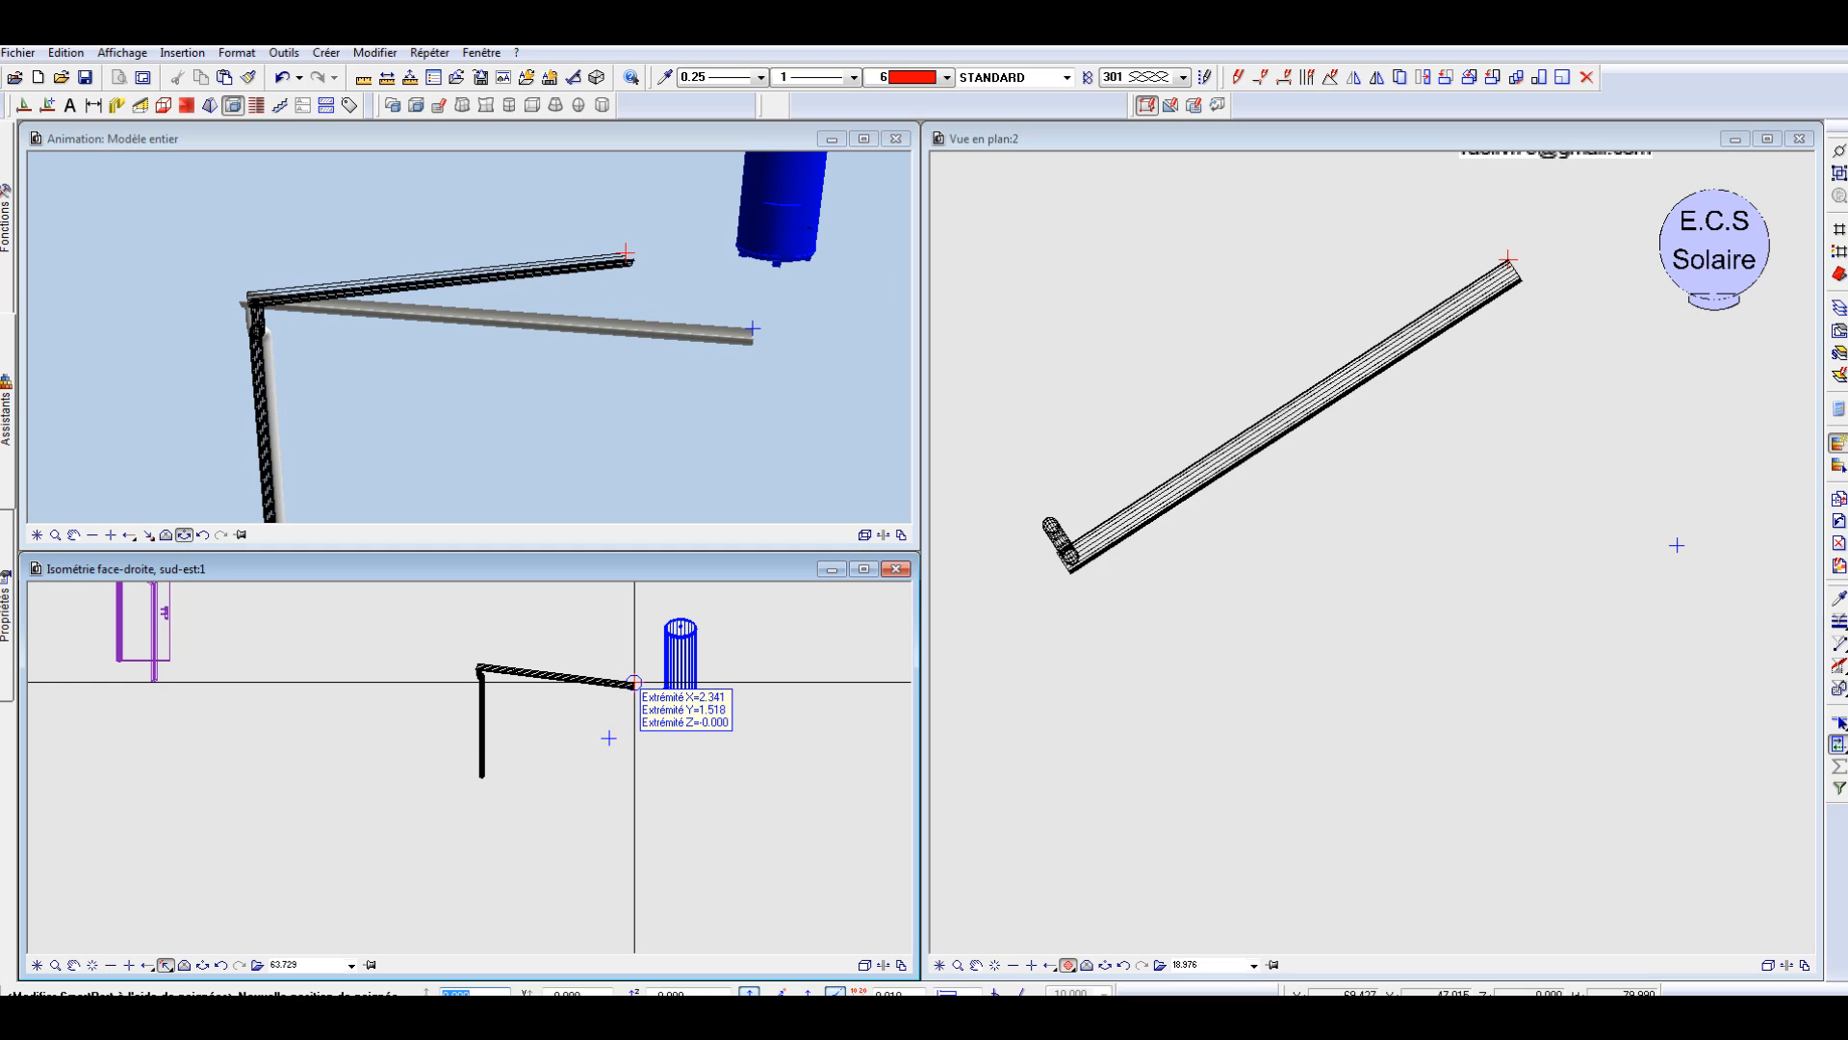
left_click(634, 683)
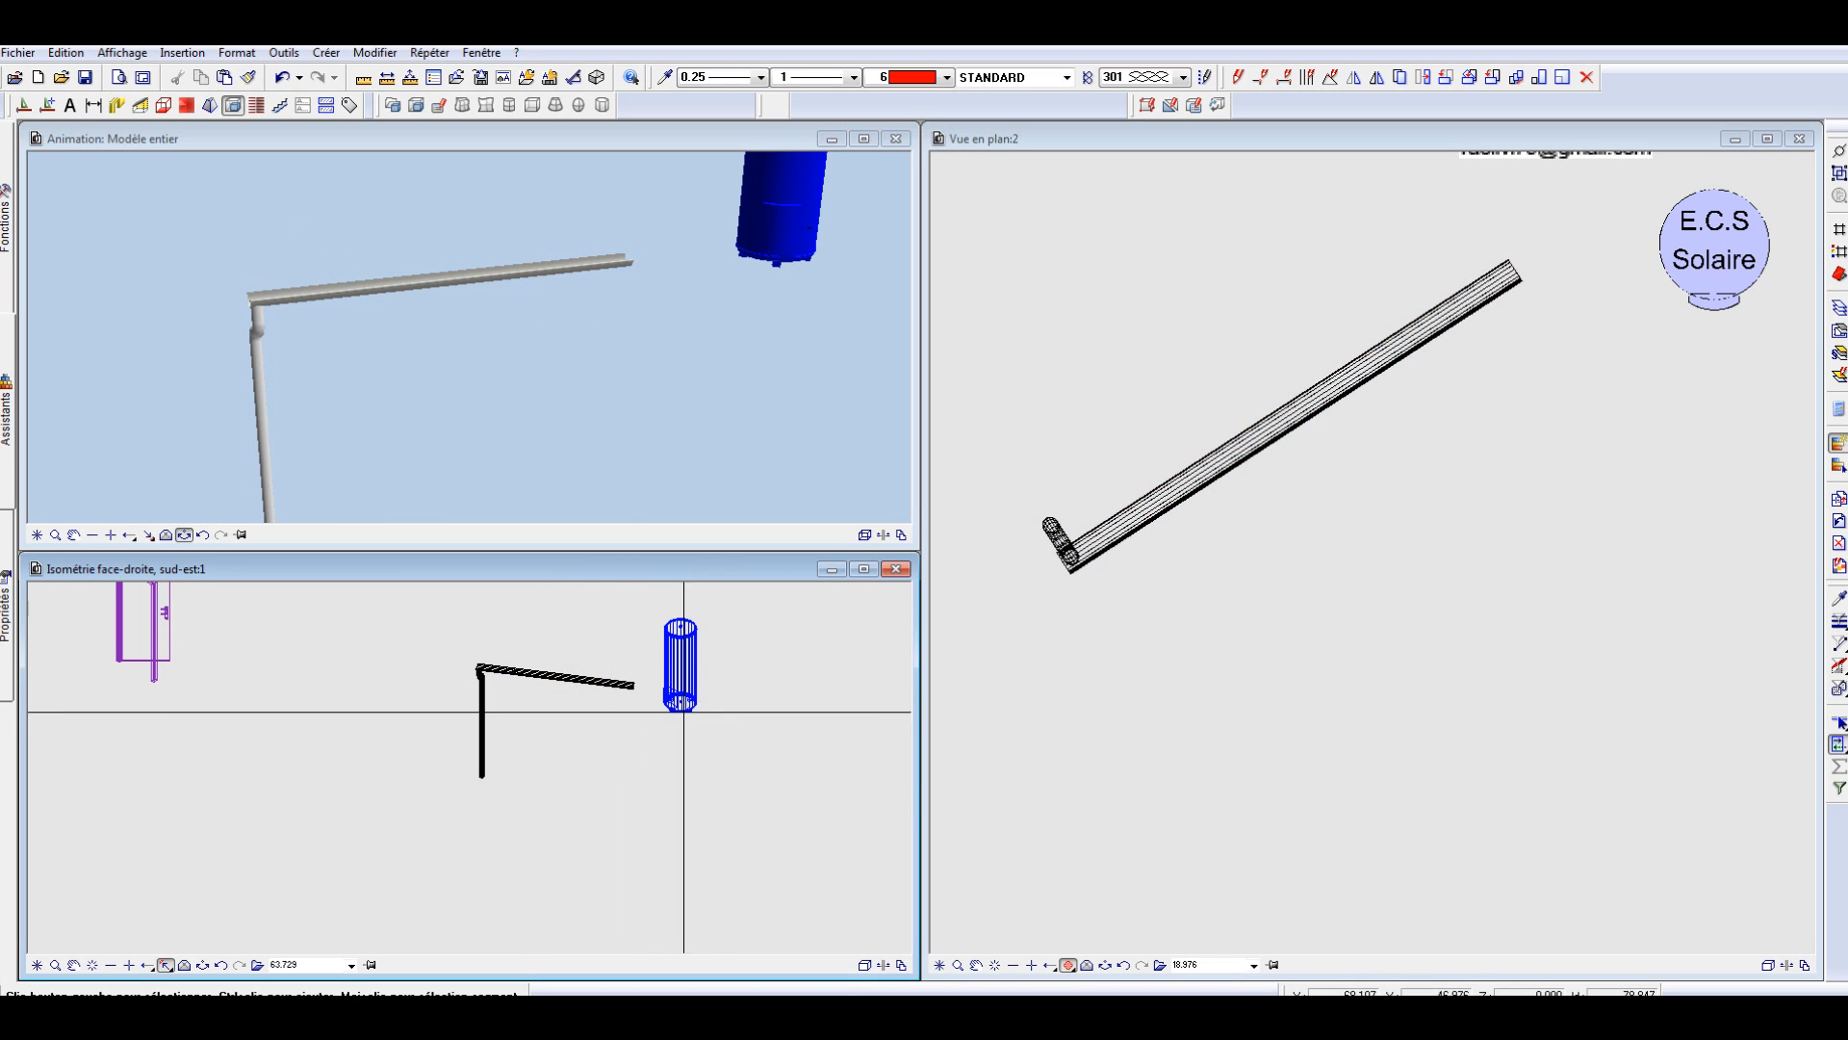
left_click(1139, 664)
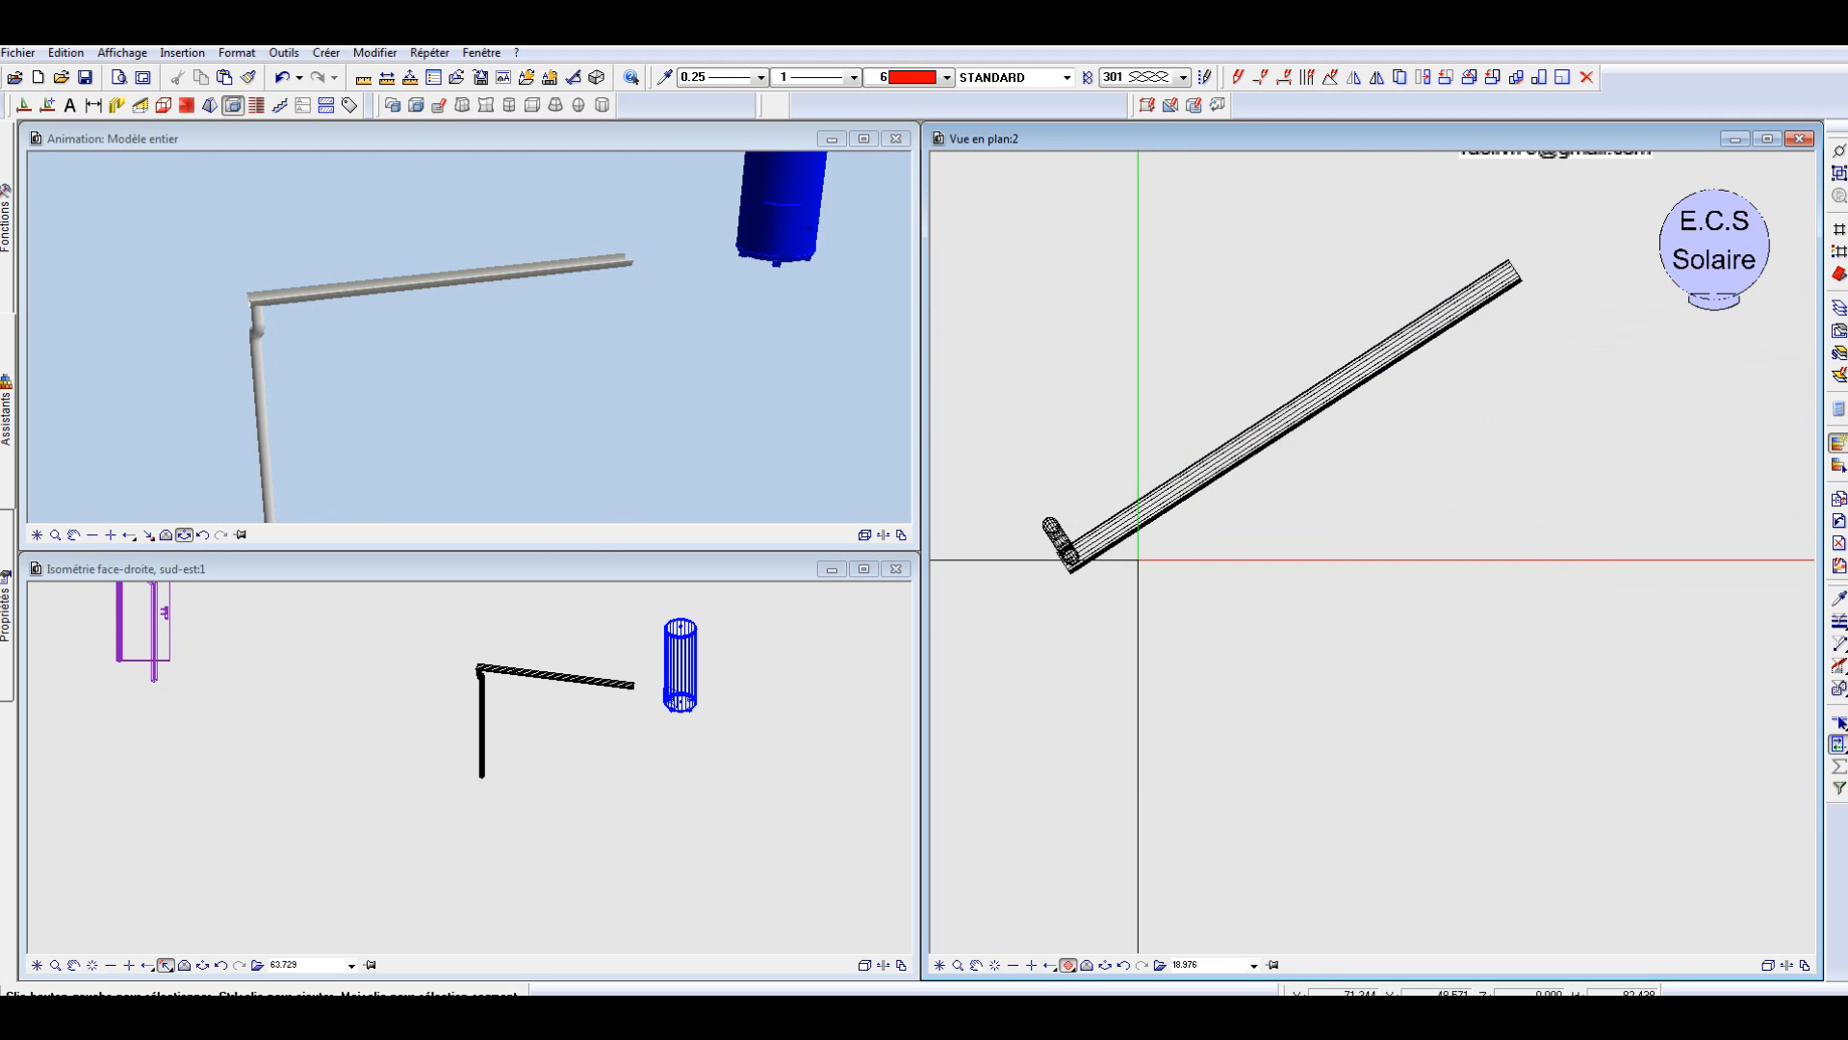
Step: Examine the reshaped gutter and its downpipe from different angles in the 3D animation view
scroll(1009, 499, "up", 2)
left_click_drag(619, 391, 551, 325)
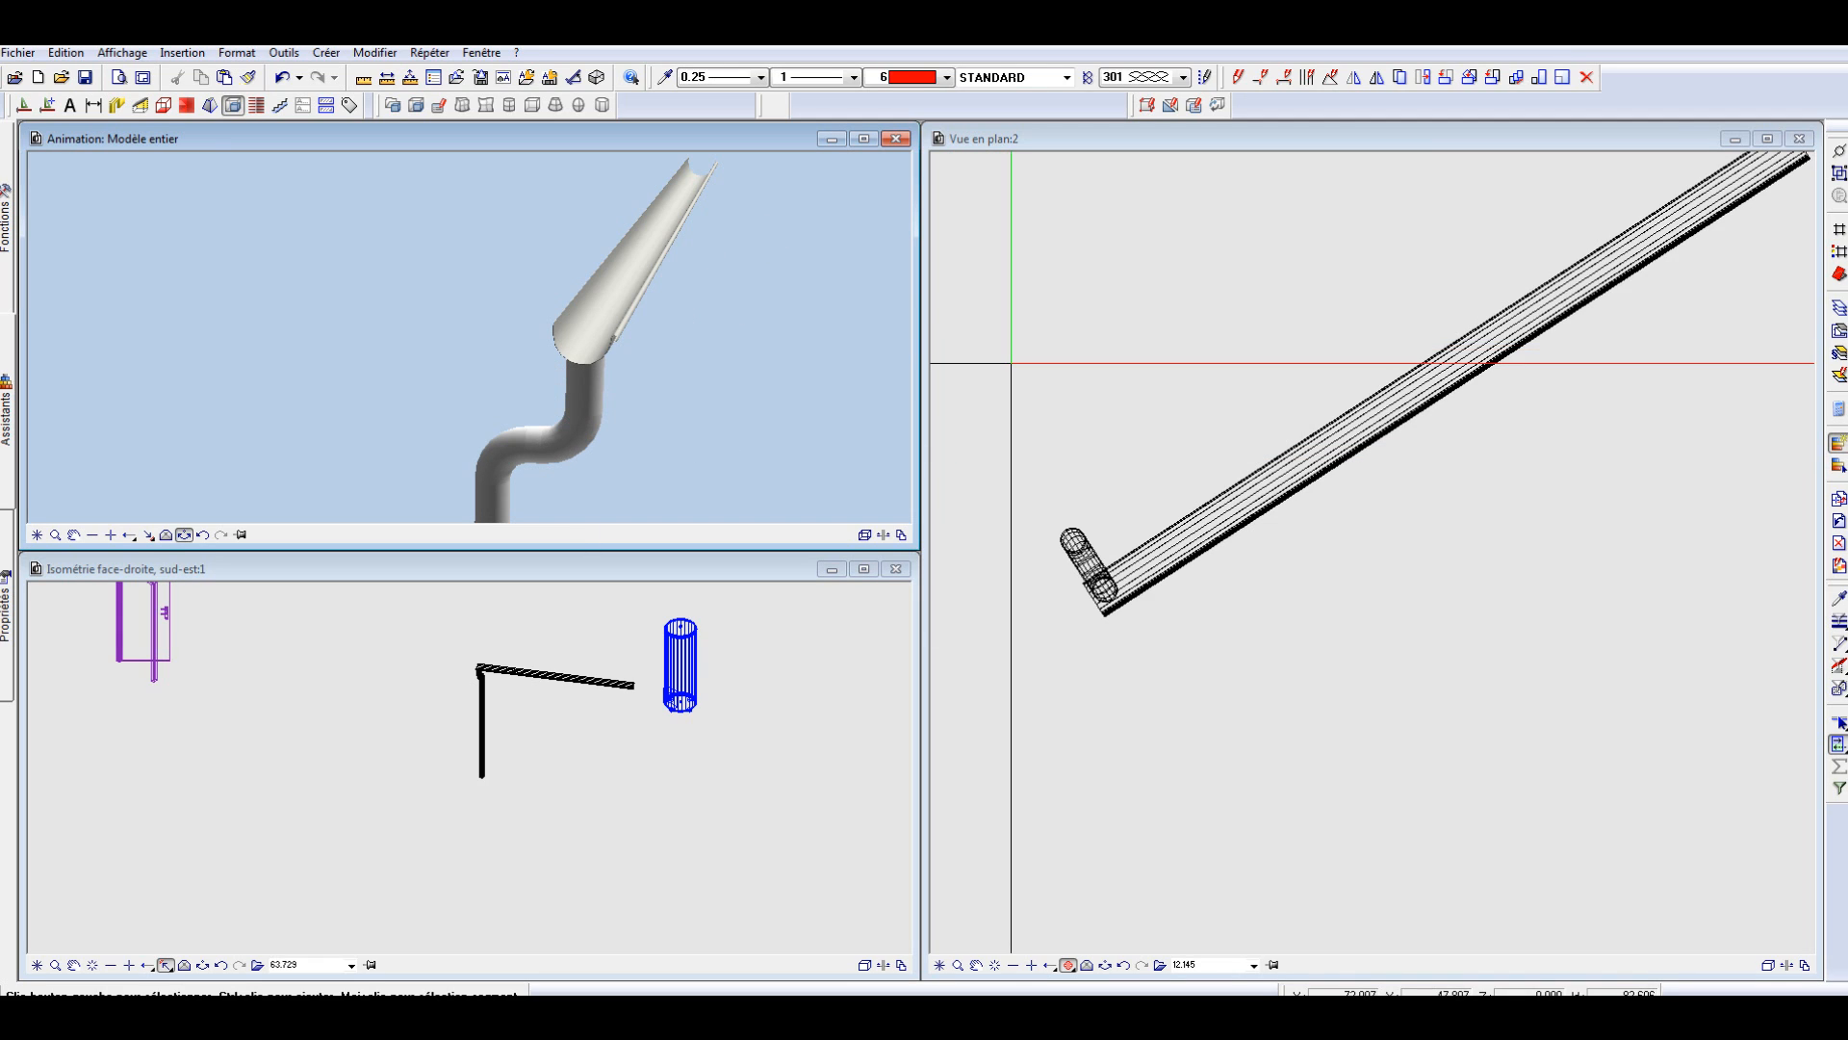
scroll(990, 346, "down", 3)
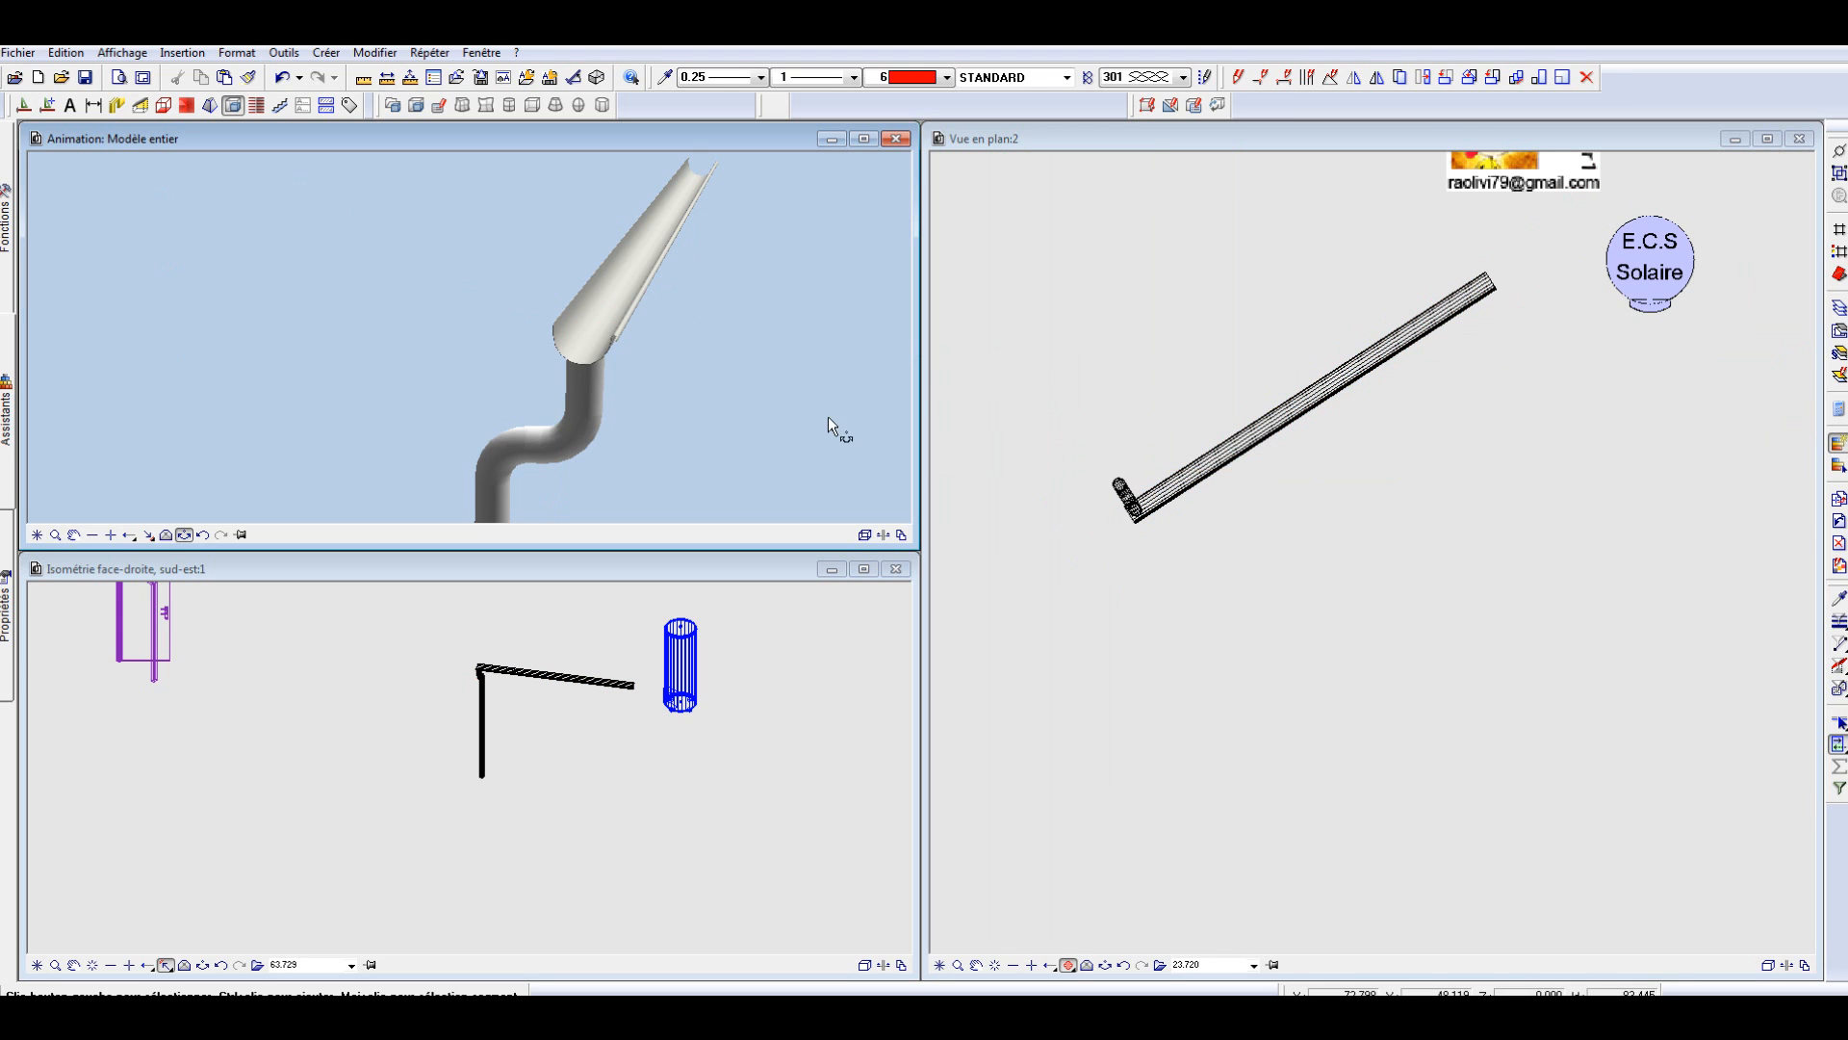
scroll(554, 344, "down", 3)
left_click_drag(487, 374, 811, 292)
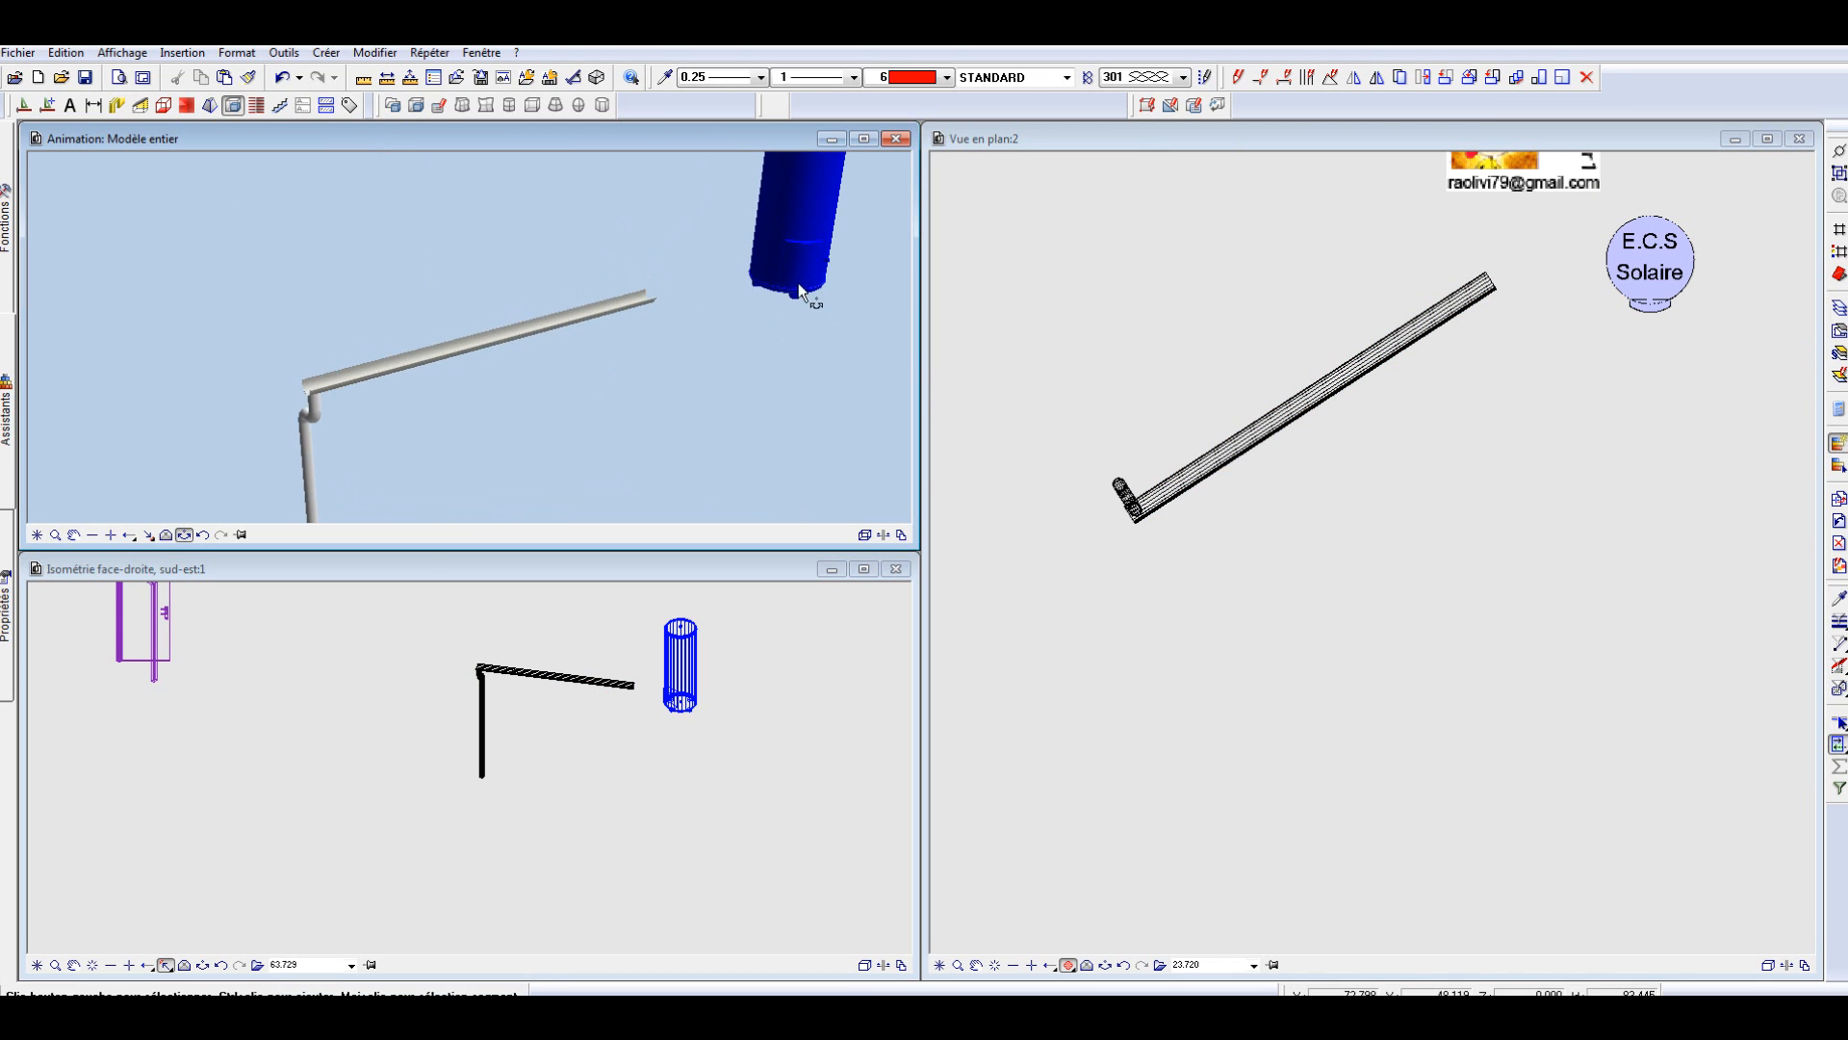
scroll(706, 303, "down", 5)
scroll(731, 279, "up", 3)
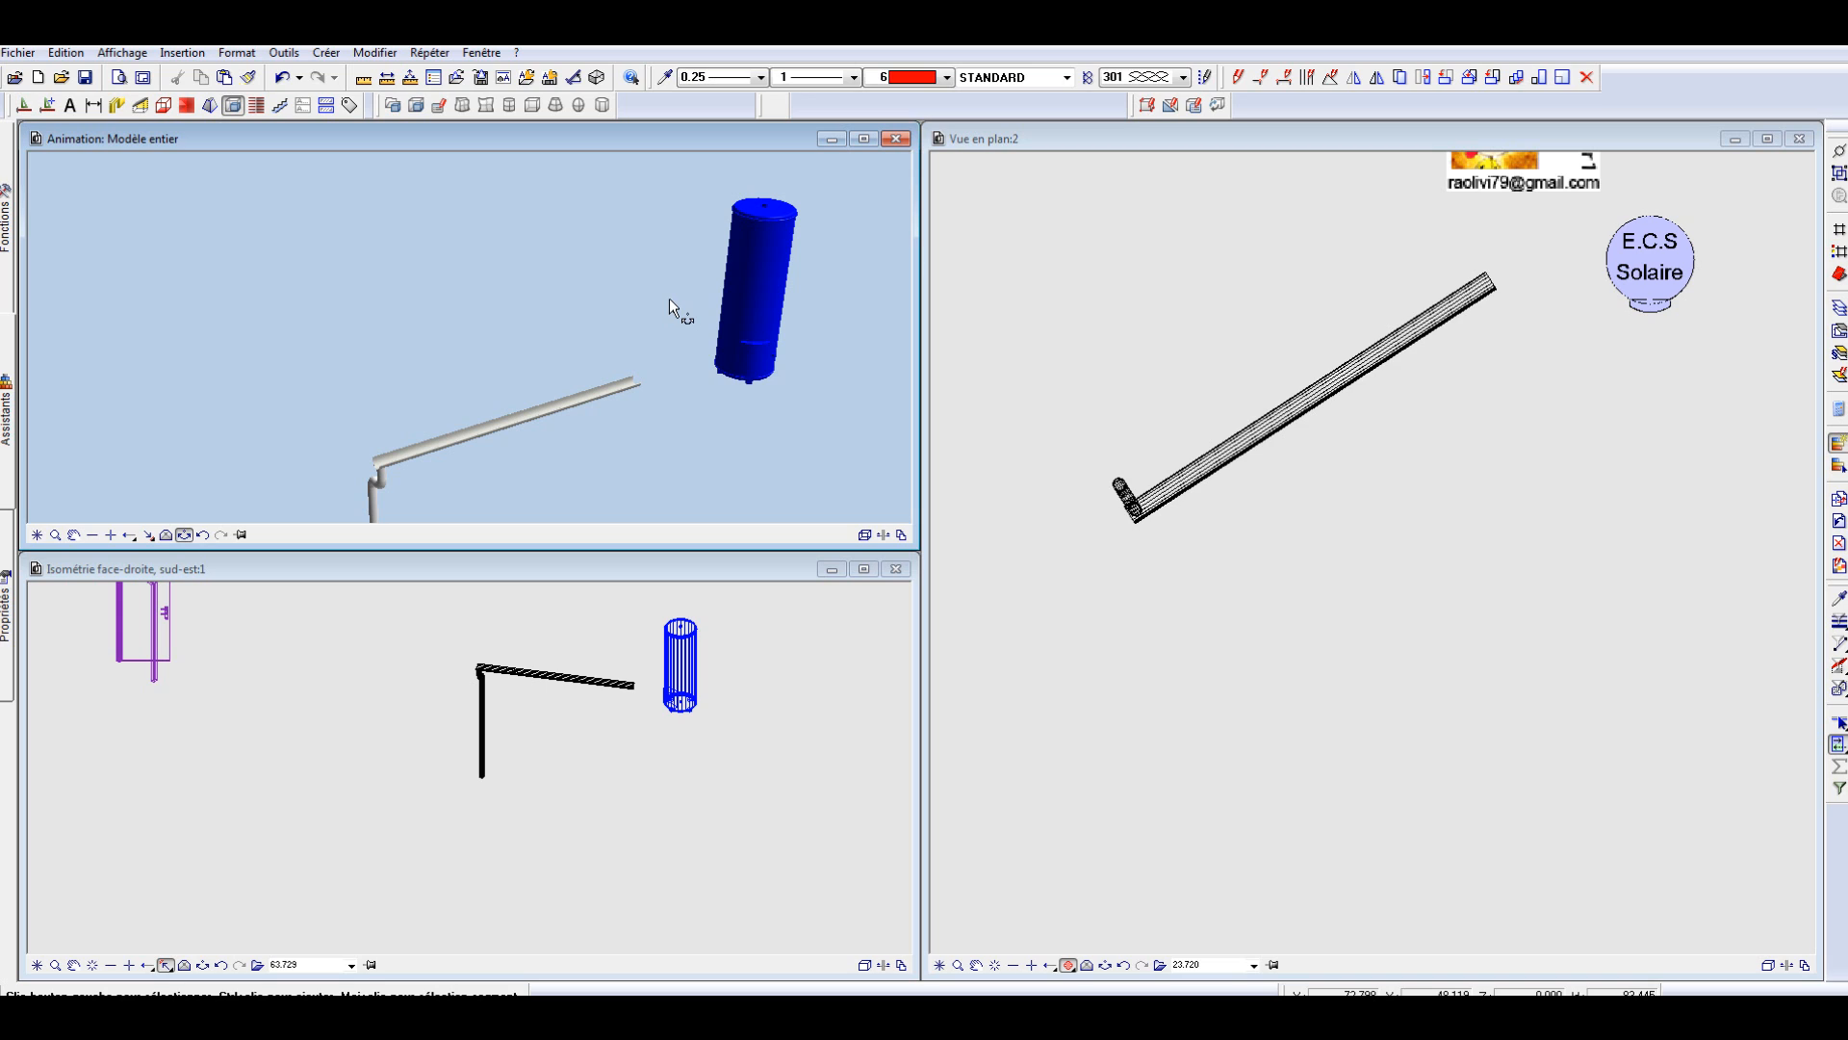
Step: Bring the door into the 3D animation view and enlarge that view's window downward
scroll(1151, 516, "down", 5)
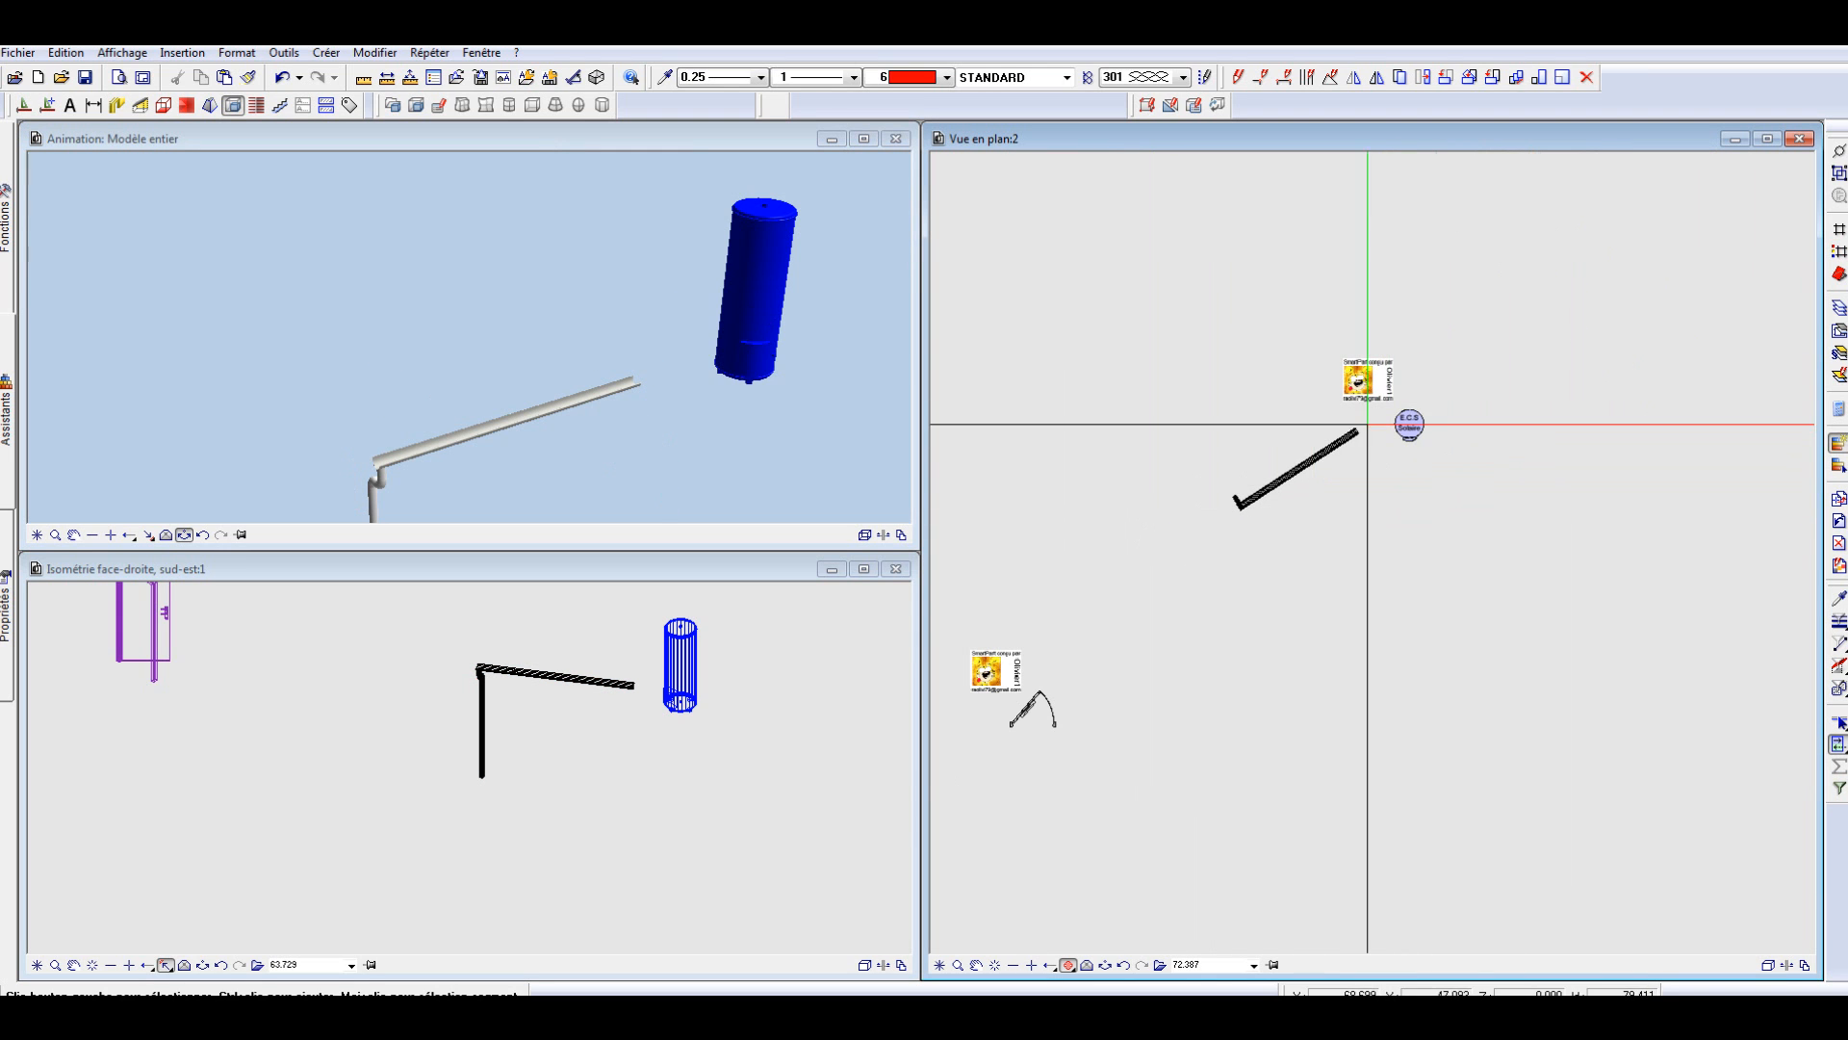
left_click_drag(827, 324, 821, 326)
scroll(724, 321, "down", 3)
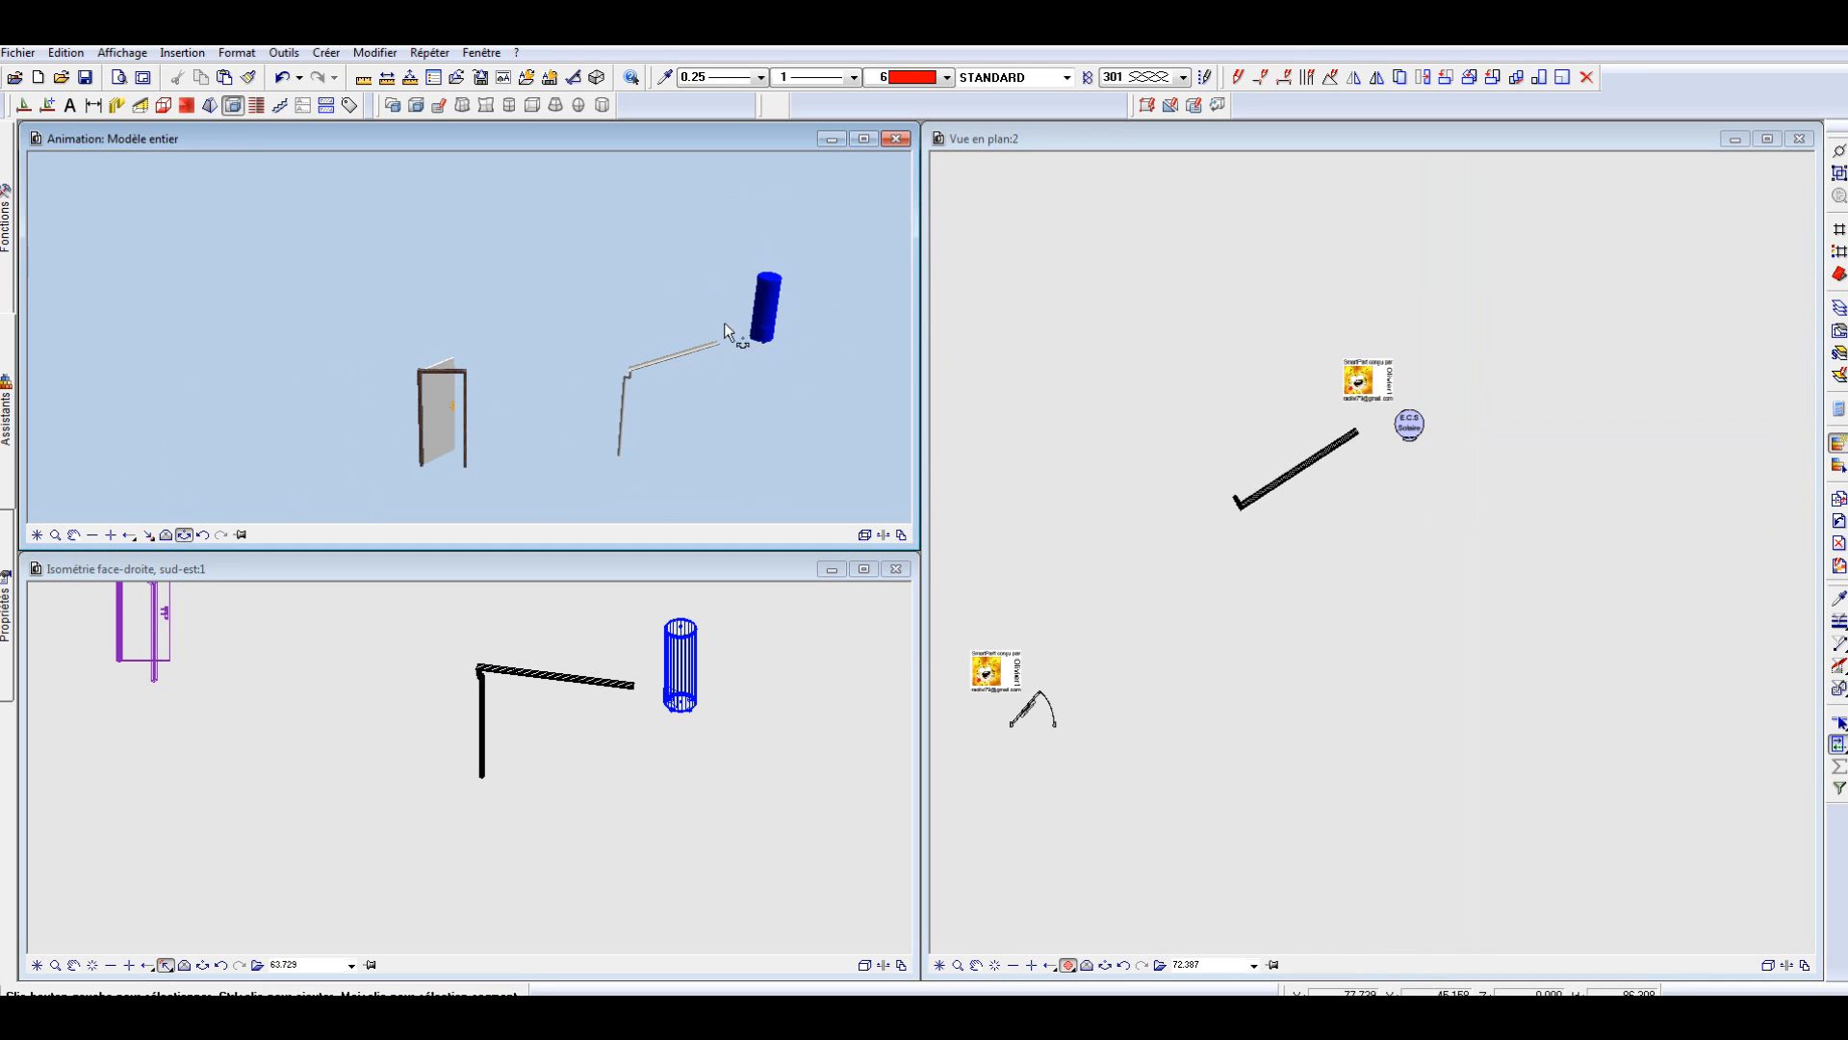
scroll(543, 385, "up", 3)
scroll(412, 400, "up", 3)
scroll(418, 364, "up", 3)
scroll(422, 358, "down", 3)
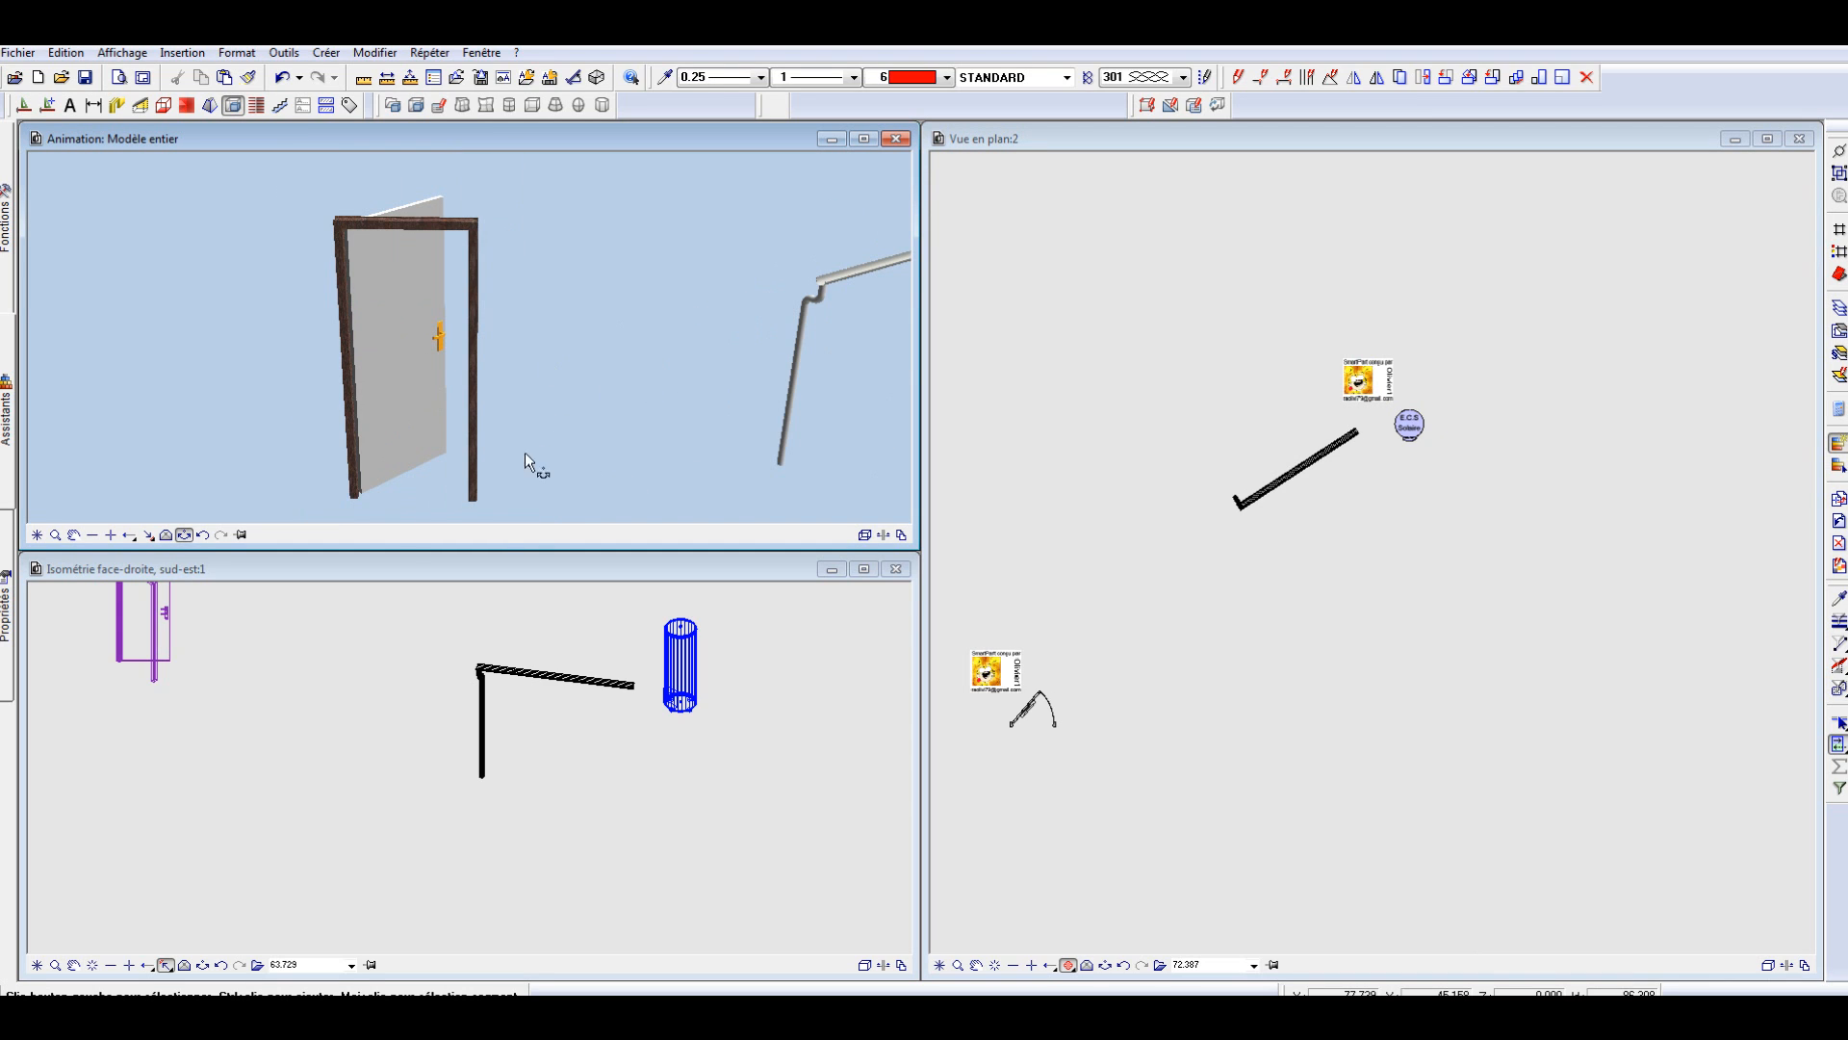
left_click_drag(512, 542, 509, 560)
left_click_drag(513, 675, 553, 797)
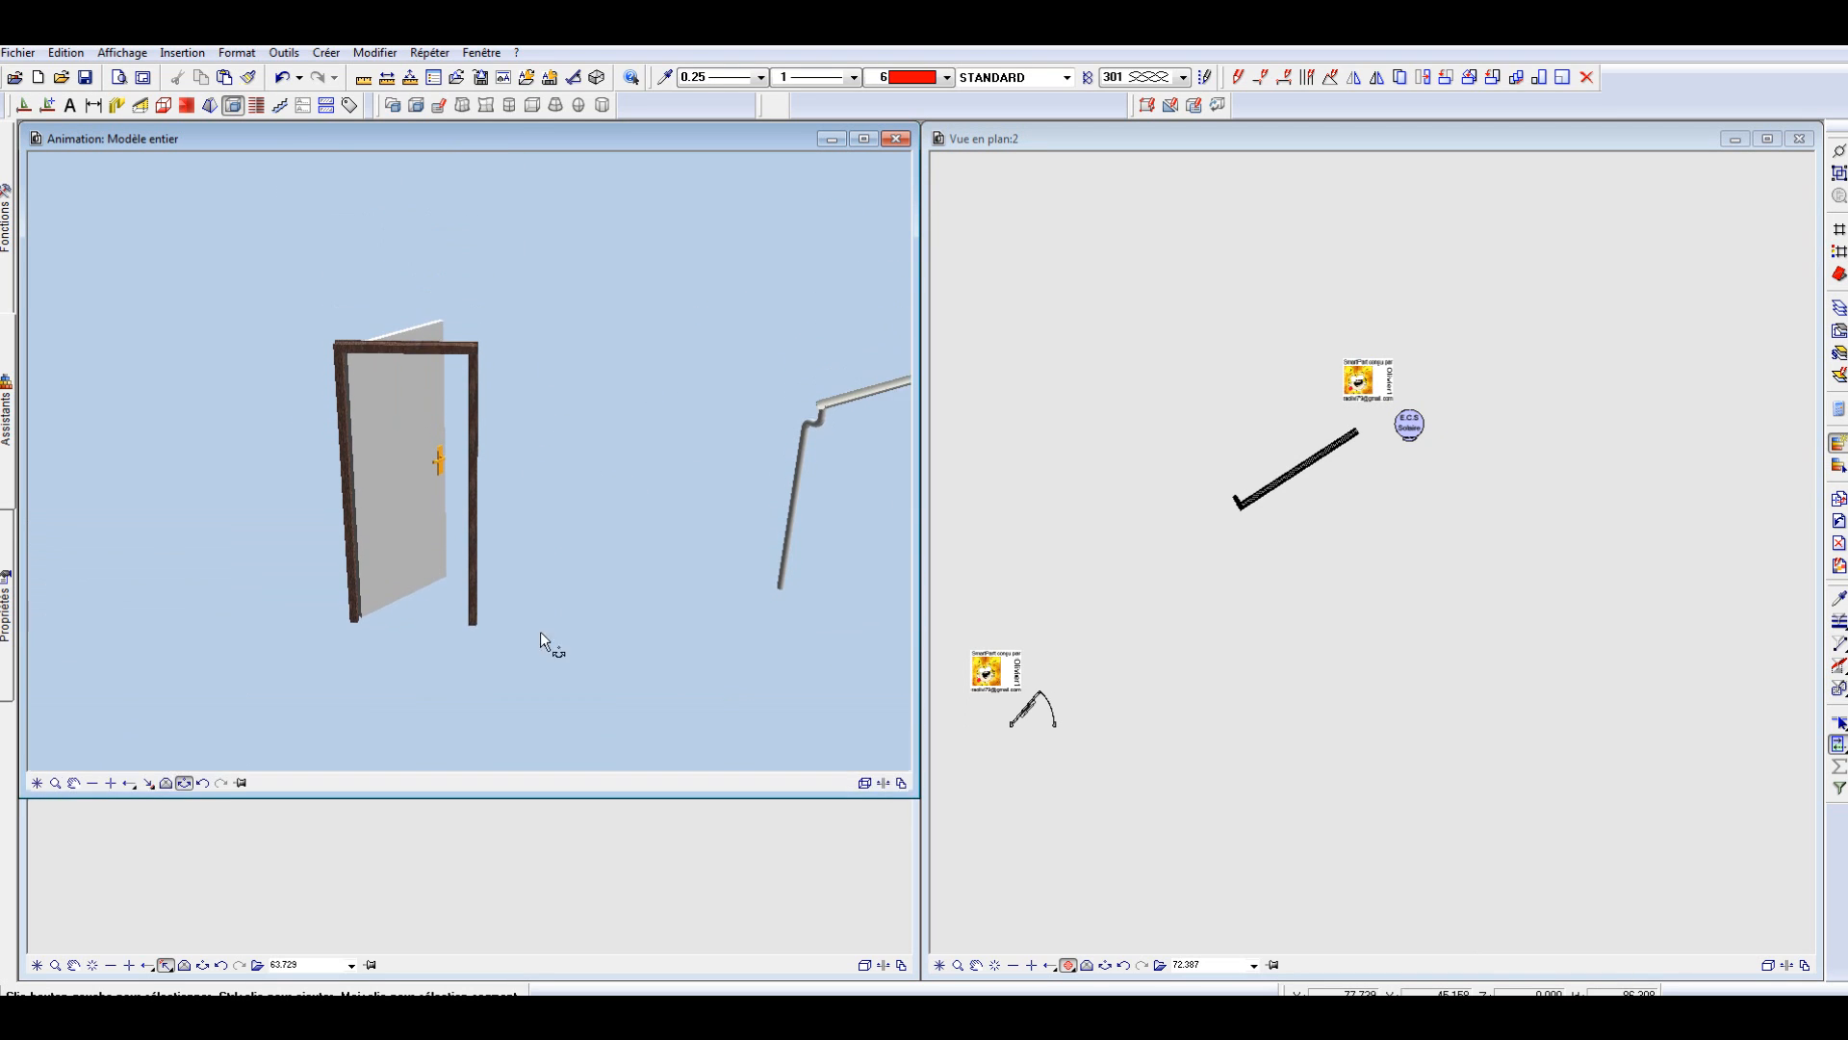
Step: Swing the isoplane door's leaf in plan by its handle to a 2D angle of about 57.41°
scroll(468, 495, "down", 2)
scroll(450, 498, "up", 5)
left_click_drag(462, 504, 553, 531)
scroll(1300, 566, "down", 1)
scroll(1015, 689, "up", 3)
scroll(1073, 713, "up", 5)
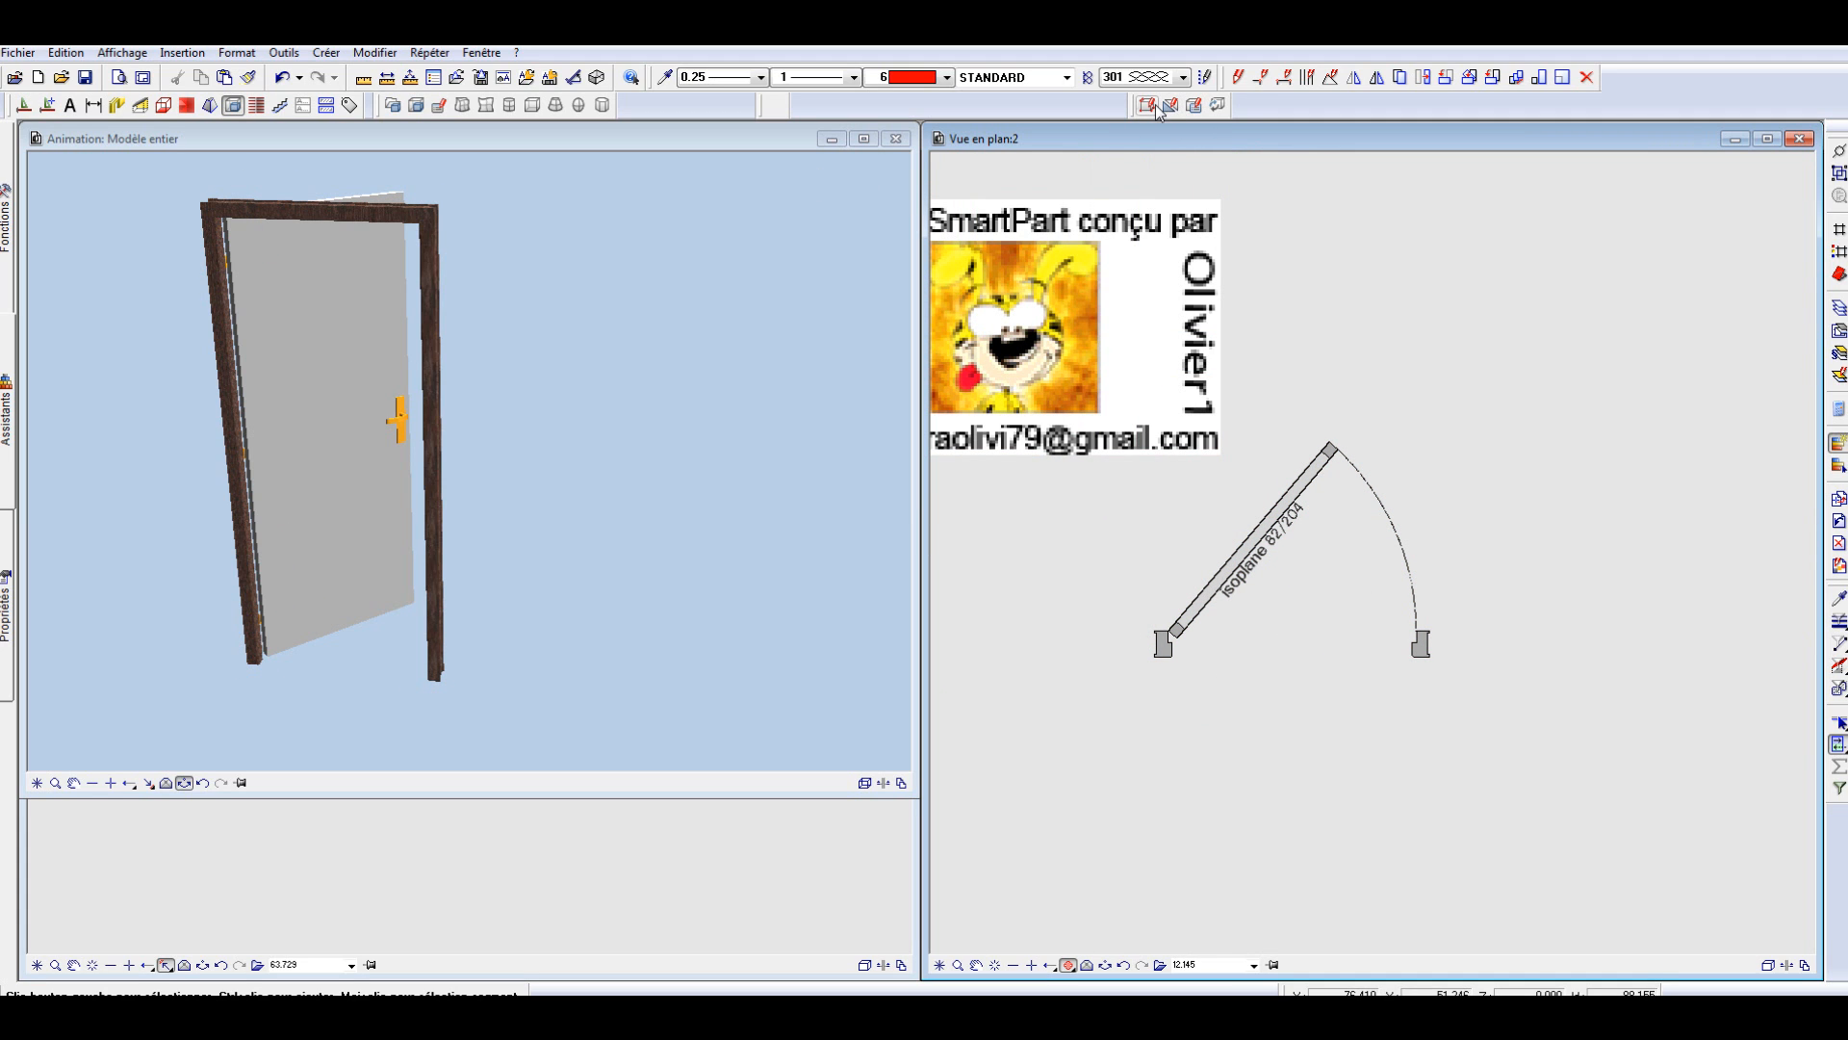
left_click(1329, 446)
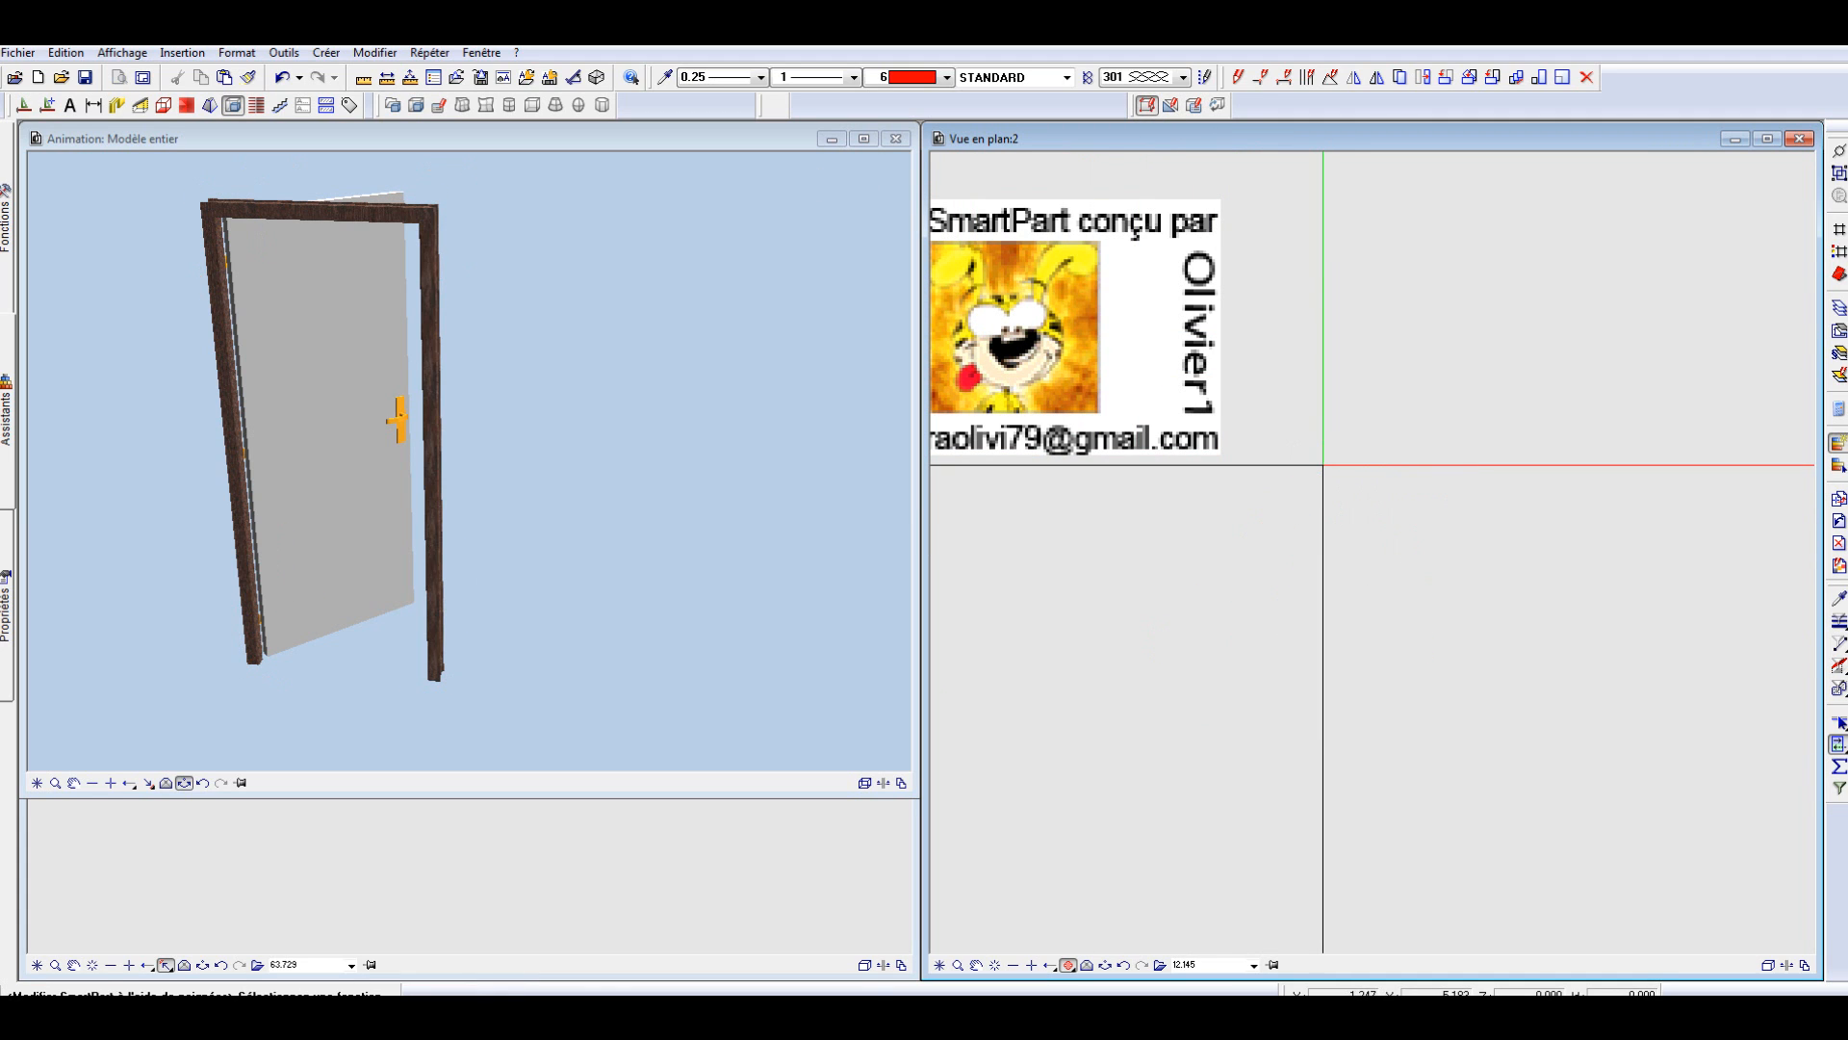
left_click(1329, 445)
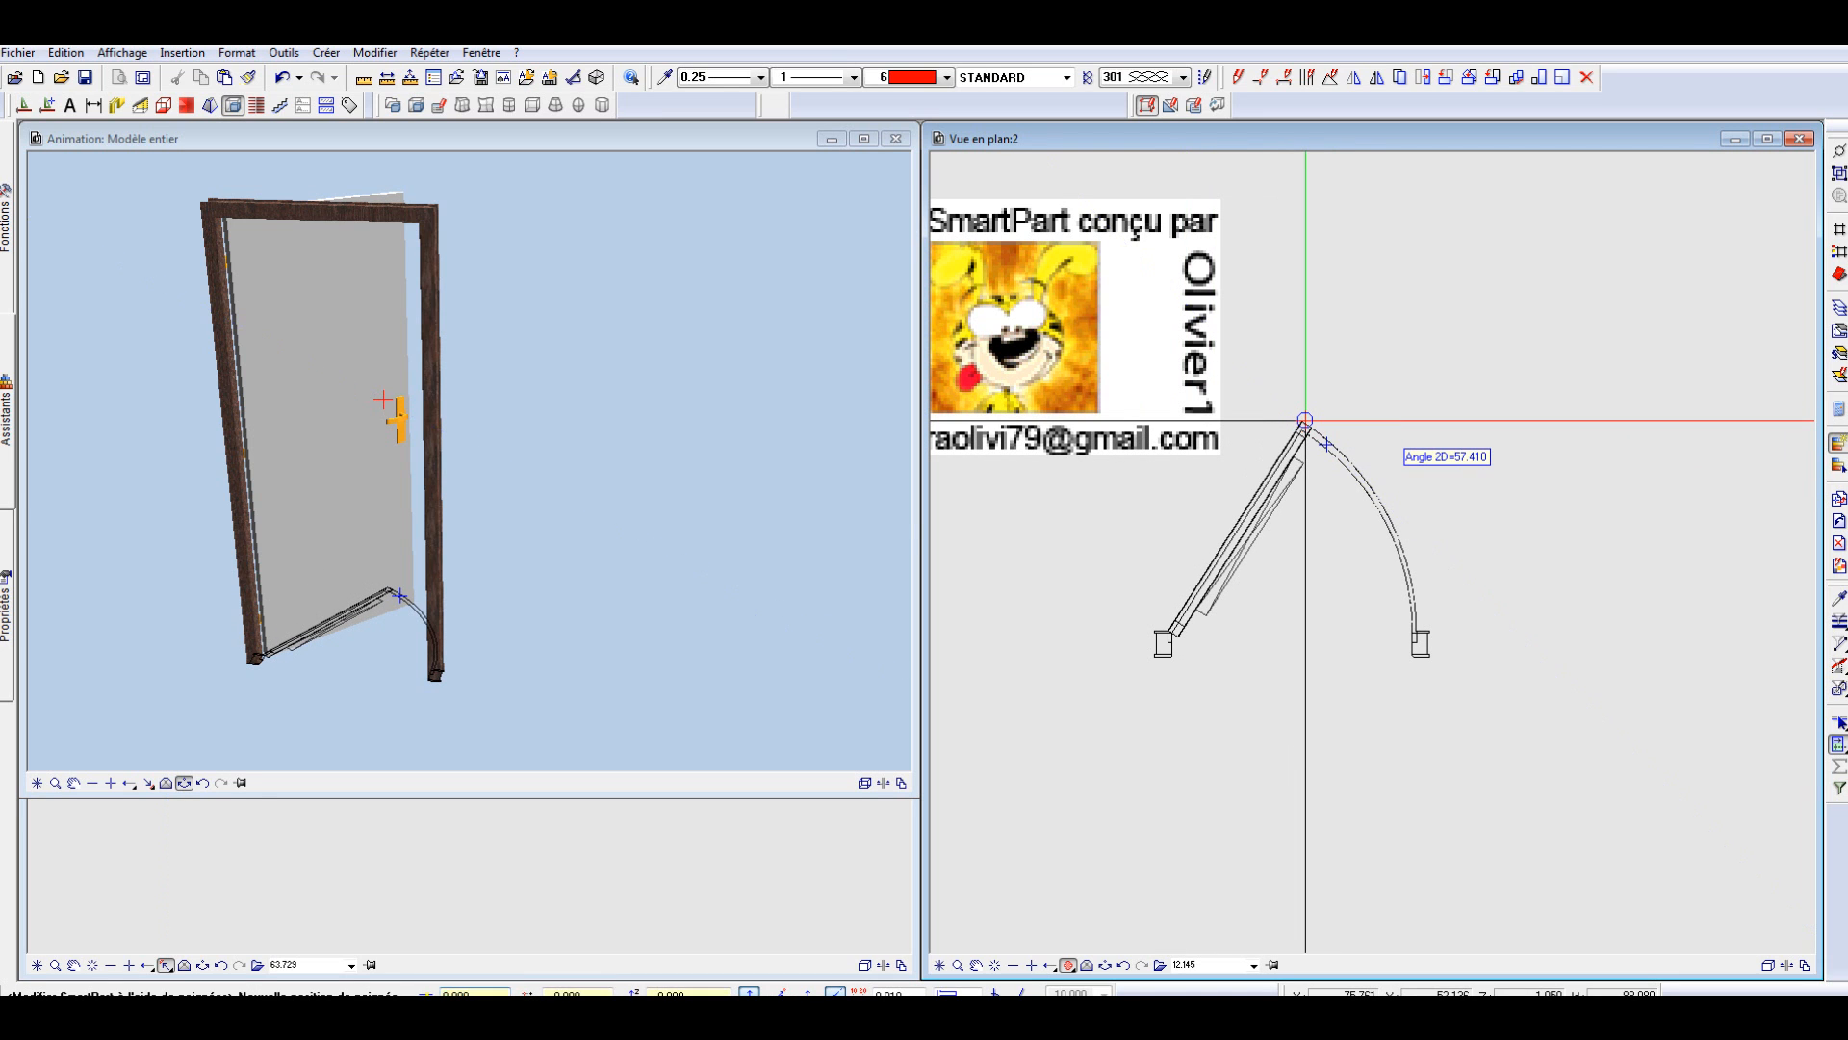
left_click(1305, 419)
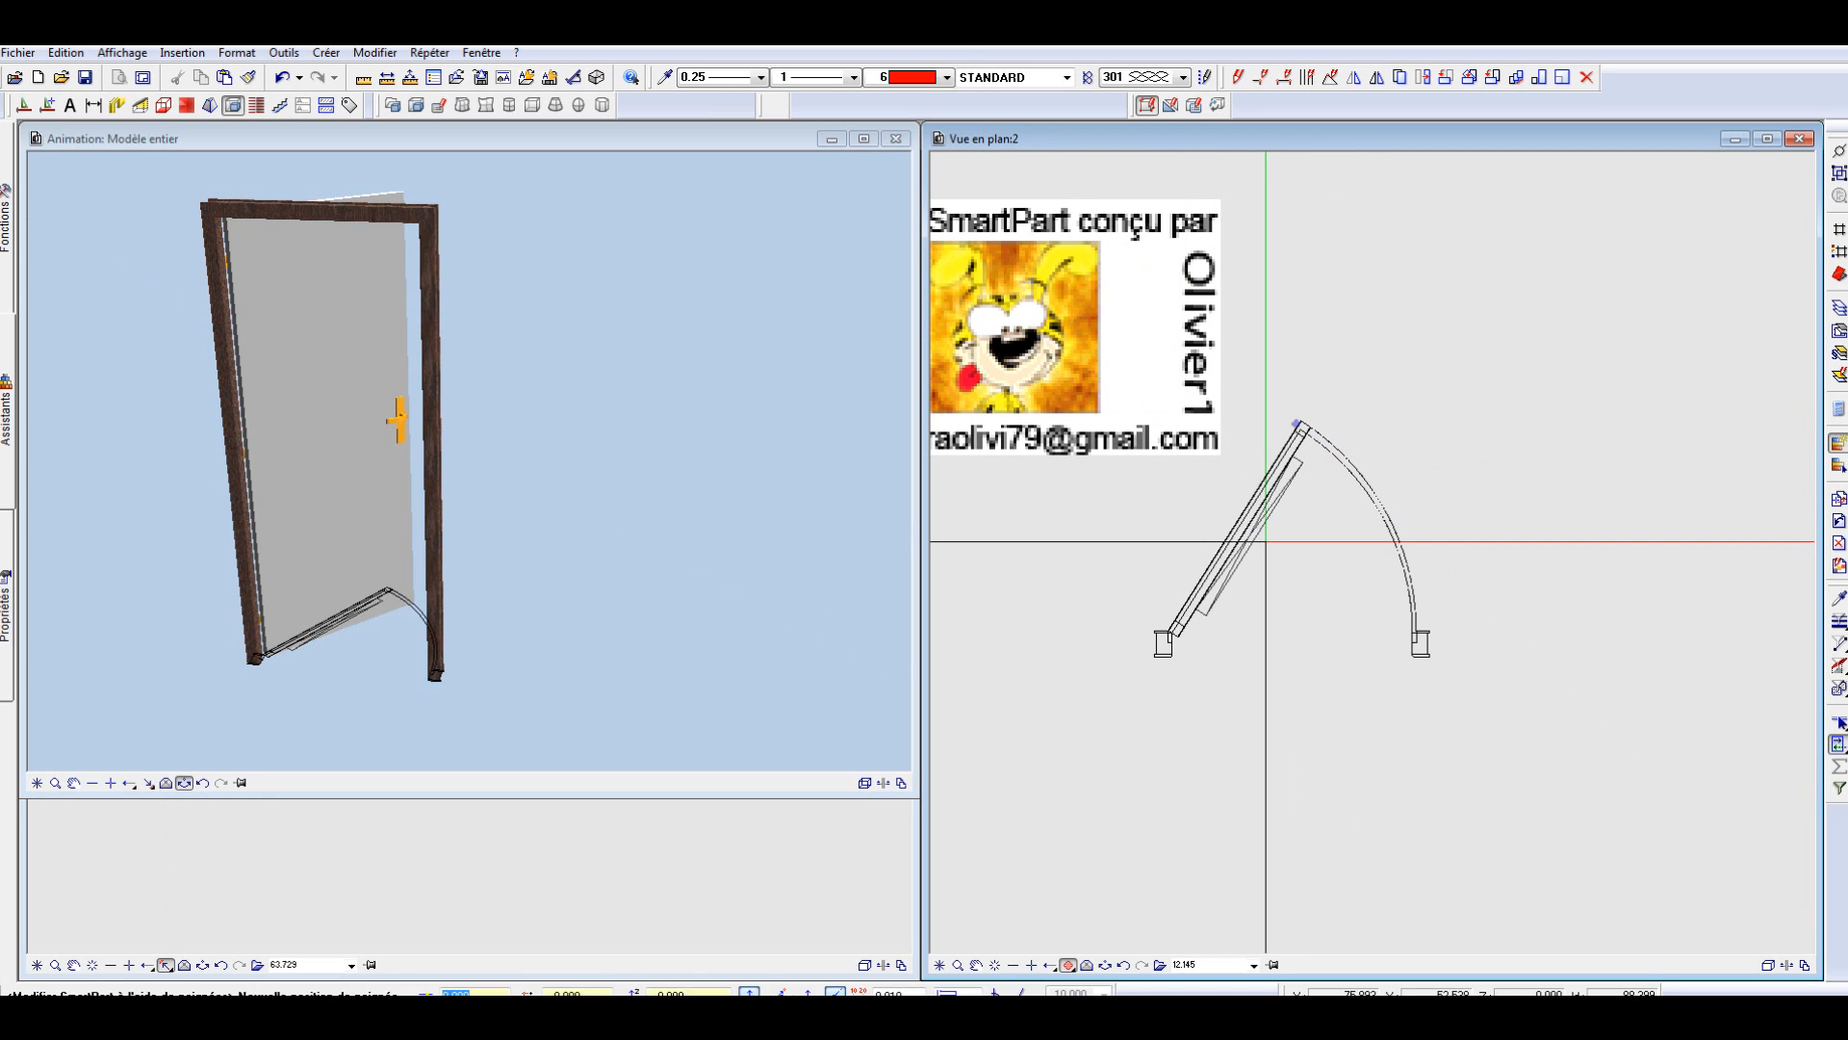
Step: Change the isoplane door's type to postformee in its SmartPart properties and apply it
double_click(1282, 475)
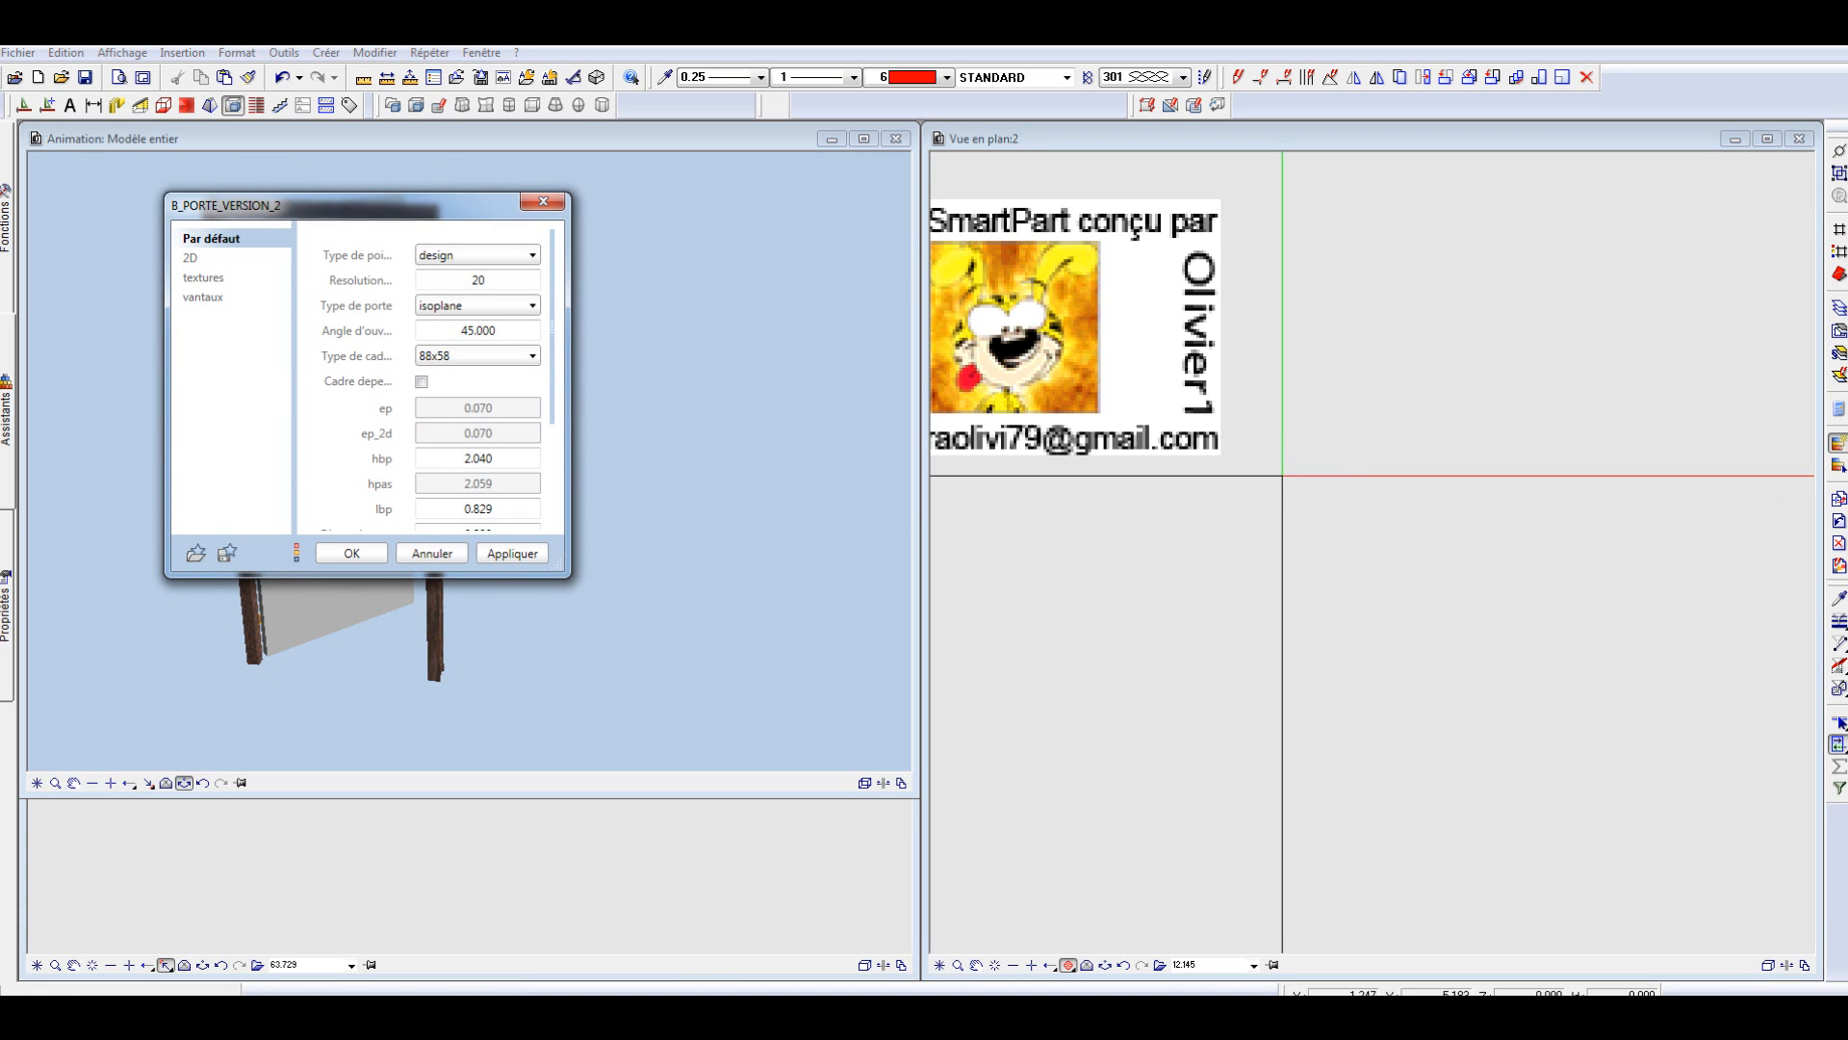
left_click_drag(423, 216, 1107, 144)
left_click(1143, 254)
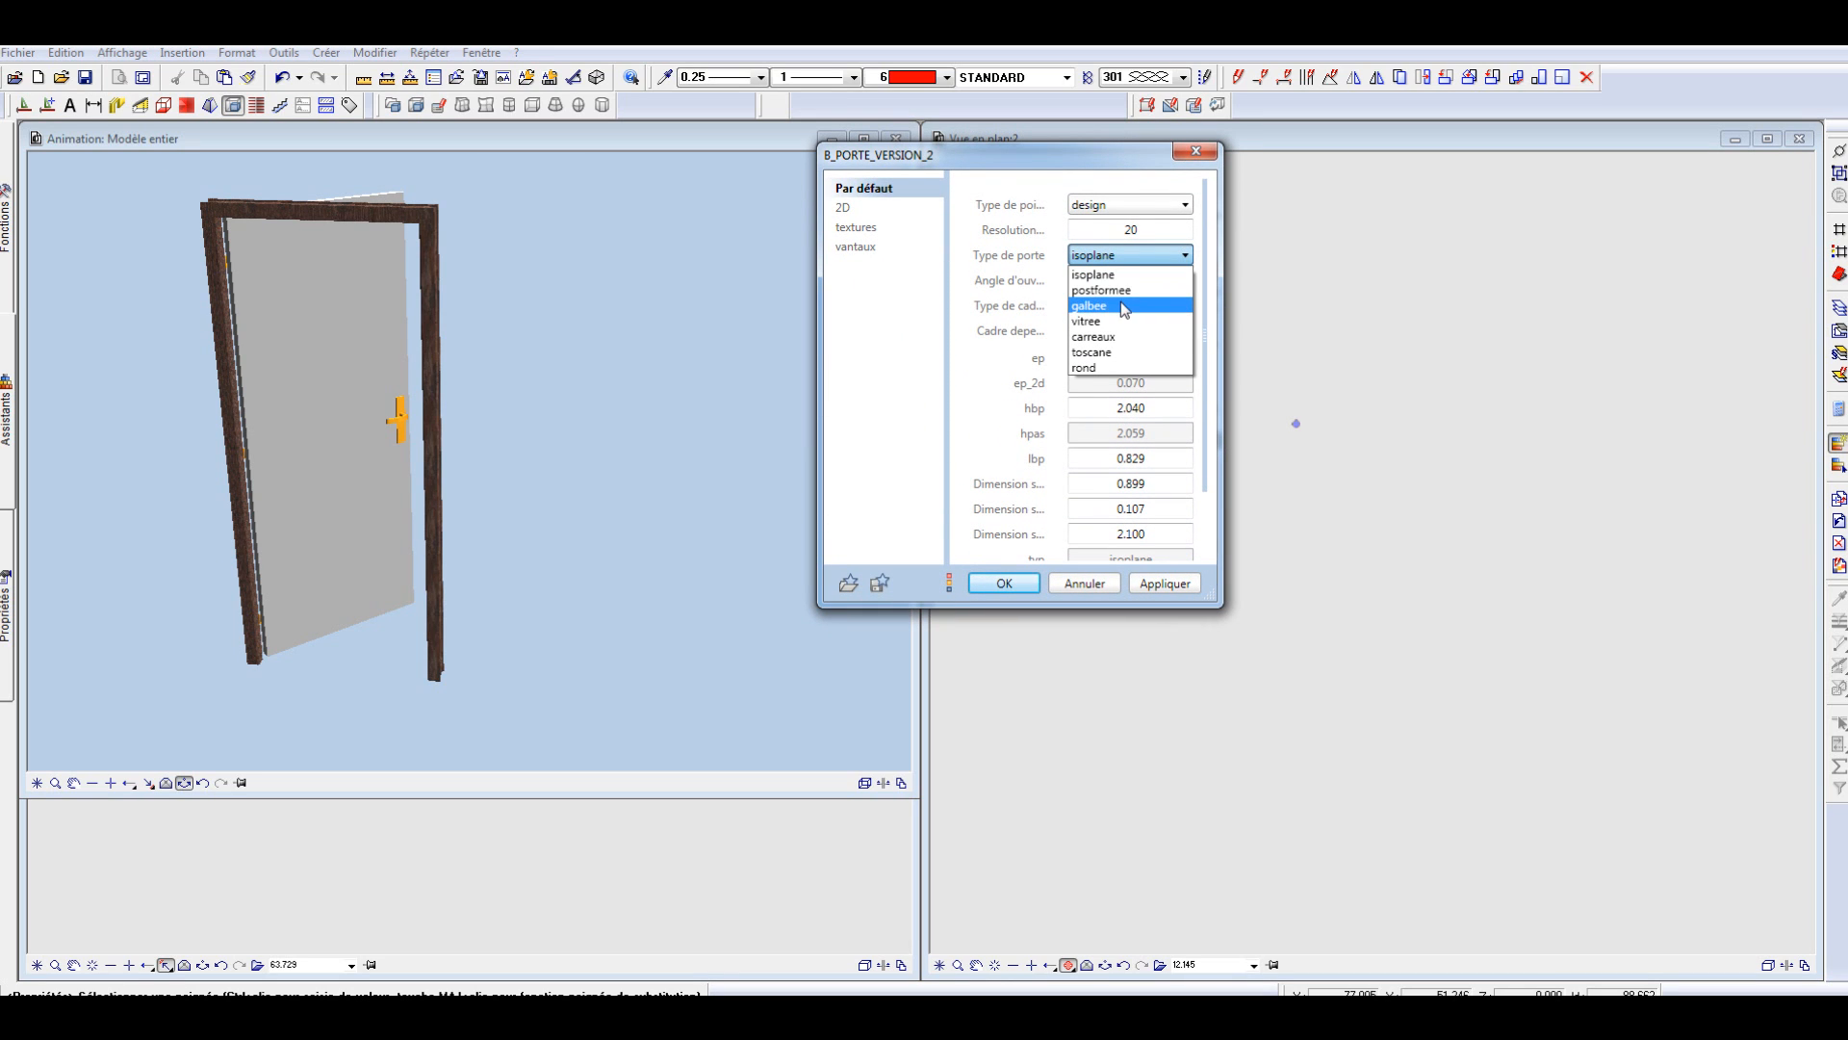
left_click(1116, 289)
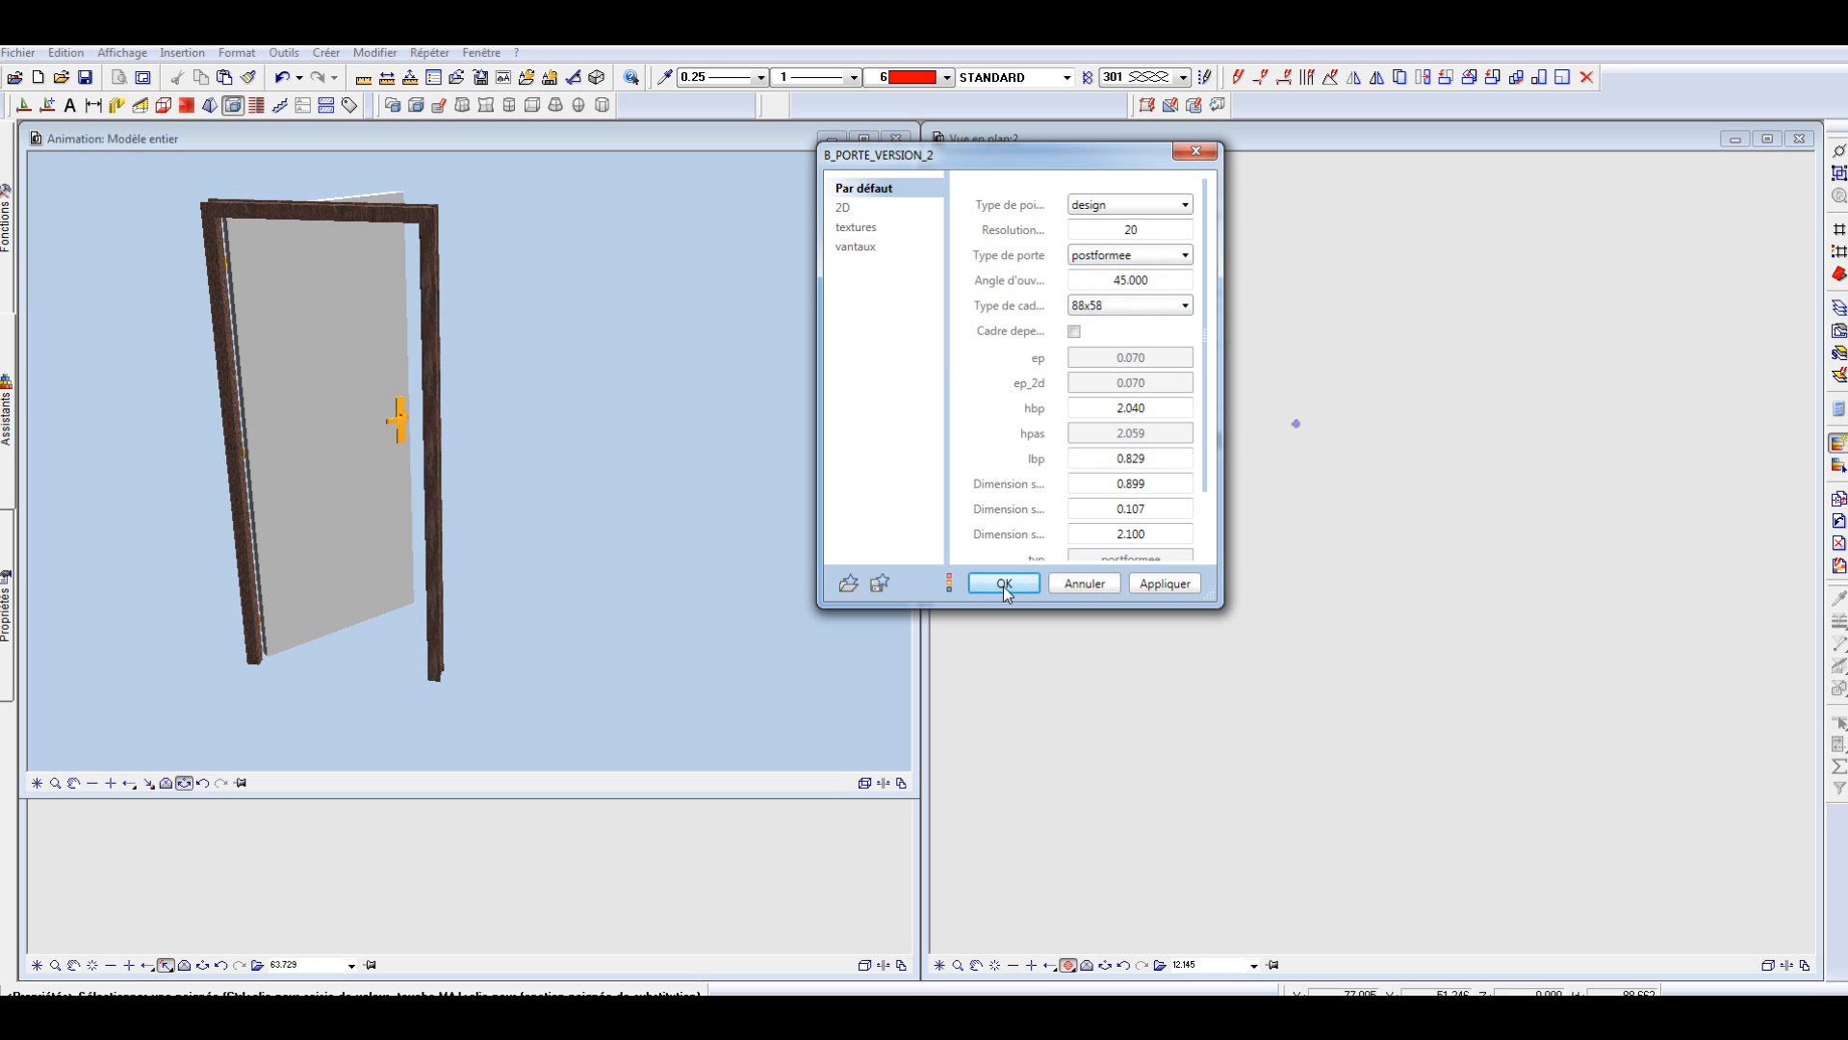
left_click(1190, 582)
mouse_move(474, 381)
left_mouse_down()
mouse_move(630, 395)
mouse_move(480, 374)
left_mouse_up()
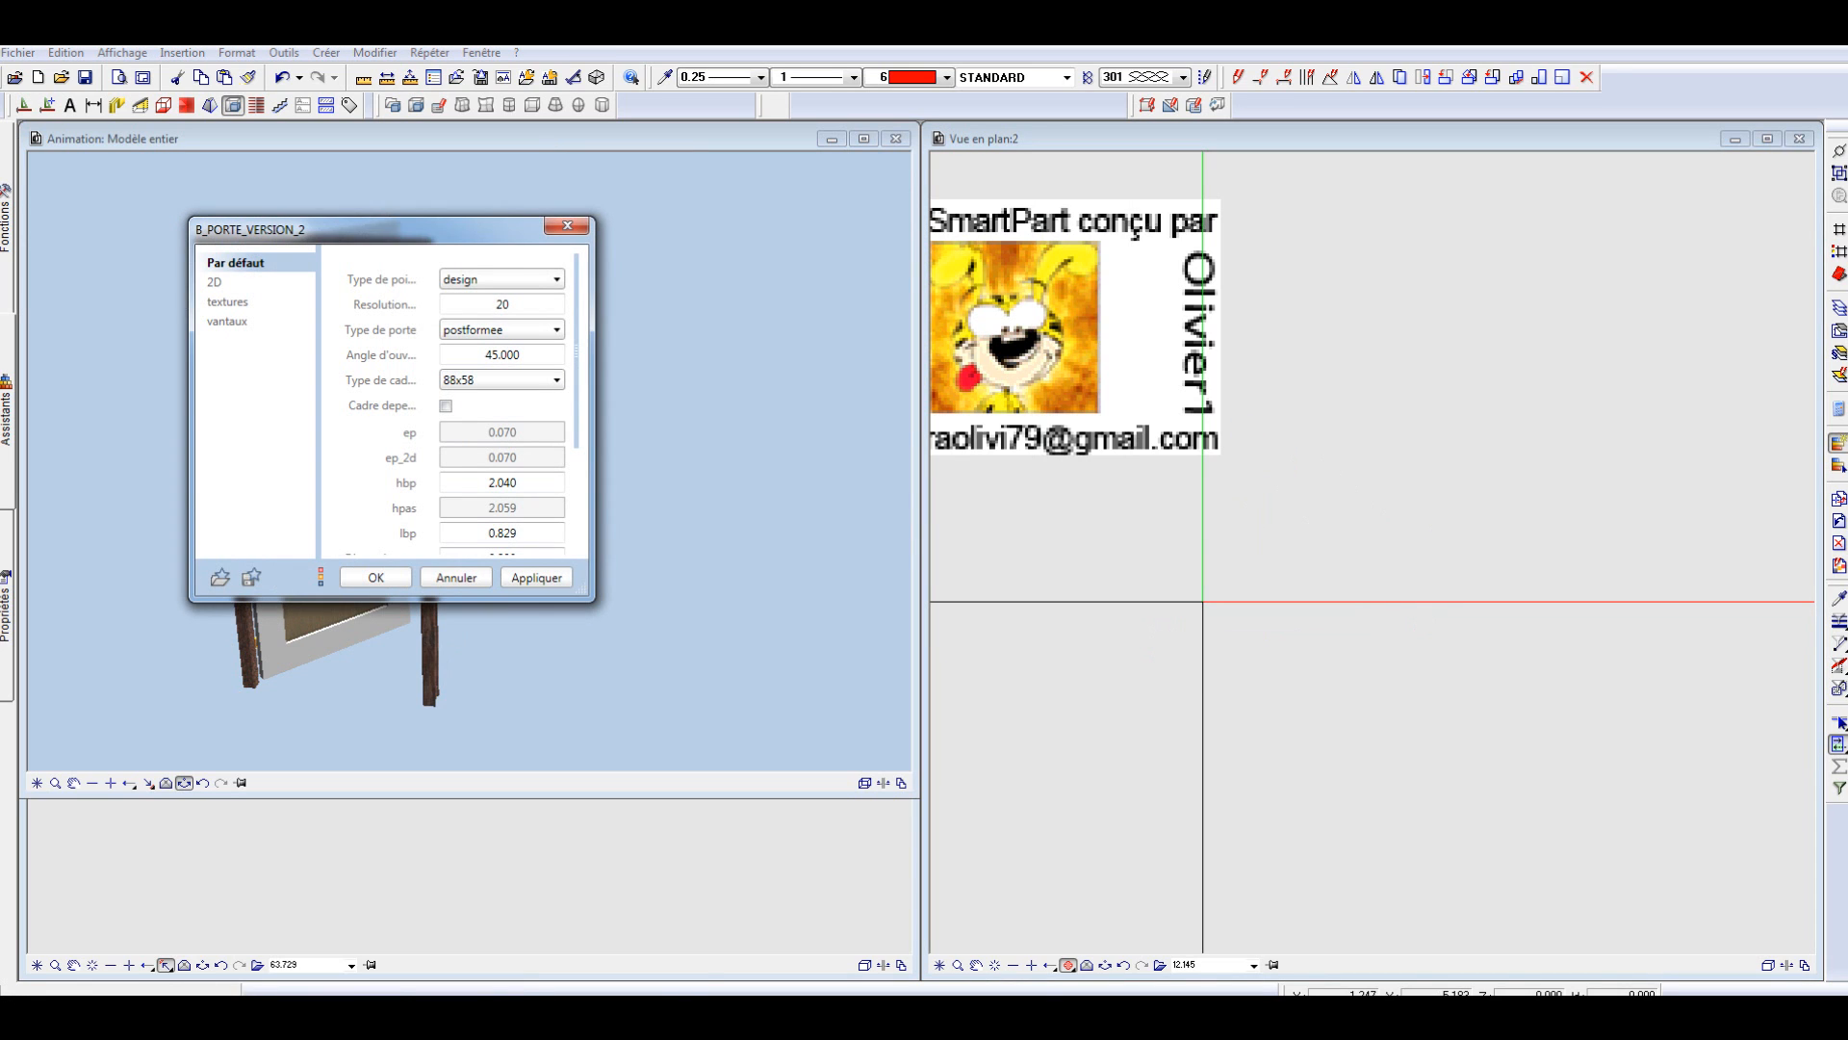
Step: Set the door's type to galbee in its properties
left_click(536, 330)
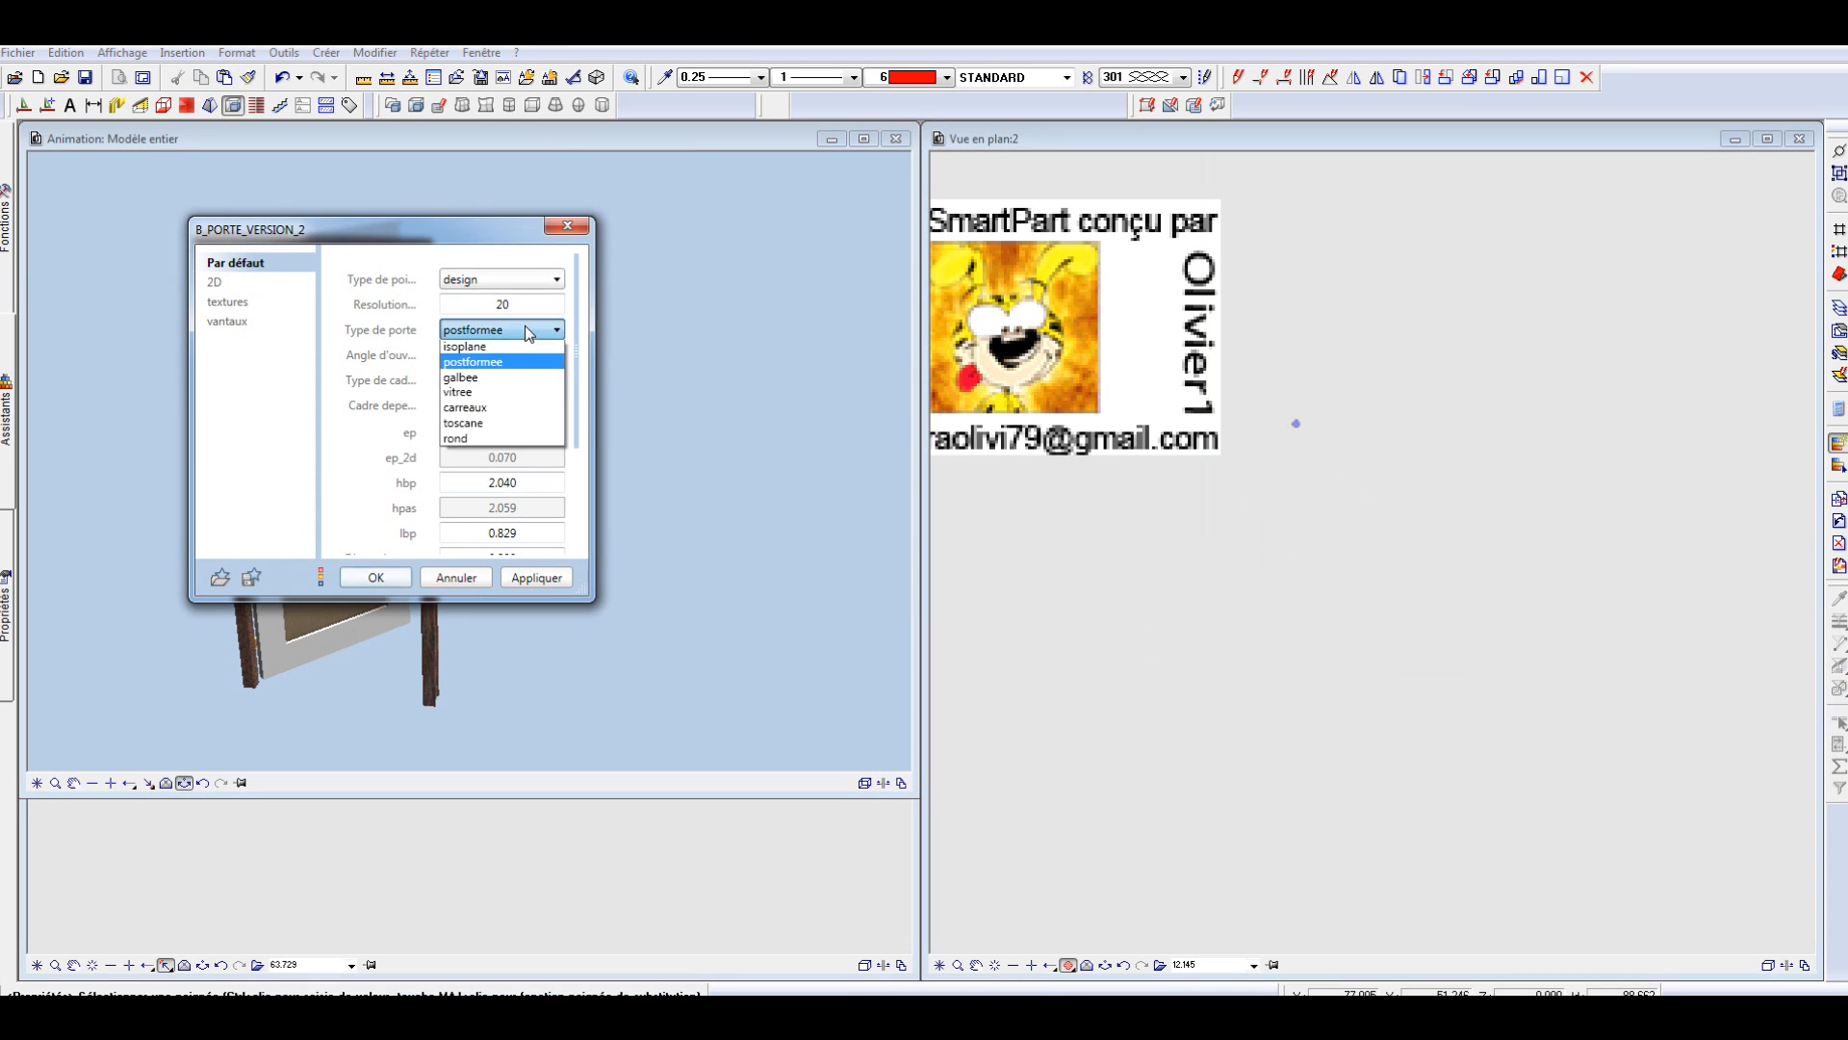
left_click(491, 381)
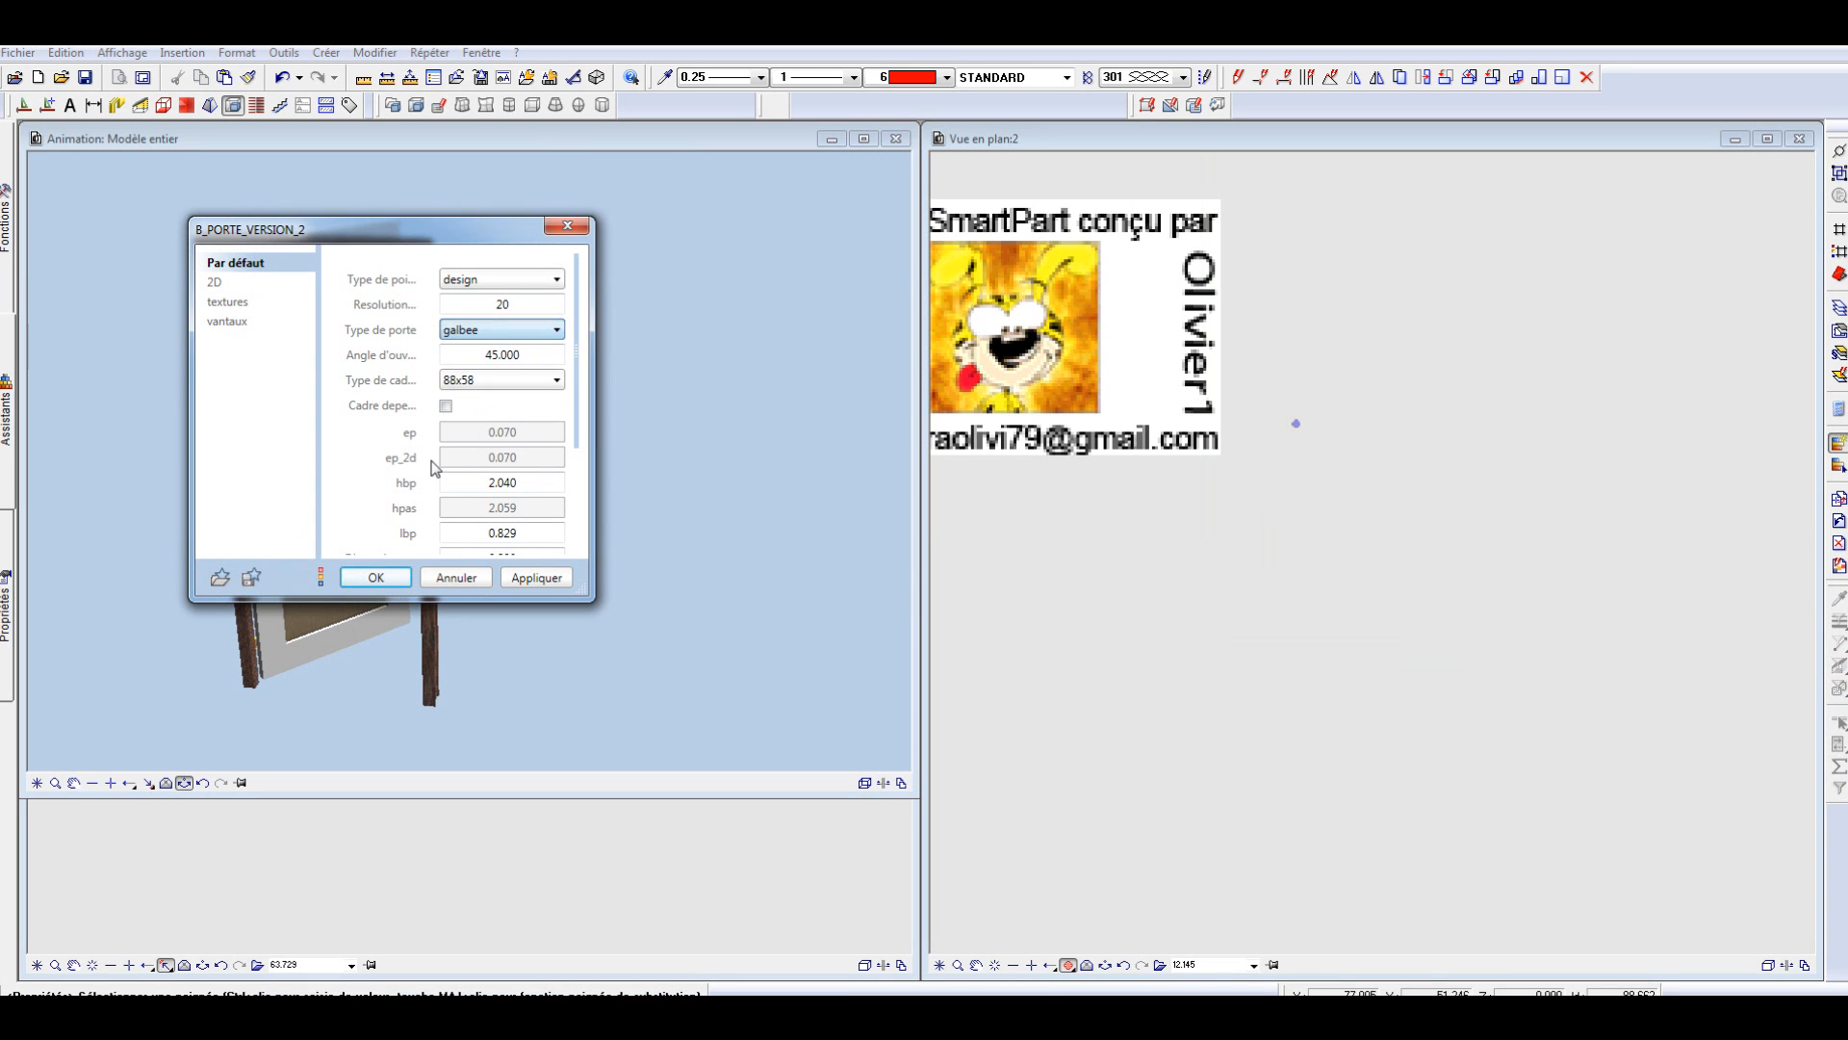
left_click(375, 576)
Step: Reopen the galbee door's properties and switch its type to vitree
double_click(1241, 529)
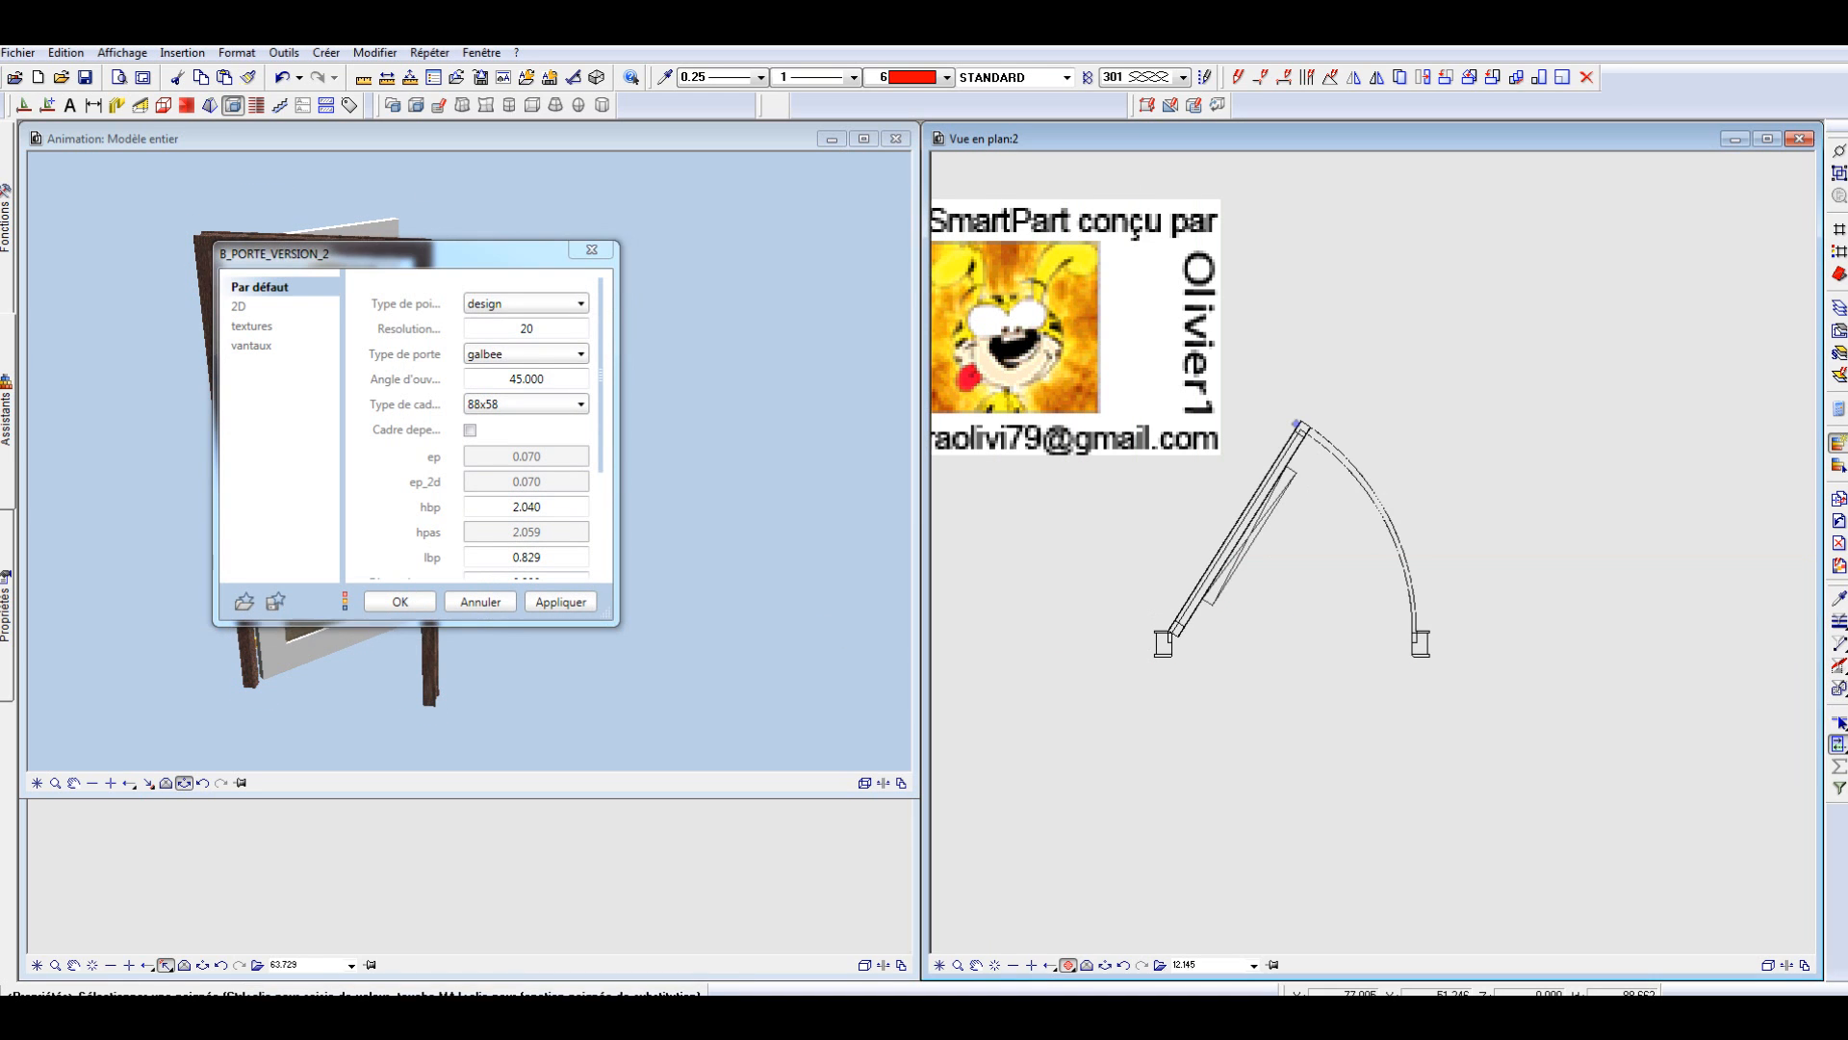
left_click(529, 354)
key("Escape")
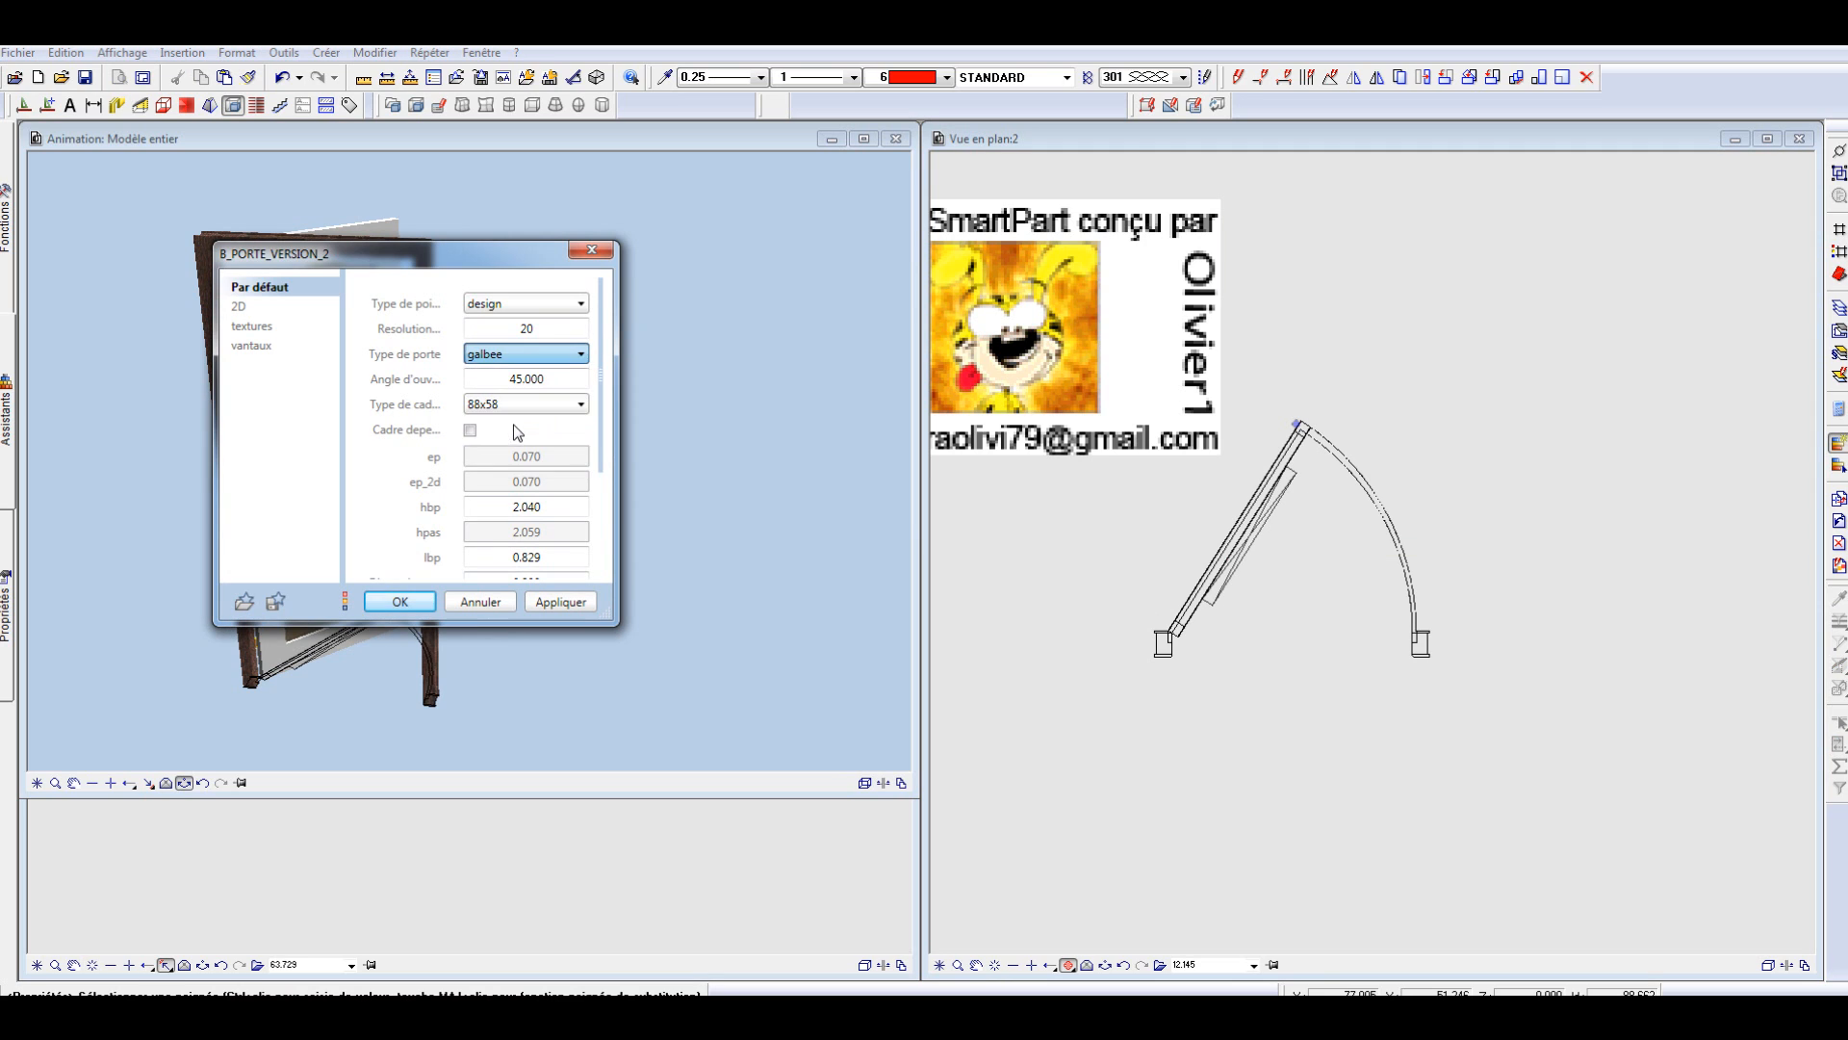
left_click(400, 602)
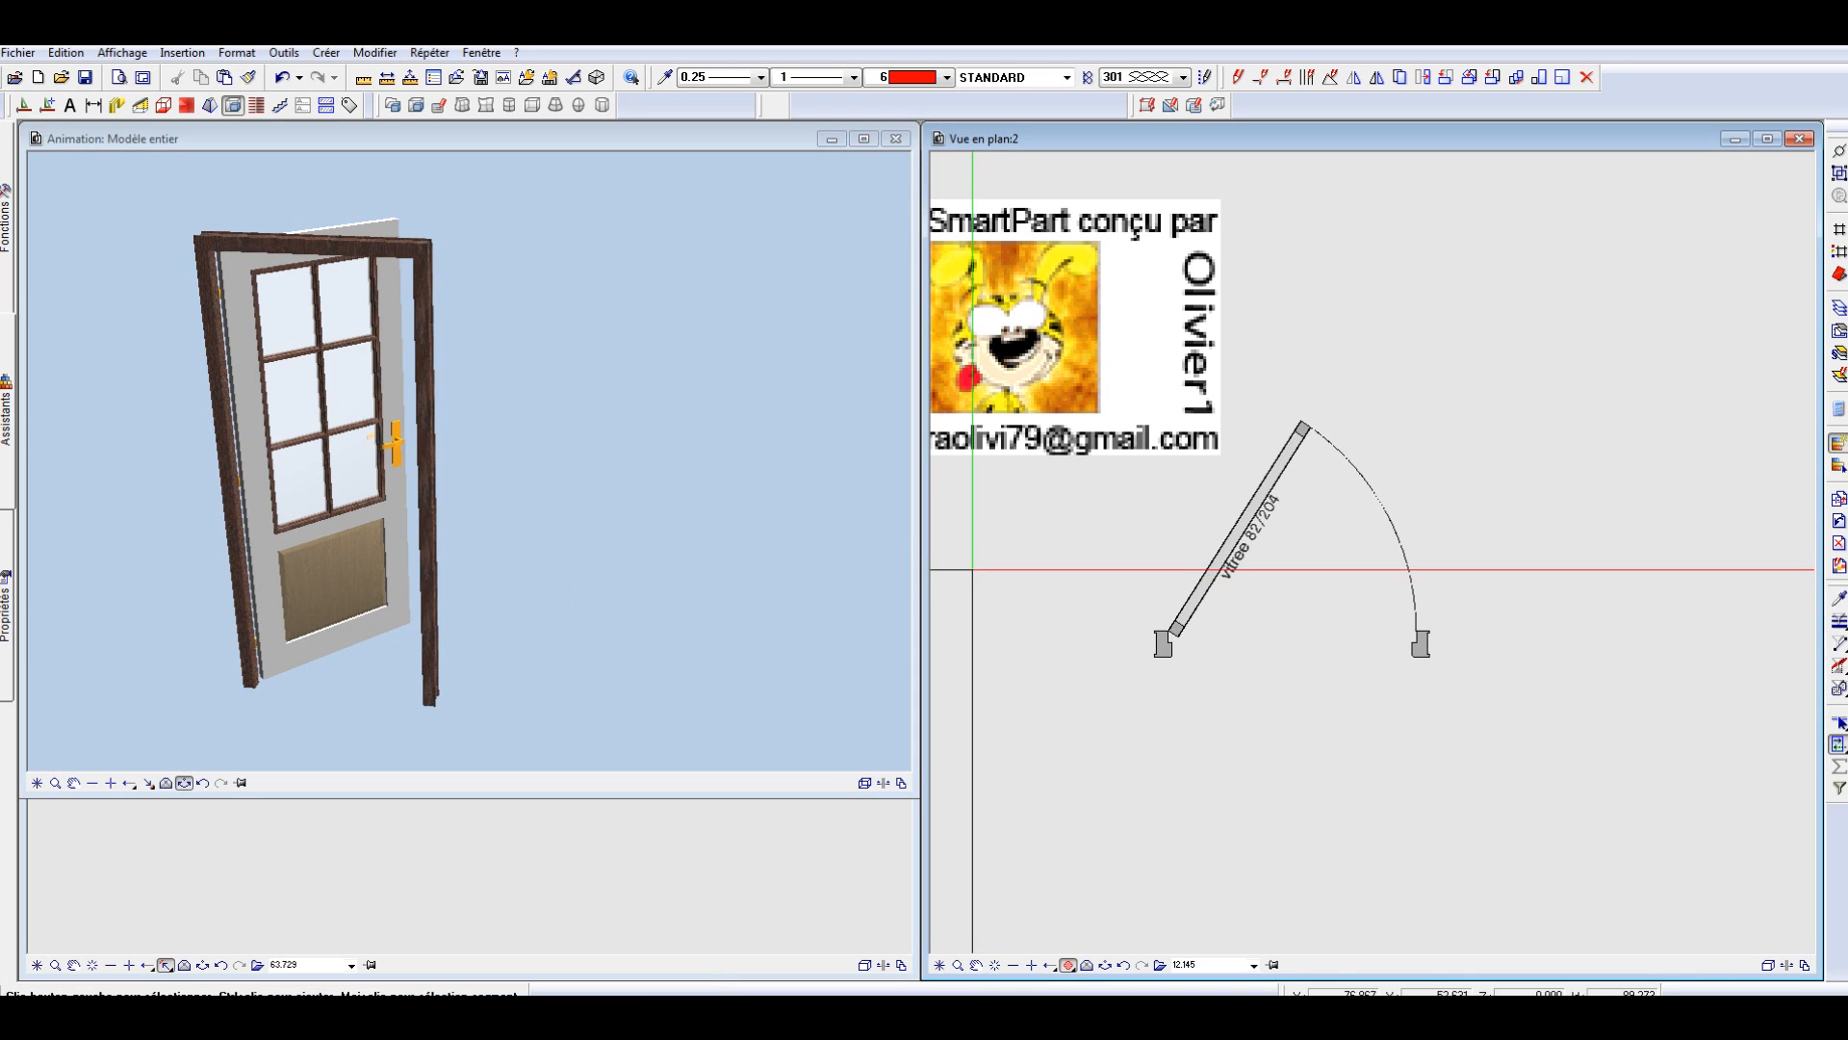
Step: Change the vitree door's type to carreaux in its SmartPart properties
double_click(1236, 555)
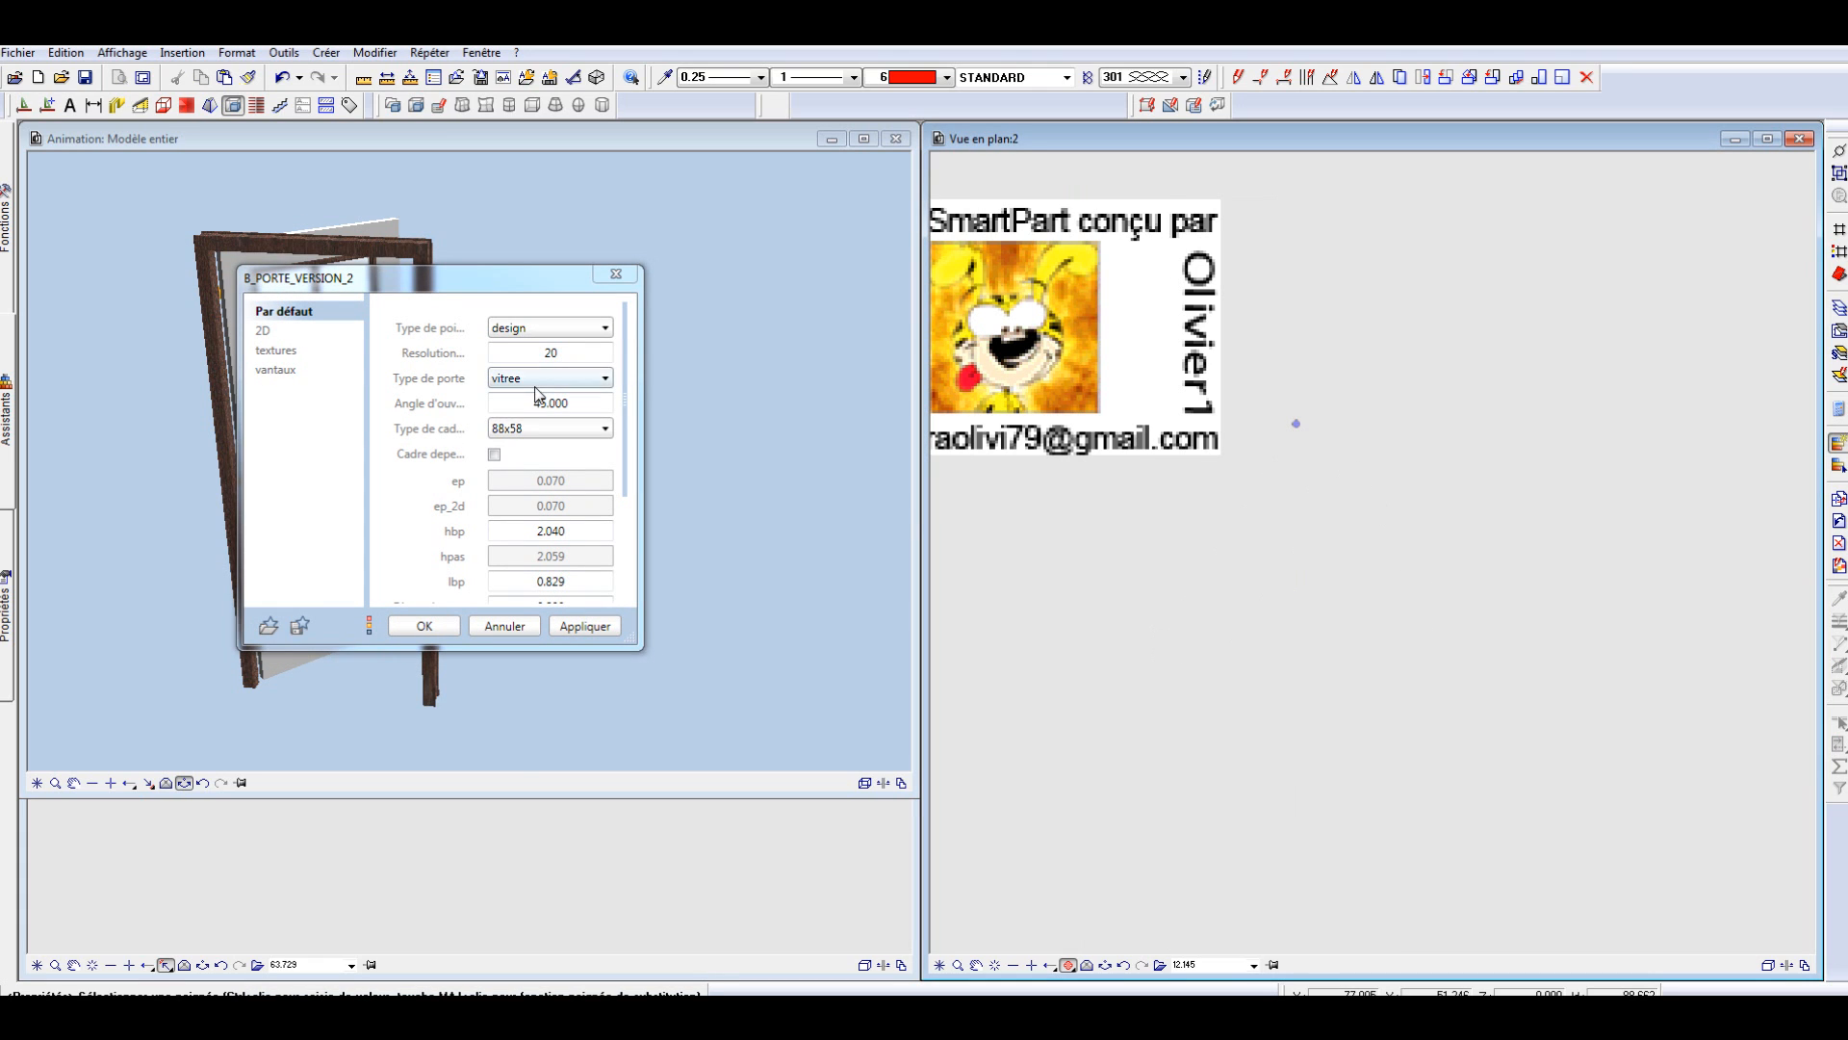
left_click(537, 381)
left_click(524, 461)
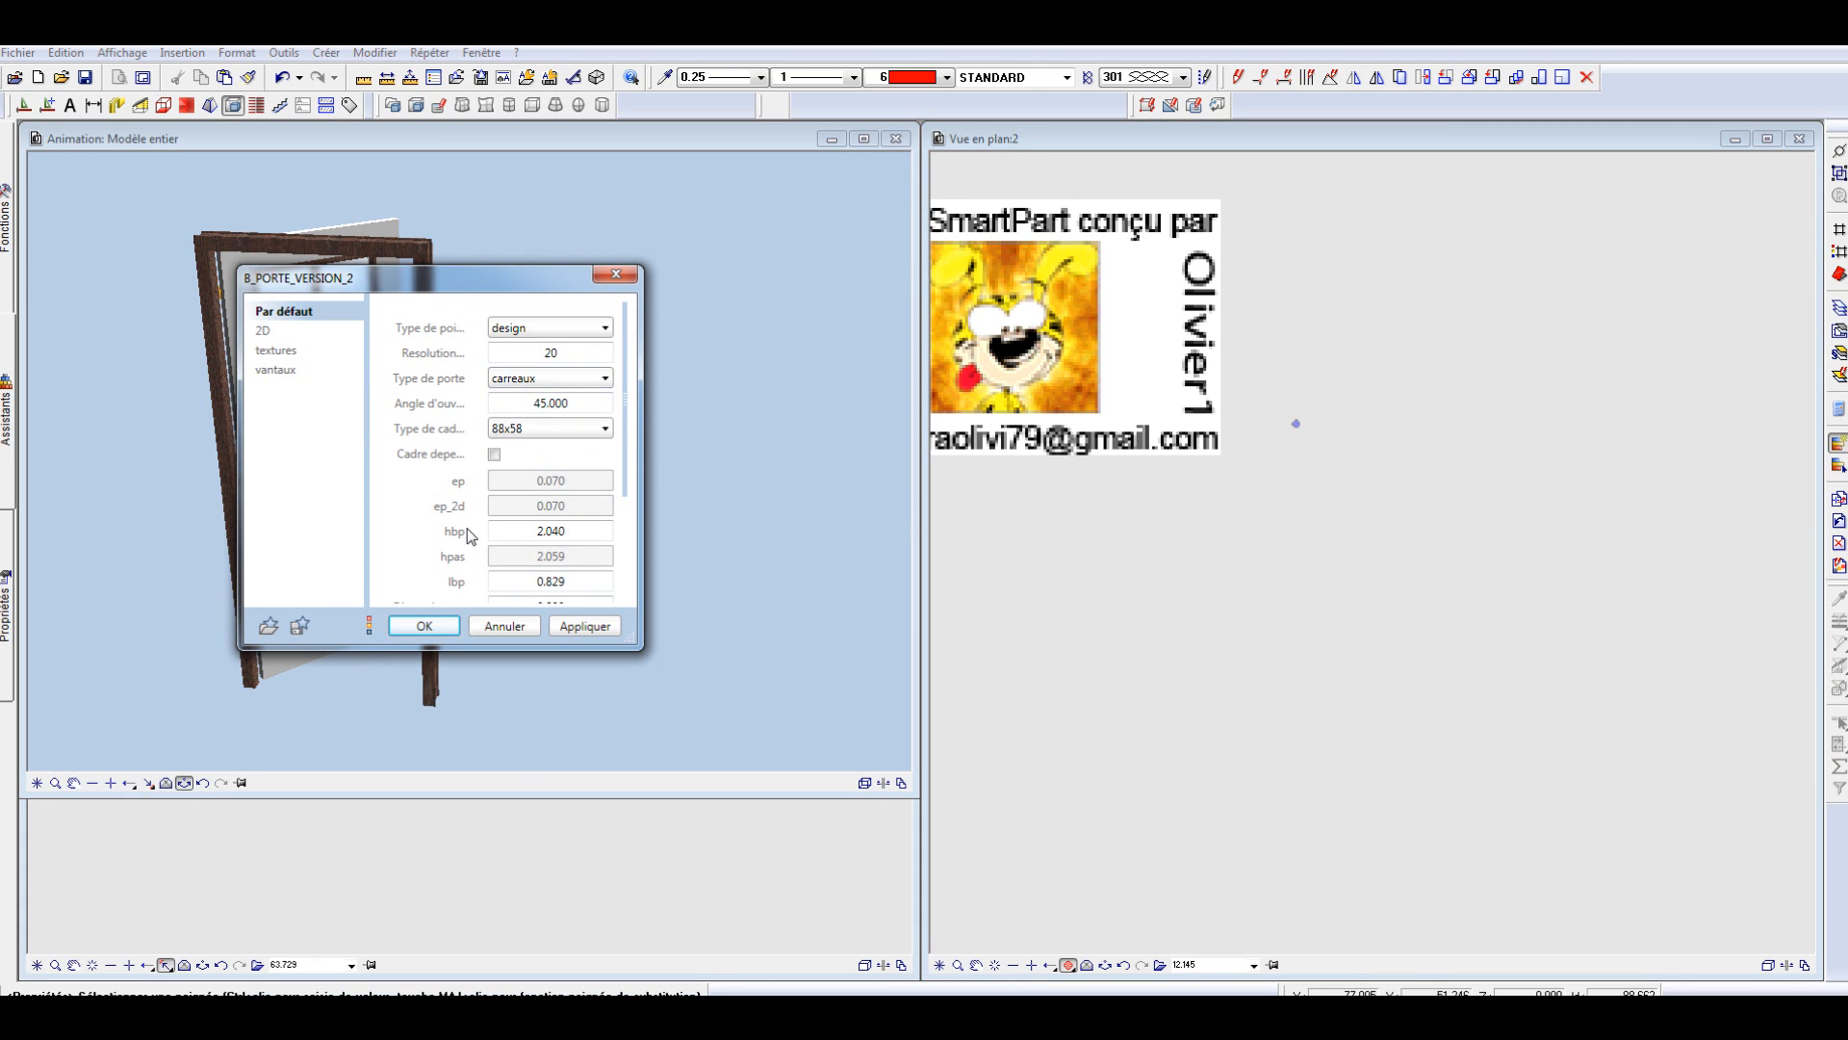
left_click(427, 628)
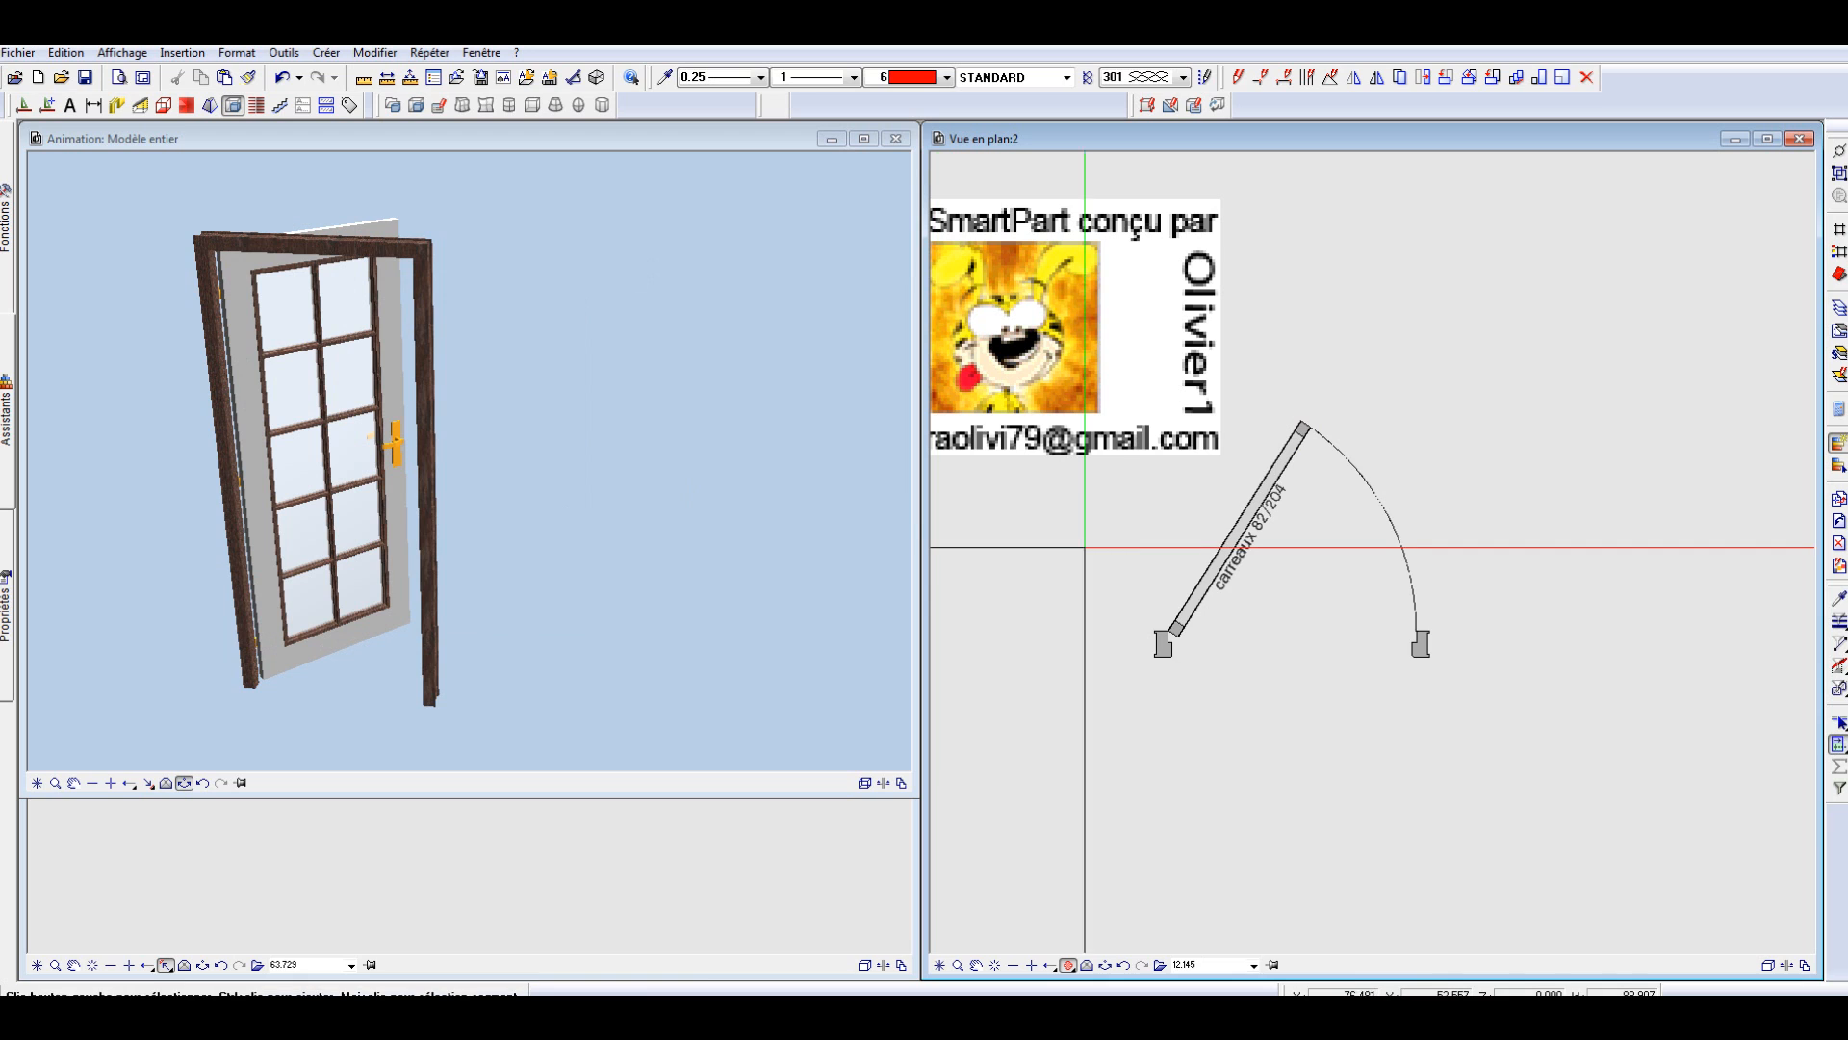
Step: Switch the carreaux door's type to toscane, keeping the design handle type
key("Escape")
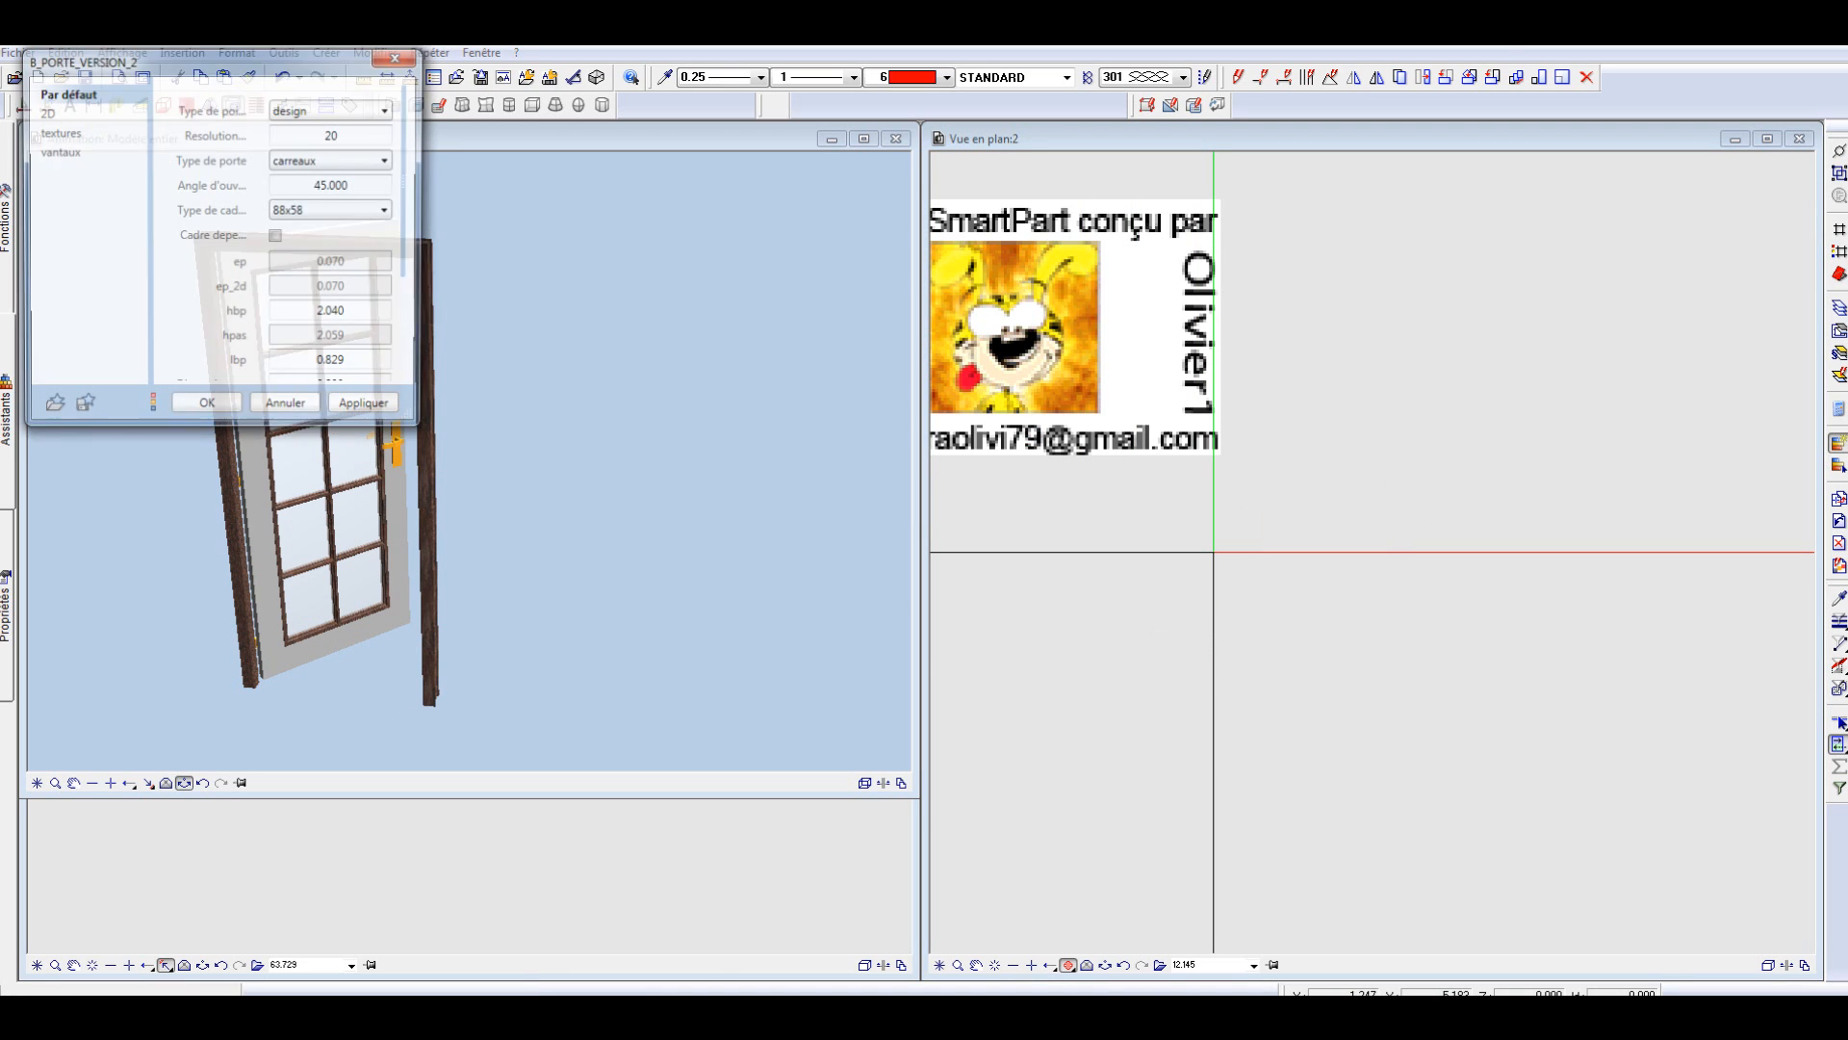
left_click(336, 111)
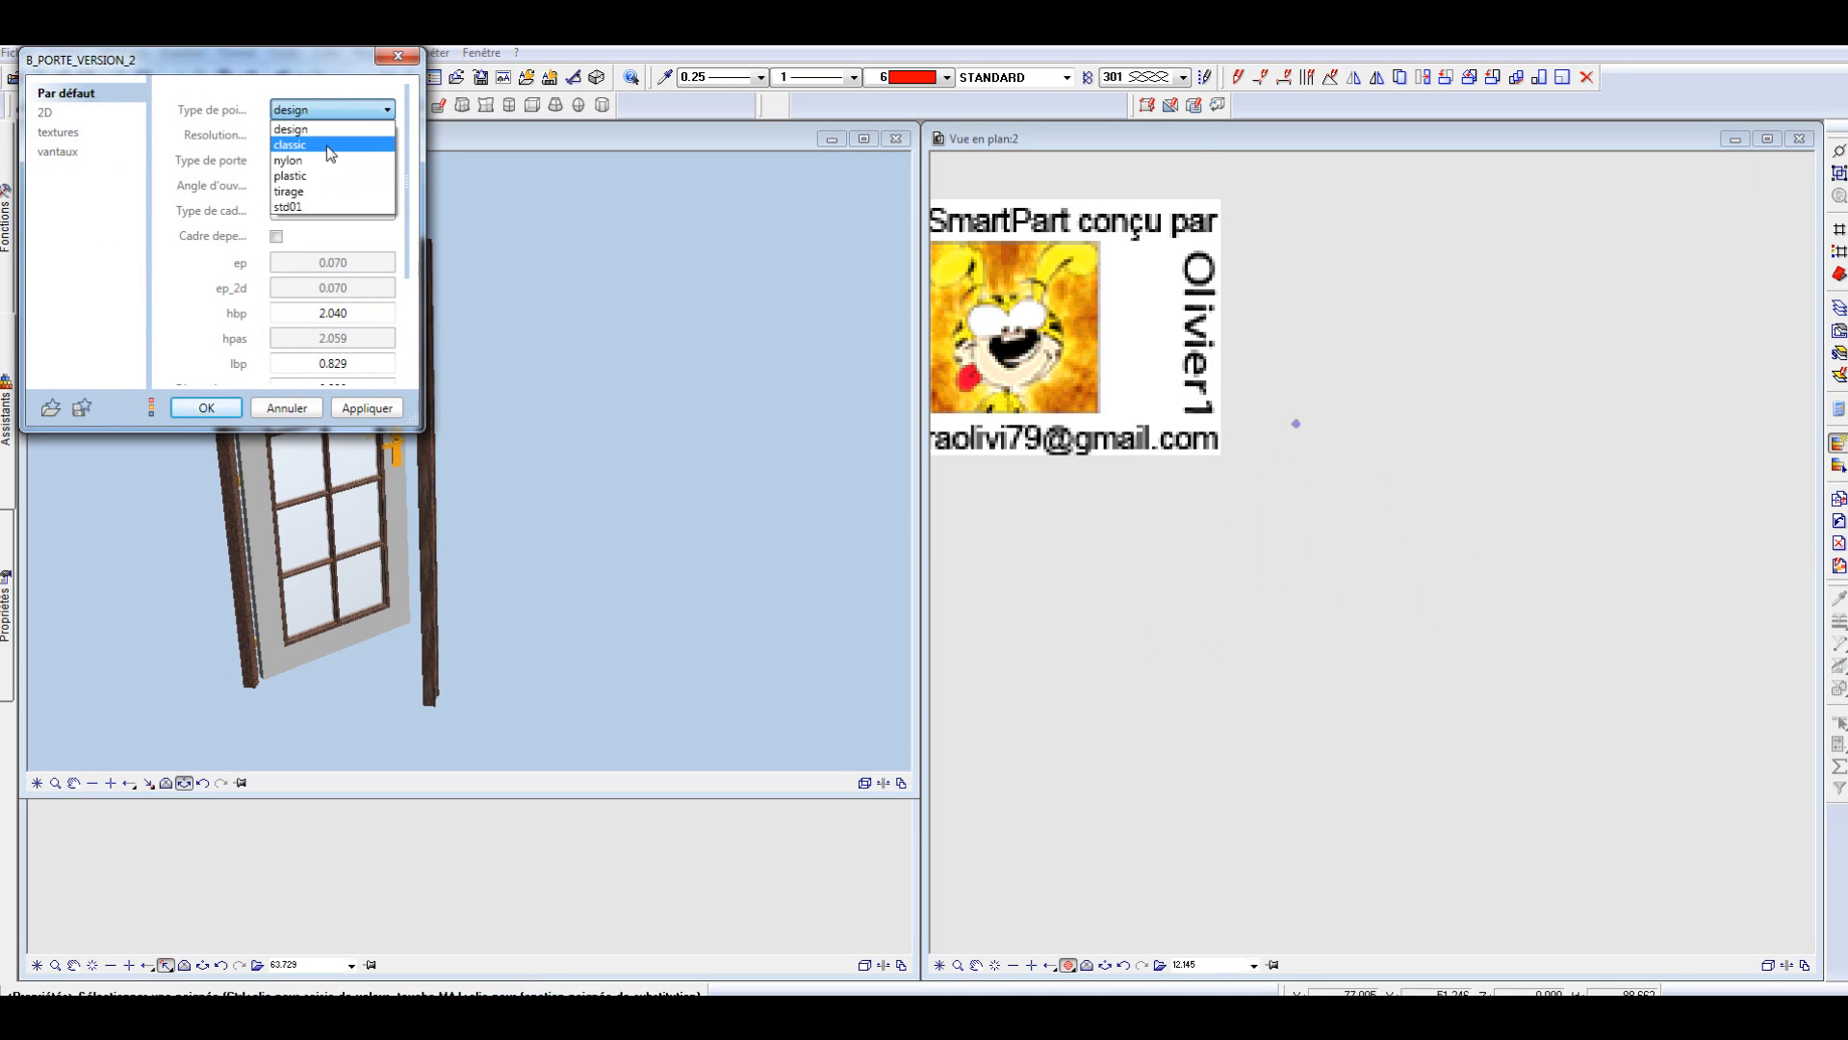
left_click(336, 111)
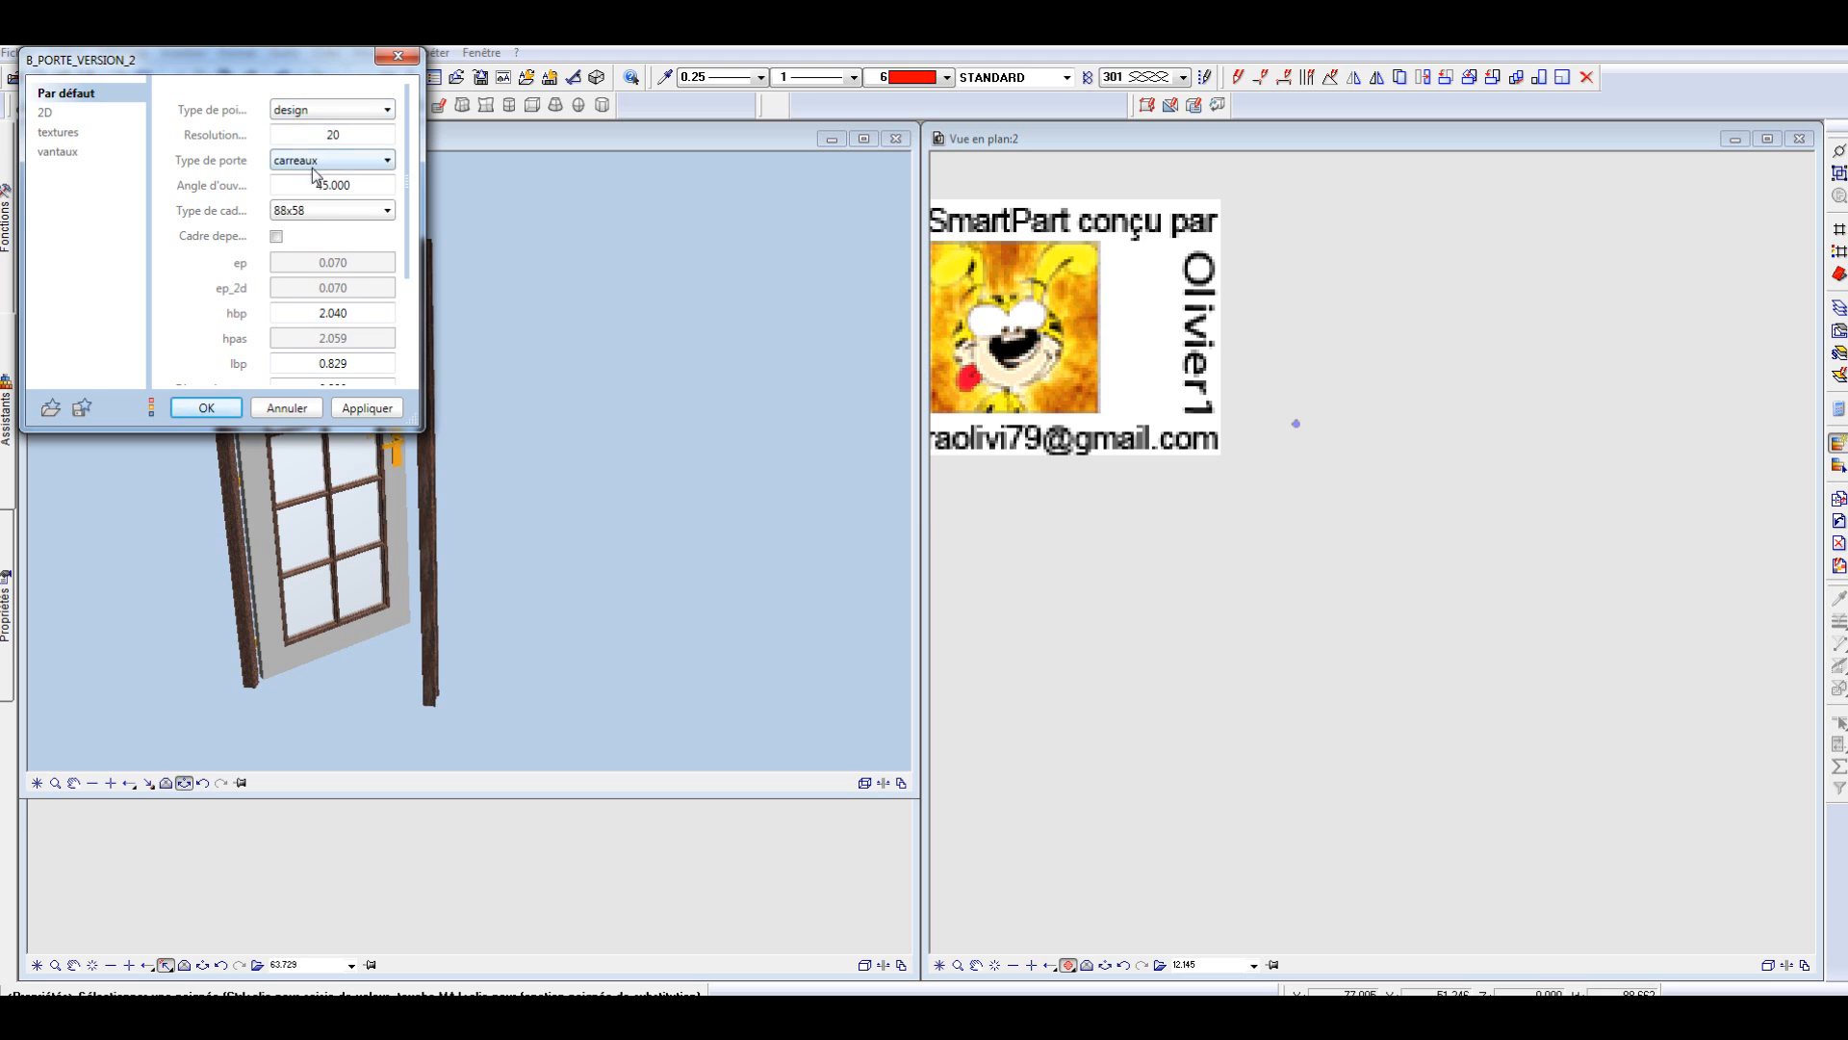
left_click(325, 160)
left_click(308, 258)
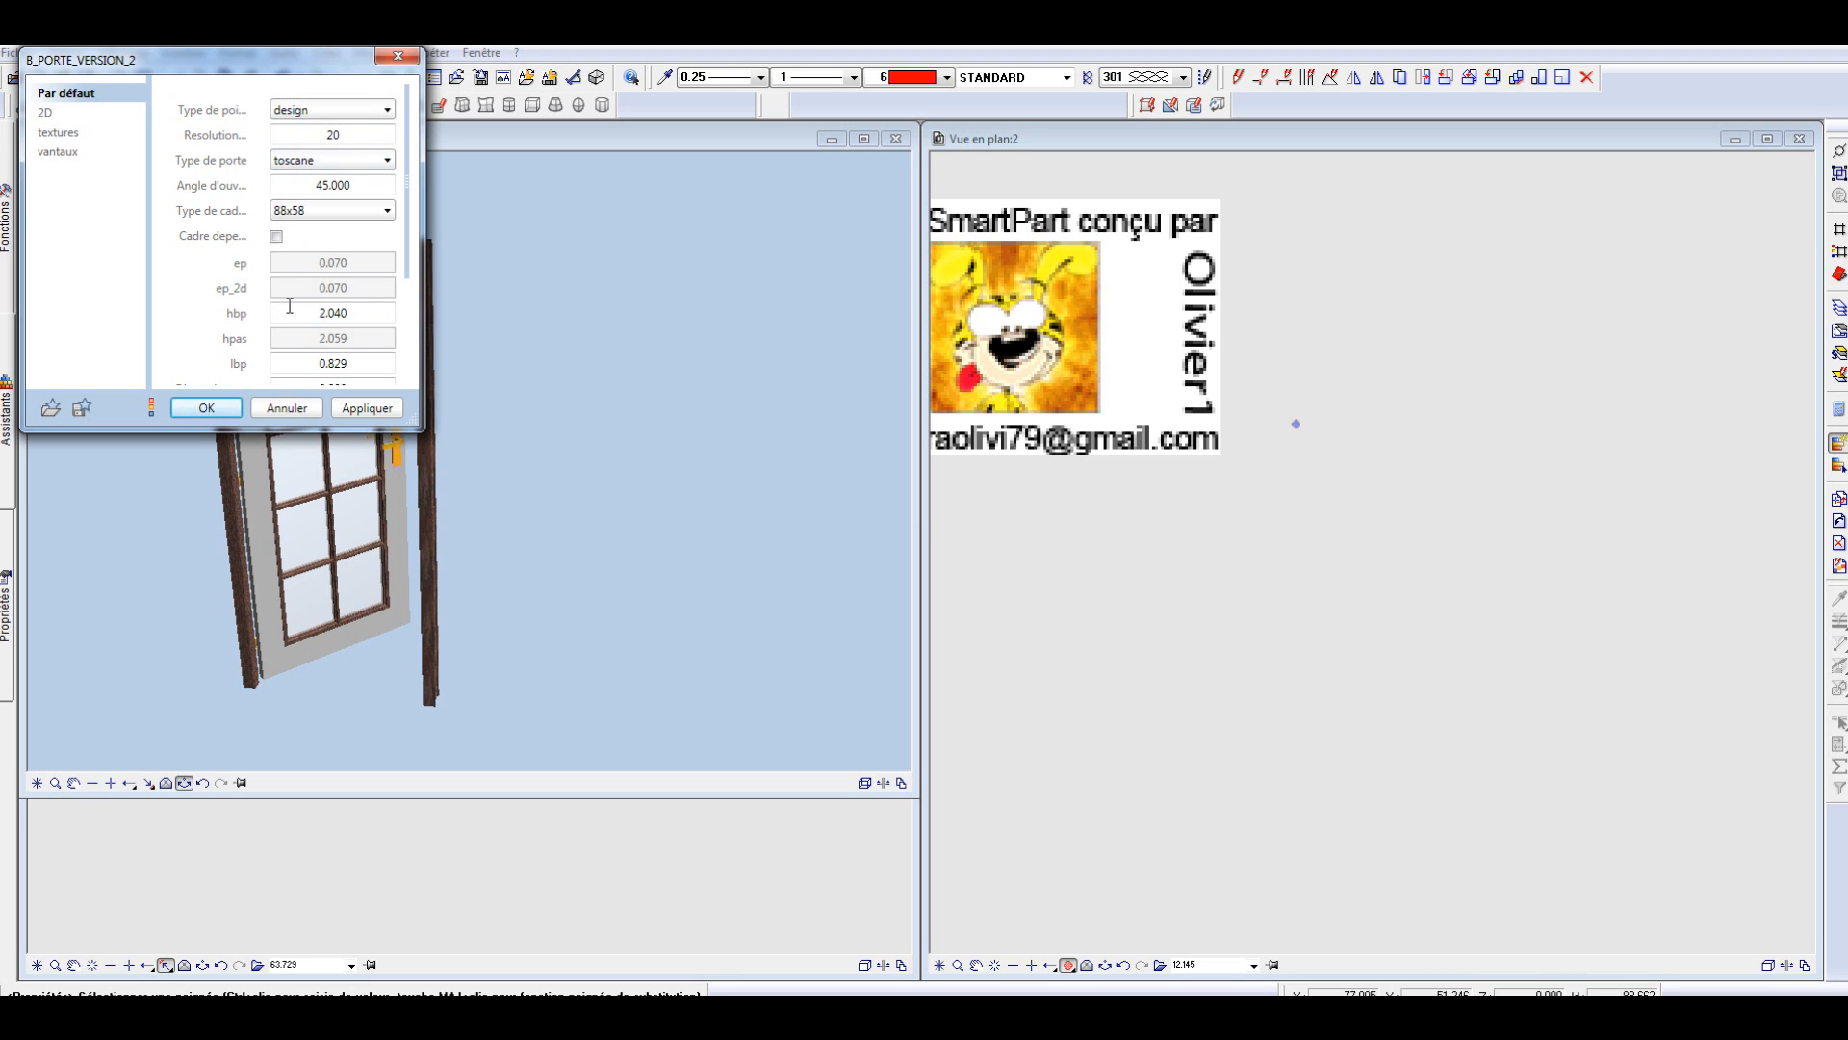
left_click(206, 408)
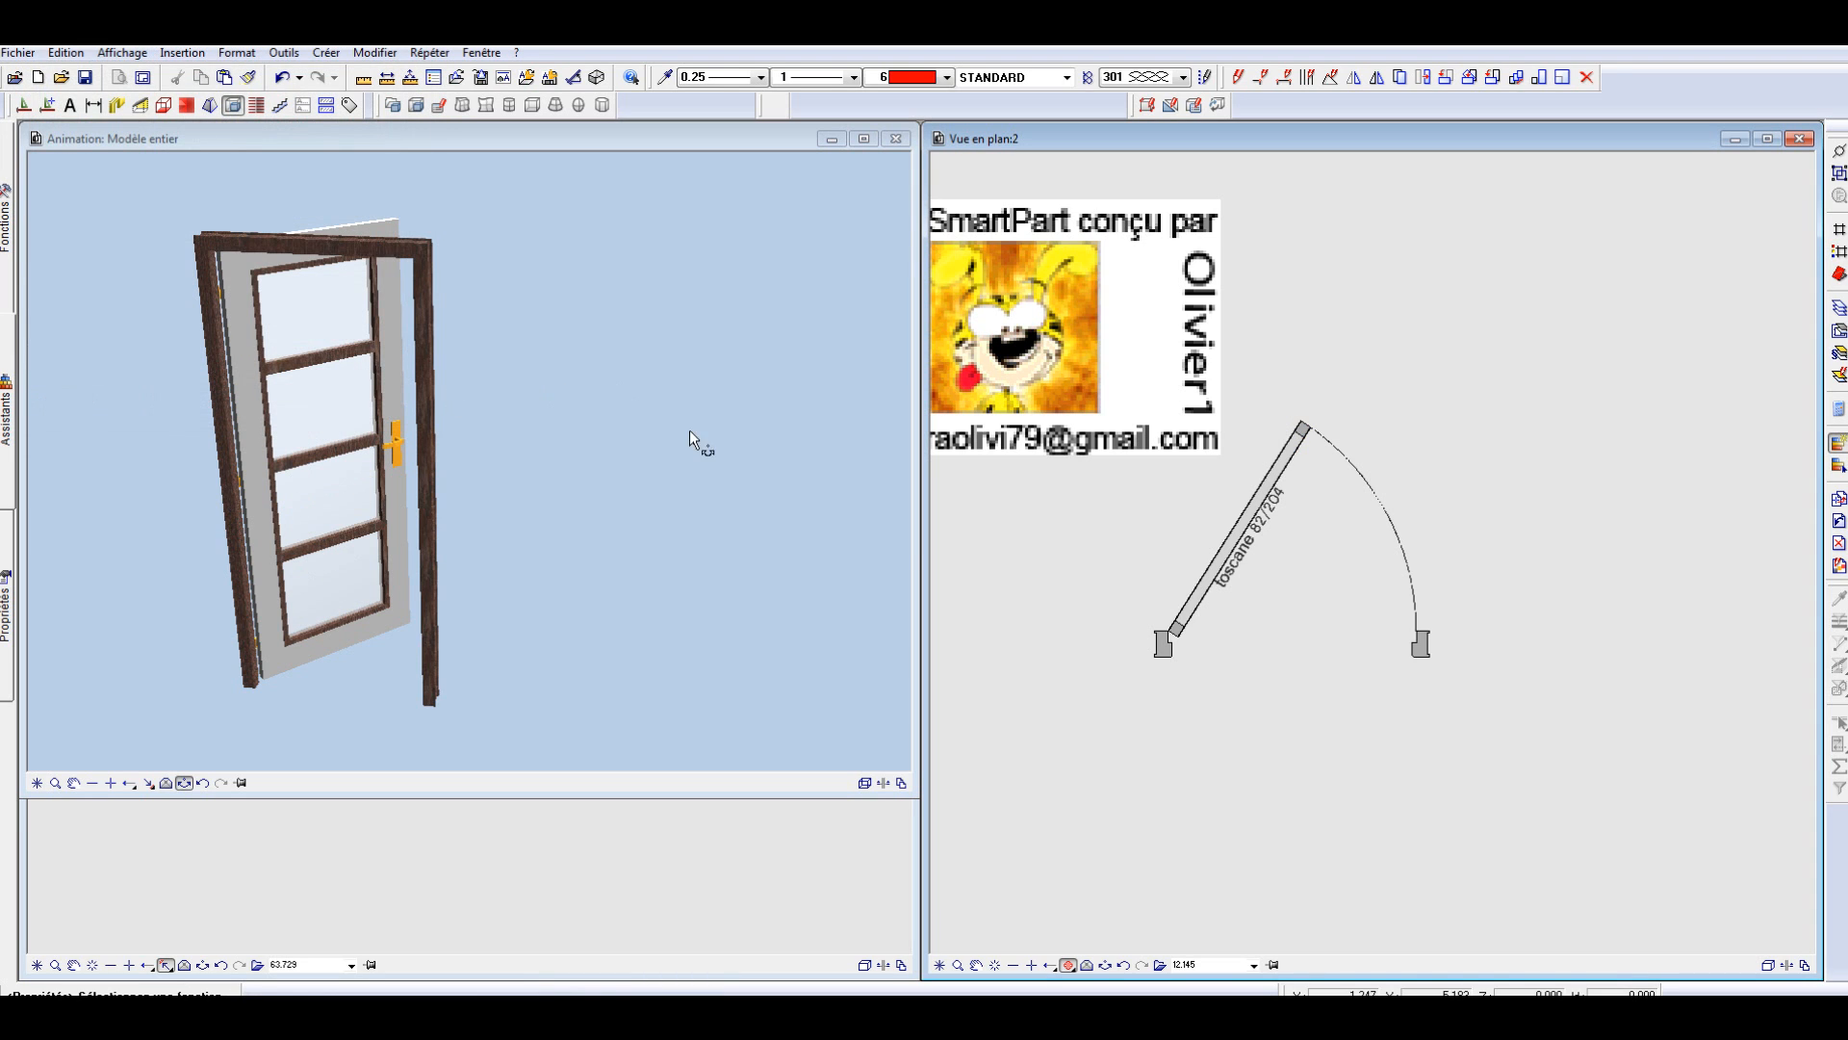
Step: Change the toscane door's type to rond in its properties
left_click(1241, 525)
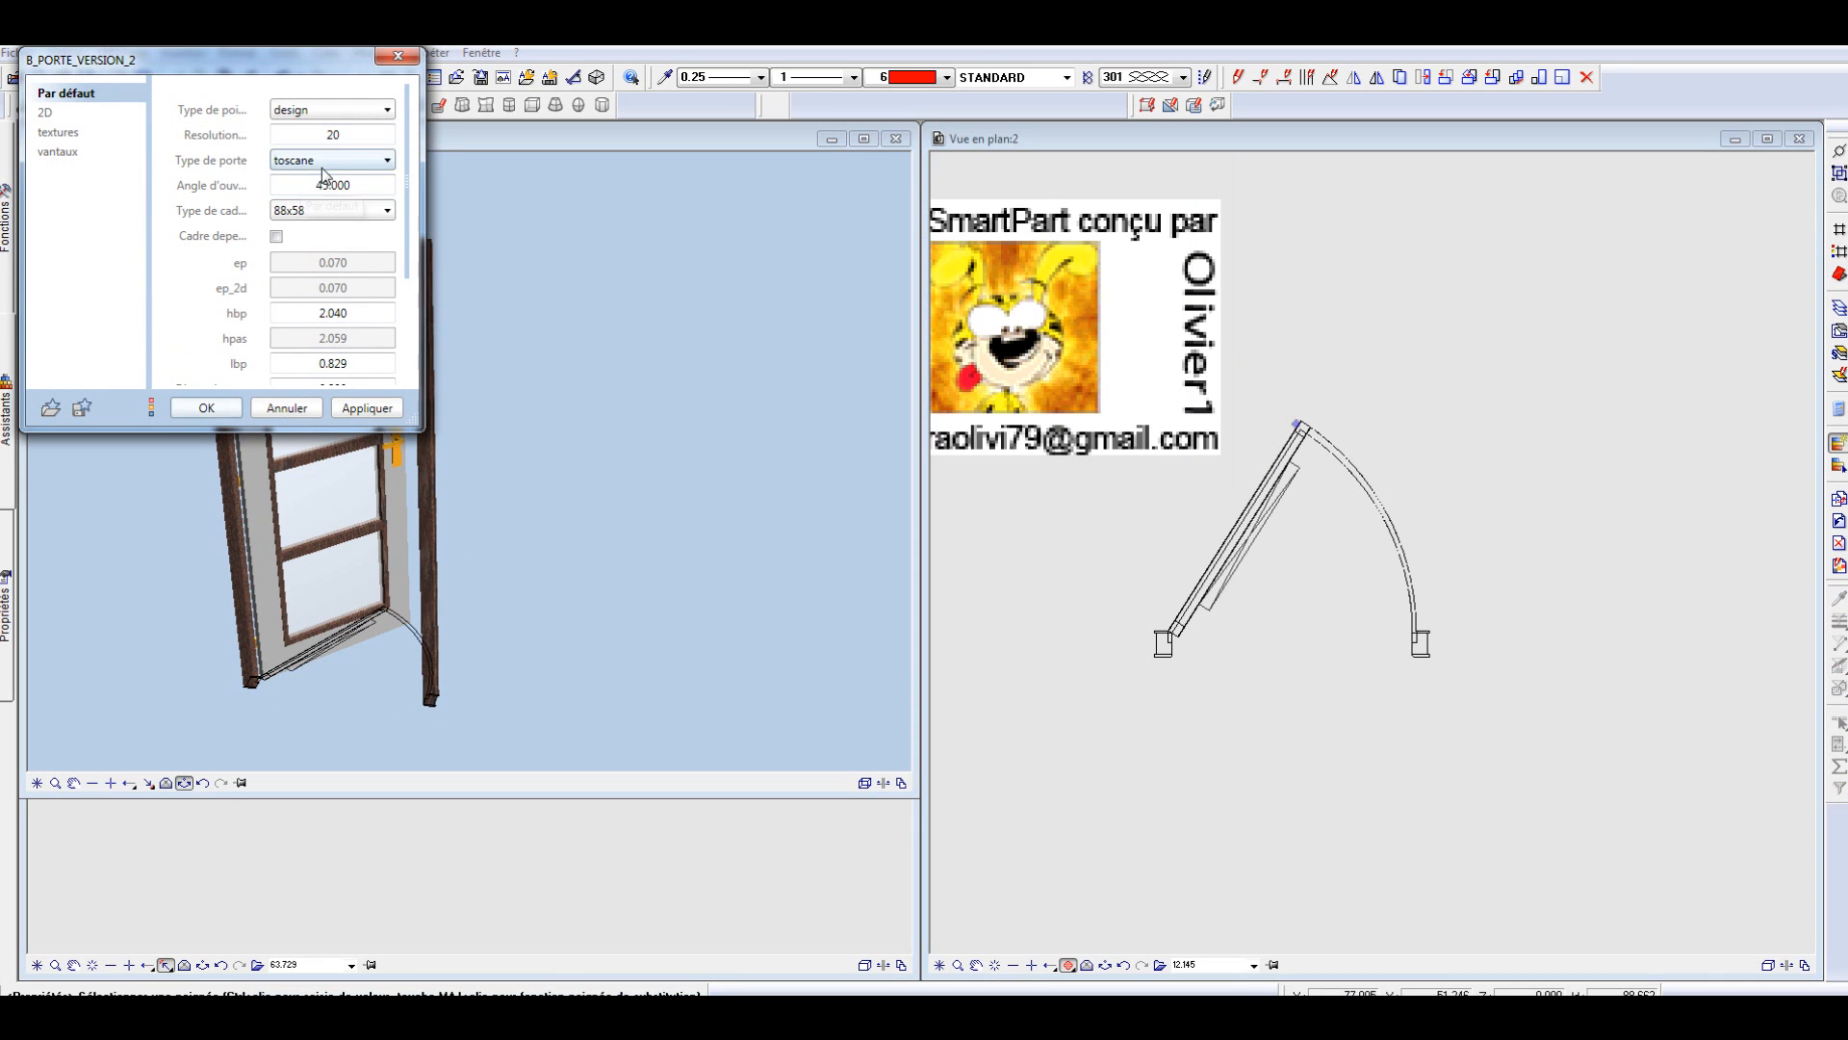
left_click(332, 160)
left_click(288, 273)
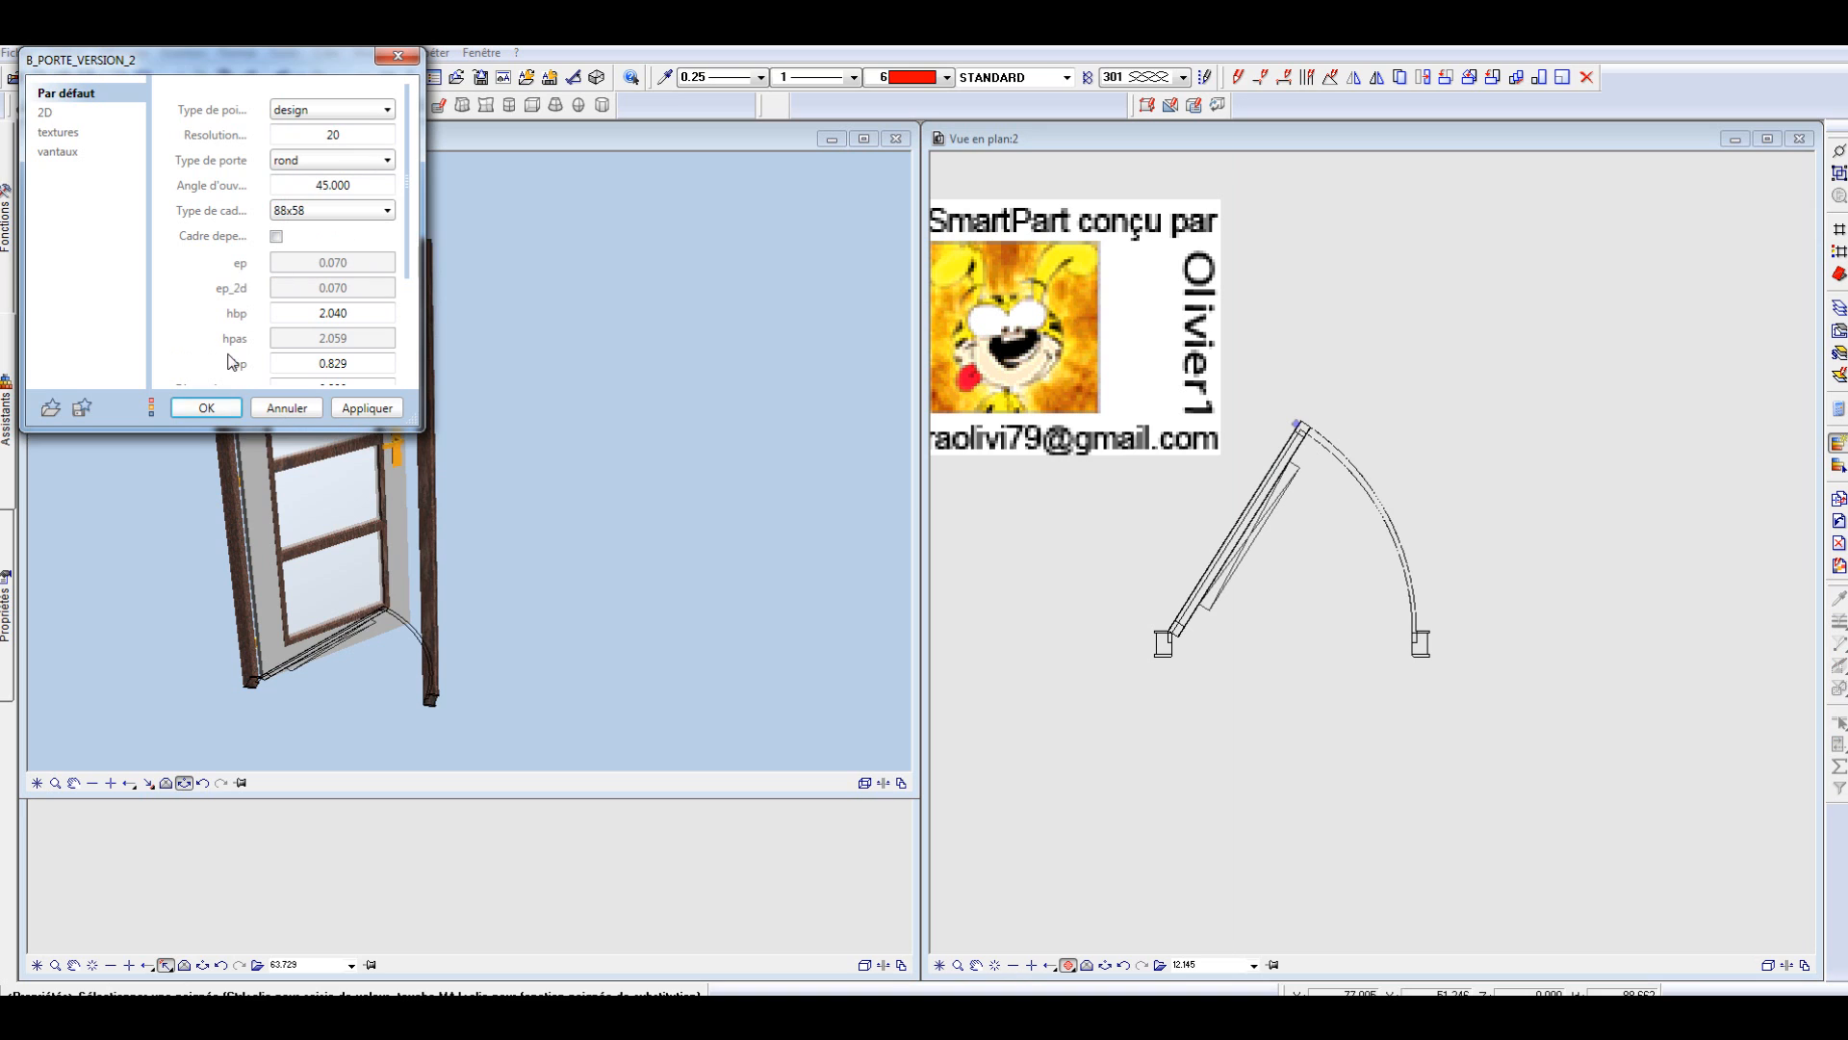
left_click(206, 408)
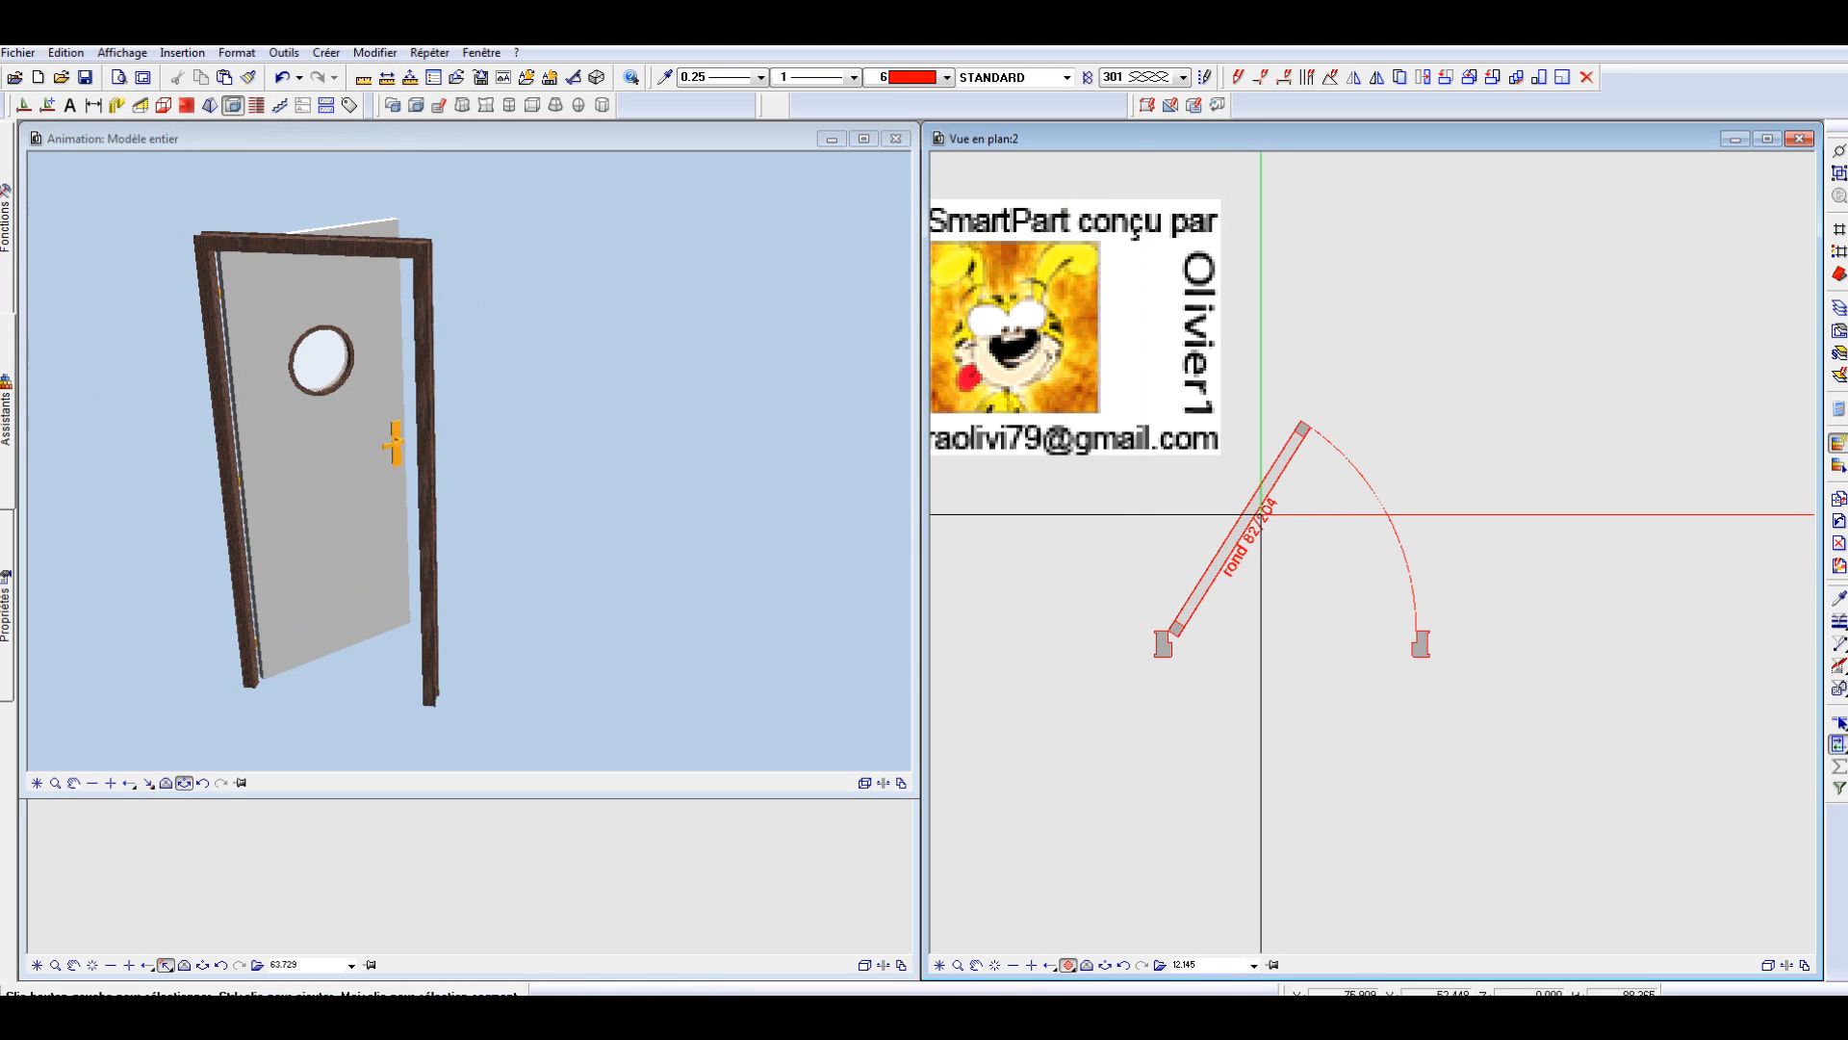
Step: Set the rond door's type back to postformee and its number of leaves to 2
double_click(1259, 514)
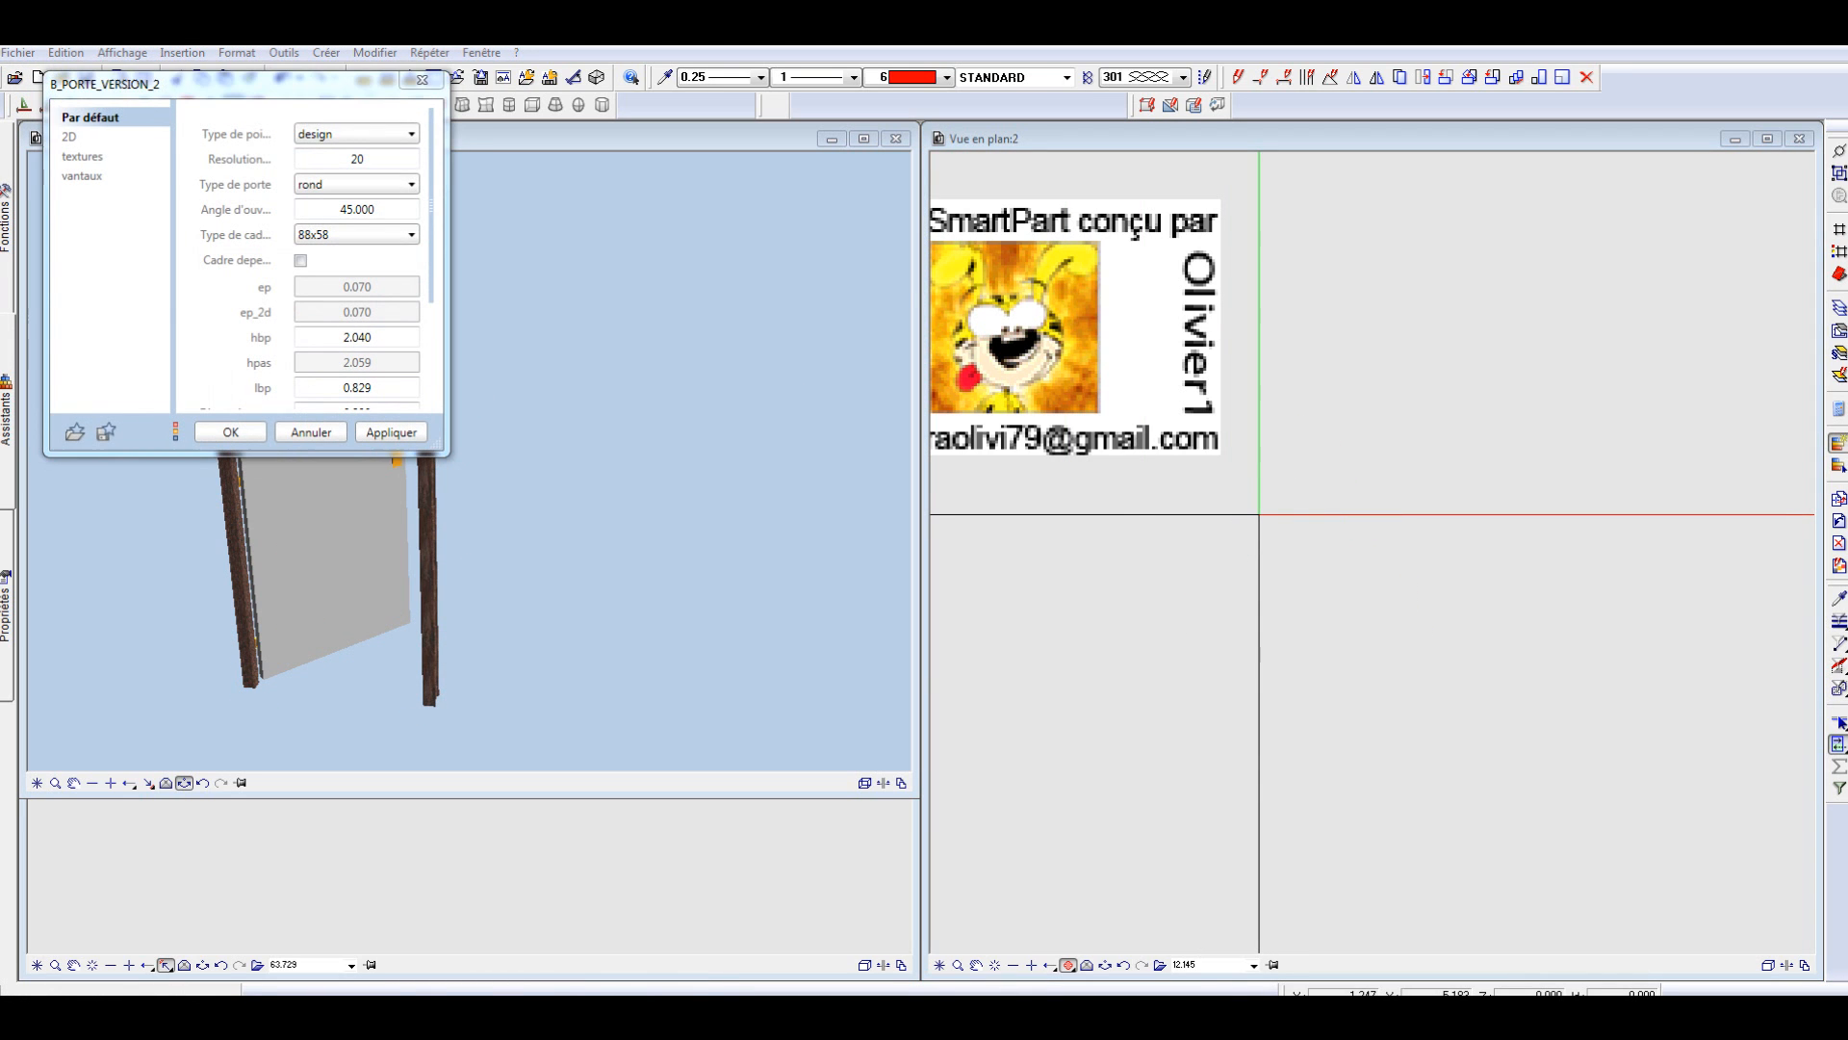
left_click(337, 133)
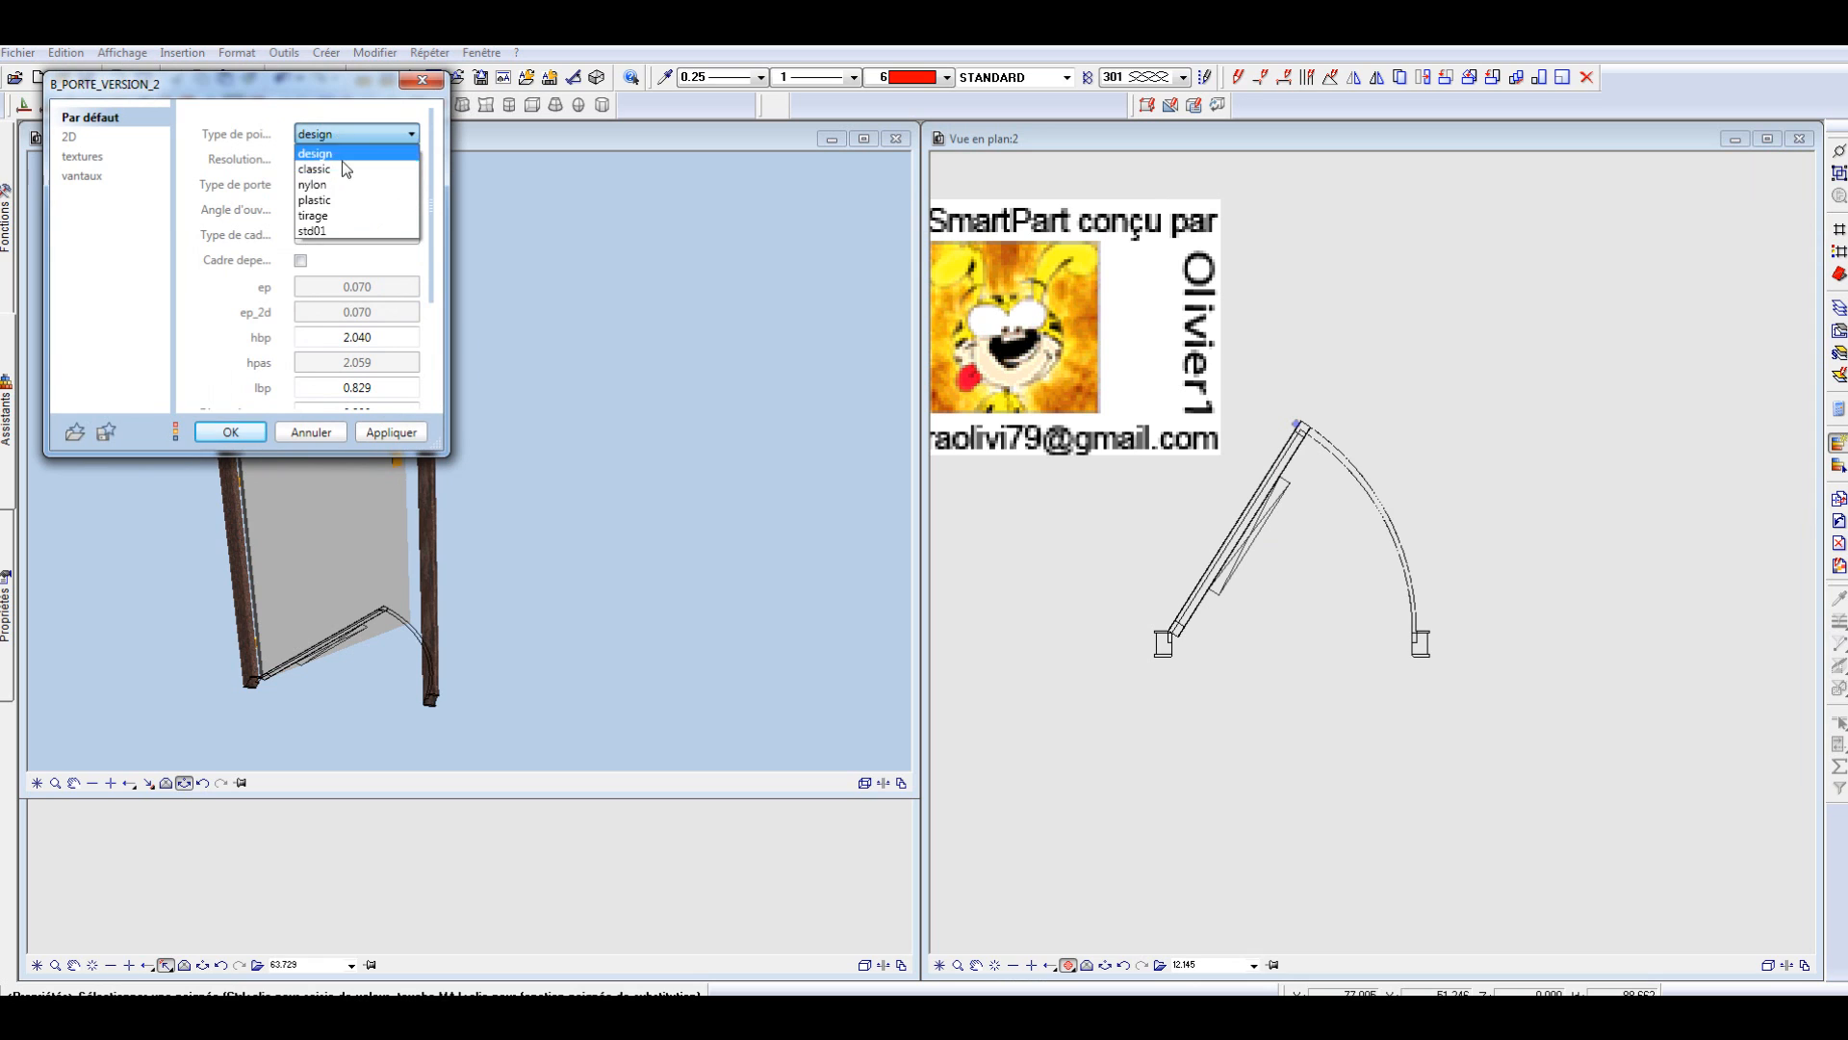
left_click(192, 179)
left_click(339, 185)
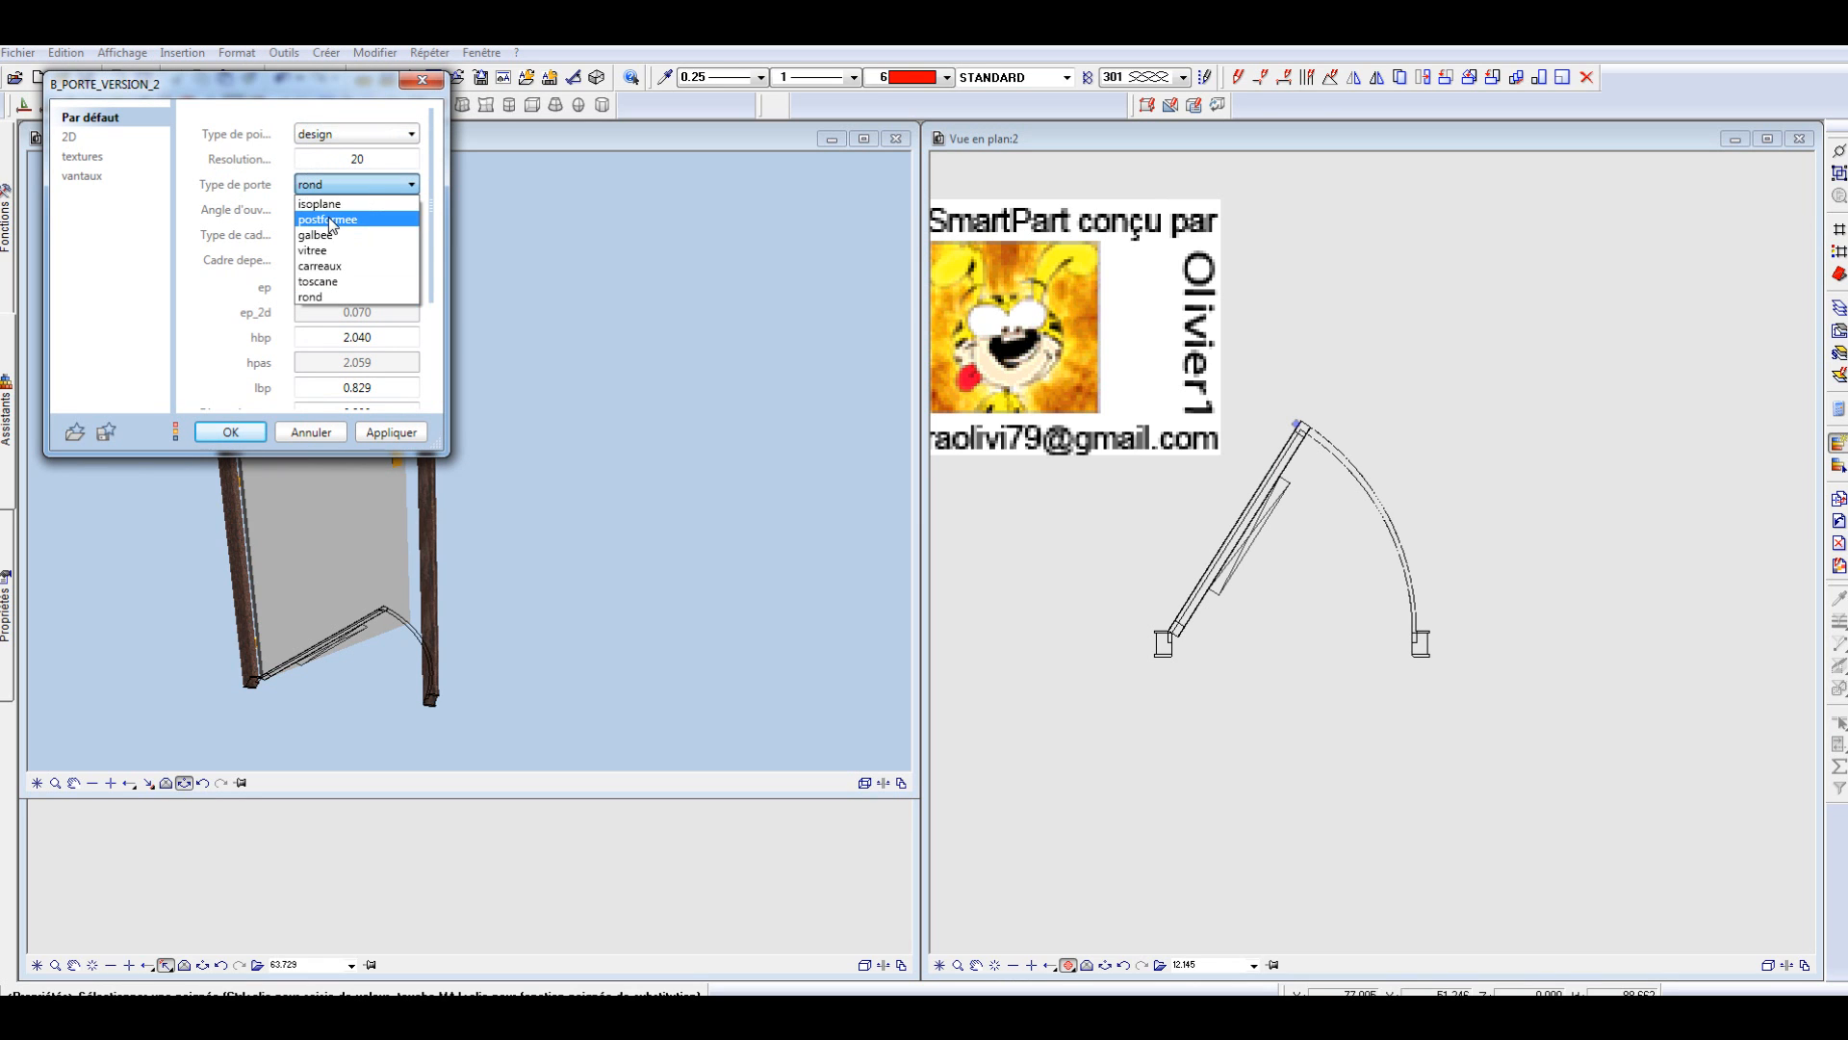
left_click(331, 220)
left_click(67, 178)
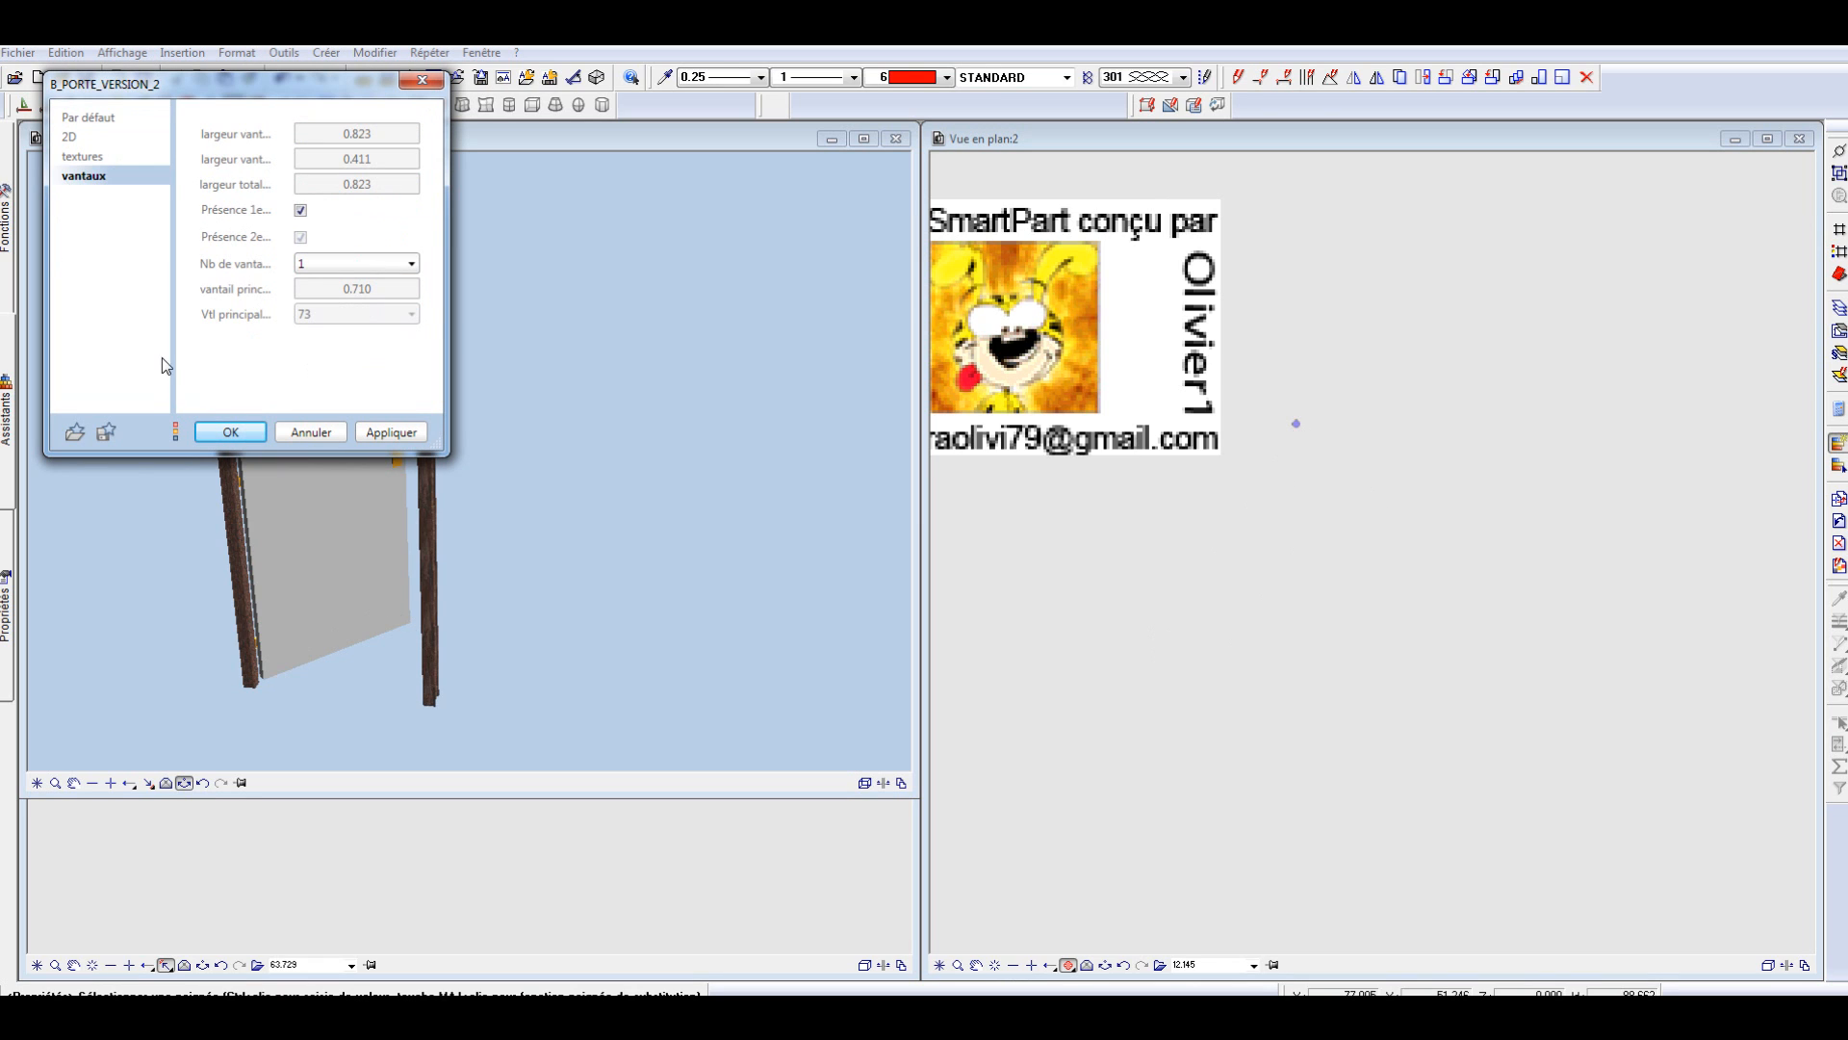
left_click(352, 265)
left_click(326, 316)
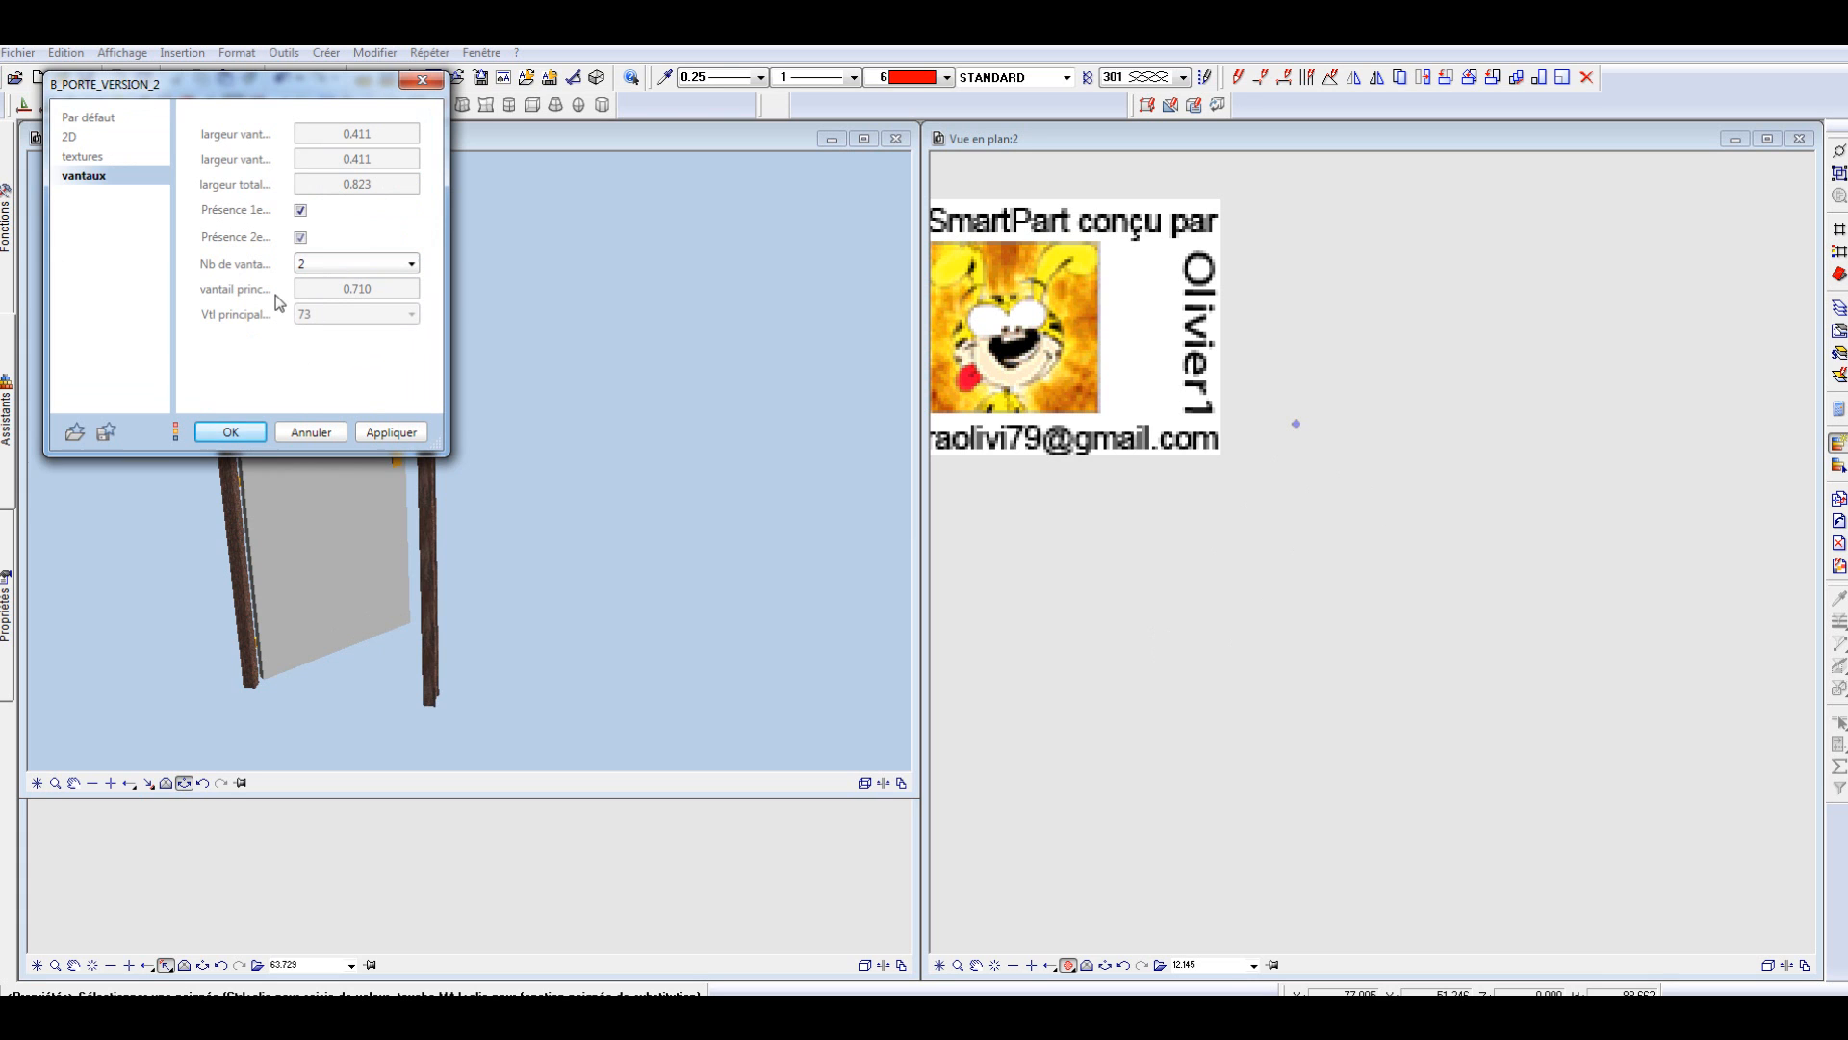
left_click(231, 432)
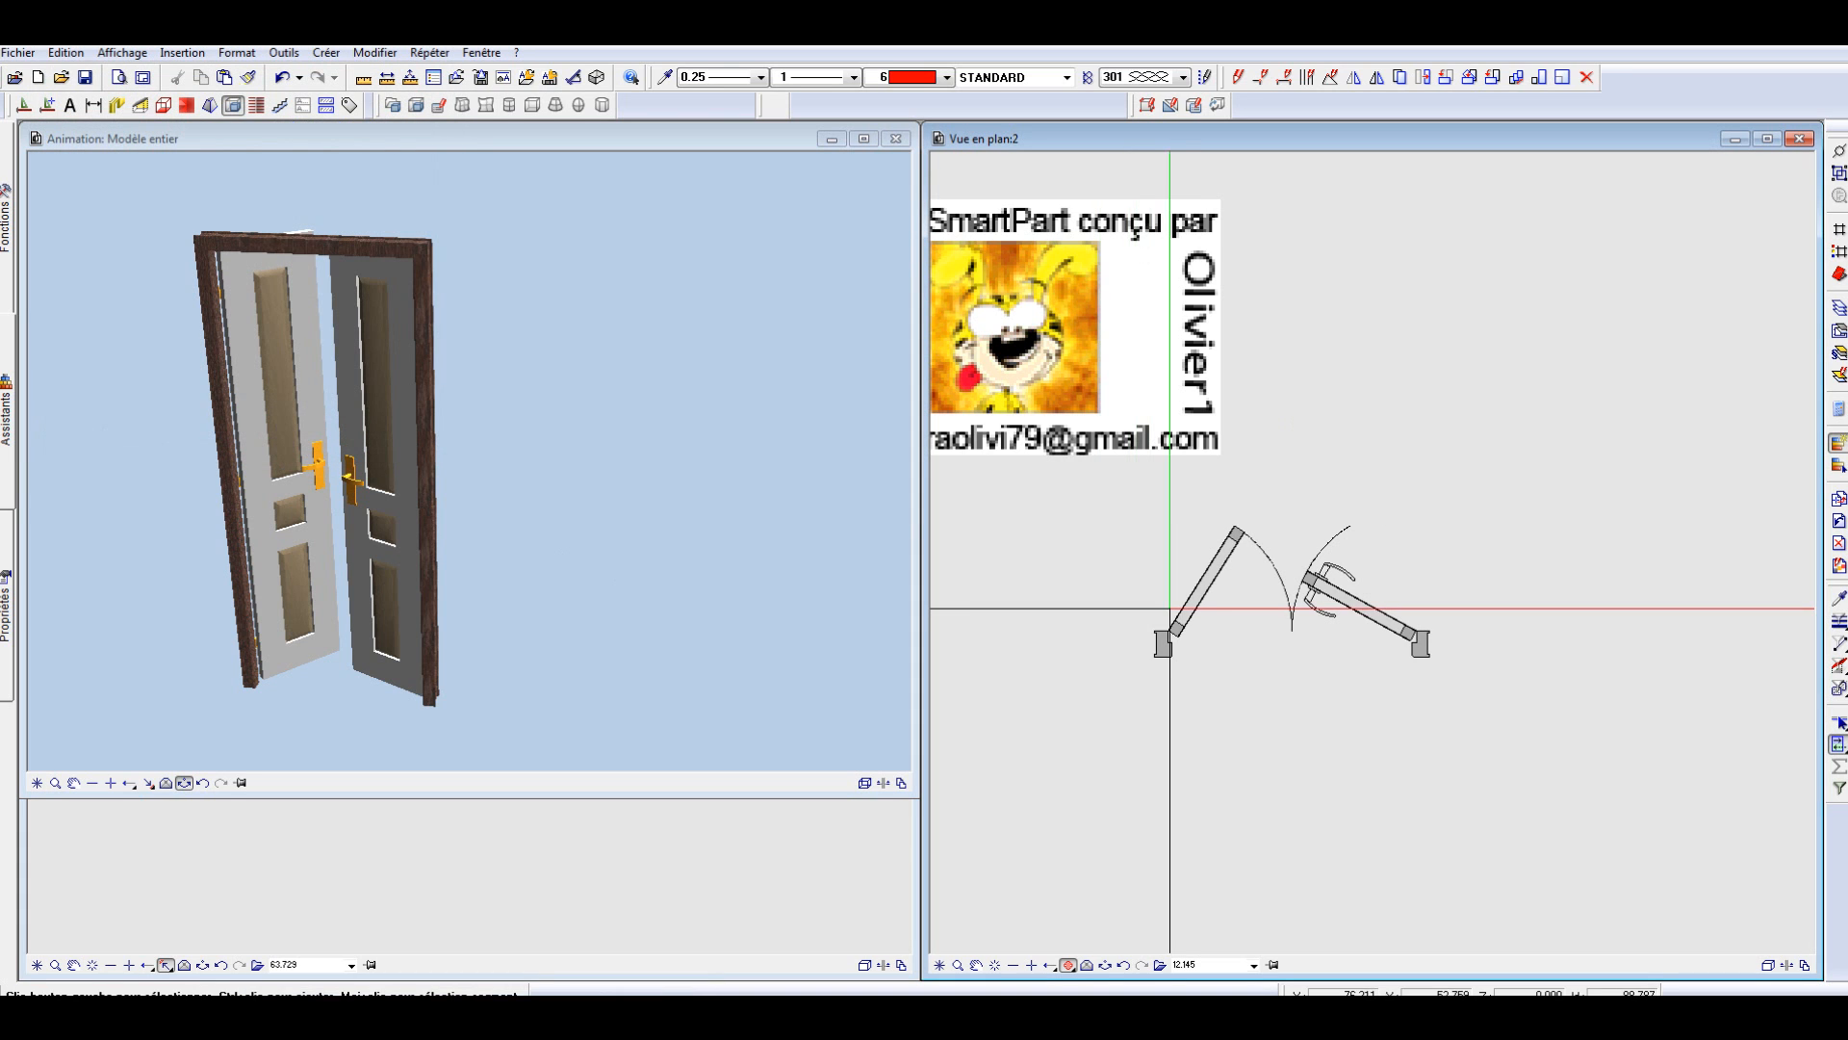
Step: Set the two-leaf door's overall width dimension to 1.2 in its properties
double_click(1203, 583)
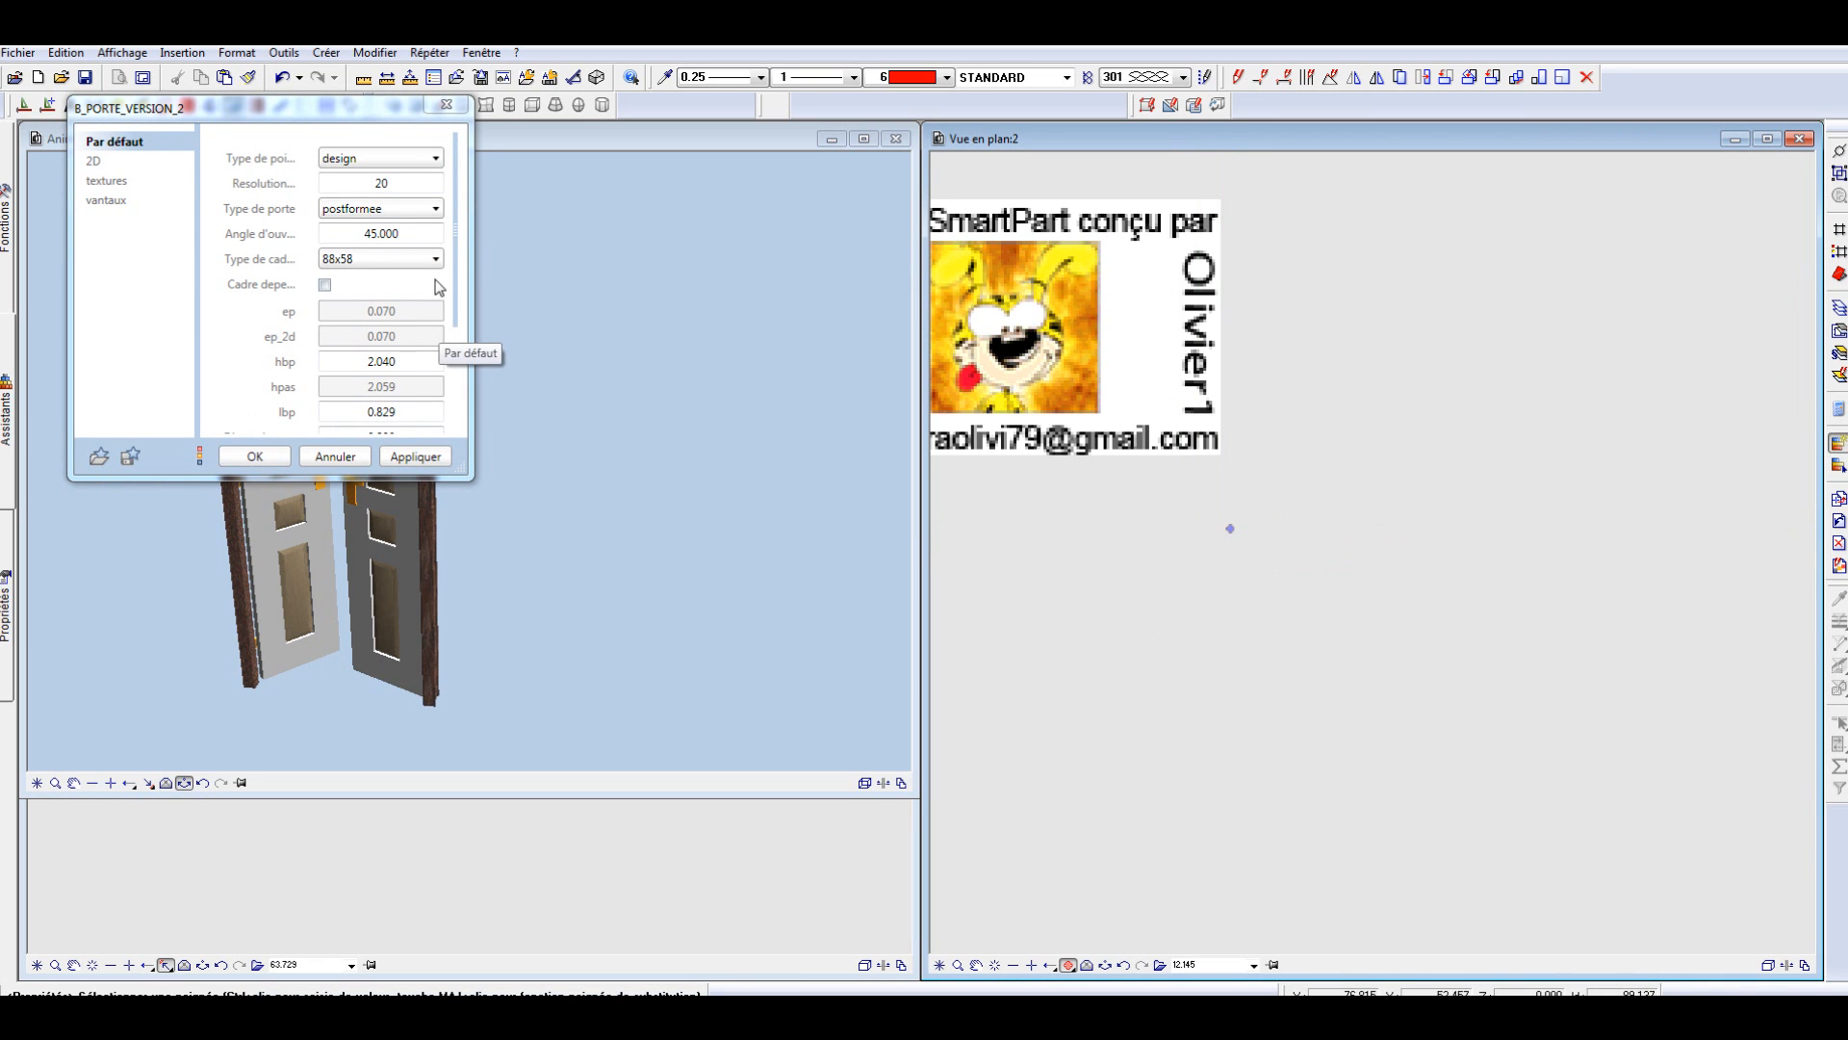
left_click_drag(457, 257, 460, 343)
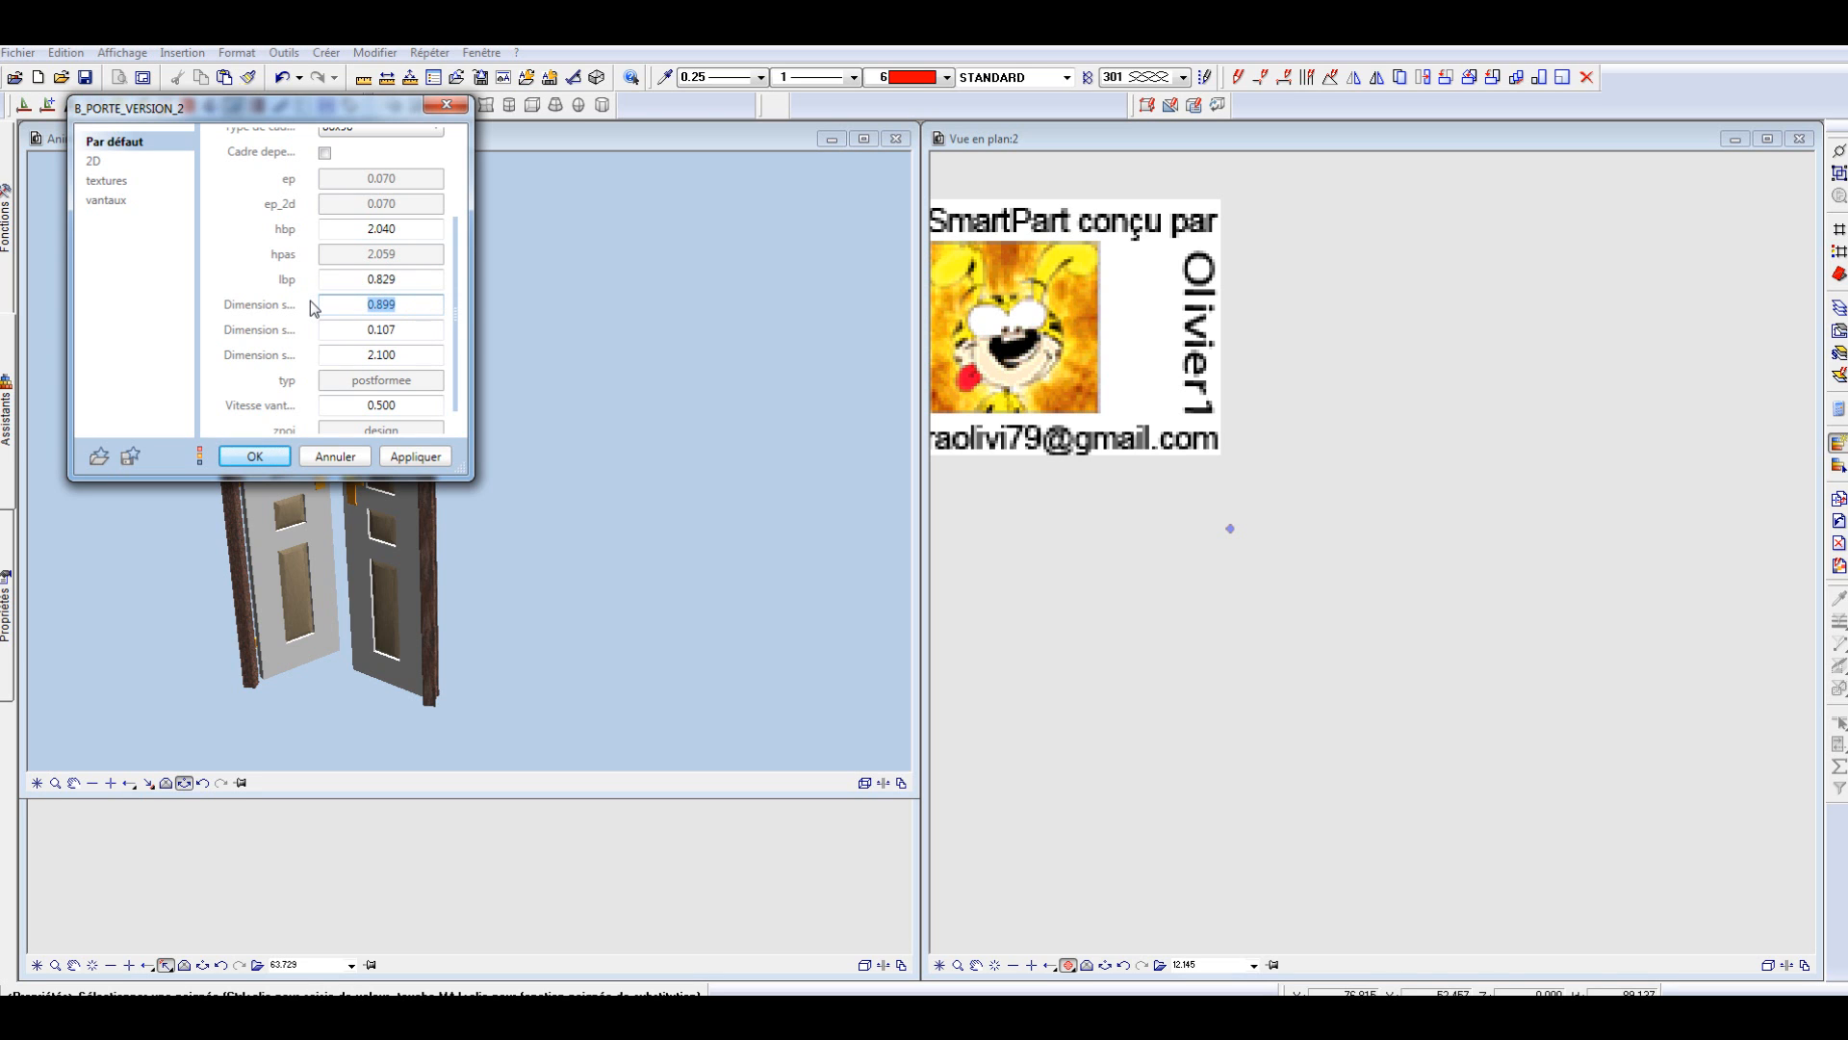
type("1.2")
key("Return")
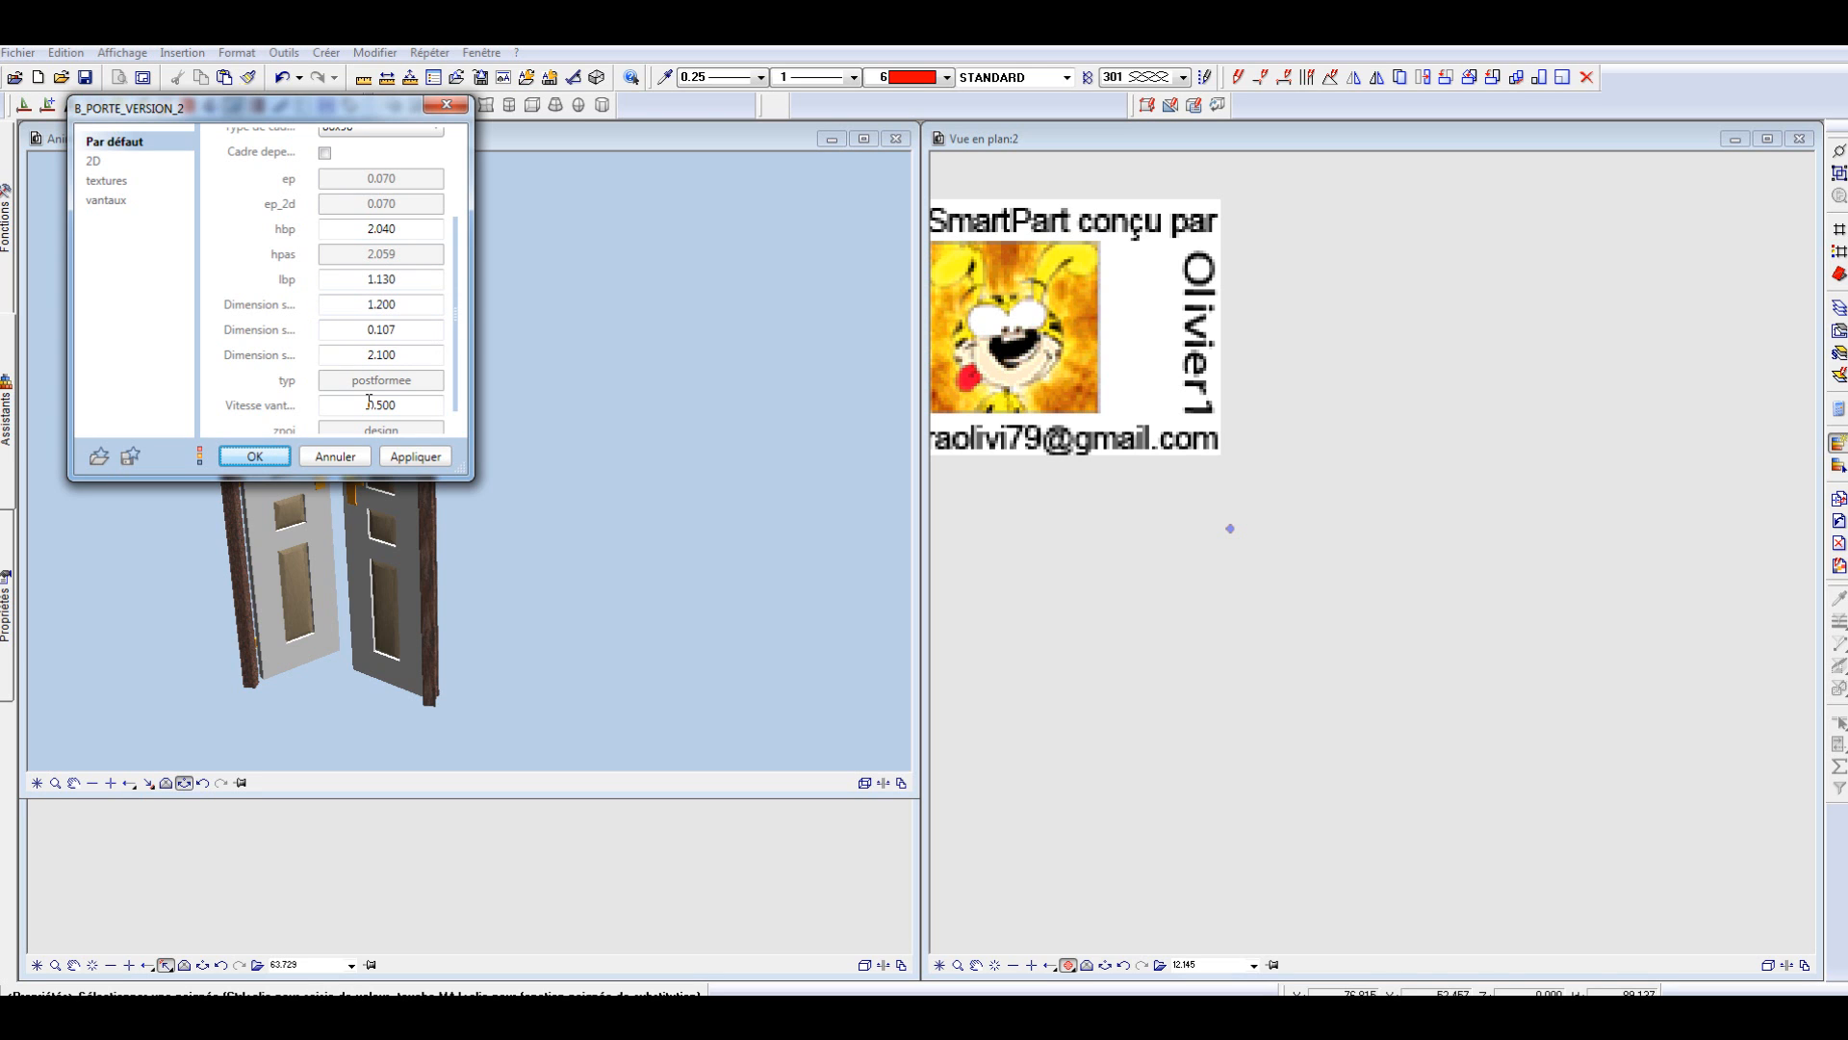
left_click(286, 456)
Step: Examine the widened two-leaf door, and bring the BCM door set in its wall into the plan and 3D animation views
middle_click_drag(267, 671, 370, 508)
left_click_drag(371, 507, 488, 524)
scroll(1328, 481, "down", 6)
scroll(1215, 595, "down", 7)
scroll(1621, 382, "up", 4)
scroll(1543, 442, "down", 2)
scroll(1551, 301, "up", 7)
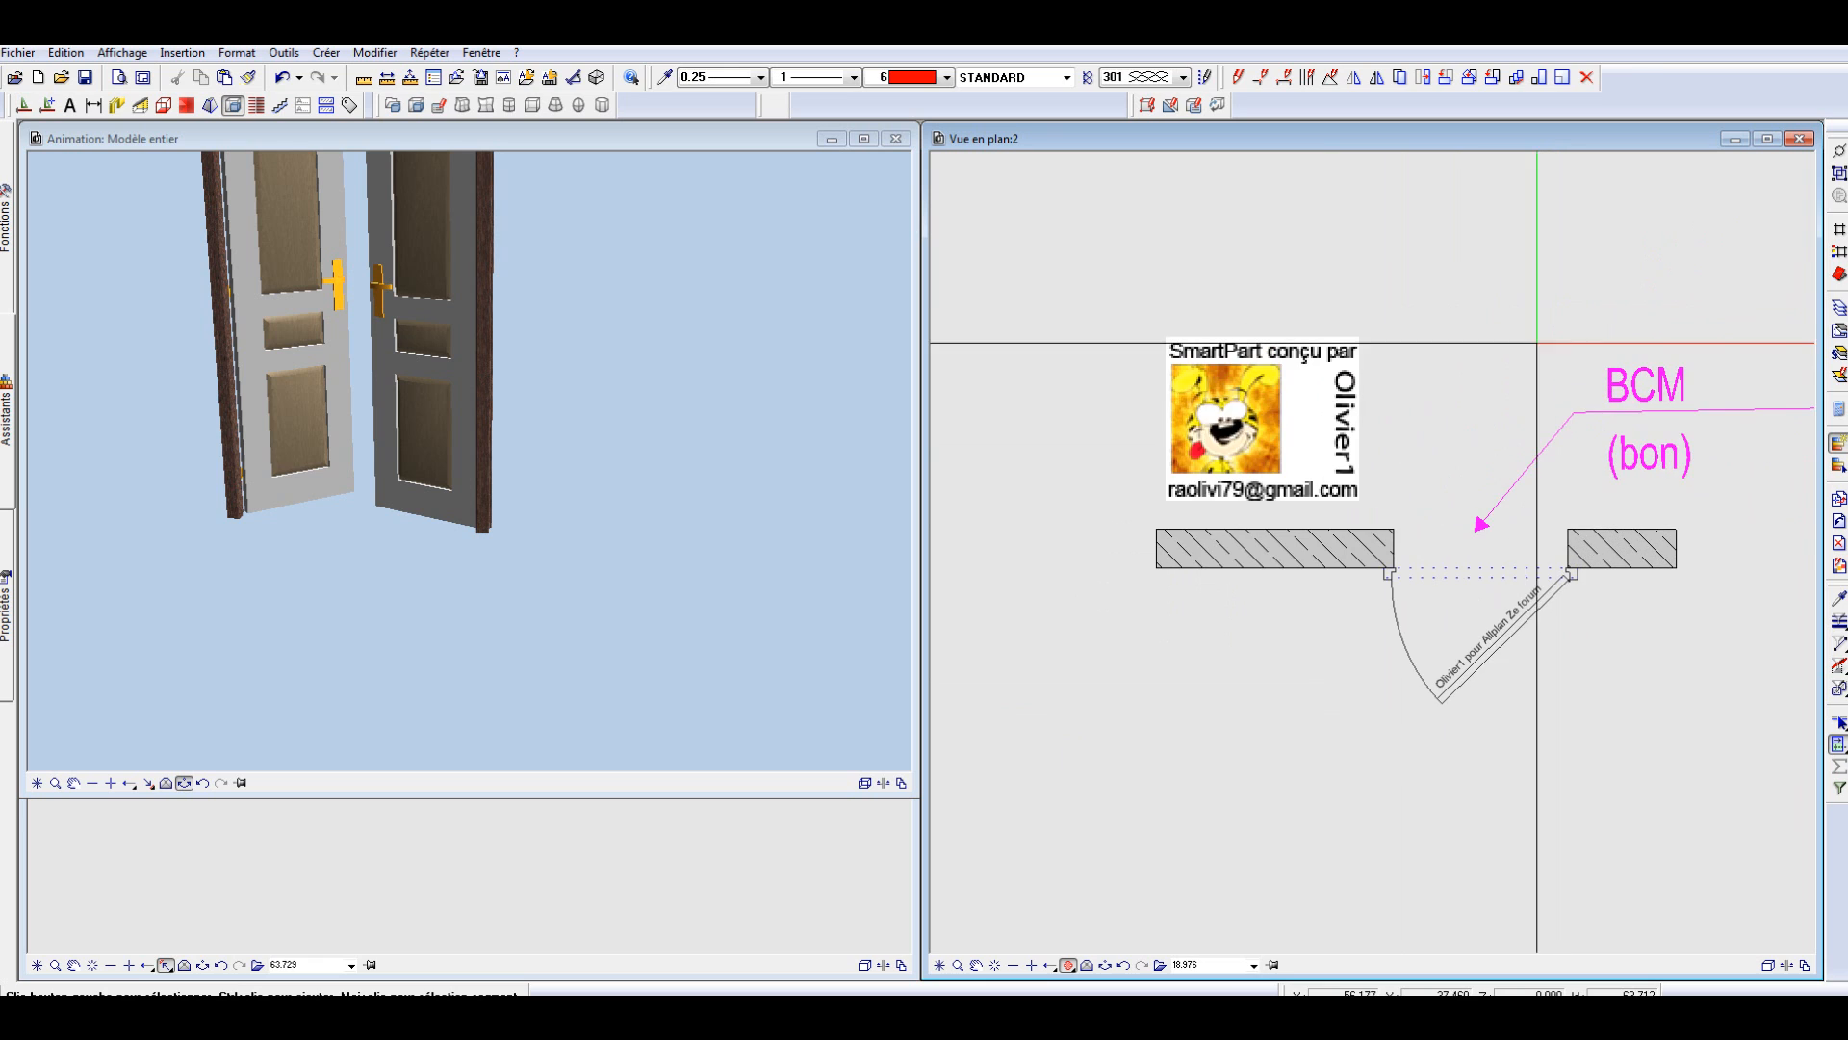
scroll(279, 533, "down", 8)
scroll(664, 482, "up", 8)
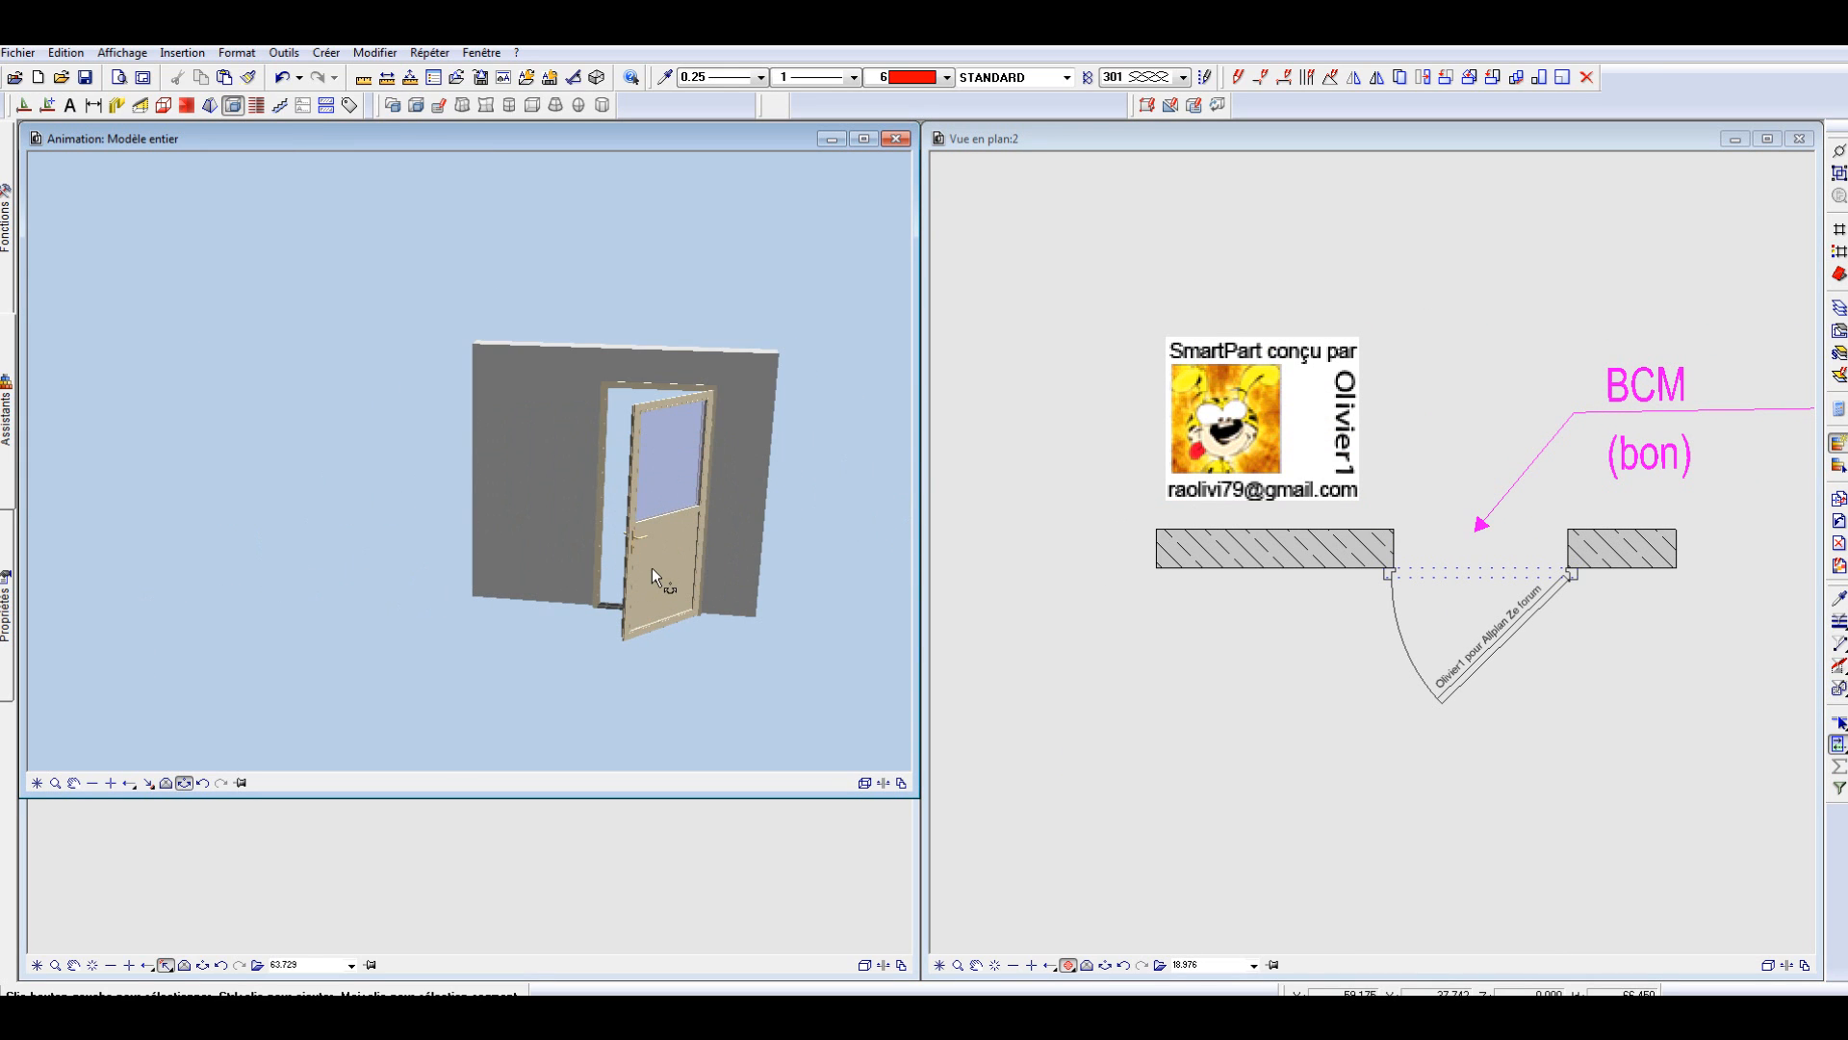